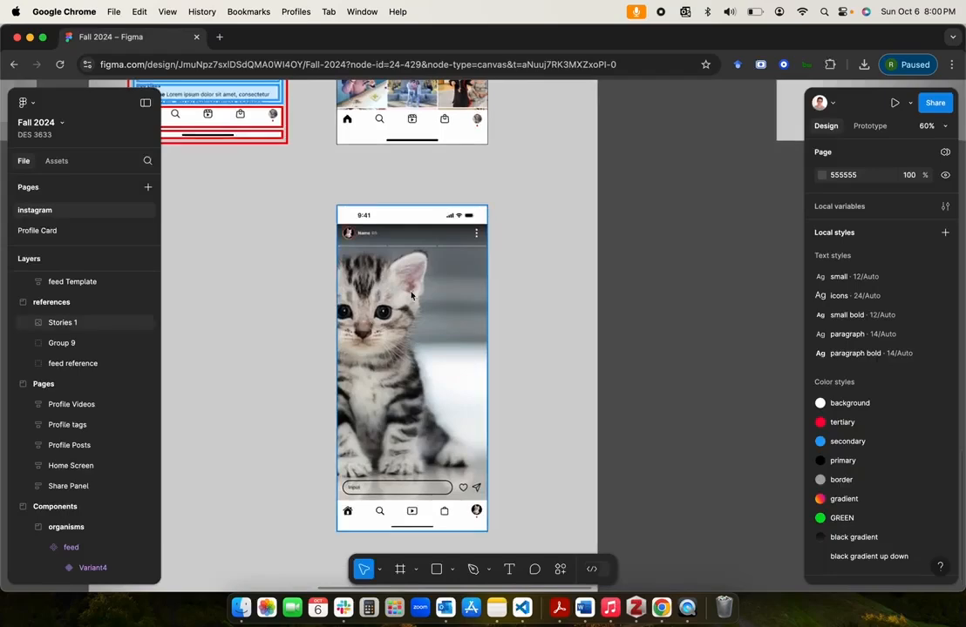
Step: Examine the kitten Stories reference screen and the empty canvas area beside the references frame
scroll(499, 286, "down", 5)
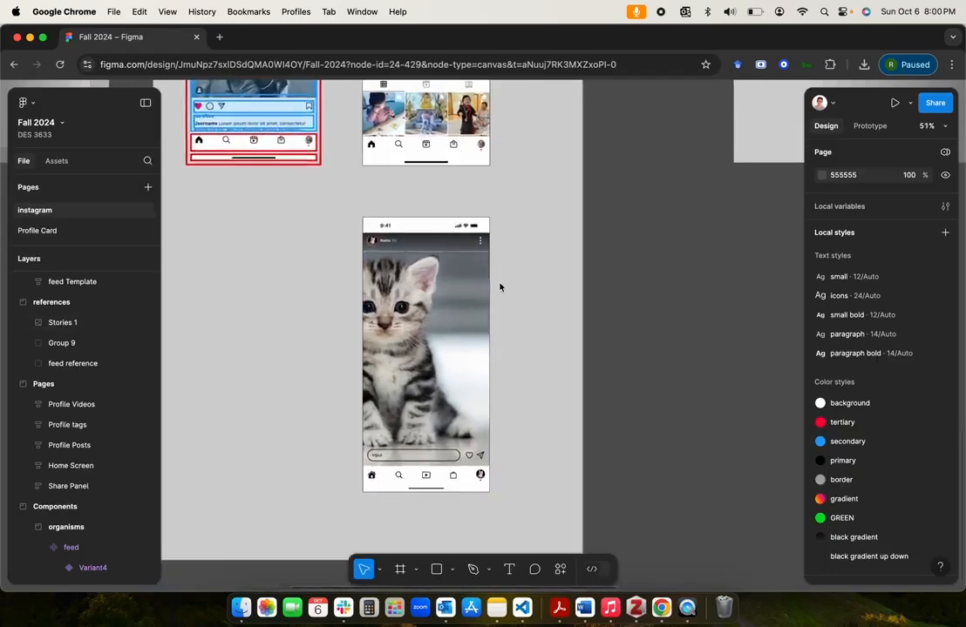
scroll(420, 356, "up", 2)
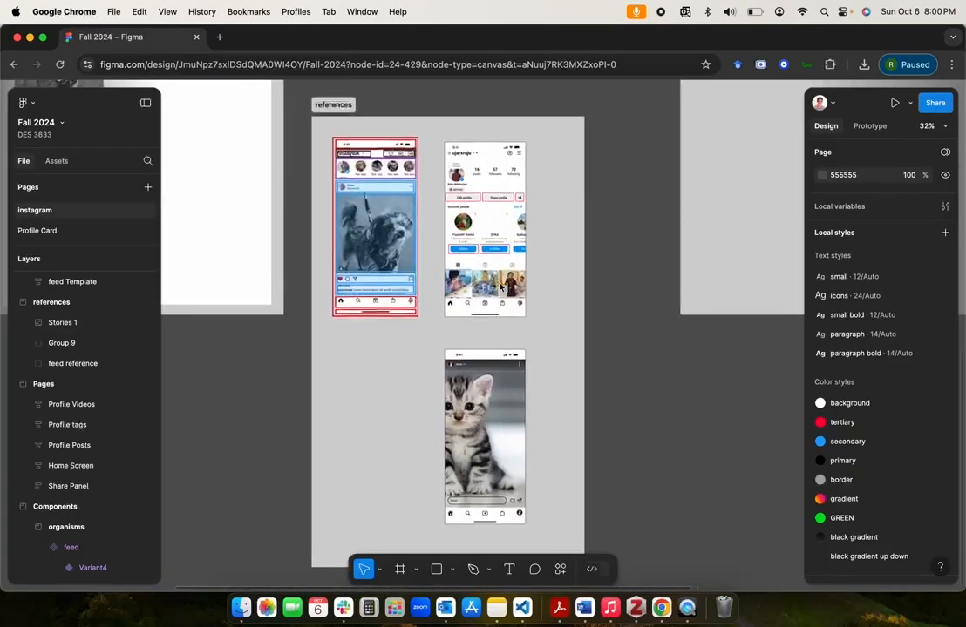
scroll(419, 356, "up", 3)
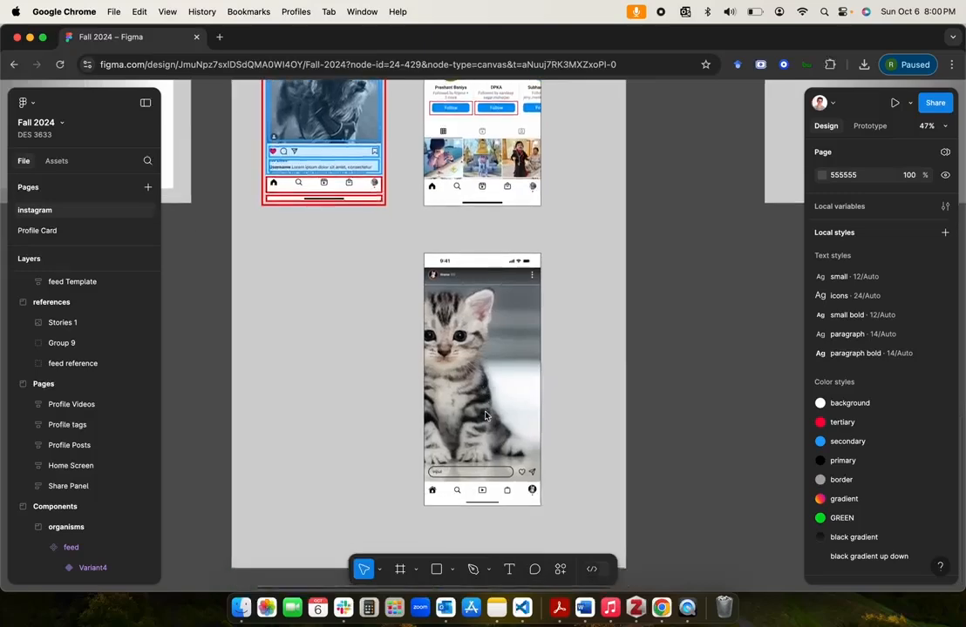
scroll(485, 415, "up", 3)
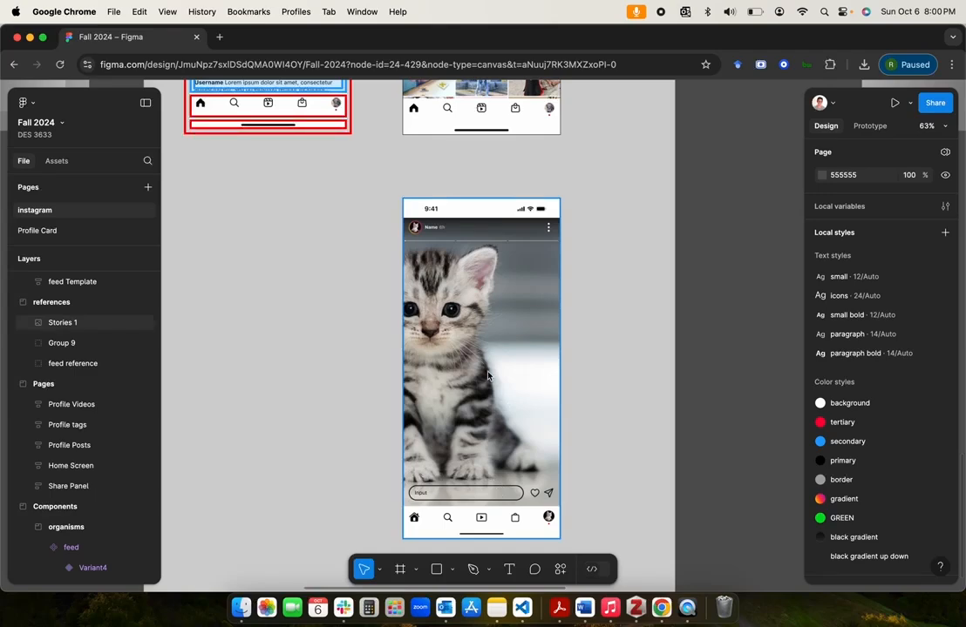
scroll(486, 373, "right", 2)
scroll(486, 373, "down", 1)
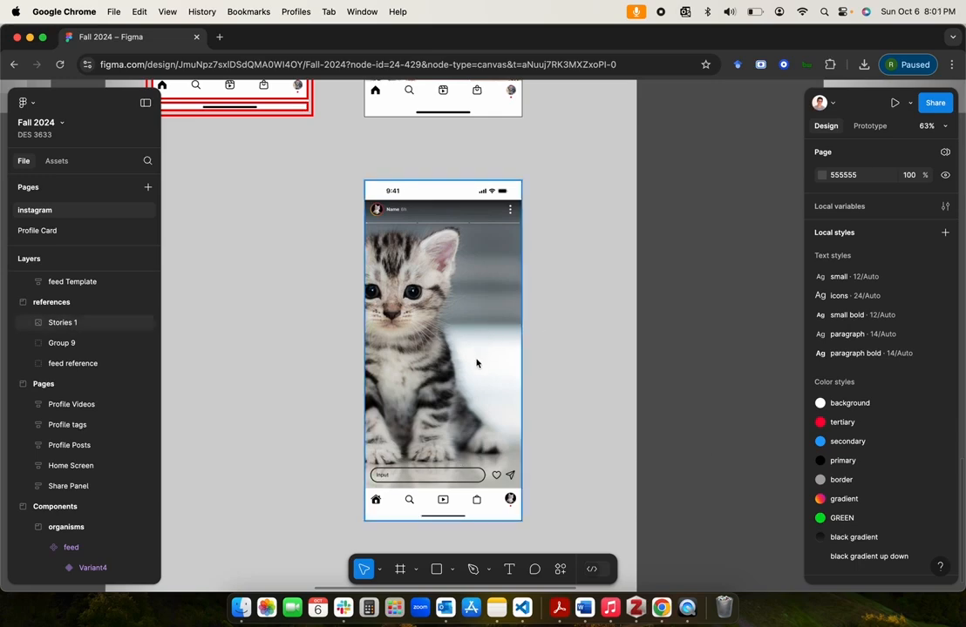
scroll(476, 363, "down", 3)
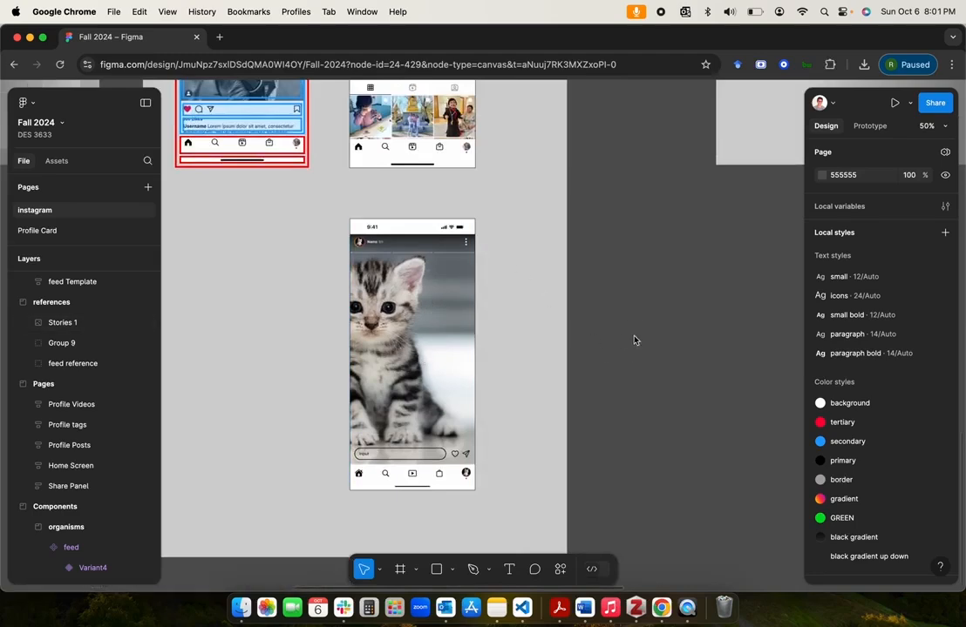
scroll(629, 360, "right", 5)
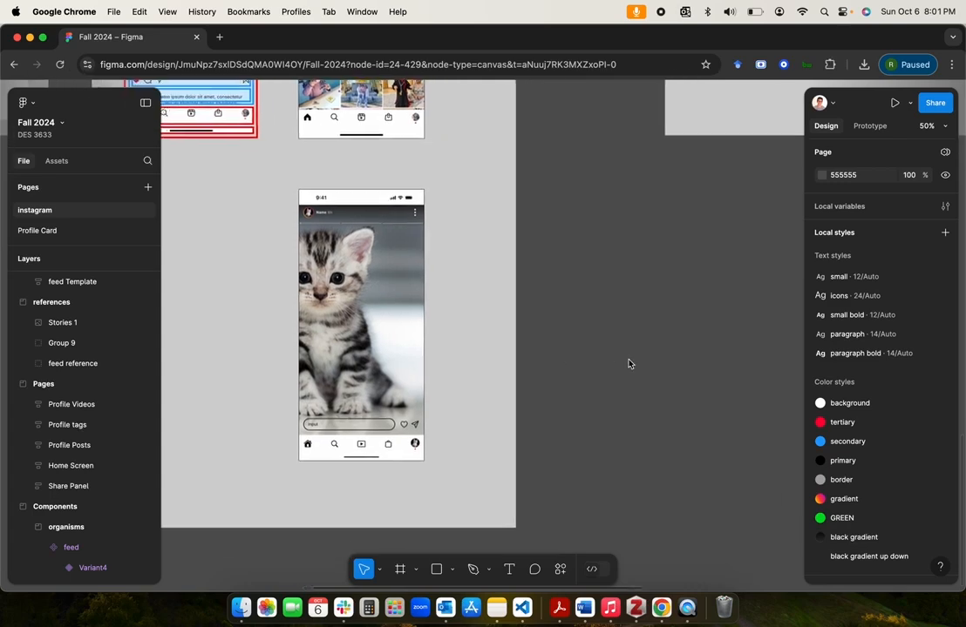
scroll(524, 295, "down", 2, "ctrl")
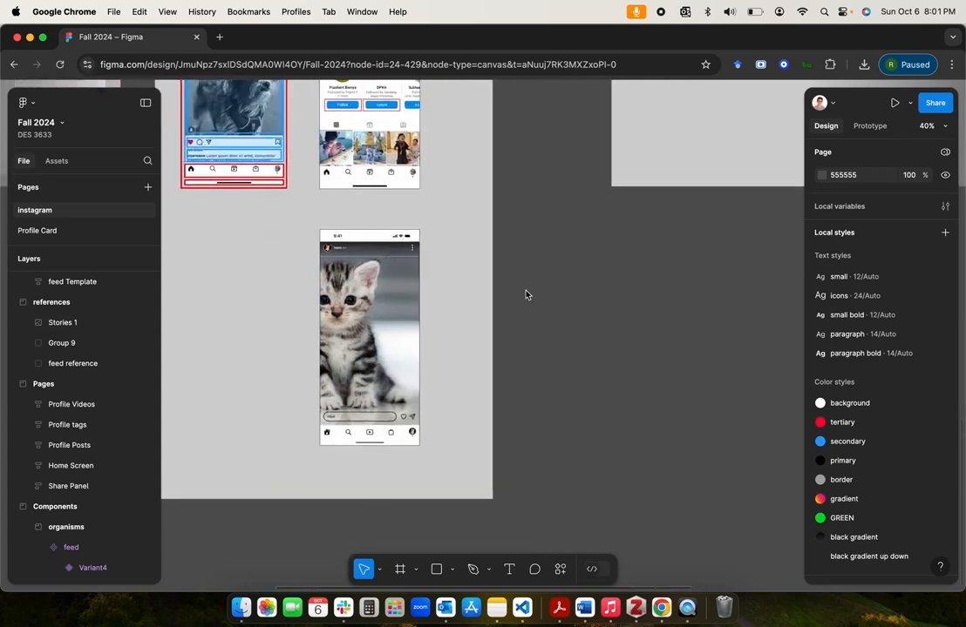
scroll(525, 295, "right", 4)
scroll(526, 294, "up", 2)
scroll(526, 295, "right", 2)
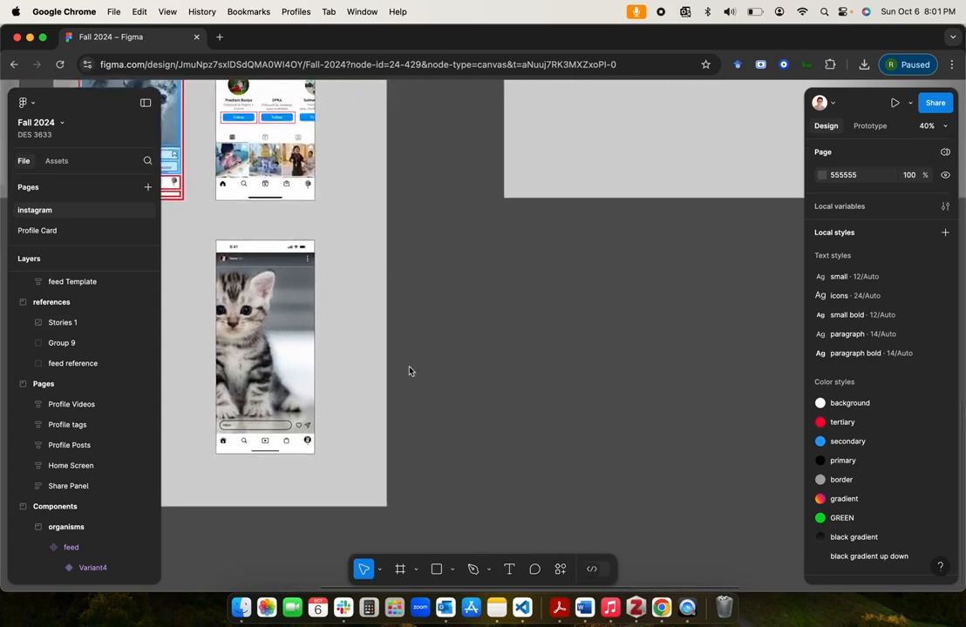
left_click(431, 573)
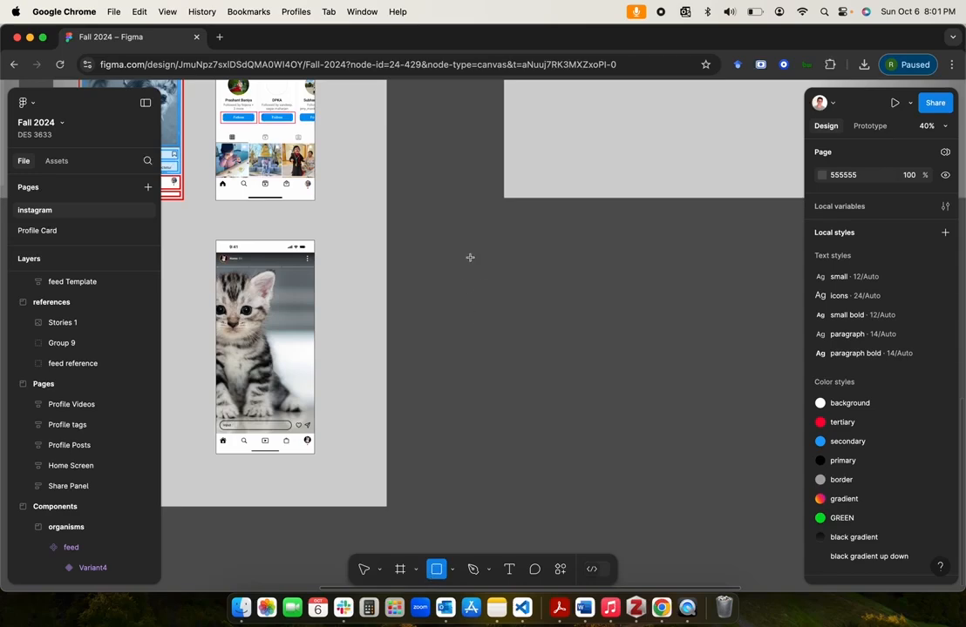
left_click_drag(469, 258, 608, 496)
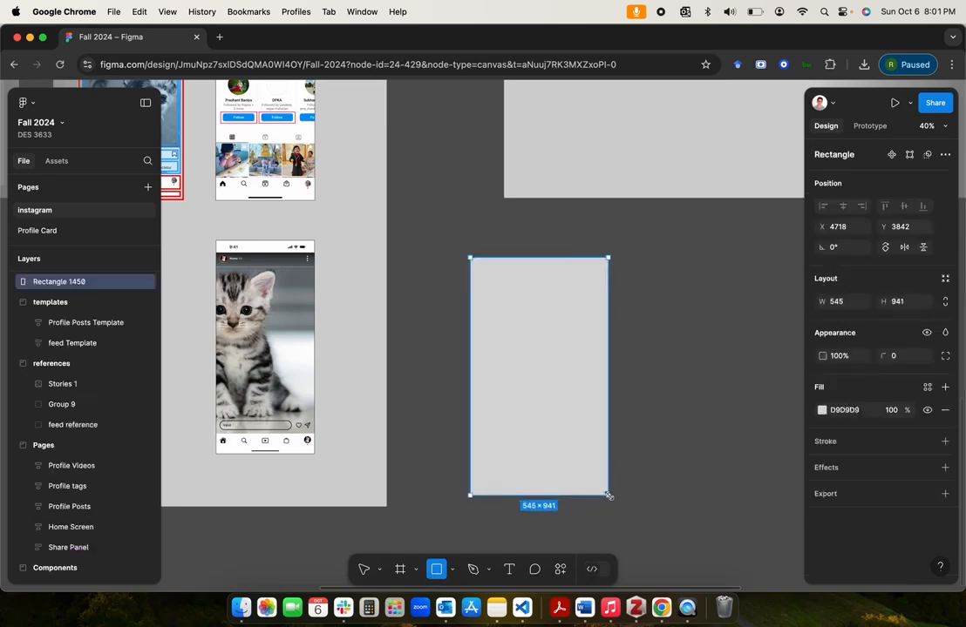
key("Delete")
key("t")
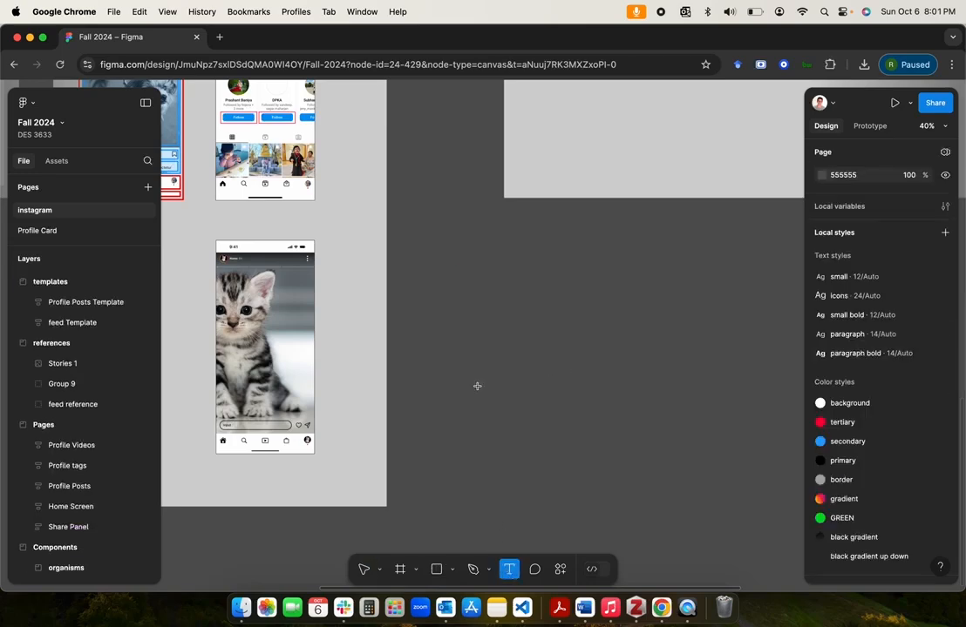
left_click_drag(455, 248, 585, 478)
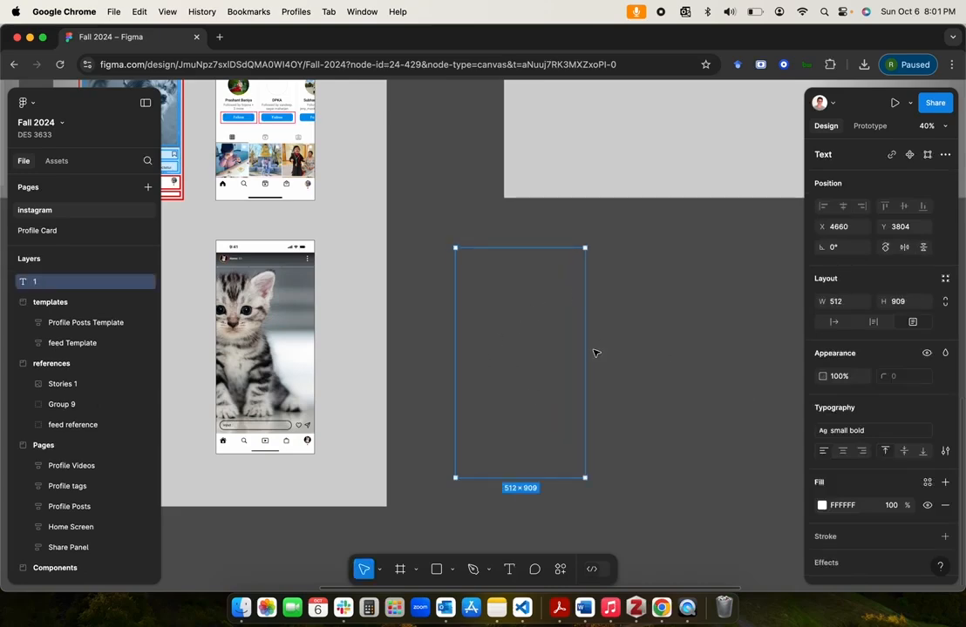
key("Escape")
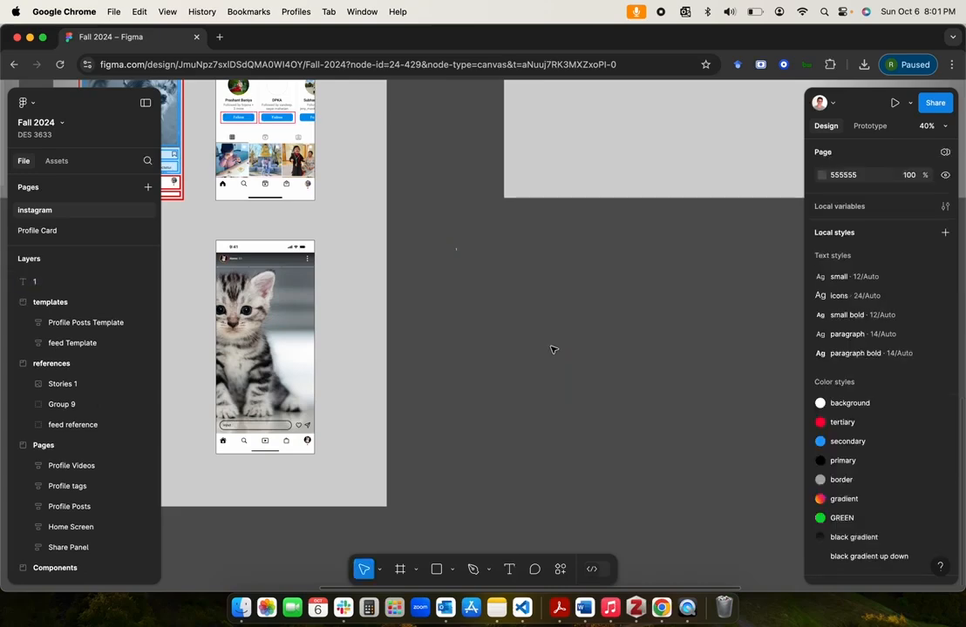
left_click(455, 248)
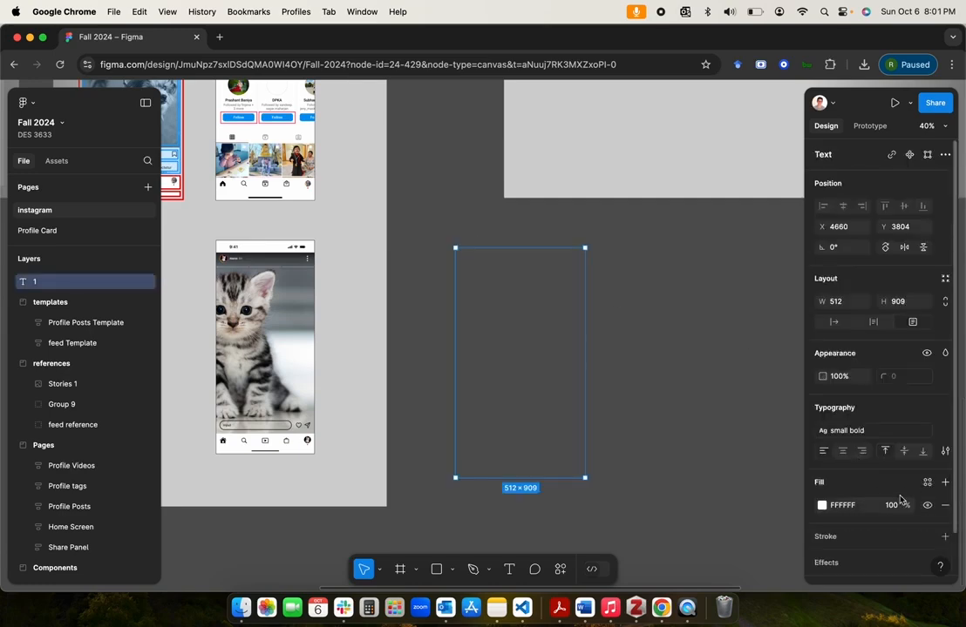
scroll(834, 515, "down", 1)
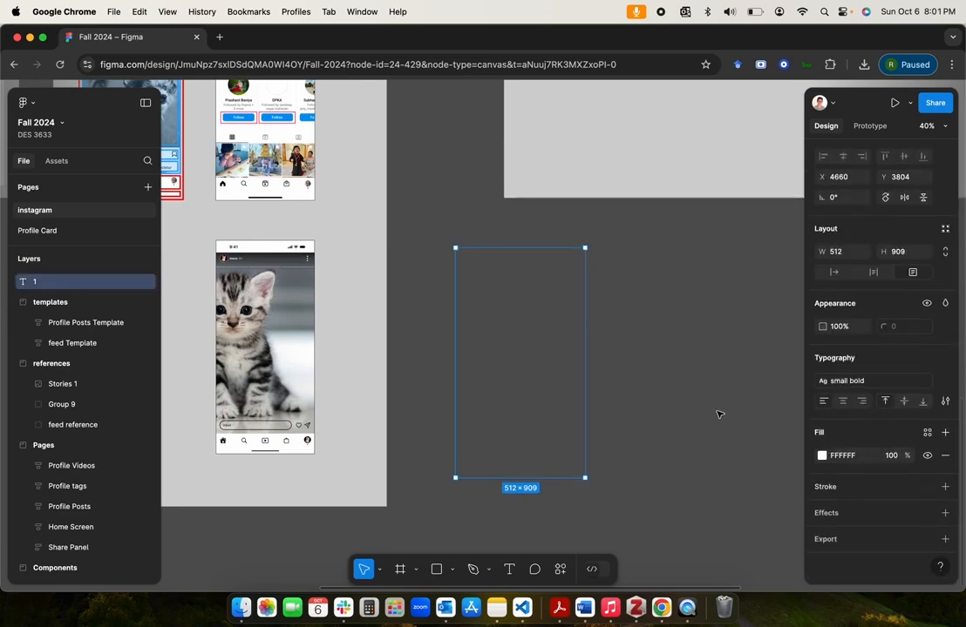
left_click(475, 294)
left_click(509, 325)
key("Delete")
Step: Draw a rectangle about 419 × 775 beside the references frame and duplicate it twice to form an evenly spaced row of three
left_click(438, 577)
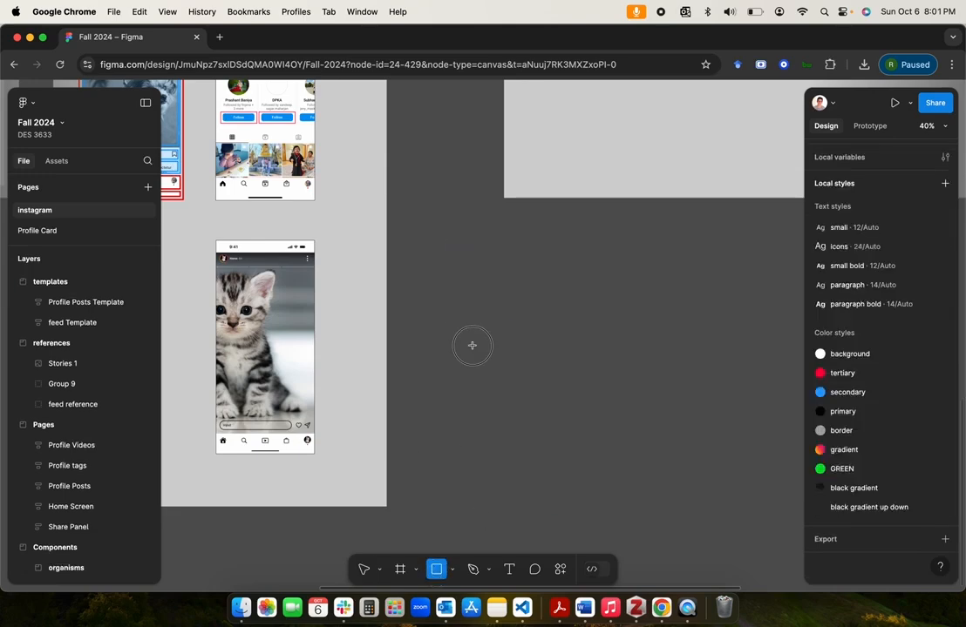
left_click_drag(463, 304, 569, 500)
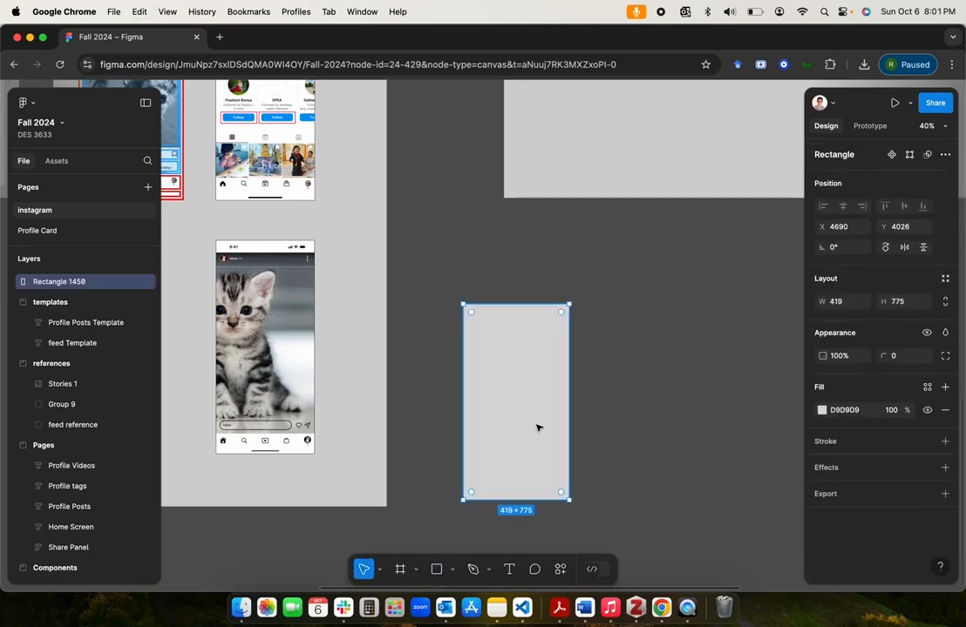
left_click_drag(531, 426, 780, 465)
key("super+d")
scroll(685, 541, "down", 1)
scroll(684, 540, "up", 1)
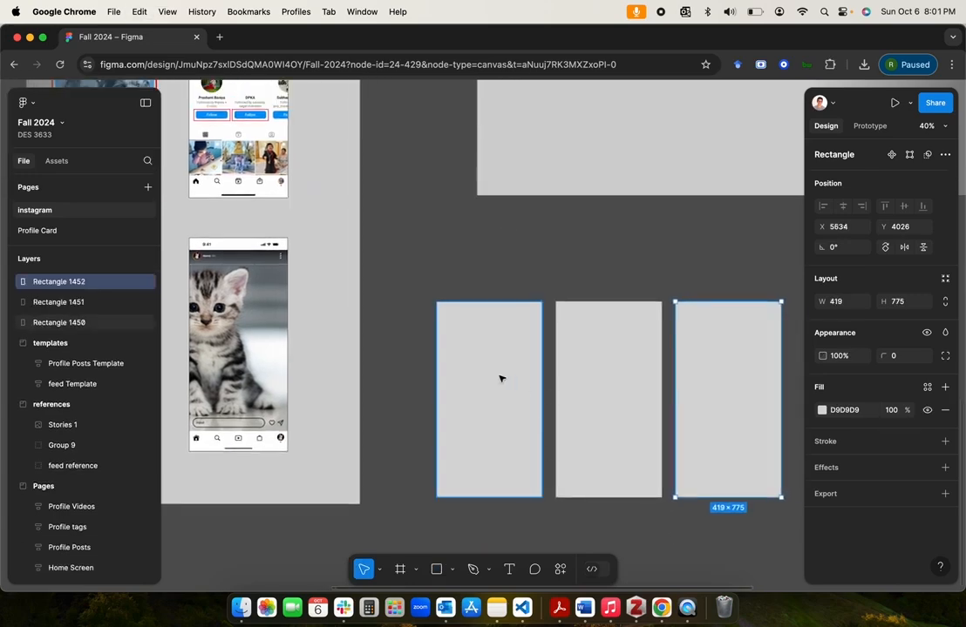
Step: Add a text label reading "1" inside the first rectangle of the row
left_click(513, 231)
left_click(511, 571)
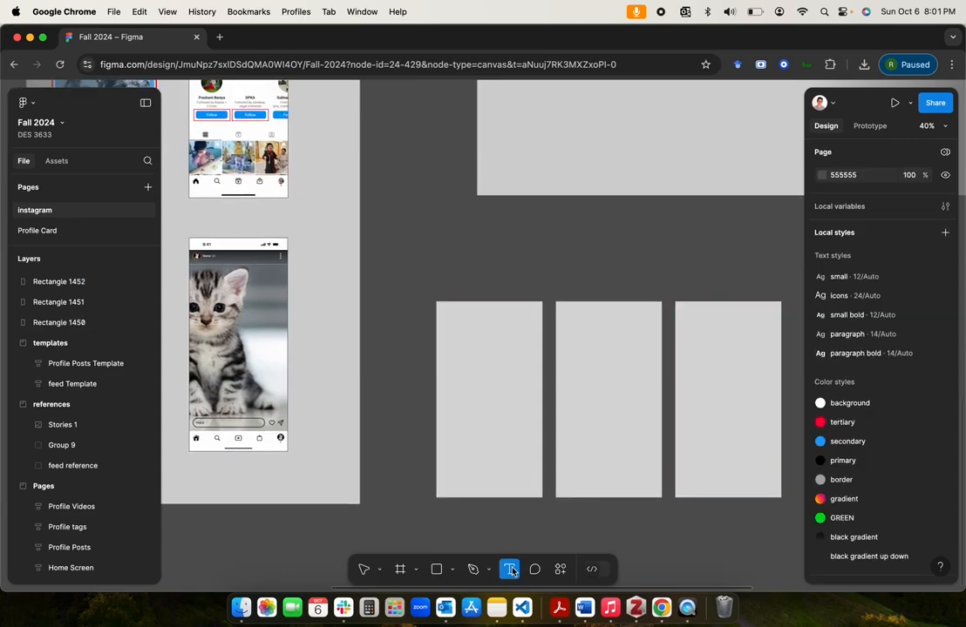
left_click(466, 391)
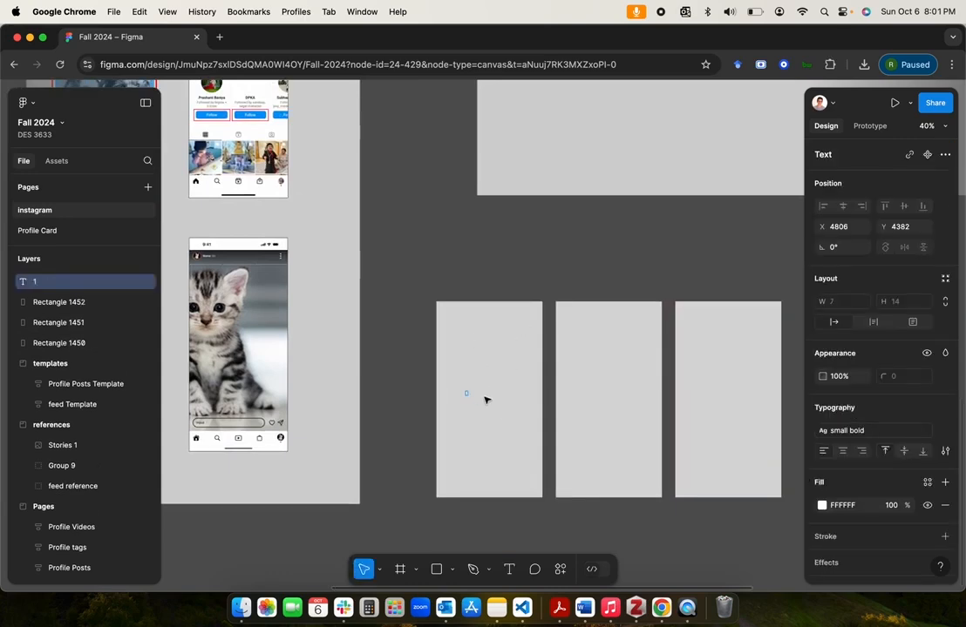
left_click(595, 260)
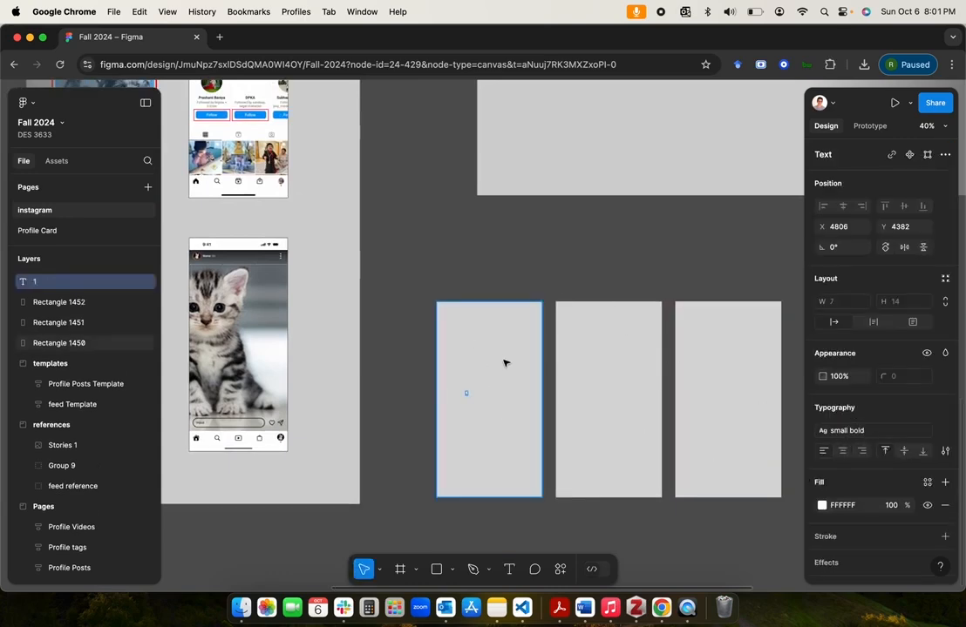
Step: Detach the "1" label from its text style, then set its font size to 90 and its fill to black
left_click(881, 432)
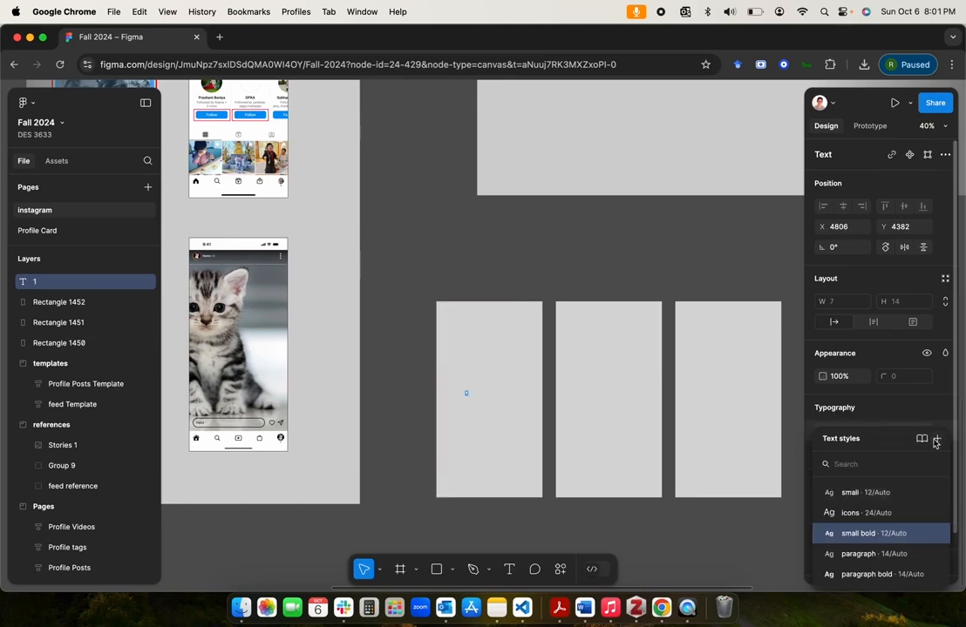
left_click(898, 410)
left_click(944, 433)
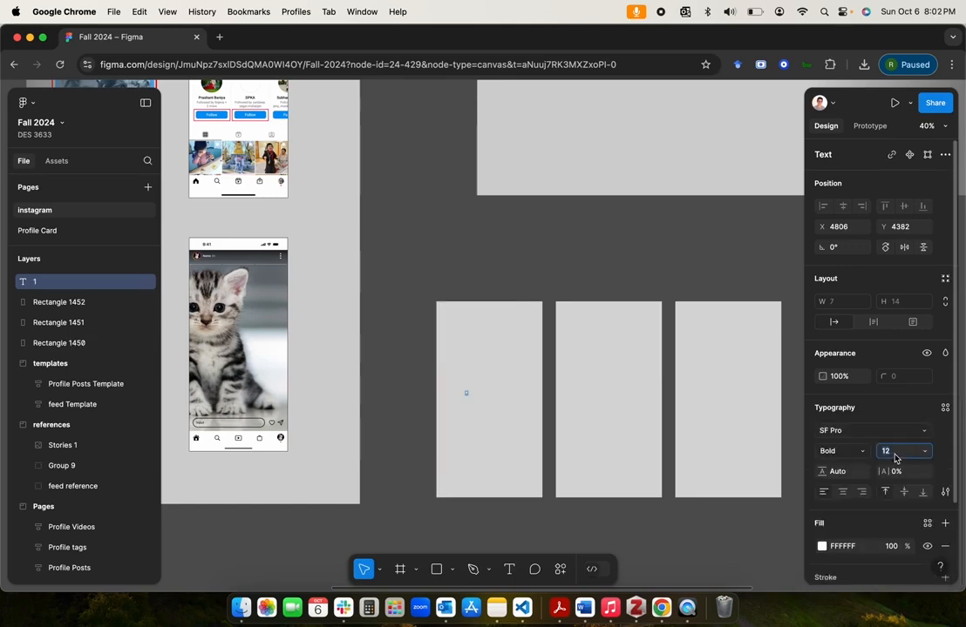
type("90")
key("Return")
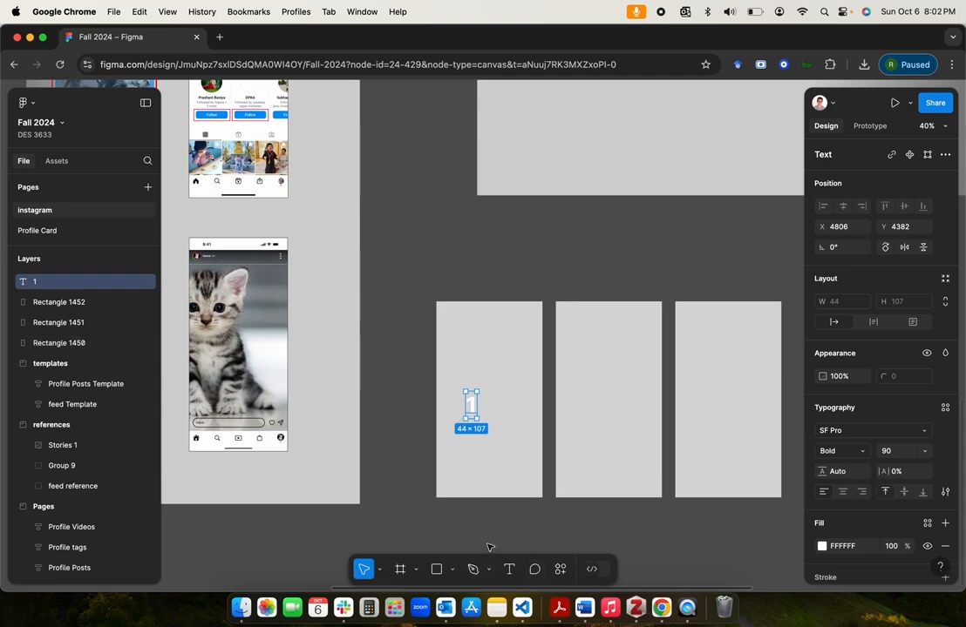
left_click(820, 546)
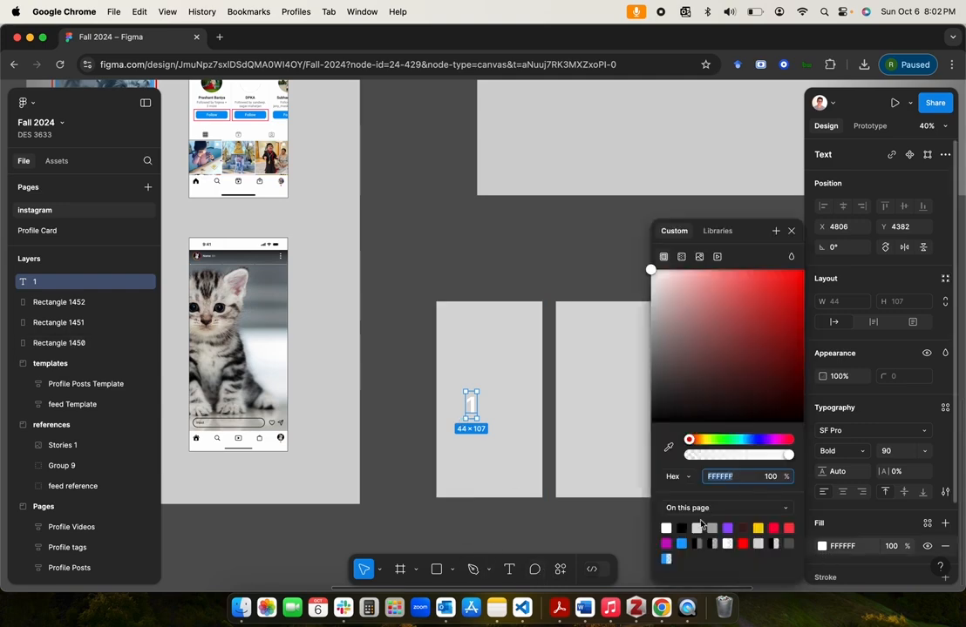
left_click(682, 528)
left_click(537, 518)
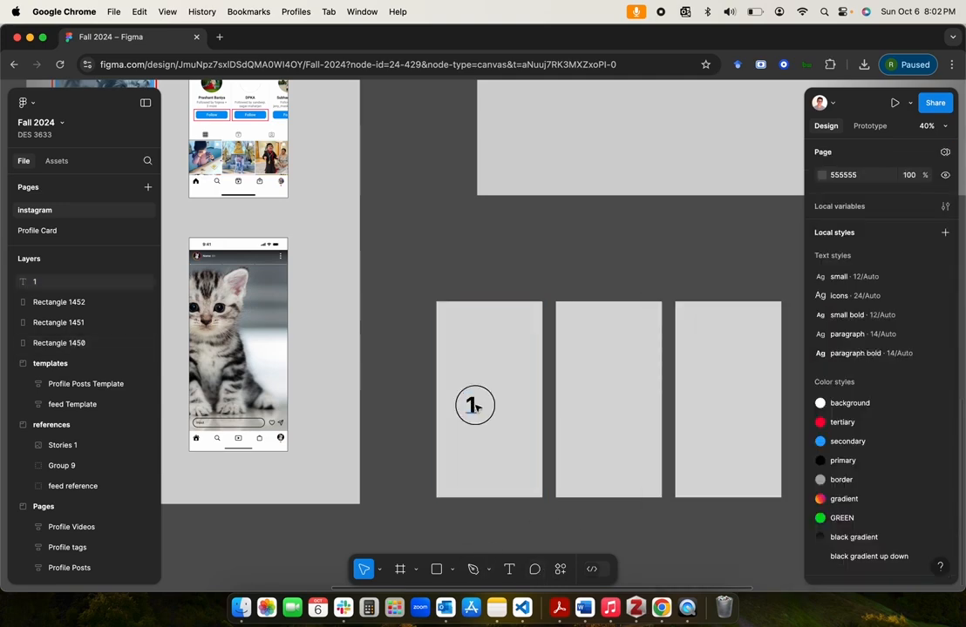
Step: Duplicate the "1" label onto the middle rectangle and change the copy's text to "2"
left_click_drag(474, 402, 603, 406)
key("super+d")
type("2")
key("Escape")
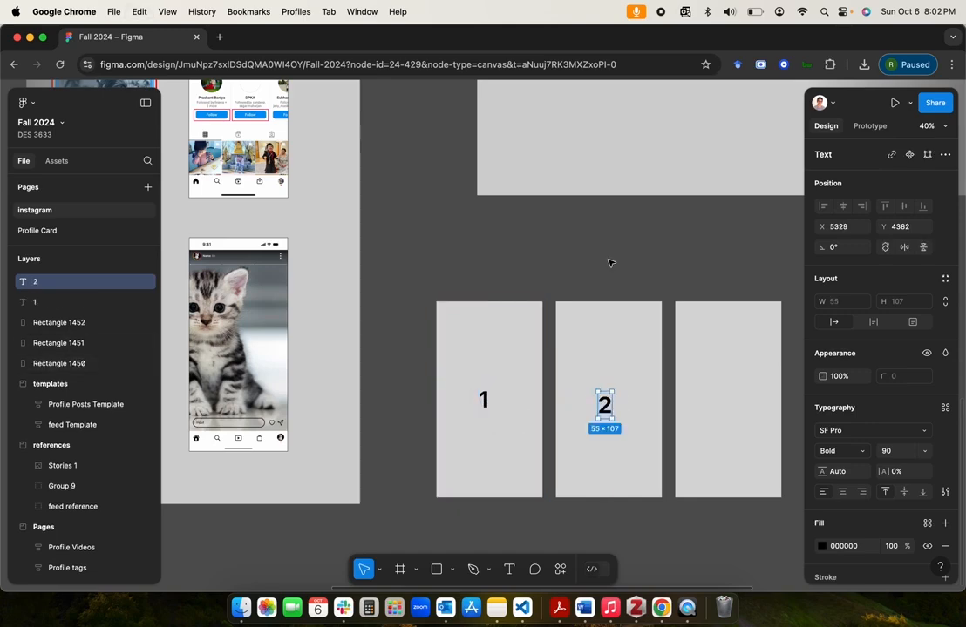
Step: Duplicate the "2" label onto the third rectangle and change the copy's text to "3"
left_click_drag(610, 407, 727, 400)
key("super+d")
double_click(727, 400)
type("3")
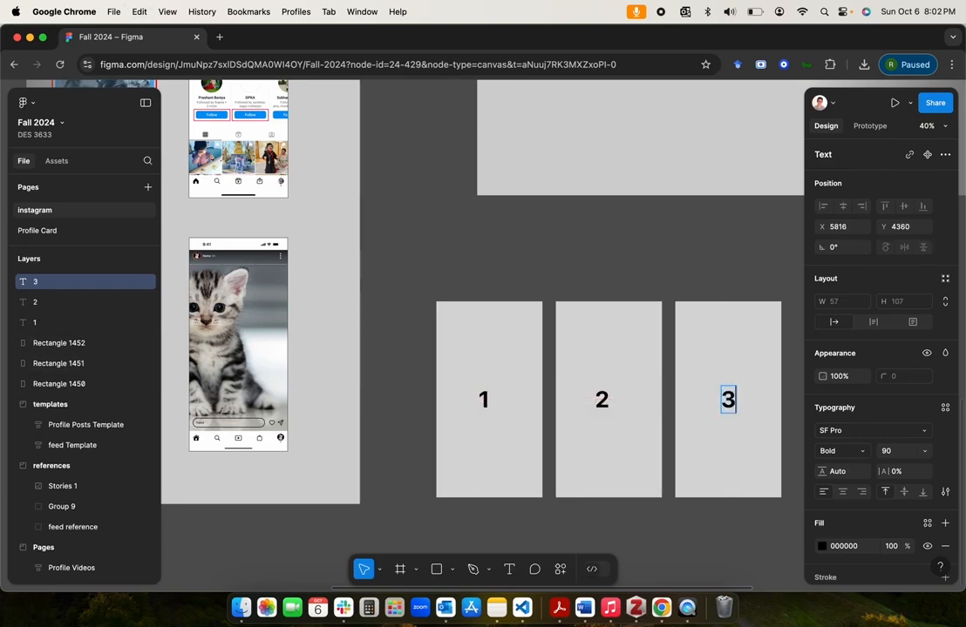
key("Escape")
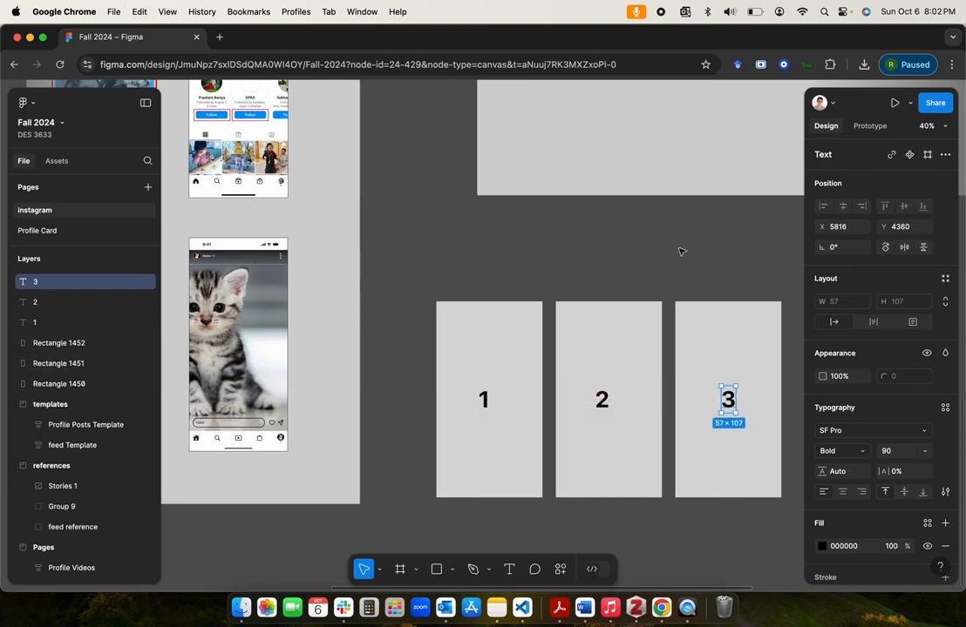
left_click(578, 266)
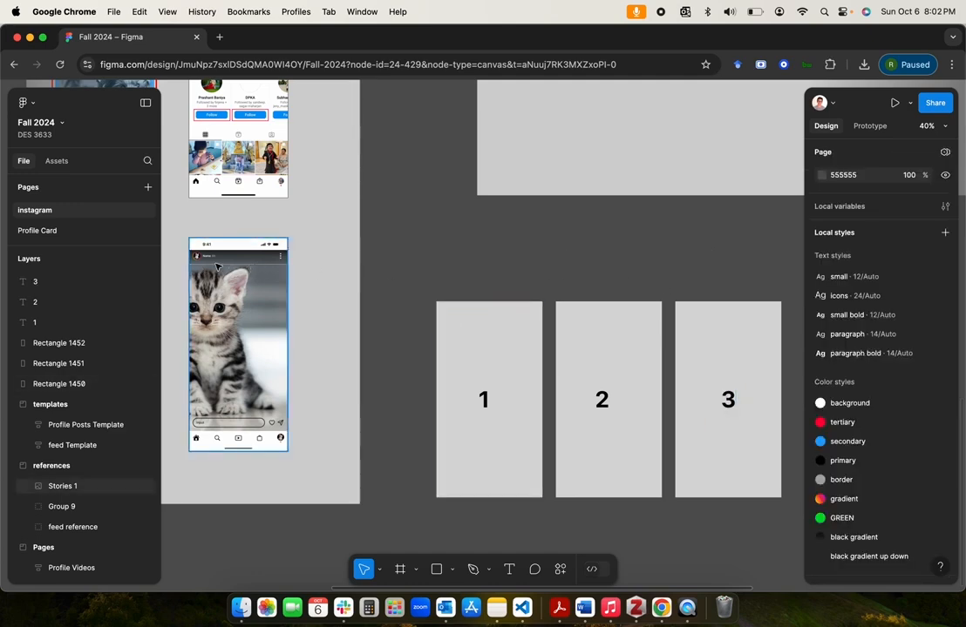
left_click(452, 569)
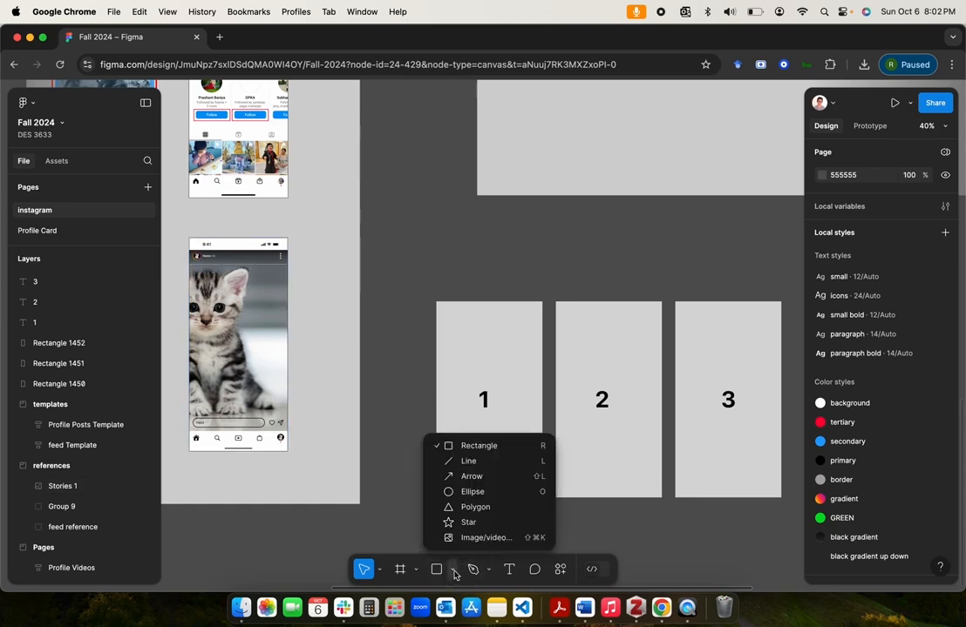
left_click(469, 462)
left_click_drag(470, 464, 451, 343)
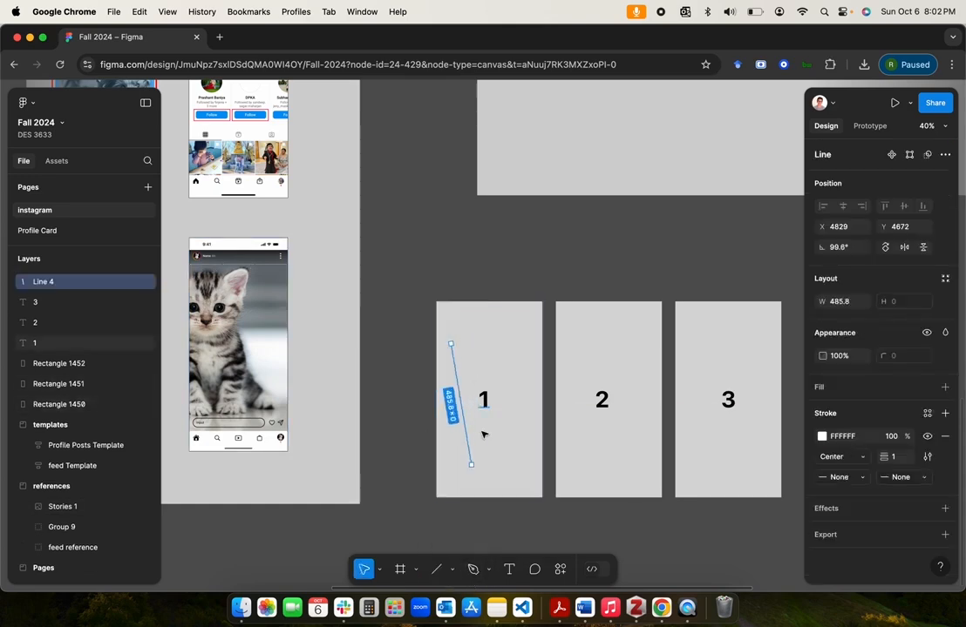
key("BackSpace")
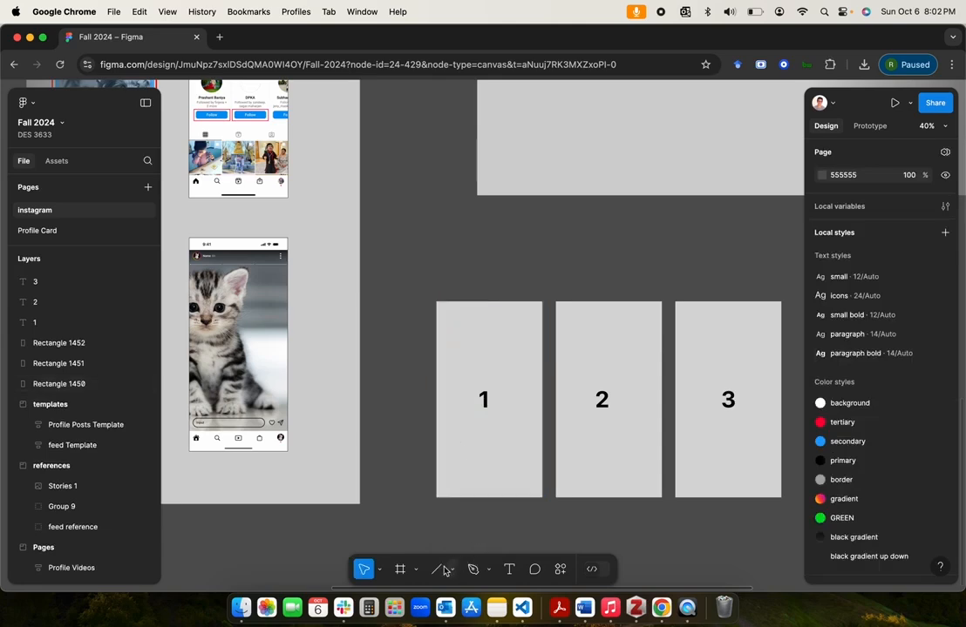
Step: Draw a horizontal line about 144 long near the upper edge of the rectangle labelled 1
key("l")
mouse_move(446, 312)
left_mouse_down()
mouse_move(485, 312)
mouse_move(461, 316)
left_mouse_up()
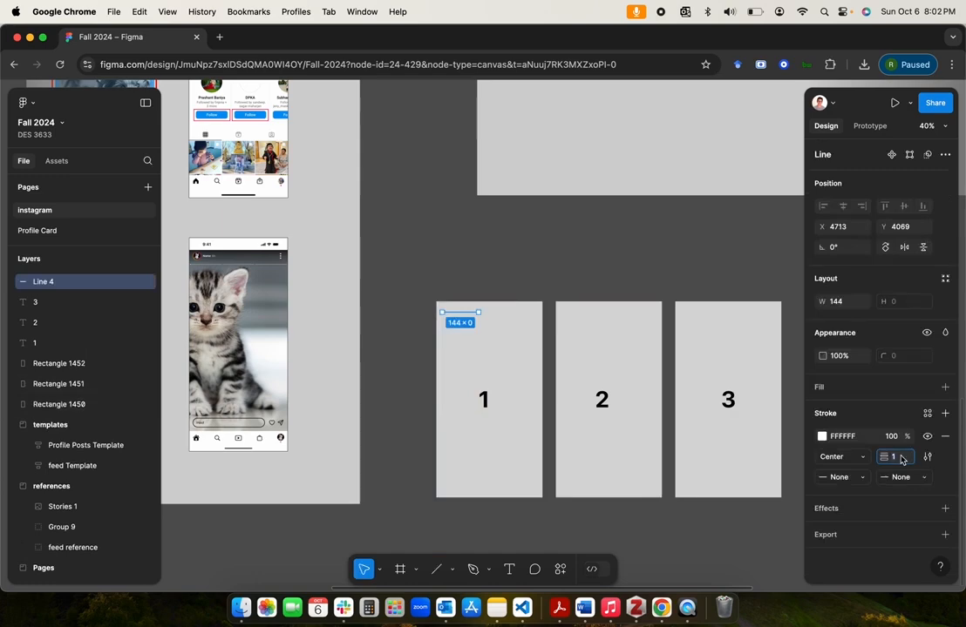
Step: Set the line's stroke weight to 2 and duplicate it twice, placing the copies end to end across the rectangle labelled 1
left_click(647, 307)
scroll(477, 278, "up", 2)
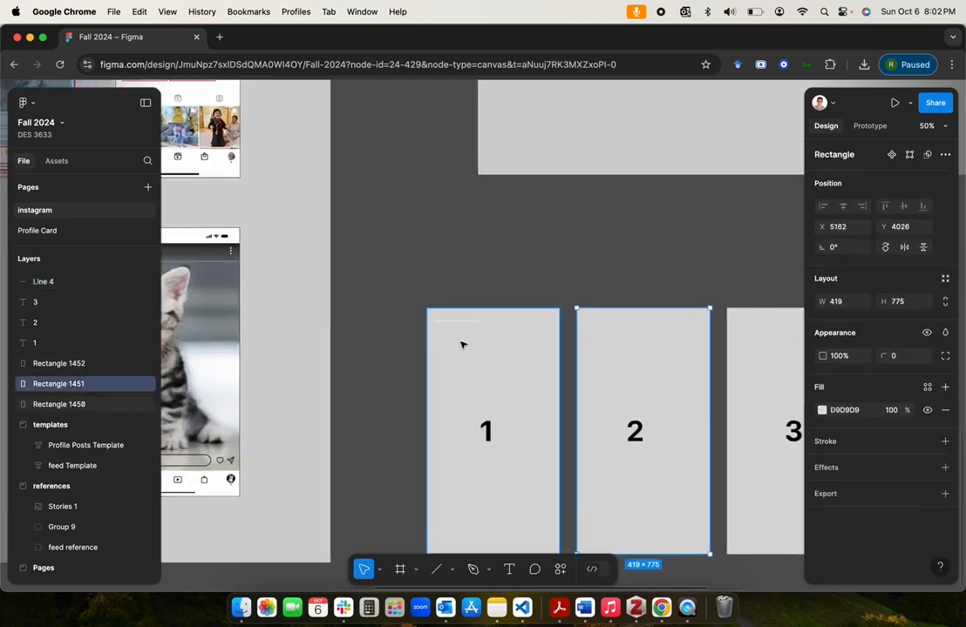
left_click(464, 321)
key("super+d")
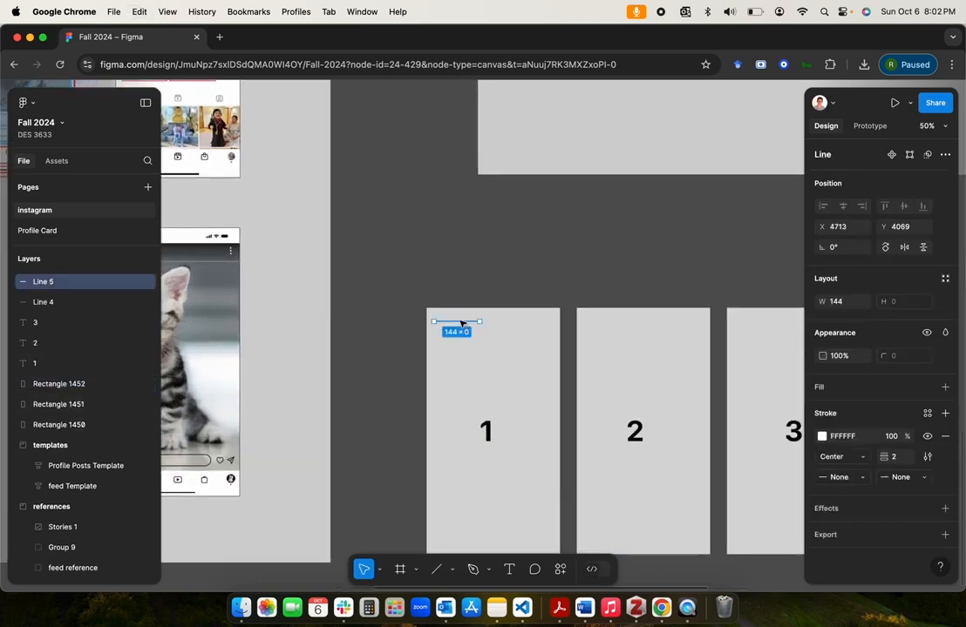
left_click_drag(466, 325, 558, 324)
key("super+d")
Step: Select all three lines and shrink them together to a total width of about 363, within the rectangle labelled 1
left_click(499, 323, "shift")
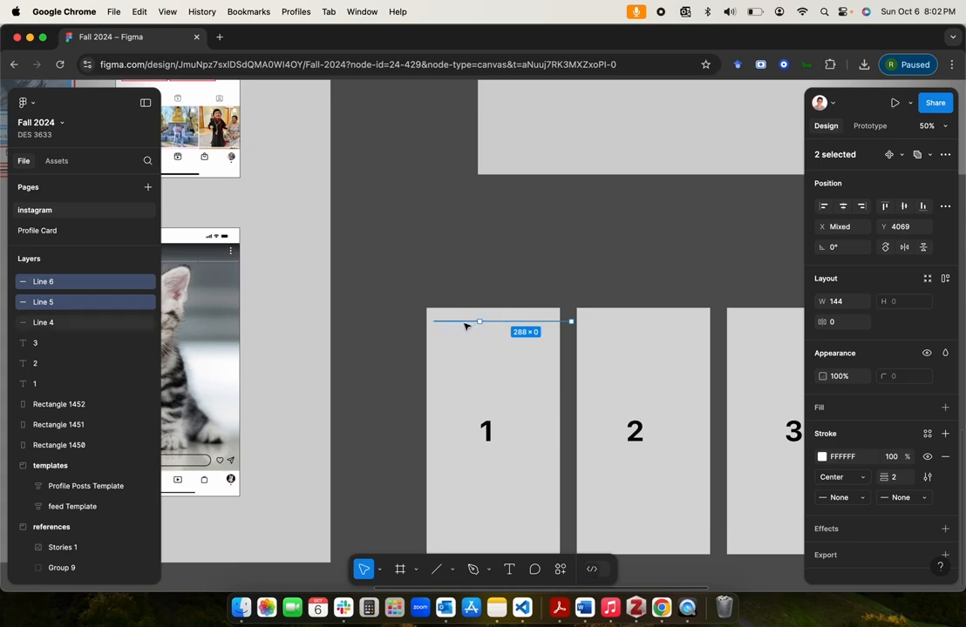
left_click(466, 324, "shift")
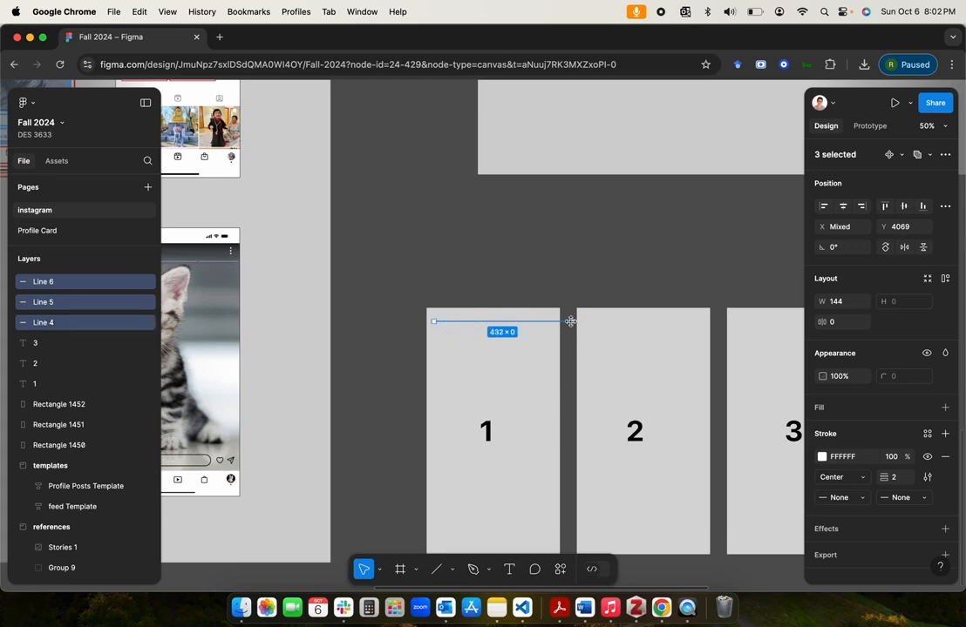
left_click_drag(570, 322, 549, 322)
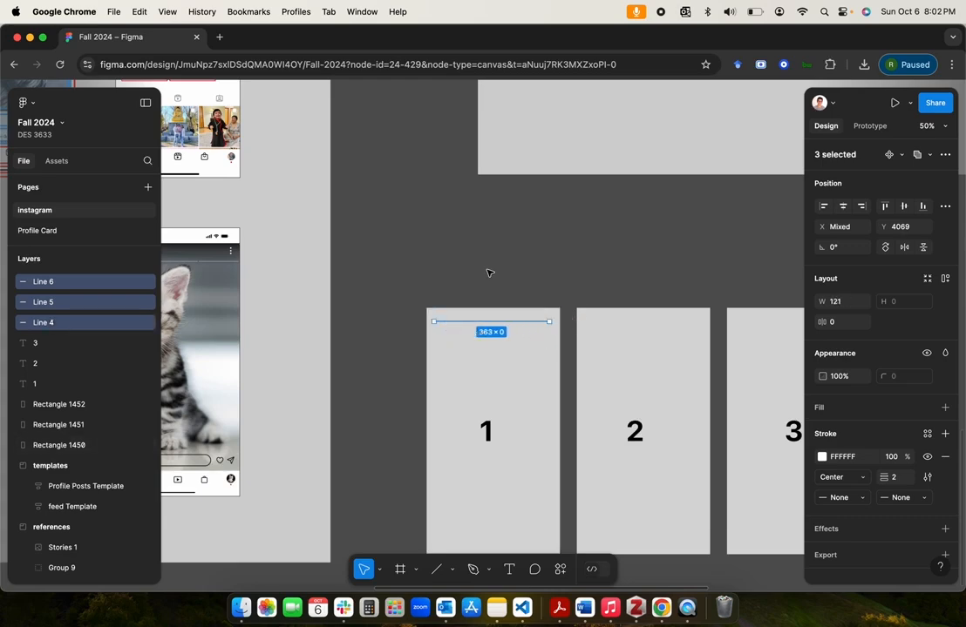
left_click(488, 273)
Step: Move the second and third lines apart to leave small gaps, so the three segments span about 380
left_click(451, 322)
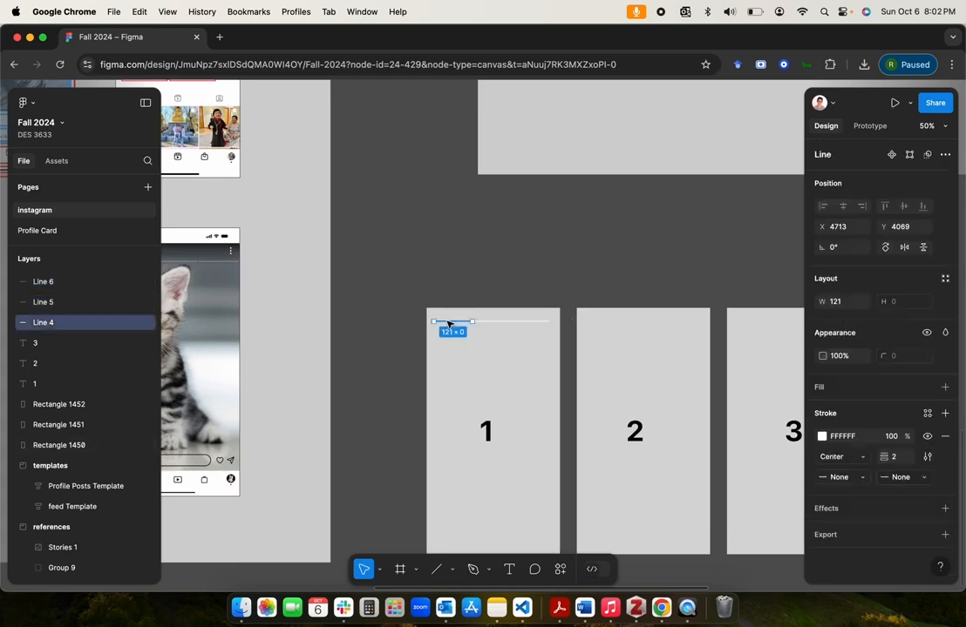
left_click(521, 323)
scroll(524, 326, "up", 3)
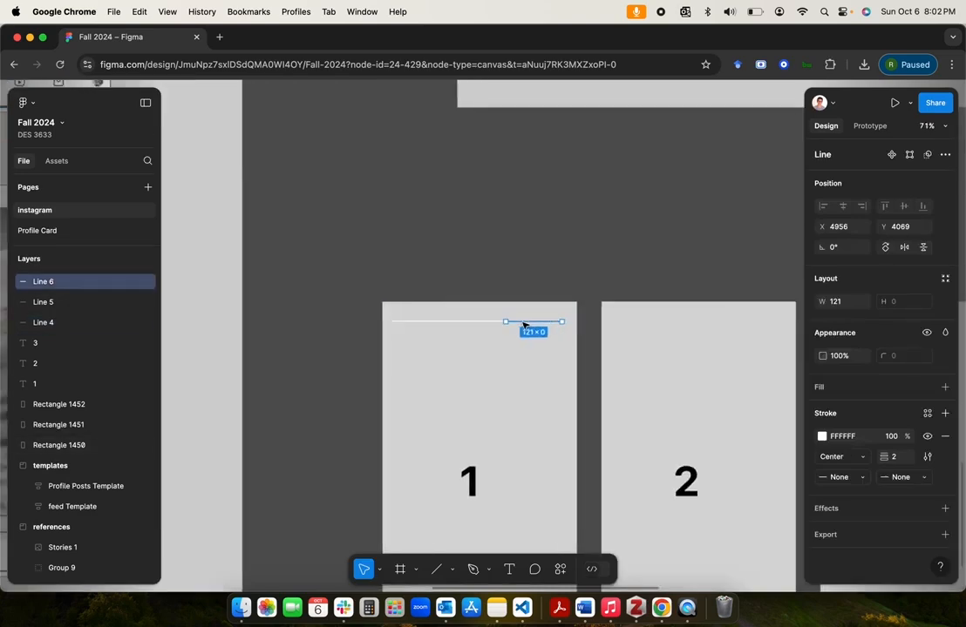
scroll(524, 325, "up", 1)
left_click(470, 323)
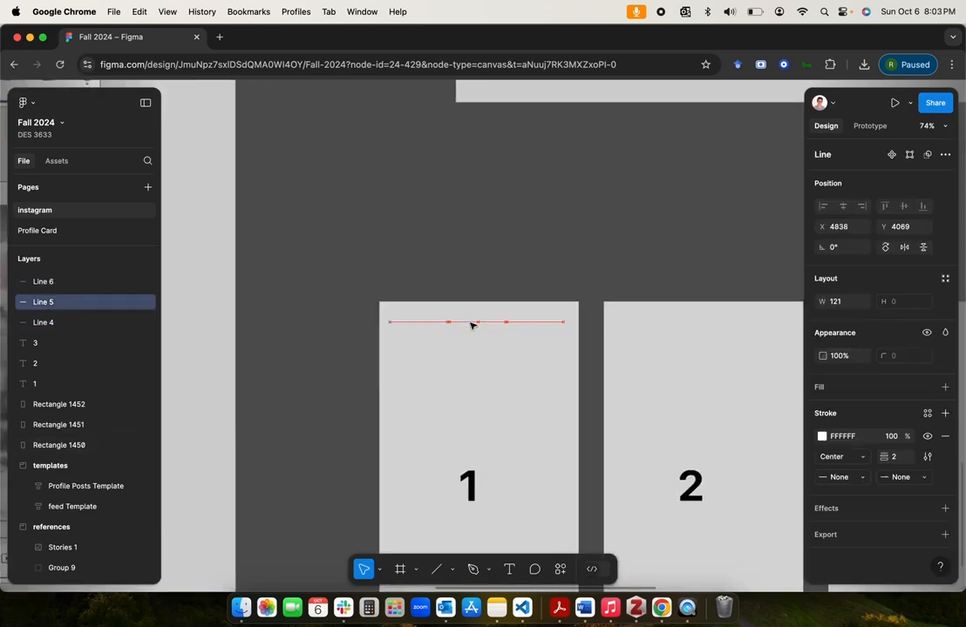
left_click(536, 328)
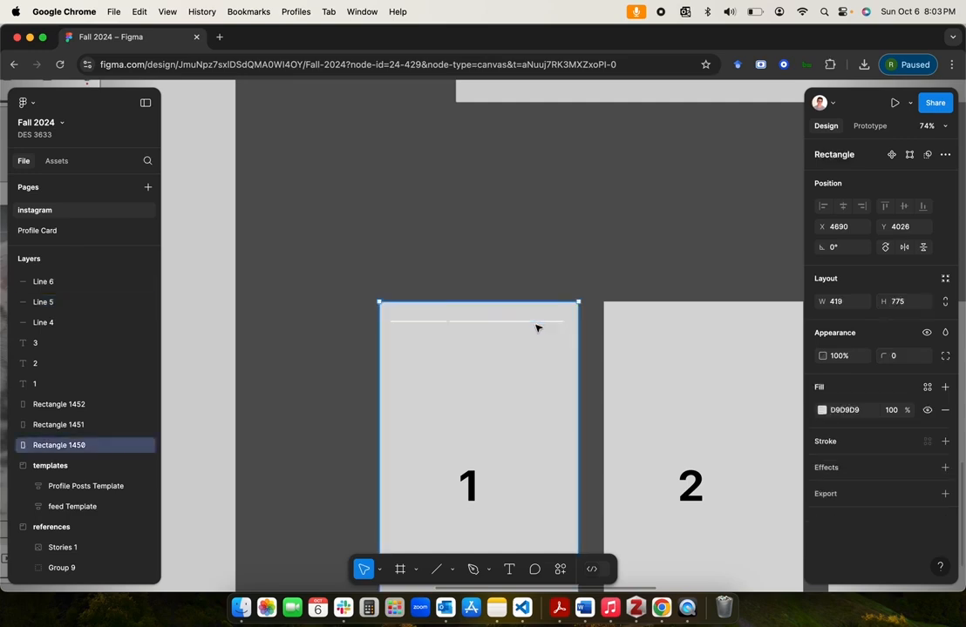
left_click(538, 324)
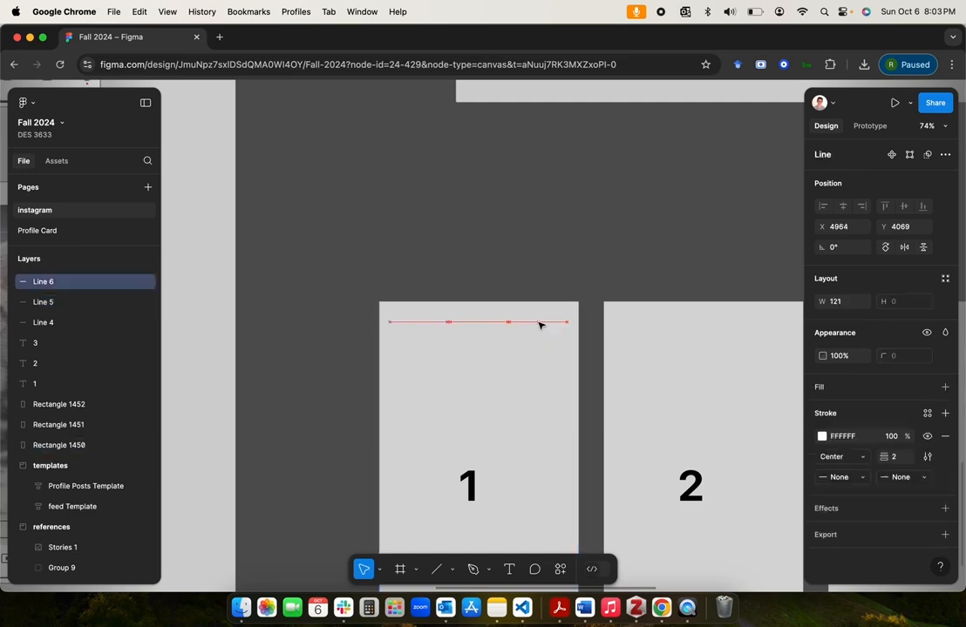
left_click(570, 259)
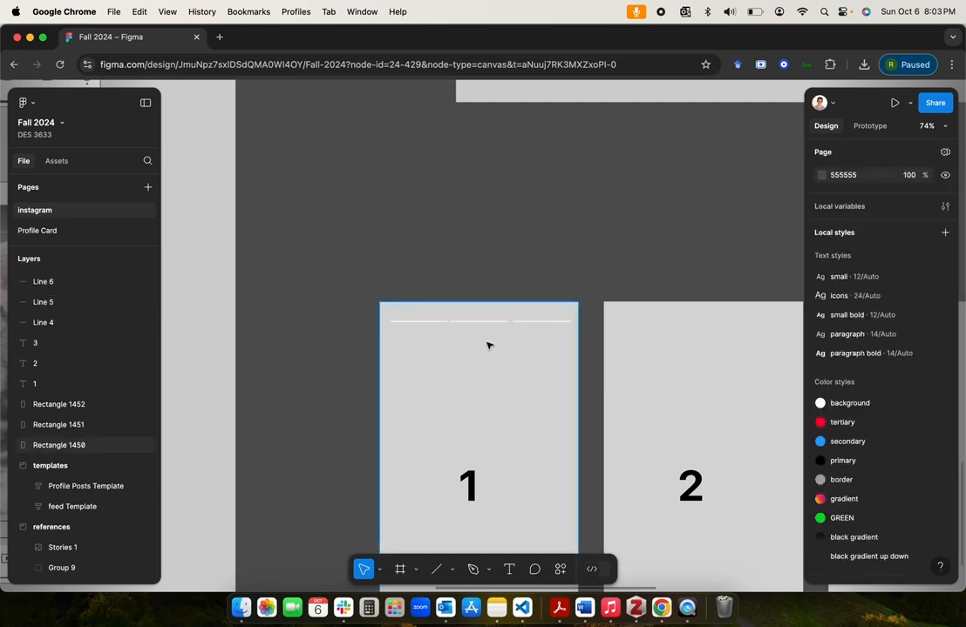
Step: Duplicate the three line segments and place the copies near the upper edge of the rectangle labelled 2
left_click(500, 324)
left_click(525, 325, "shift")
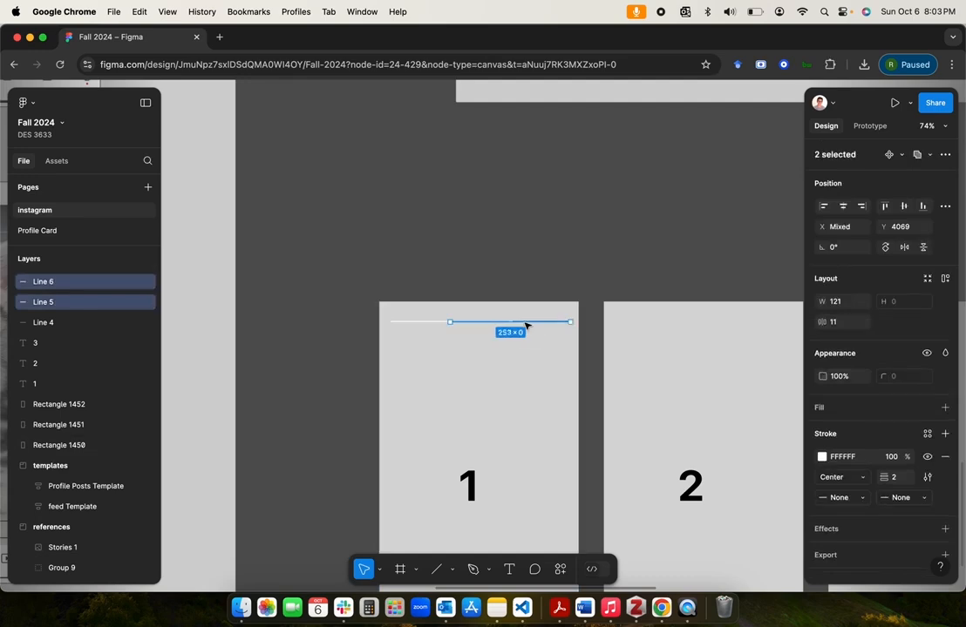
left_click(434, 323, "shift")
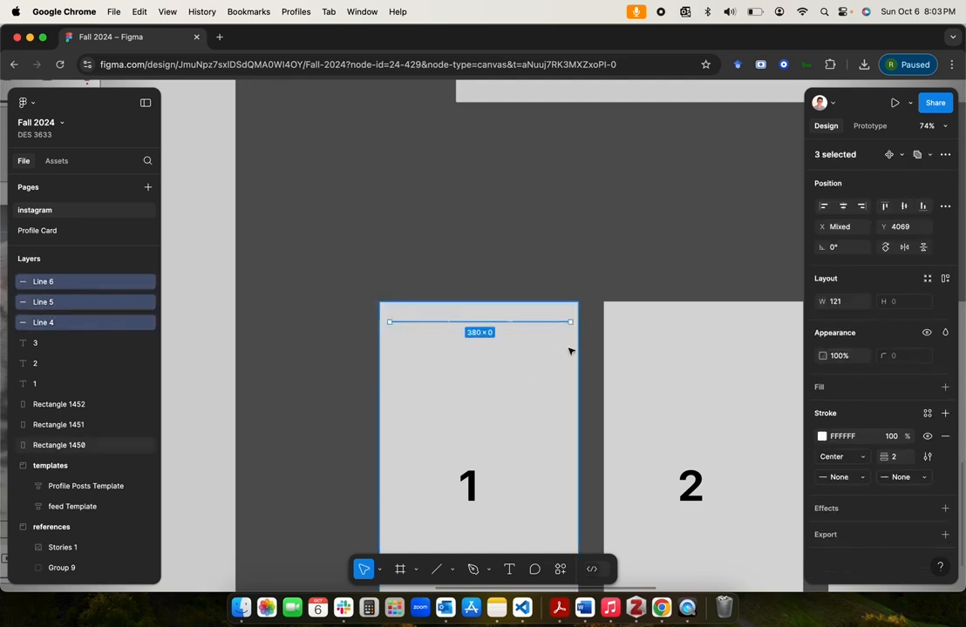
key("super+d")
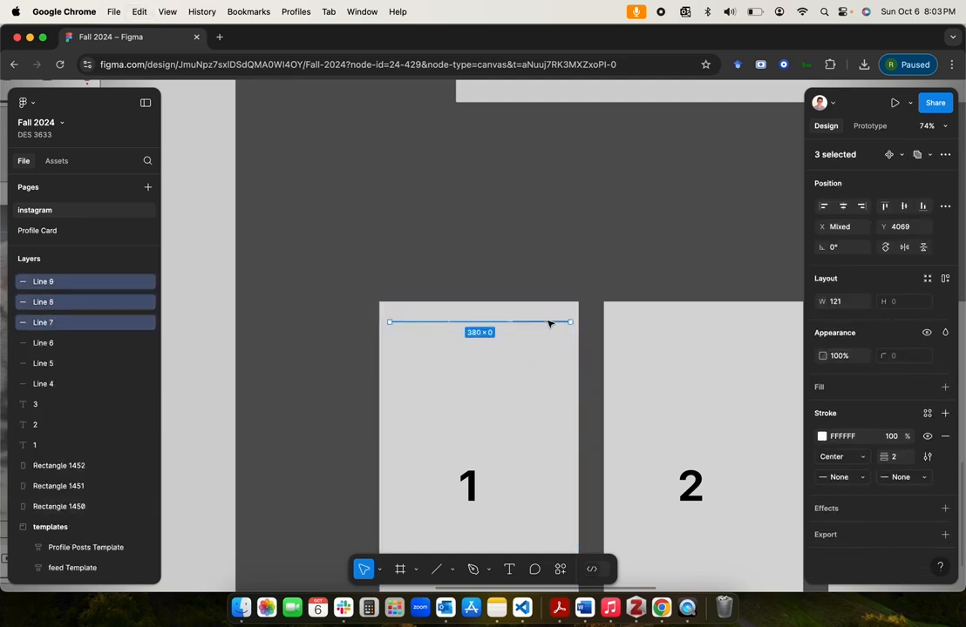
left_click_drag(596, 340, 774, 325)
scroll(773, 325, "right", 3)
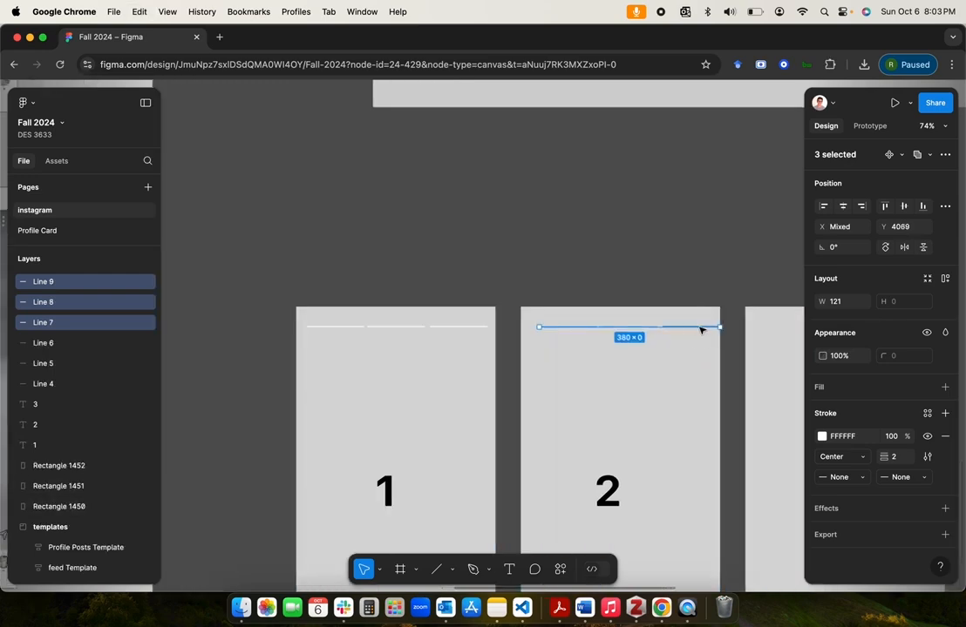
Step: Place another copy of the three line segments near the upper edge of the rectangle labelled 3
scroll(653, 287, "down", 3)
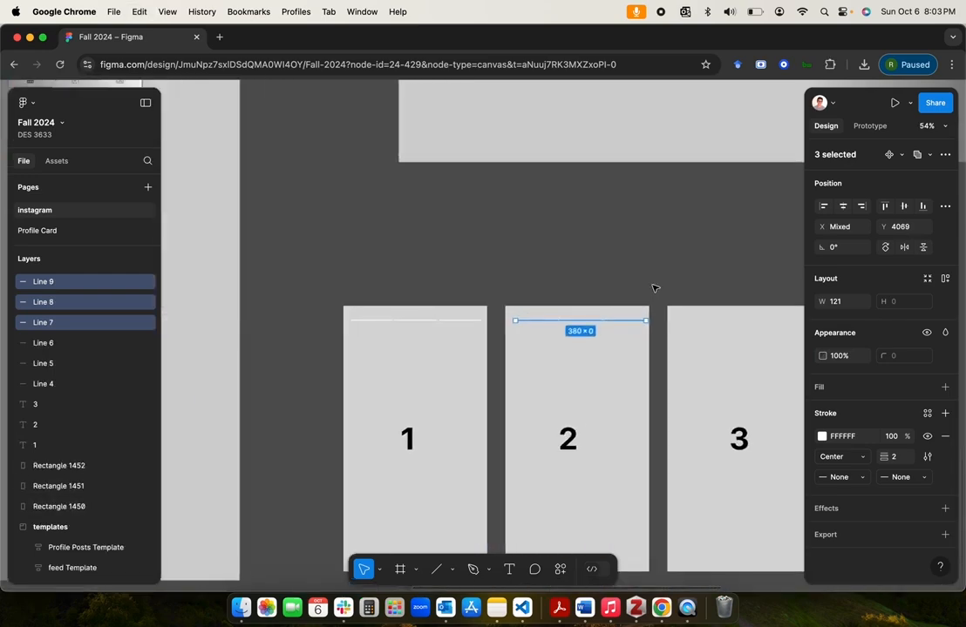
key("super+v")
left_click_drag(471, 323, 793, 318)
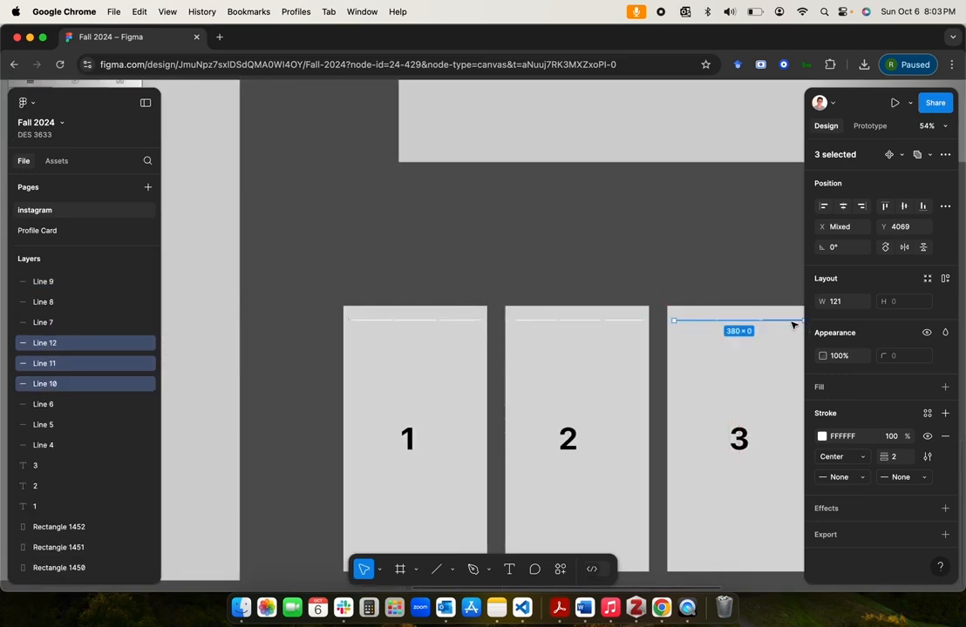
left_click(741, 273)
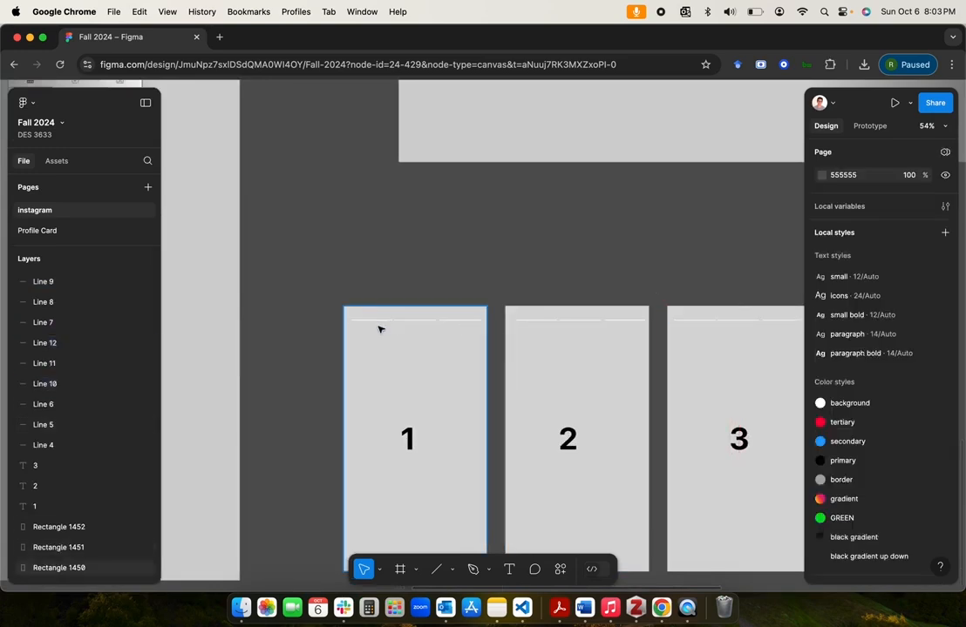
Step: Set the stroke of the second and third line segments on screen 1 to 000000
scroll(377, 323, "up", 5)
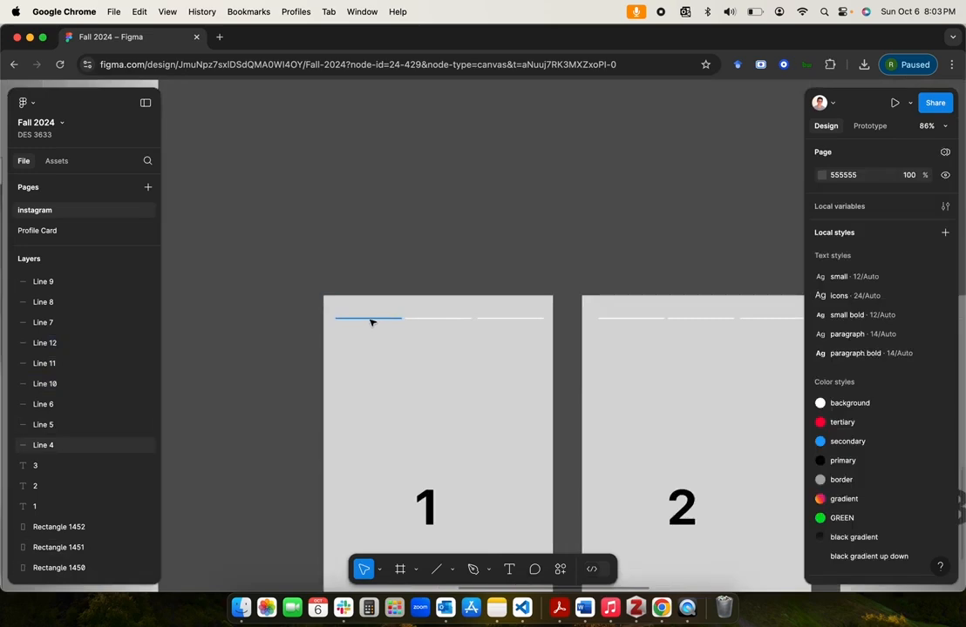
left_click(360, 320)
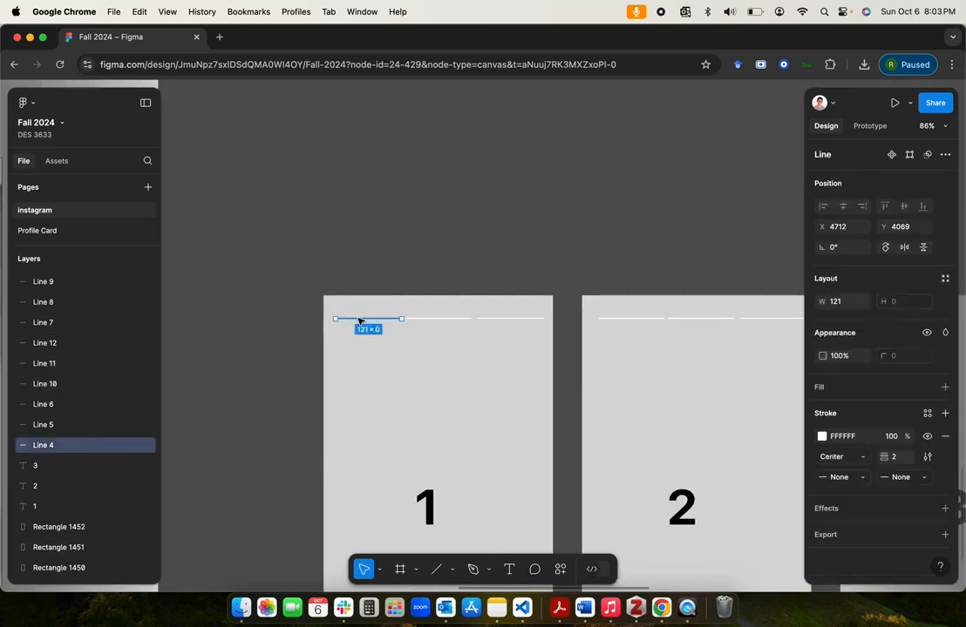
left_click(419, 320)
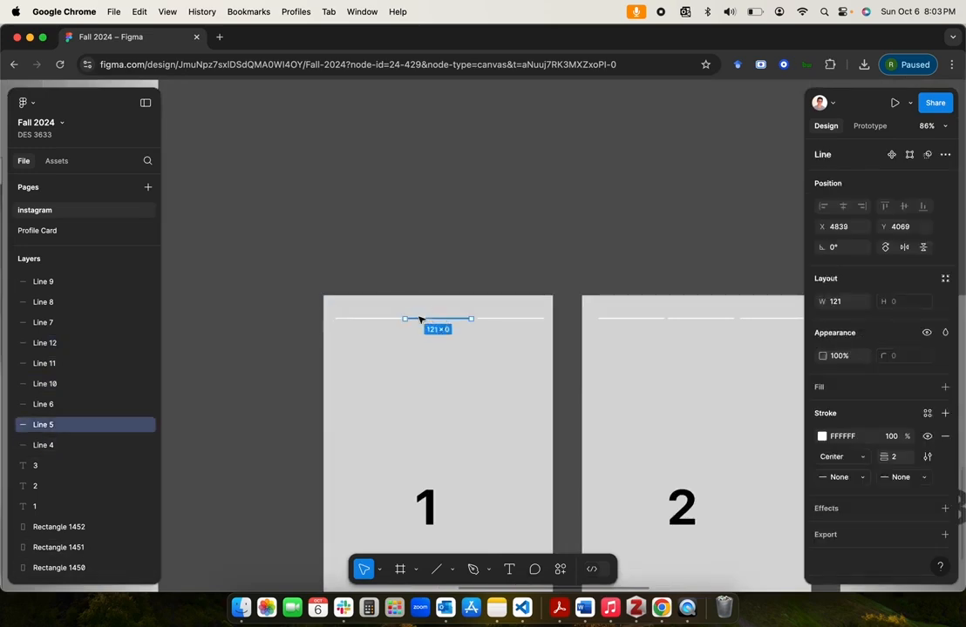
left_click(503, 320, "shift")
left_click(821, 457)
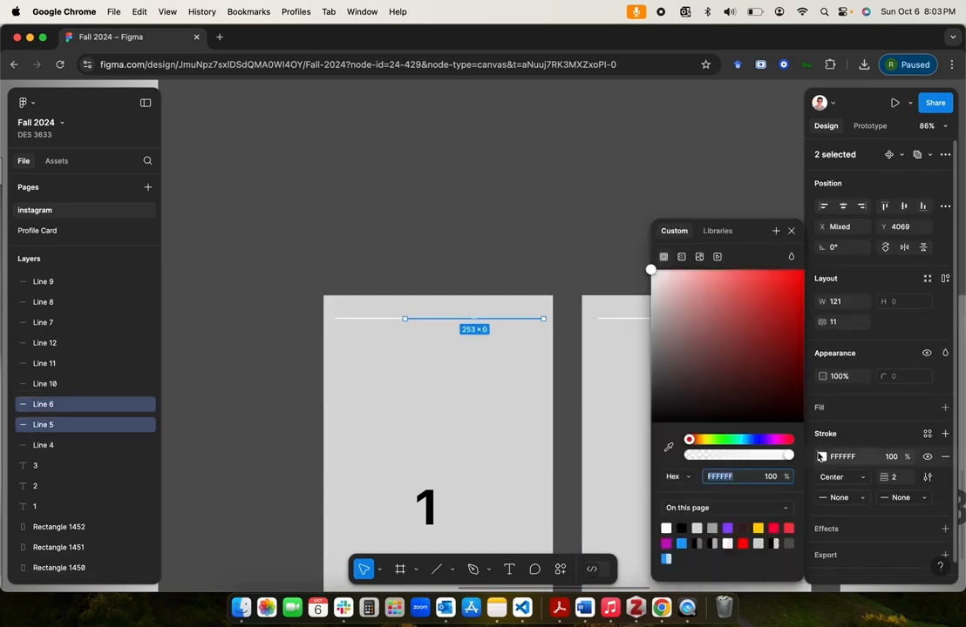
type("000000")
key("Return")
left_click(536, 272)
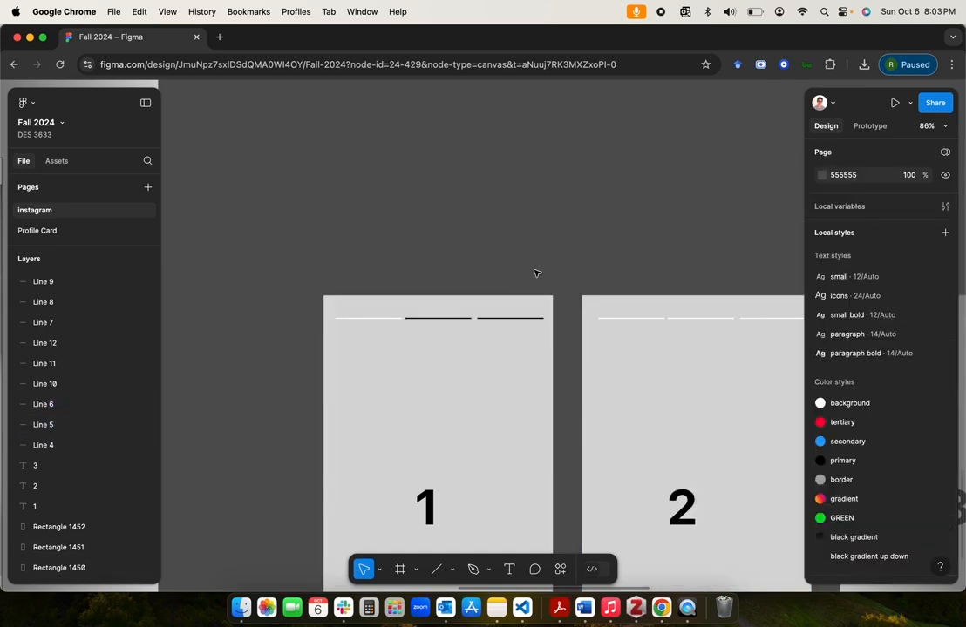
Step: Apply the "border" colour style to the stroke of the second and third line segments on screen 1
scroll(589, 360, "right", 3)
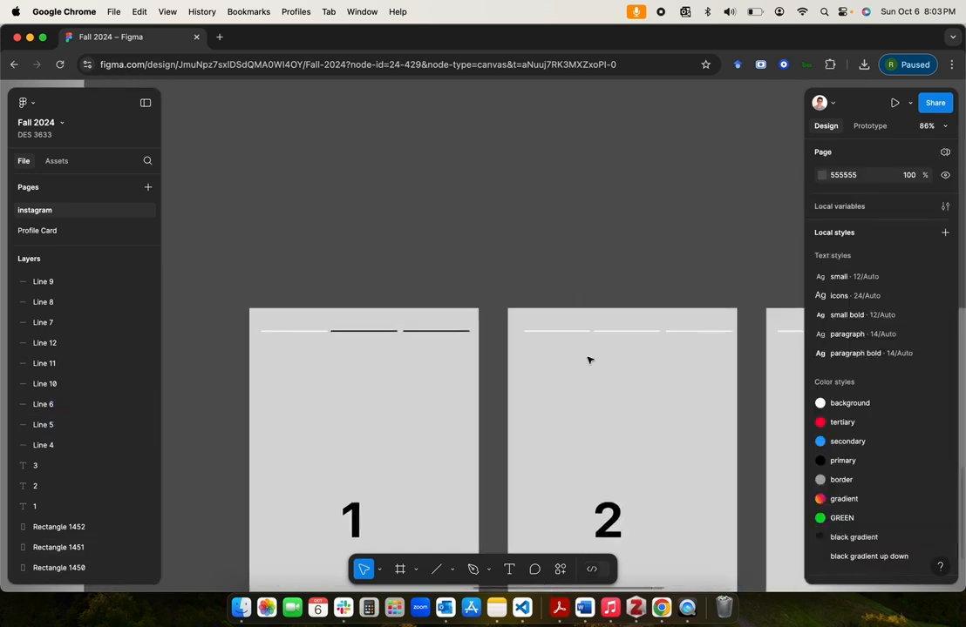
left_click(275, 335)
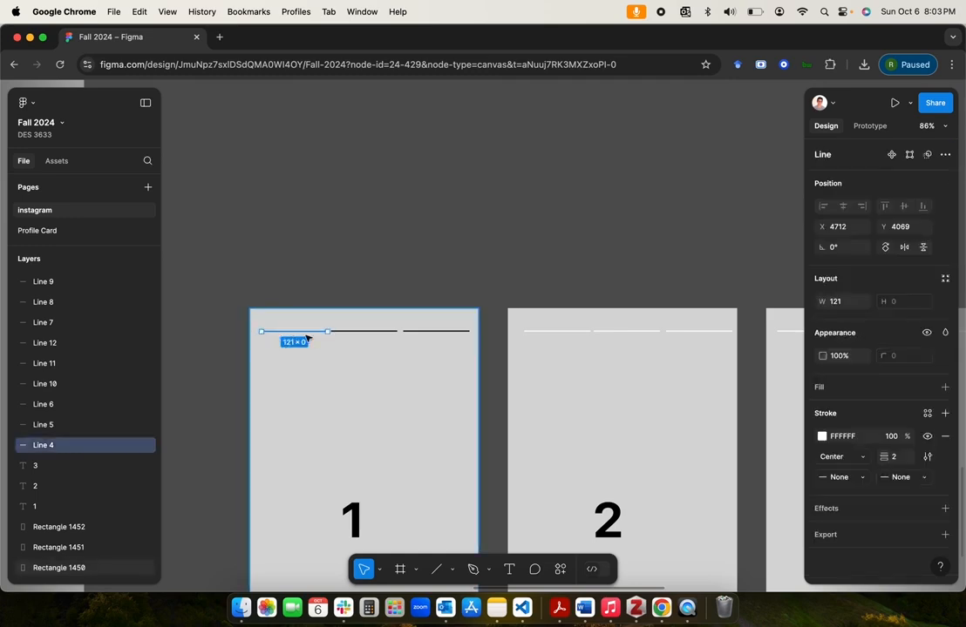
left_click(357, 332)
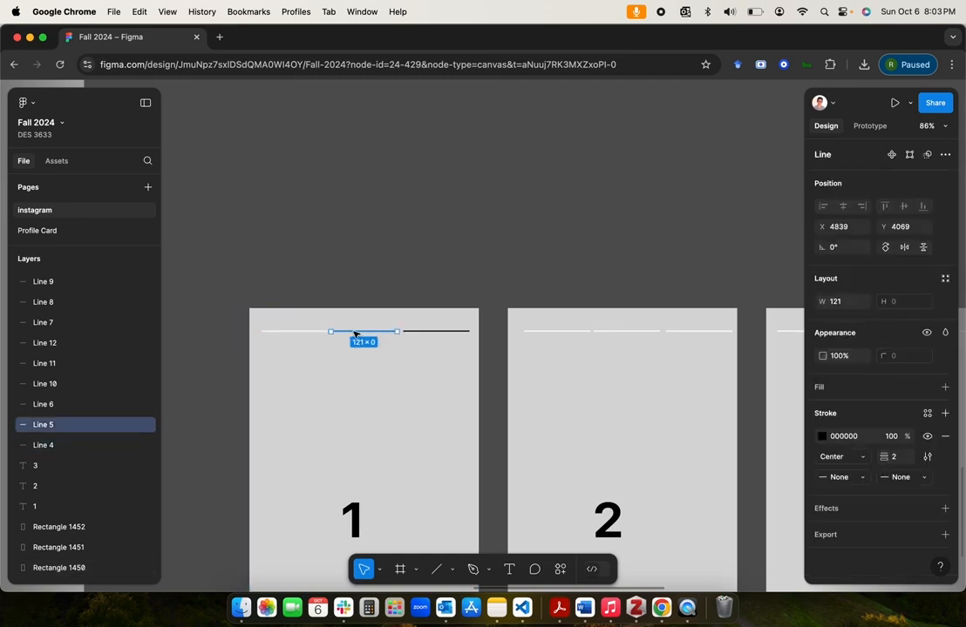
left_click(425, 332, "shift")
left_click(821, 457)
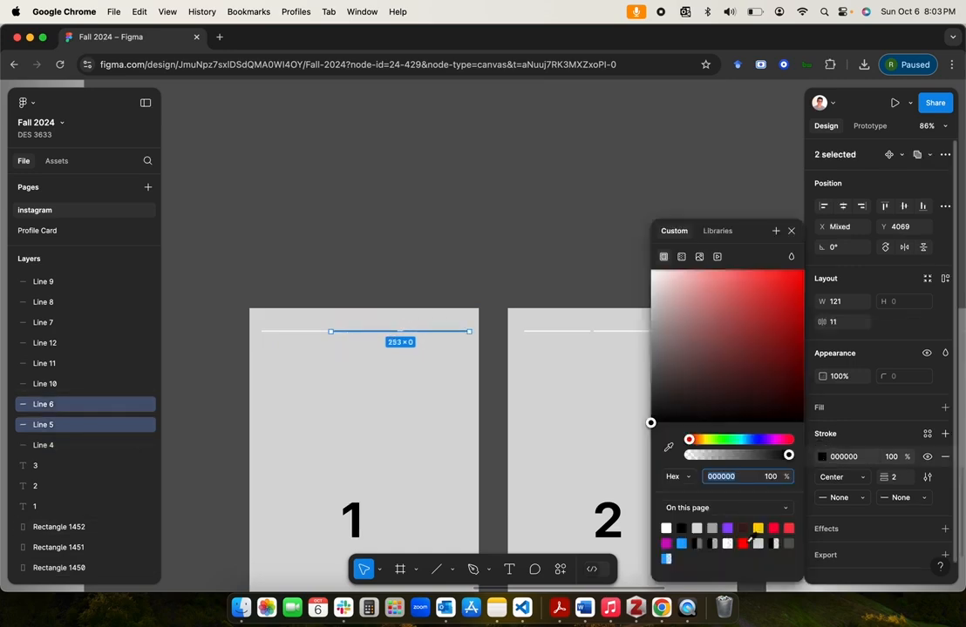
left_click(712, 526)
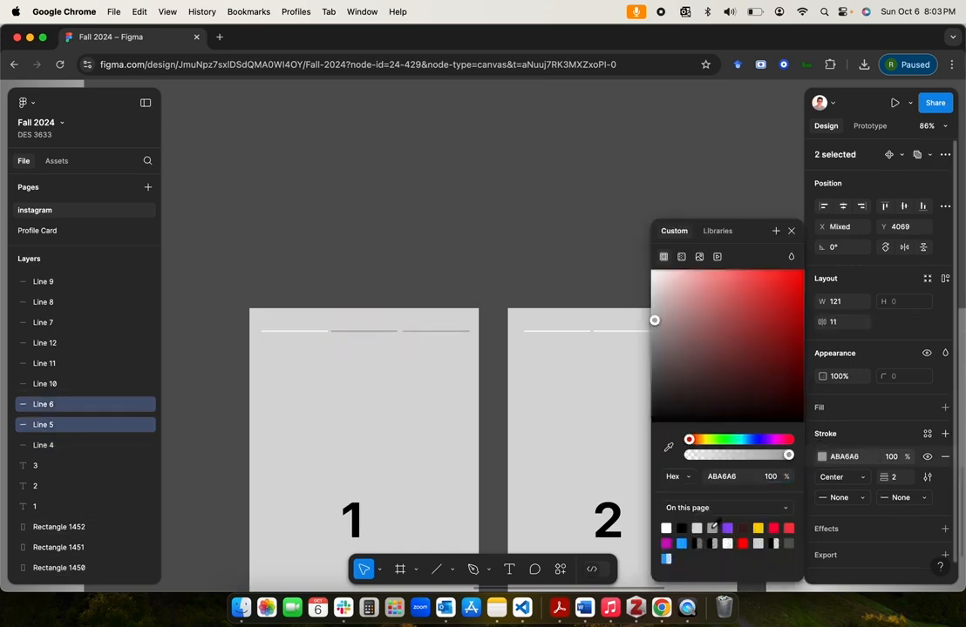
left_click(715, 231)
left_click(761, 319)
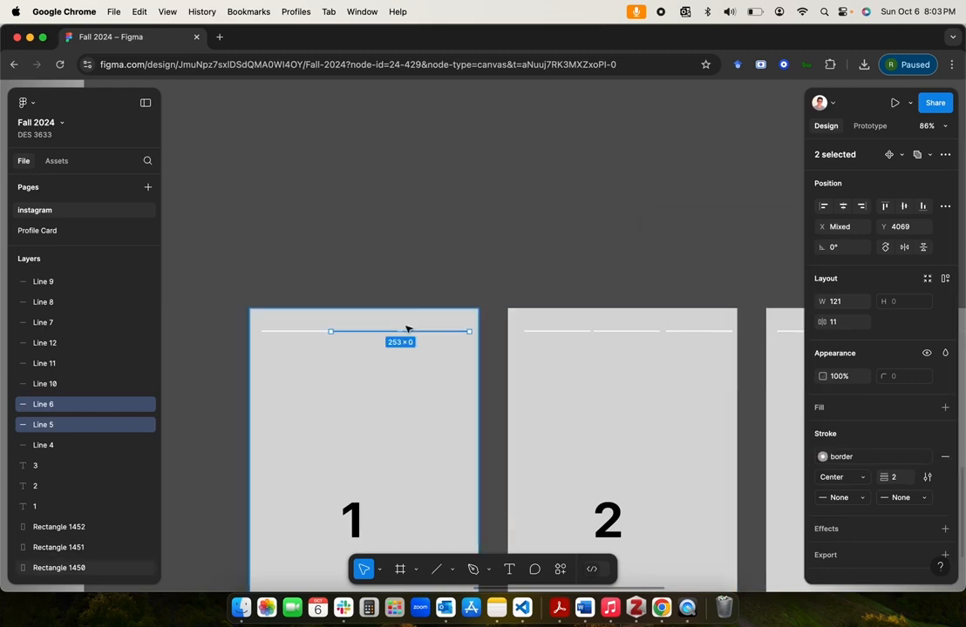
left_click(452, 264)
left_click(317, 332)
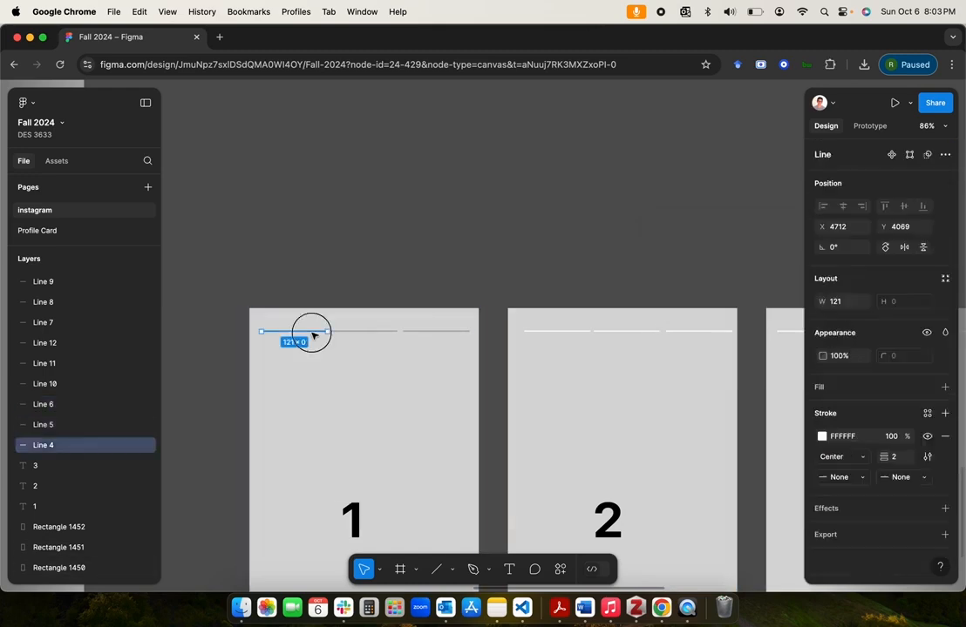
left_click(304, 270)
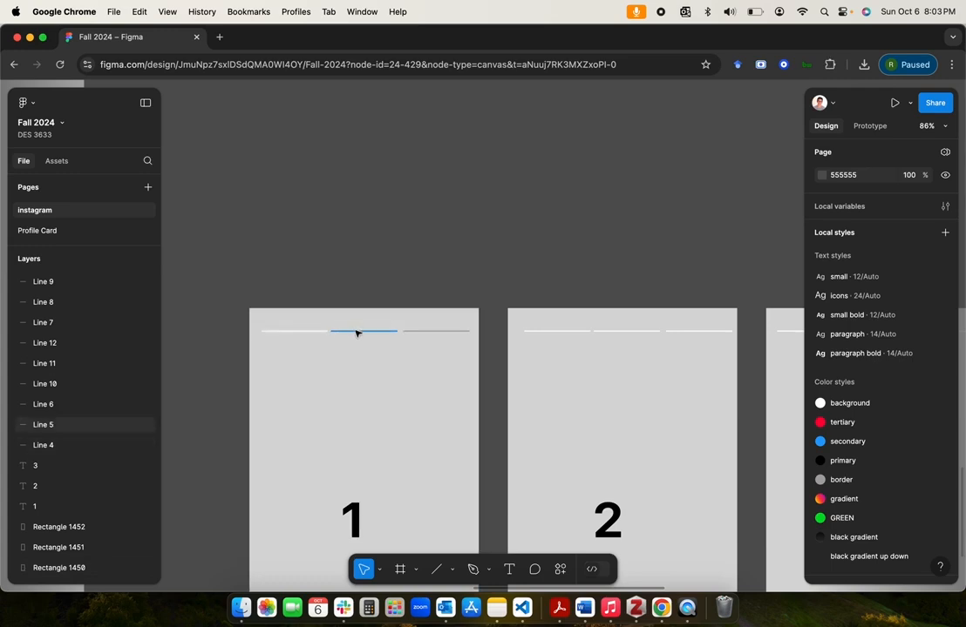
Step: Set the stroke of the third line segment on screen 2 to the grey ABA6A6 already used on the page
left_click(628, 332)
left_click(685, 332)
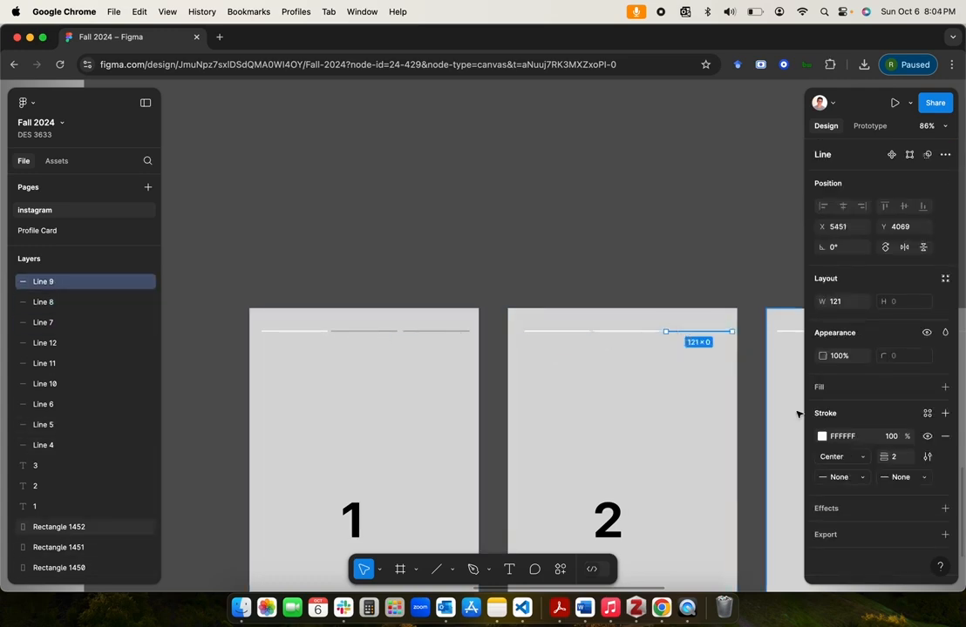
left_click(821, 436)
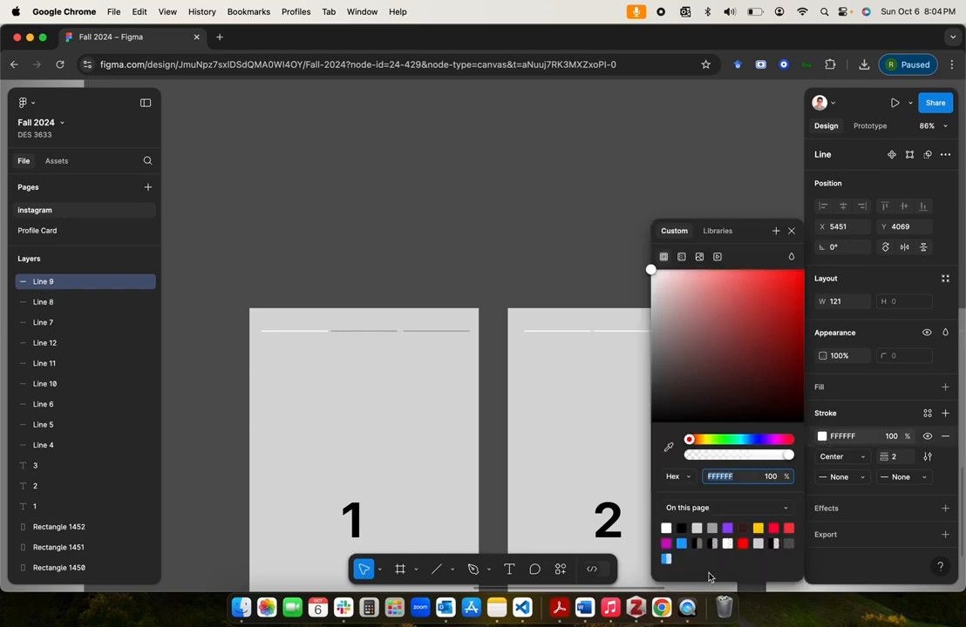
left_click(713, 528)
left_click(575, 282)
scroll(575, 282, "right", 5)
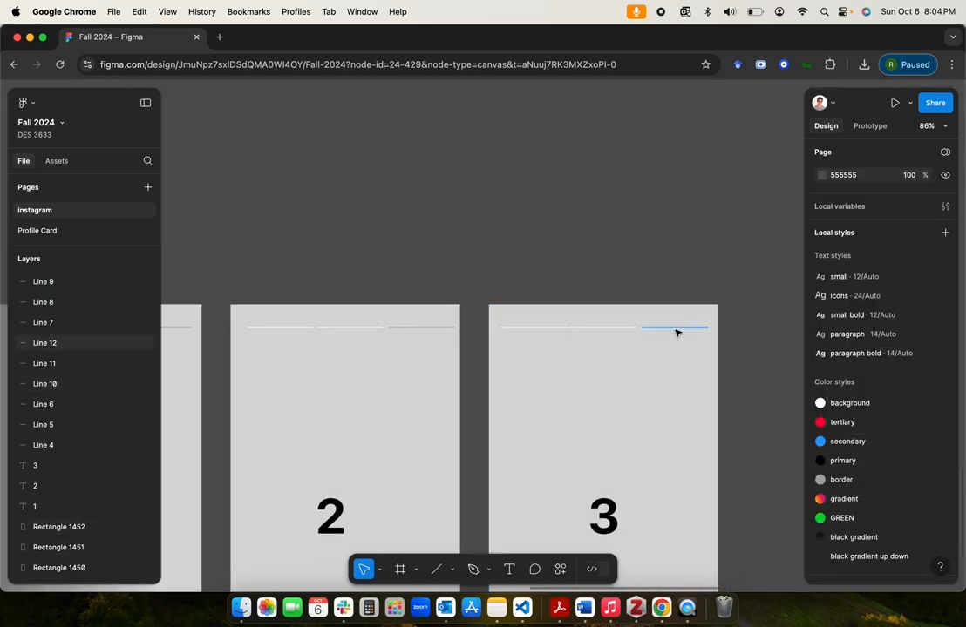
scroll(625, 248, "left", 5)
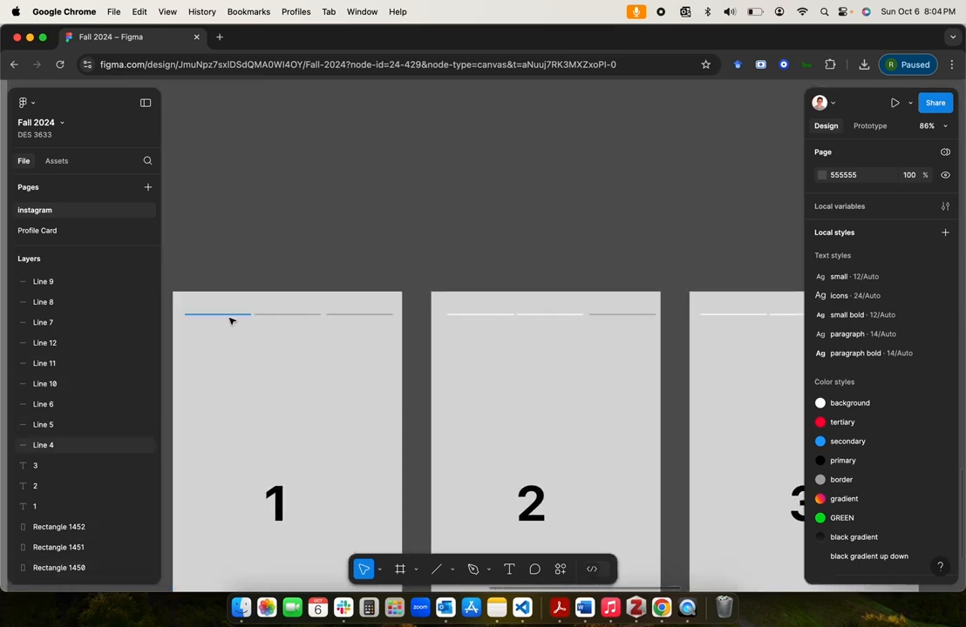
left_click(466, 314)
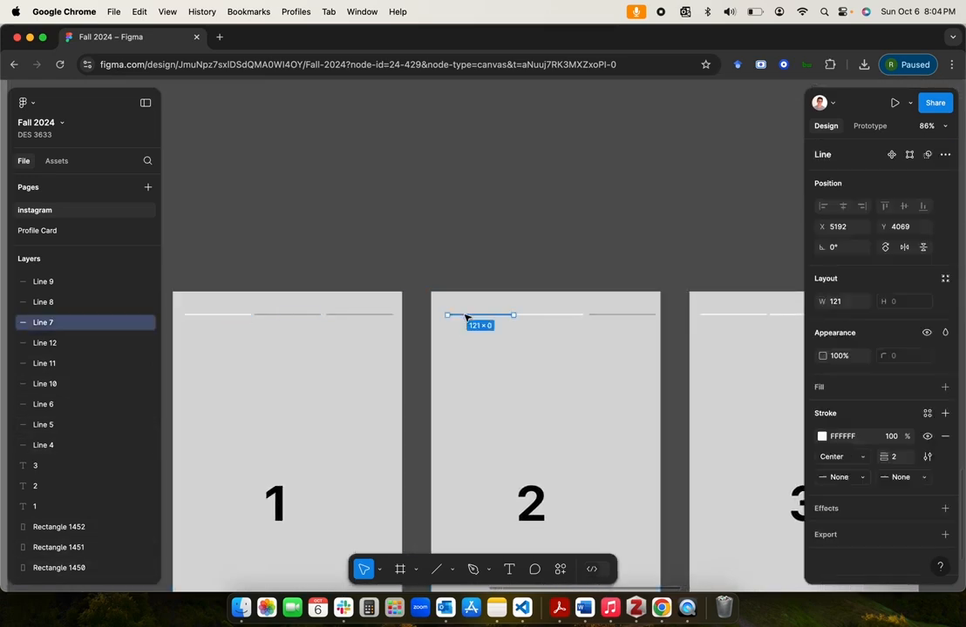
left_click(563, 315)
scroll(541, 418, "left", 3)
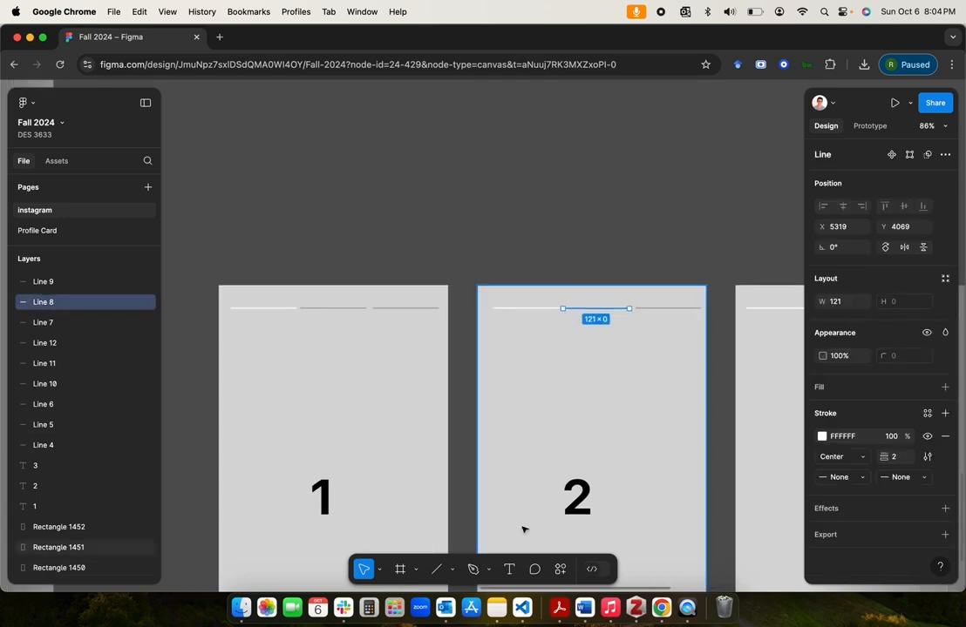
Step: Add the text "Animated" below the first line segment on screen 1 and apply the "paragraph" text style
left_click(508, 569)
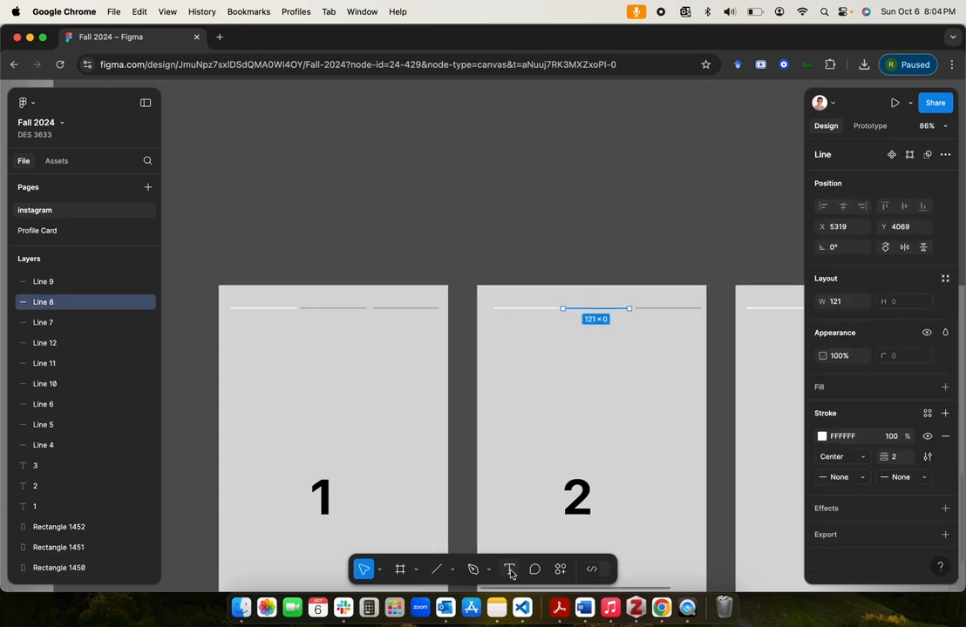
left_click(244, 321)
type("Animated")
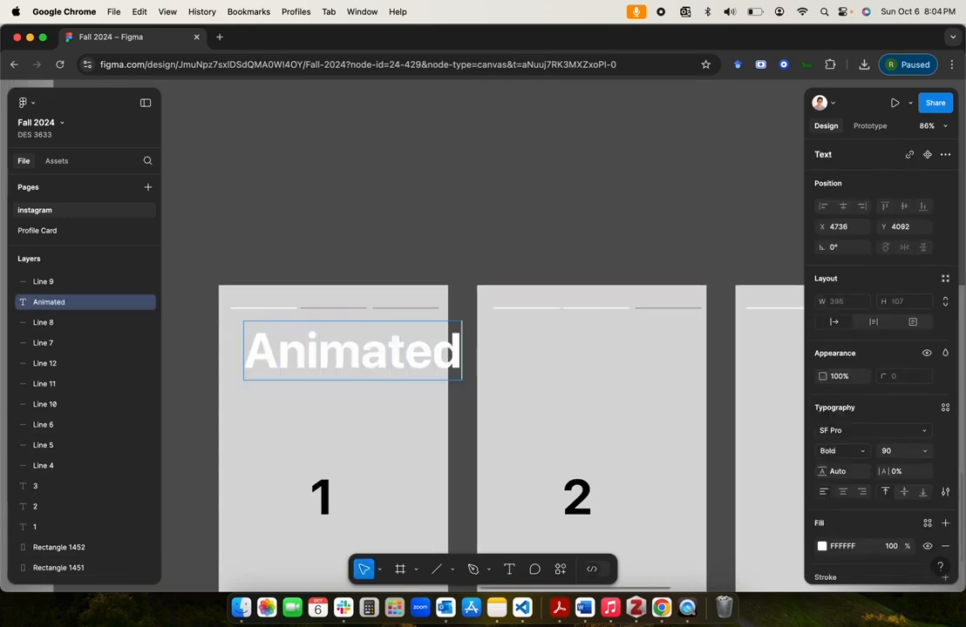
key("super+a")
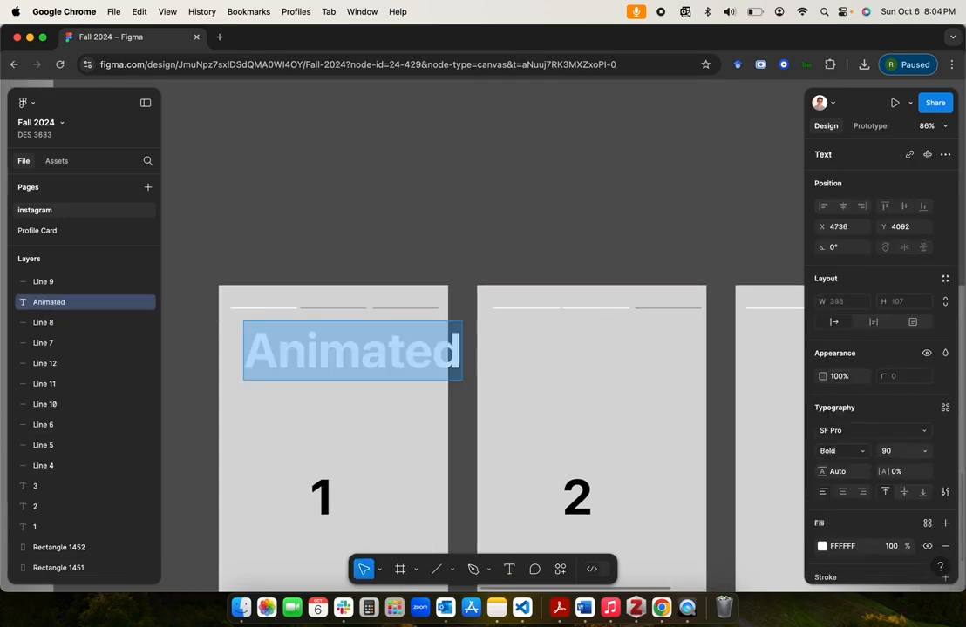
left_click(945, 409)
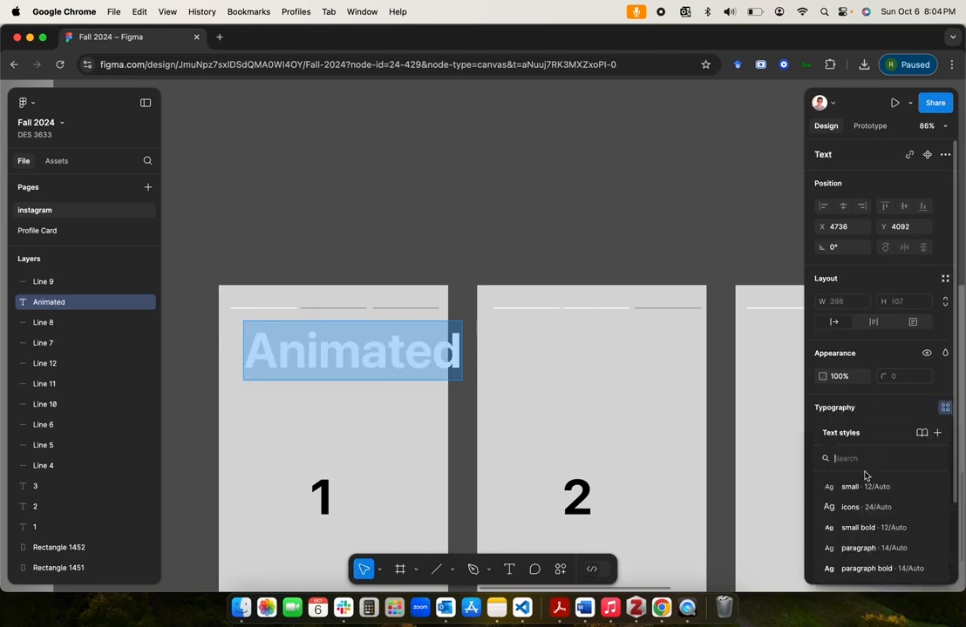
left_click(862, 546)
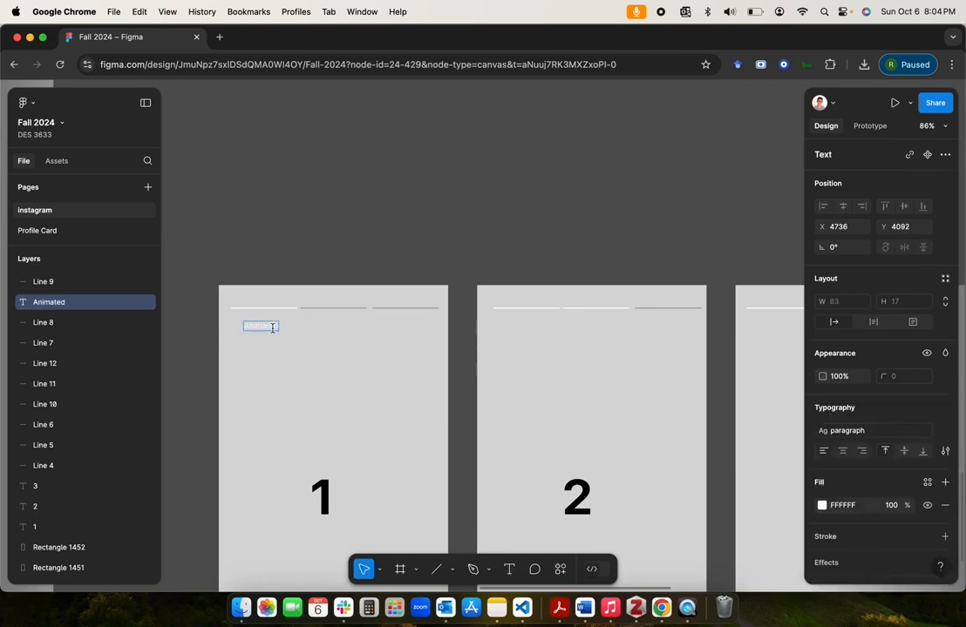
Step: Set the "Animated" label's fill to black 000000 and move it directly beneath screen 1's first line segment
left_click(822, 505)
left_click(683, 528)
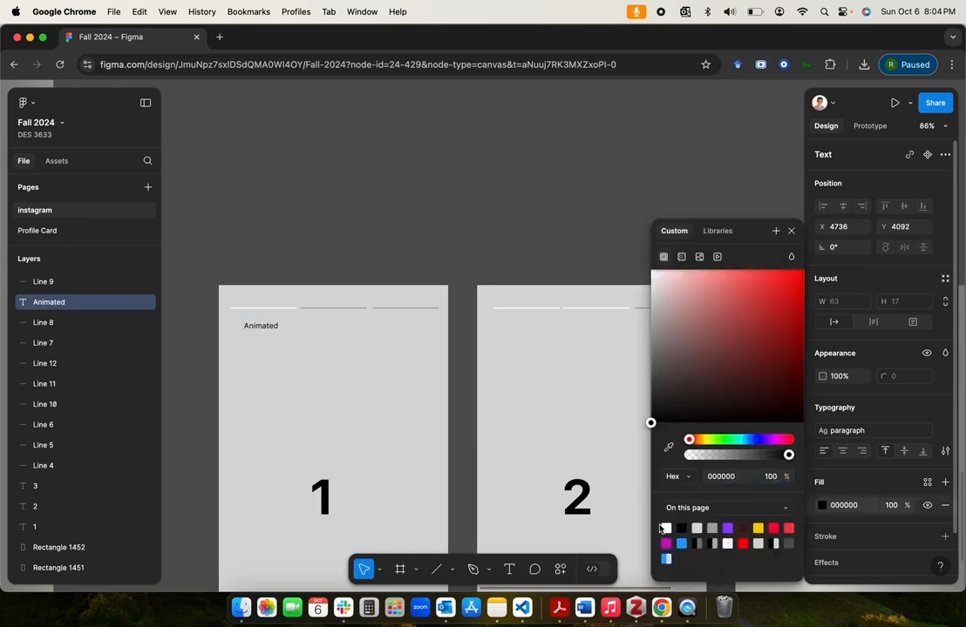
left_click_drag(264, 330, 251, 322)
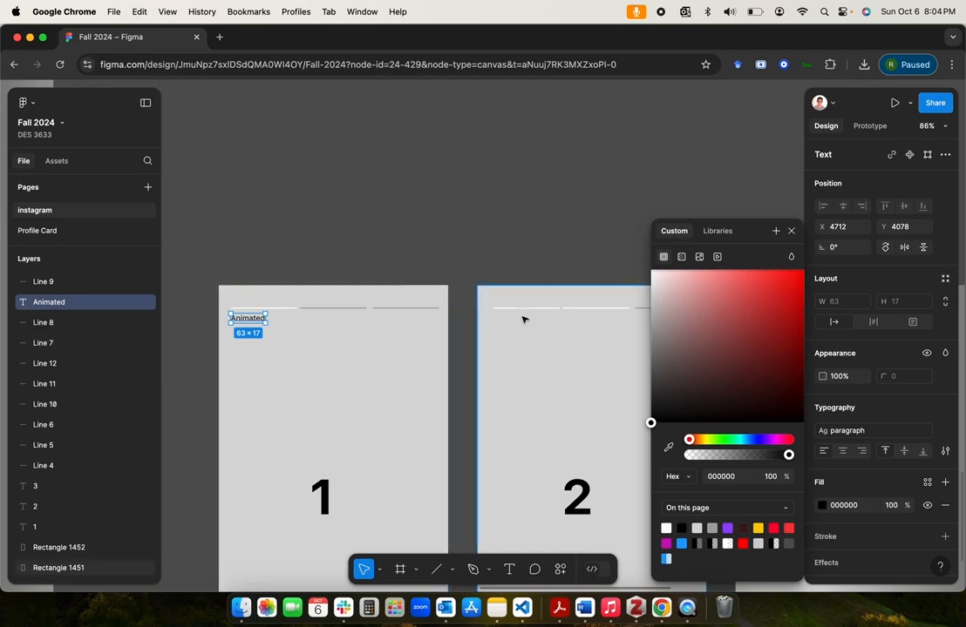
Step: Place a copy of the "Animated" label beneath the second line segment on screen 2
scroll(521, 319, "right", 3)
left_click(485, 329)
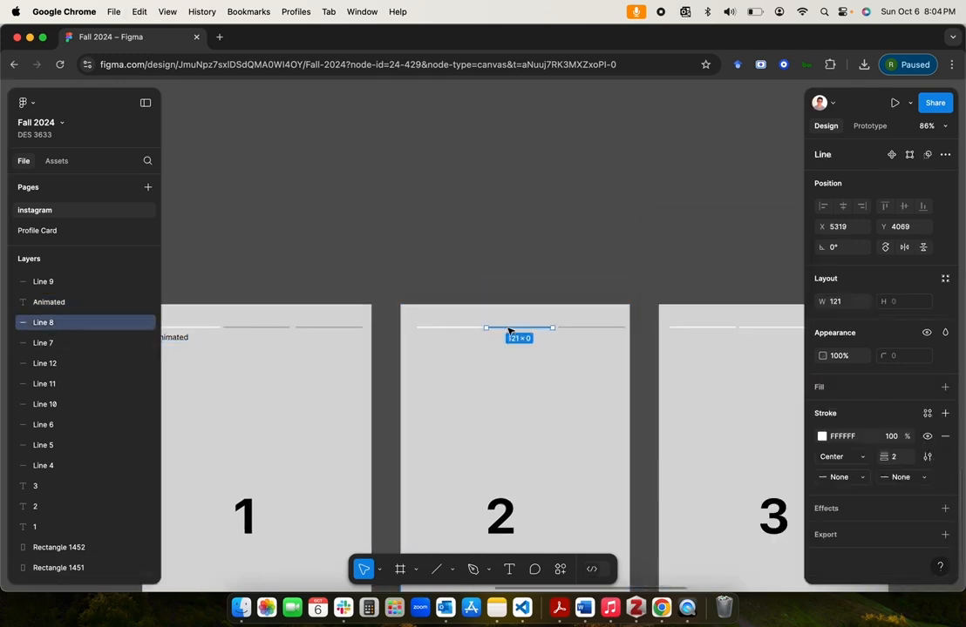
key("super+v")
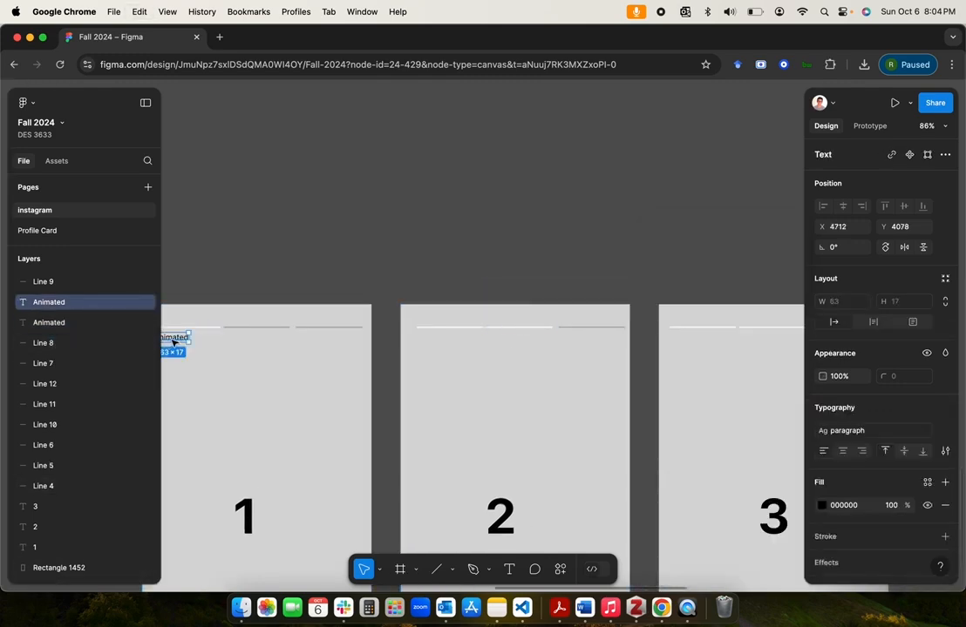
left_click_drag(174, 344, 520, 341)
Step: Place another copy of the "Animated" label beneath the third line segment on screen 3
scroll(520, 342, "right", 3)
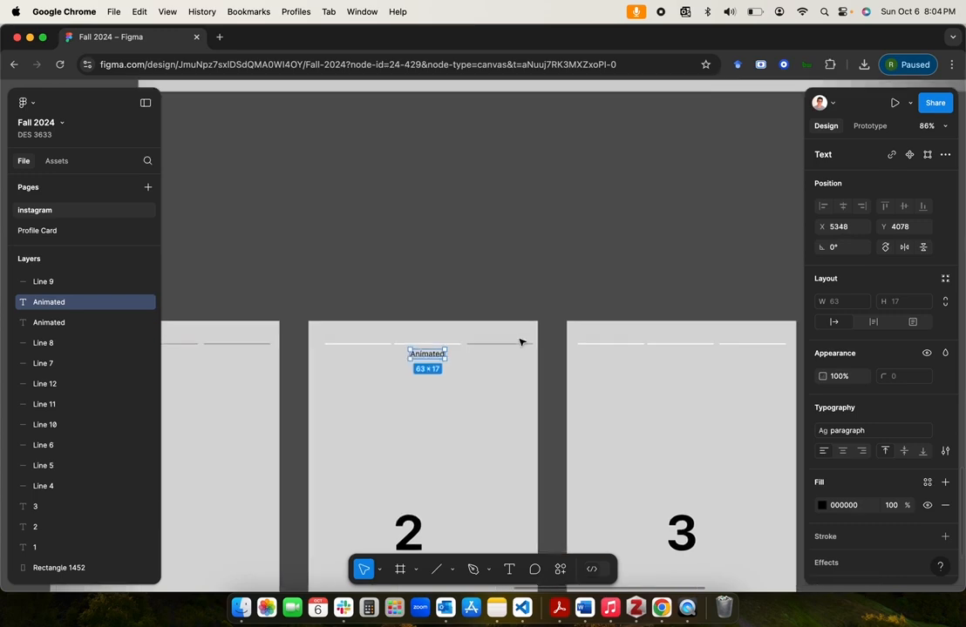
scroll(520, 343, "right", 3)
key("super+v")
scroll(675, 350, "left", 3)
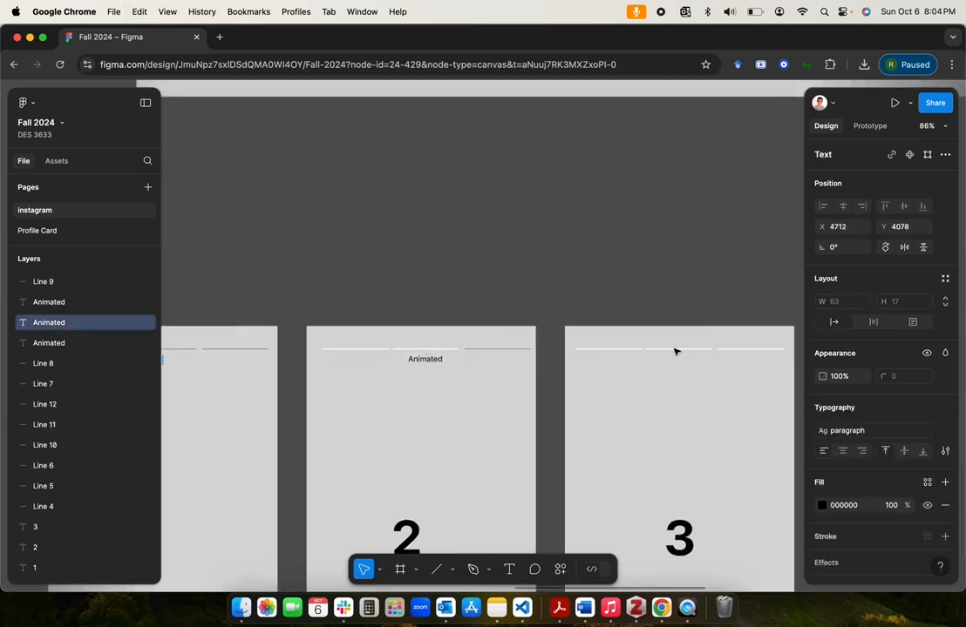
scroll(387, 393, "left", 2)
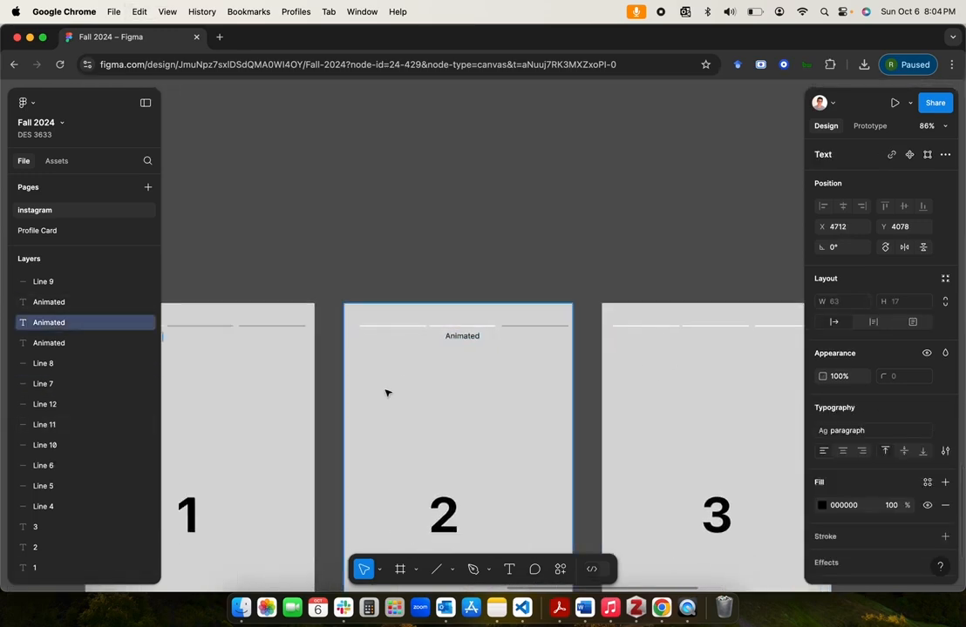
scroll(386, 390, "down", 3)
left_click_drag(187, 350, 683, 349)
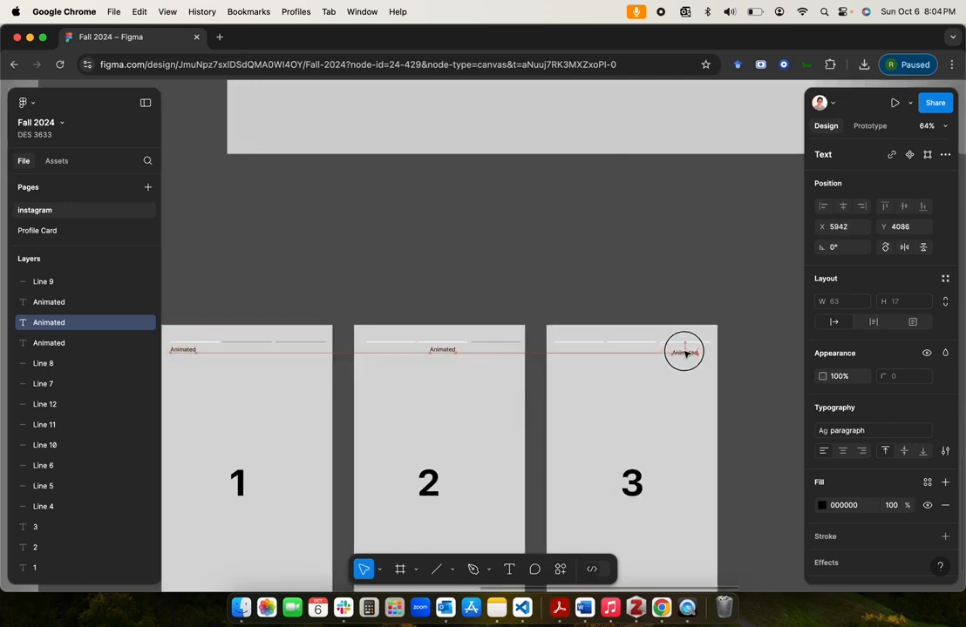
left_click(644, 276)
Step: Compare the kitten story screen in the references section with the three numbered placeholder screens and their progress lines
scroll(644, 276, "down", 3)
scroll(321, 315, "left", 2)
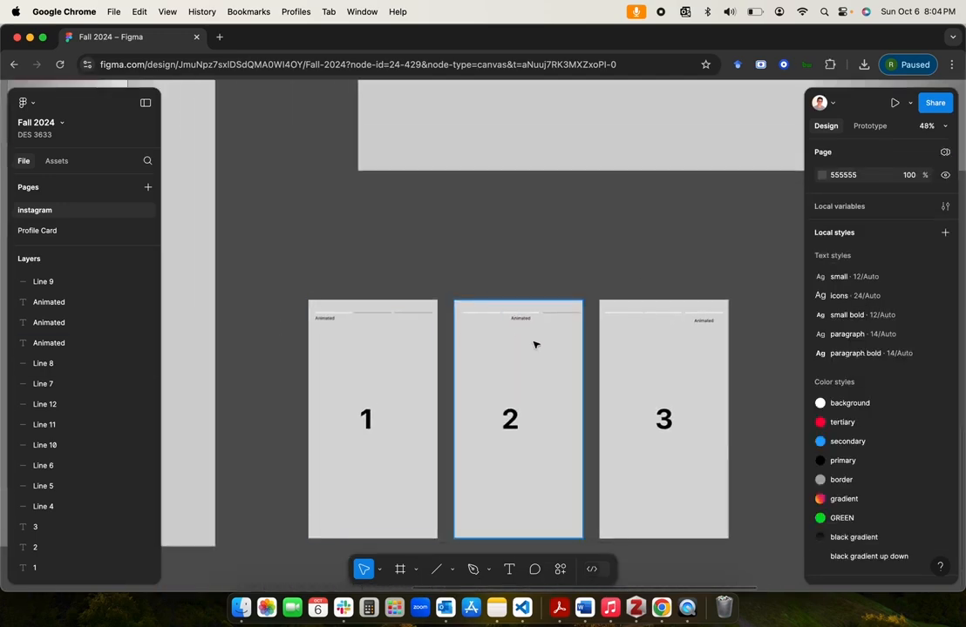
scroll(513, 250, "left", 5)
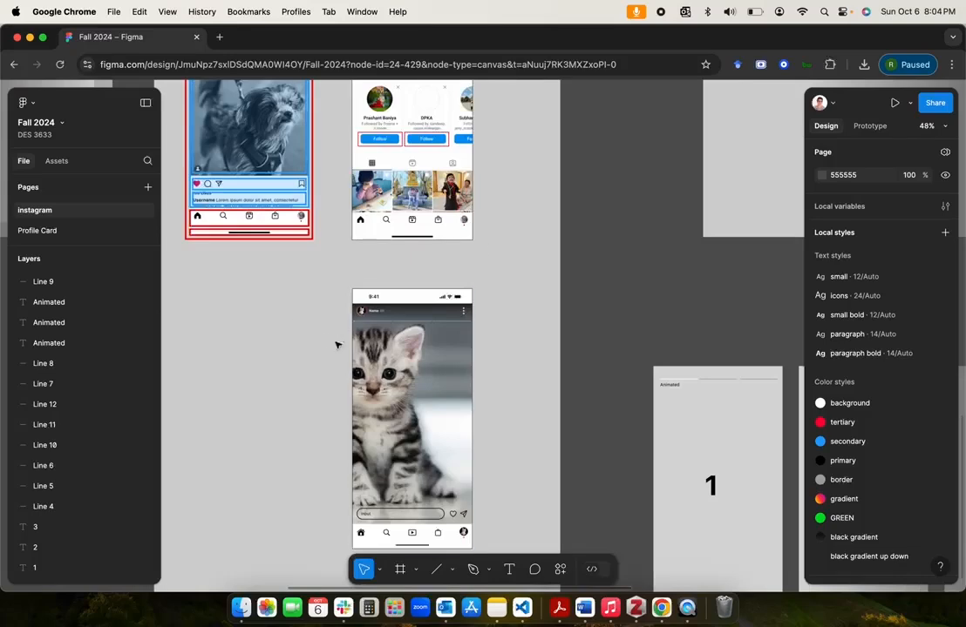
scroll(493, 338, "up", 3)
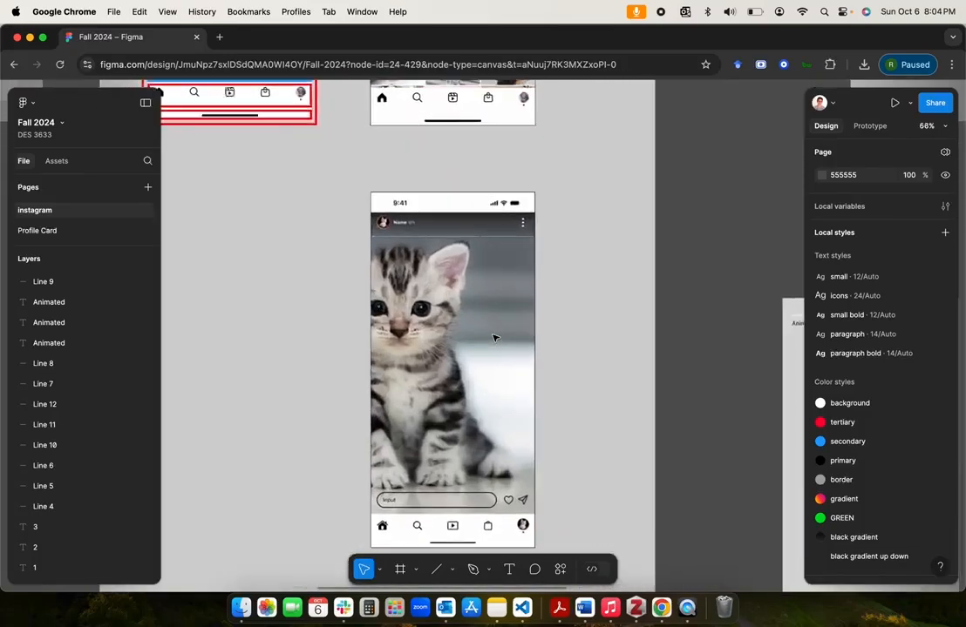
scroll(495, 338, "up", 1)
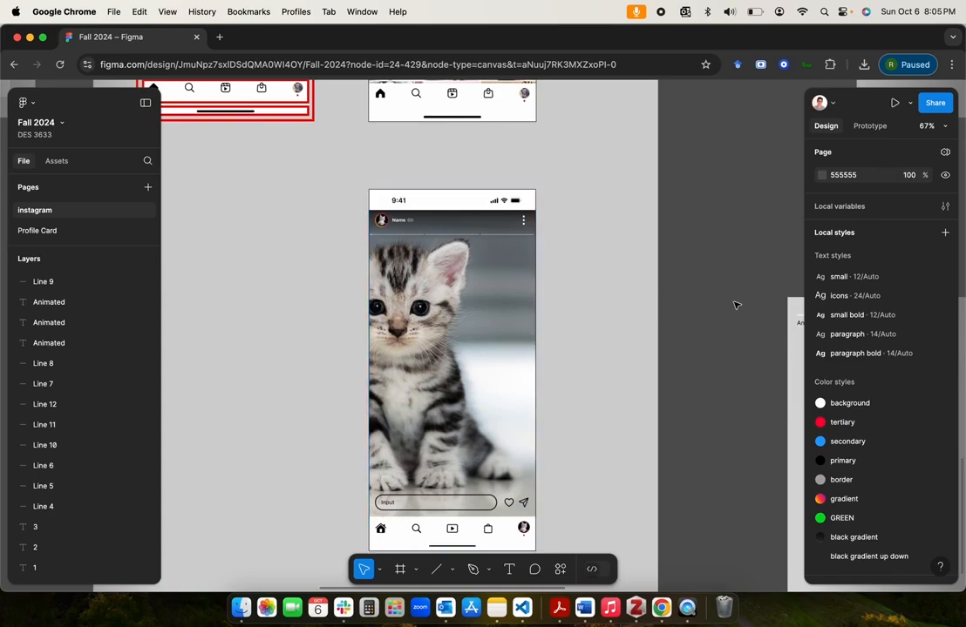
scroll(735, 305, "up", 10)
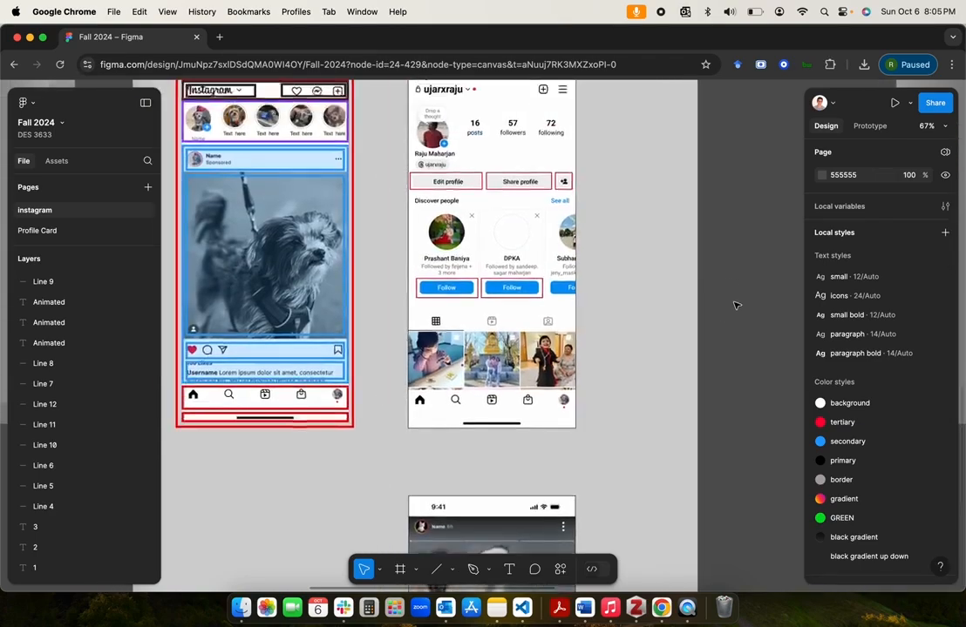
scroll(433, 406, "down", 3)
scroll(570, 274, "down", 3)
scroll(571, 273, "right", 3)
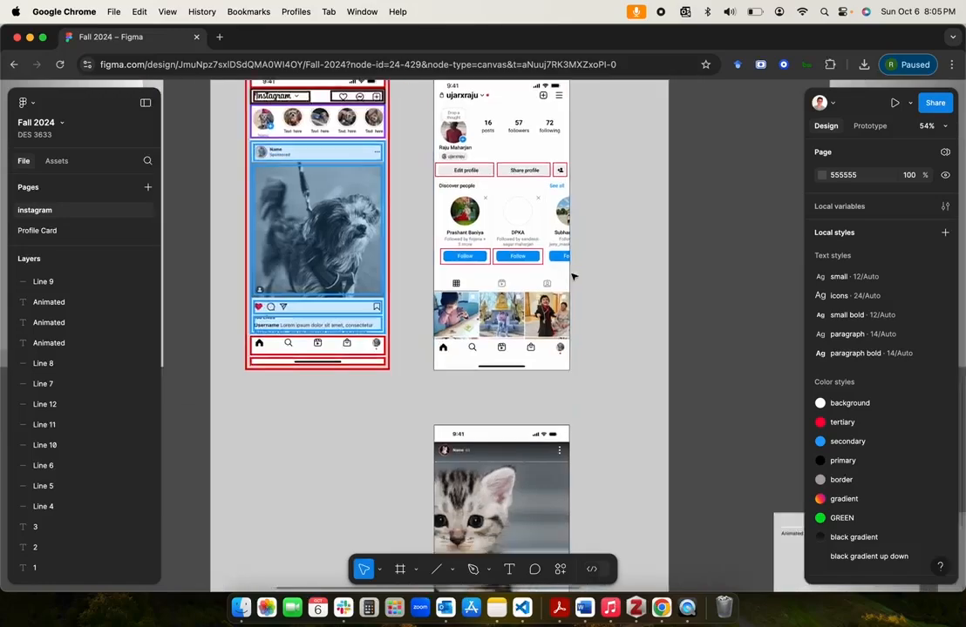
scroll(468, 436, "down", 4)
scroll(468, 437, "right", 4)
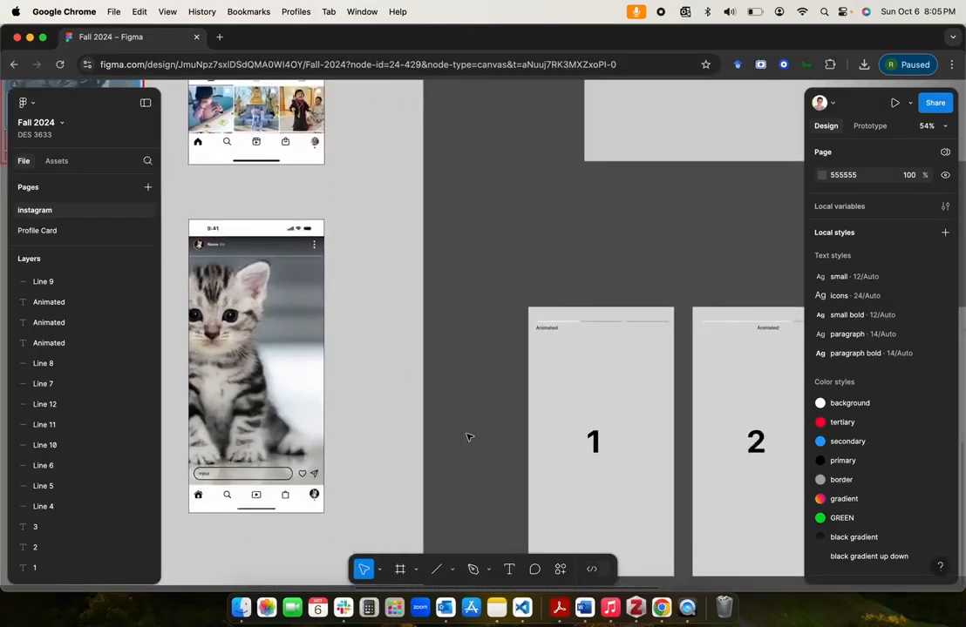
scroll(468, 437, "right", 4)
scroll(468, 436, "down", 1)
scroll(612, 397, "right", 3)
scroll(612, 397, "up", 1)
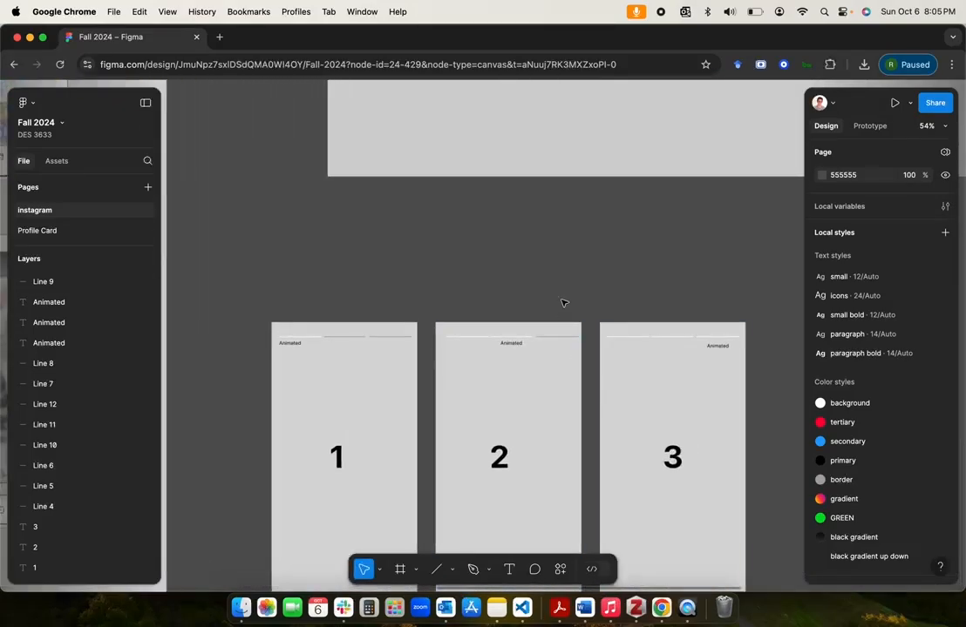
scroll(562, 303, "down", 1)
scroll(562, 302, "left", 3)
scroll(563, 302, "up", 5)
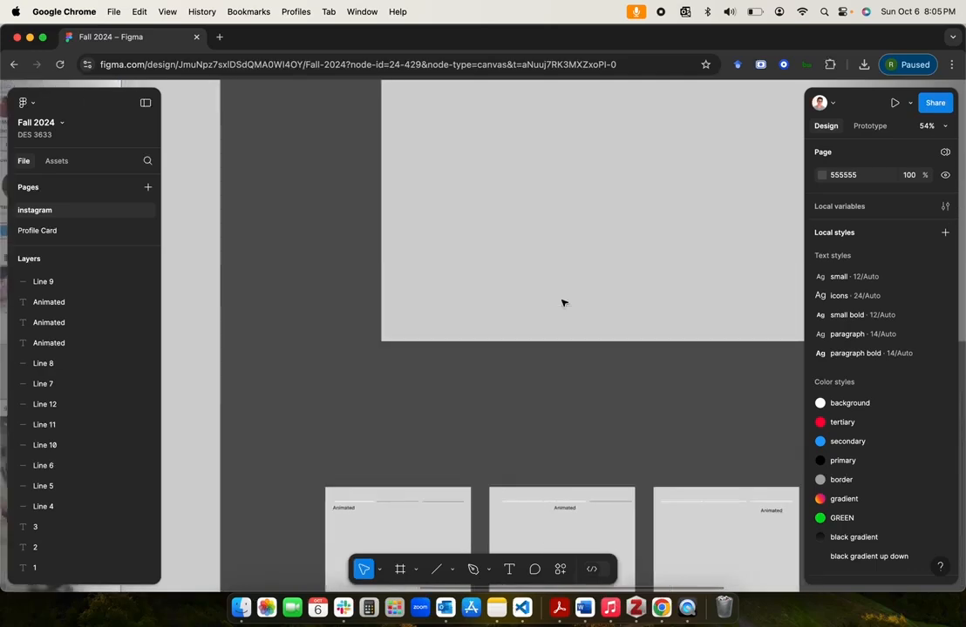
scroll(562, 303, "down", 5)
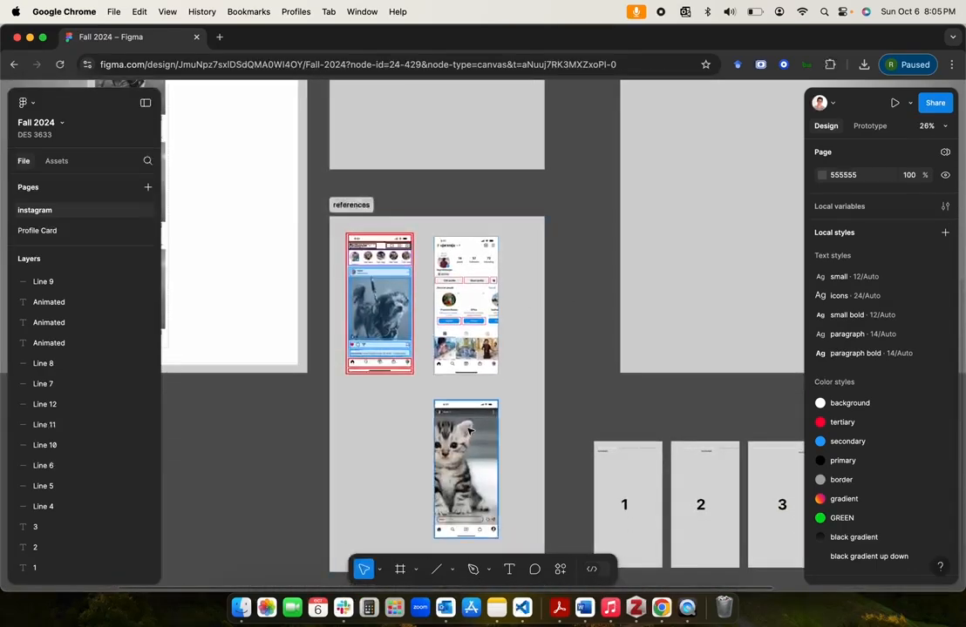
scroll(467, 473, "right", 2)
scroll(467, 472, "down", 1)
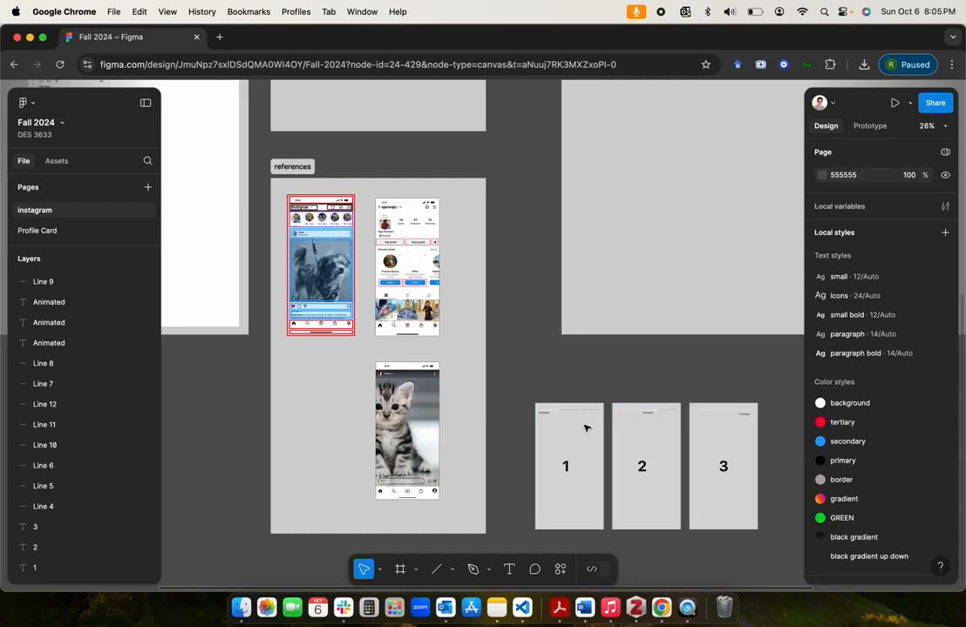
scroll(428, 288, "up", 5)
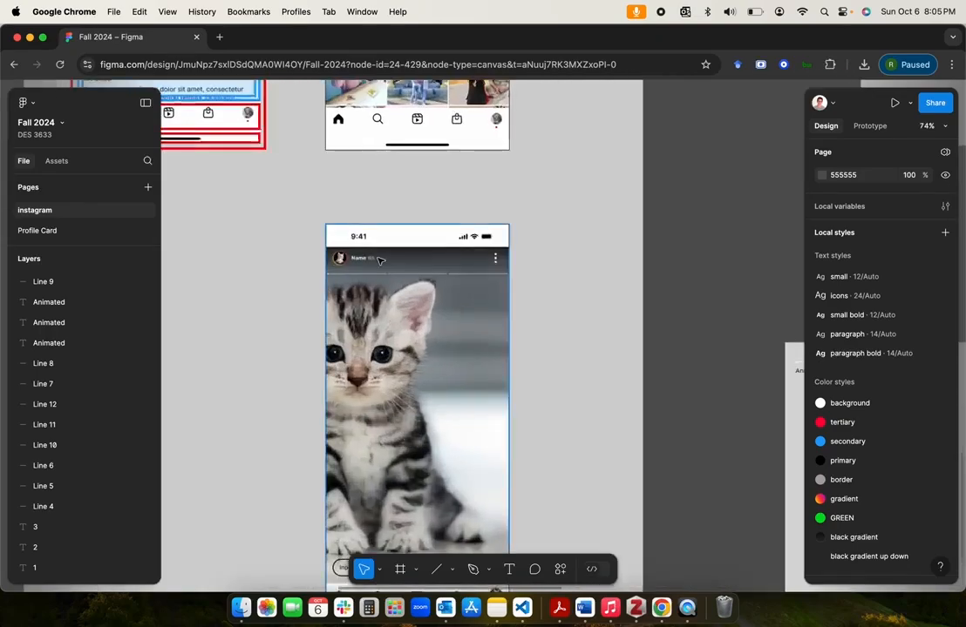
scroll(427, 276, "down", 3)
scroll(398, 351, "down", 3)
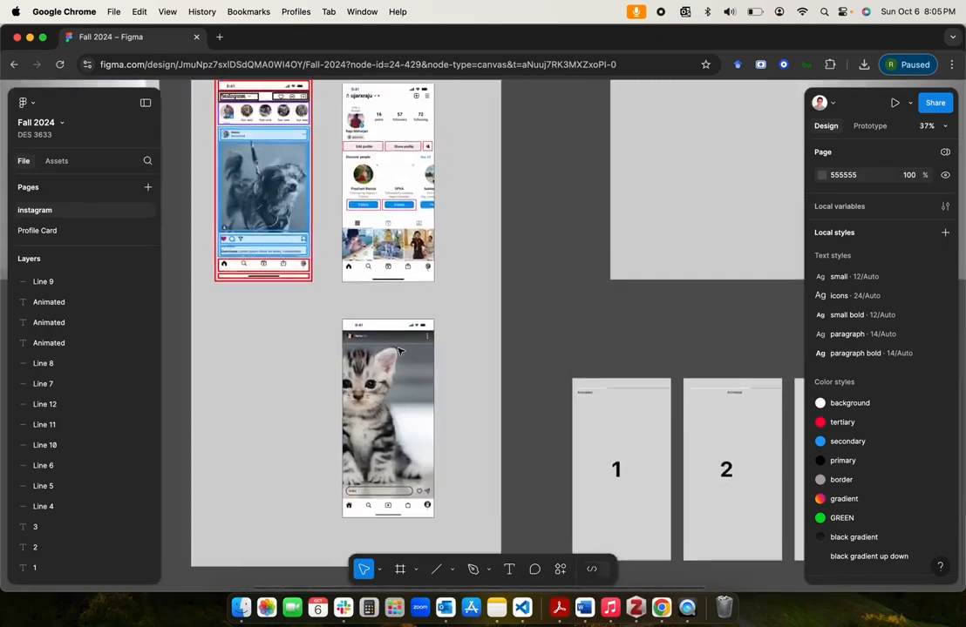
Step: Duplicate the feed Template frame and place the copy below the original in the templates section, at about X 100, Y 1230
scroll(398, 351, "up", 8)
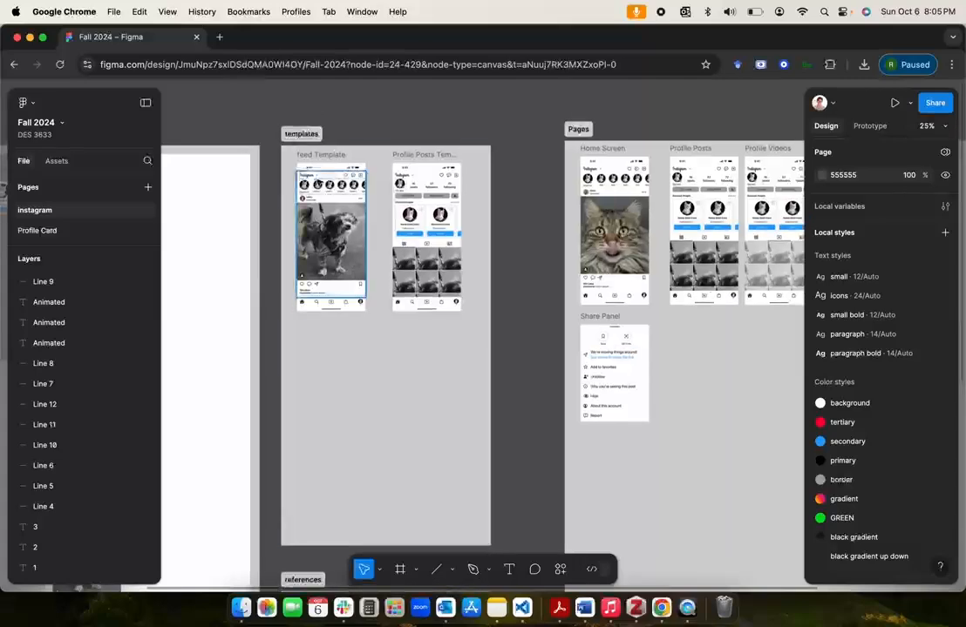
scroll(371, 391, "down", 2)
scroll(370, 391, "left", 2)
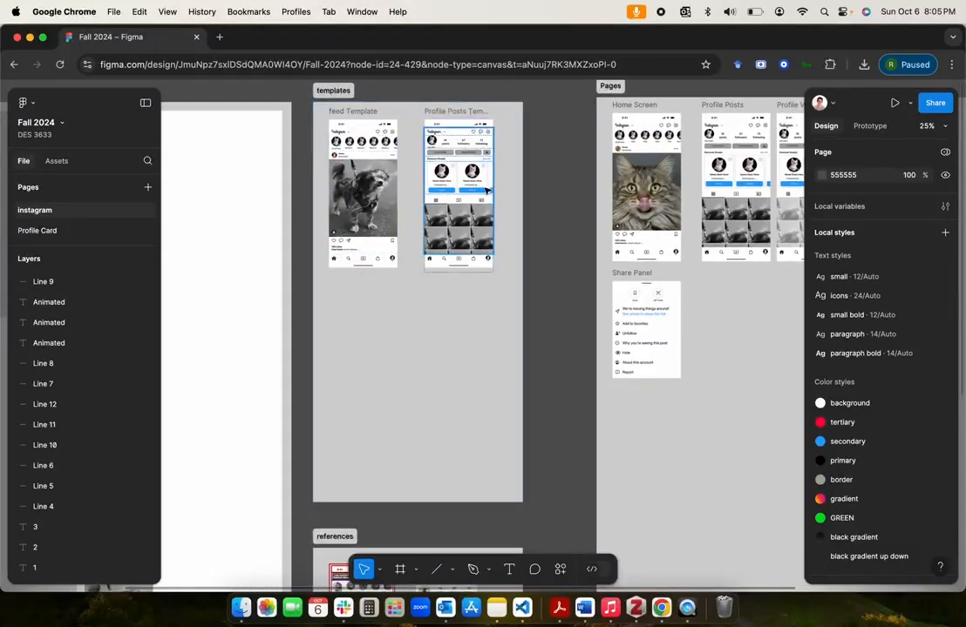
left_click(353, 111)
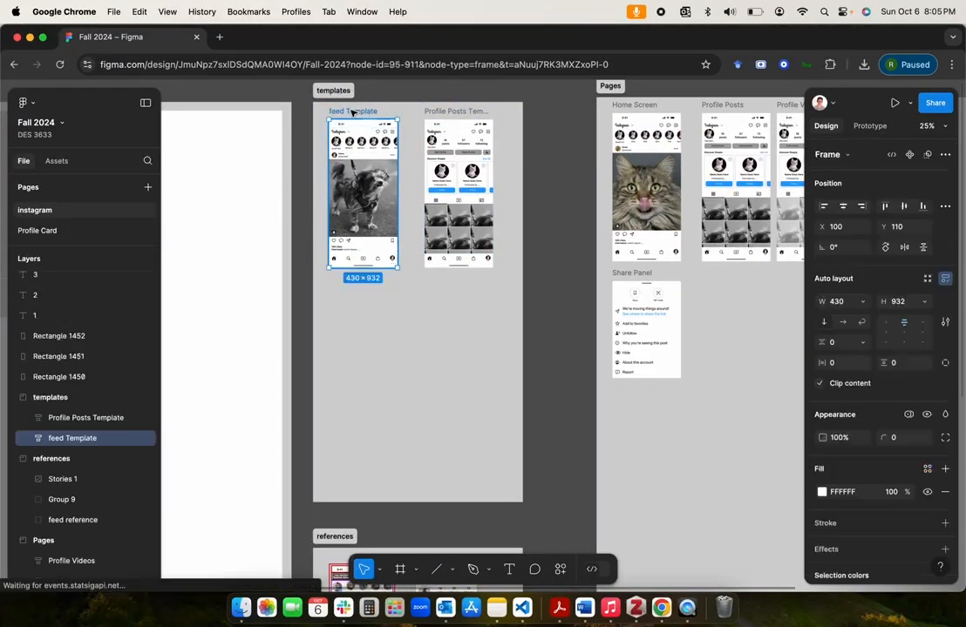
key("super+c")
key("super+v")
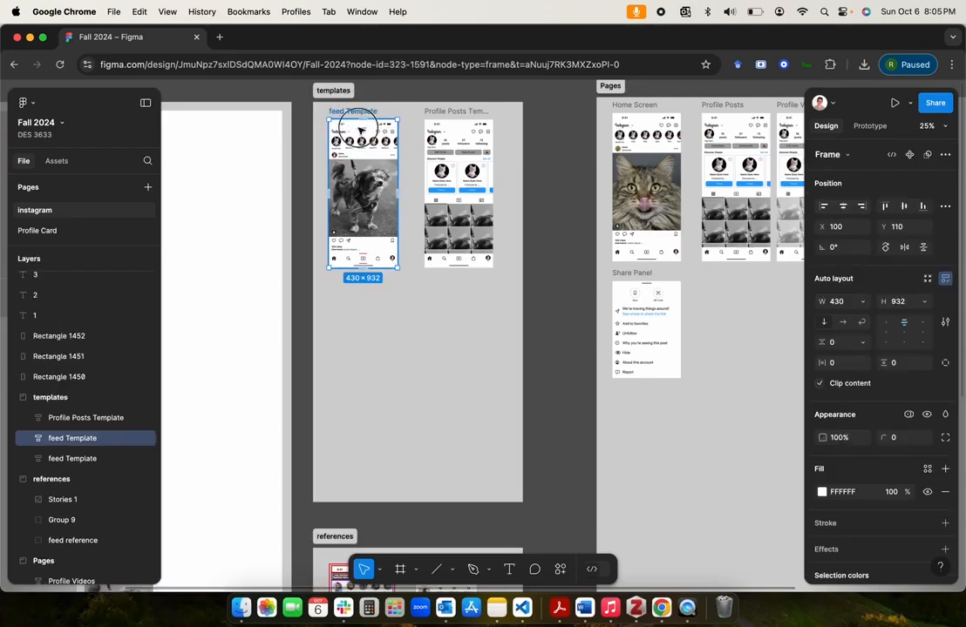
left_click_drag(360, 129, 360, 288)
Step: Delete the top nav, stories and feed layers from the wrapper of the lower feed Template copy
scroll(358, 291, "up", 3)
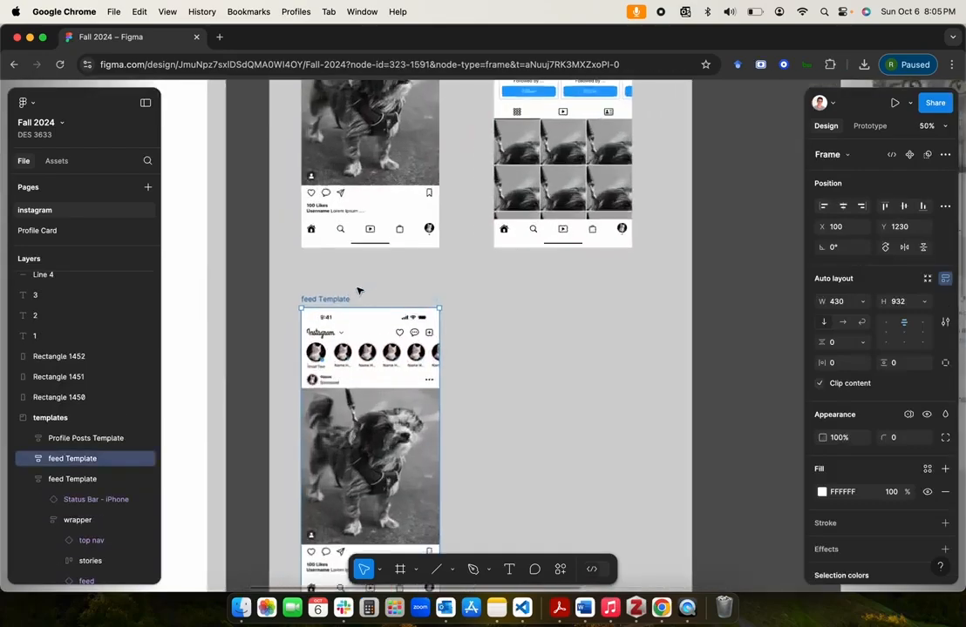
scroll(359, 291, "down", 1)
double_click(359, 293)
double_click(359, 292)
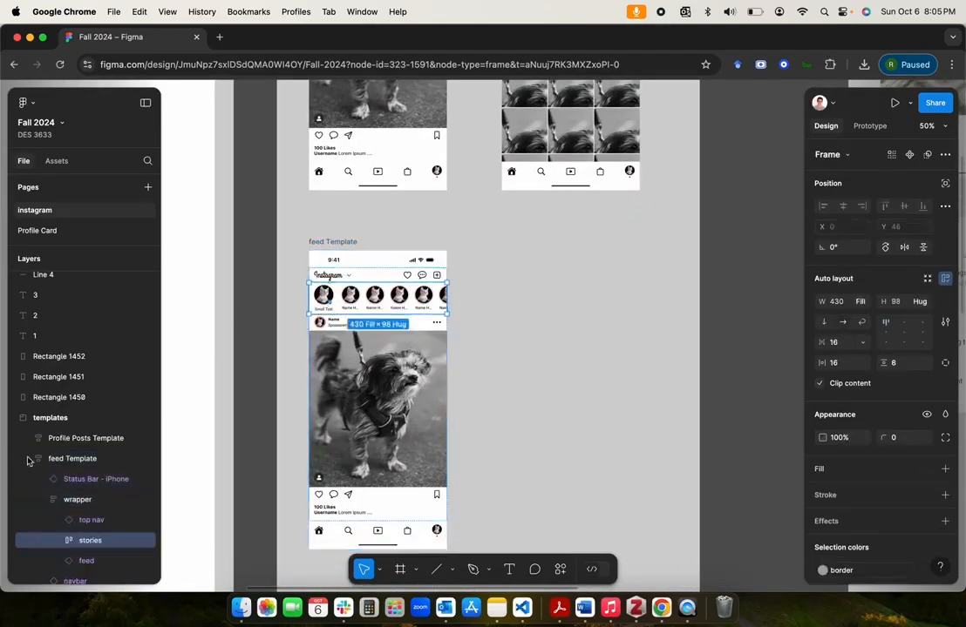
left_click(77, 500)
left_click(85, 523)
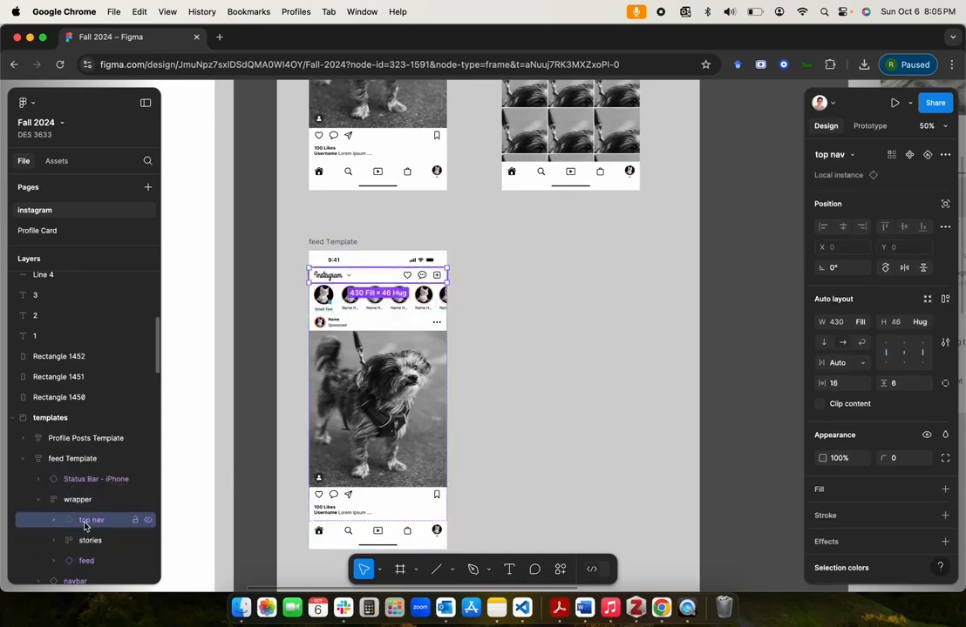
scroll(84, 523, "down", 2)
left_click(86, 495, "shift")
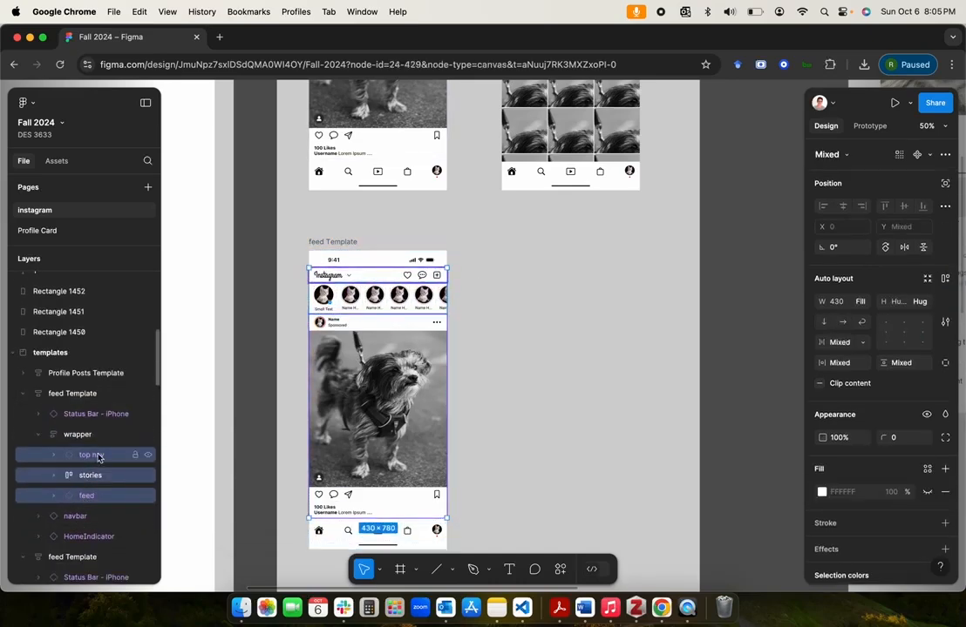
key("Delete")
Step: Compare the emptied wrapper of the template copy with the kitten story screen in the references section
left_click(367, 327)
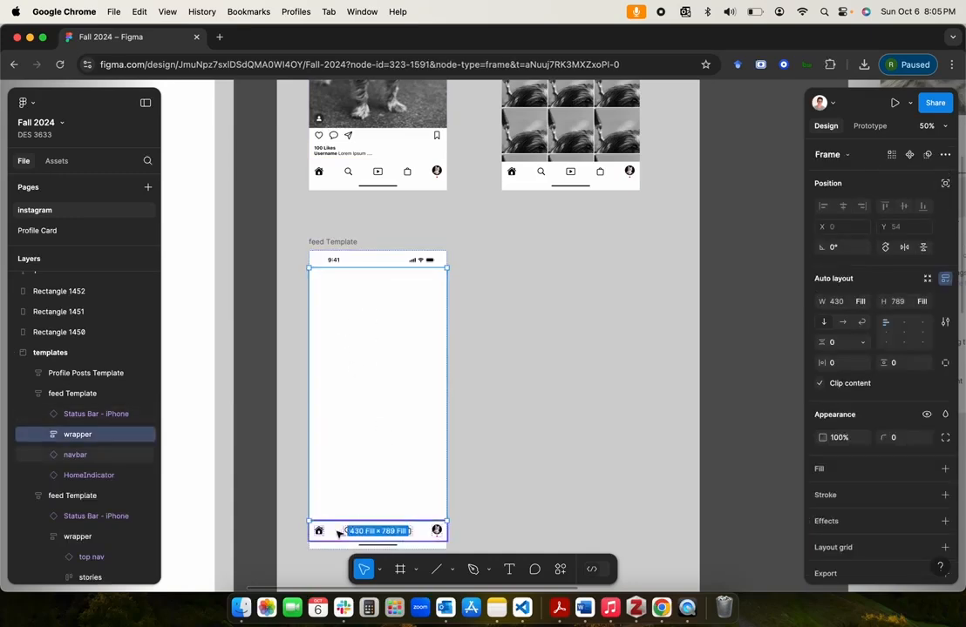
scroll(414, 412, "down", 5)
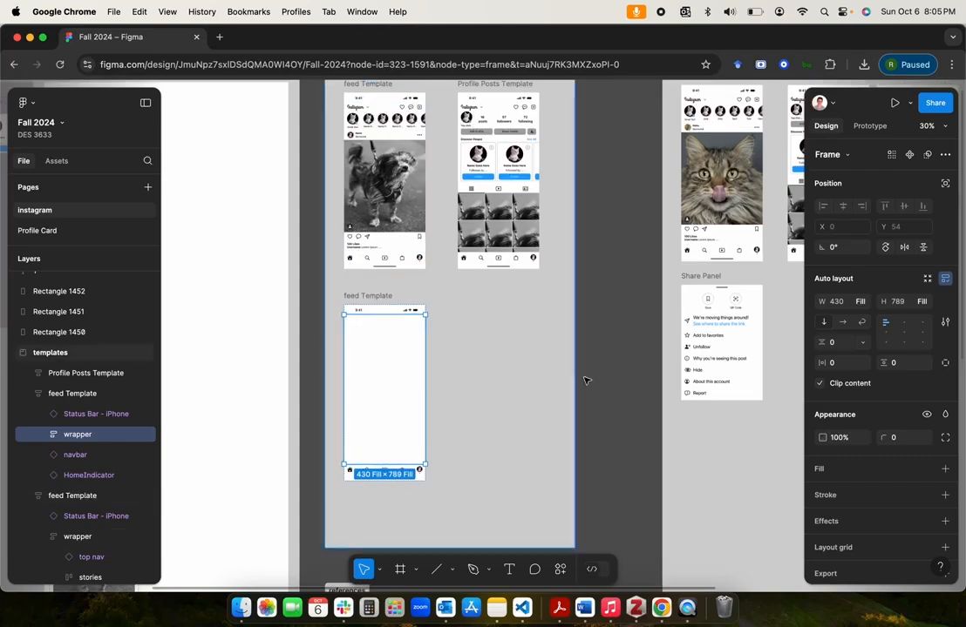
left_click(609, 383)
scroll(416, 364, "down", 3)
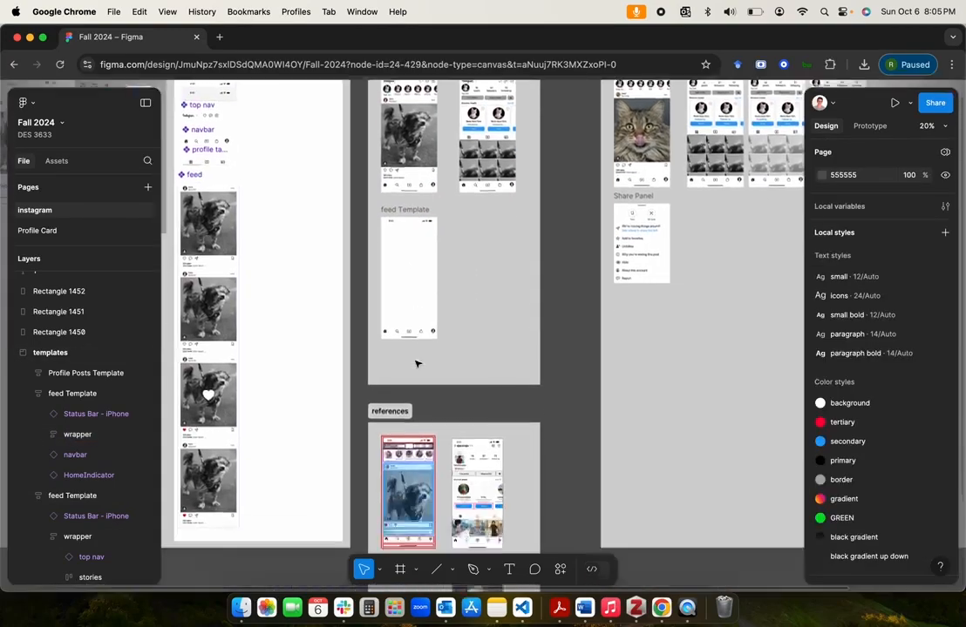
scroll(416, 364, "down", 3)
scroll(413, 375, "right", 4)
scroll(410, 388, "up", 5)
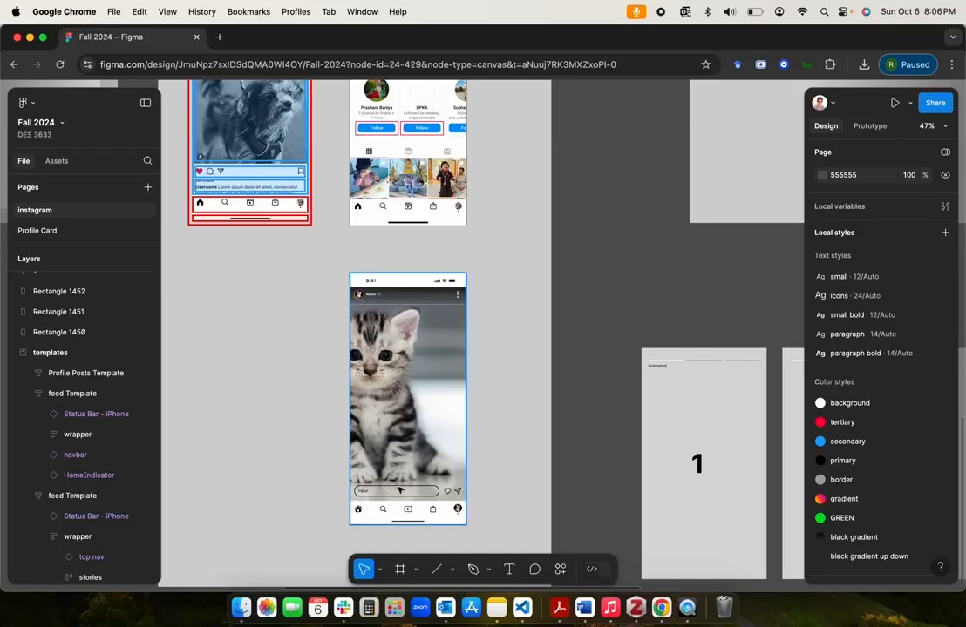
scroll(423, 367, "up", 6)
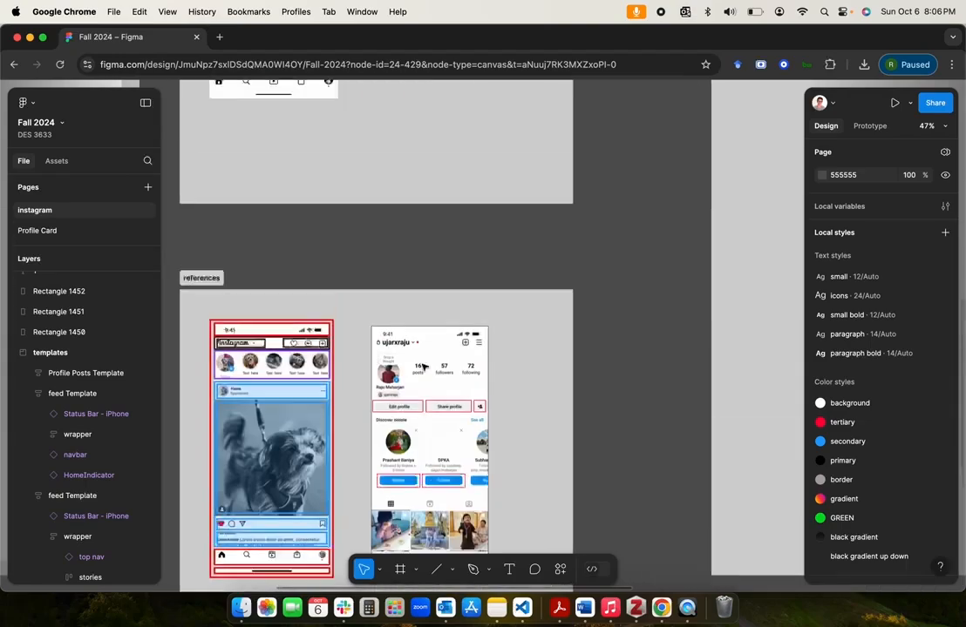
Step: Give the emptied wrapper of the template copy an image fill using cat1.jpg from the Desktop
left_click(393, 288)
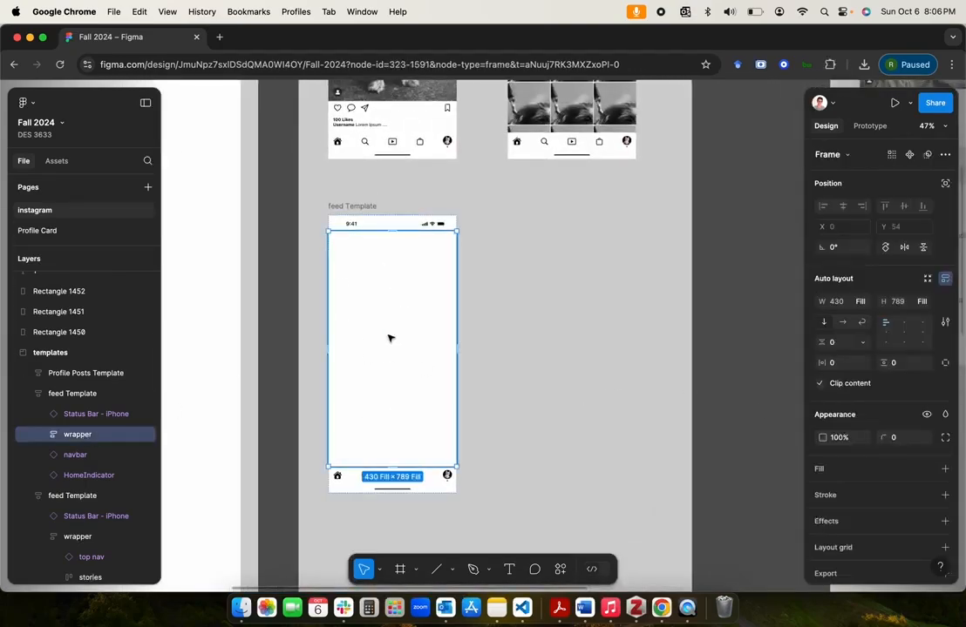
left_click(925, 471)
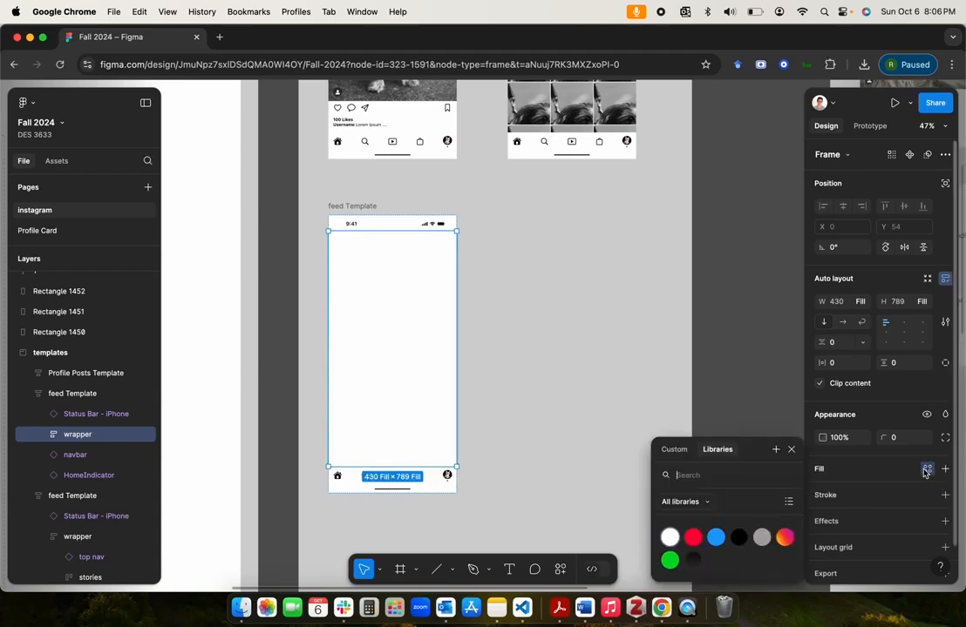
left_click(945, 469)
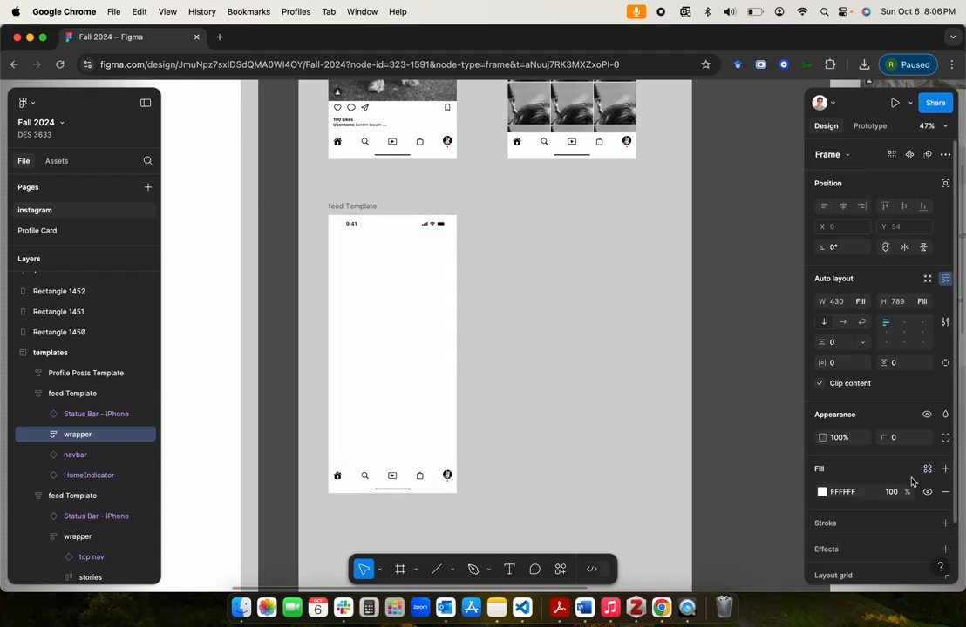
left_click(821, 493)
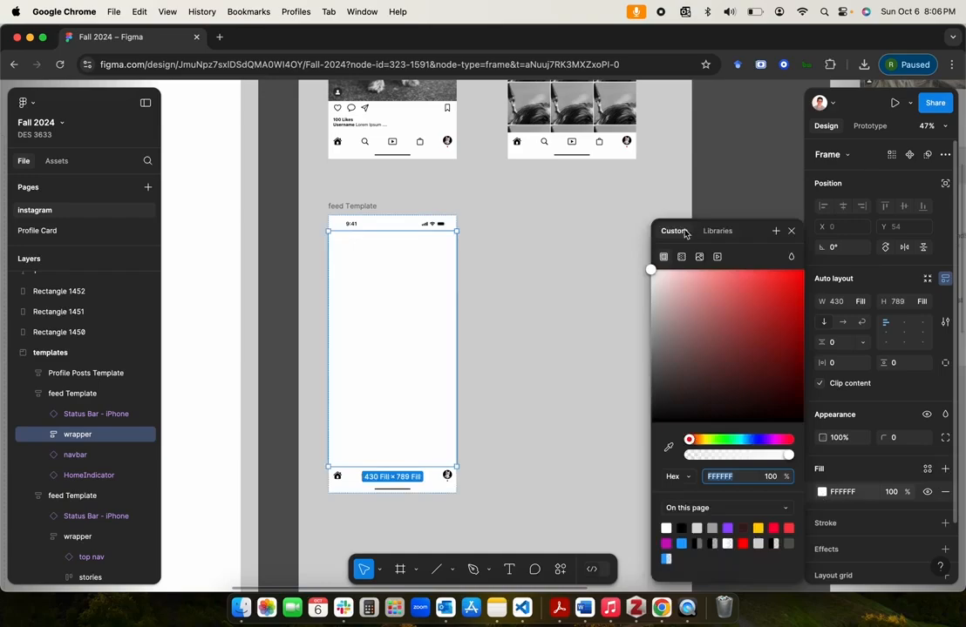
left_click(699, 258)
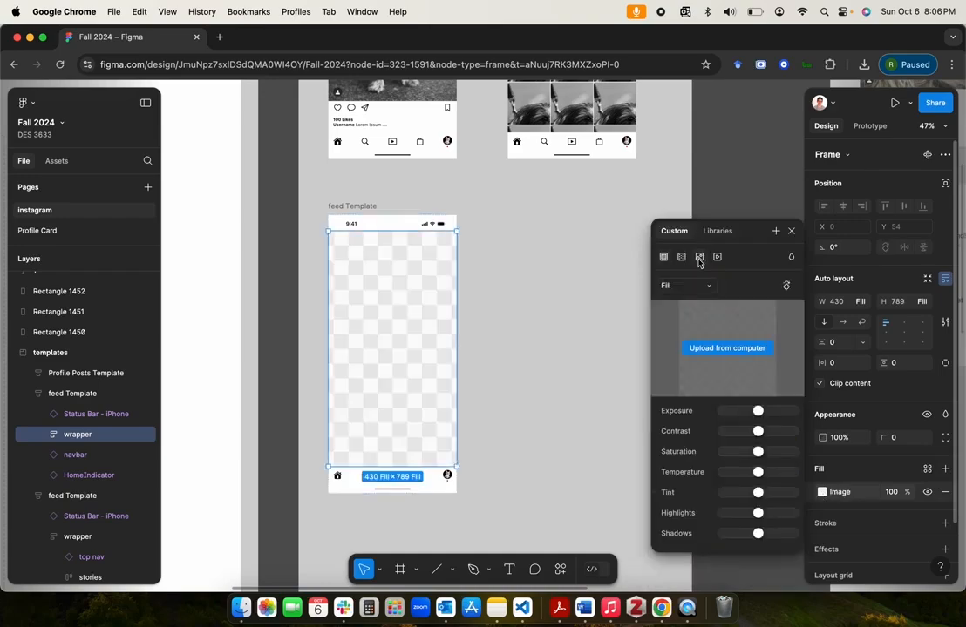
left_click(715, 349)
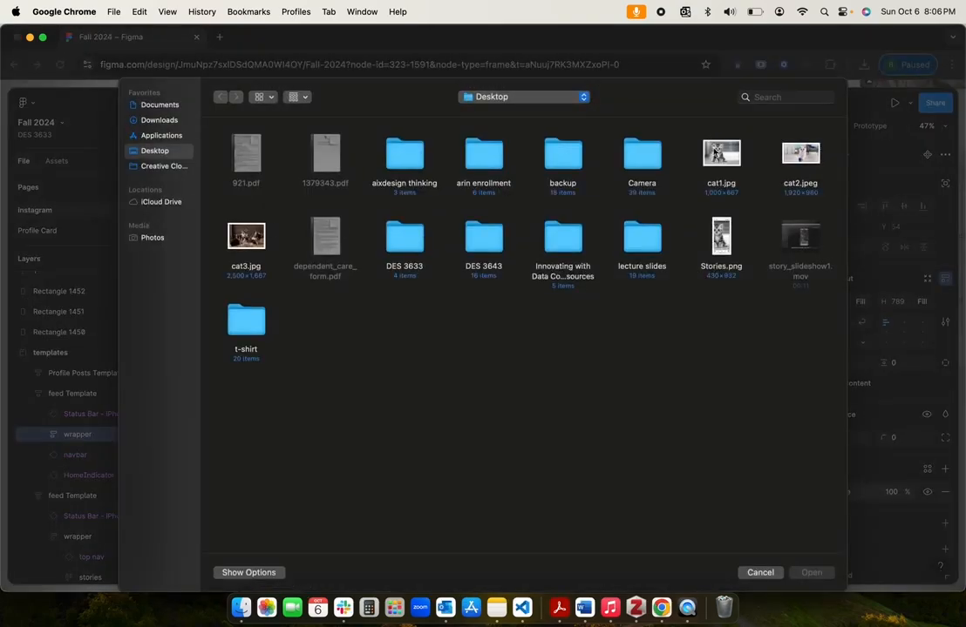
double_click(717, 153)
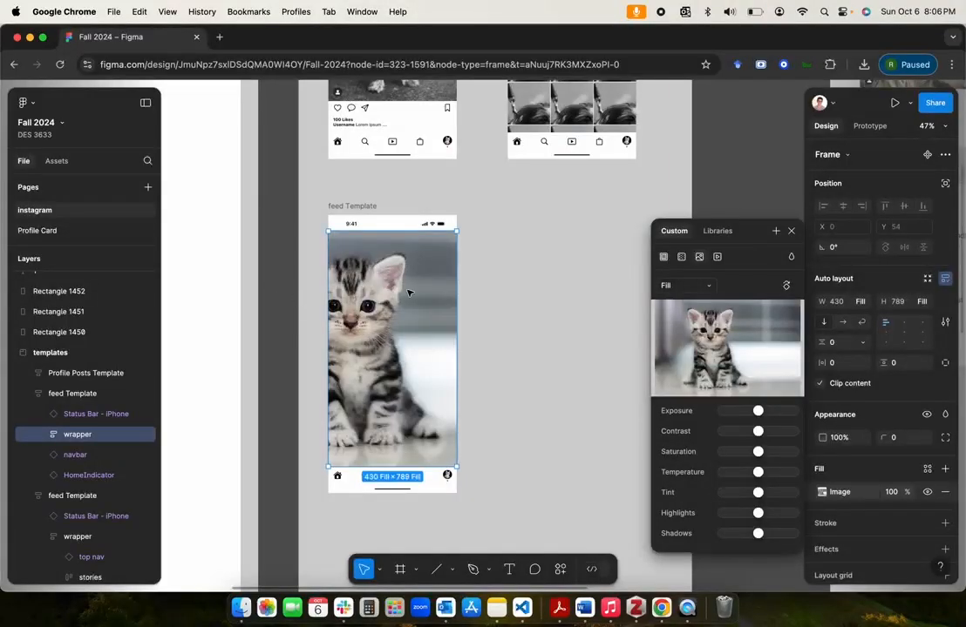
left_click(791, 231)
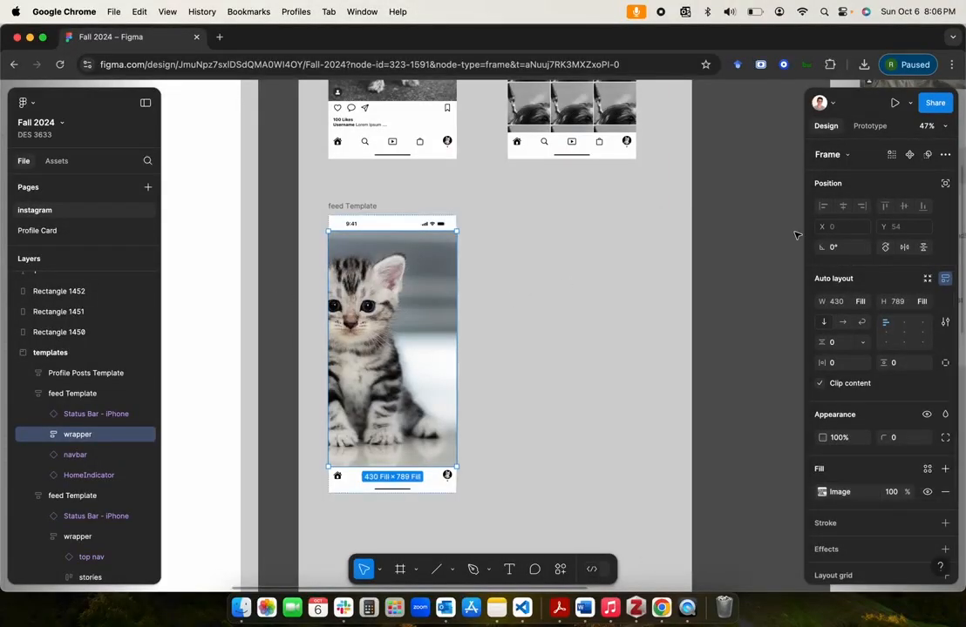
left_click(747, 201)
Step: Examine the kitten story reference's profile header, progress line and message input row against the new template
scroll(358, 291, "up", 5)
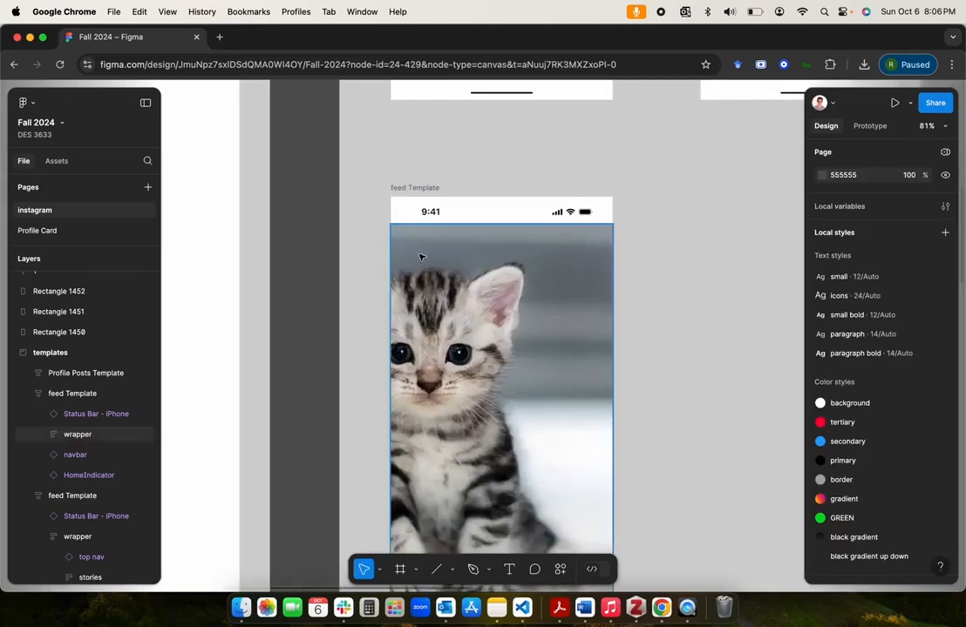
scroll(433, 269, "down", 5)
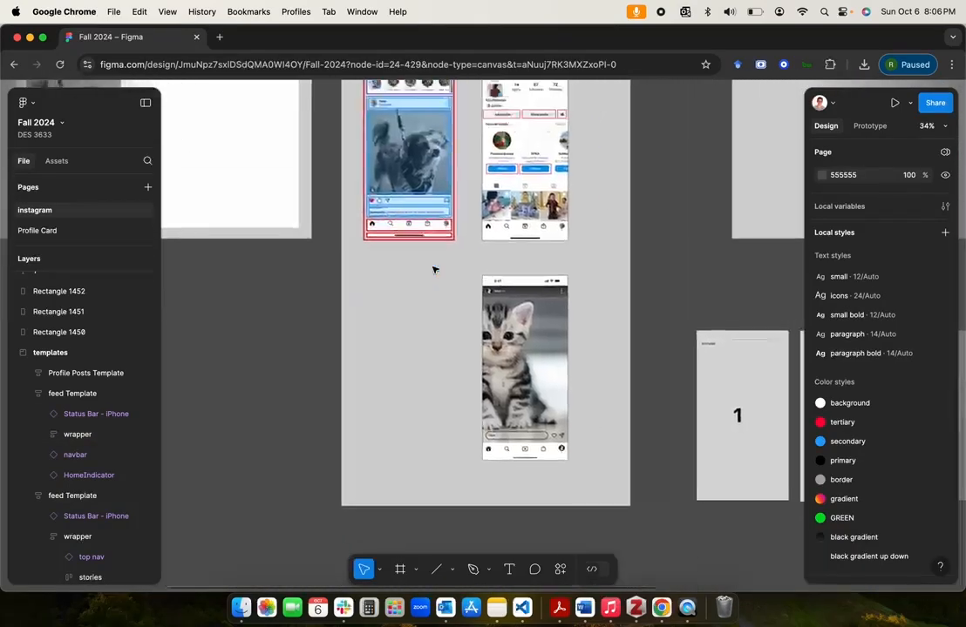
scroll(433, 269, "up", 5)
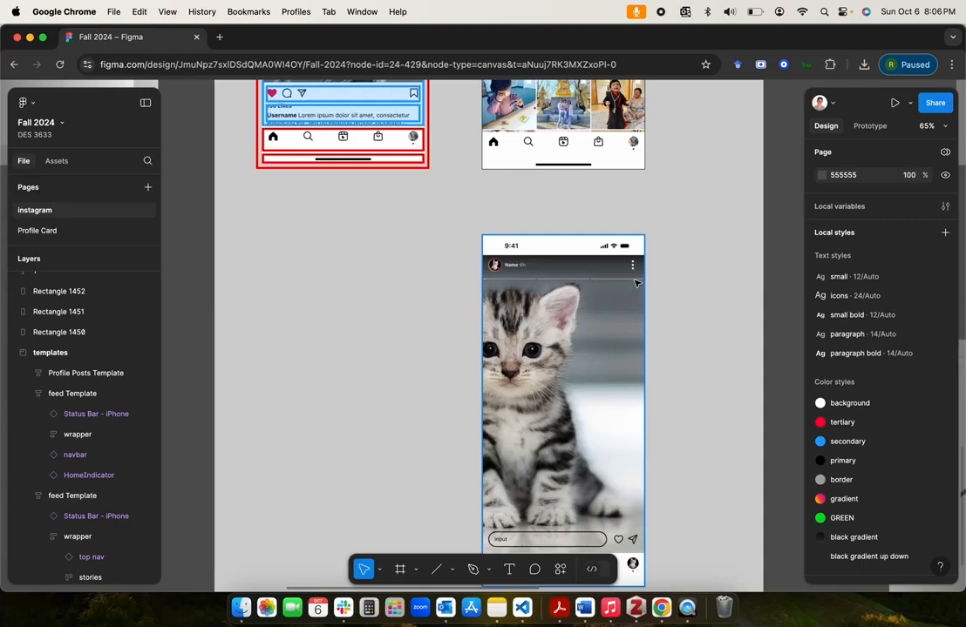
scroll(494, 269, "up", 5)
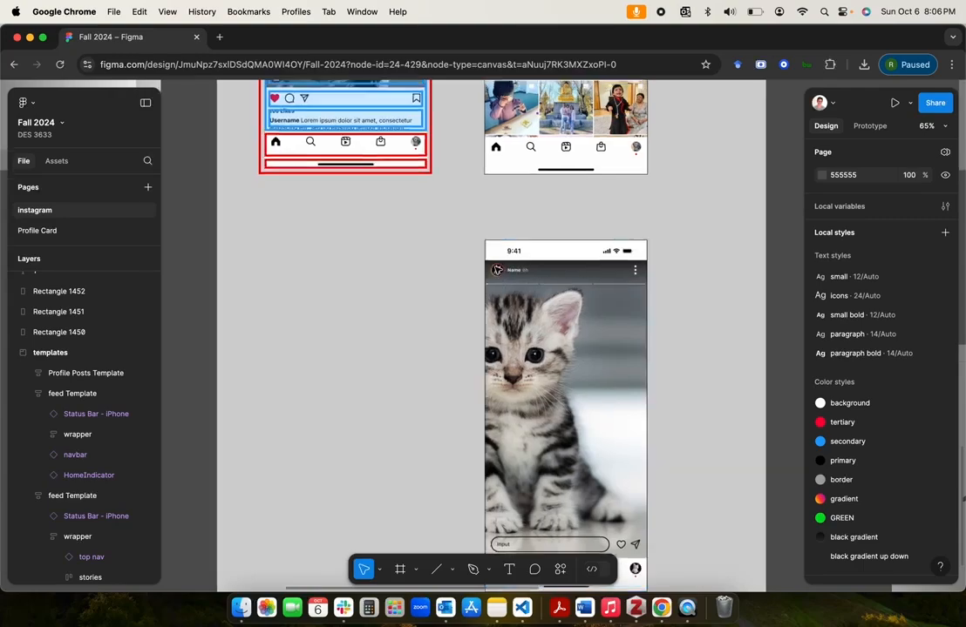
scroll(496, 269, "down", 5)
scroll(498, 270, "up", 2)
scroll(496, 270, "up", 5)
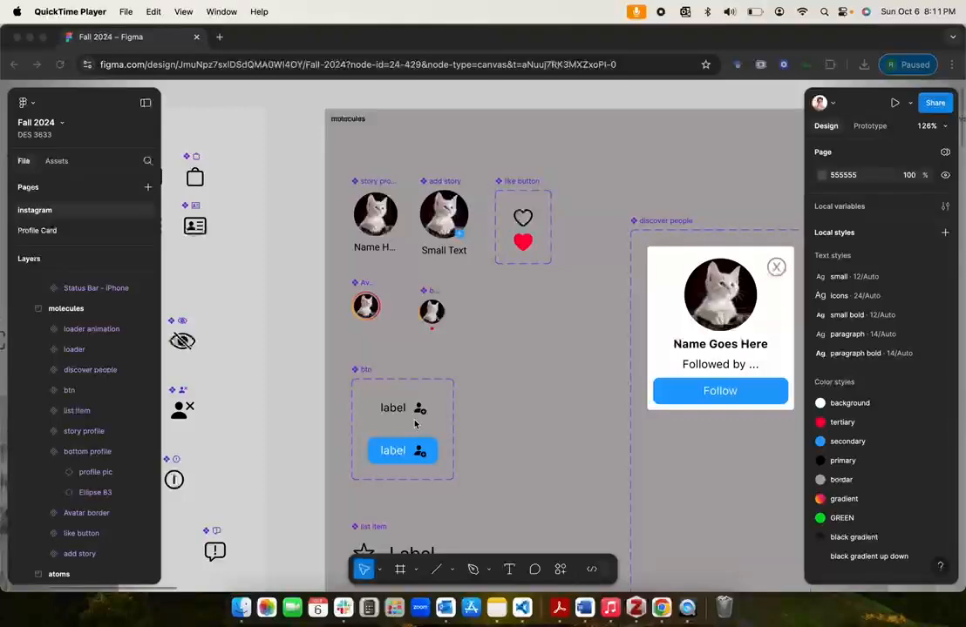
Step: Create an instance of the Avatar border component in the molecules section, and position the main component at about X 38, Y 232
left_click(362, 285)
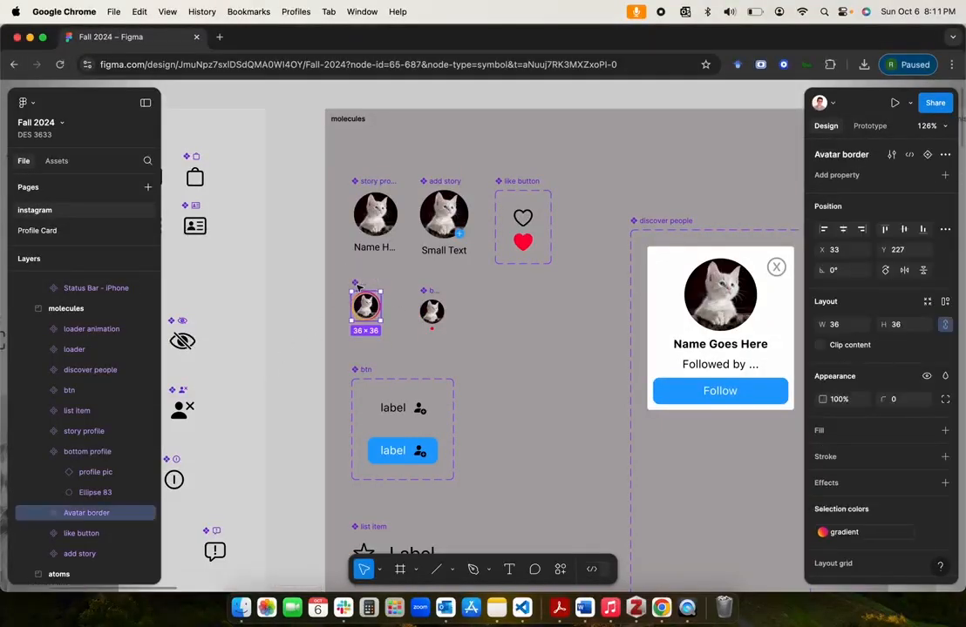
scroll(363, 286, "up", 5)
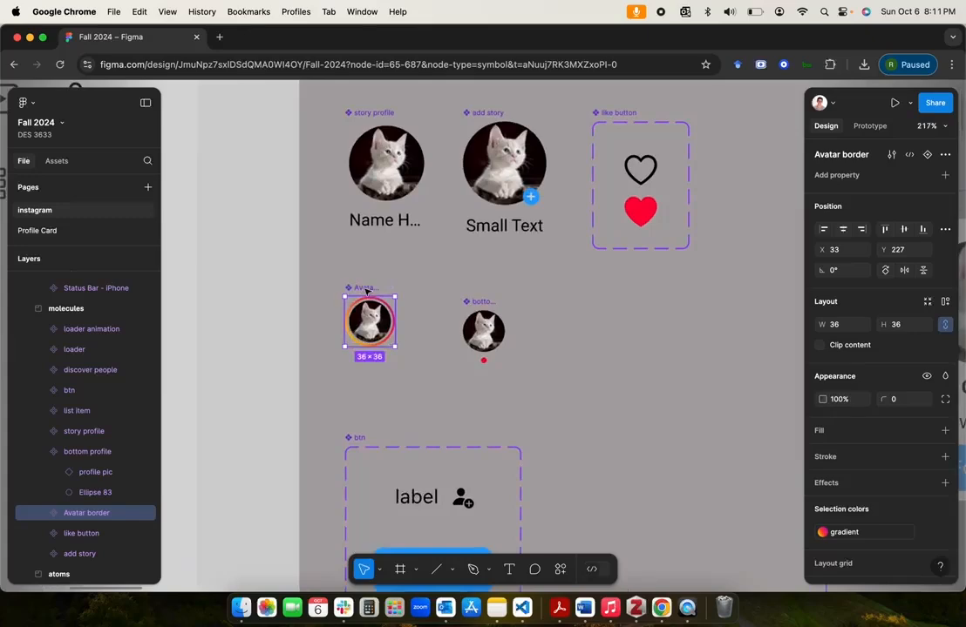
scroll(364, 288, "right", 1)
key("super+c")
key("super+v")
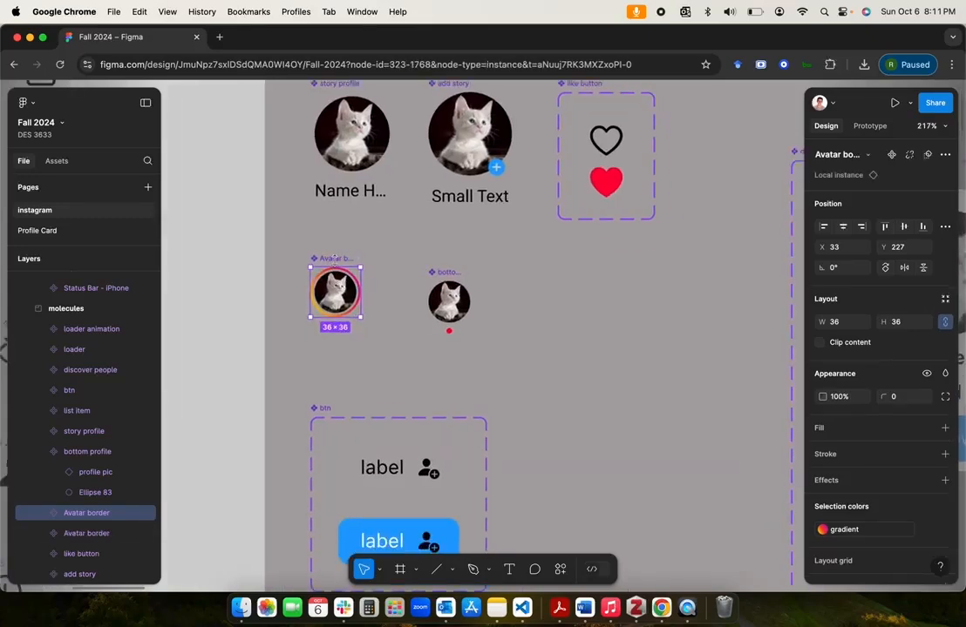
left_click_drag(338, 292, 619, 355)
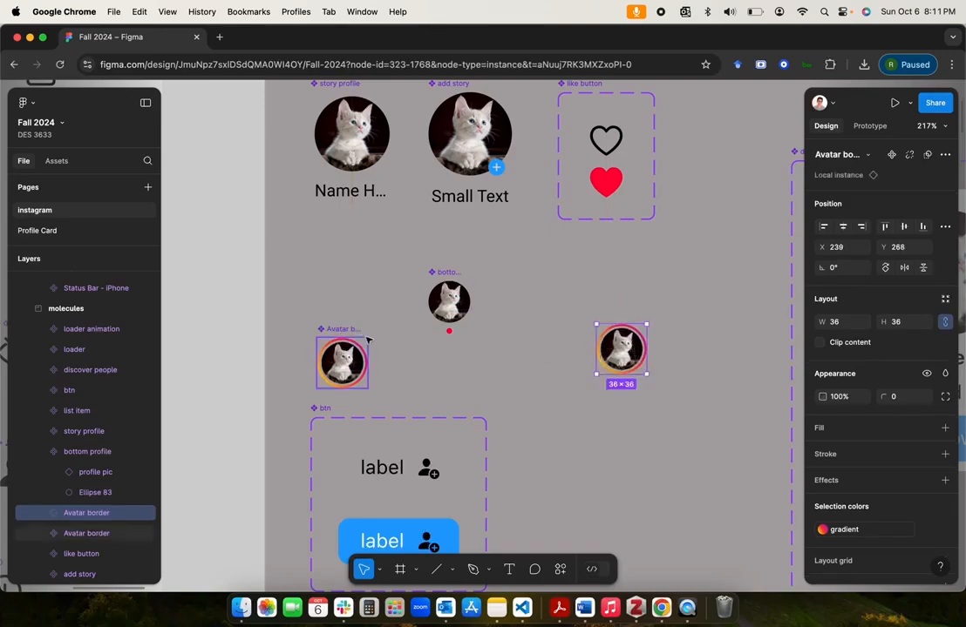
left_click_drag(340, 373, 338, 311)
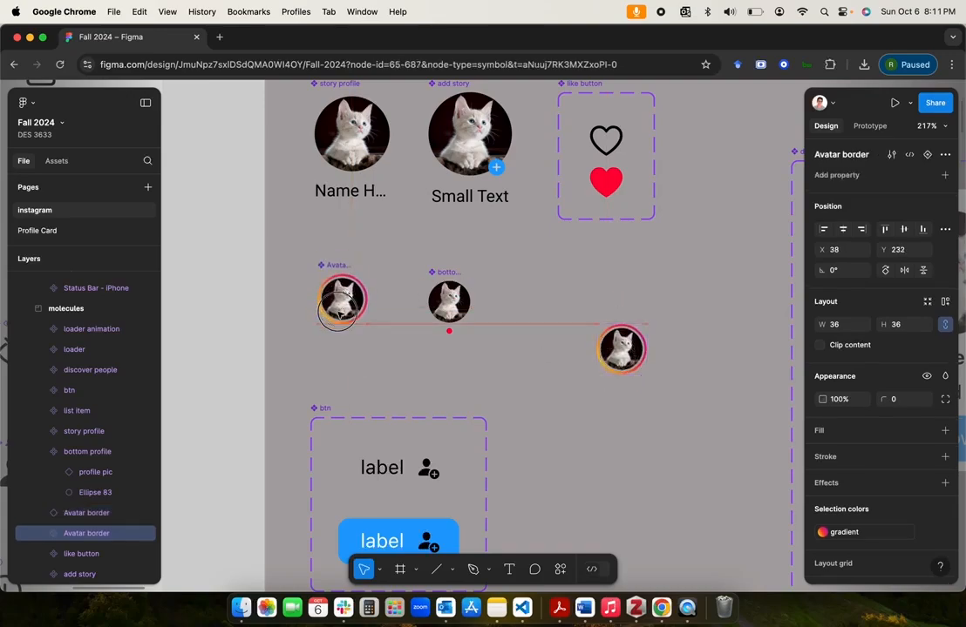
Step: Move the Avatar border instance into the organisms section beside the top nav, at about X 544, Y 380
scroll(338, 312, "down", 5)
scroll(331, 305, "up", 1)
scroll(405, 332, "down", 2)
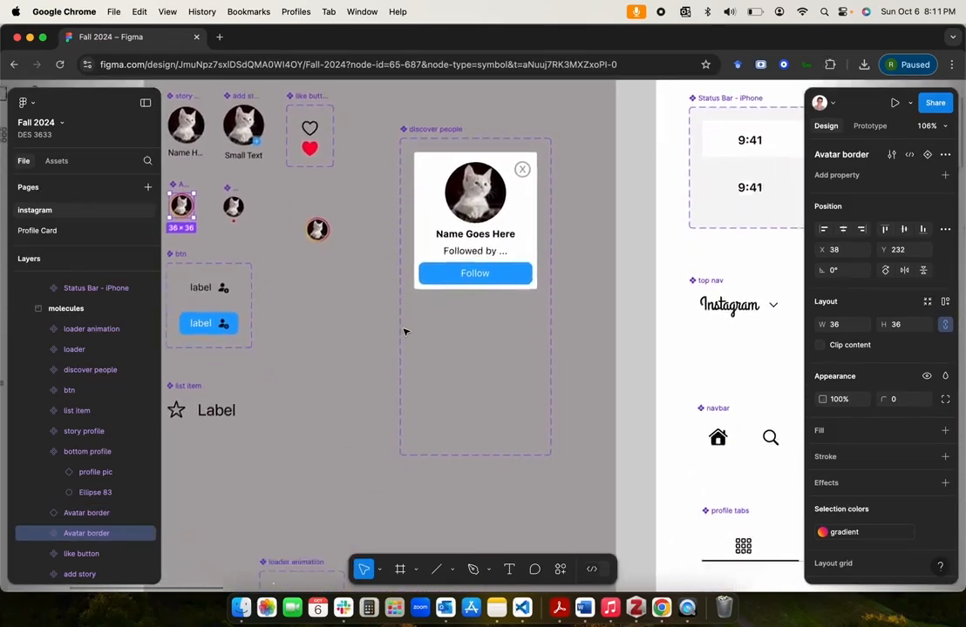
scroll(405, 332, "down", 2)
scroll(405, 332, "down", 5)
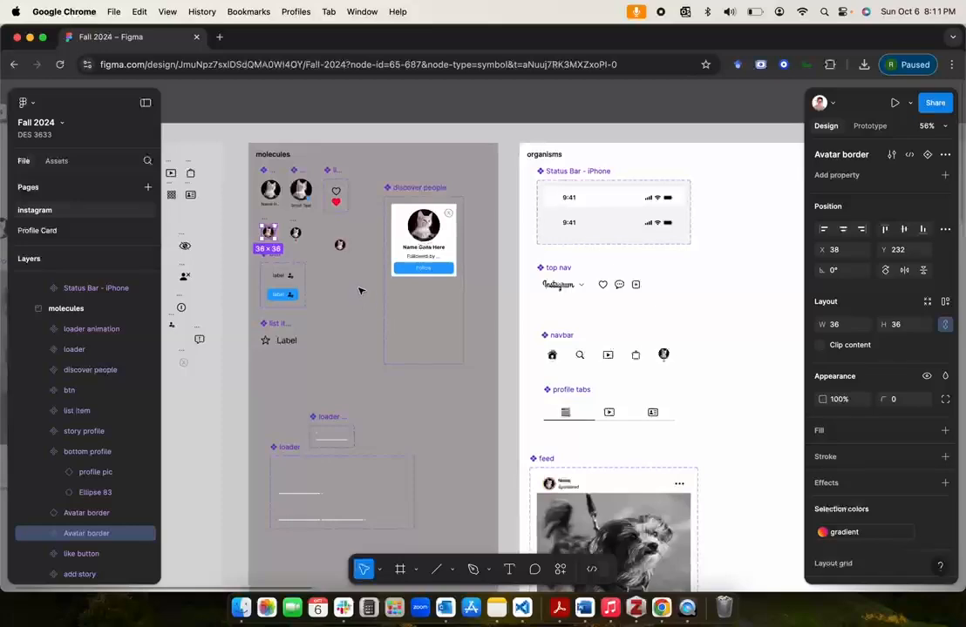
left_click_drag(340, 245, 721, 289)
Step: Add the text "Name" directly beside the Avatar border instance, at about X 585, Y 397
scroll(721, 289, "up", 5)
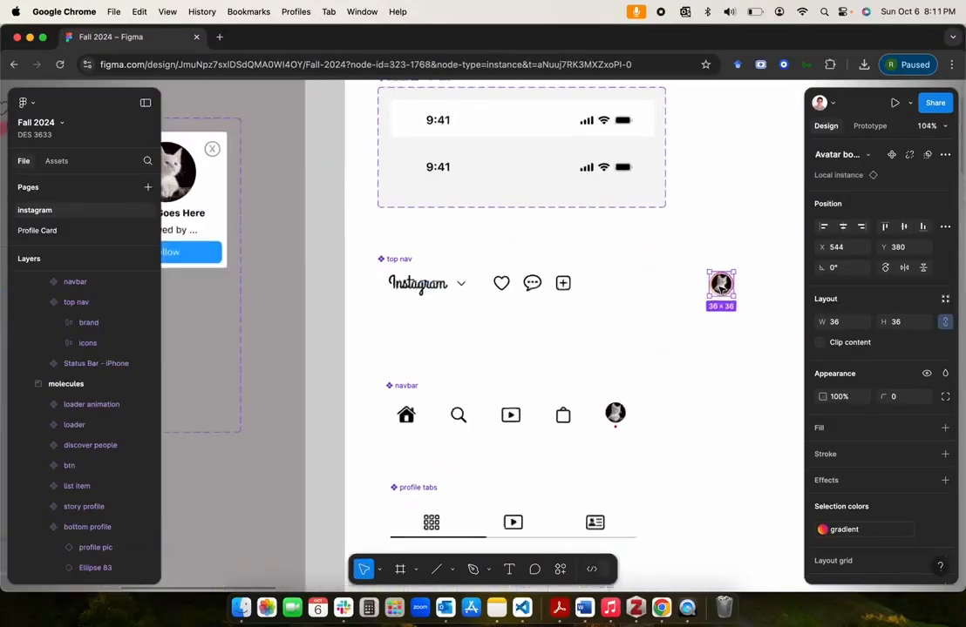
scroll(720, 286, "right", 5)
scroll(597, 299, "up", 5)
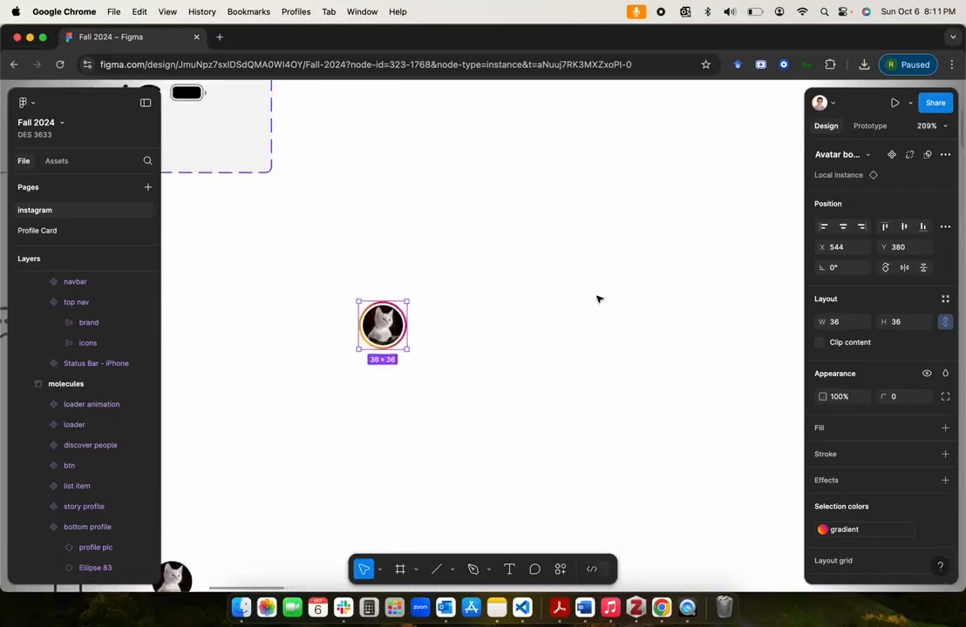
left_click(511, 506)
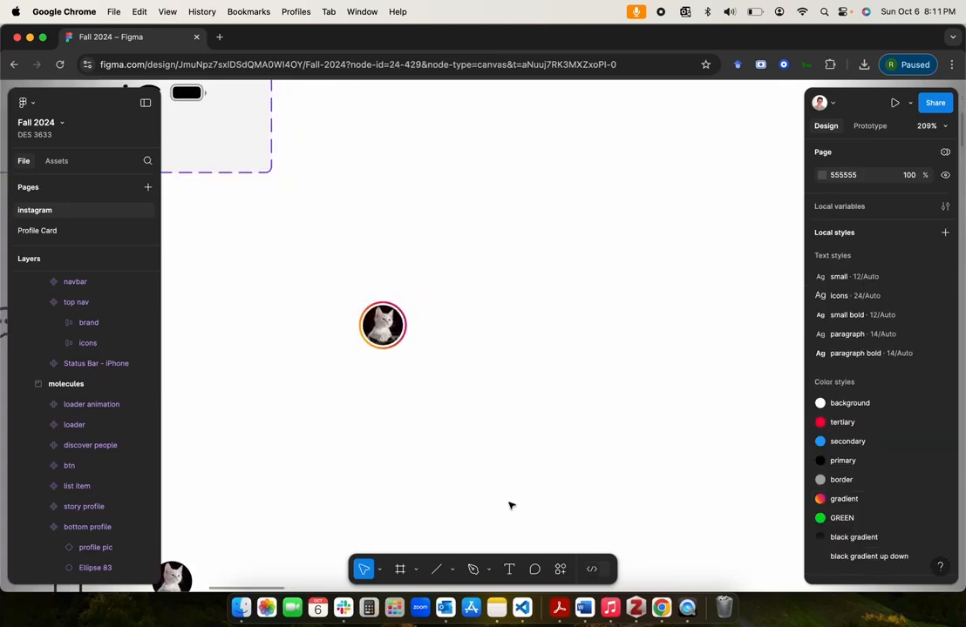
left_click(509, 570)
left_click(413, 325)
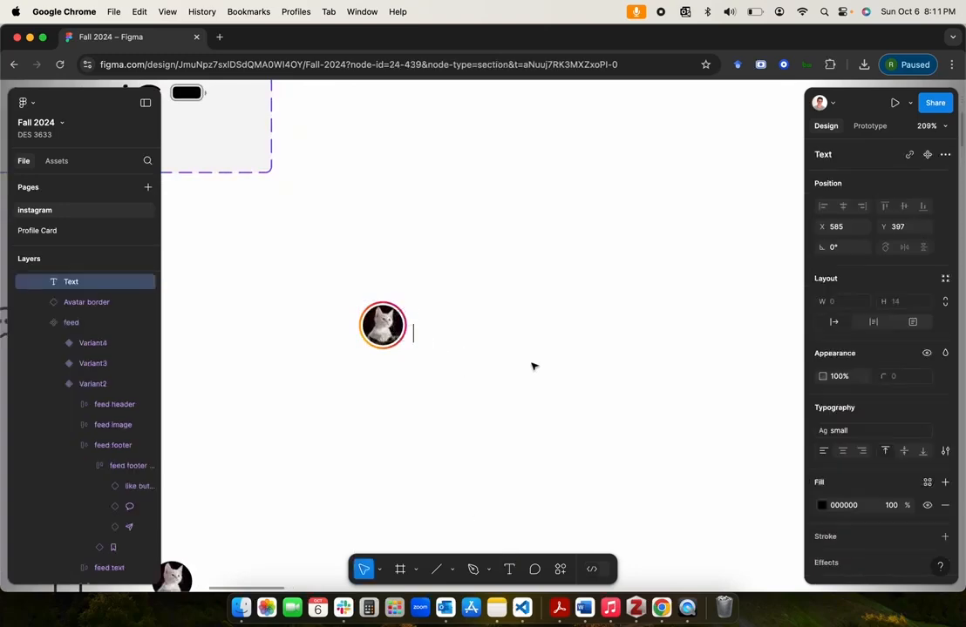
type("Name")
key("Escape")
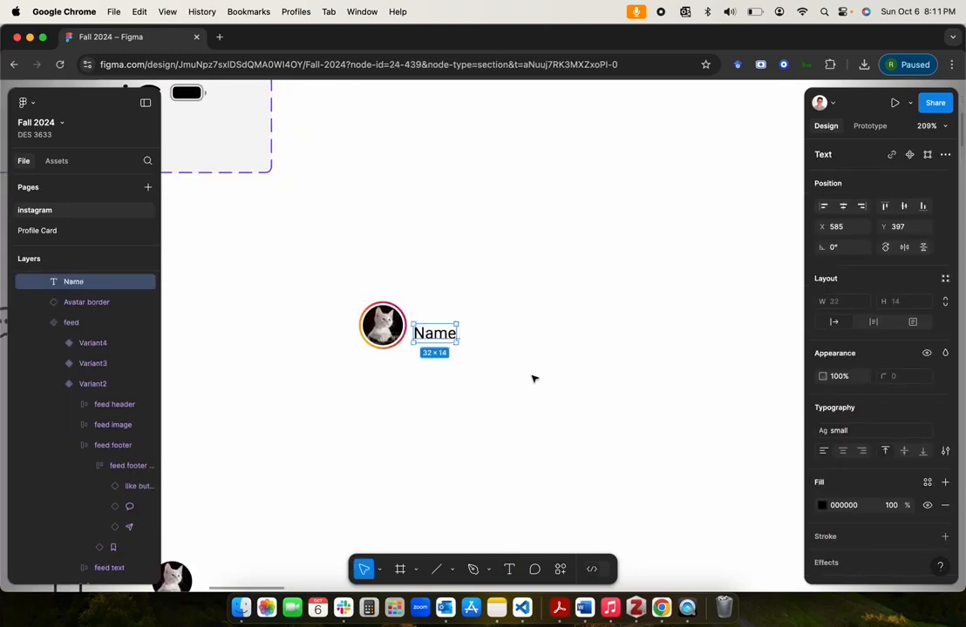
Step: Make the Name text bold and place a regular-weight duplicate directly beside it, at about X 622, Y 397
key("cmd+d")
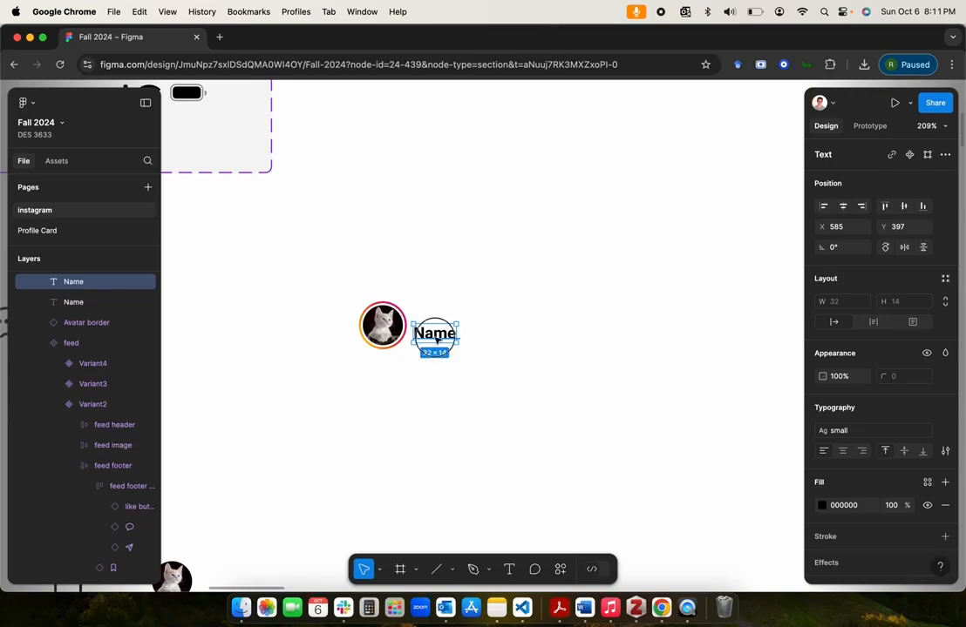
left_click_drag(433, 334, 483, 341)
Step: Examine the name and time label in the kitten story reference's header against the new header texts
scroll(518, 405, "down", 5)
scroll(518, 405, "down", 10)
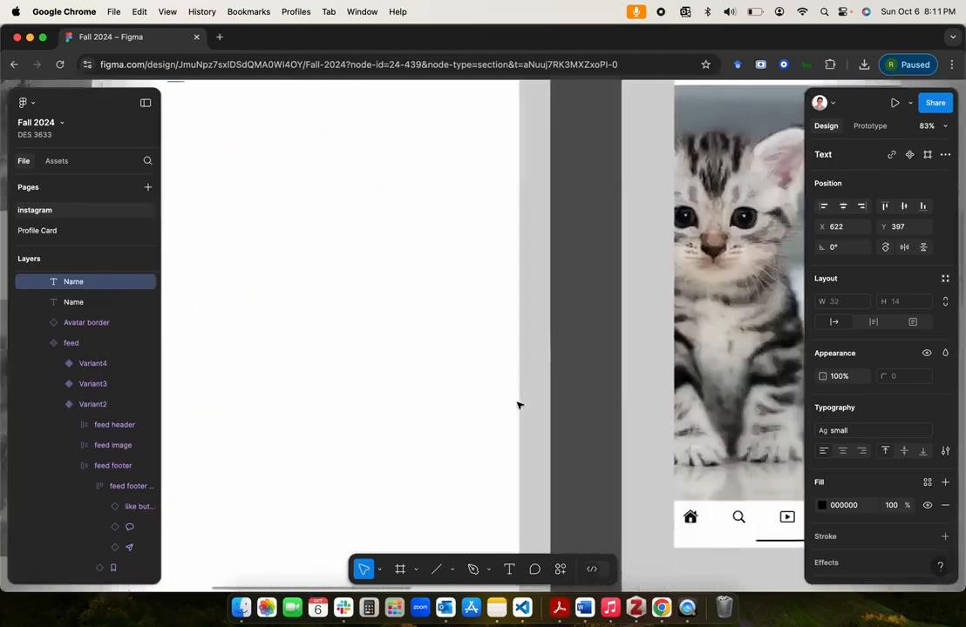
scroll(518, 405, "up", 10)
scroll(558, 436, "up", 5)
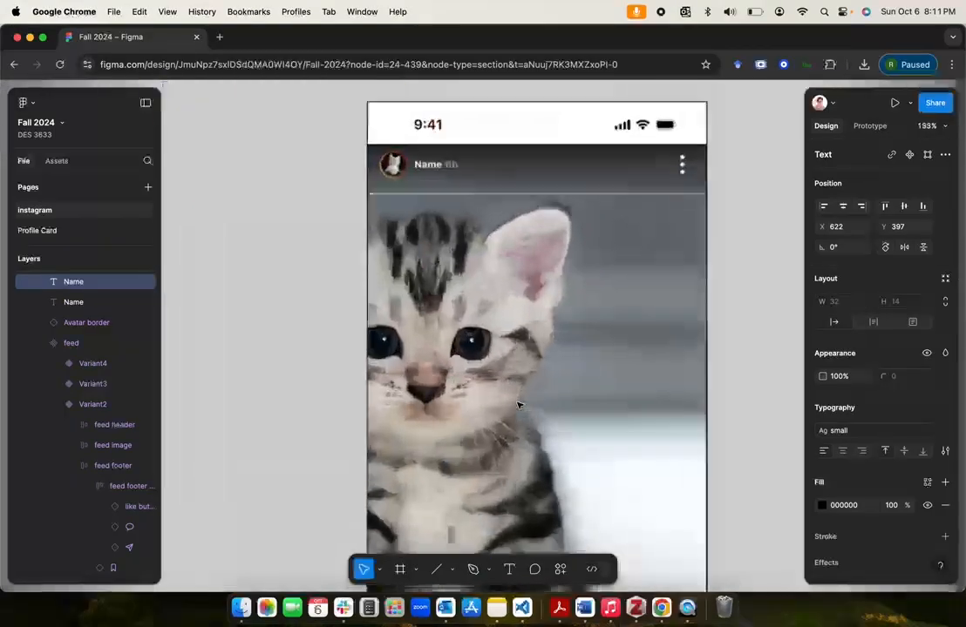
scroll(433, 157, "down", 5)
scroll(453, 209, "down", 5)
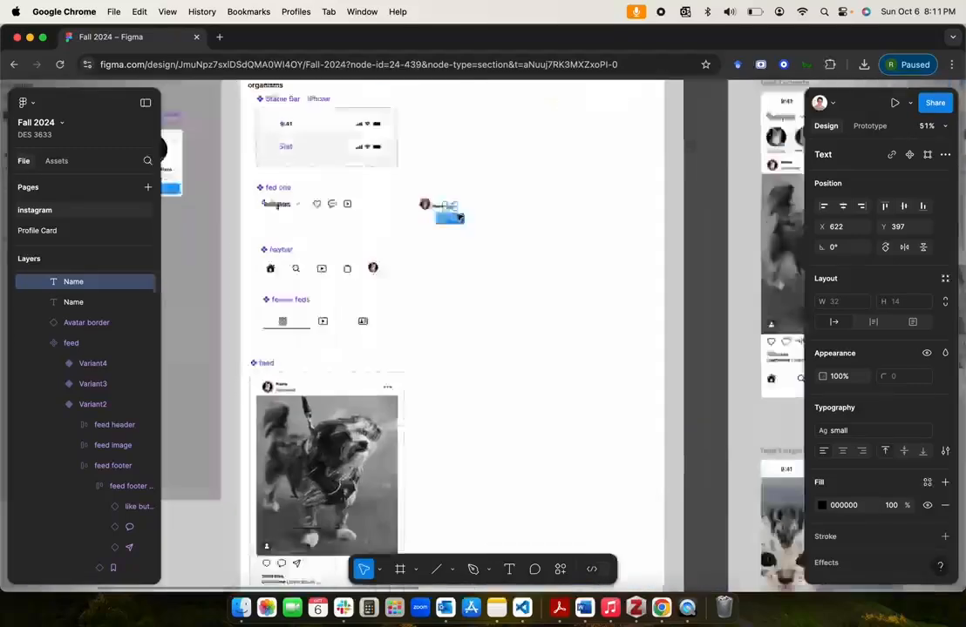
scroll(456, 215, "up", 6)
scroll(457, 216, "down", 3)
scroll(456, 215, "up", 3)
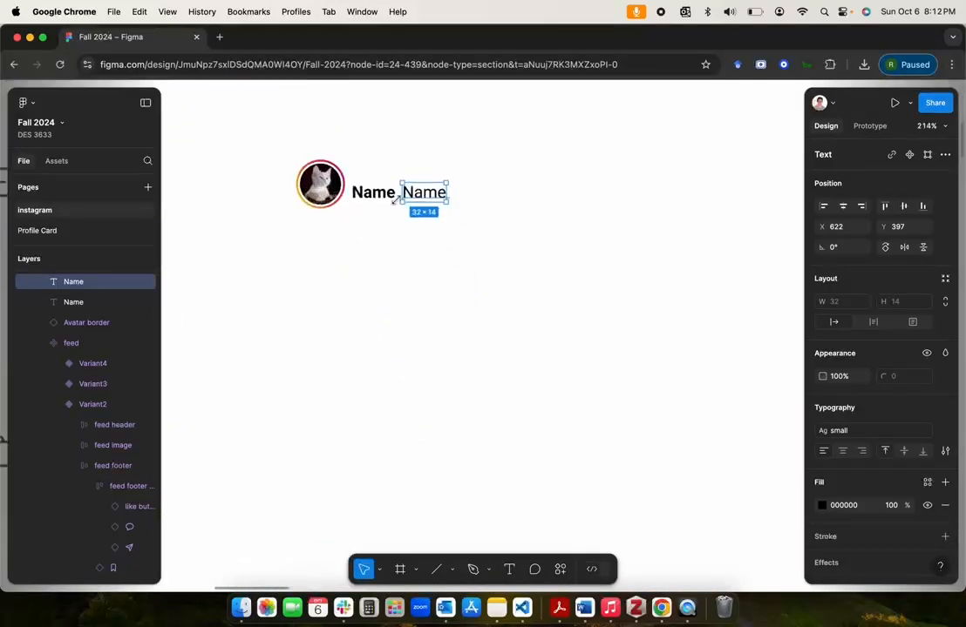
Step: Apply the border color style to the regular-weight Name copy's fill
left_click(372, 191)
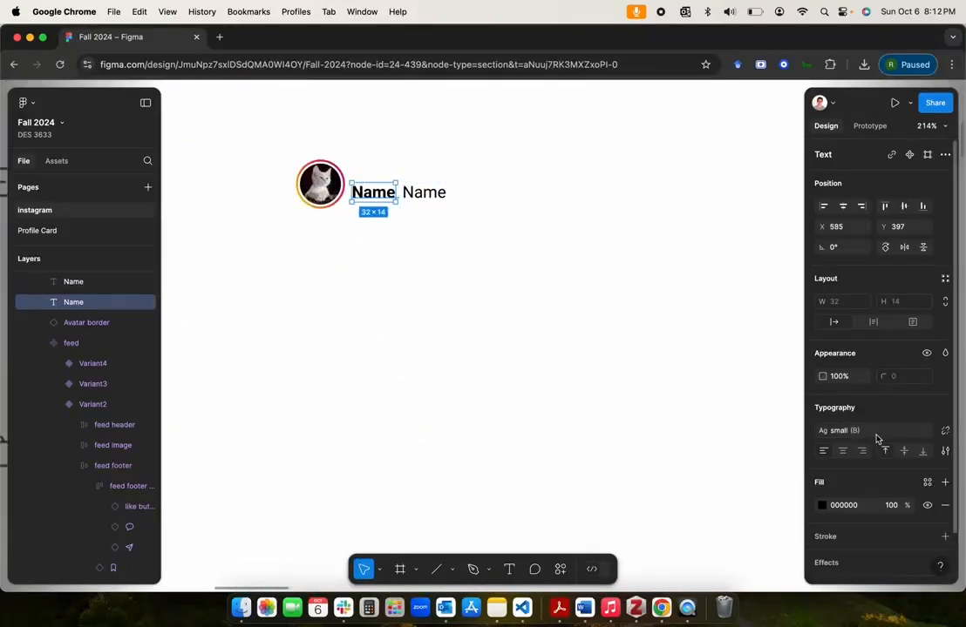
left_click(424, 197)
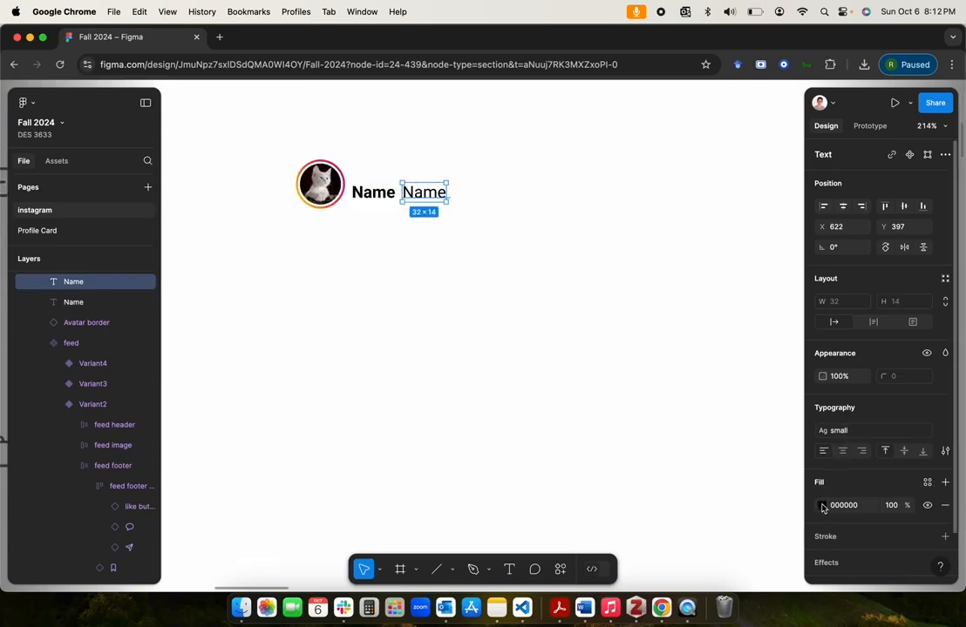
left_click(928, 484)
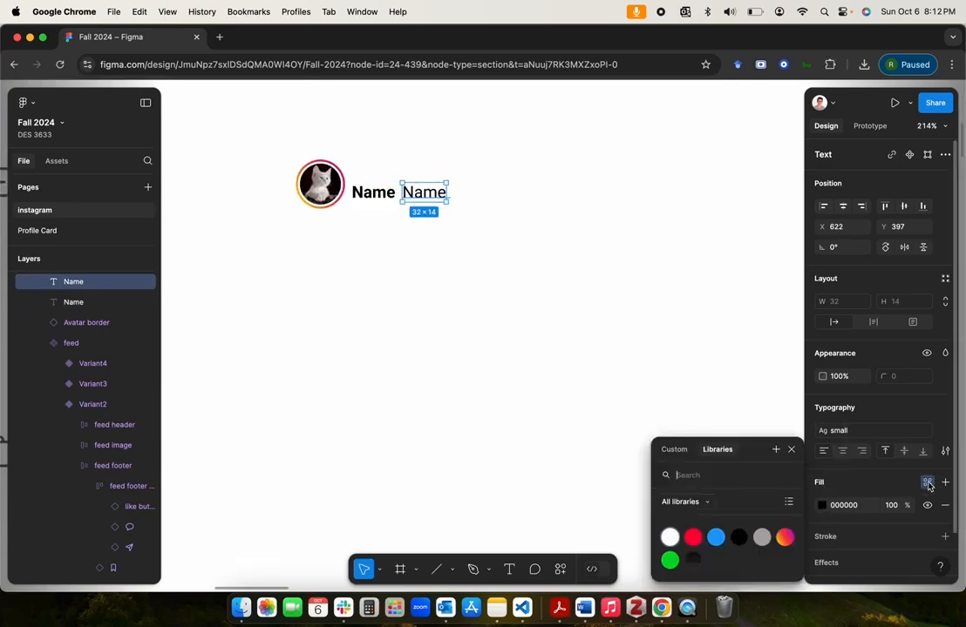
left_click(761, 537)
left_click(545, 342)
Step: Change the wording of the grey Name copy to "6h"
scroll(545, 342, "up", 3)
double_click(478, 279)
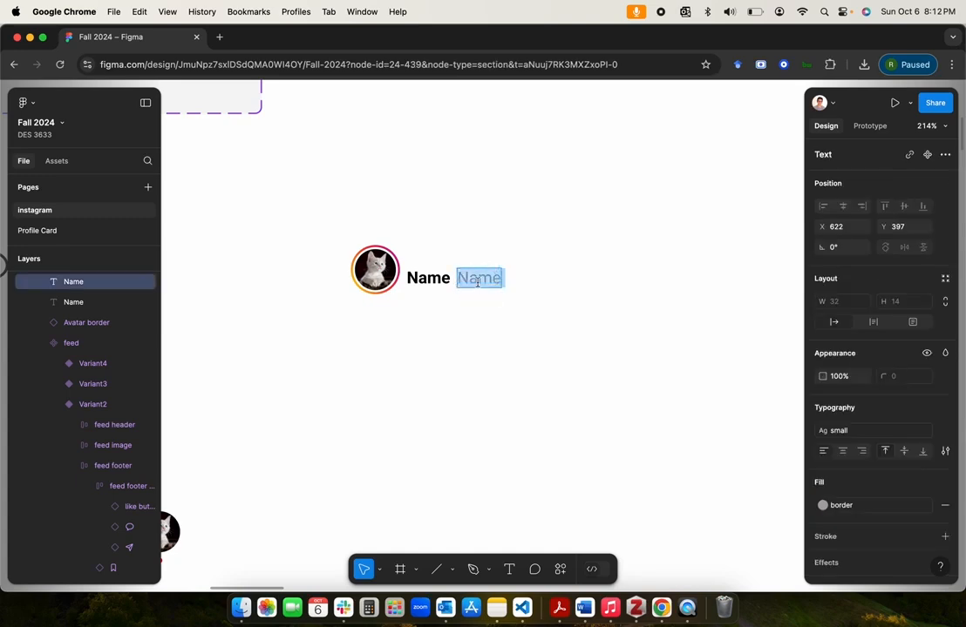
type("6h")
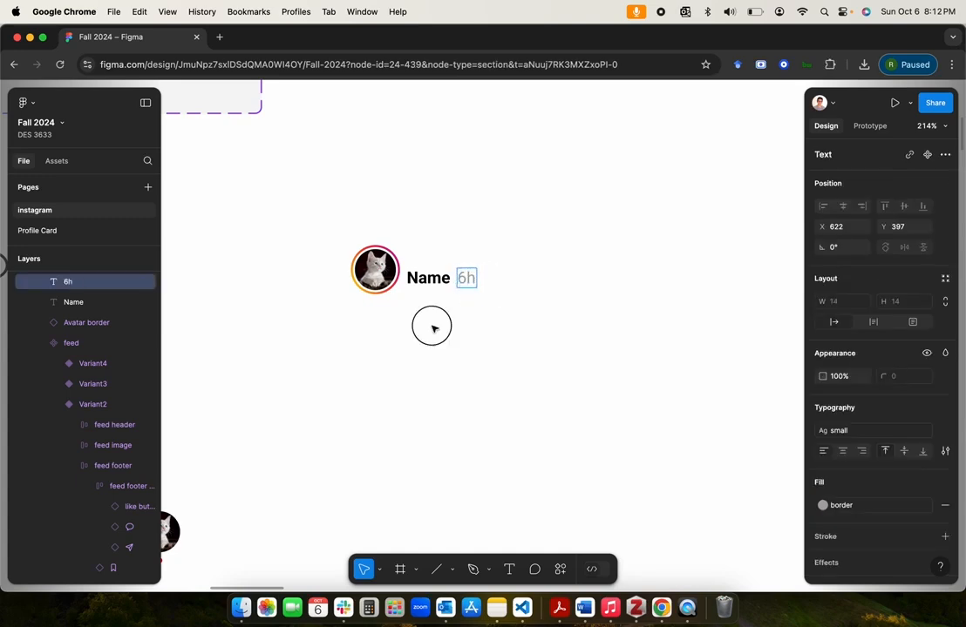
key("Escape")
Step: Combine the Avatar border instance, Name and 6h into a horizontal auto layout frame, with the contents left-aligned and vertically centred
left_click(431, 280)
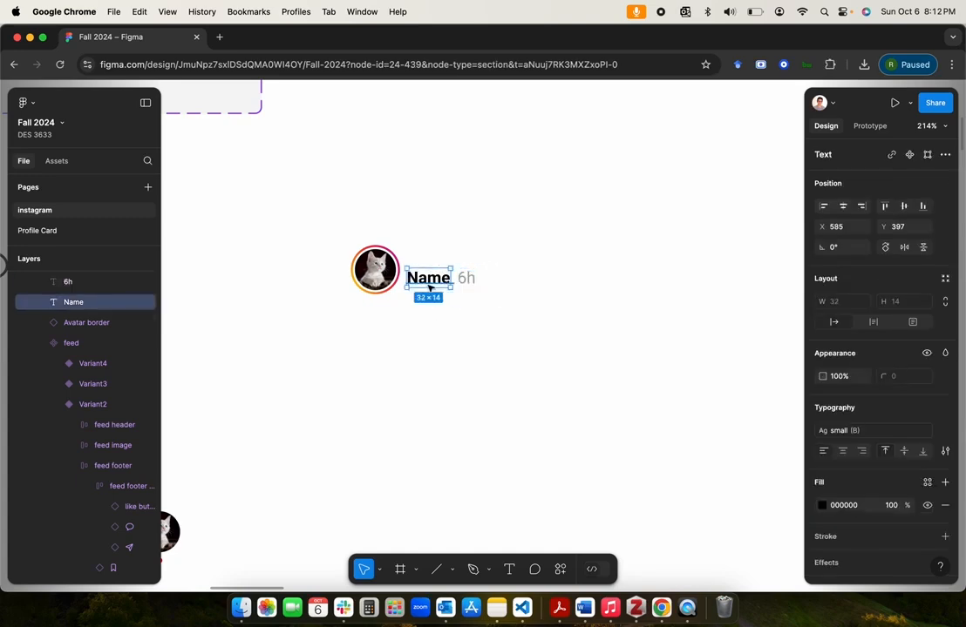
scroll(424, 317, "up", 3)
left_click(427, 338)
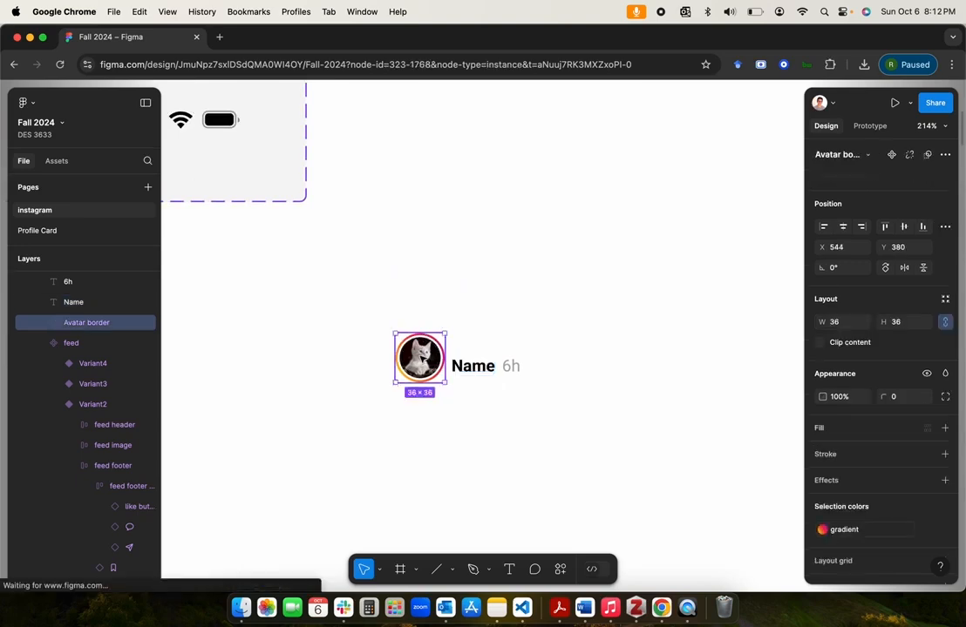
left_click(478, 366, "shift")
left_click(510, 367, "shift")
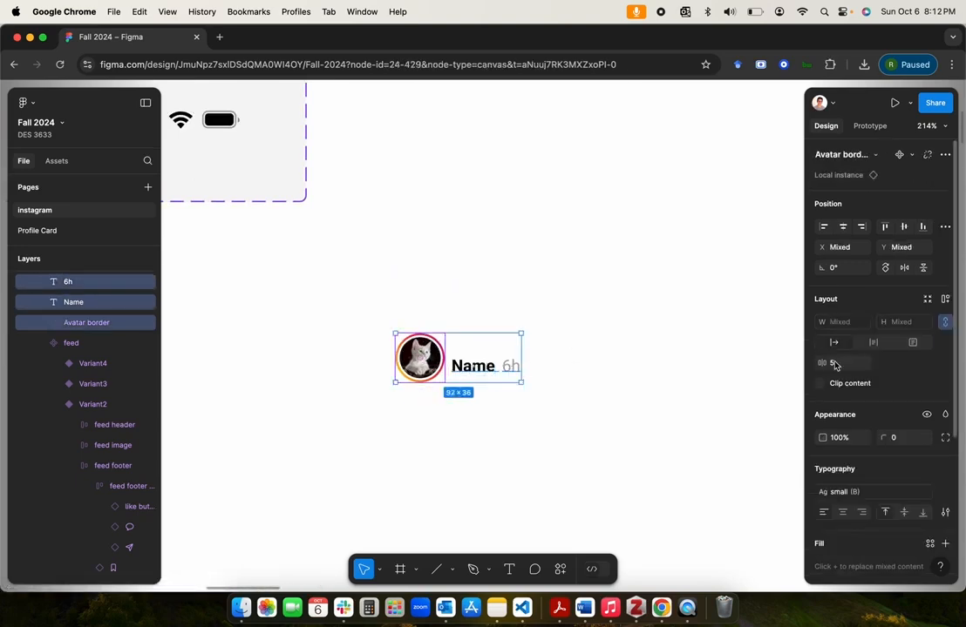
left_click(944, 299)
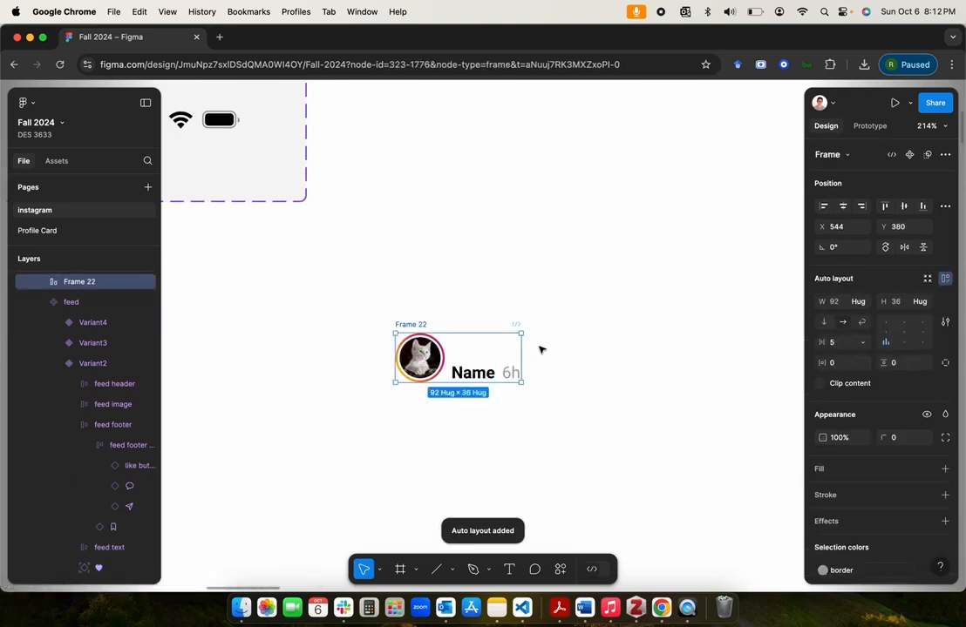
left_click(886, 333)
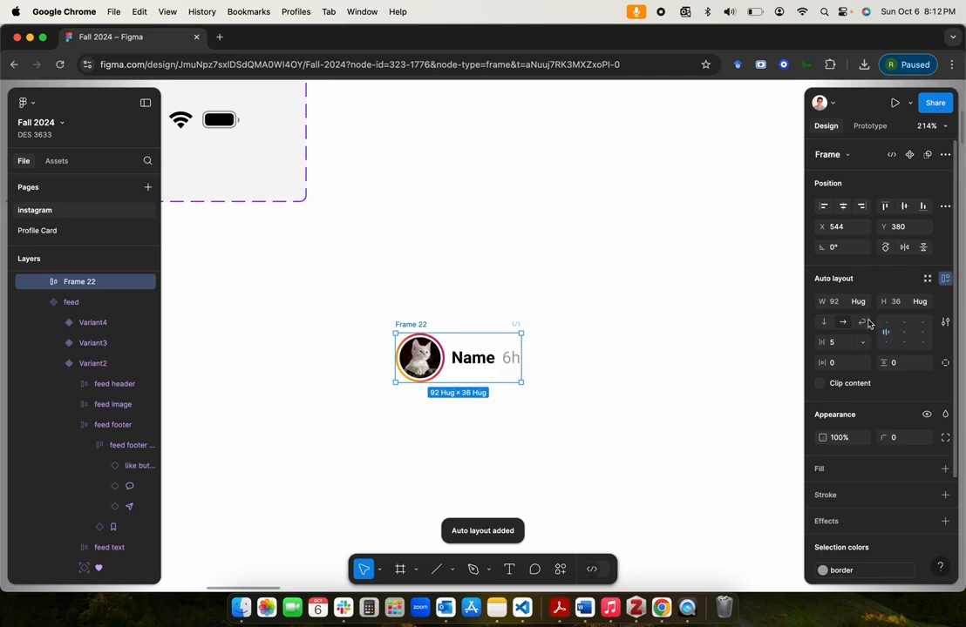
Step: Rename the new header frame as "story slide profile"
double_click(77, 282)
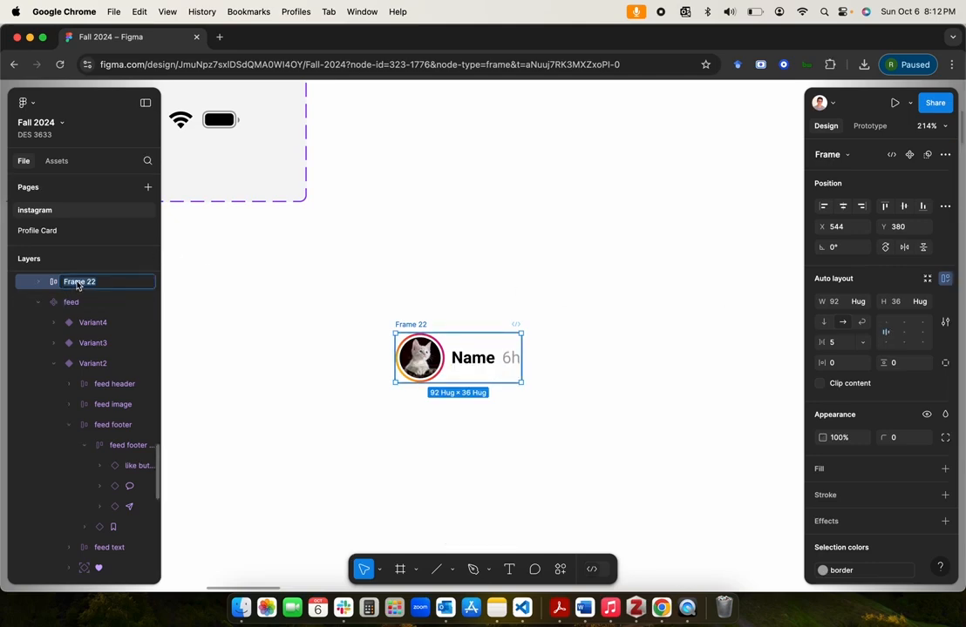
type("story")
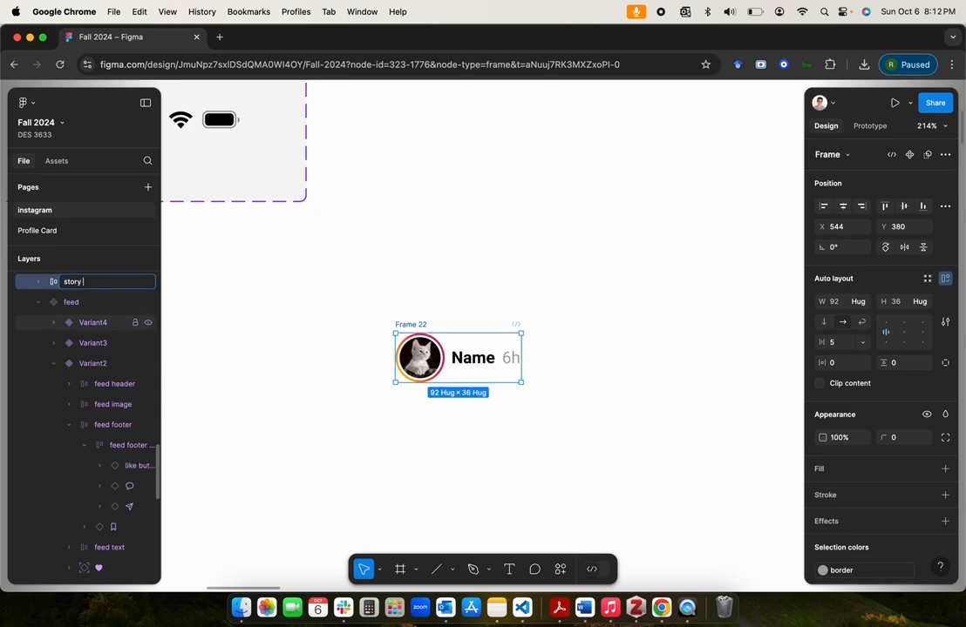
type(" profile")
key("Return")
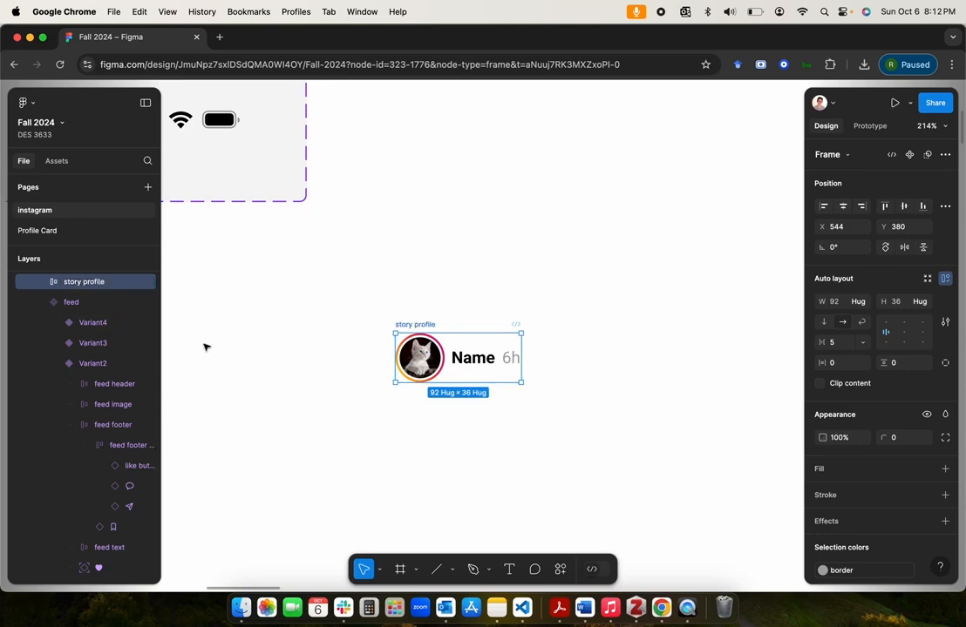
left_click(93, 285)
double_click(93, 285)
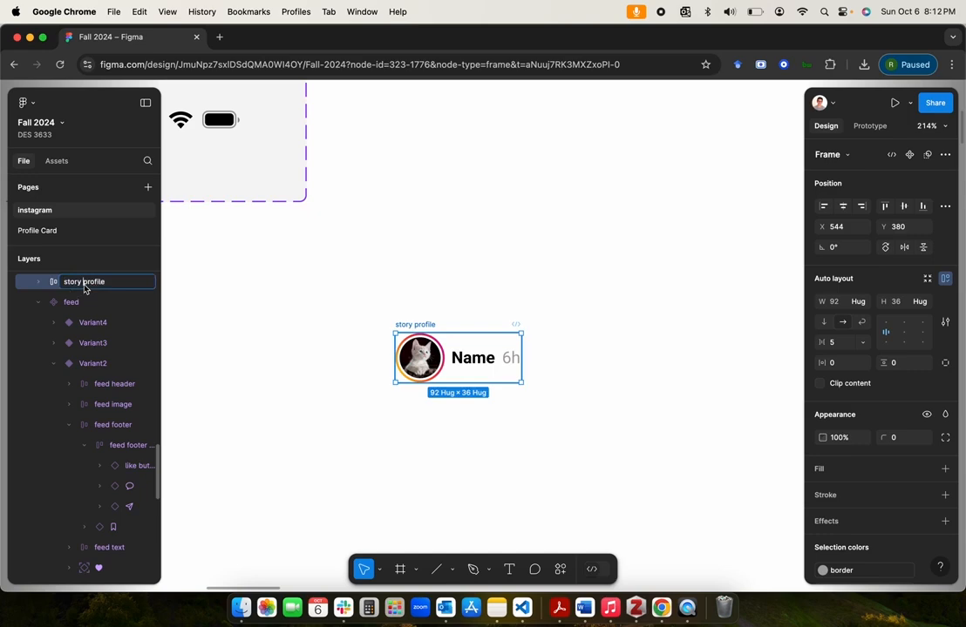
type("slide")
key("Return")
left_click(253, 307)
Step: Set the horizontal gap between the items in the story slide profile frame to 4
scroll(396, 397, "up", 5)
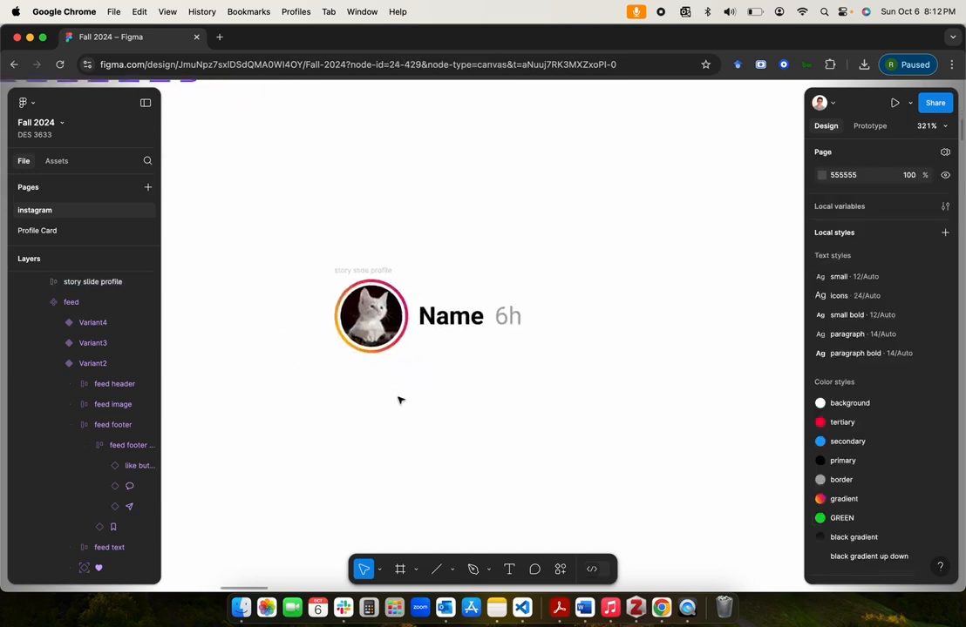
left_click(390, 347)
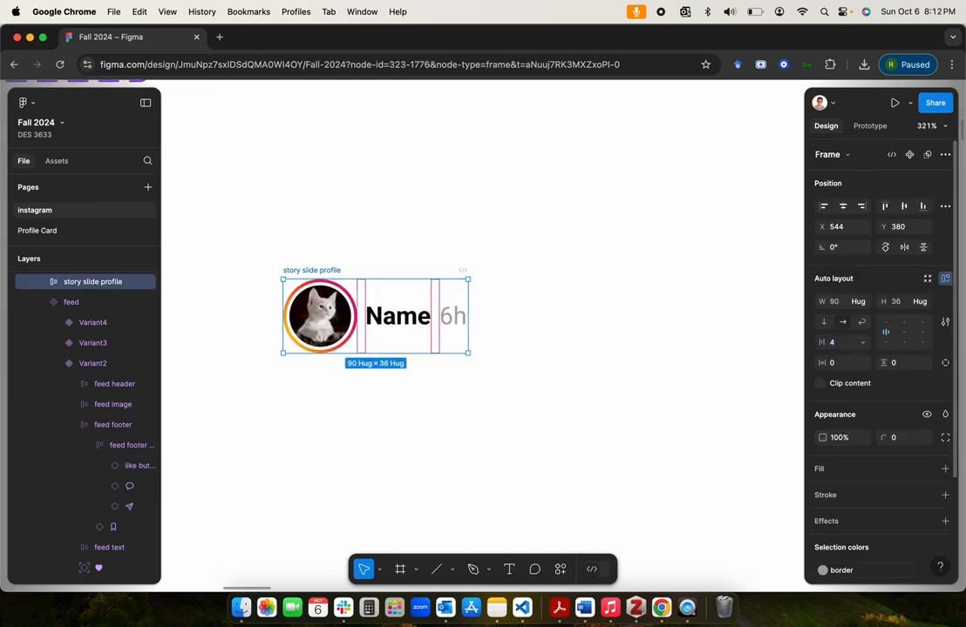
left_click(696, 337)
scroll(517, 344, "down", 5)
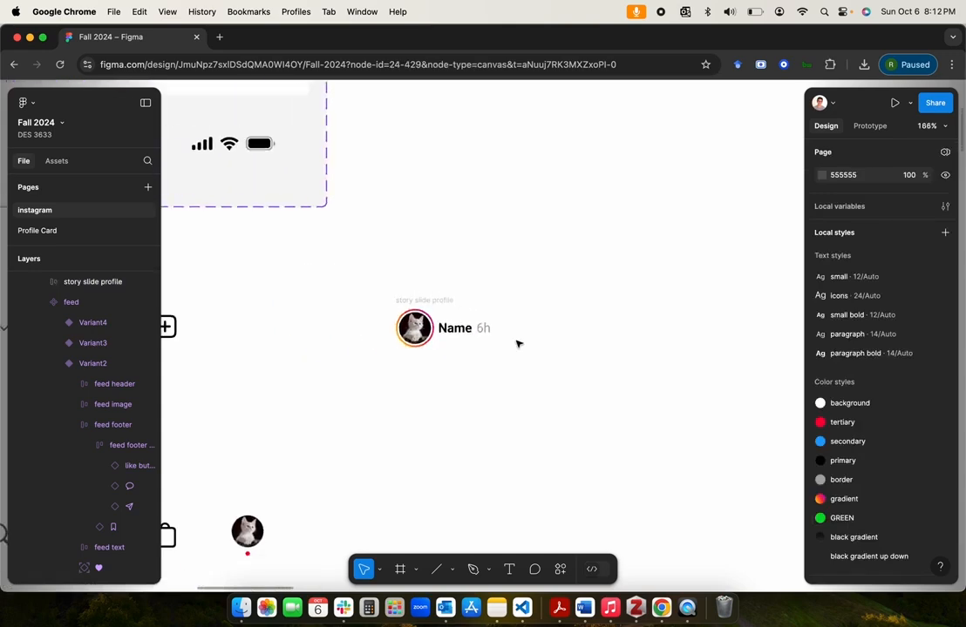
left_click(436, 298)
left_click(558, 348)
Step: Create an instance of the illipses component from the atoms section and place it above the Components section, at about X 513, Y -221
scroll(558, 348, "down", 5)
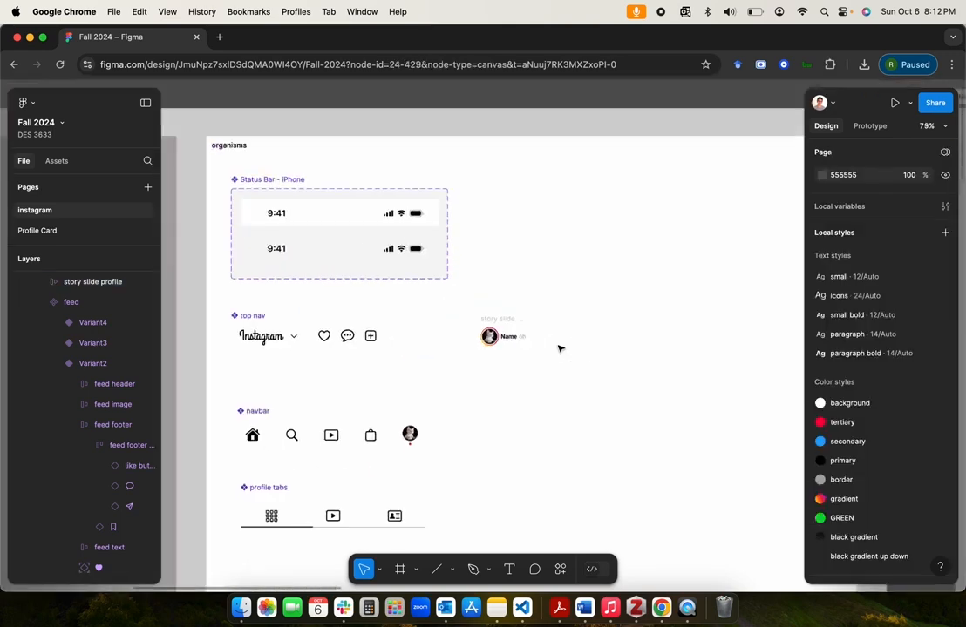
scroll(558, 349, "left", 10)
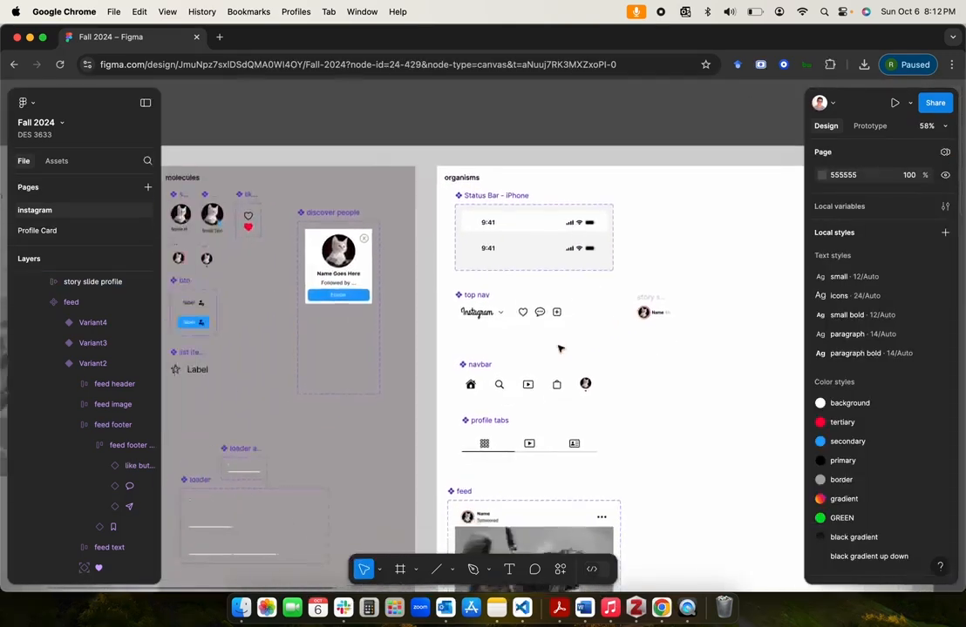
scroll(558, 348, "up", 3)
scroll(560, 348, "up", 1)
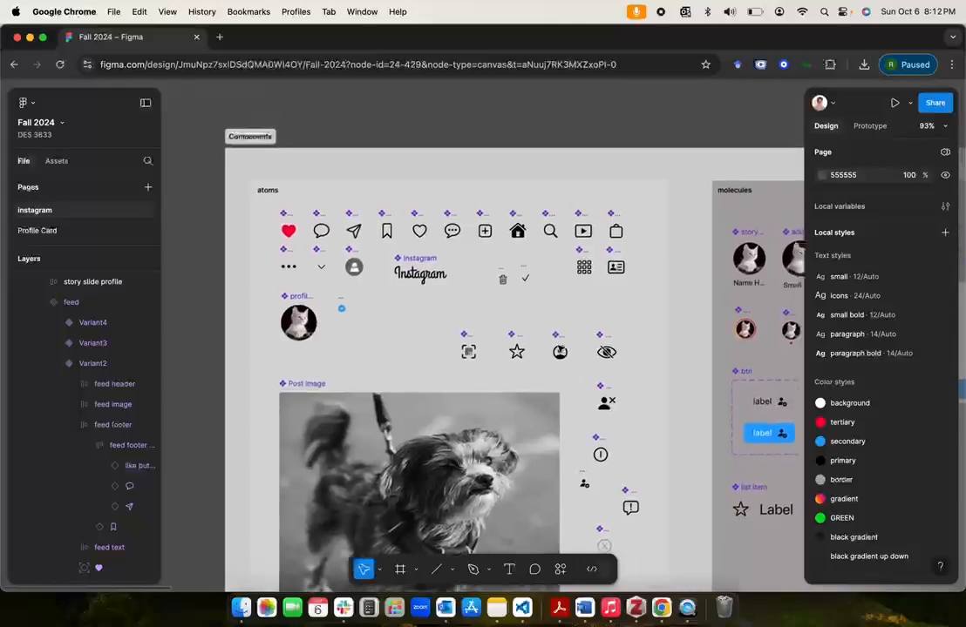
left_click(289, 255)
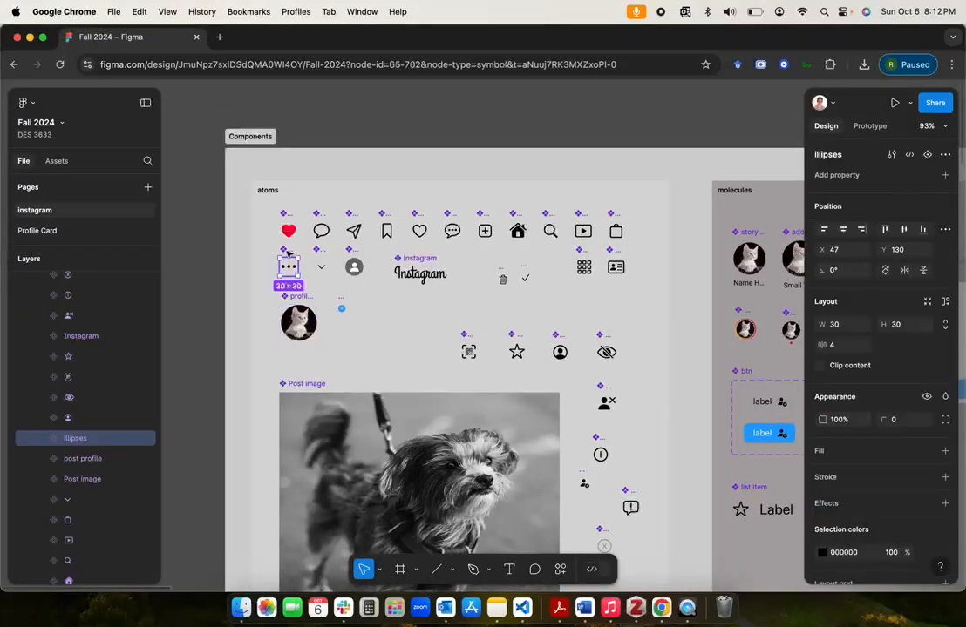
key("super+d")
left_click_drag(322, 260, 533, 118)
Step: Move the illipses instance to the blank area of organisms, beside the story slide profile frame, and rotate it to -90°
scroll(533, 119, "right", 3)
scroll(532, 120, "down", 1)
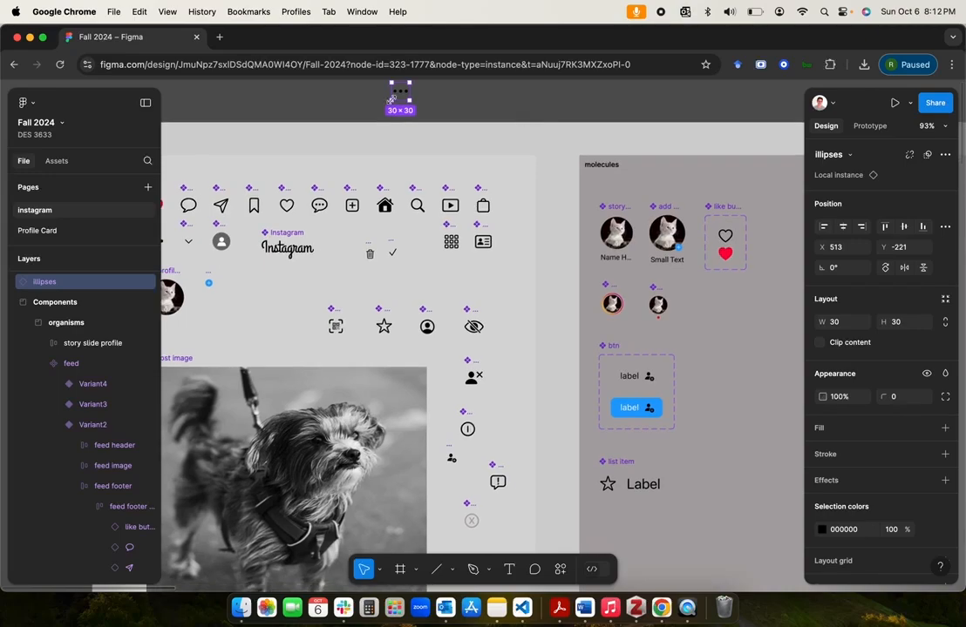
left_click_drag(400, 93, 750, 332)
key("super+x")
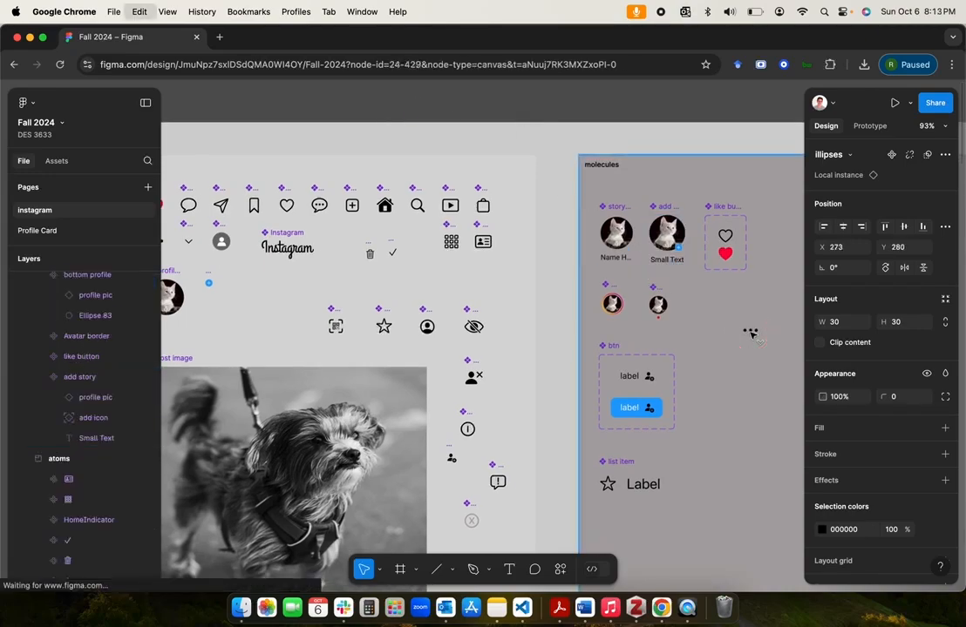
scroll(751, 333, "down", 5)
scroll(752, 335, "right", 8)
scroll(752, 335, "left", 2)
scroll(629, 362, "up", 5)
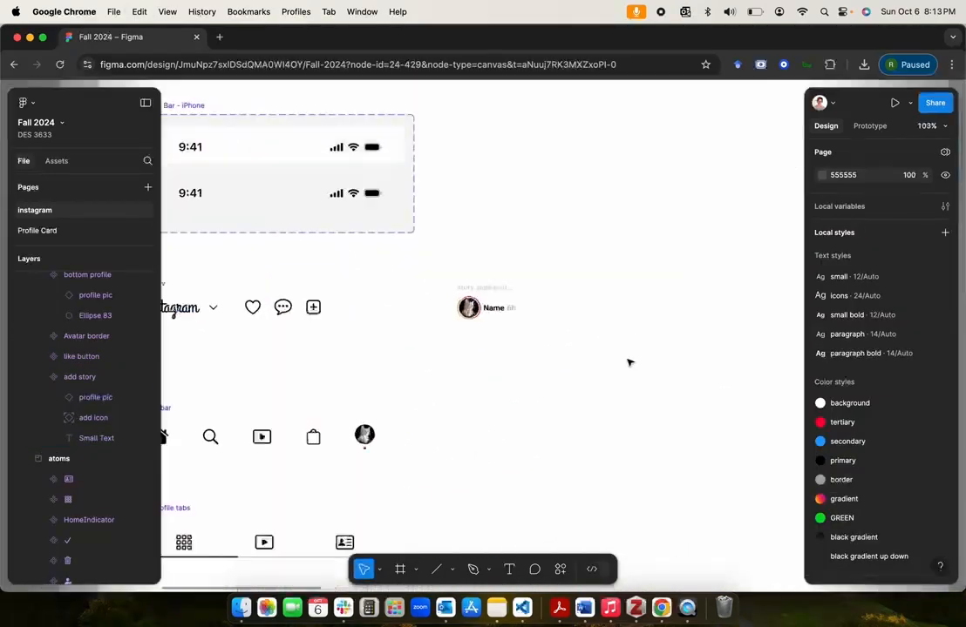
key("super+v")
scroll(629, 362, "up", 5)
left_click_drag(371, 321, 588, 313)
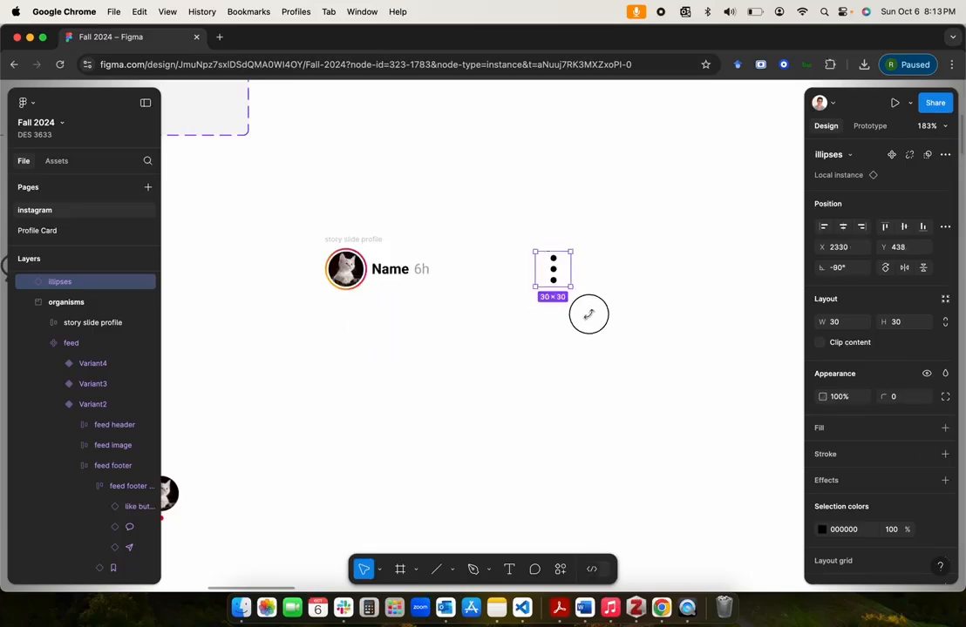
Step: Set the illipses instance's rotation to 90°
left_click(854, 274)
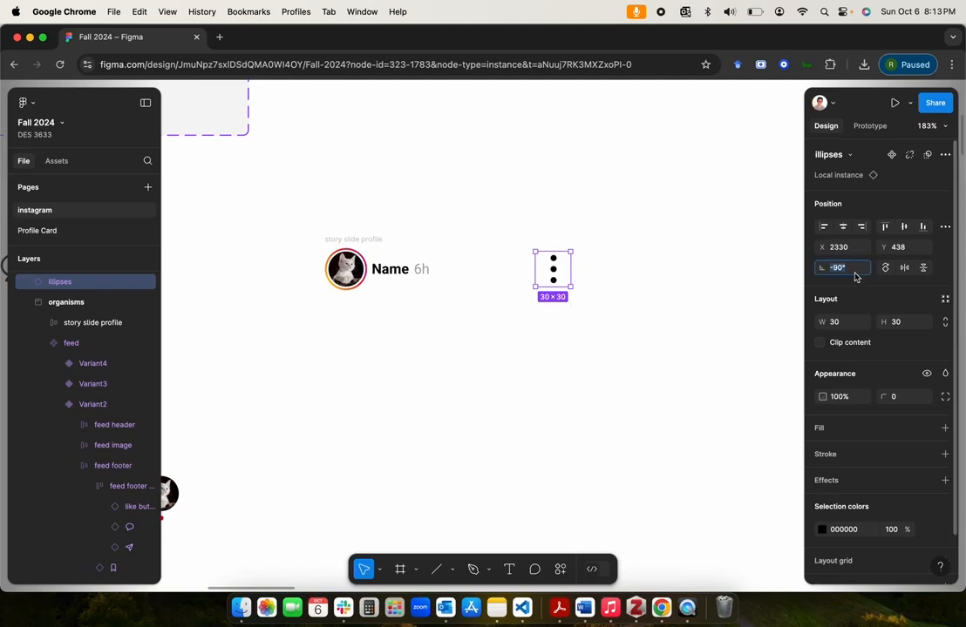
type("90")
key("Return")
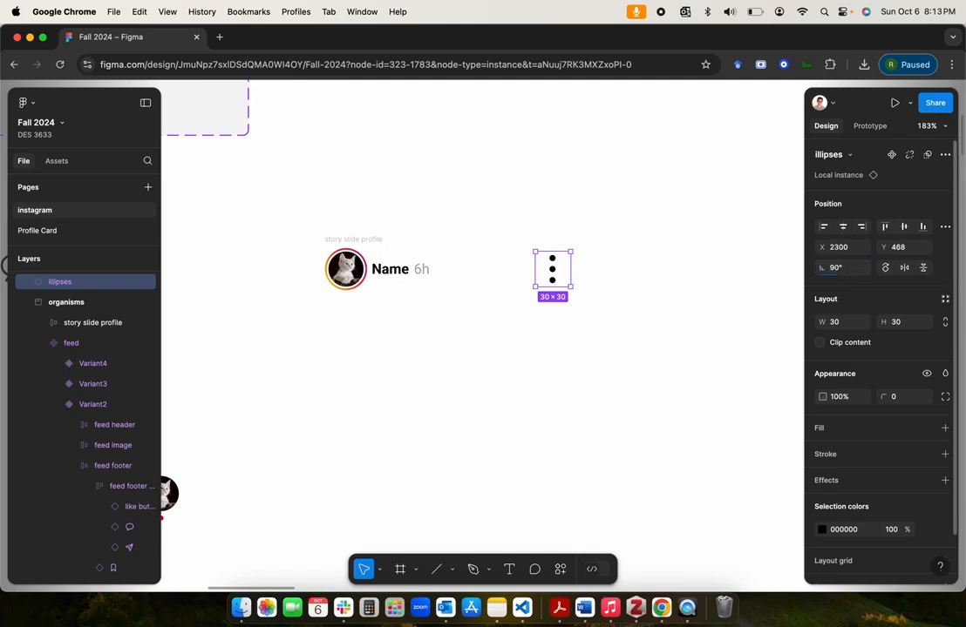
Step: Add auto layout to the story slide profile frame and the illipses instance, setting their gap and padding to 0
left_click(356, 240, "shift")
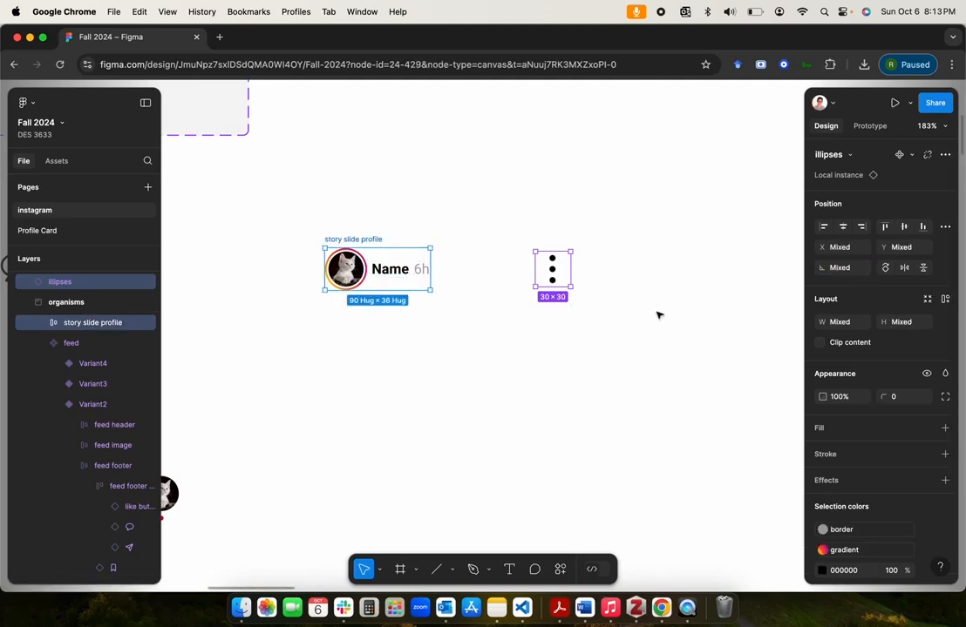
left_click(943, 299)
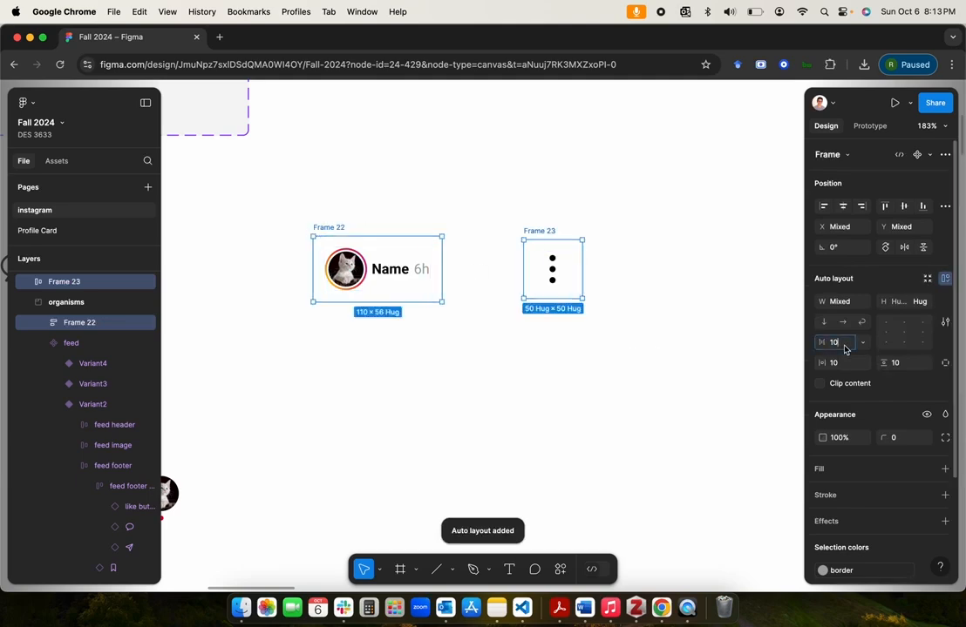
key("Tab")
type("0")
key("Tab")
type("0")
key("Tab")
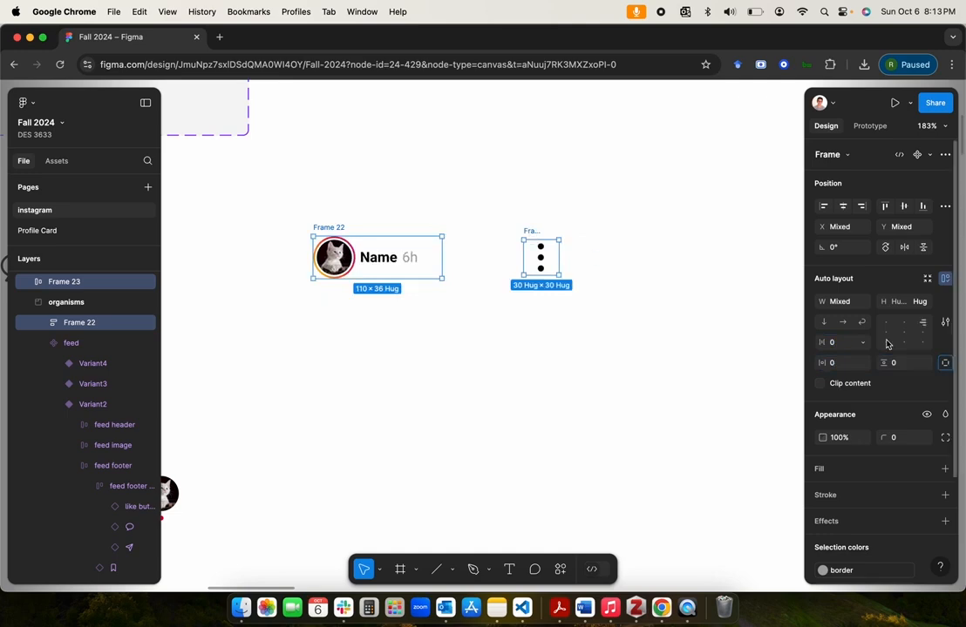
Step: Give the profile's outer frame (Frame 22) a horizontal layout with left-centre alignment, and set its width to hug contents
left_click(80, 325)
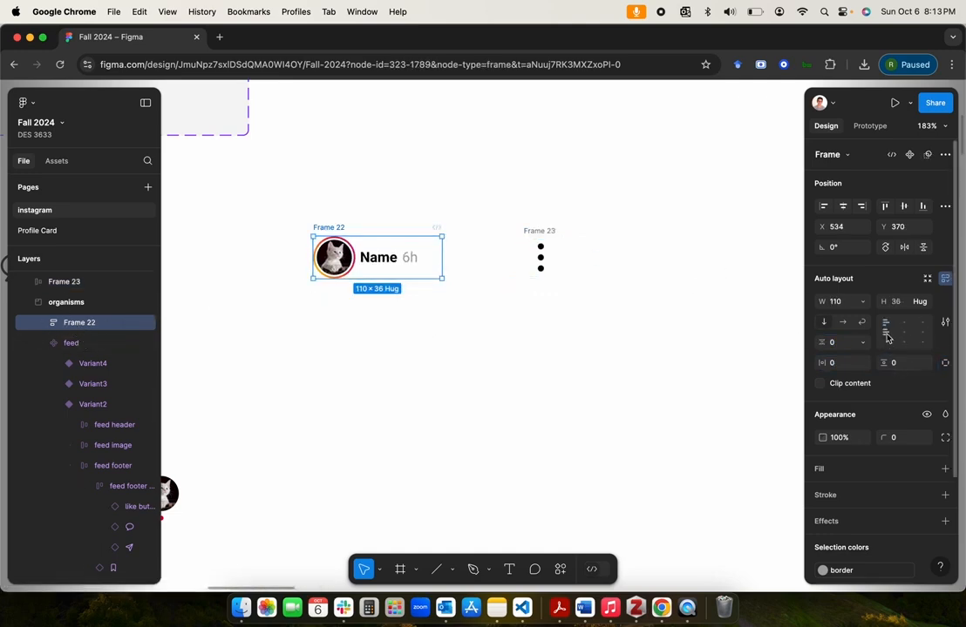
left_click(842, 324)
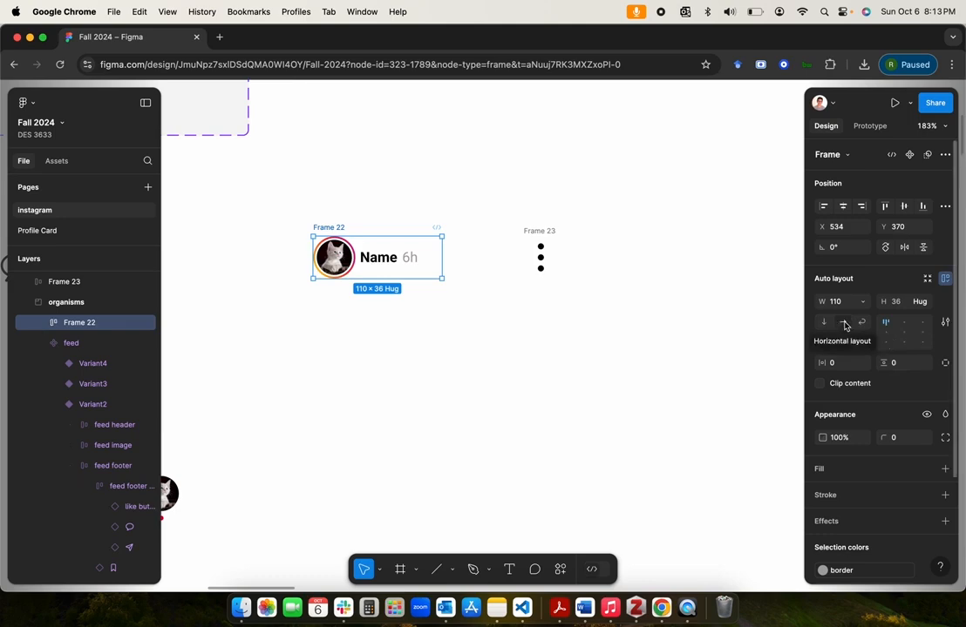
left_click(885, 332)
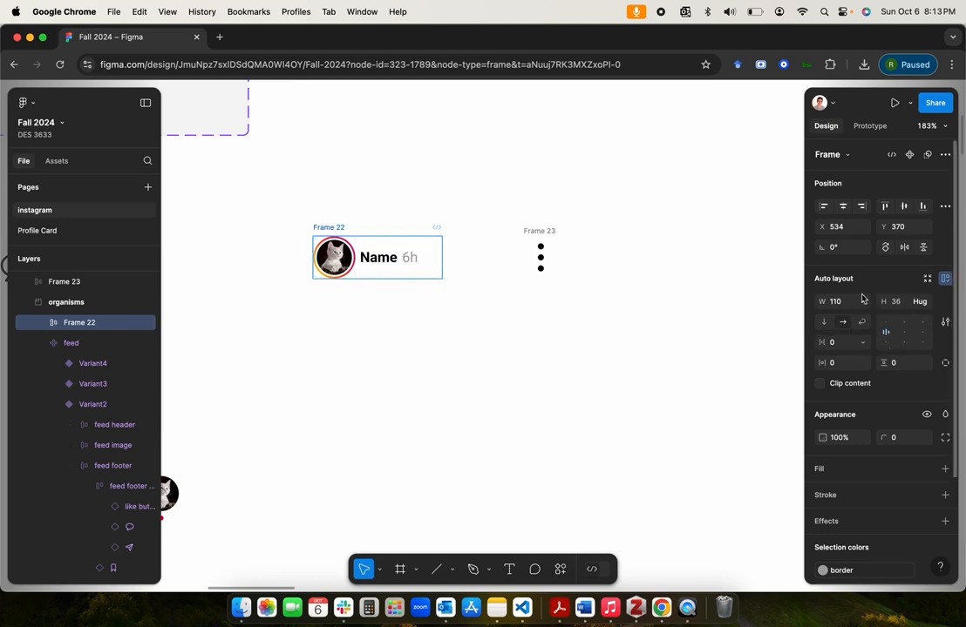
left_click(862, 302)
left_click(866, 322)
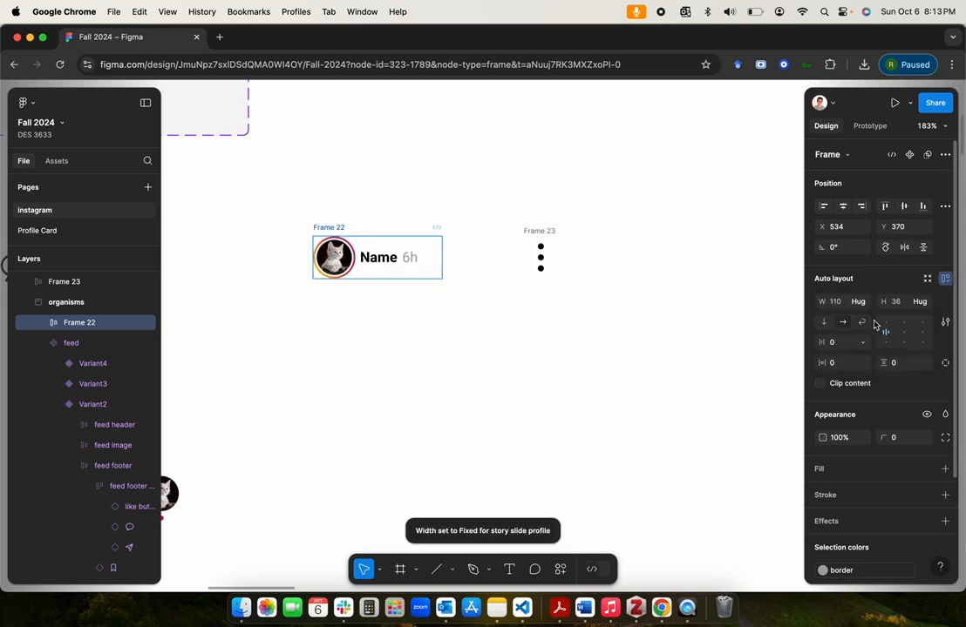
Step: Move the illipses frame (Frame 23) into Frame 22 and place it after the story slide profile
left_click(38, 323)
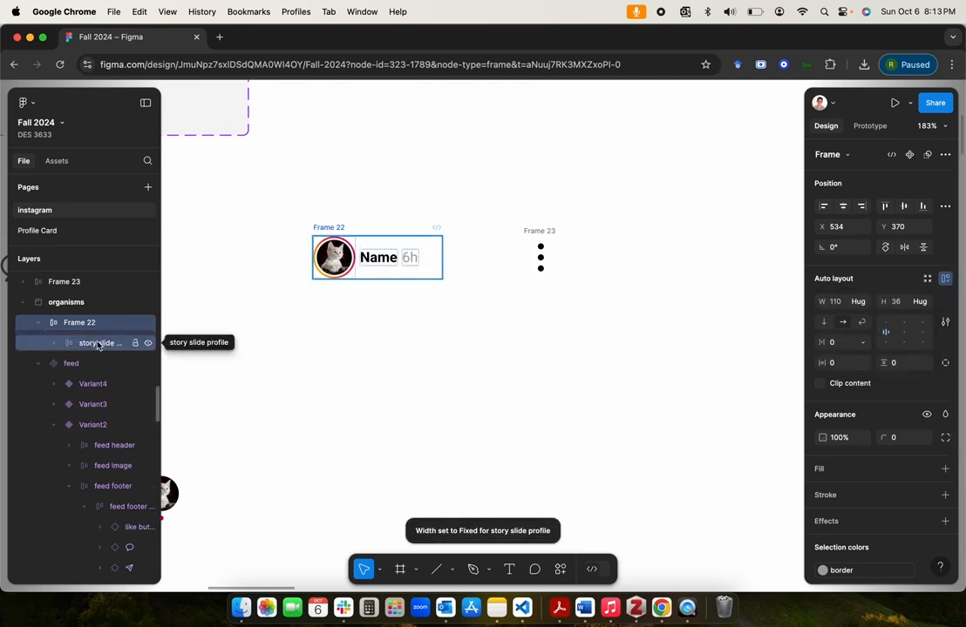
left_click(51, 346)
left_click(52, 346)
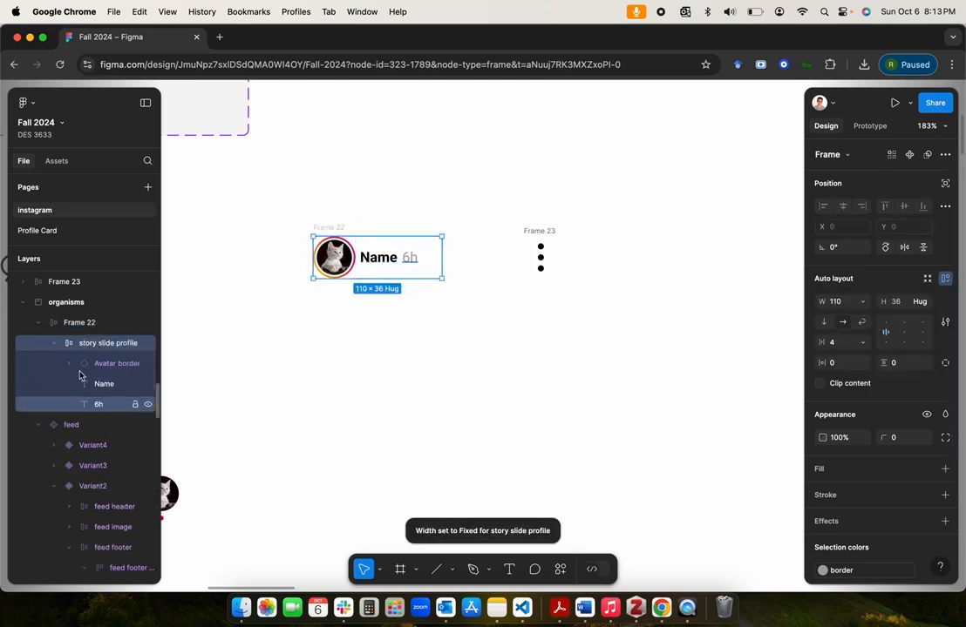
left_click(544, 230)
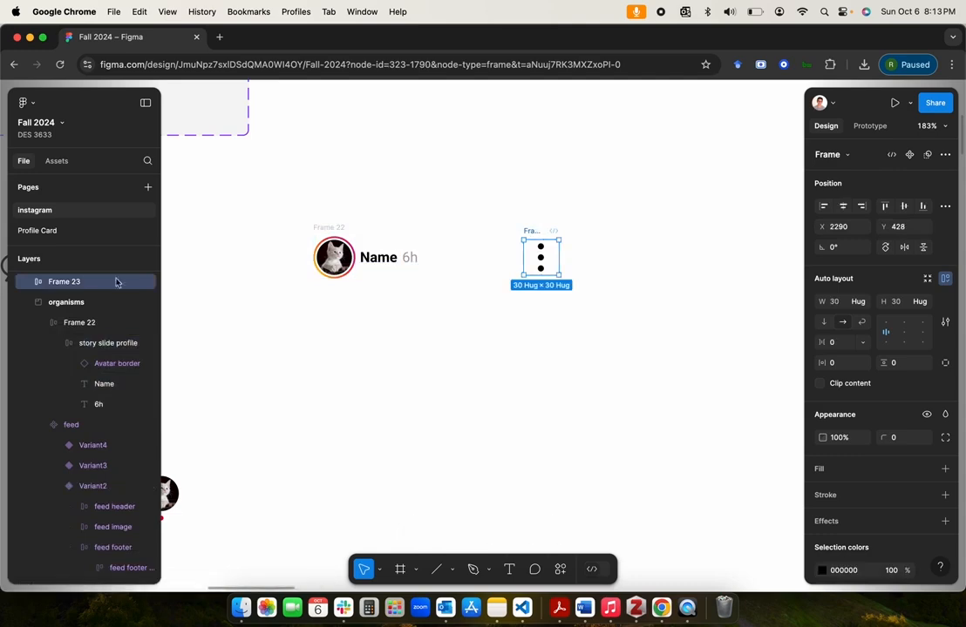
left_click(61, 287)
left_click_drag(61, 288, 72, 330)
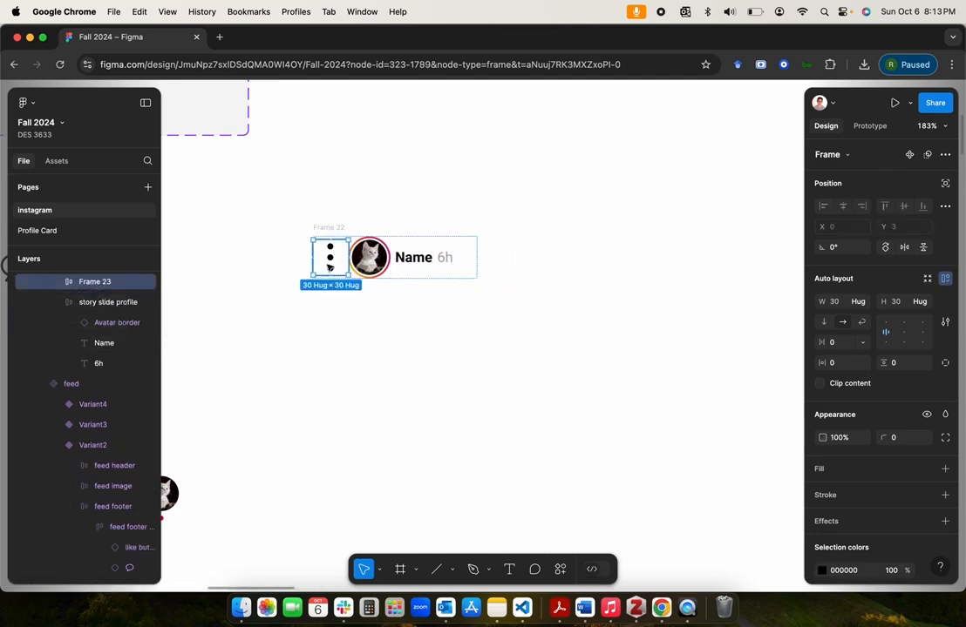
left_click_drag(330, 267, 388, 295)
Step: Rename the frame holding the illipses to "story header"
scroll(106, 276, "up", 2)
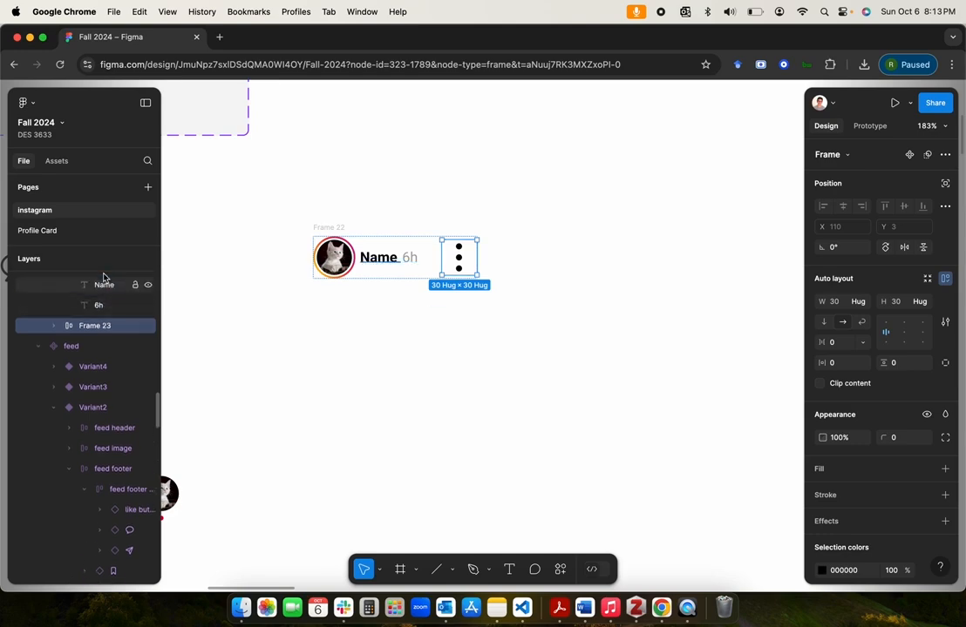
double_click(94, 327)
type("headr")
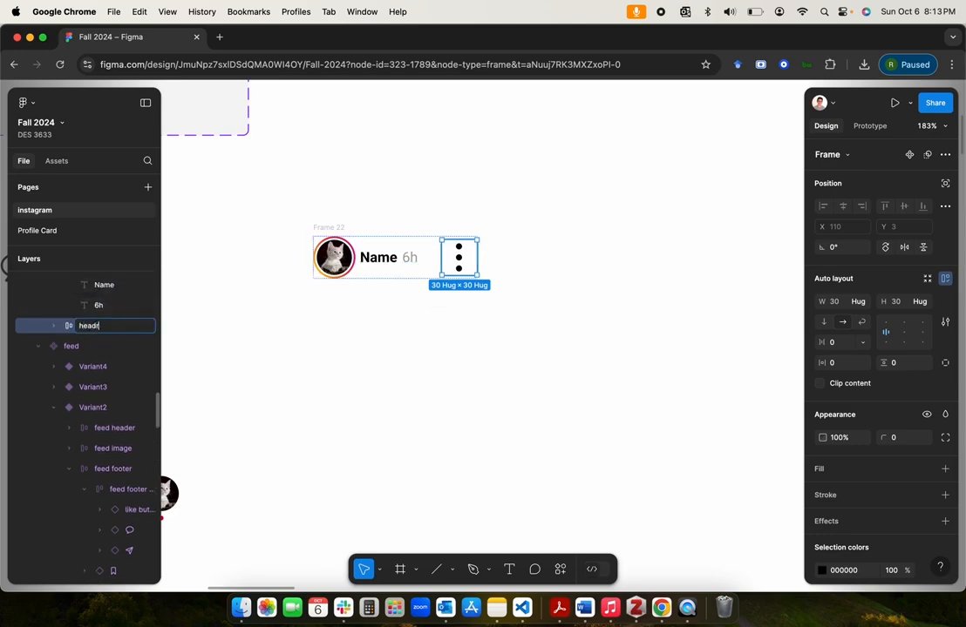
key("Return")
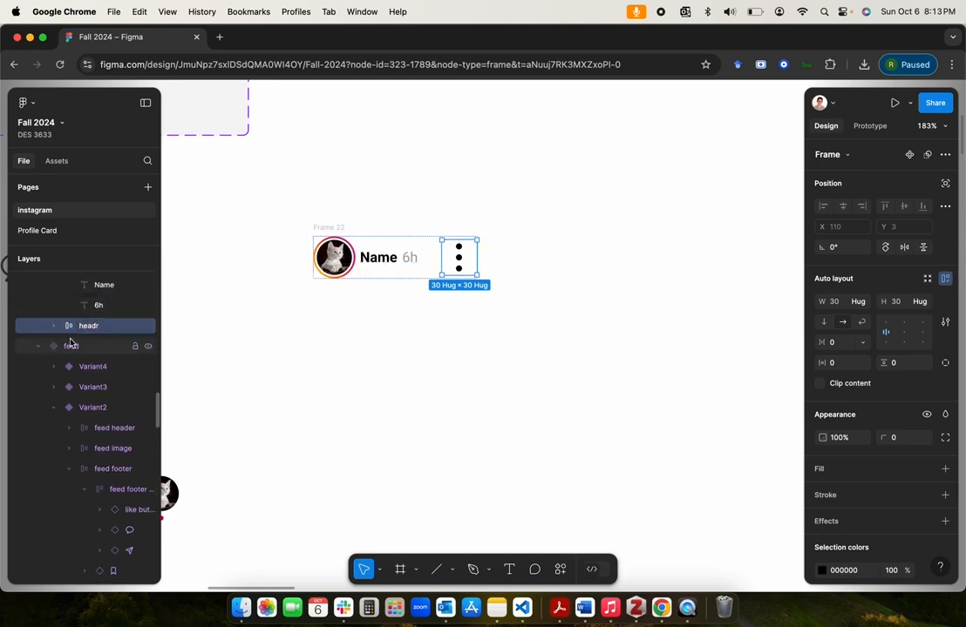
double_click(103, 327)
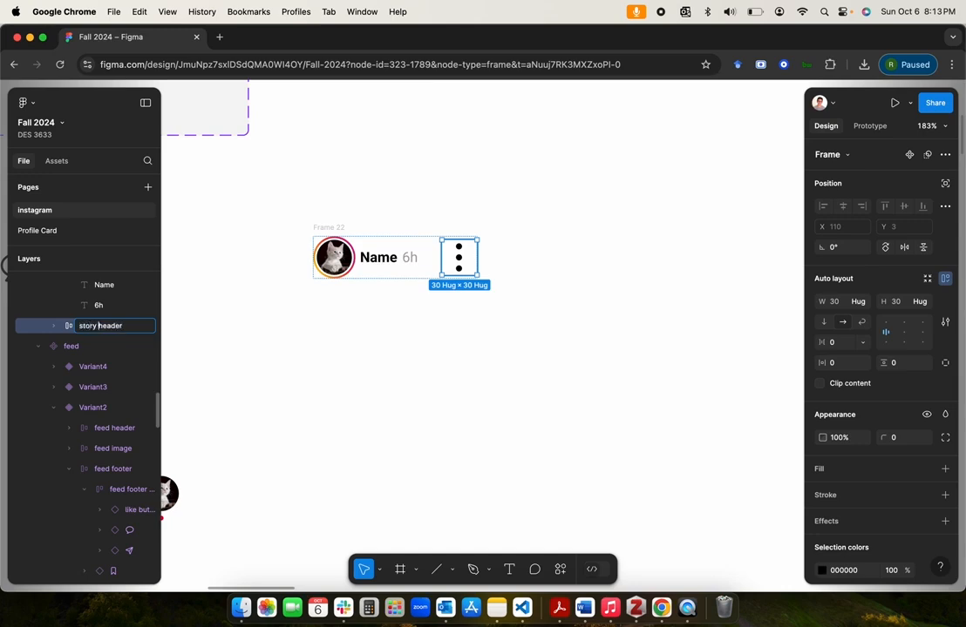
left_click(437, 346)
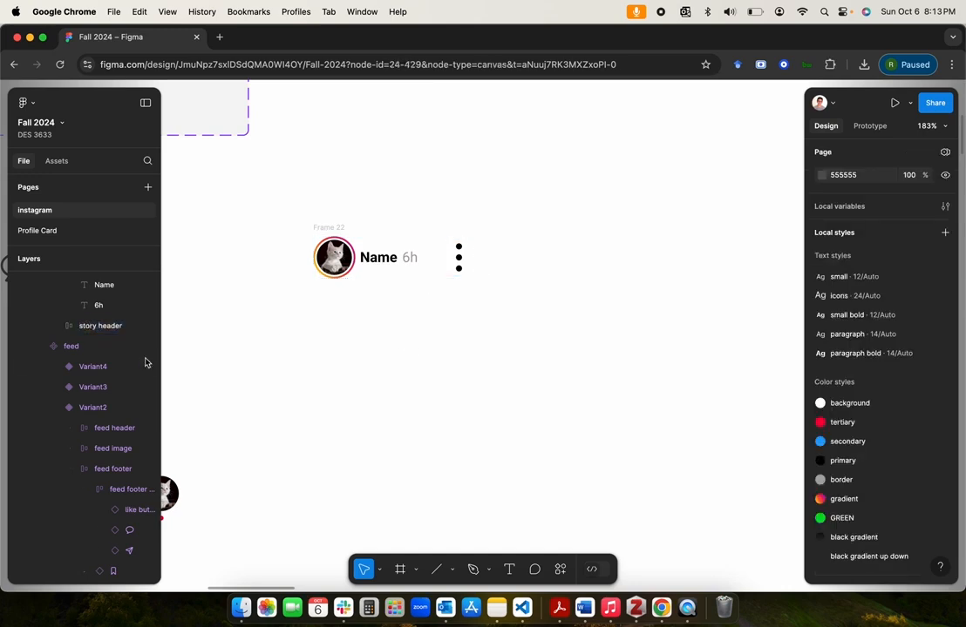
left_click(98, 330)
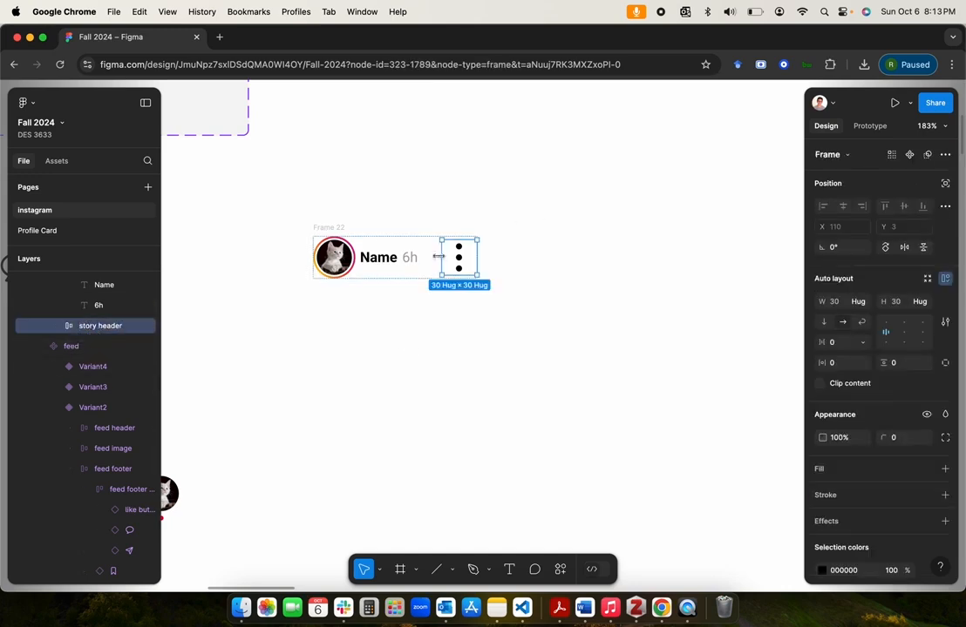
Step: Give Frame 22 a fixed width, widen it to about 251, and distribute its contents with centred alignment and Auto gap
left_click(335, 228)
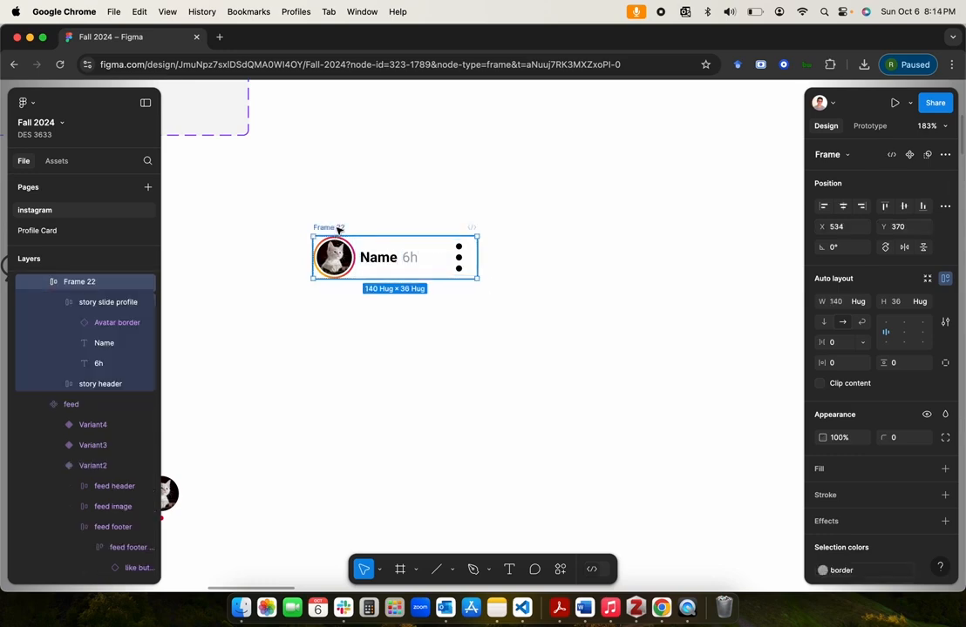
left_click(861, 302)
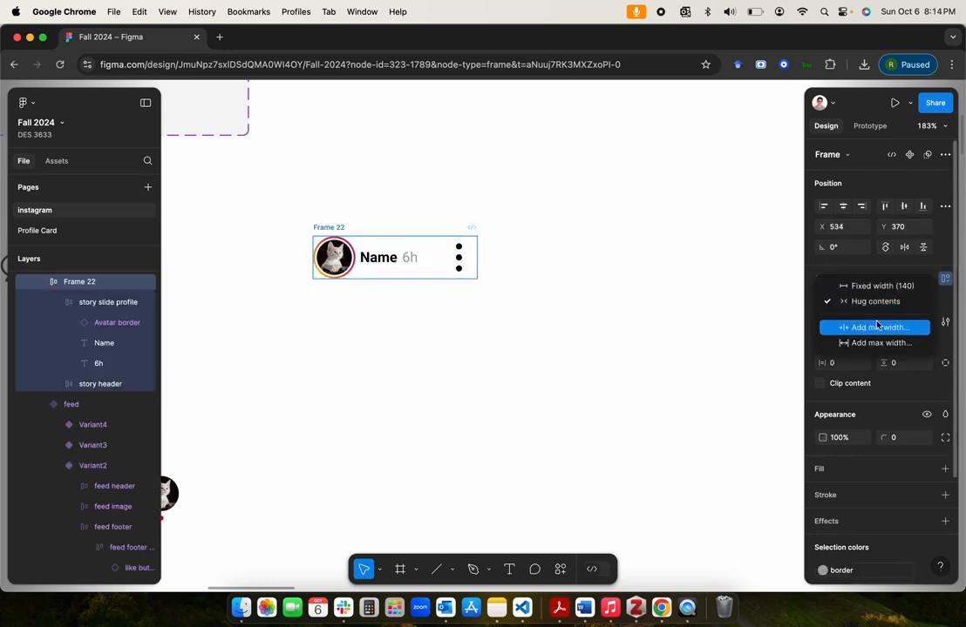
left_click(884, 289)
left_click_drag(476, 260, 607, 249)
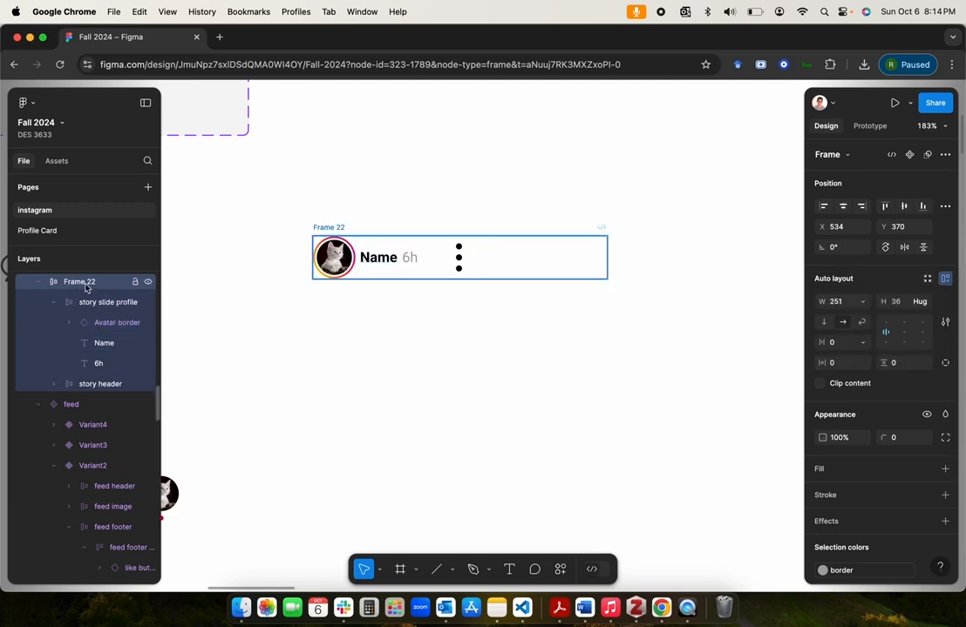
double_click(904, 334)
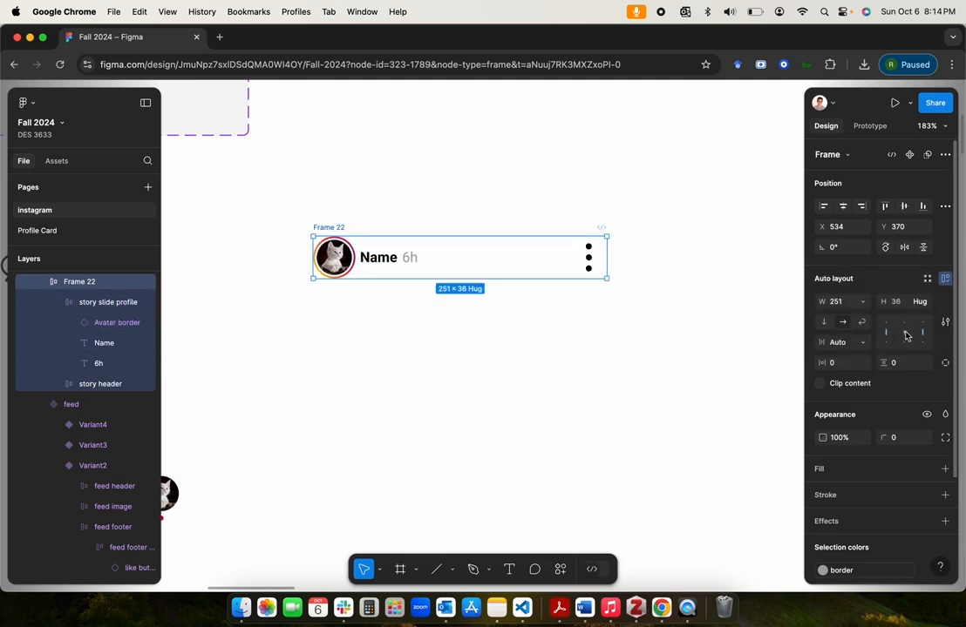
left_click(556, 336)
left_click(434, 248)
left_click(511, 268)
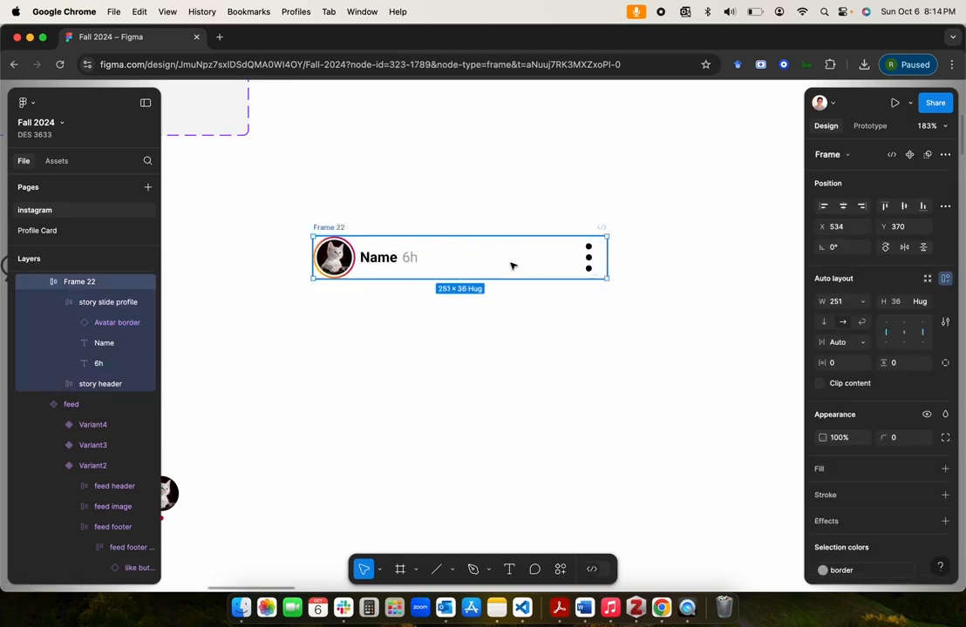
left_click(405, 314)
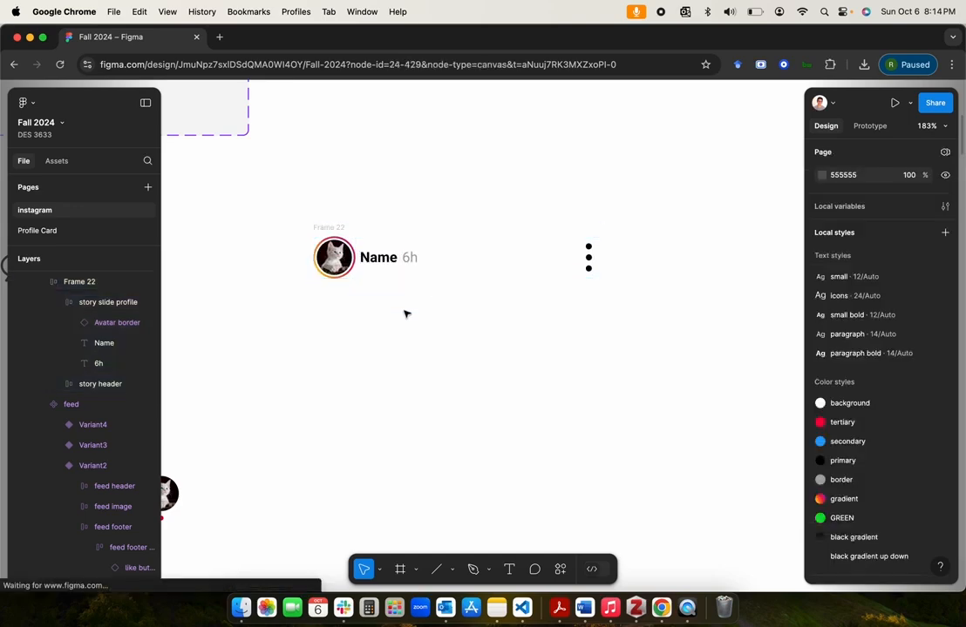
left_click(333, 231)
left_click(443, 366)
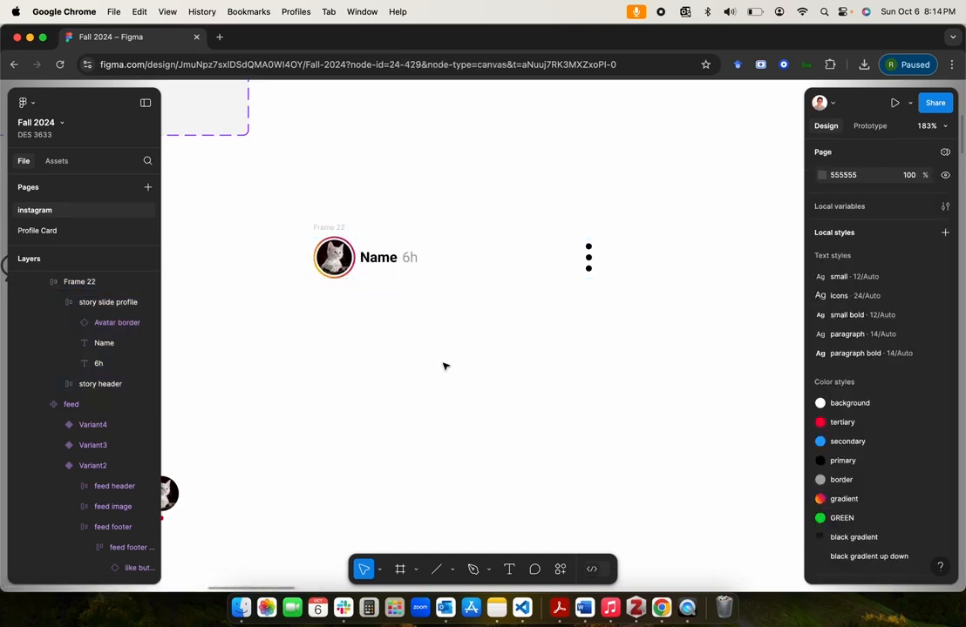
Step: Rename Frame 22 in organisms to "story slide header"
scroll(443, 366, "down", 5)
left_click(338, 224)
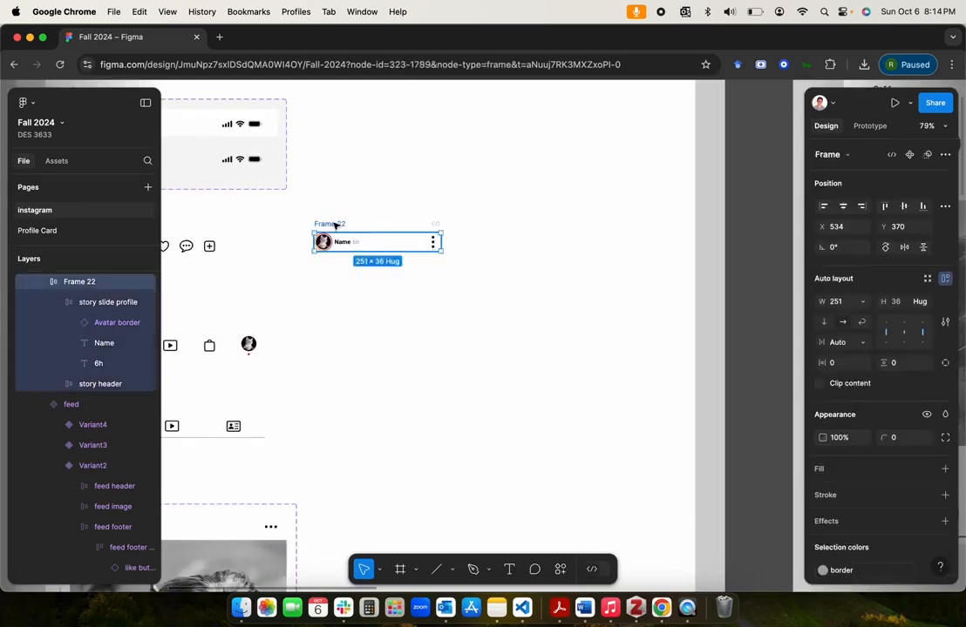
scroll(131, 300, "up", 1)
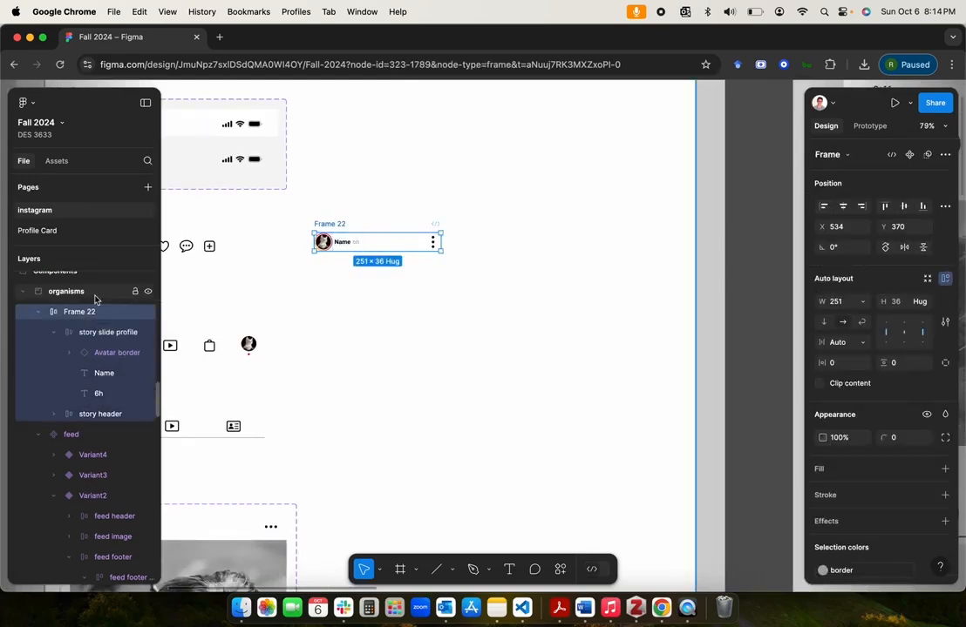
double_click(82, 315)
type("story ")
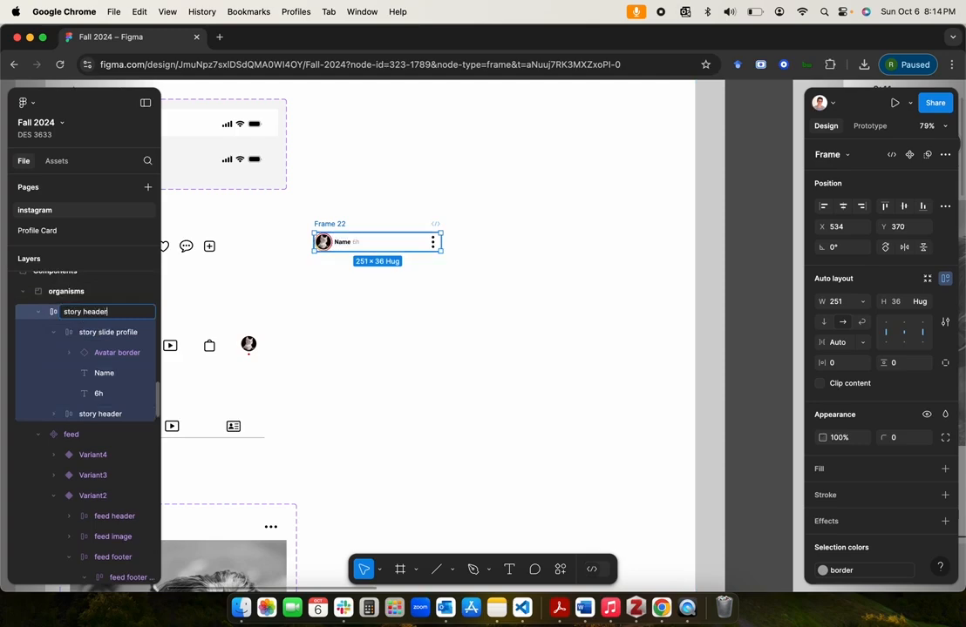
type("slide")
key("Return")
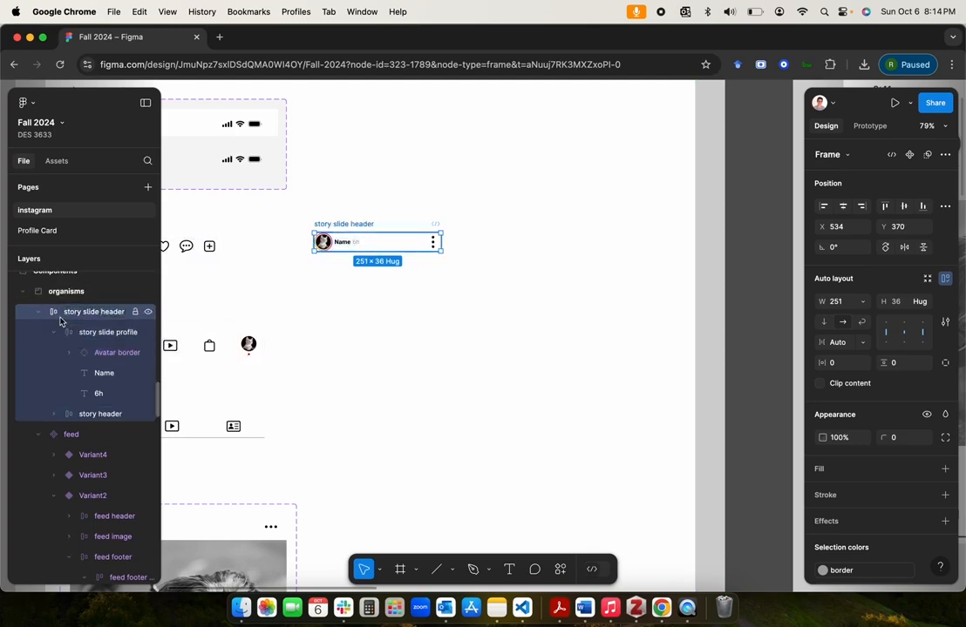
Step: Turn the story slide header frame into a component
scroll(420, 252, "up", 5)
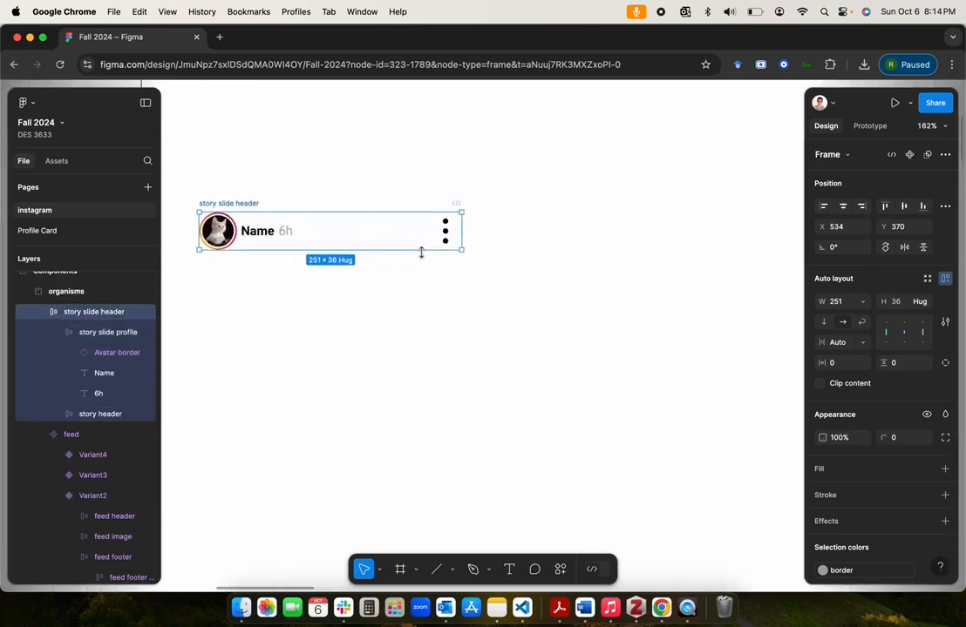
left_click(104, 373)
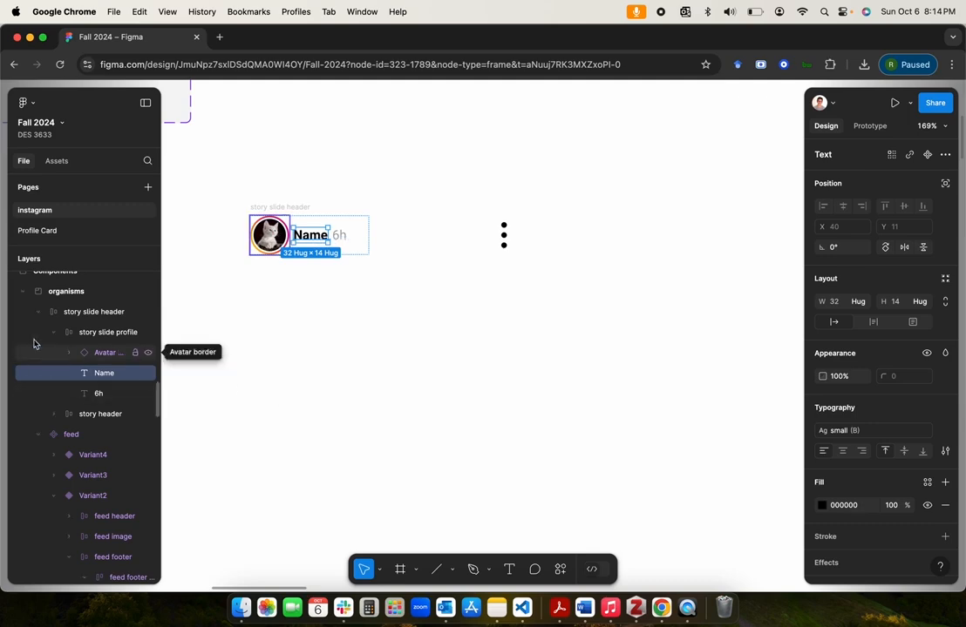
left_click(277, 208)
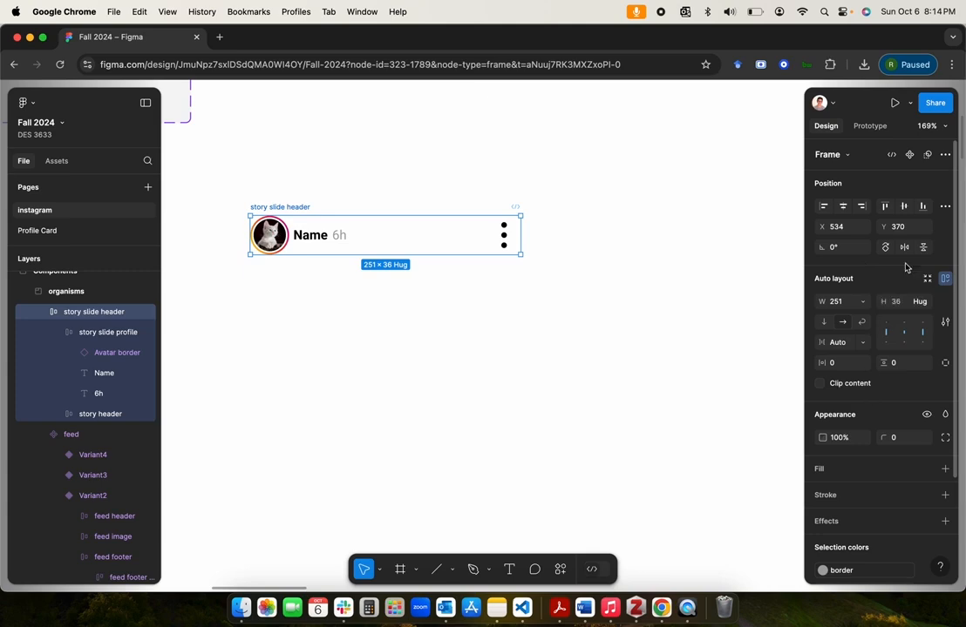
left_click(909, 155)
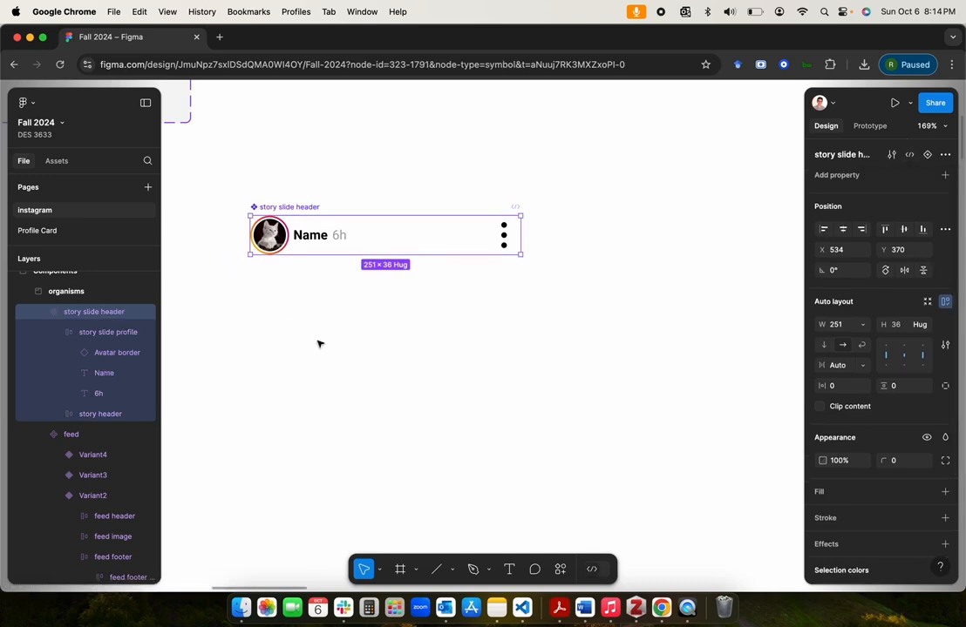
Step: Create a text component property called "change name" with the value Name for the header's Name text layer
left_click(97, 373)
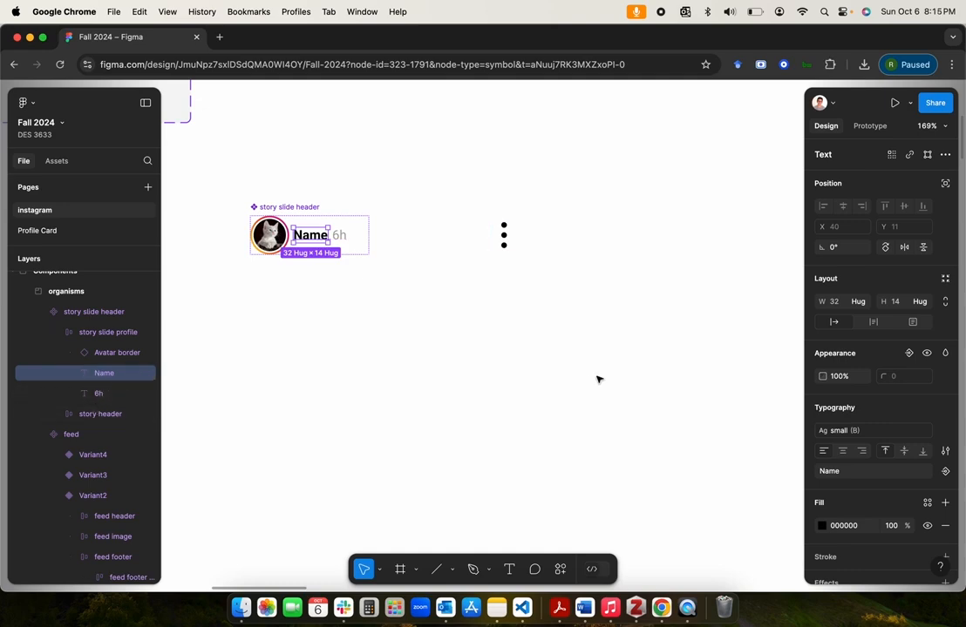
scroll(826, 391, "down", 3)
scroll(825, 391, "down", 1)
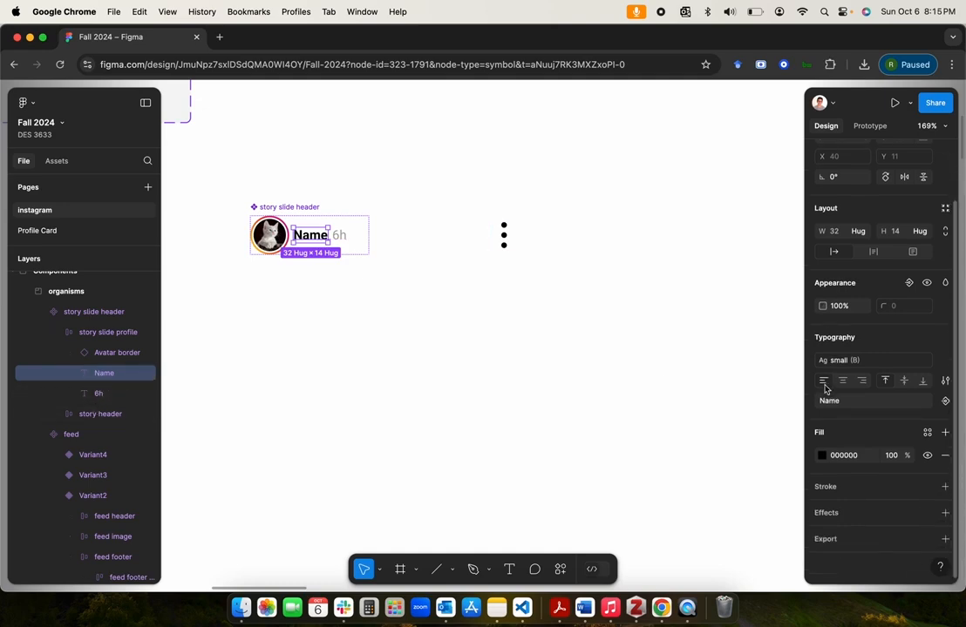
left_click(944, 403)
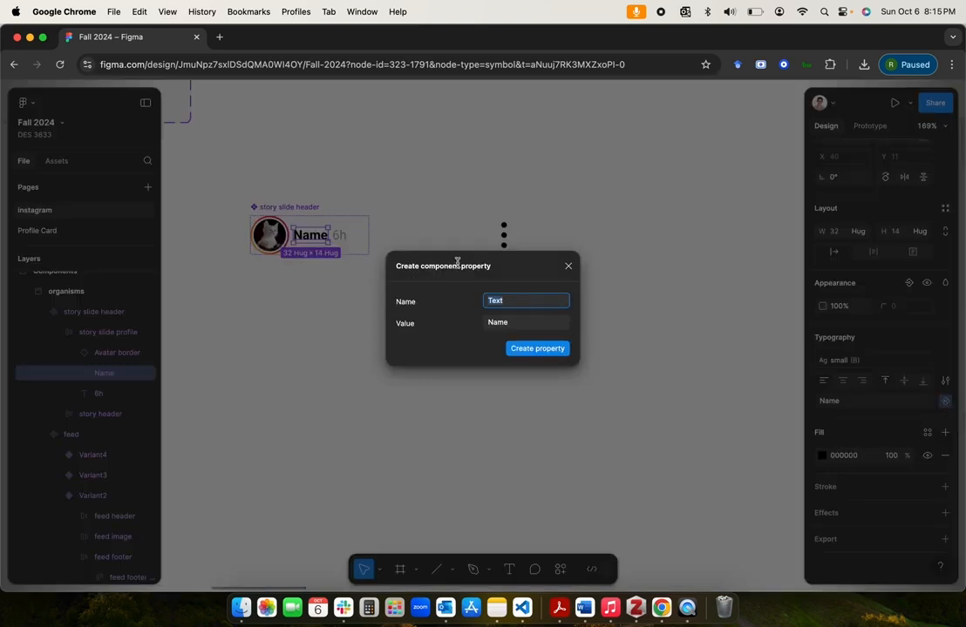
left_click(510, 322)
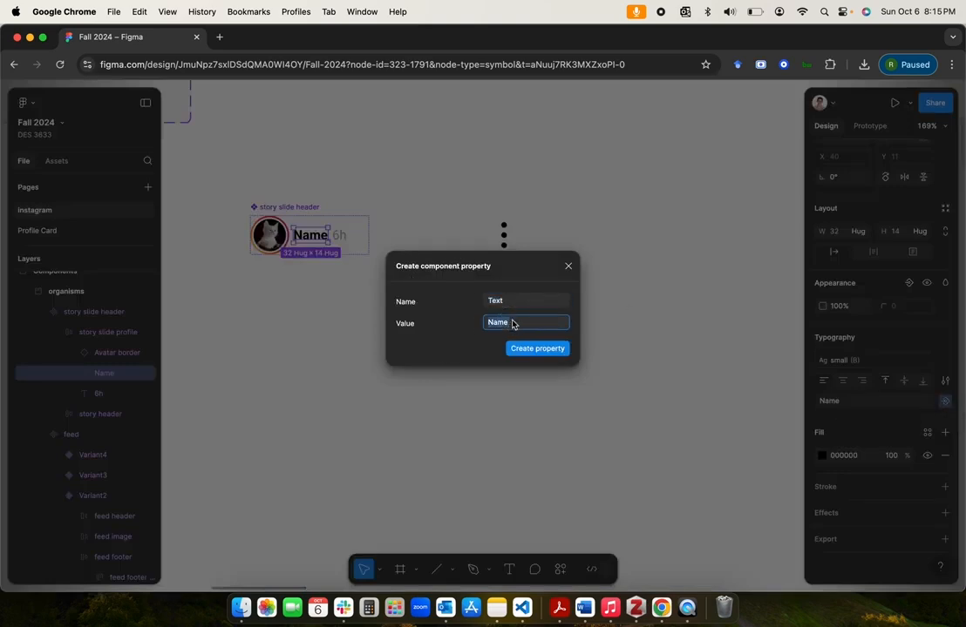
key("Left")
left_click(512, 302)
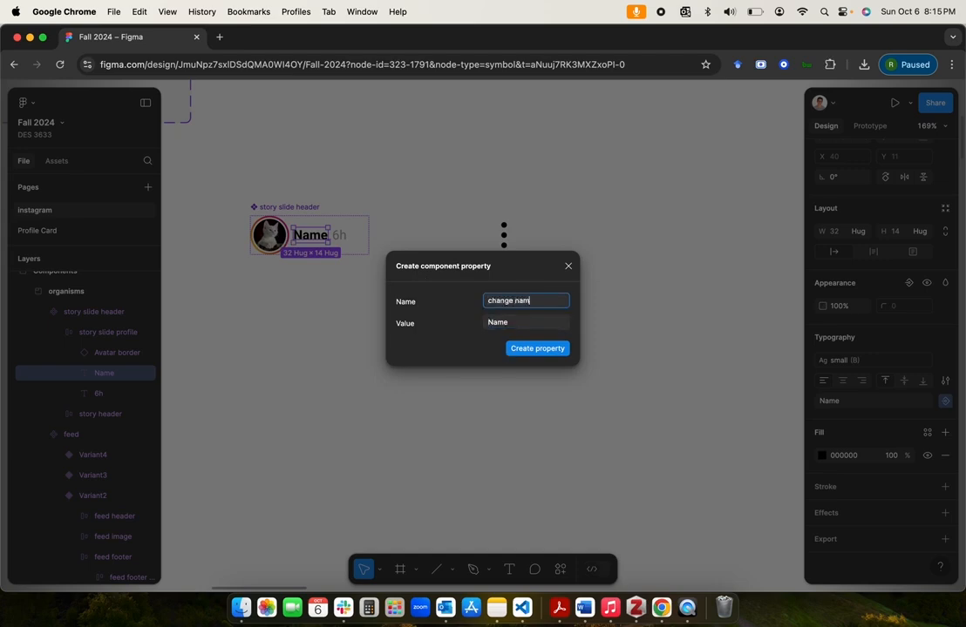
left_click(538, 348)
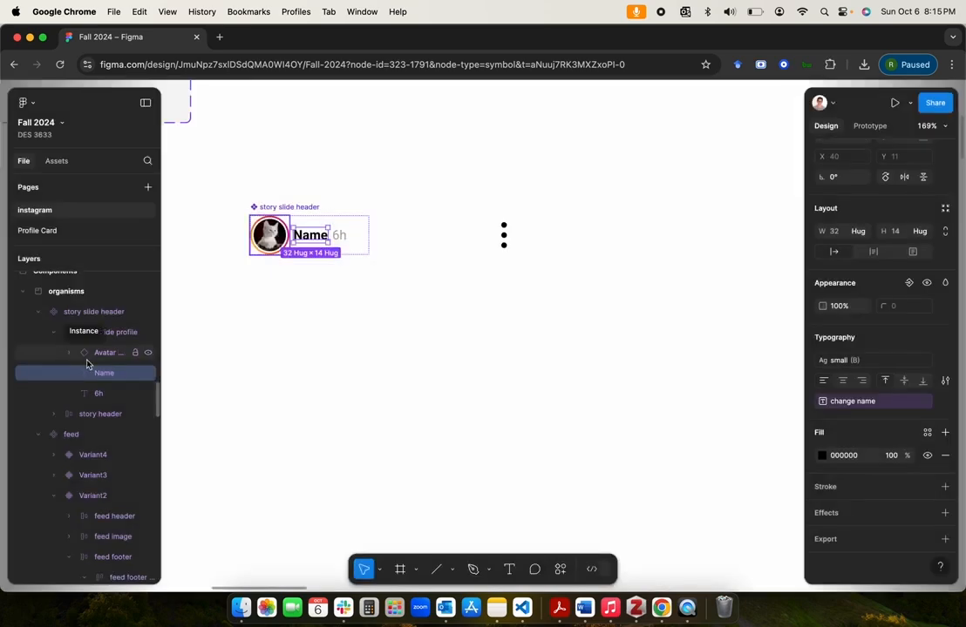
Step: Create a text component property called "change hr" with the value 0h for the header's 6h text layer
left_click(95, 393)
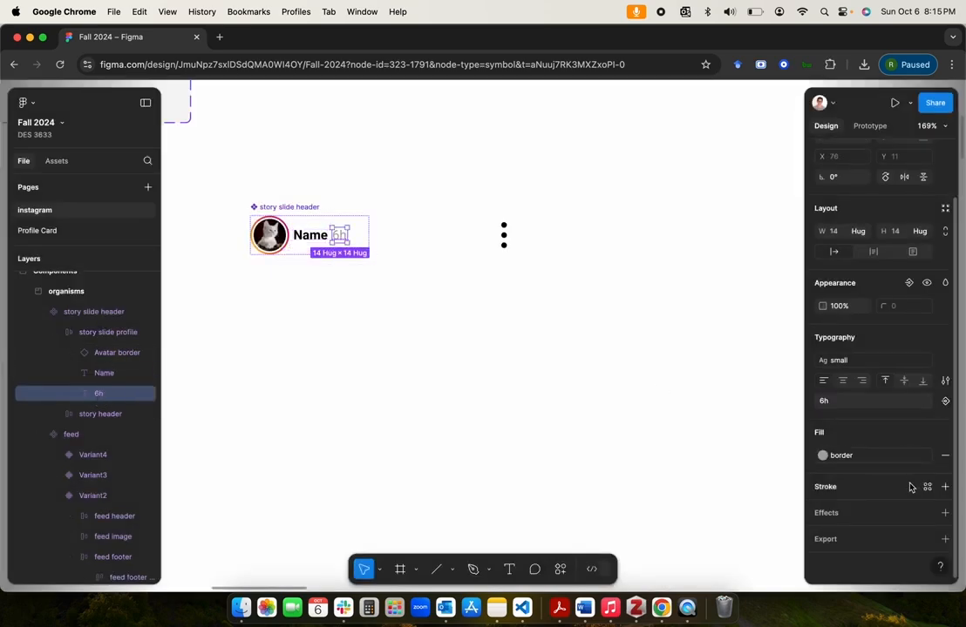
left_click(944, 401)
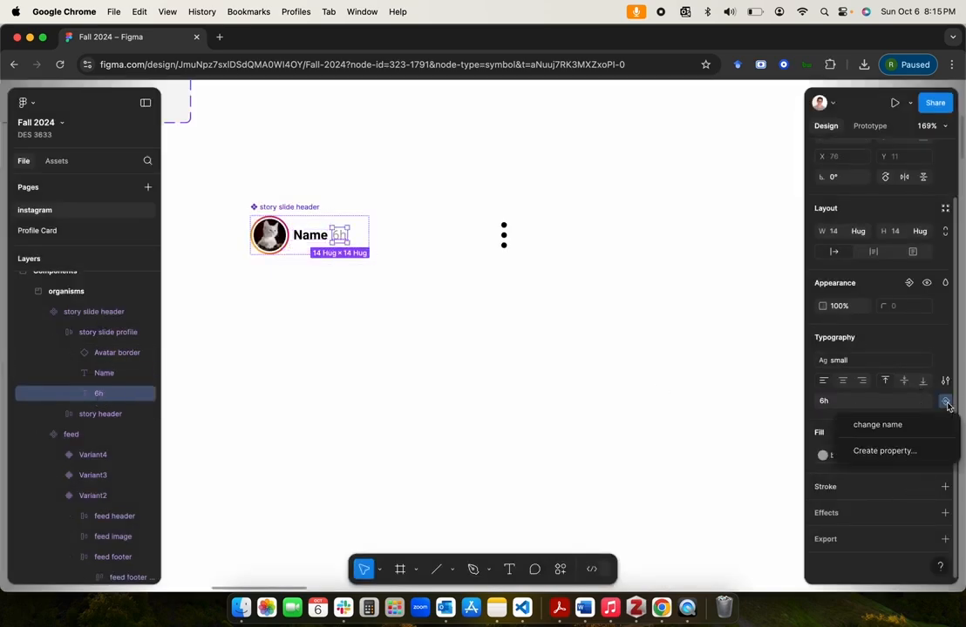
left_click(888, 451)
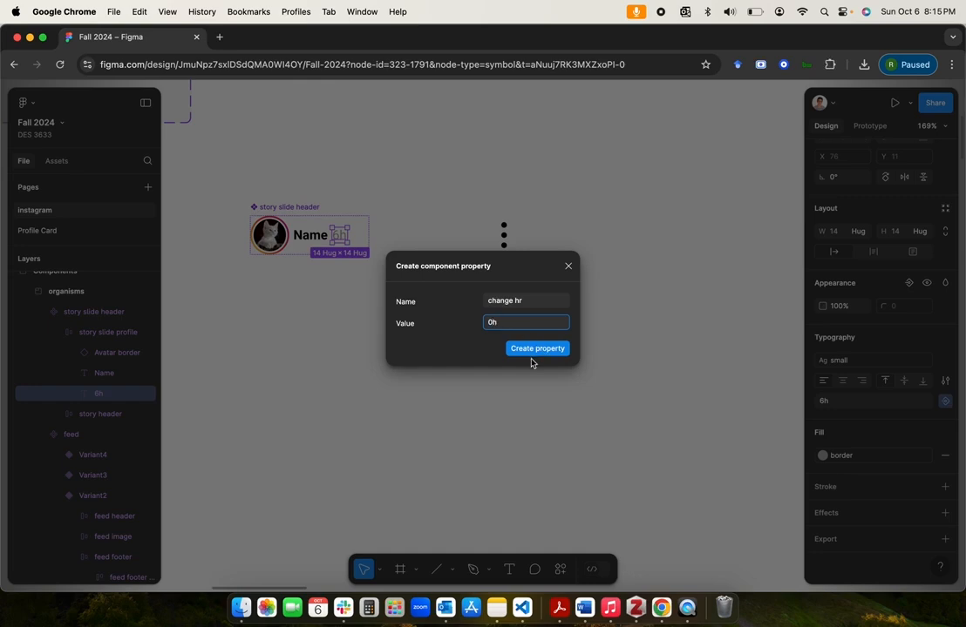
left_click(531, 352)
left_click(424, 330)
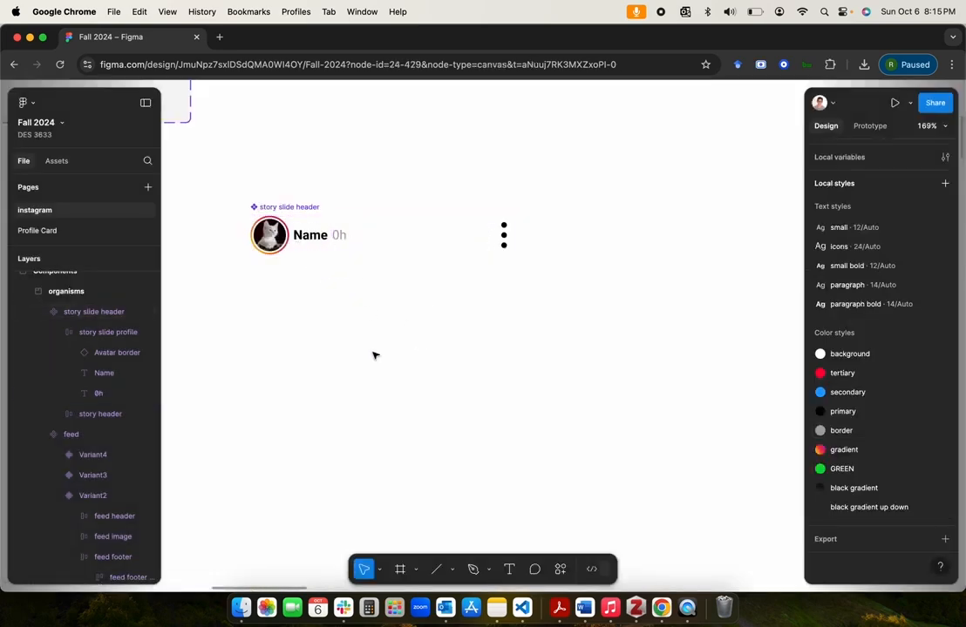
Step: Move the story slide header component to the upper part of the organisms frame beside the status bar, deleting the extra copy
left_click(300, 209)
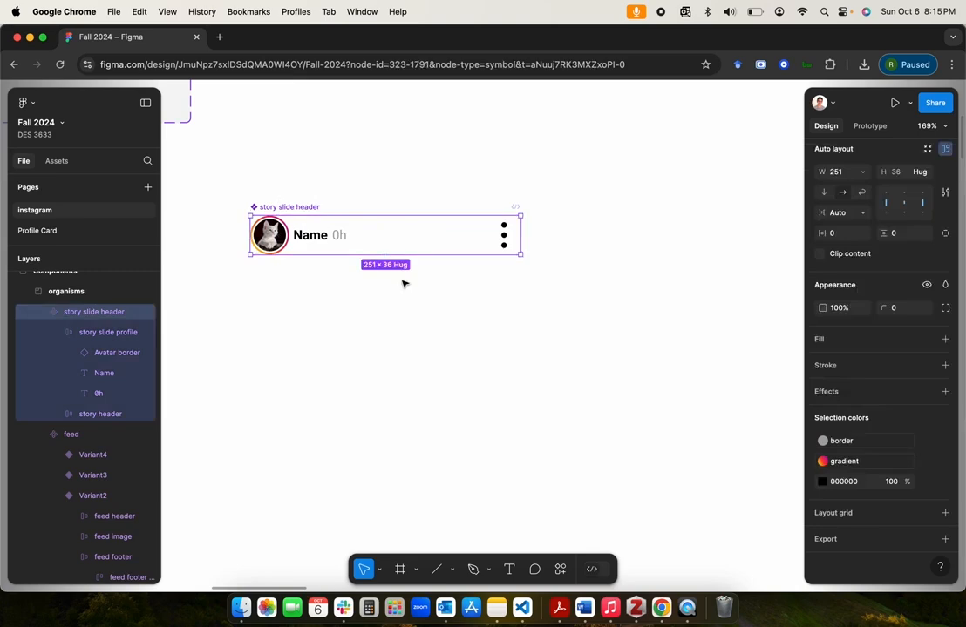
left_click(424, 365)
scroll(424, 366, "down", 6)
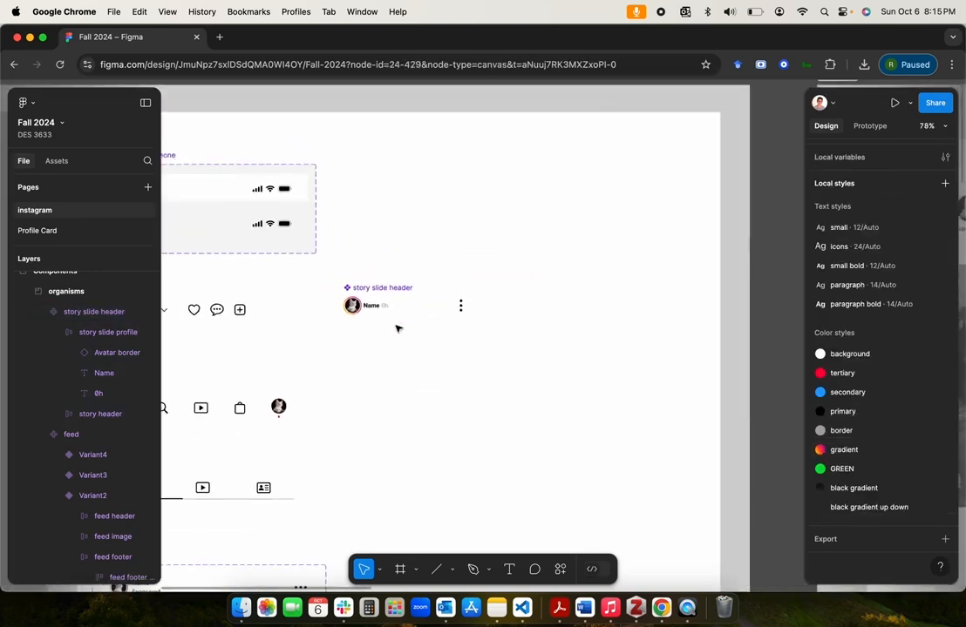
left_click_drag(385, 290, 405, 248)
left_click(383, 174)
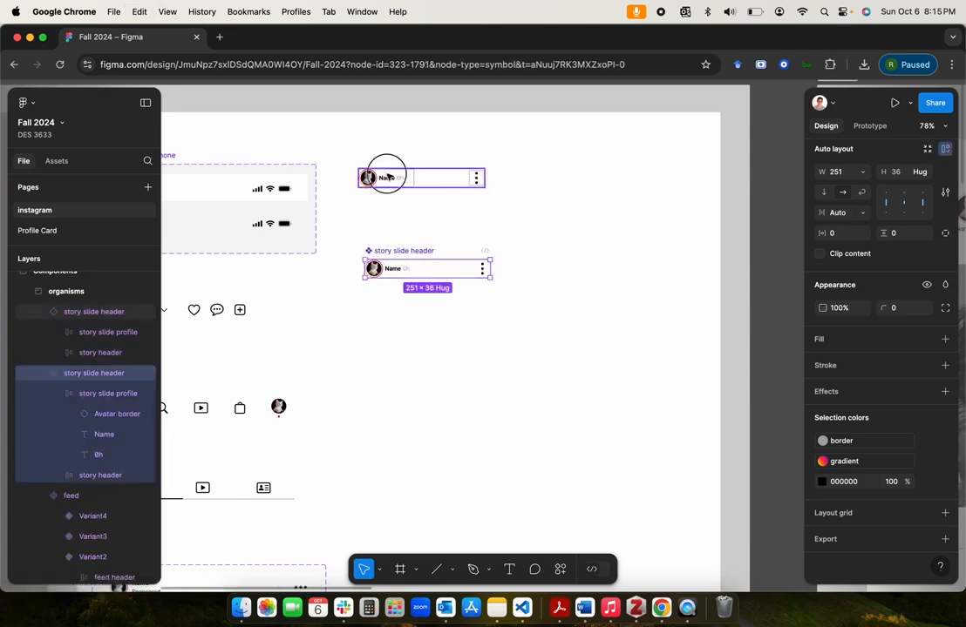
key("Delete")
left_click_drag(394, 253, 382, 165)
Step: Paste an instance of the story slide header into the kitten feed Template
scroll(464, 272, "right", 5)
scroll(463, 273, "down", 5)
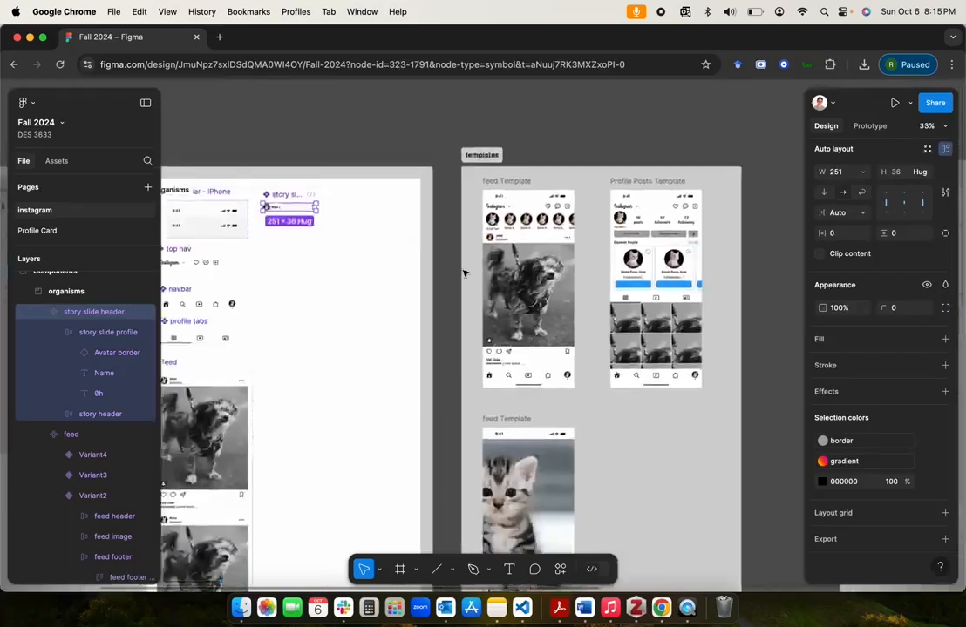
scroll(464, 272, "down", 5)
scroll(464, 272, "right", 5)
left_click(313, 255)
key("super+v")
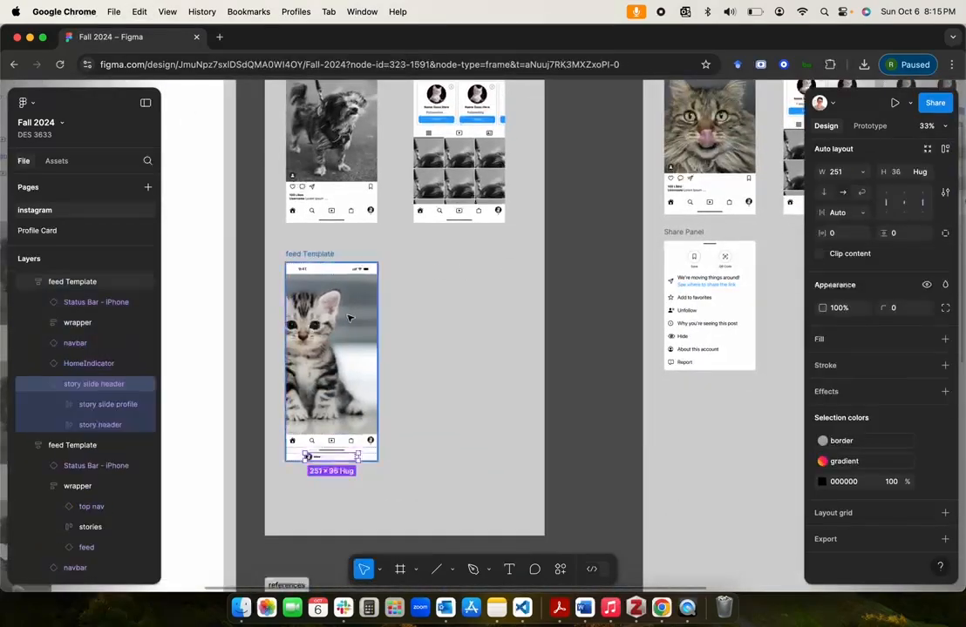
Step: Move the story slide header instance up below the status bar and nest it inside the kitten template's wrapper
scroll(338, 473, "up", 2)
left_click_drag(338, 473, 324, 263)
scroll(317, 441, "up", 3)
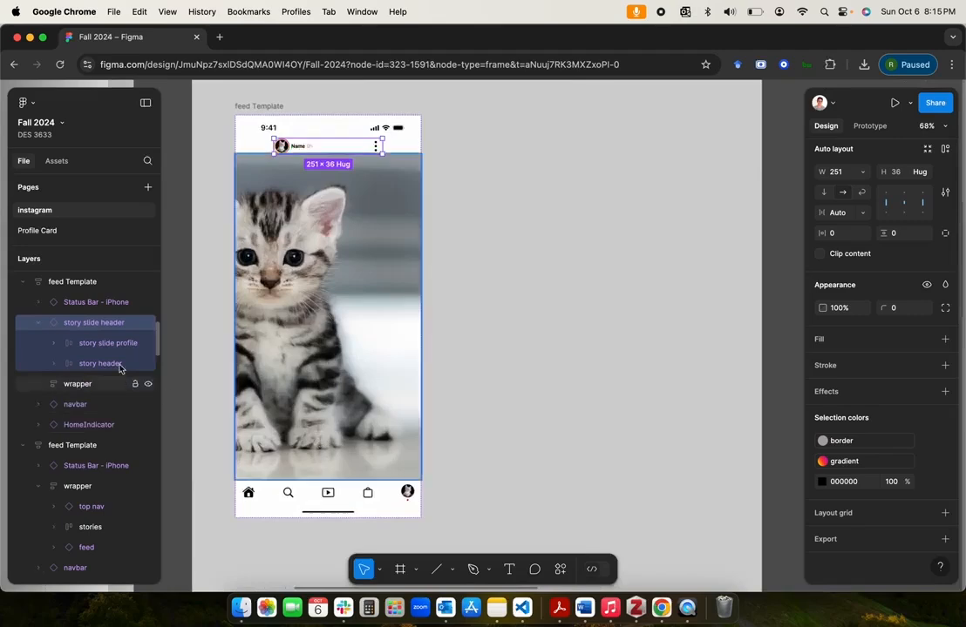
left_click(40, 325)
left_click_drag(78, 325, 58, 359)
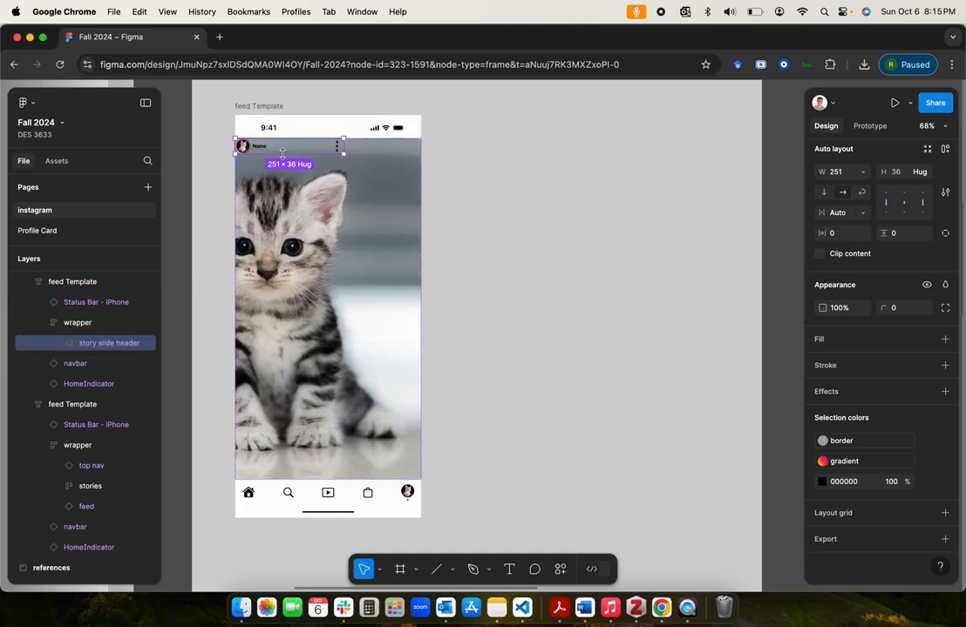
Step: Set the width of the story slide header instance in the wrapper to fill its container
scroll(322, 201, "up", 3)
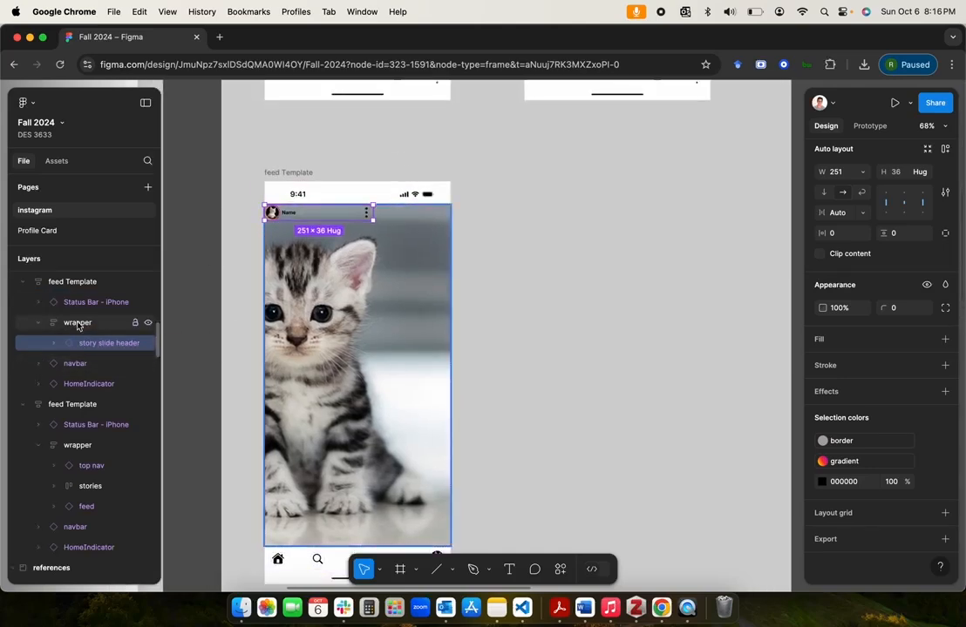
left_click(80, 324)
left_click(109, 344)
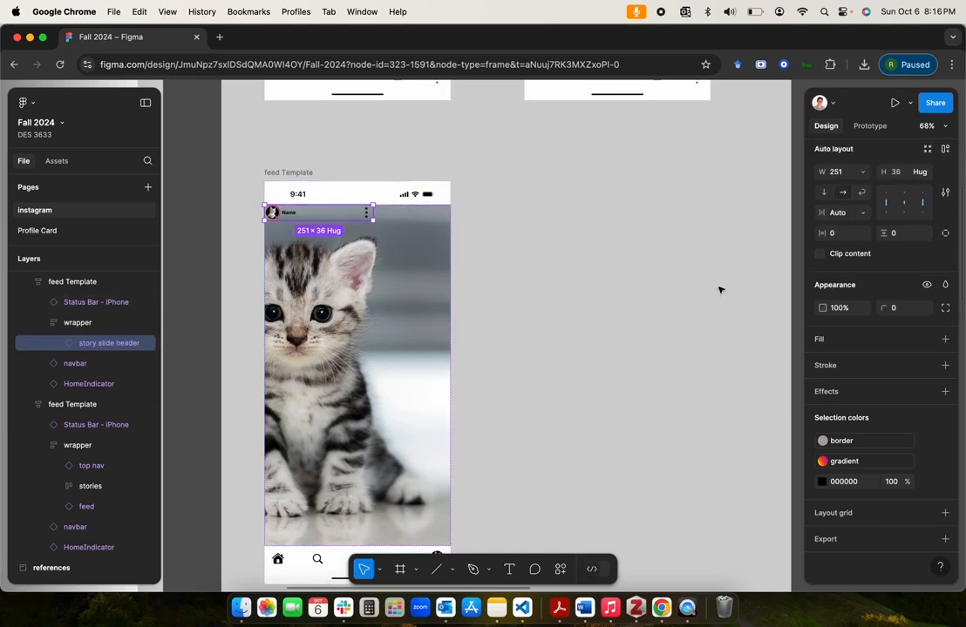
scroll(867, 247, "up", 2)
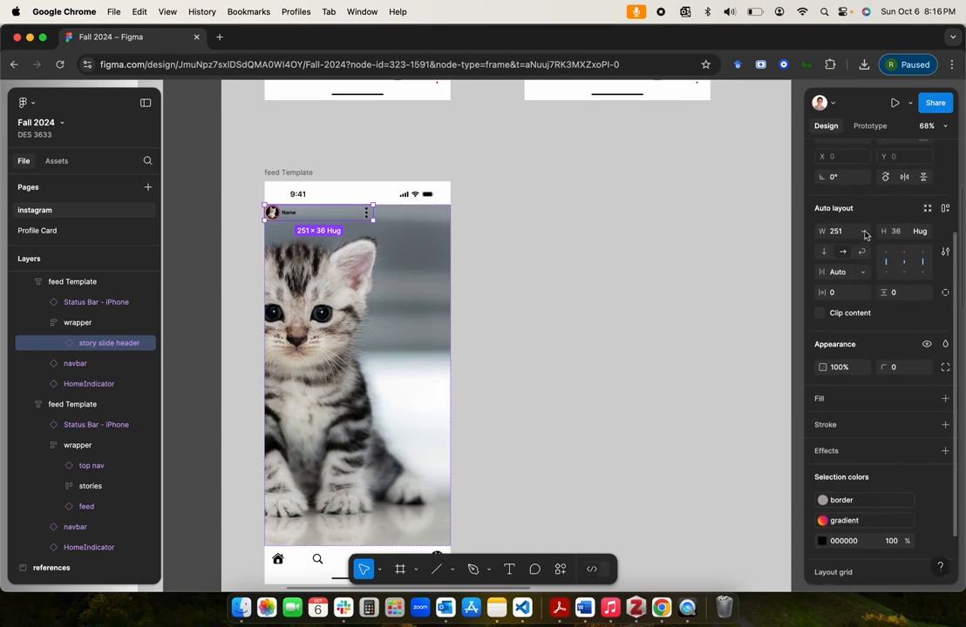
left_click(861, 231)
left_click(865, 261)
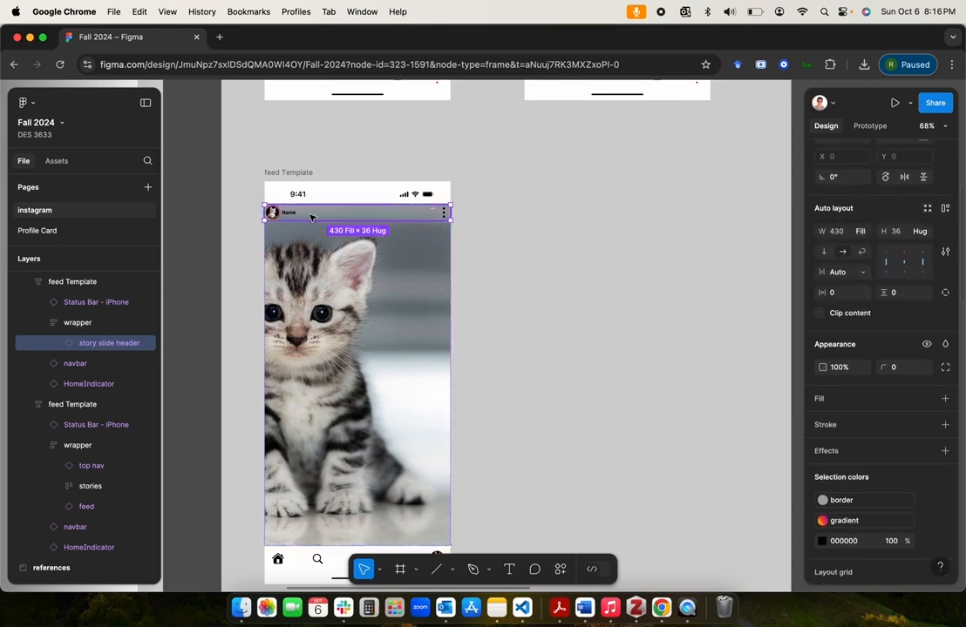
Step: Go to the story slide header's main component and set its horizontal padding to 16
right_click(338, 219)
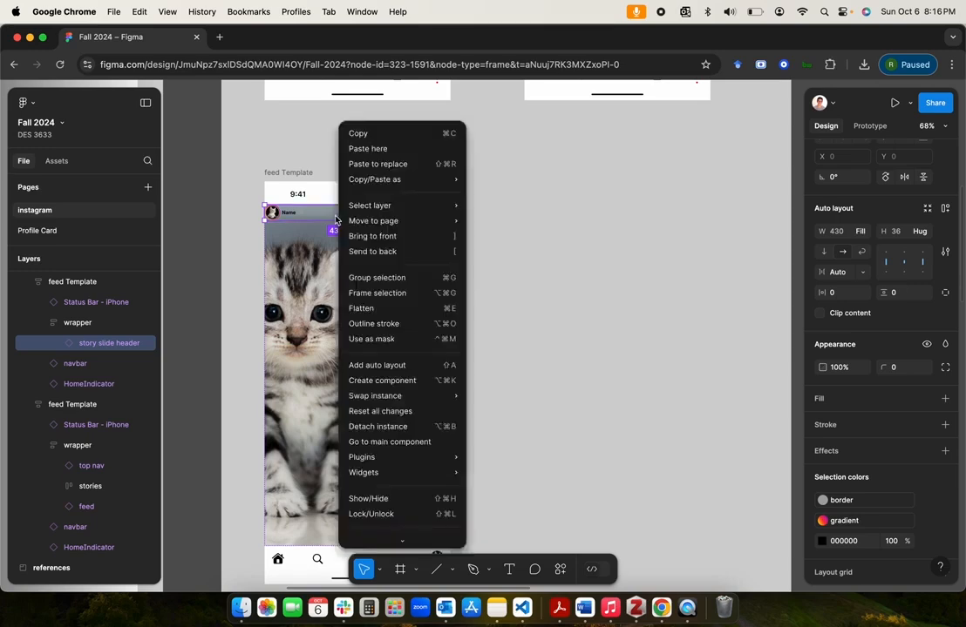
left_click(406, 442)
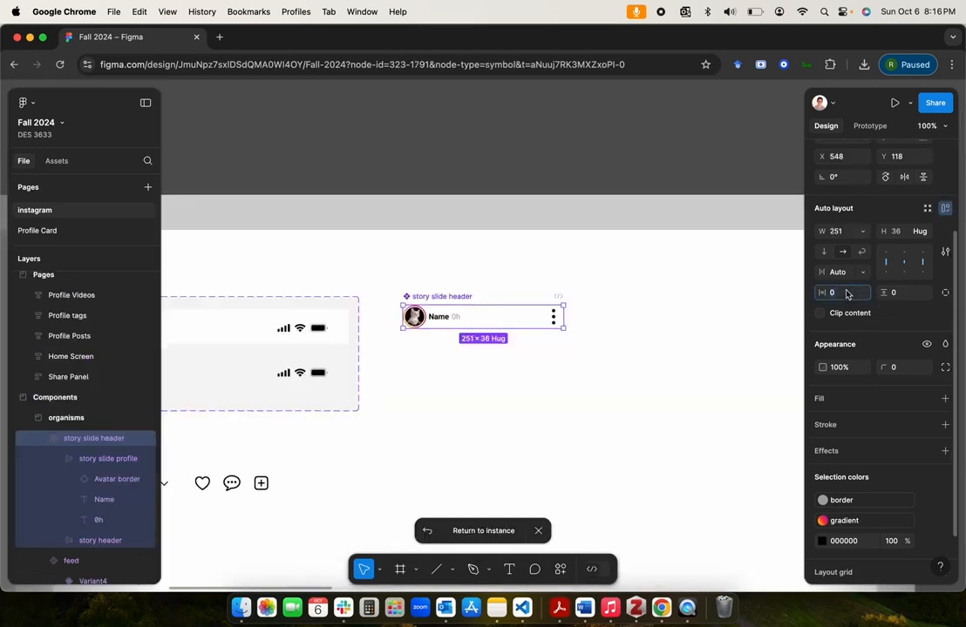
type("16")
key("Return")
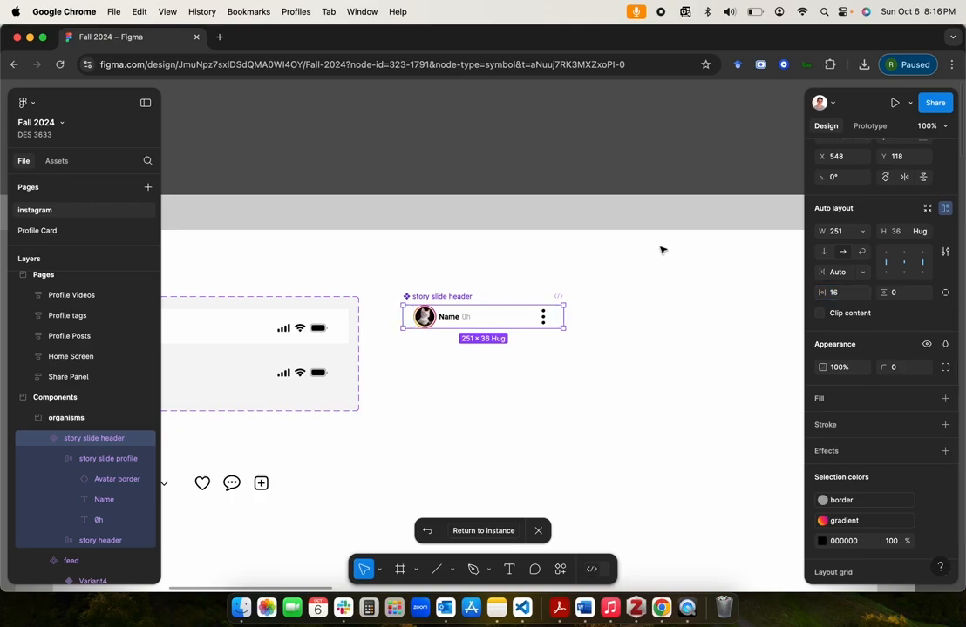
Step: Examine the story slide header's spacing in the kitten feed Template
left_click(648, 139)
scroll(649, 140, "down", 5)
scroll(648, 139, "right", 10)
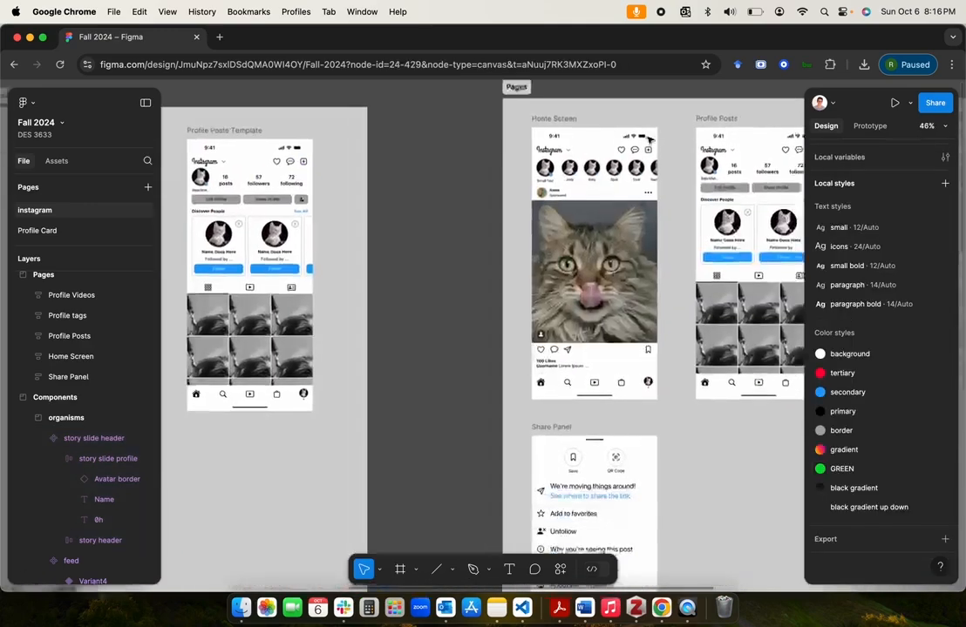
scroll(648, 140, "down", 3)
scroll(648, 140, "right", 5)
scroll(648, 139, "up", 4)
scroll(648, 139, "left", 6)
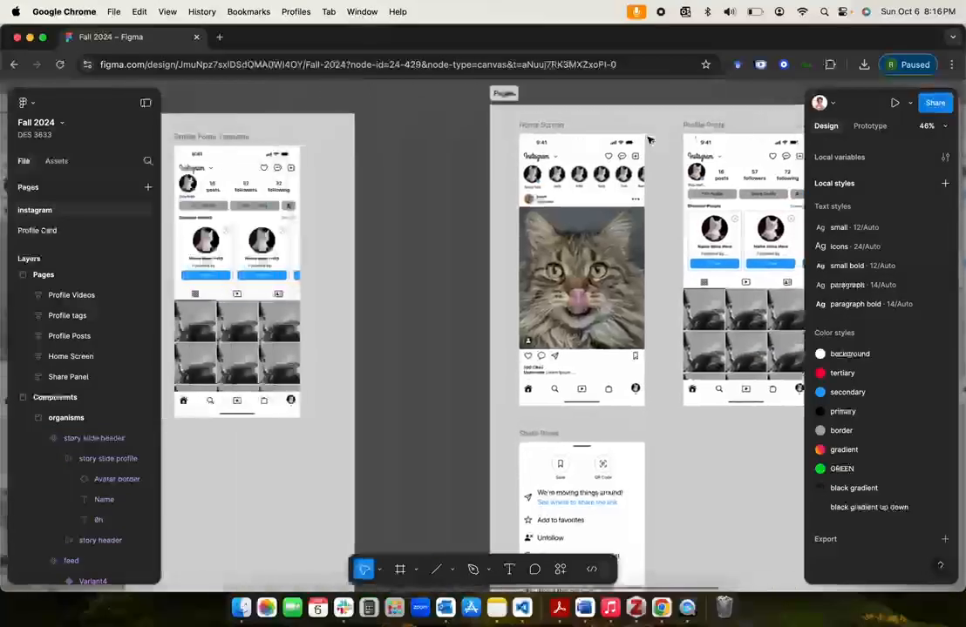
scroll(649, 139, "down", 6)
scroll(435, 280, "up", 8)
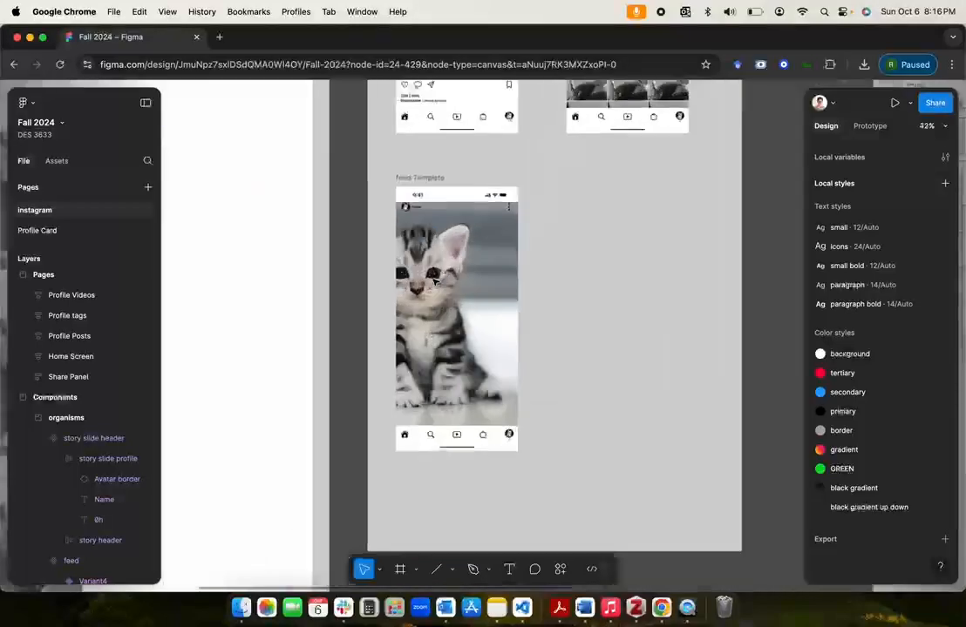
scroll(435, 280, "up", 5)
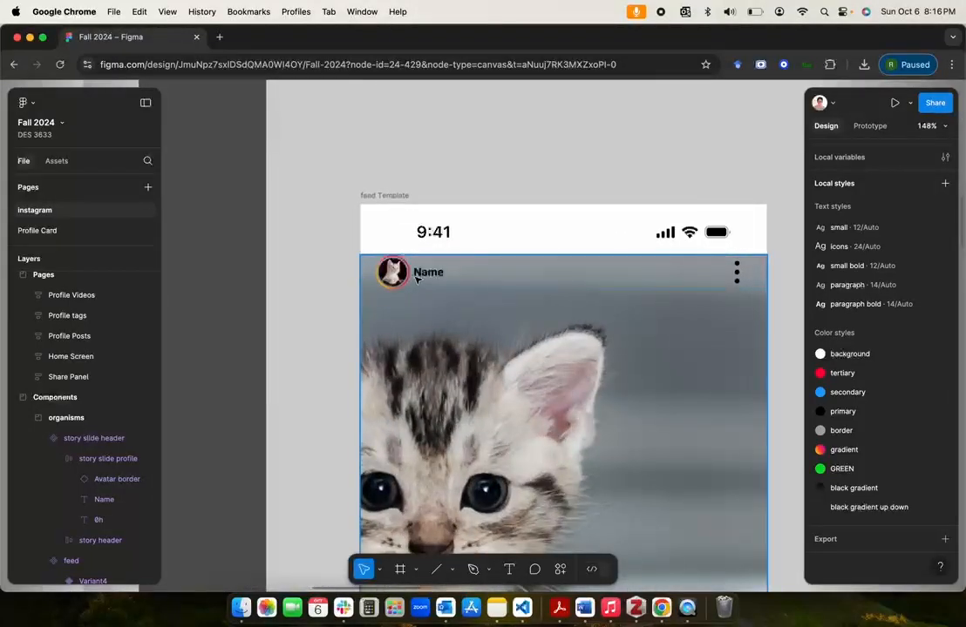
Step: Set the vertical padding of the main story slide header component to 8
scroll(418, 280, "down", 6)
scroll(417, 280, "left", 5)
scroll(417, 280, "up", 4)
scroll(417, 280, "down", 3)
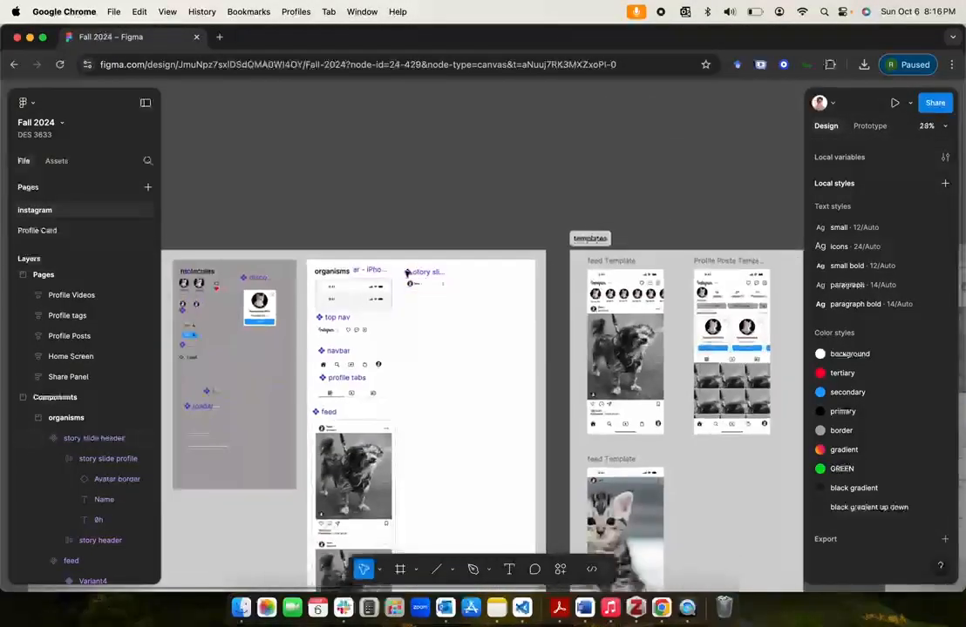
left_click(420, 272)
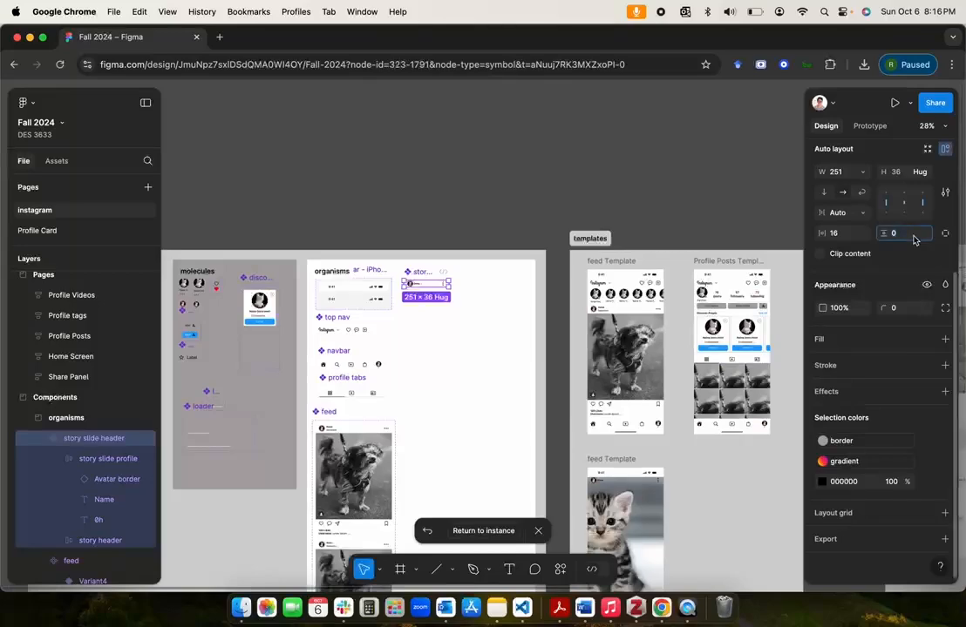
type("8")
key("Return")
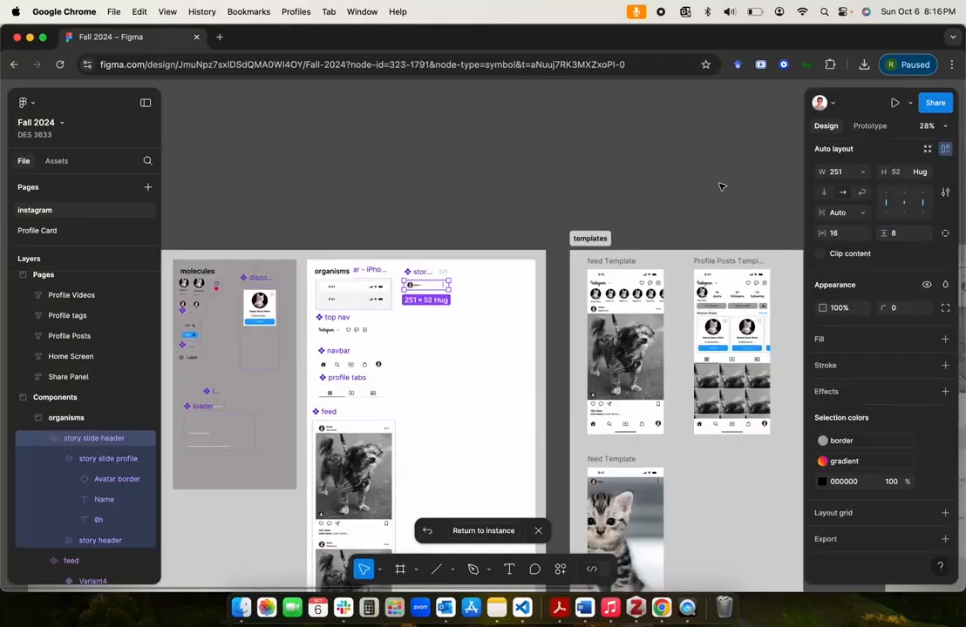
Step: Compare the header in the kitten feed Template with the kitten story screen in the references section
scroll(700, 426, "up", 3)
scroll(700, 425, "up", 3)
scroll(699, 425, "down", 5)
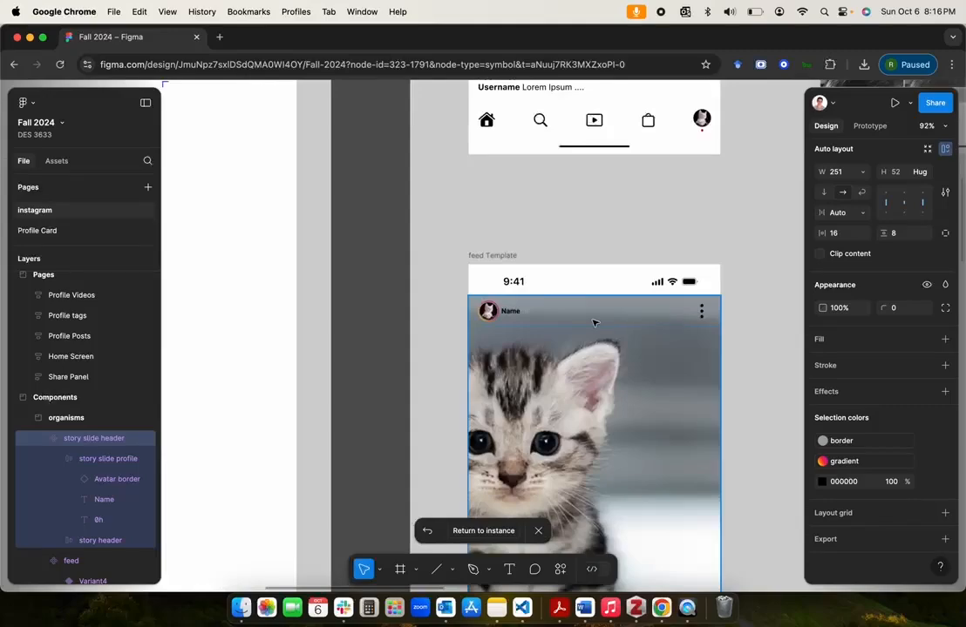
scroll(592, 323, "down", 3)
scroll(566, 320, "down", 3)
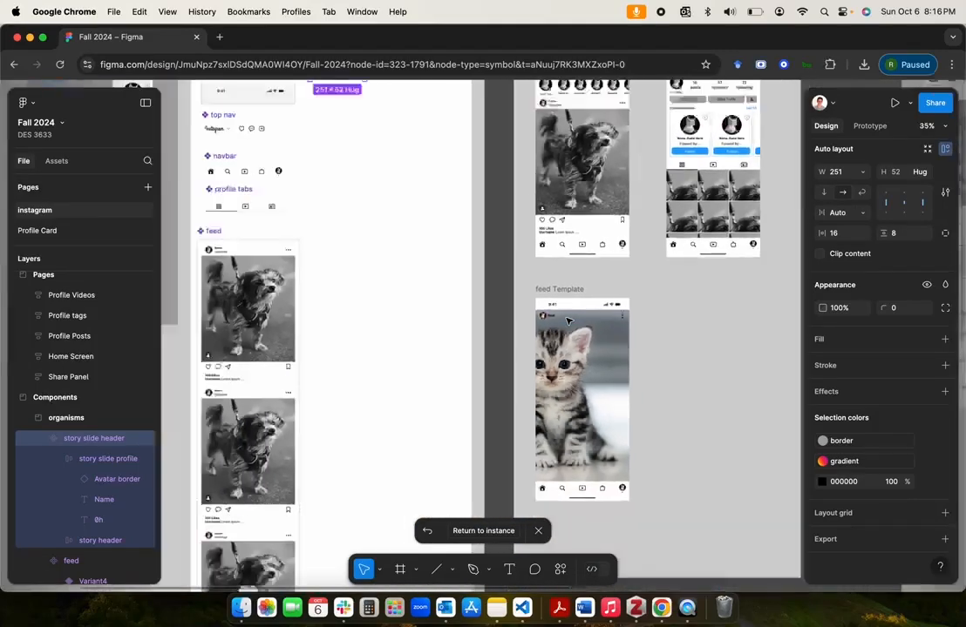
scroll(566, 321, "up", 3)
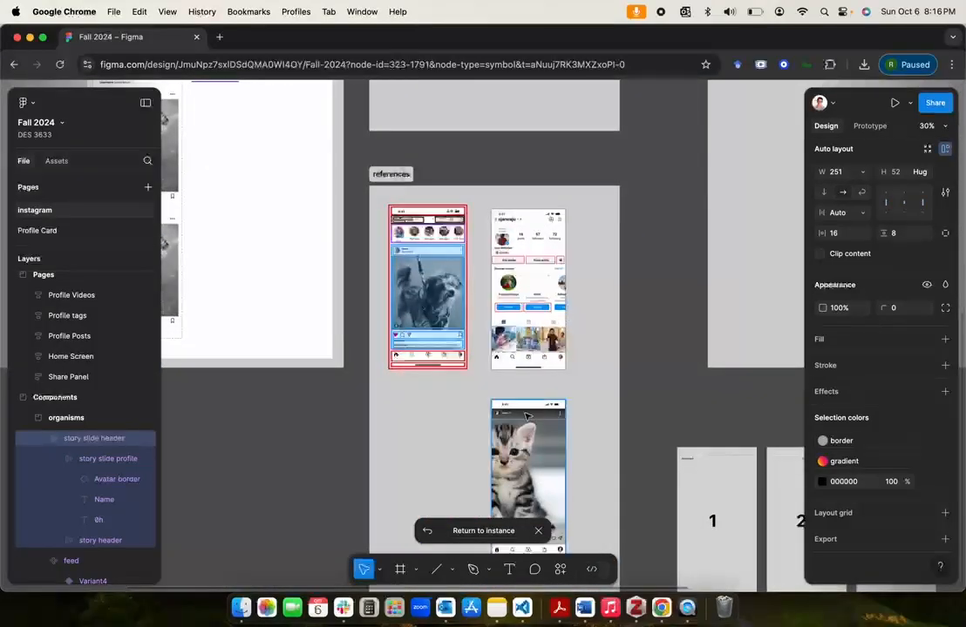
scroll(523, 416, "up", 5)
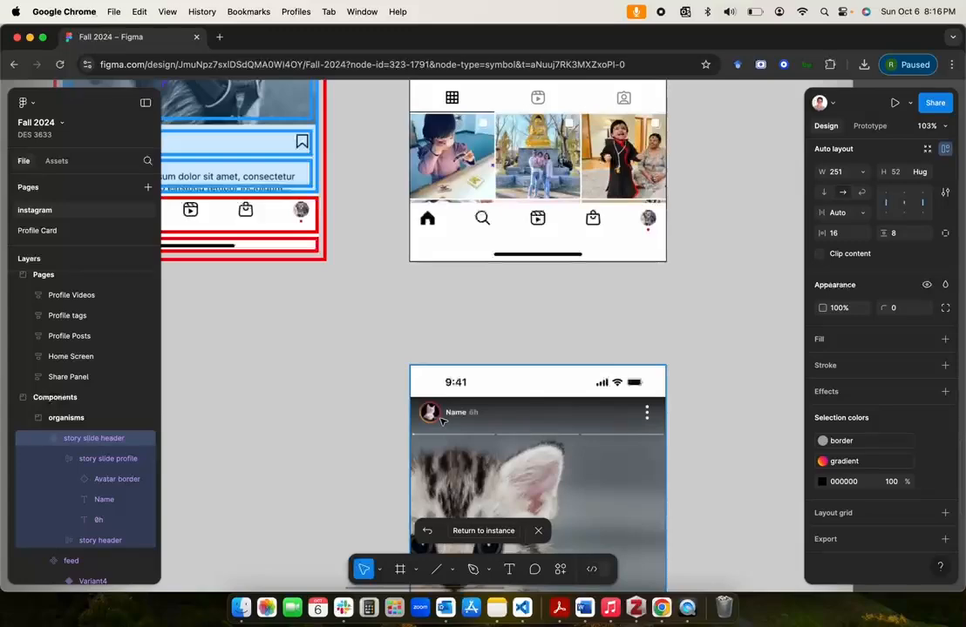
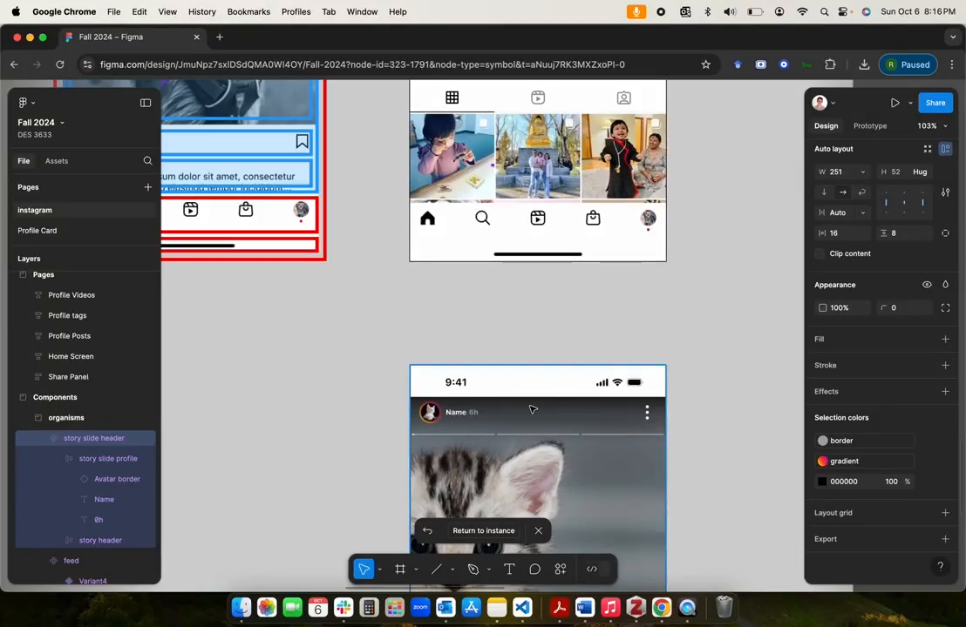
Step: Return to the story slide header's main component in the organisms section and examine its padding and layout
scroll(524, 414, "down", 3)
scroll(523, 414, "down", 7)
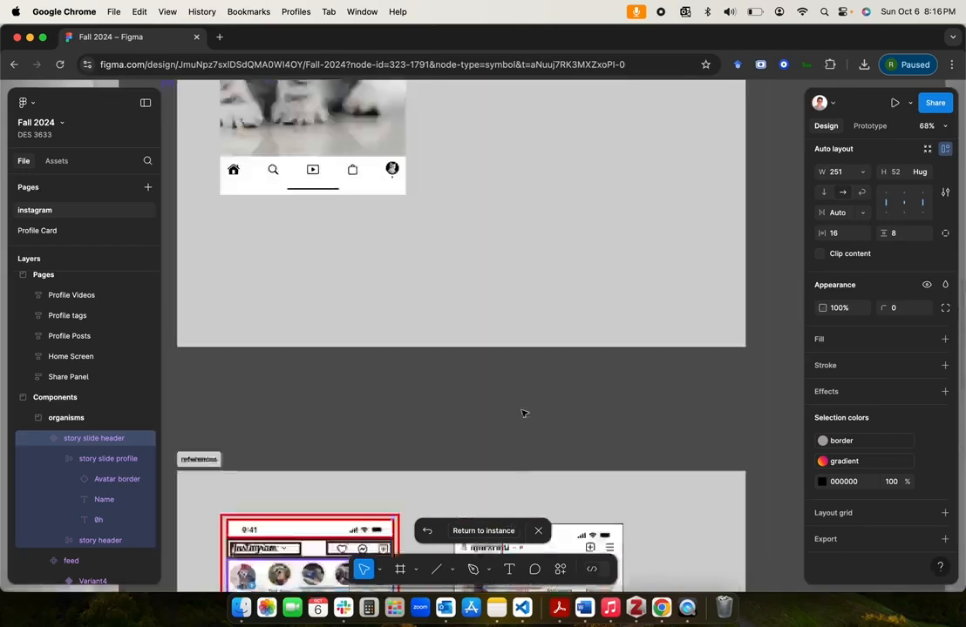
scroll(524, 414, "up", 7)
scroll(523, 414, "left", 4)
key("shift+2")
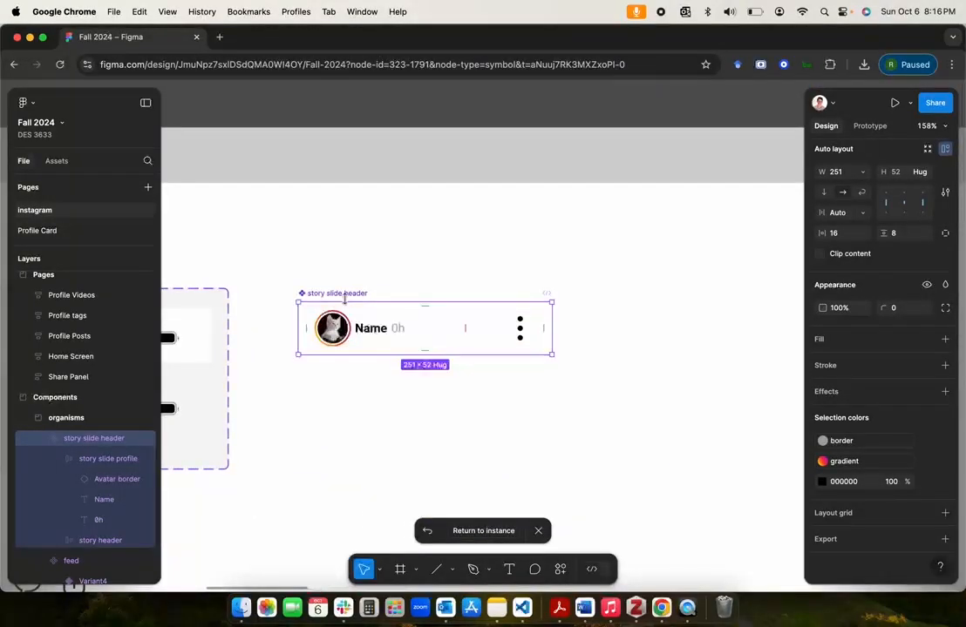
left_click(341, 297)
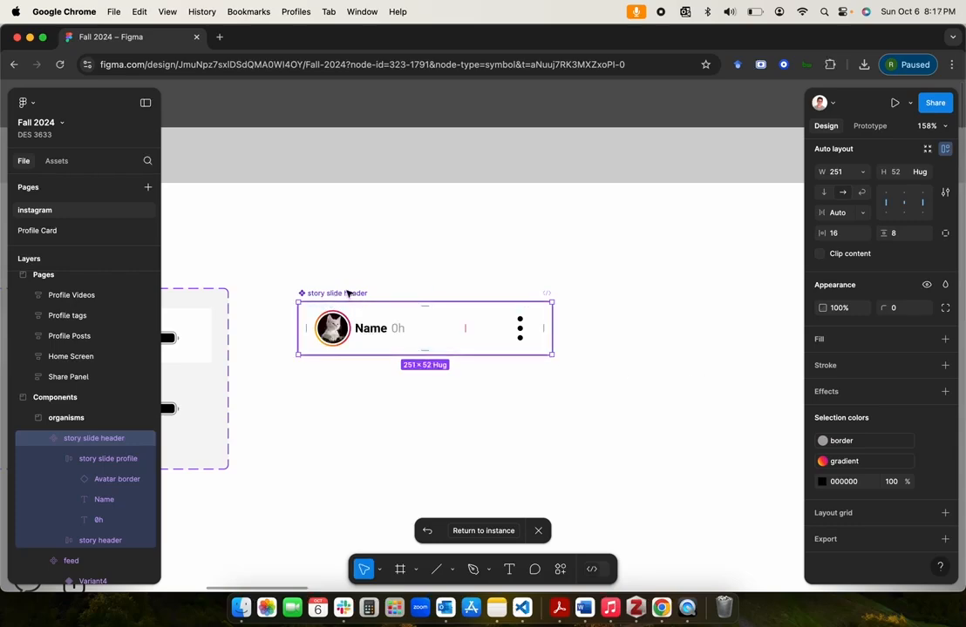
scroll(573, 360, "down", 5)
scroll(573, 360, "up", 5)
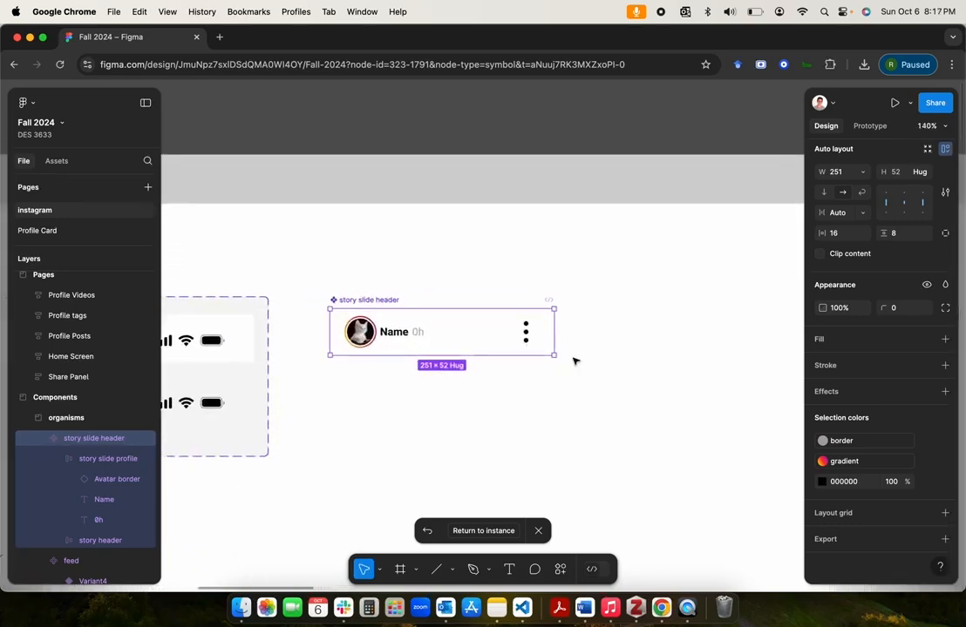
scroll(574, 360, "down", 1)
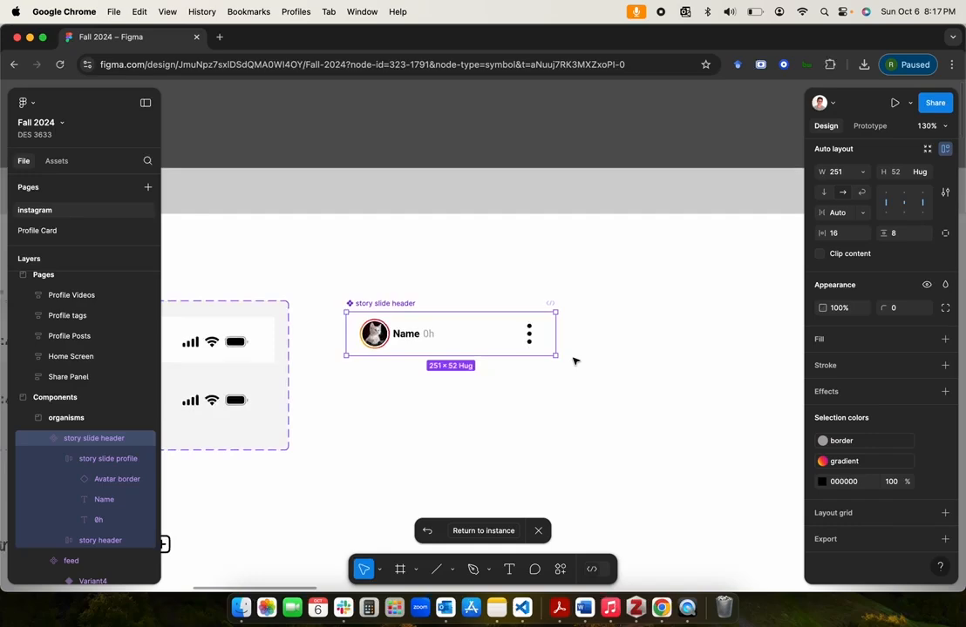
scroll(573, 360, "down", 3)
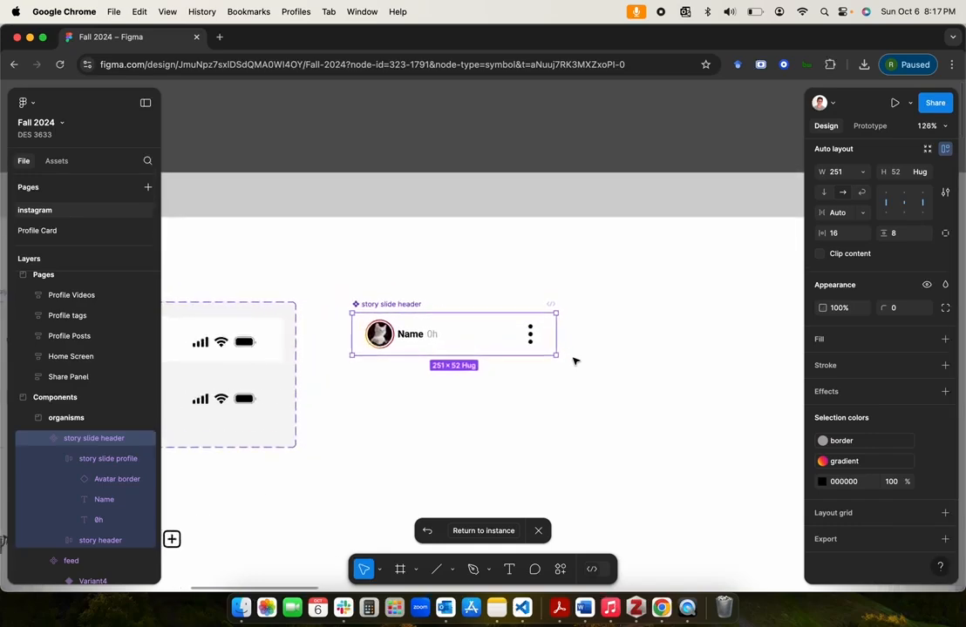
scroll(574, 360, "down", 4)
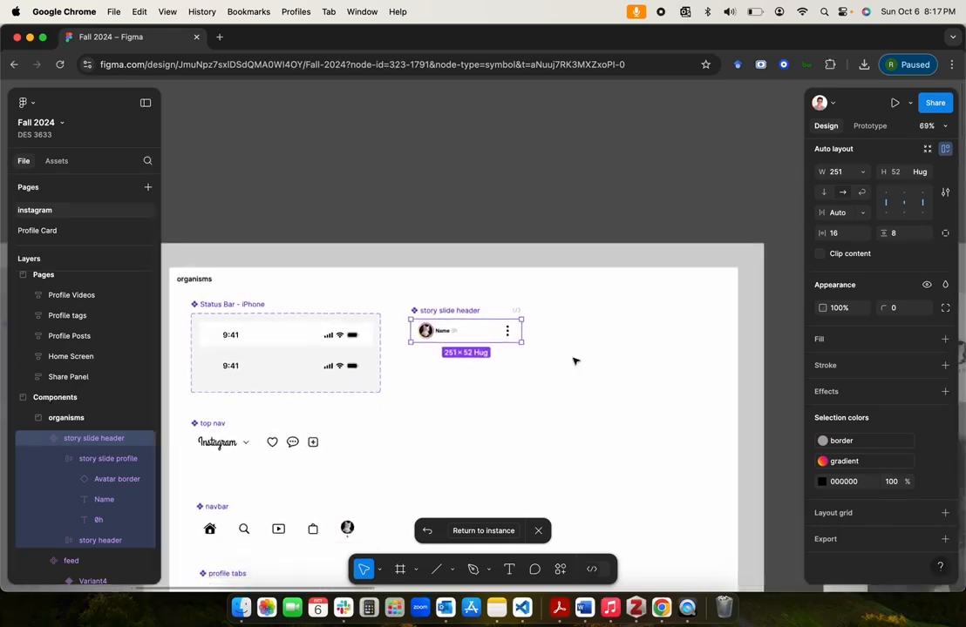
Step: Examine how the story slide header sits over the kitten image in the feed Template
scroll(573, 360, "down", 3)
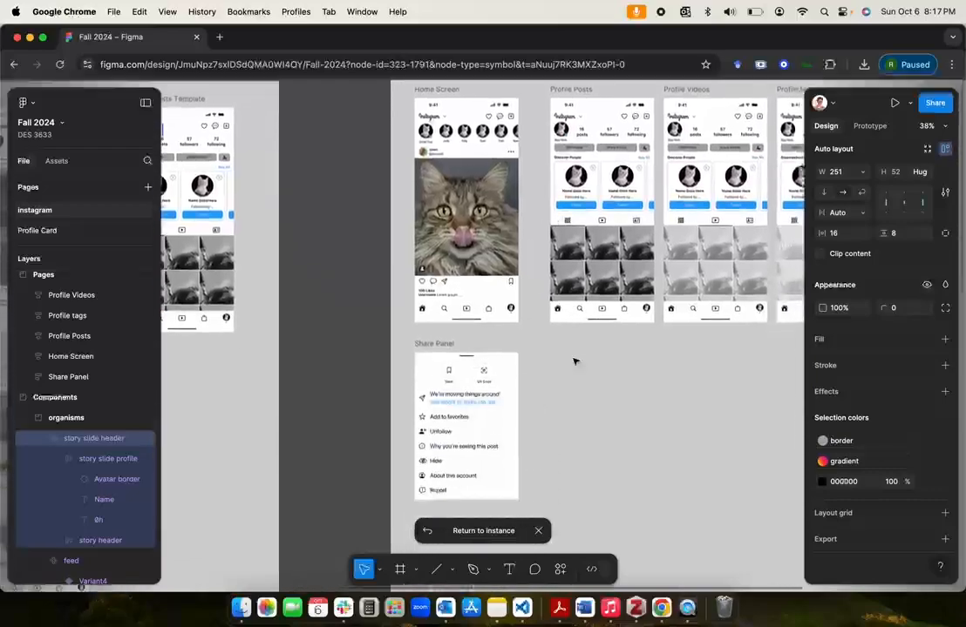
scroll(574, 359, "down", 5)
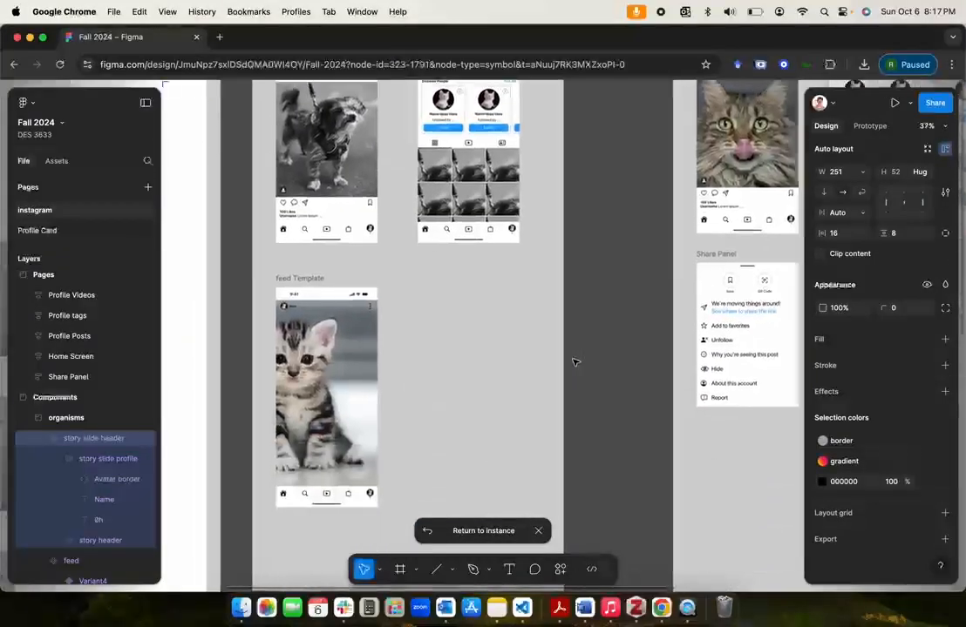
scroll(309, 345, "up", 2)
scroll(311, 343, "left", 5)
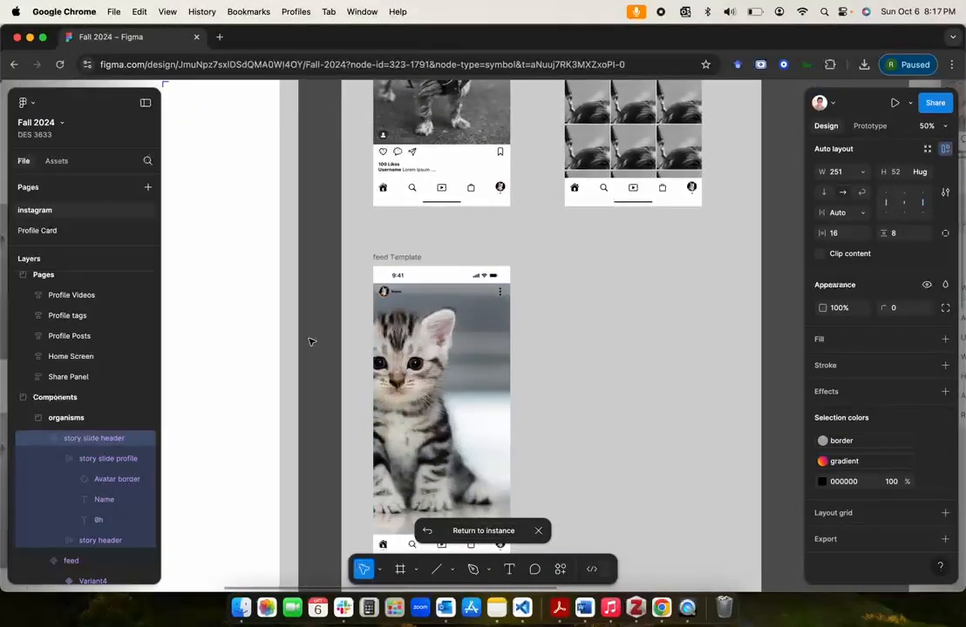
scroll(388, 299, "up", 5)
scroll(470, 323, "down", 5)
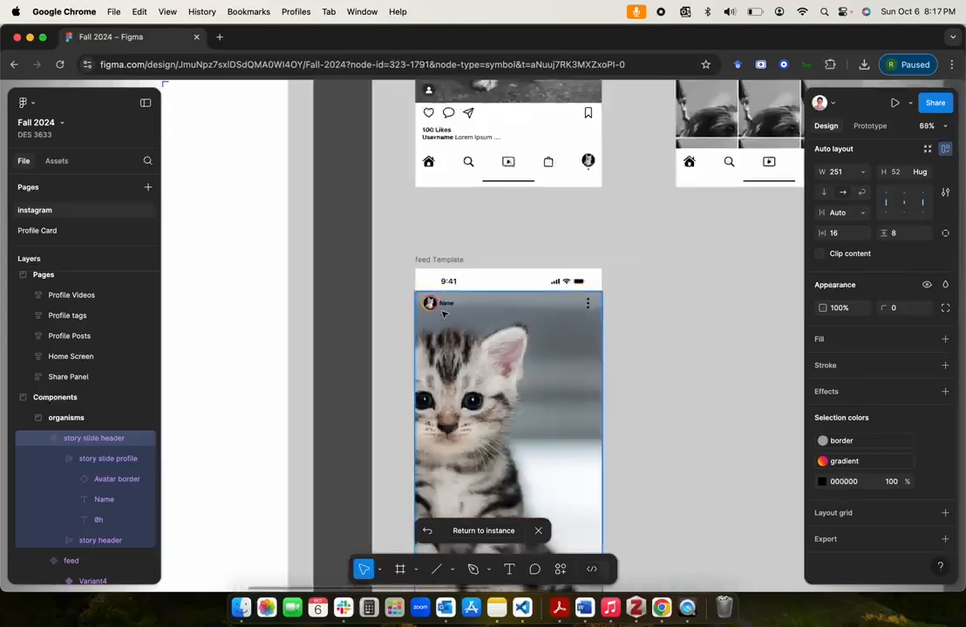
scroll(550, 378, "down", 4)
scroll(550, 378, "right", 2)
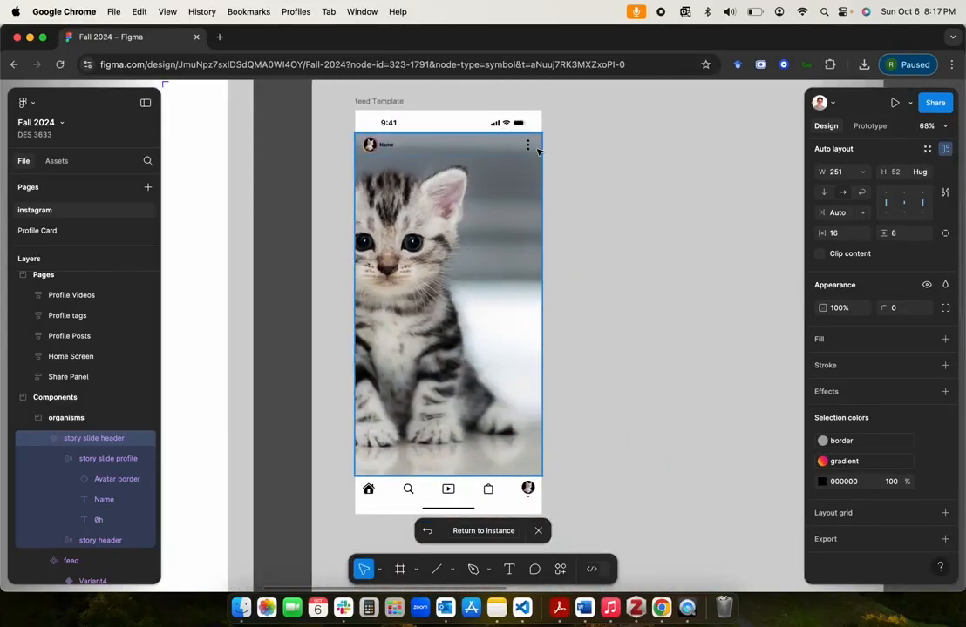
Step: Copy the three progress lines across the top of the slide 1 mock-up beside the references section
scroll(564, 252, "down", 5)
scroll(541, 213, "down", 5)
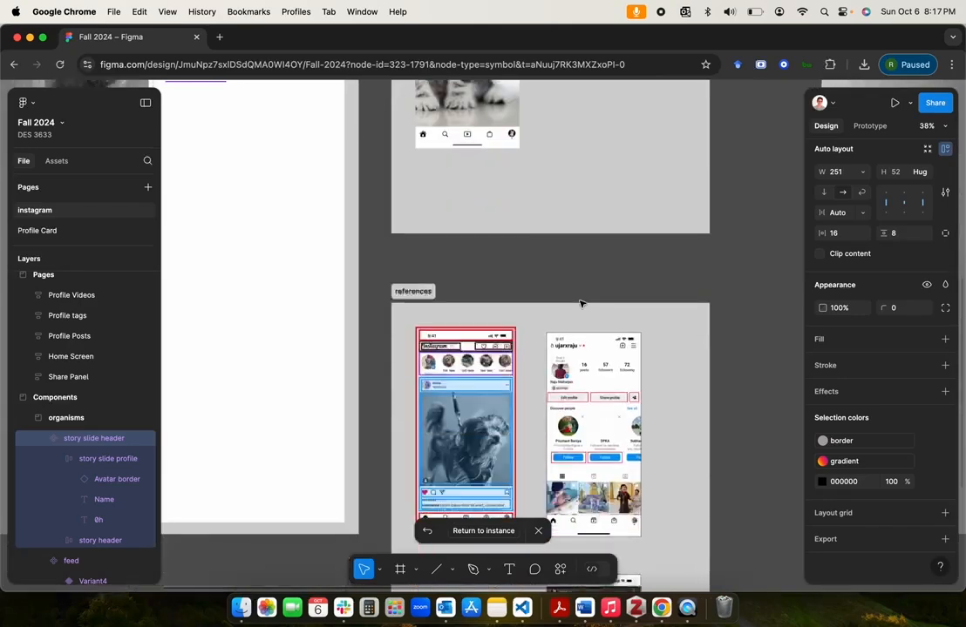
scroll(580, 303, "down", 5)
scroll(580, 304, "right", 4)
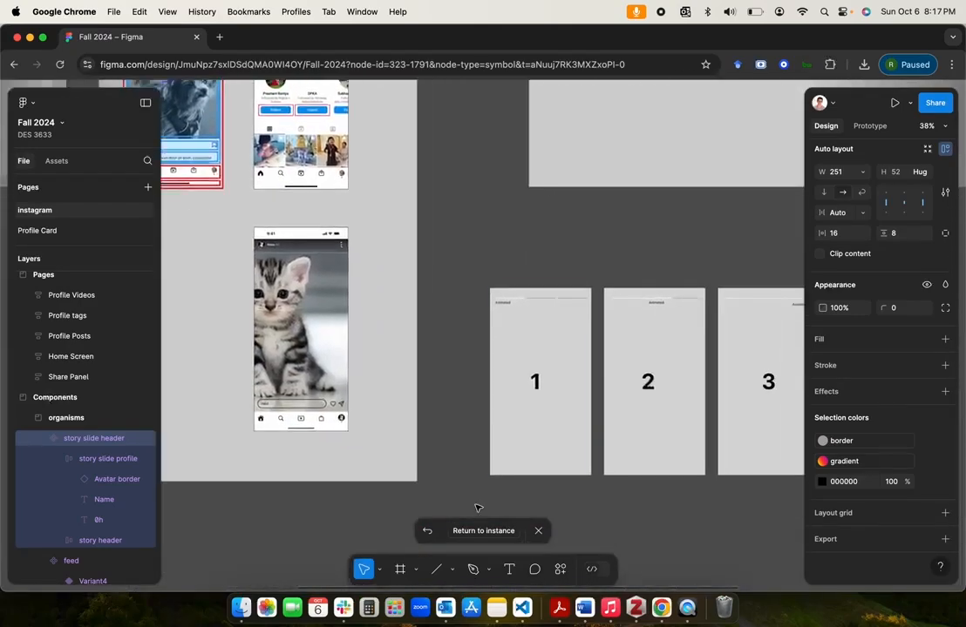
scroll(517, 306, "up", 10)
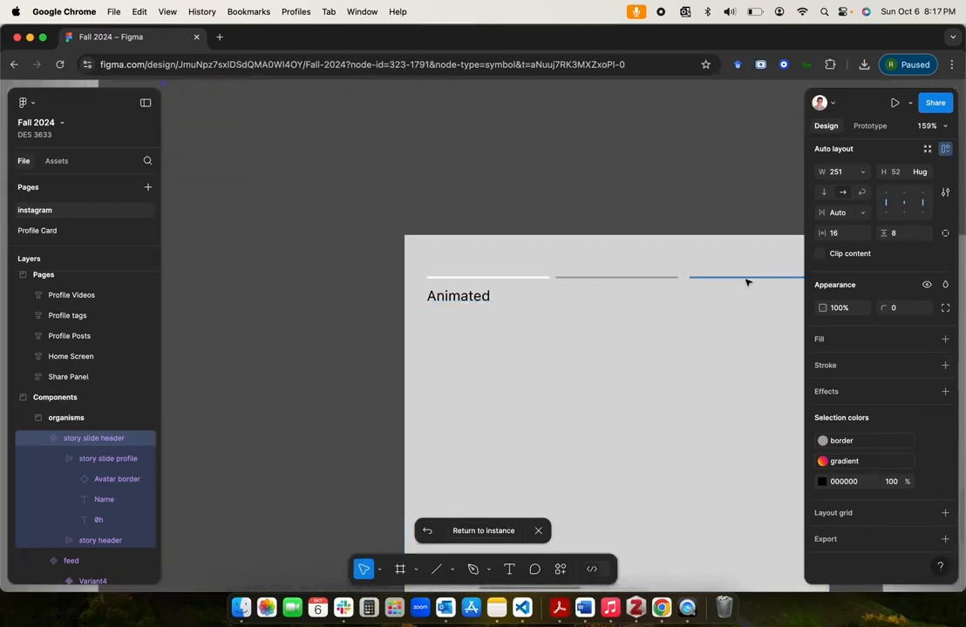
scroll(746, 283, "down", 5)
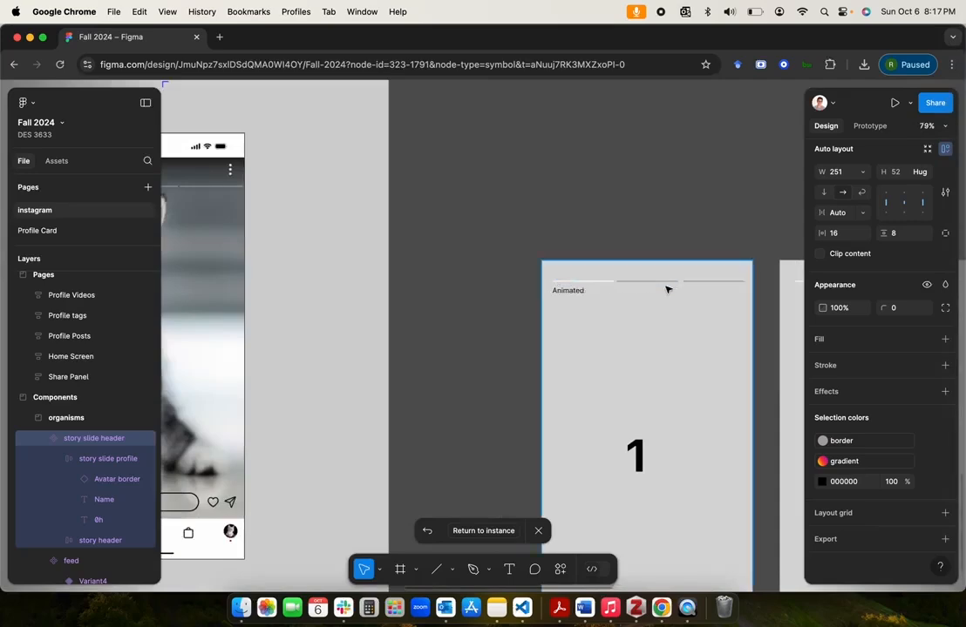
left_click(582, 247)
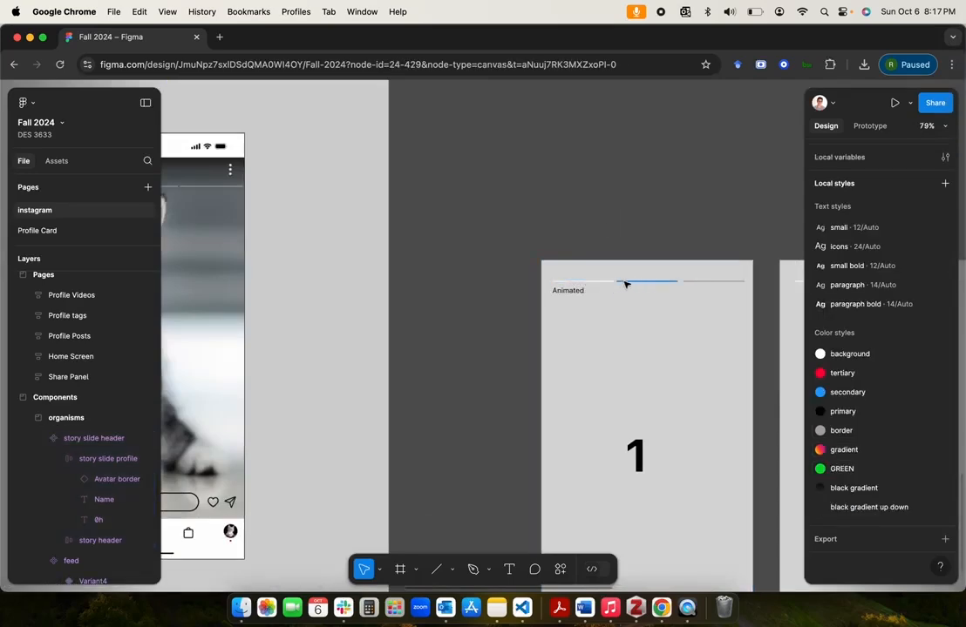
left_click(596, 283)
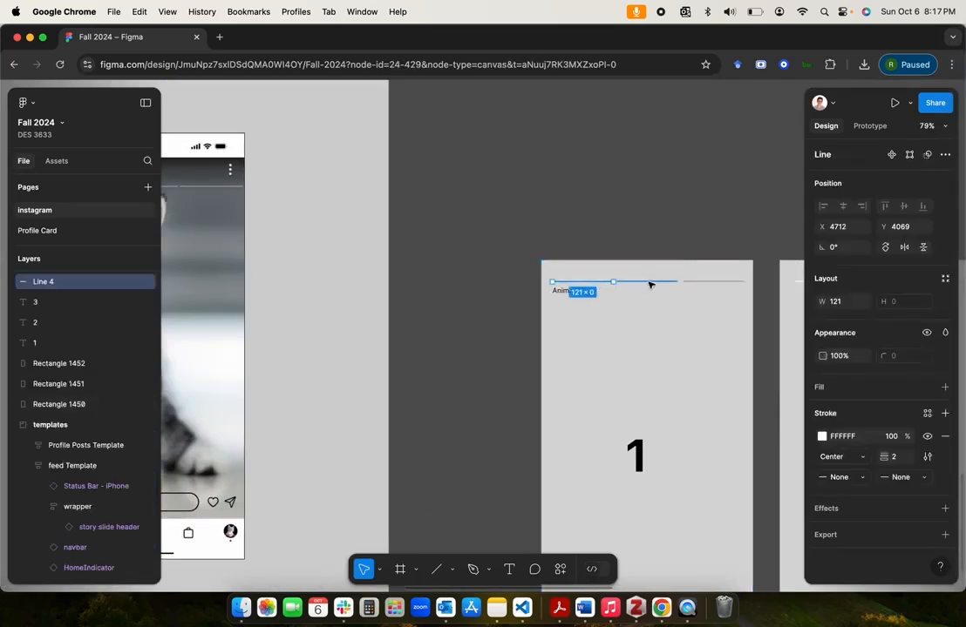
left_click(653, 283, "shift")
left_click(699, 283, "shift")
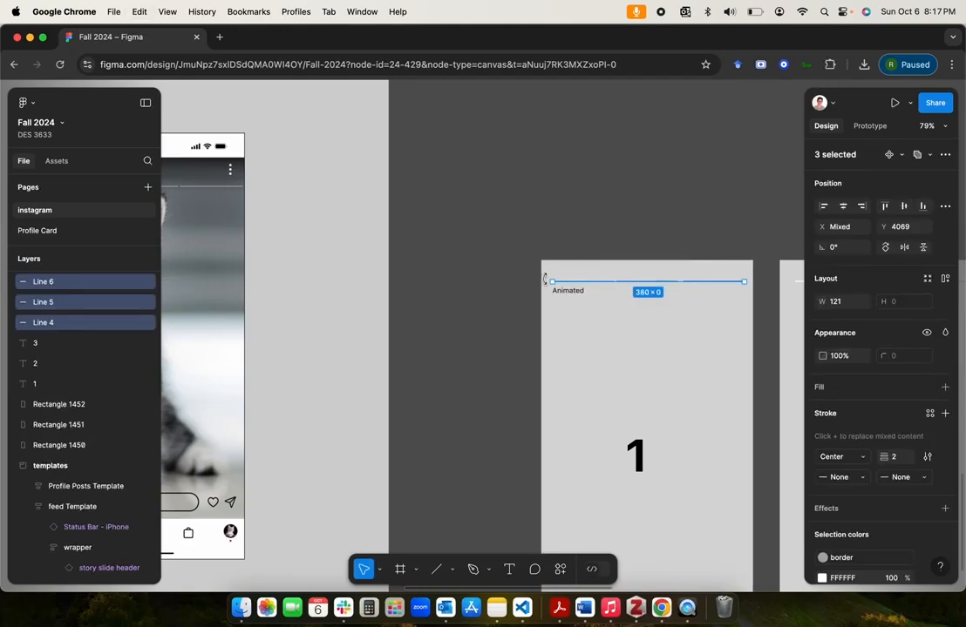
Step: Delete the old loader and loader animation component sets from the molecules section
scroll(546, 280, "down", 5)
scroll(546, 282, "up", 6)
scroll(546, 282, "left", 5)
scroll(546, 283, "right", 3)
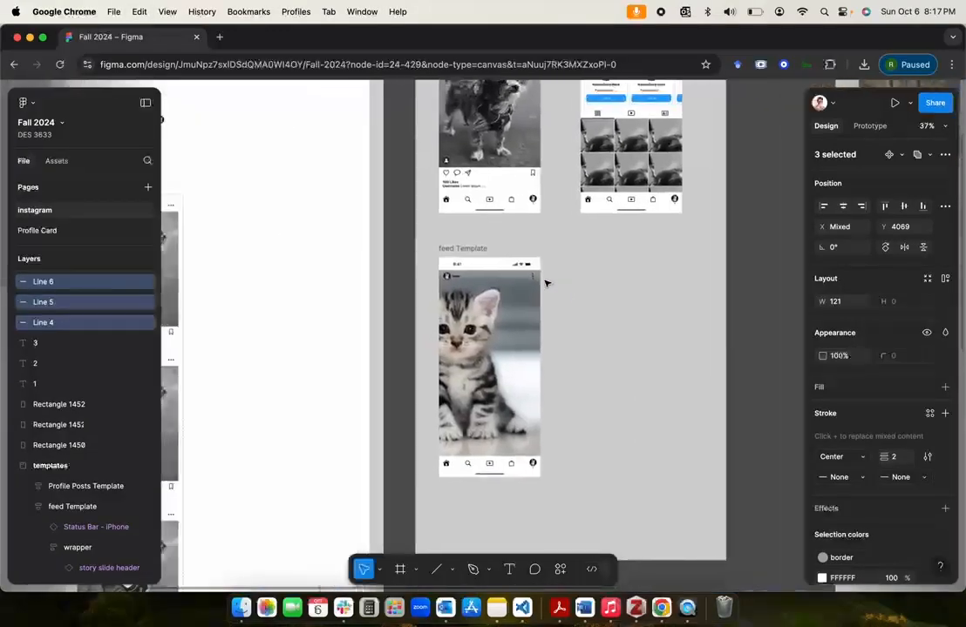
scroll(545, 281, "up", 3)
scroll(545, 281, "down", 5)
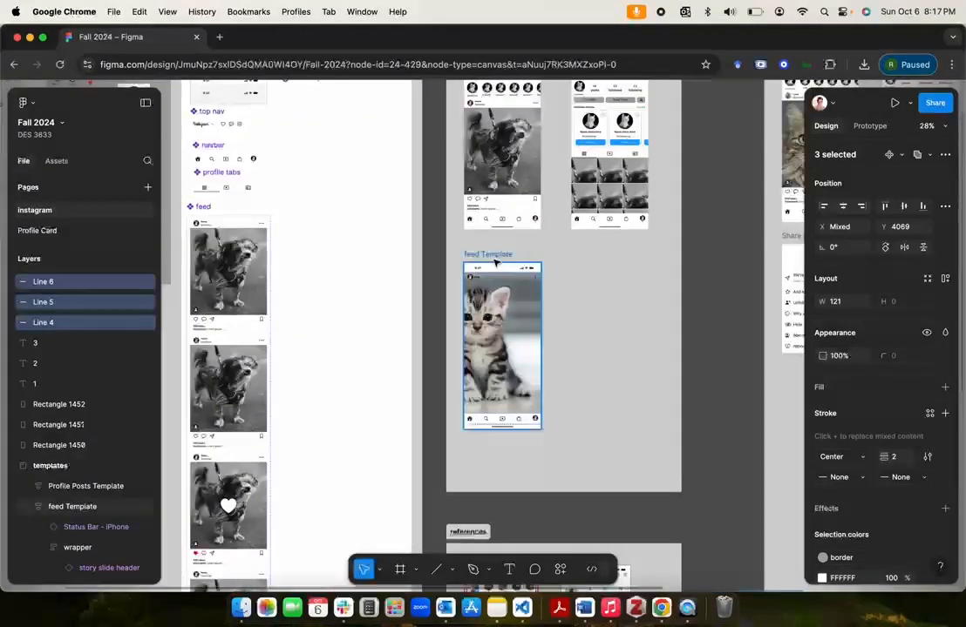
scroll(494, 261, "up", 5)
scroll(494, 261, "down", 6)
scroll(488, 296, "left", 5)
scroll(480, 330, "up", 2)
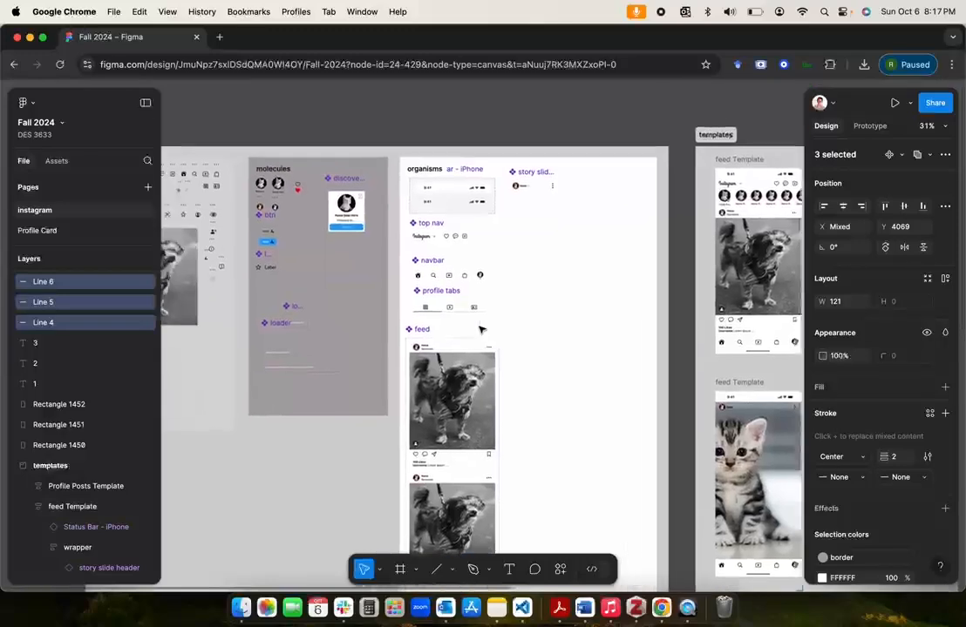
scroll(480, 330, "left", 3)
scroll(480, 329, "down", 1)
left_click(322, 315)
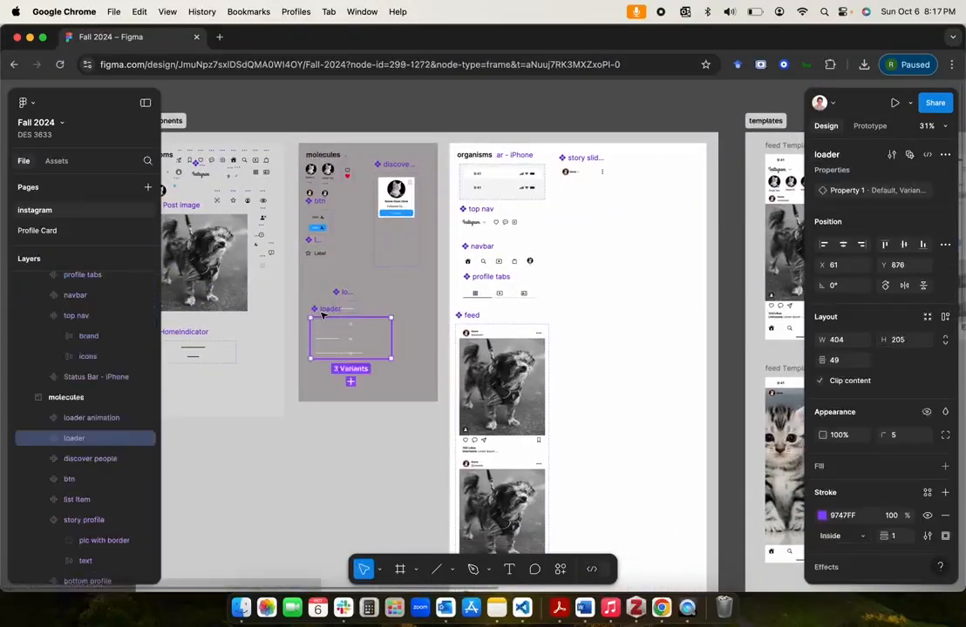
key("Delete")
left_click(347, 293)
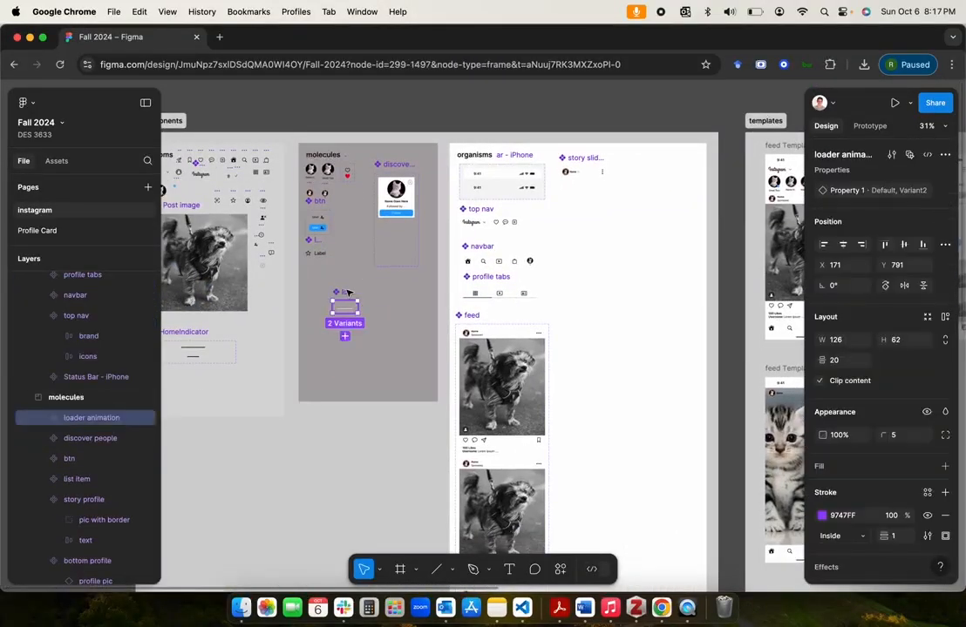
key("Delete")
Step: Check the cleared area of the molecules section and the header area of the kitten feed Template
scroll(355, 330, "up", 5)
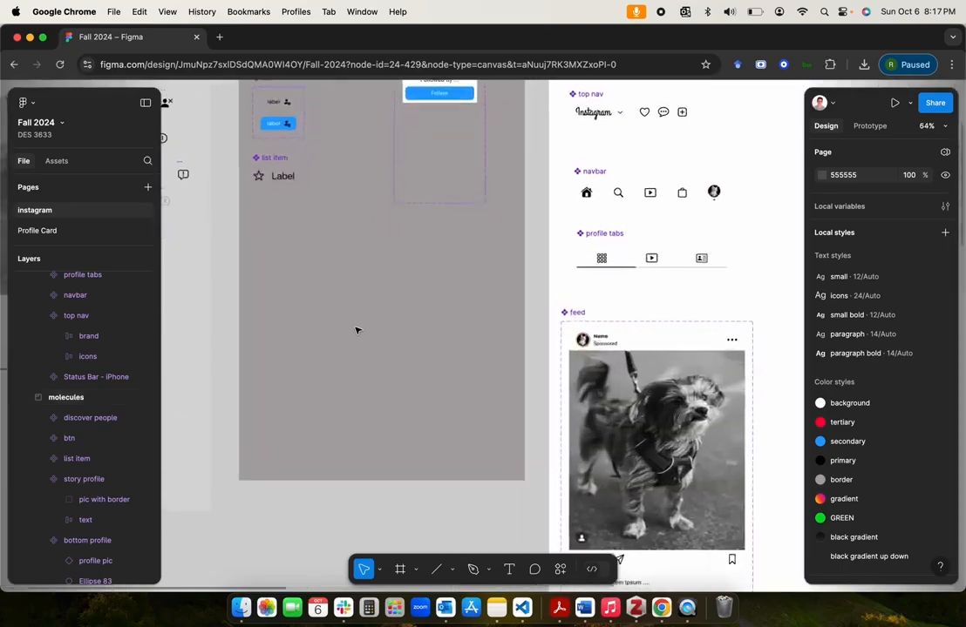
left_click(323, 339)
scroll(310, 419, "down", 5)
left_click(307, 449)
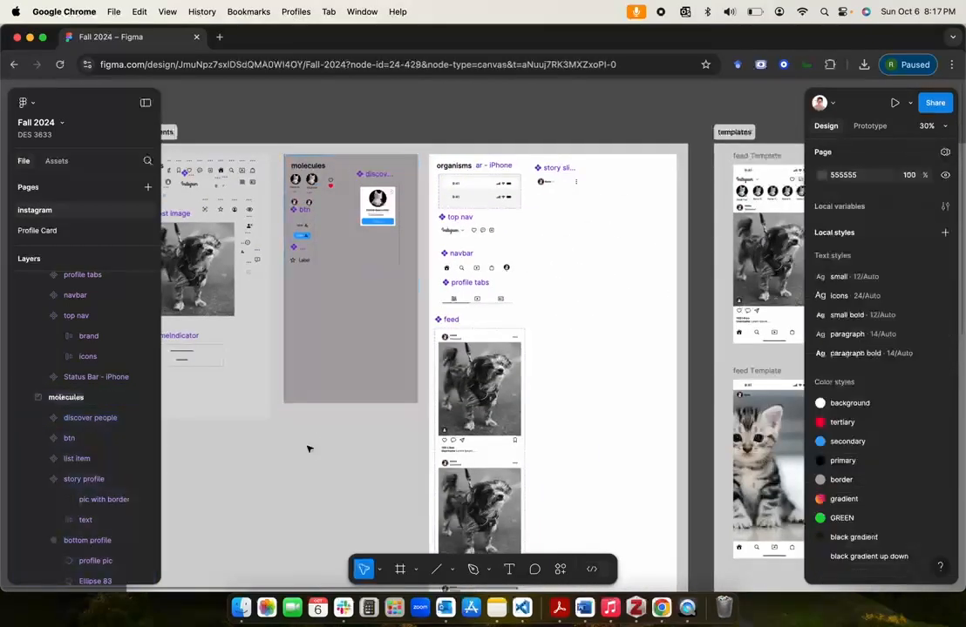
scroll(308, 449, "down", 2)
scroll(308, 448, "down", 3)
scroll(308, 448, "right", 4)
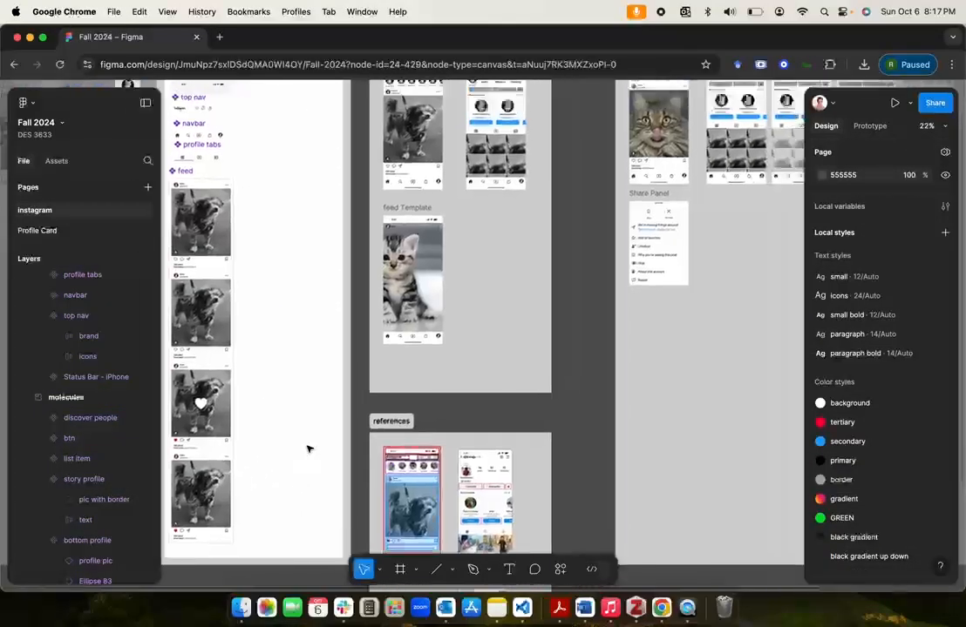
scroll(308, 448, "up", 3)
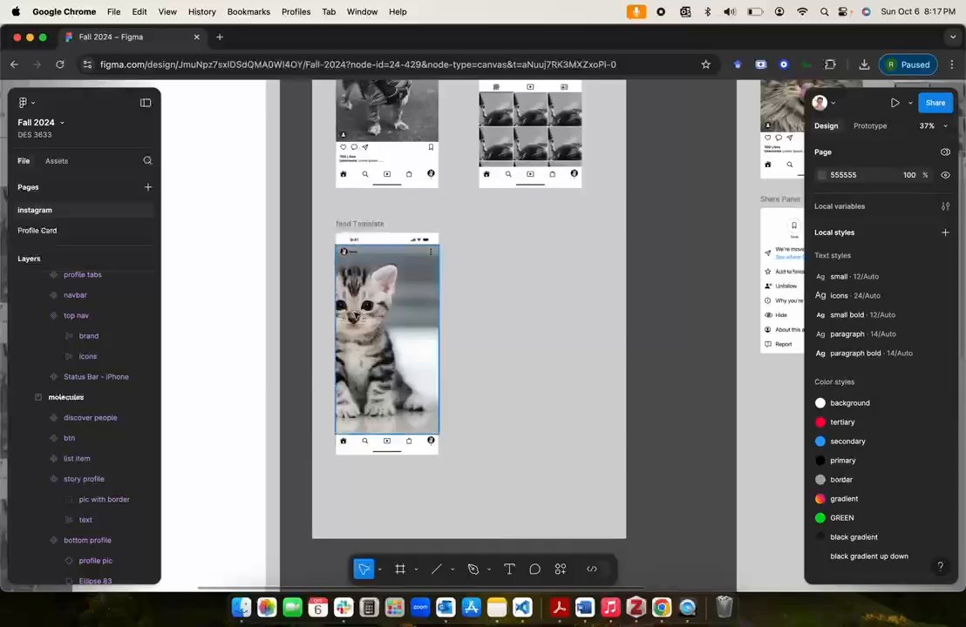
scroll(355, 315, "up", 5)
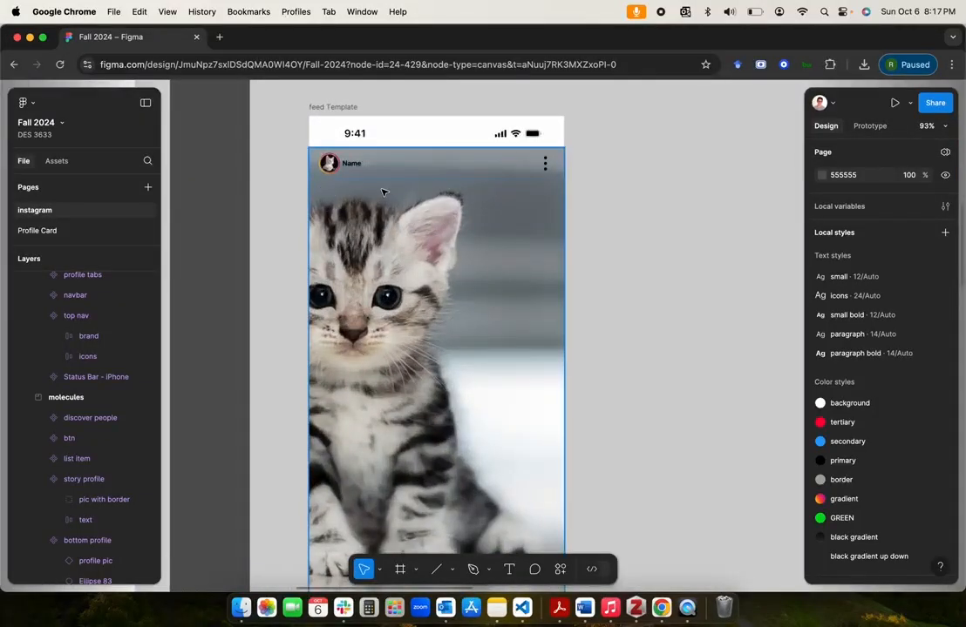
scroll(520, 194, "left", 7)
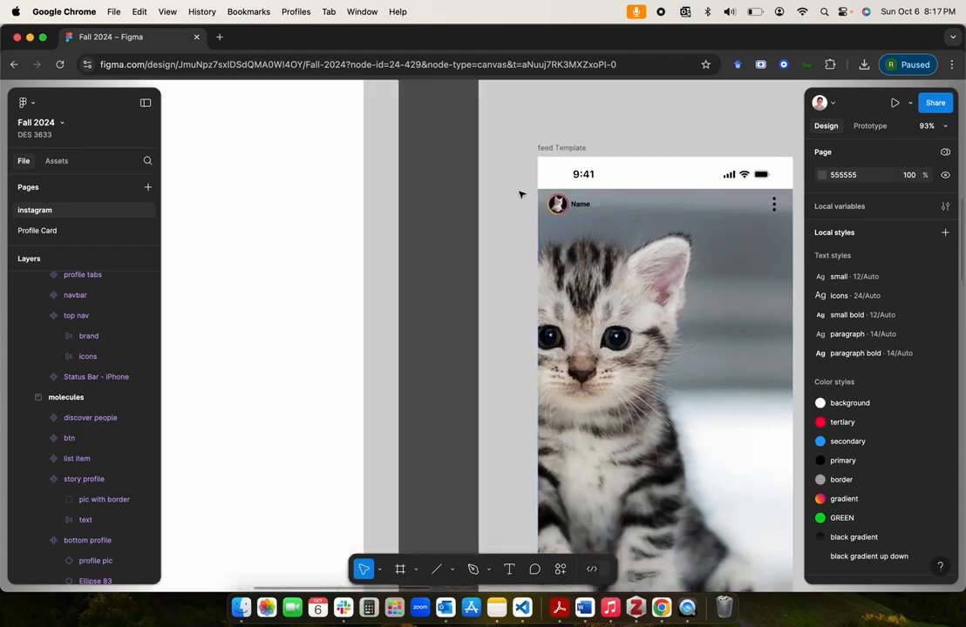
Step: Paste the three copied progress lines into the molecules section
scroll(522, 194, "down", 3)
scroll(522, 194, "down", 1)
scroll(521, 194, "up", 4)
scroll(521, 194, "left", 3)
left_click(411, 370)
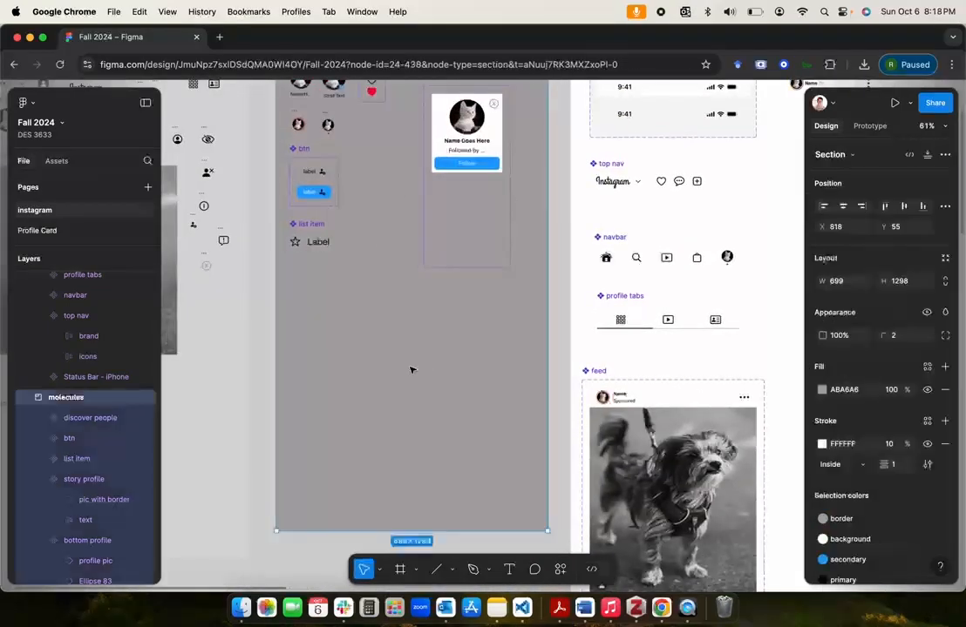
key("super+v")
Step: Group the three pasted progress lines into a single horizontal auto layout frame
scroll(361, 318, "up", 5)
left_click(342, 349)
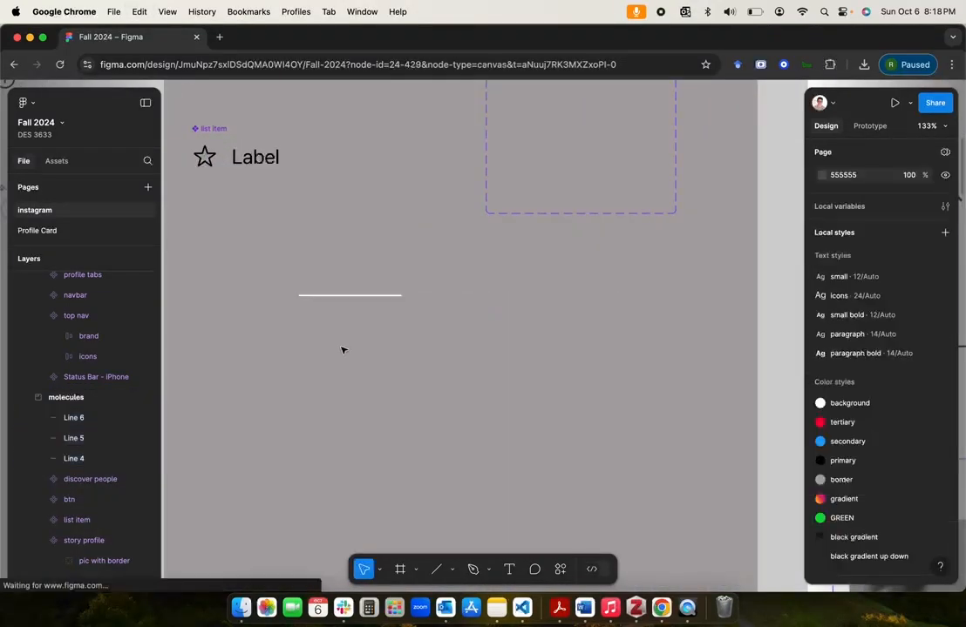
left_click(356, 298)
left_click(451, 297, "shift")
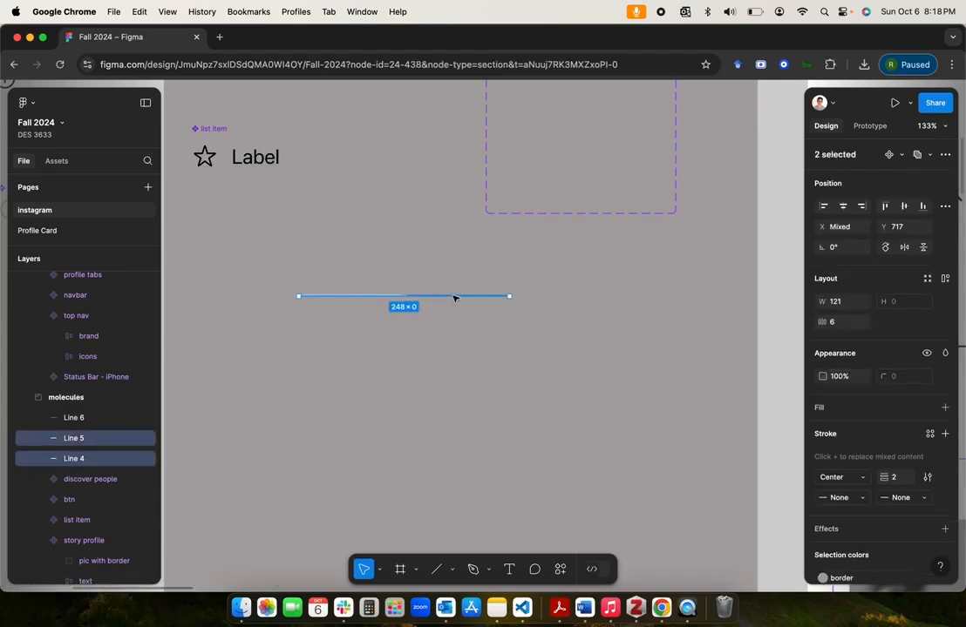
left_click(547, 297, "shift")
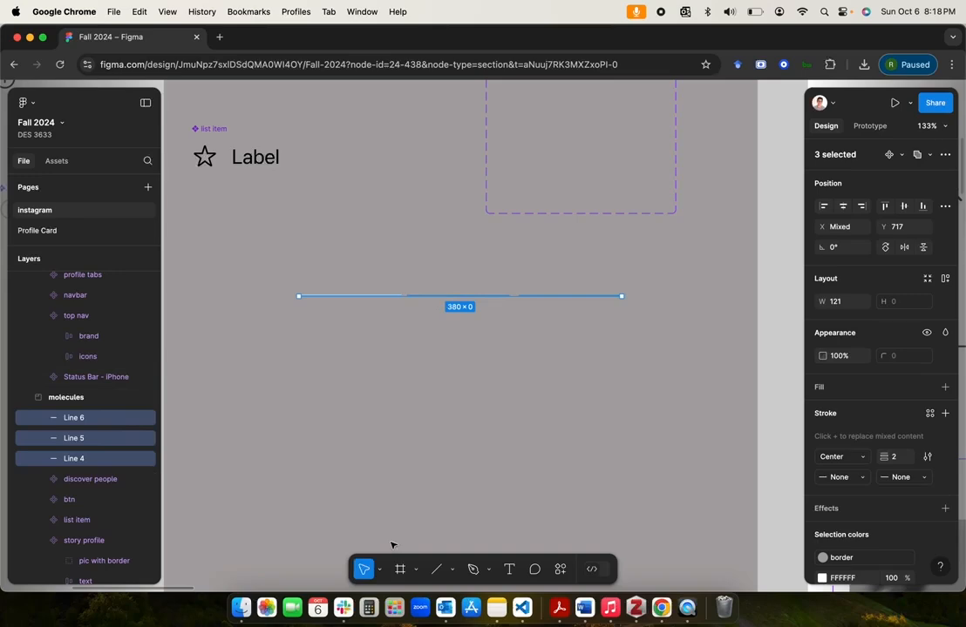
left_click(944, 280)
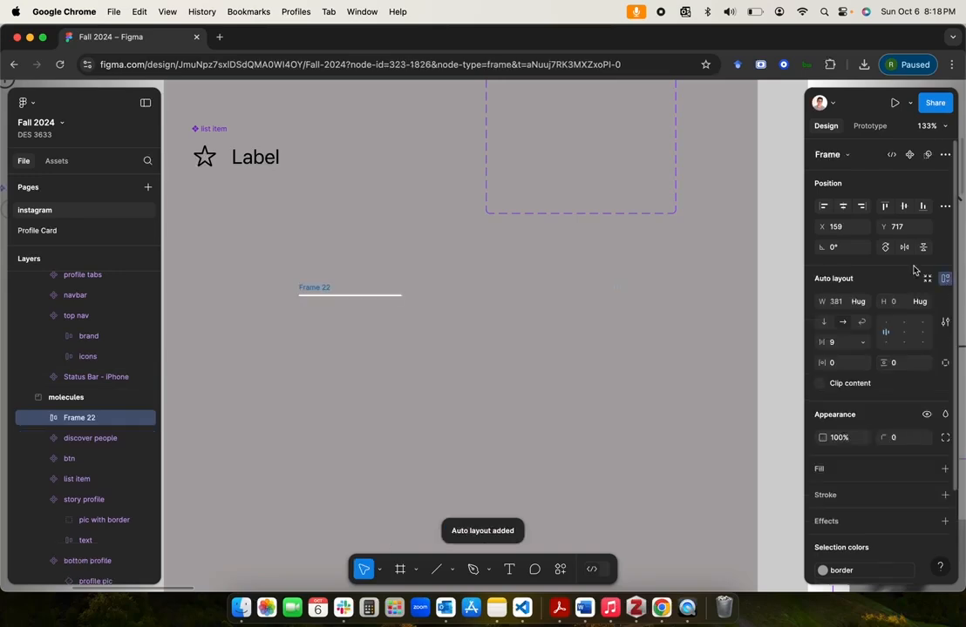
Step: Rename the auto layout frame holding the three progress lines as loader
double_click(98, 421)
type("l")
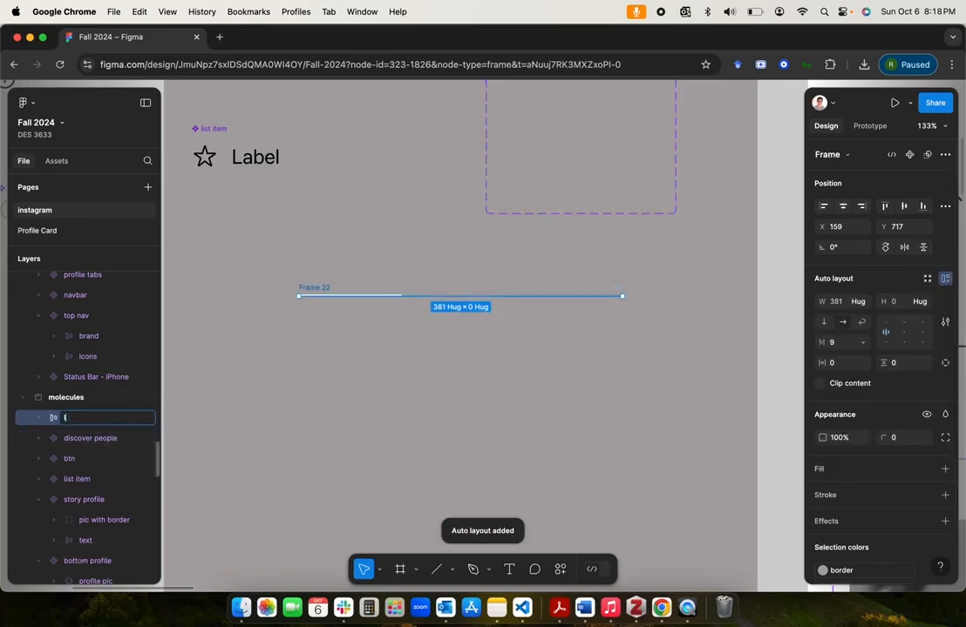
type("oa")
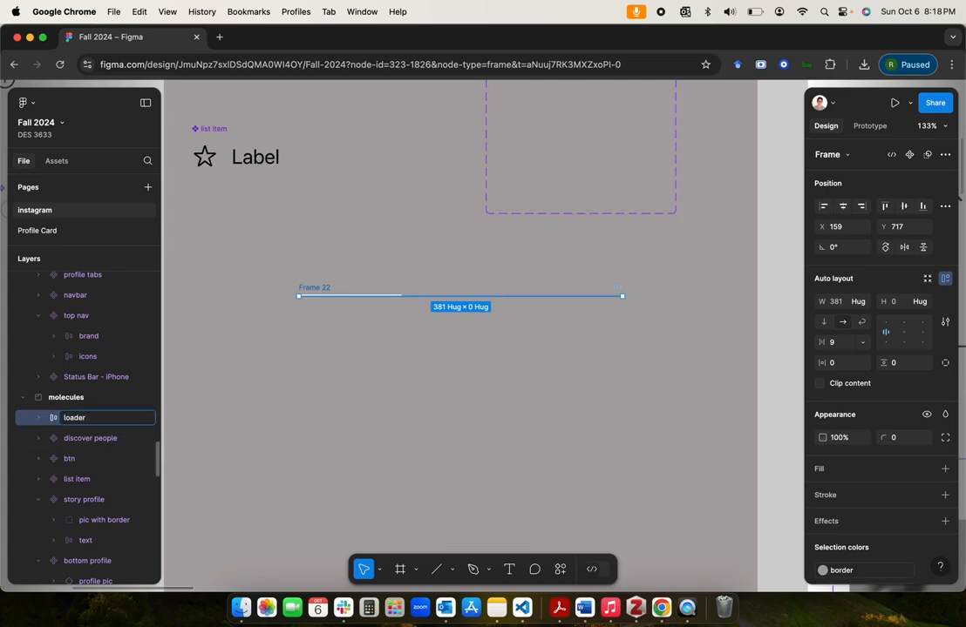
type("der")
key("Return")
Step: Move the loader frame below the list item component in the molecules section, at X 33 and Y 744
scroll(324, 371, "down", 5)
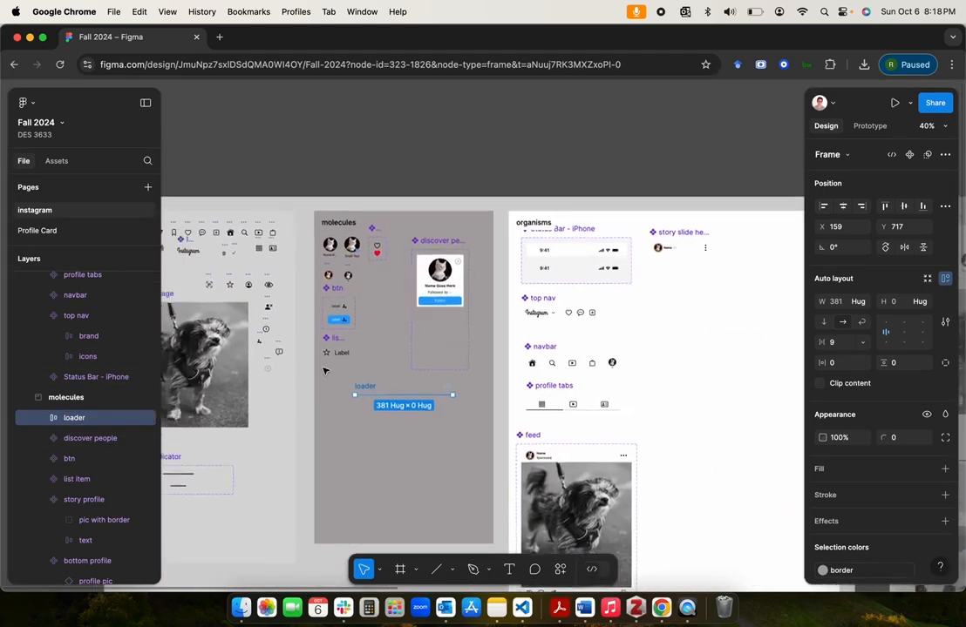
scroll(331, 384, "up", 2)
left_click_drag(386, 403, 337, 414)
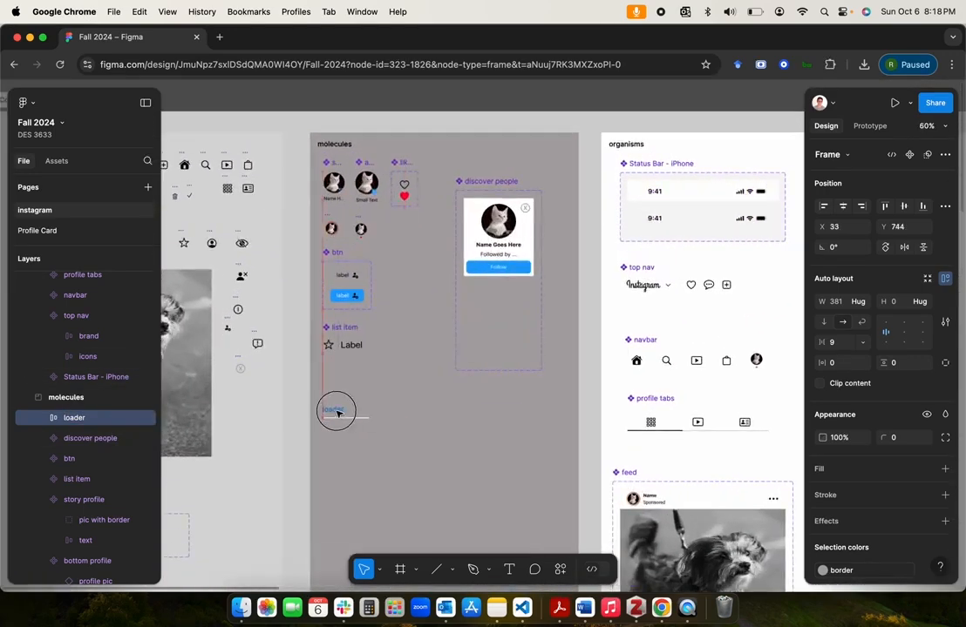
scroll(337, 414, "up", 5)
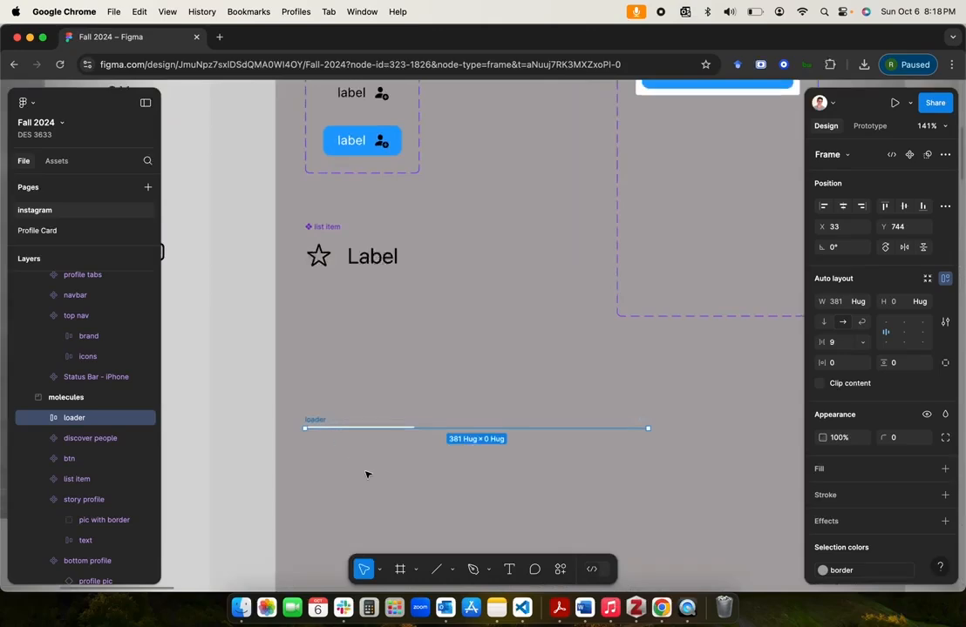
Step: Examine the line layers inside the loader frame and how the lines stand out against the molecules section background
scroll(366, 474, "down", 2)
scroll(367, 474, "up", 4)
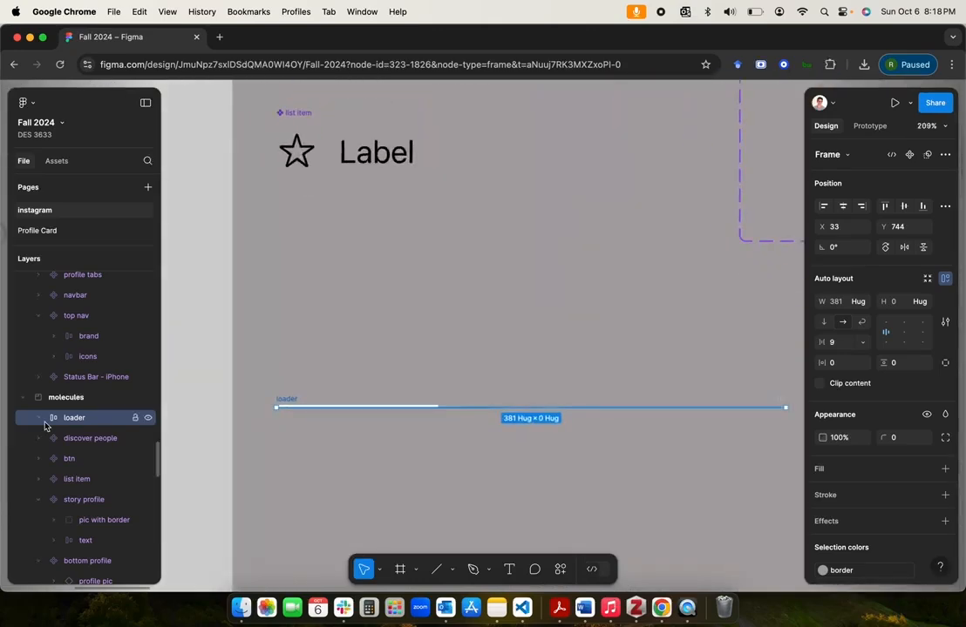
left_click(35, 420)
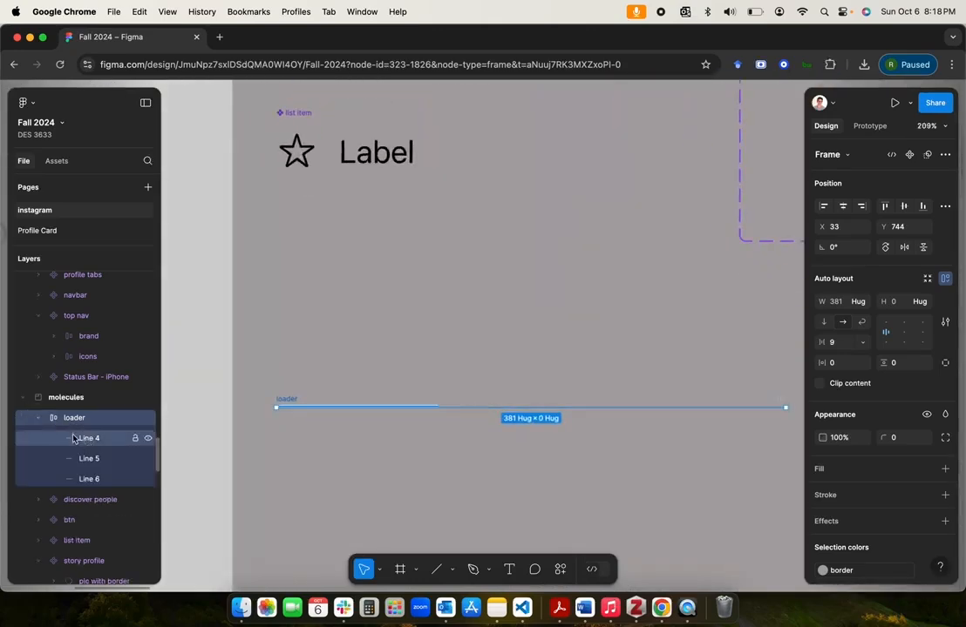
scroll(477, 363, "down", 5)
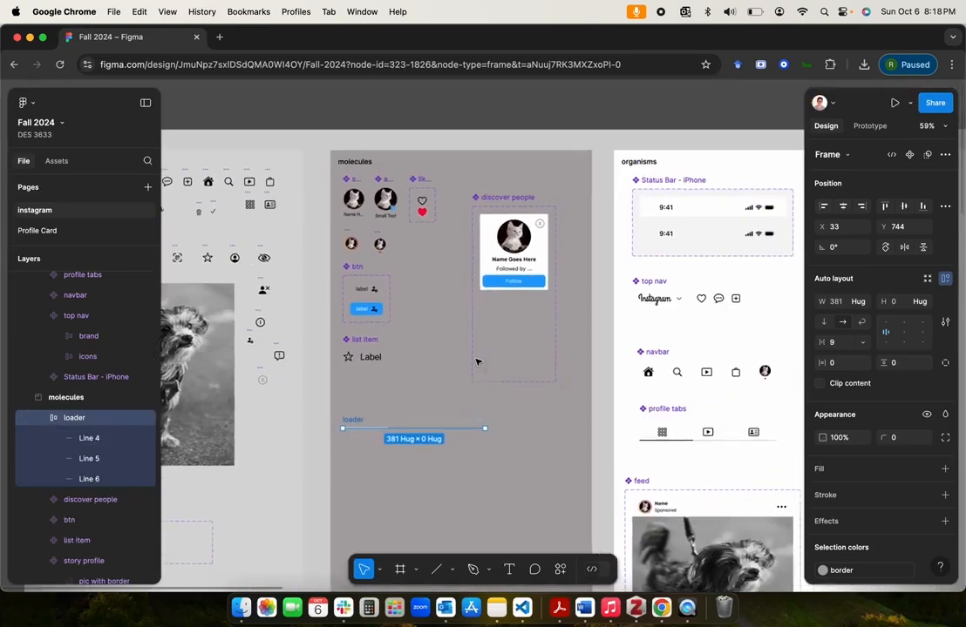
scroll(478, 362, "up", 3)
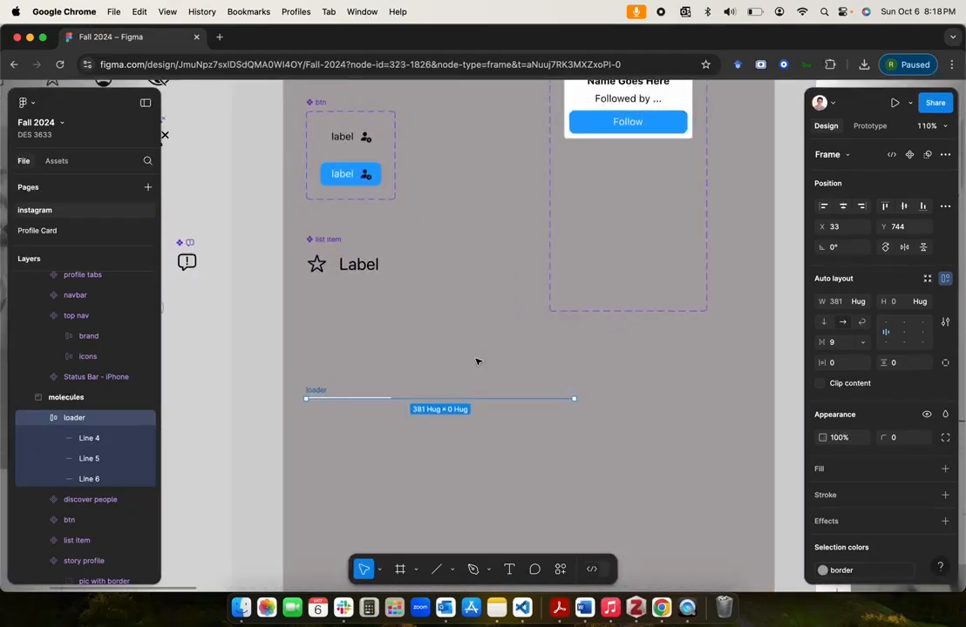
scroll(483, 342, "down", 5)
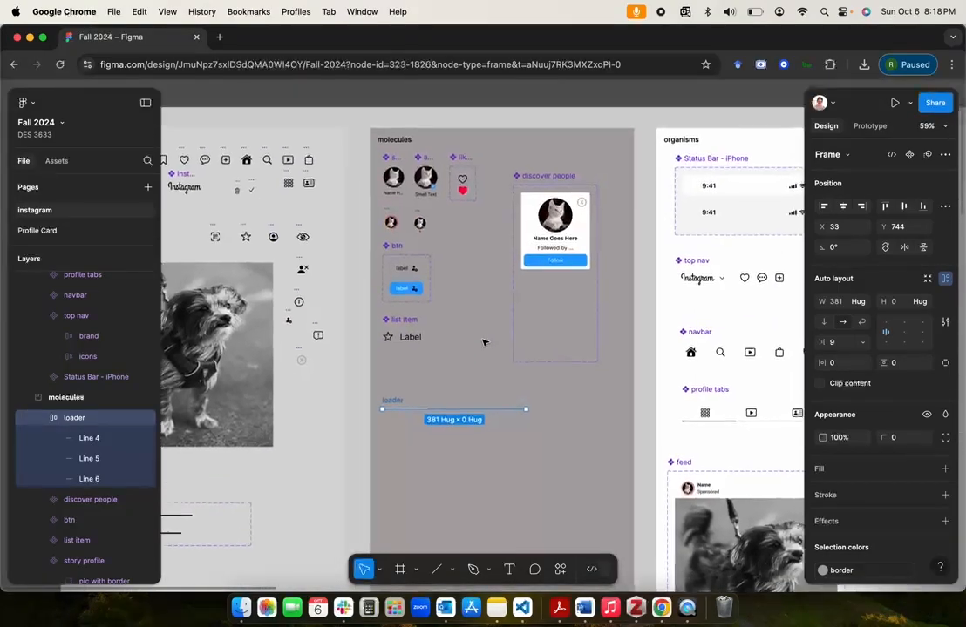
scroll(396, 402, "down", 3)
scroll(396, 402, "right", 2)
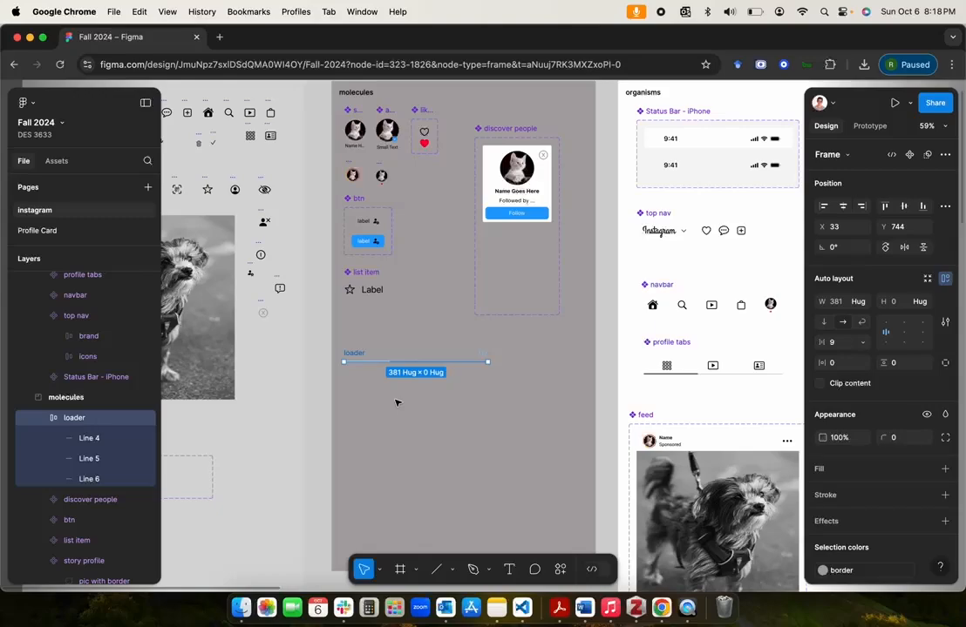
scroll(396, 401, "down", 3)
scroll(395, 404, "up", 3)
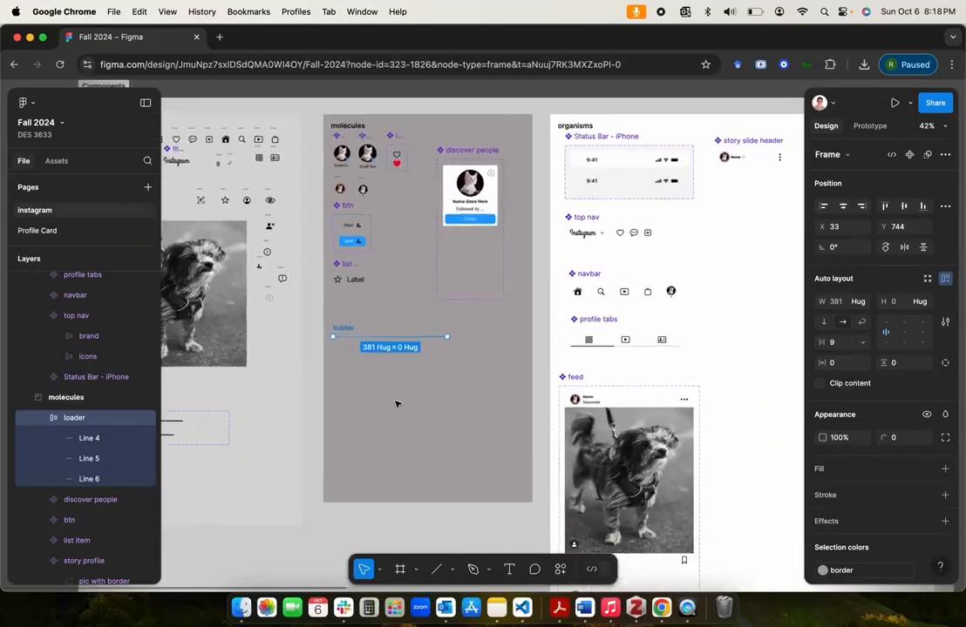
scroll(396, 403, "down", 3)
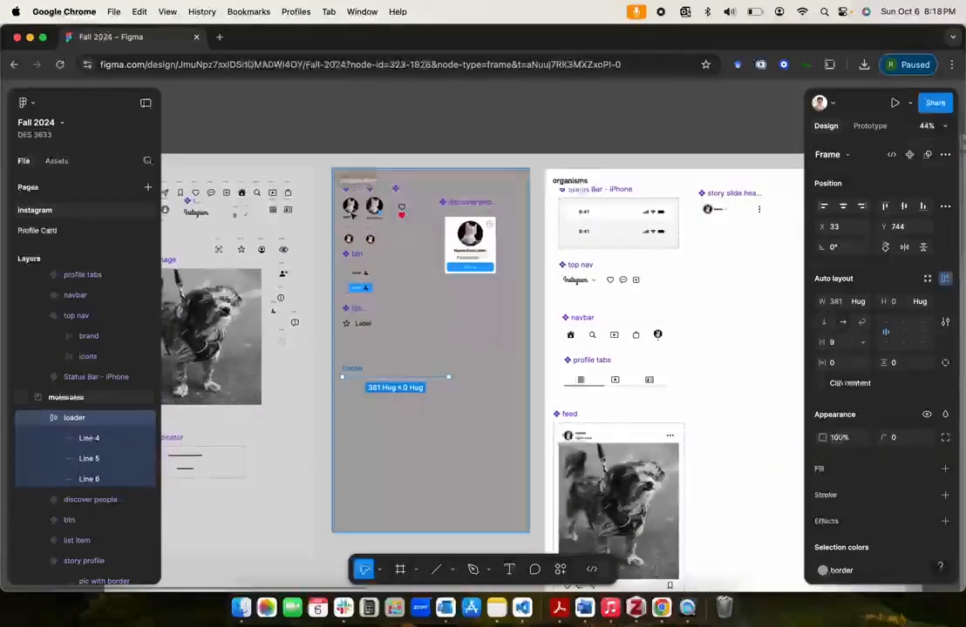
Step: Try the white background color style as the molecules section's fill and undo it
left_click(363, 181)
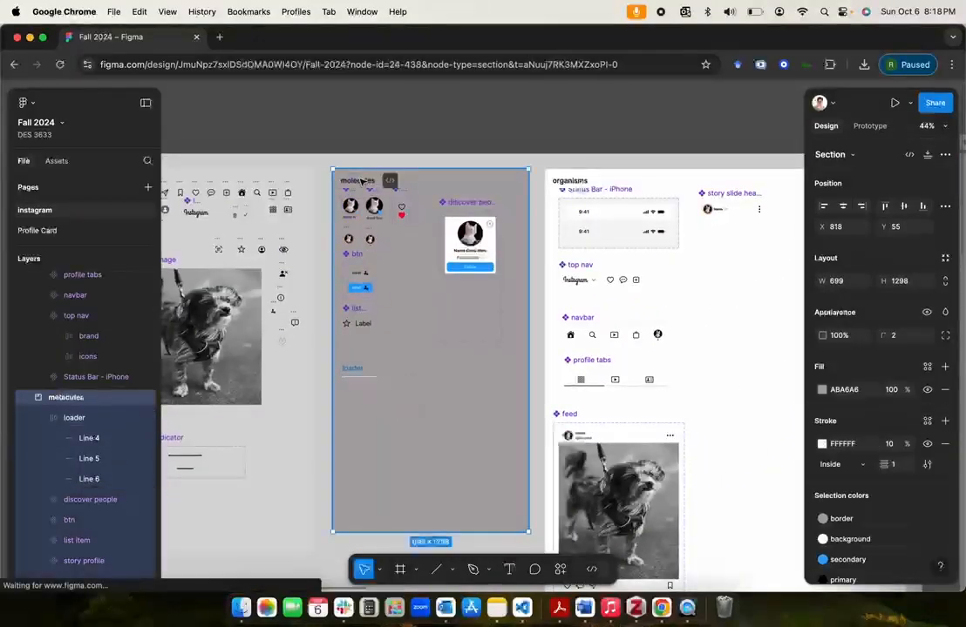
left_click(821, 391)
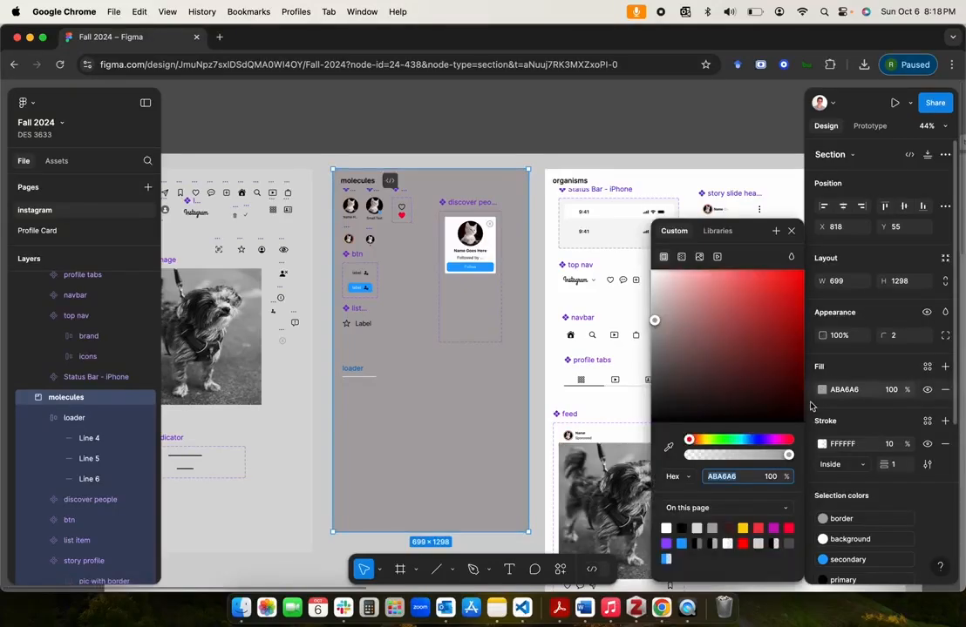
left_click(718, 231)
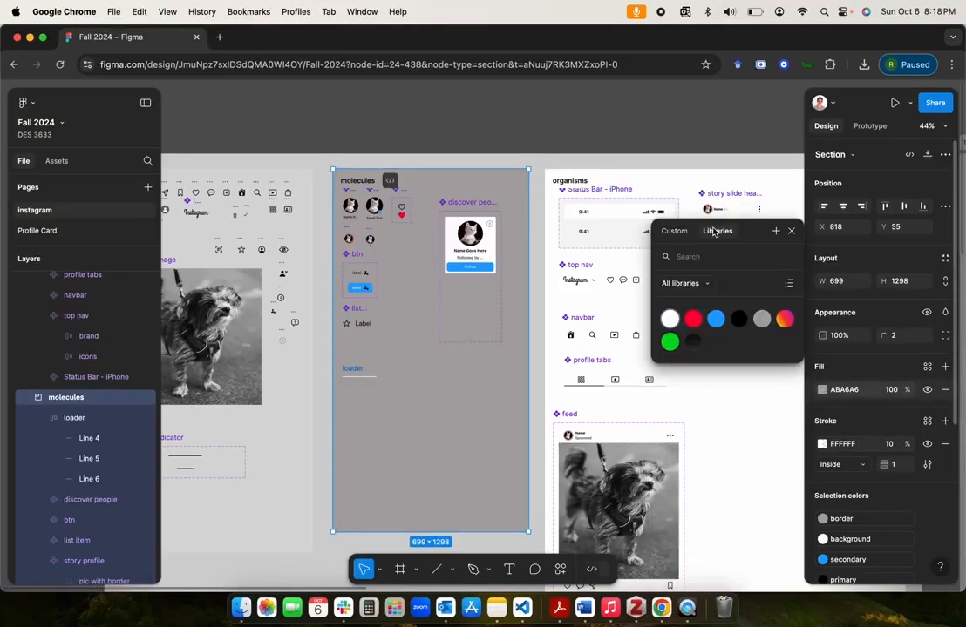
left_click(669, 314)
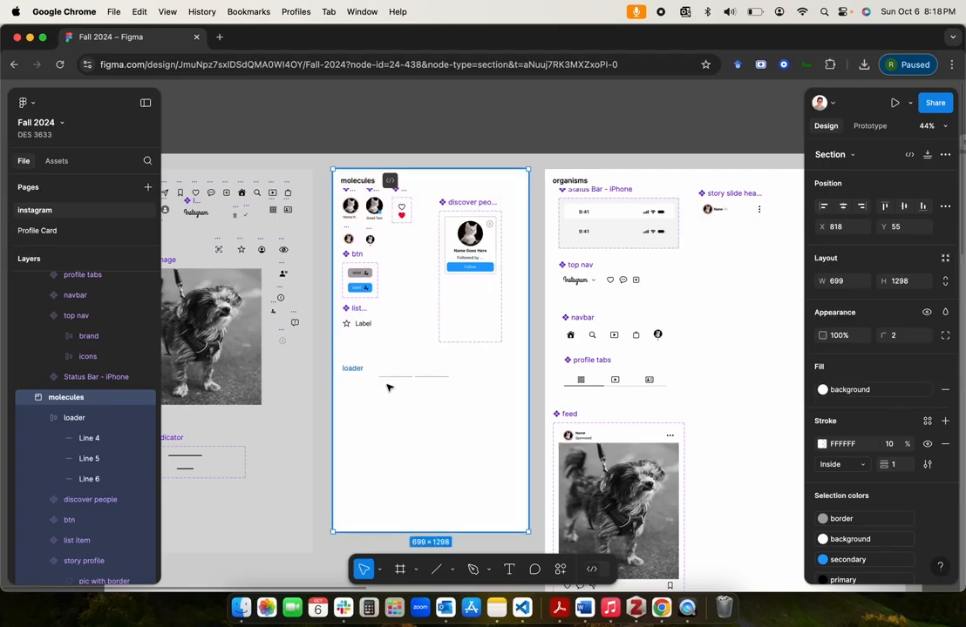
key("super+z")
Step: Set the molecules section's fill to black 000000 at 50% opacity from the page colors
left_click(822, 390)
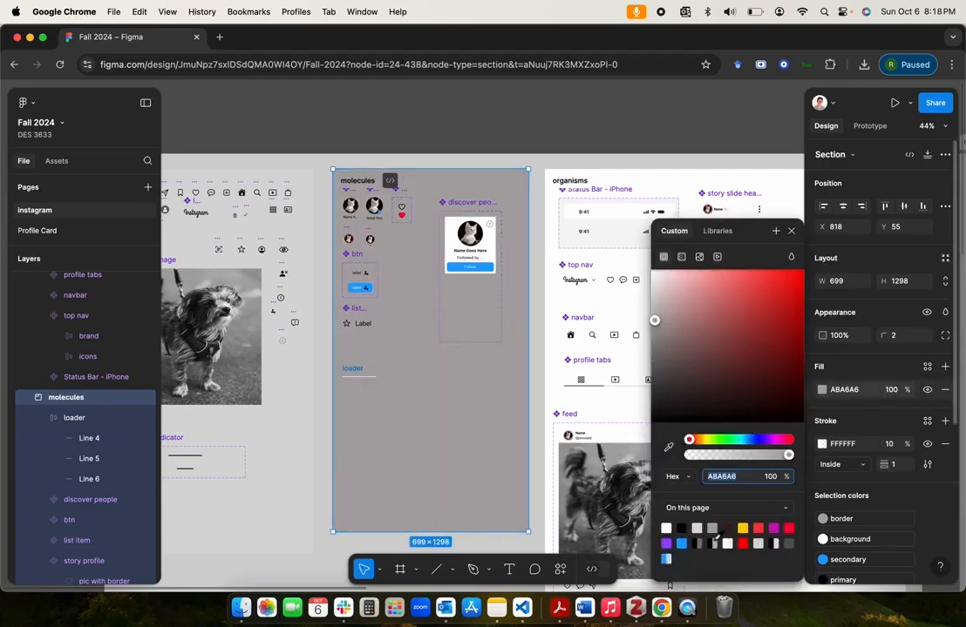
left_click(700, 543)
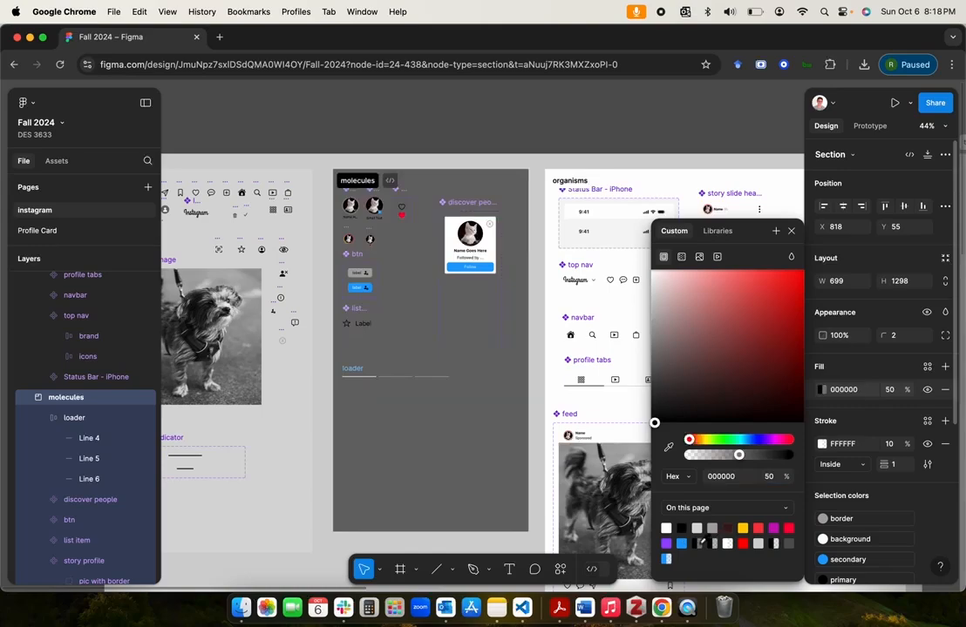
left_click(425, 464)
Step: Set the width of all three lines in the loader frame to fill container
scroll(424, 465, "up", 5)
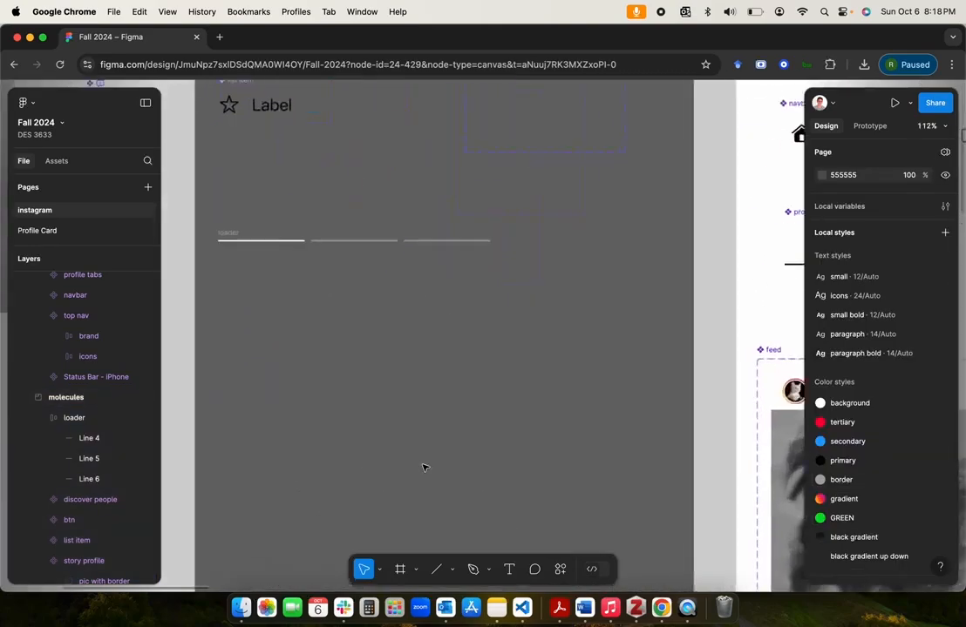
scroll(424, 468, "up", 5)
scroll(424, 468, "left", 4)
left_click(377, 394)
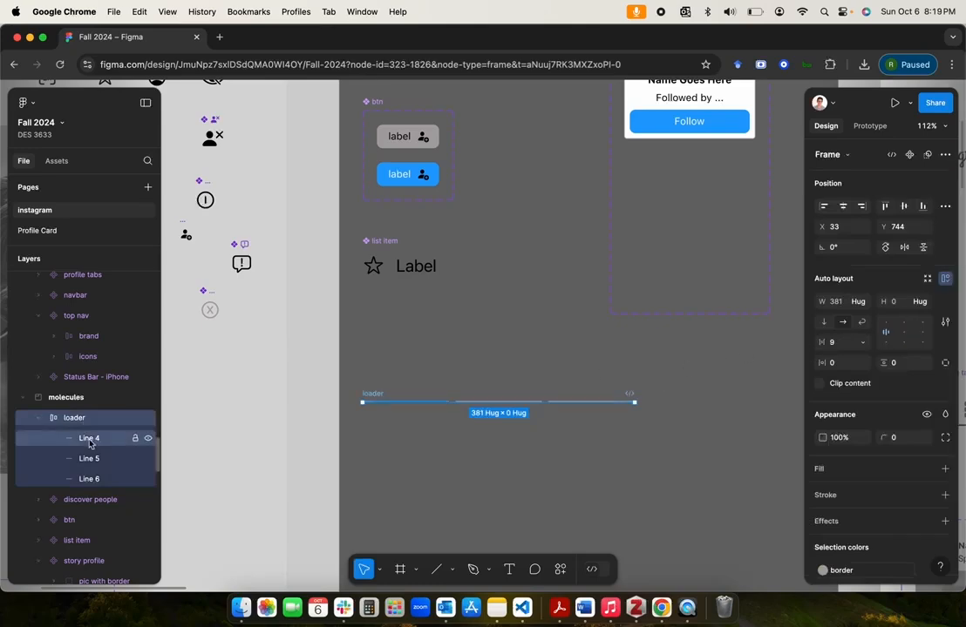
left_click(89, 438)
left_click(89, 458, "shift")
left_click(89, 480)
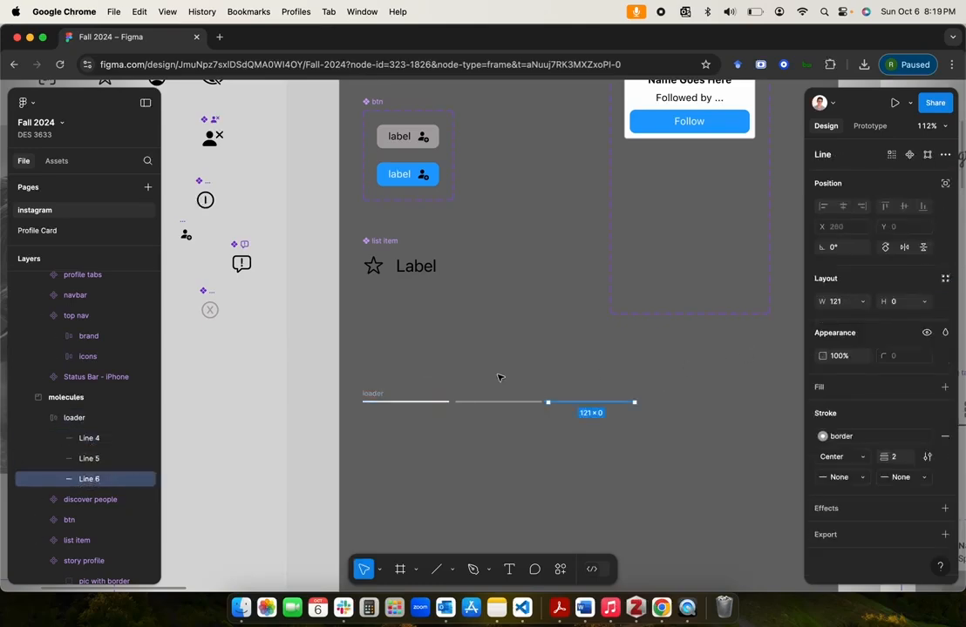
left_click(78, 446, "shift")
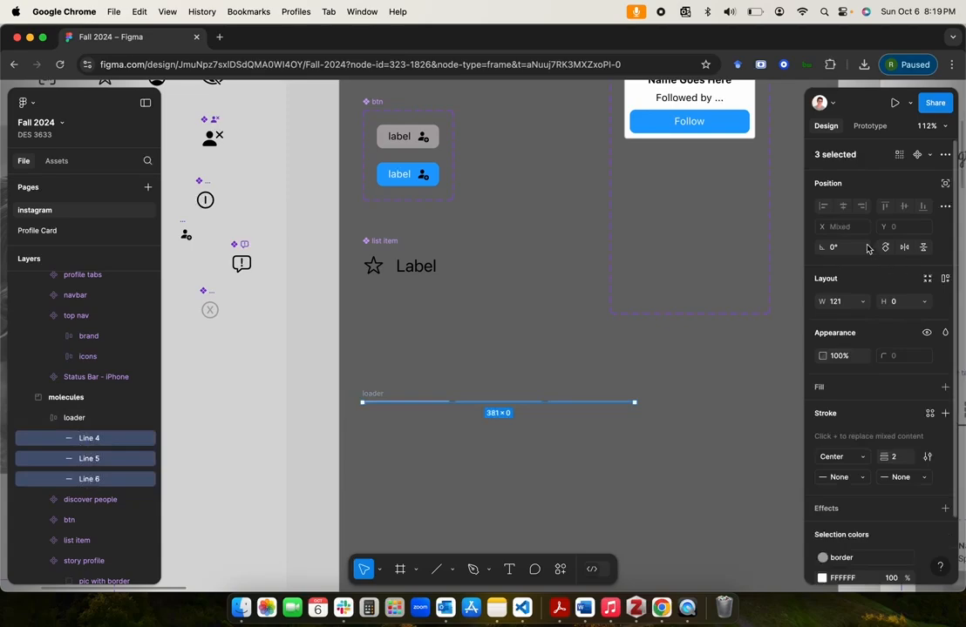
left_click(863, 301)
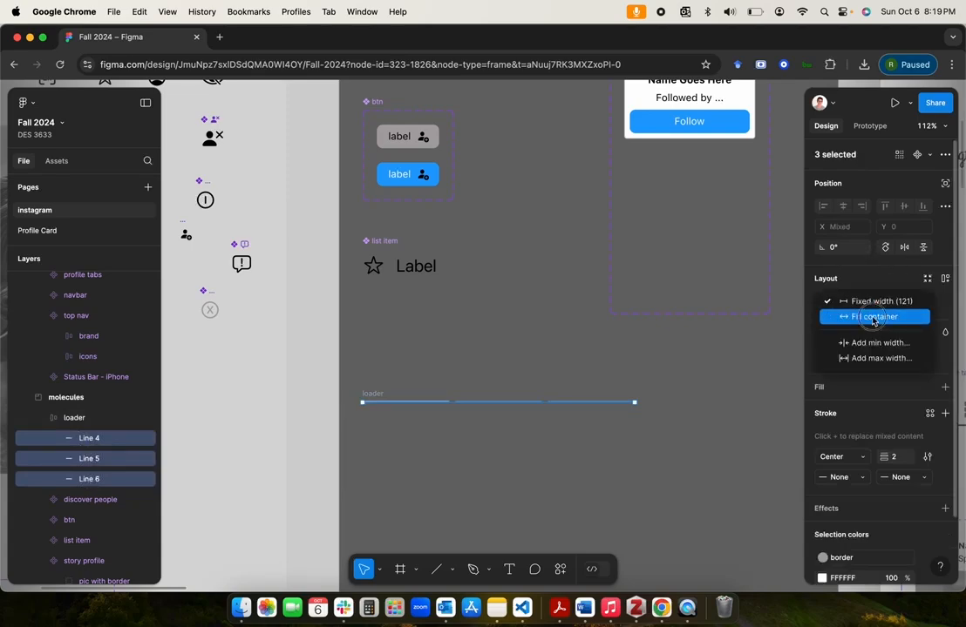
left_click(872, 318)
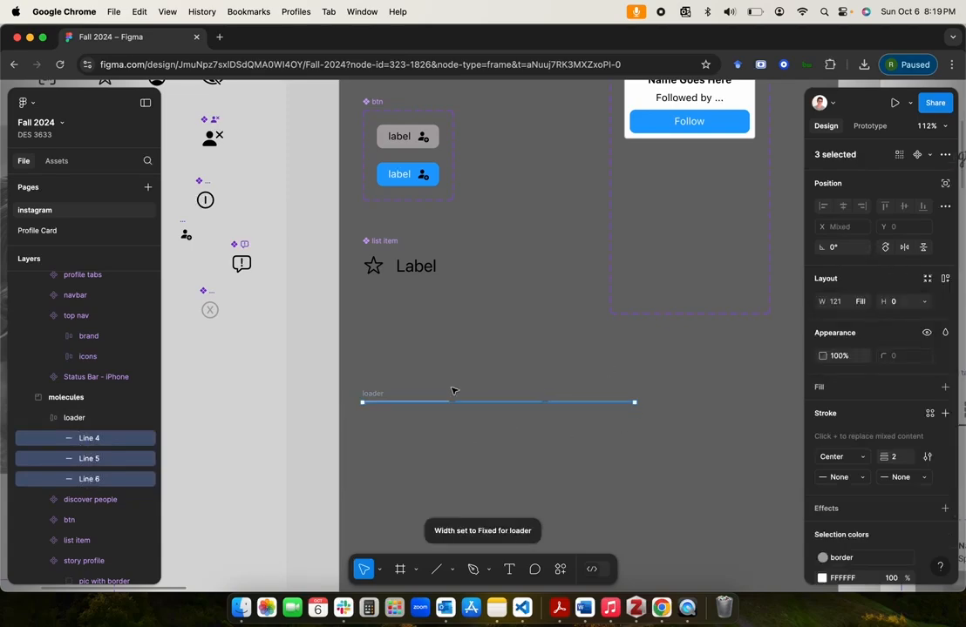
left_click(296, 406)
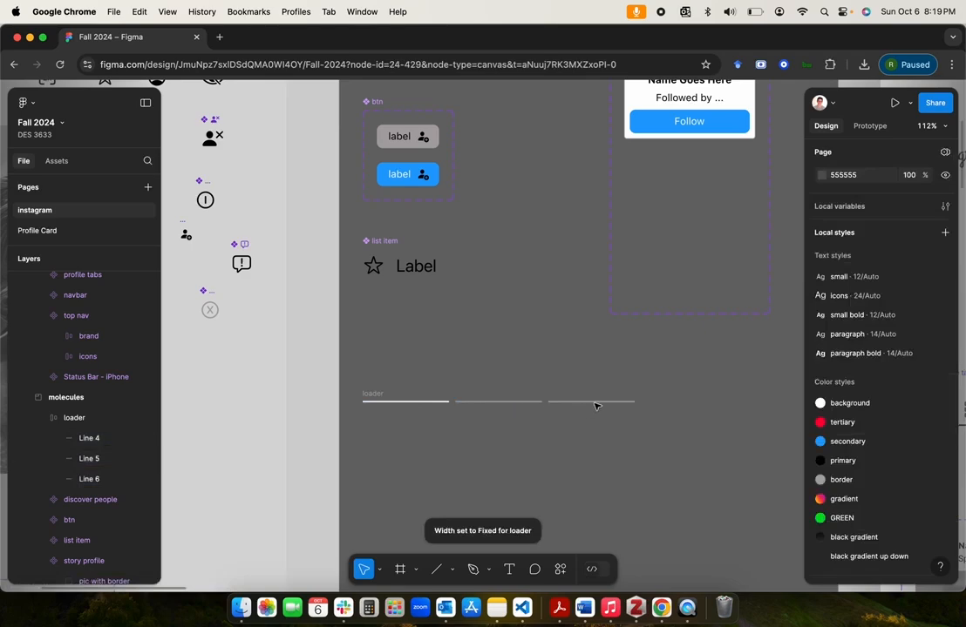
Step: Set the horizontal gap between the loader frame's lines to 4
left_click(113, 418)
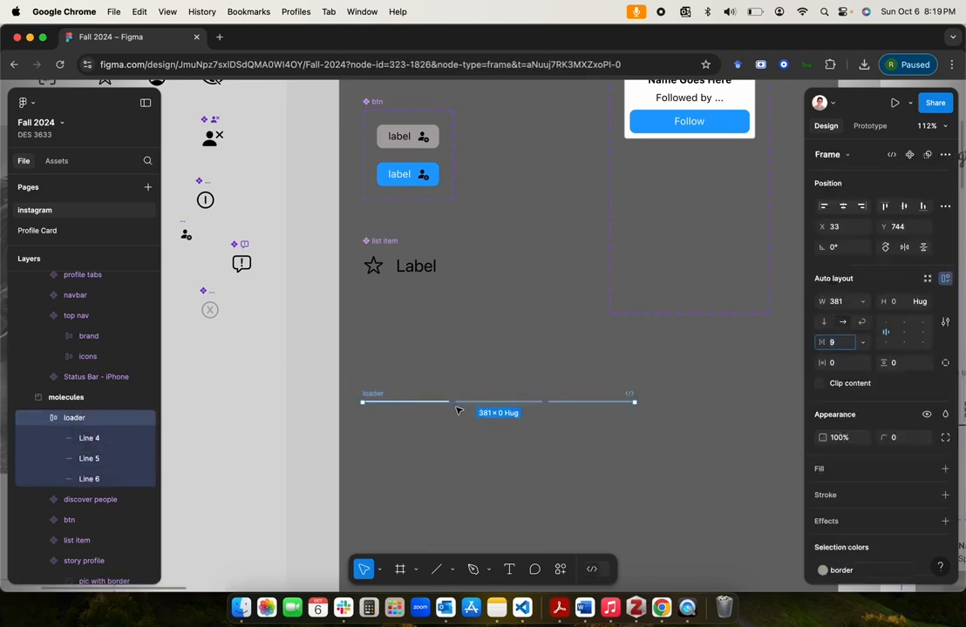
type("4")
key("Return")
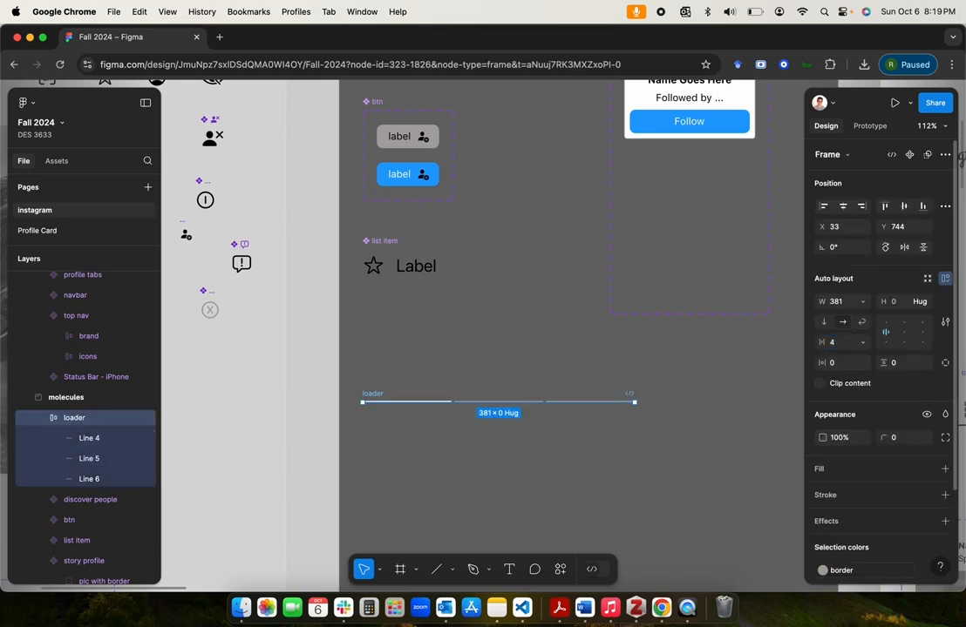
scroll(500, 337, "up", 2)
scroll(500, 336, "down", 1)
Step: Turn the loader frame into a reusable component
left_click(450, 440)
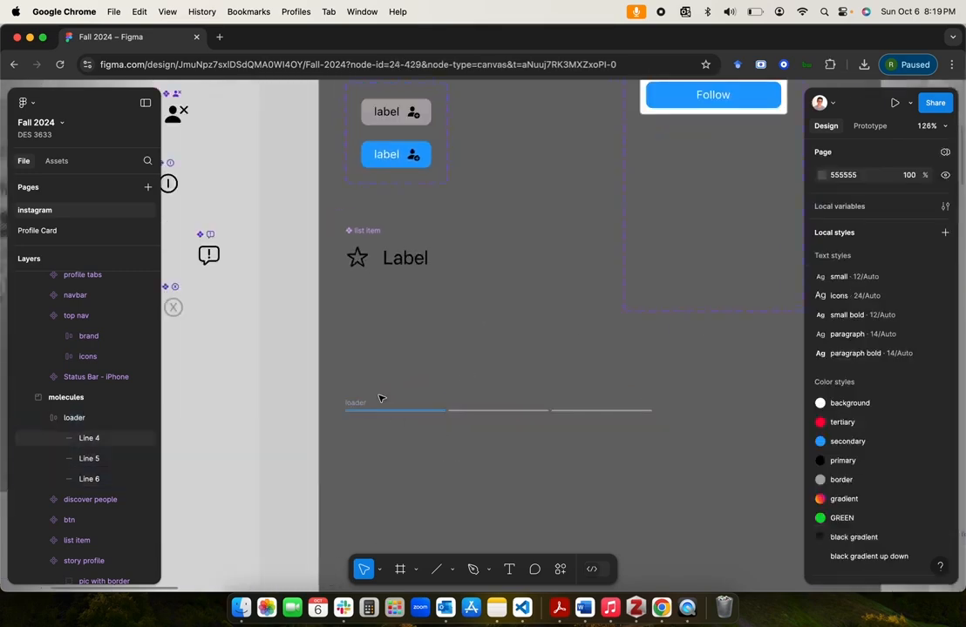
left_click(353, 403)
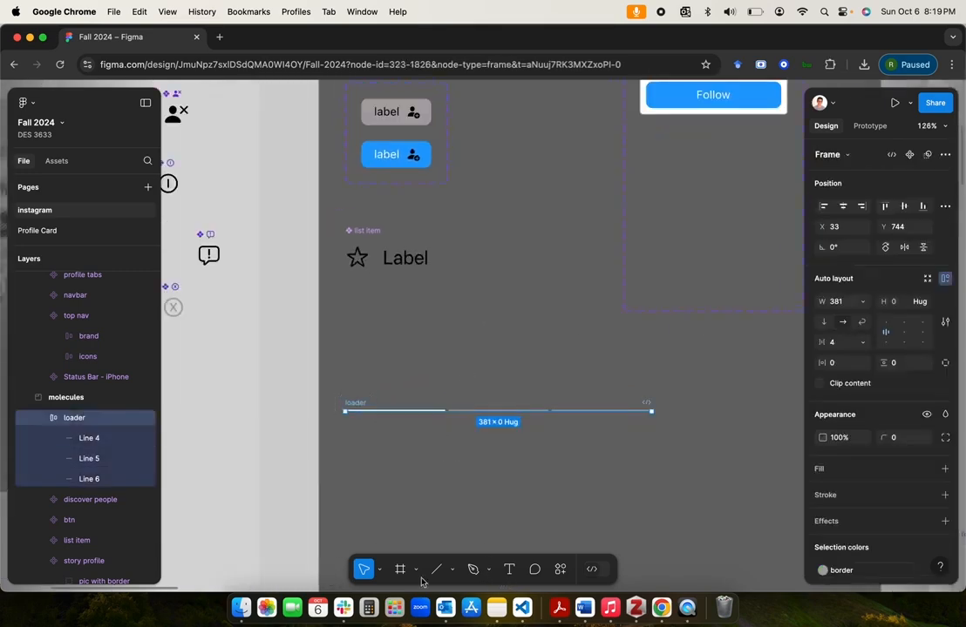
left_click(909, 154)
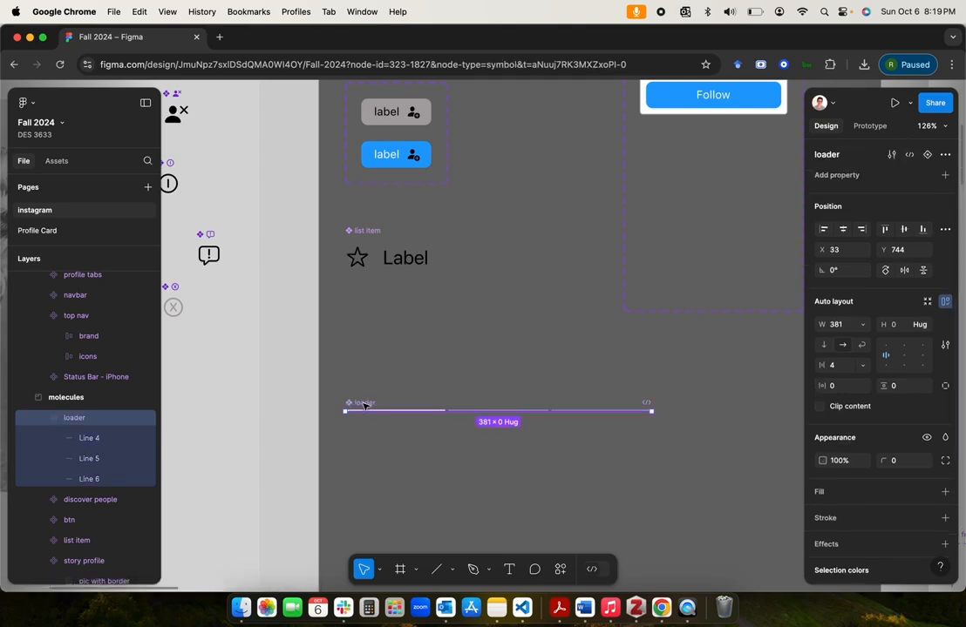
Step: Move the main loader component slightly lower and delete the instance pasted at its original position
key("super+c")
key("super+v")
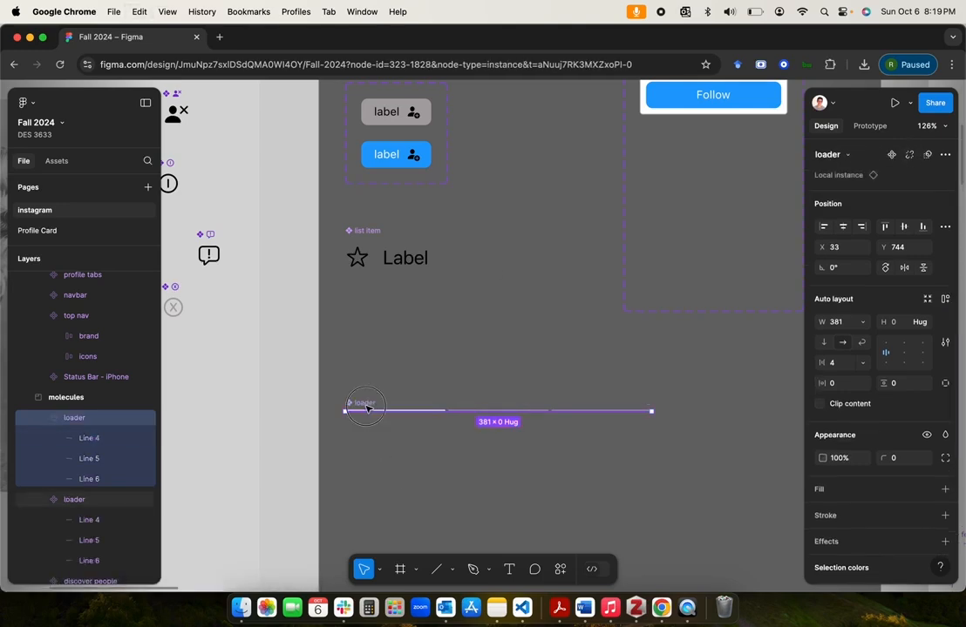
left_click_drag(366, 408, 369, 444)
left_click(371, 411)
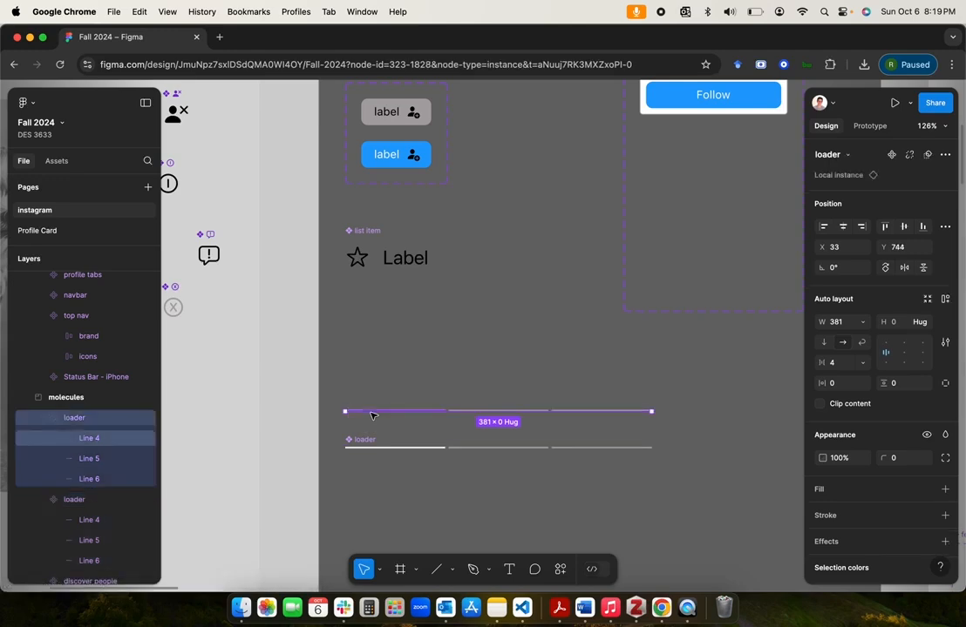
key("Delete")
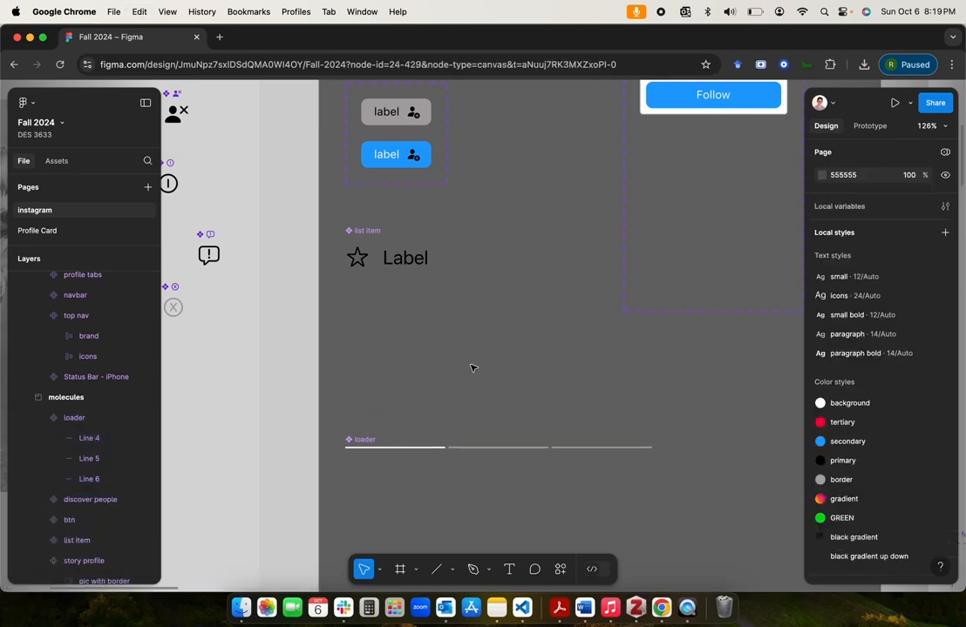
Step: Set the width of the loader instance in the kitten story template to fill container
scroll(474, 368, "down", 5)
scroll(473, 367, "right", 8)
scroll(473, 368, "down", 3)
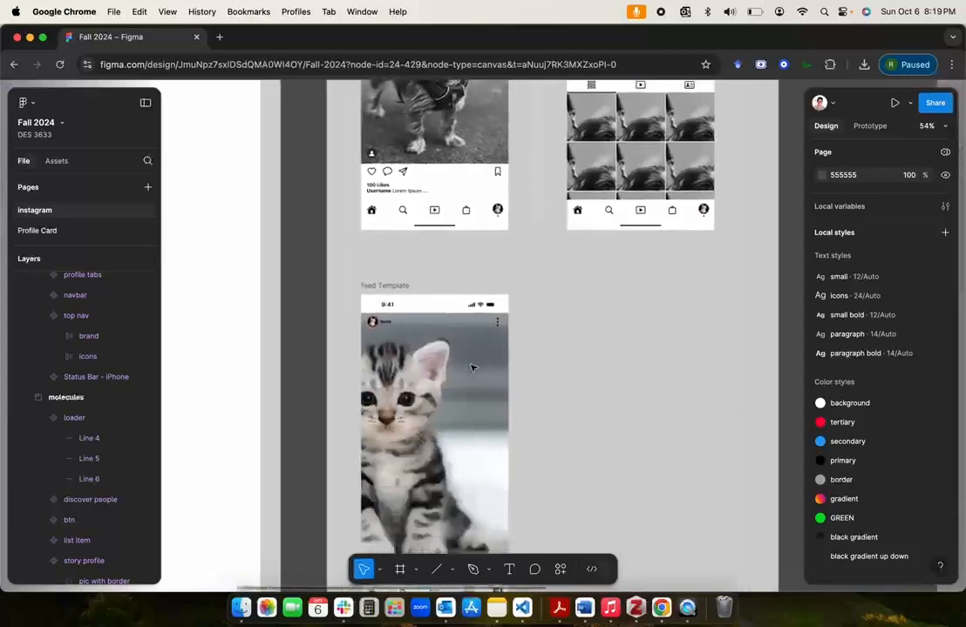
scroll(471, 367, "down", 1)
left_click(449, 364)
double_click(449, 362)
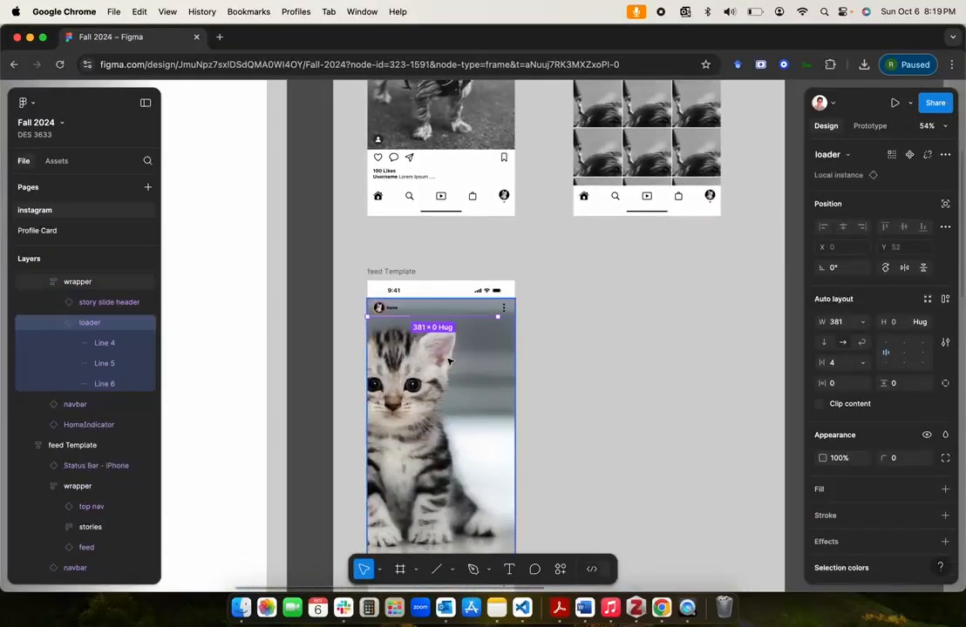
scroll(449, 362, "up", 5)
left_click(863, 322)
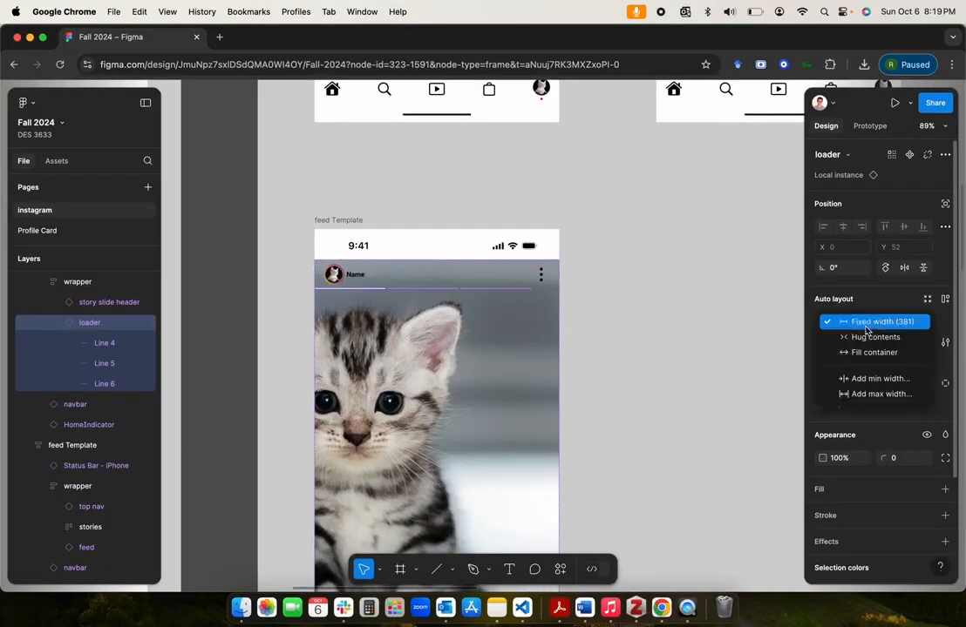
left_click(863, 352)
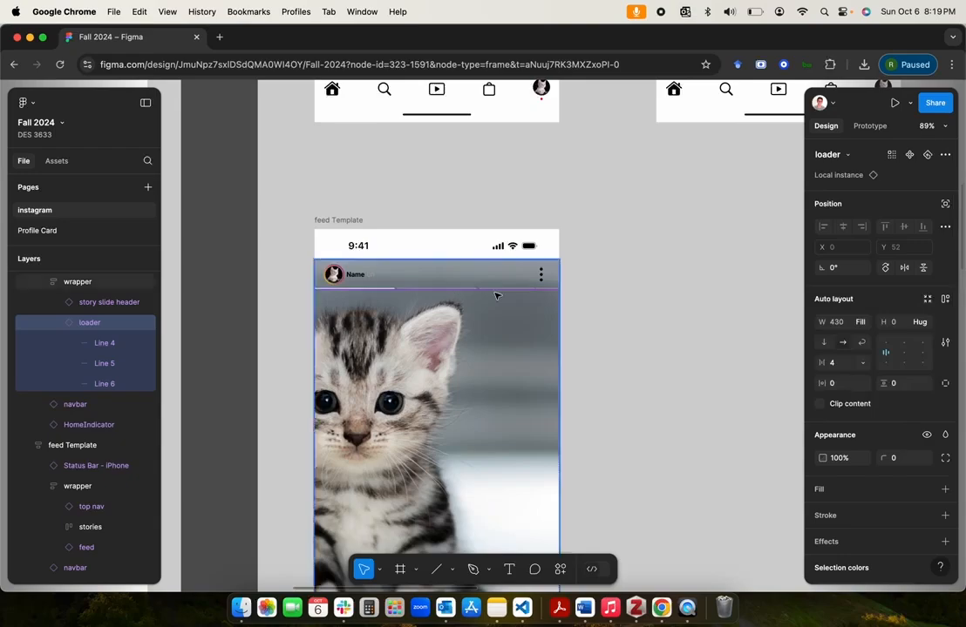
left_click(601, 305)
scroll(491, 304, "up", 4)
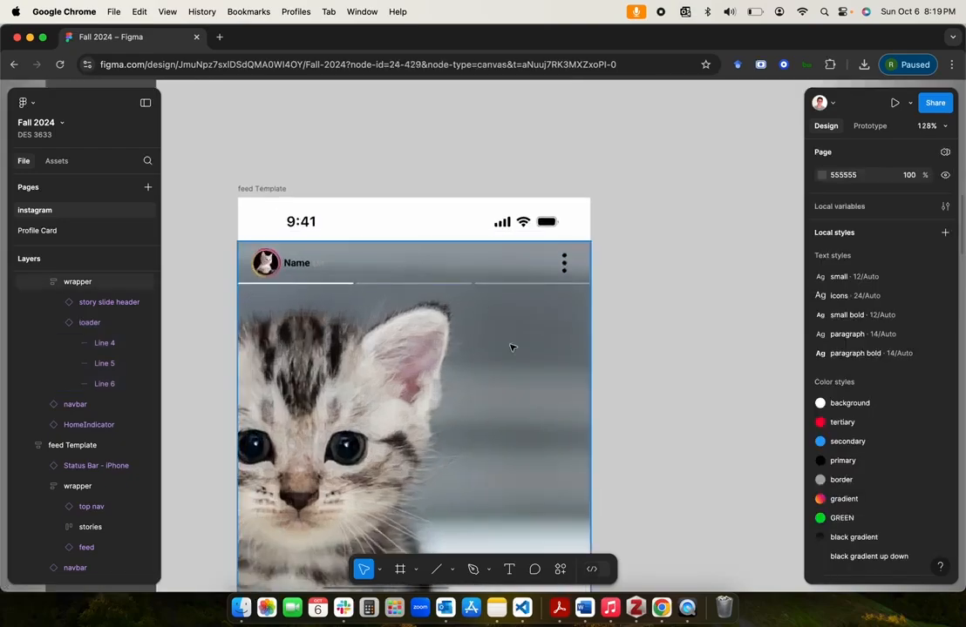
Step: Set the horizontal padding of the main loader component to 8
scroll(511, 347, "down", 8)
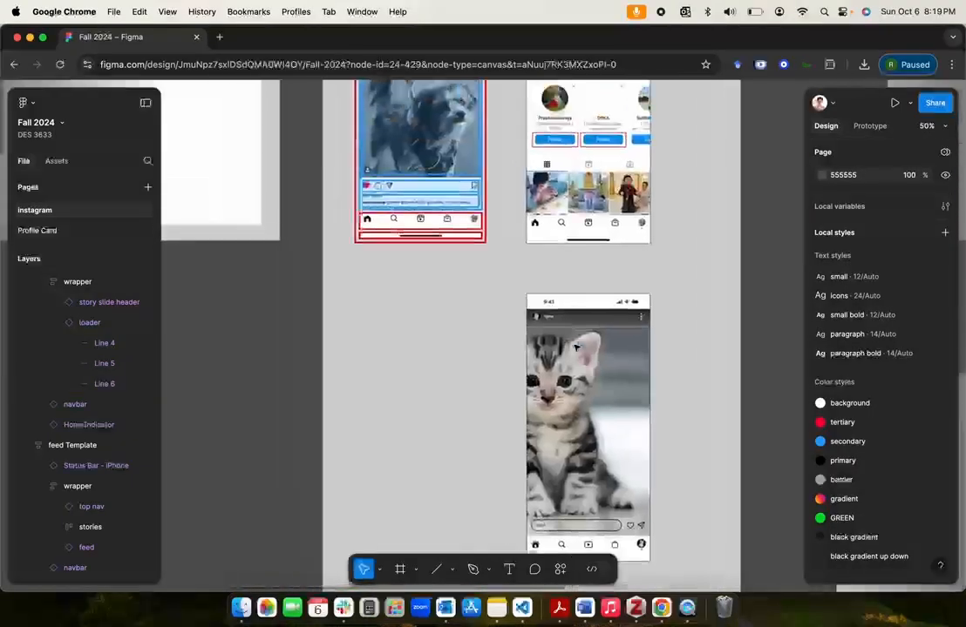
scroll(575, 347, "up", 8)
scroll(455, 309, "down", 9)
scroll(455, 311, "left", 7)
scroll(455, 310, "up", 5)
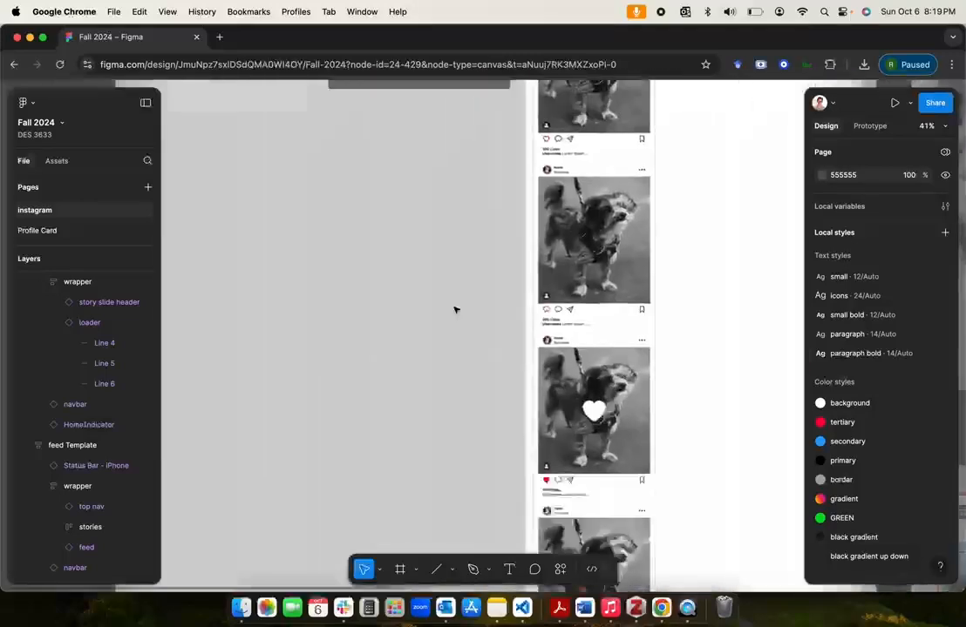
scroll(455, 310, "down", 5)
scroll(455, 309, "left", 4)
scroll(455, 309, "up", 8)
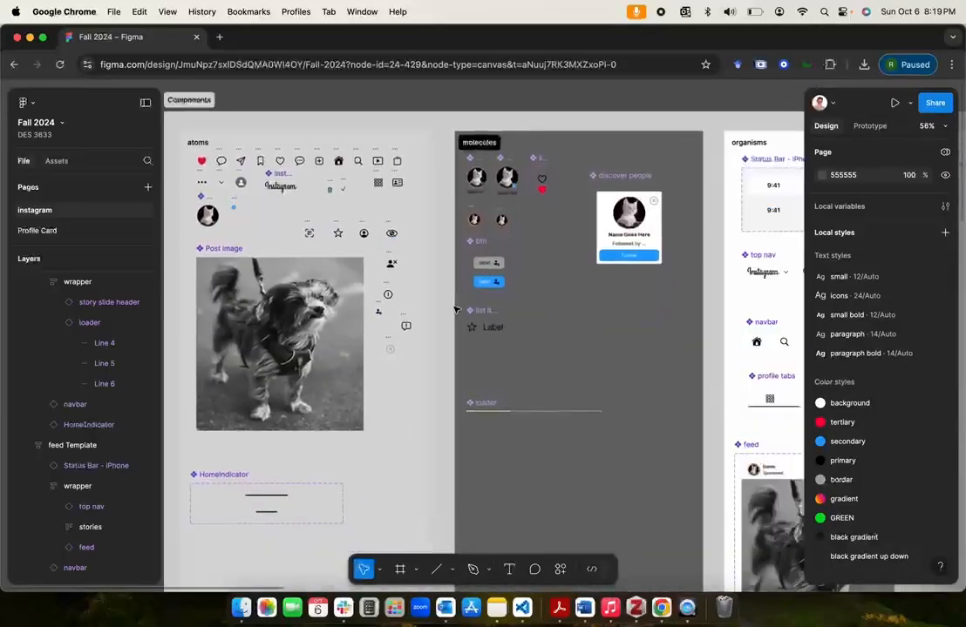
scroll(455, 310, "up", 6)
left_click(479, 293)
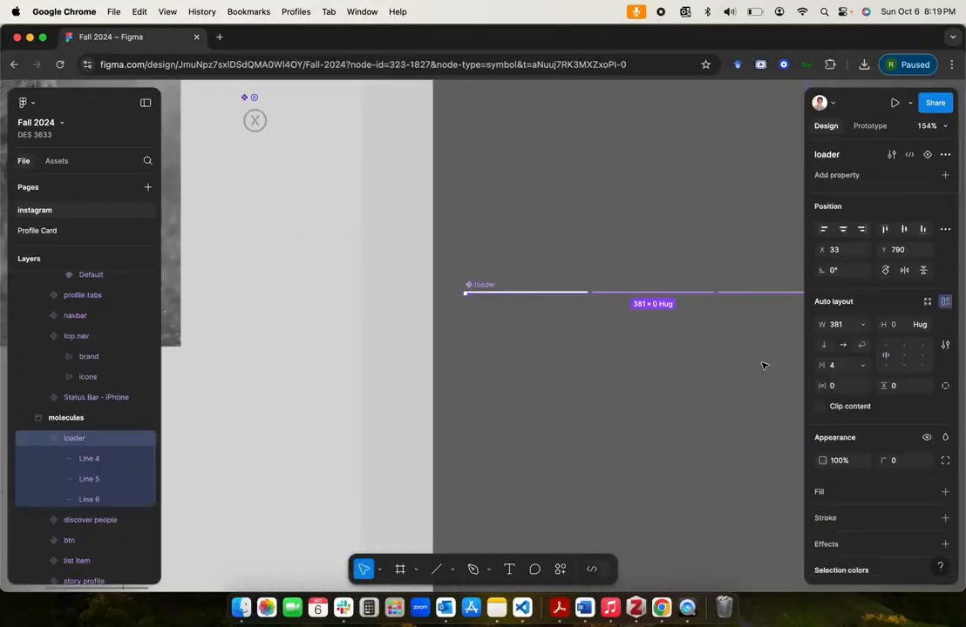
left_click(845, 388)
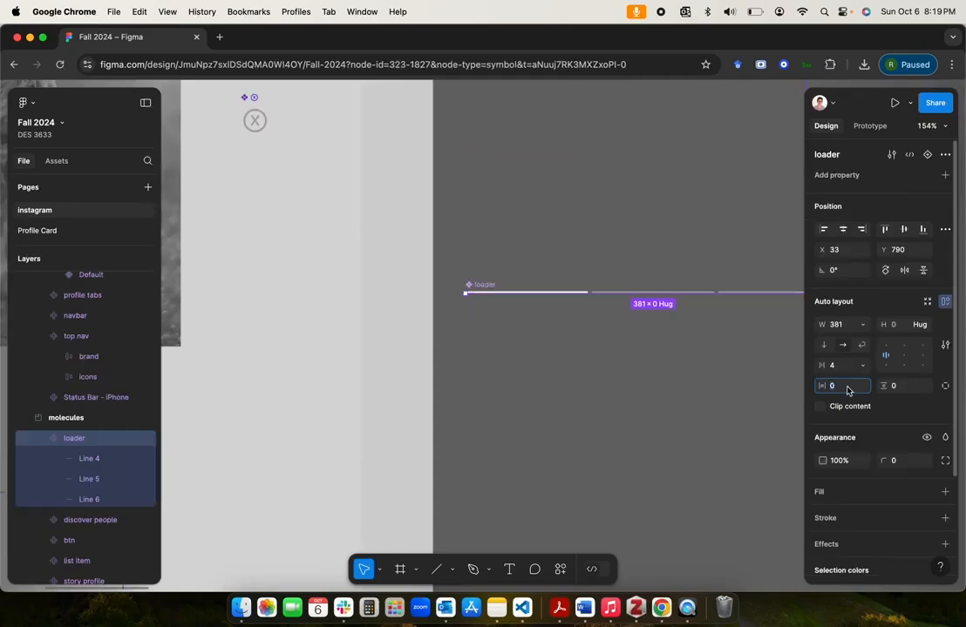
type("8")
key("Return")
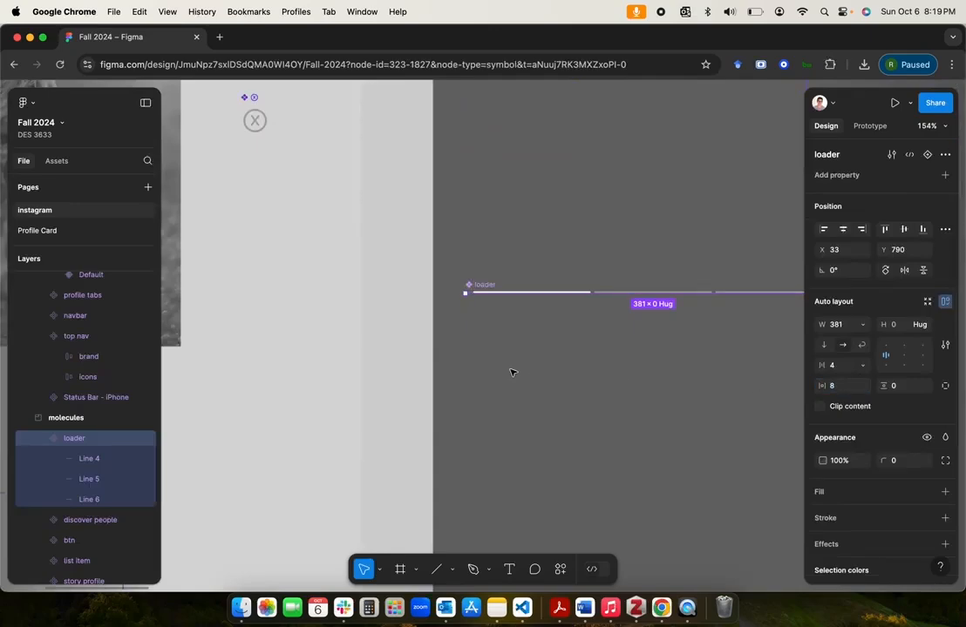
left_click(396, 342)
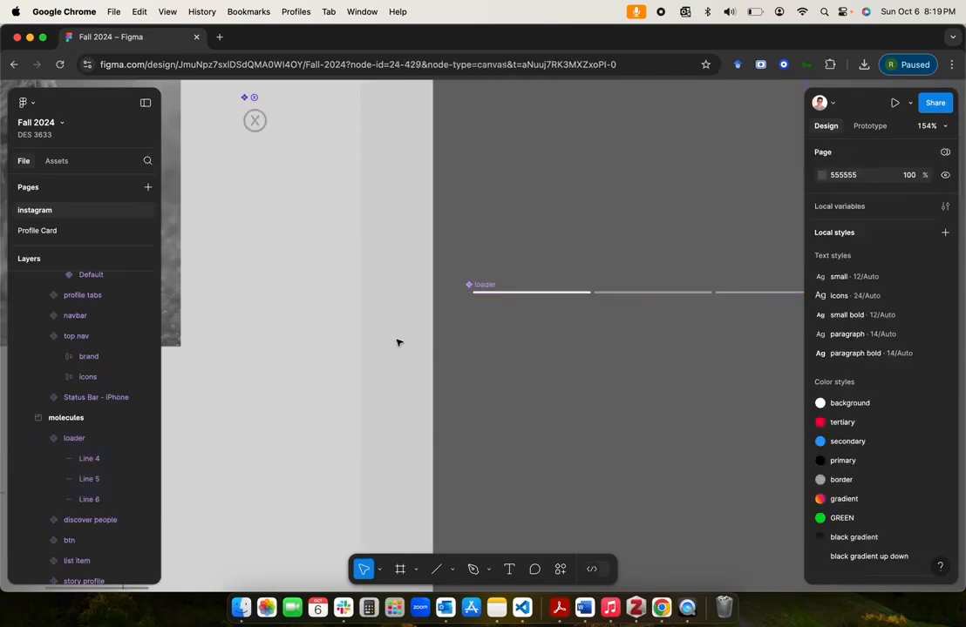
Step: Examine the reference frames 1, 2 and 3 to see which progress lines are highlighted on each story slide
left_click(501, 292)
scroll(493, 290, "down", 10)
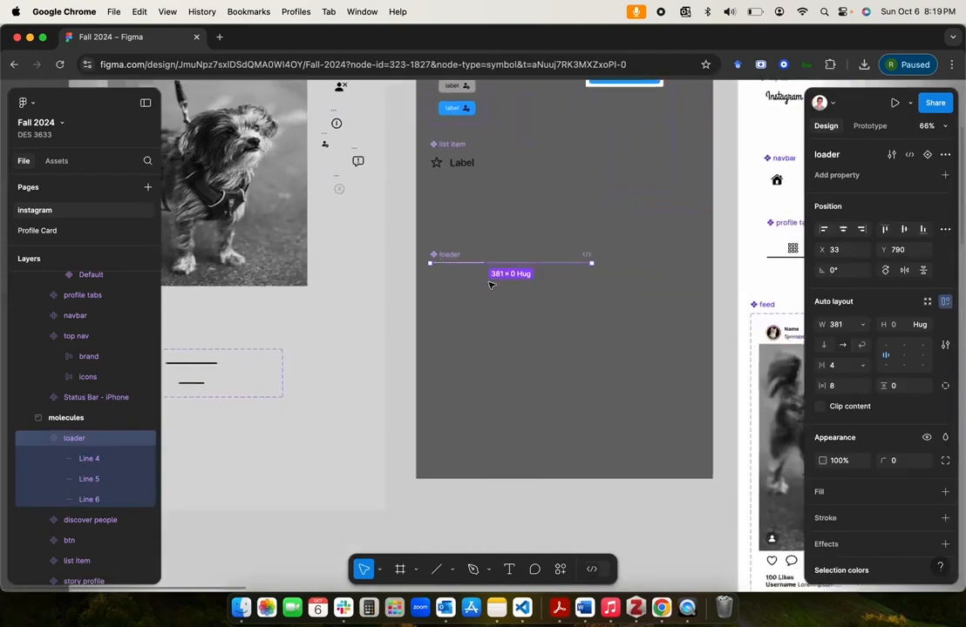
scroll(490, 287, "right", 8)
scroll(491, 286, "down", 10)
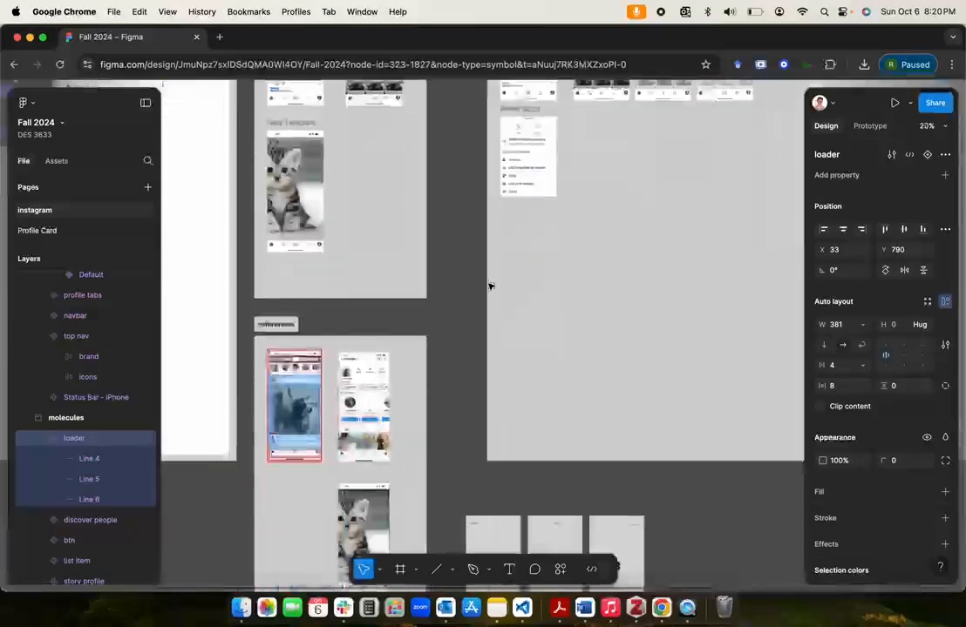
scroll(490, 287, "right", 4)
scroll(491, 286, "left", 8)
scroll(468, 277, "up", 6)
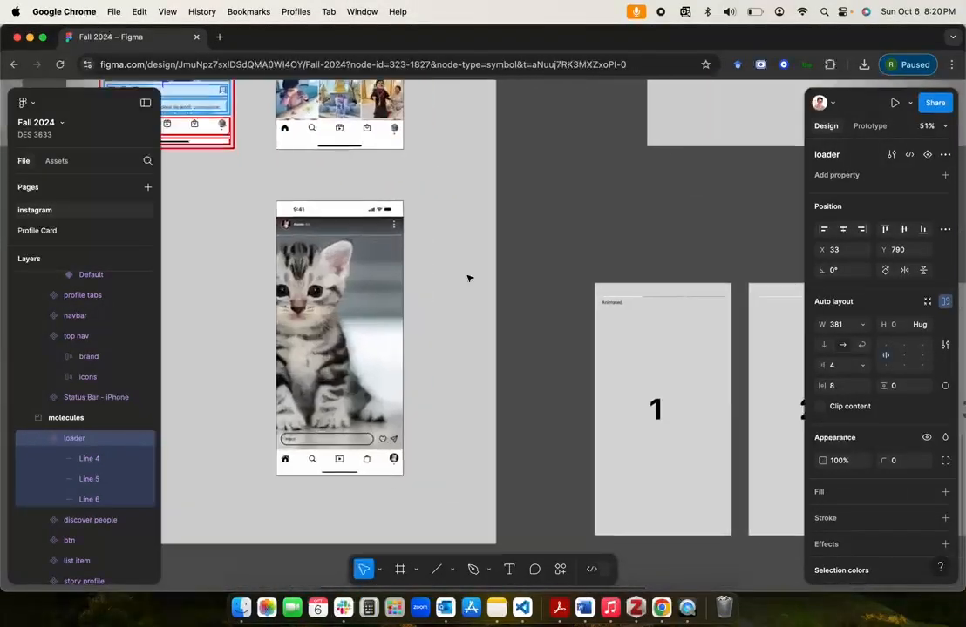
scroll(435, 304, "up", 4)
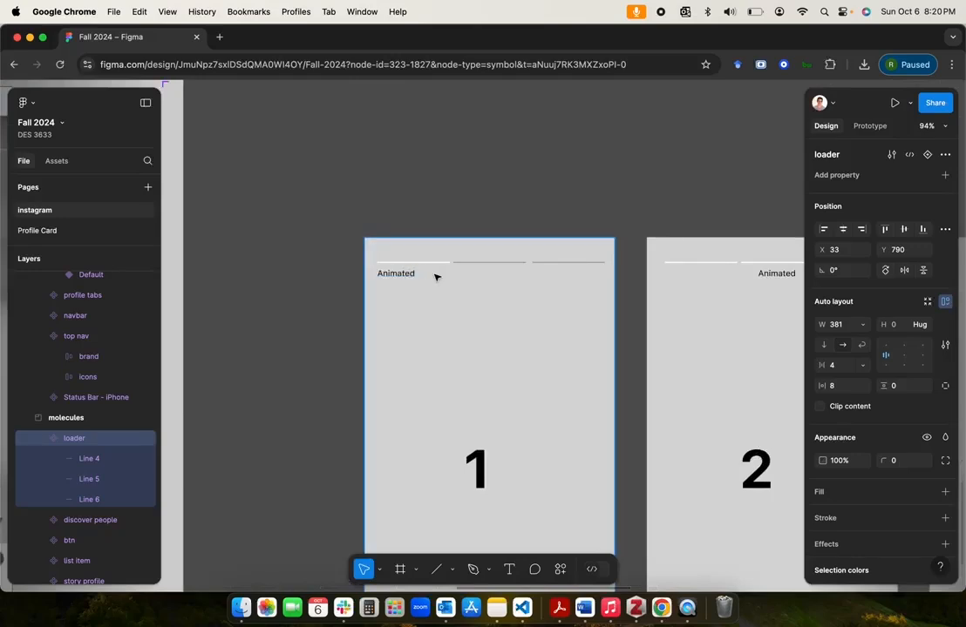
scroll(436, 277, "right", 2)
scroll(436, 277, "down", 1)
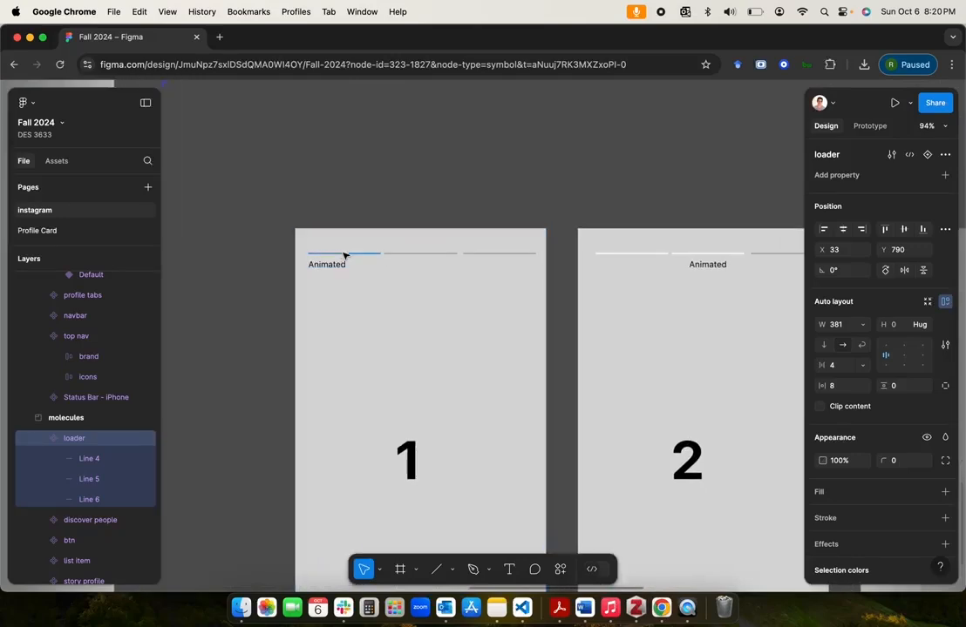
scroll(344, 254, "right", 2)
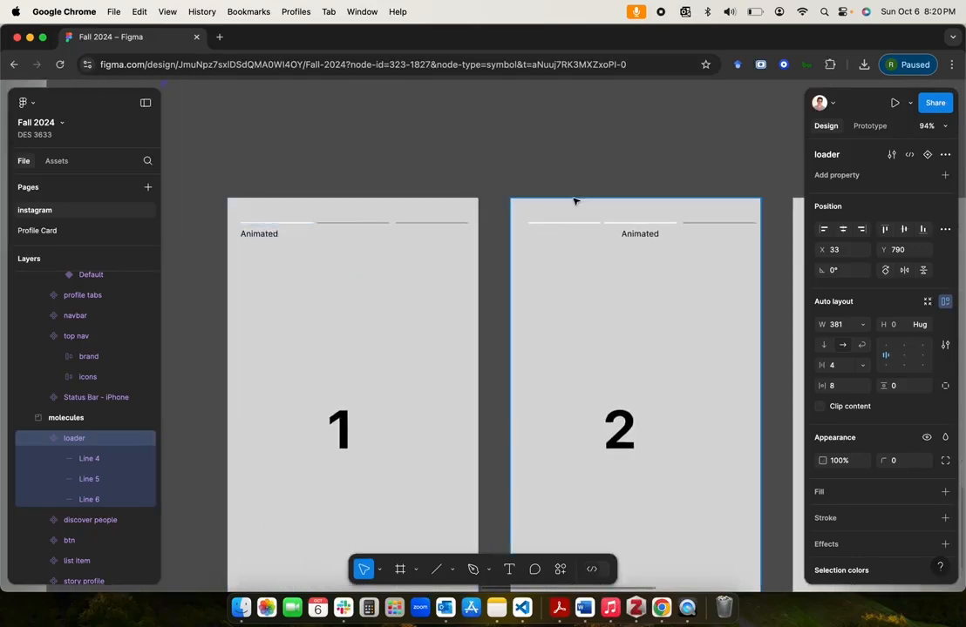
scroll(576, 200, "right", 3)
scroll(575, 200, "down", 3)
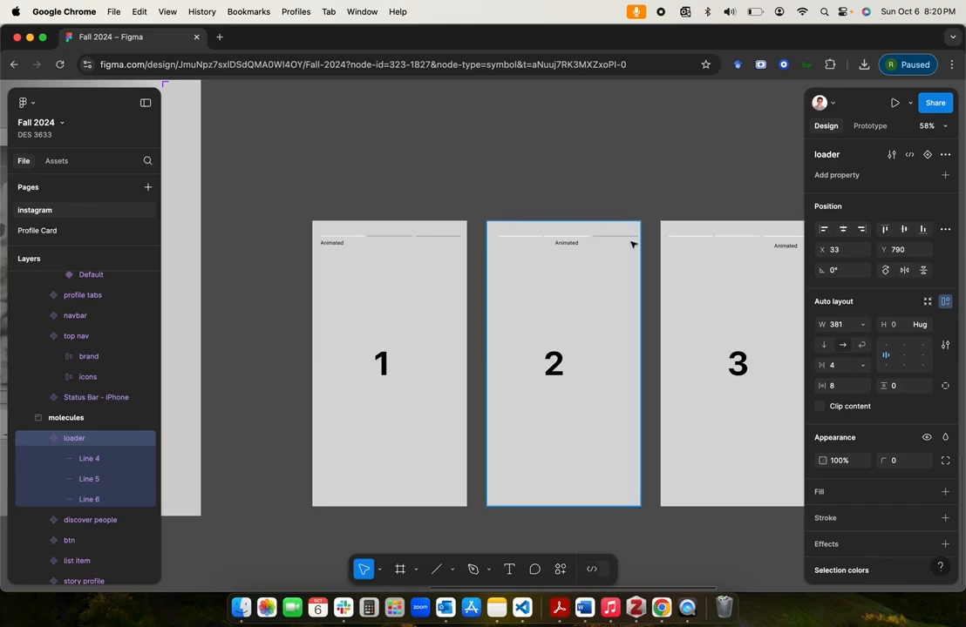
left_click(716, 207)
scroll(685, 170, "right", 2)
scroll(685, 170, "up", 3)
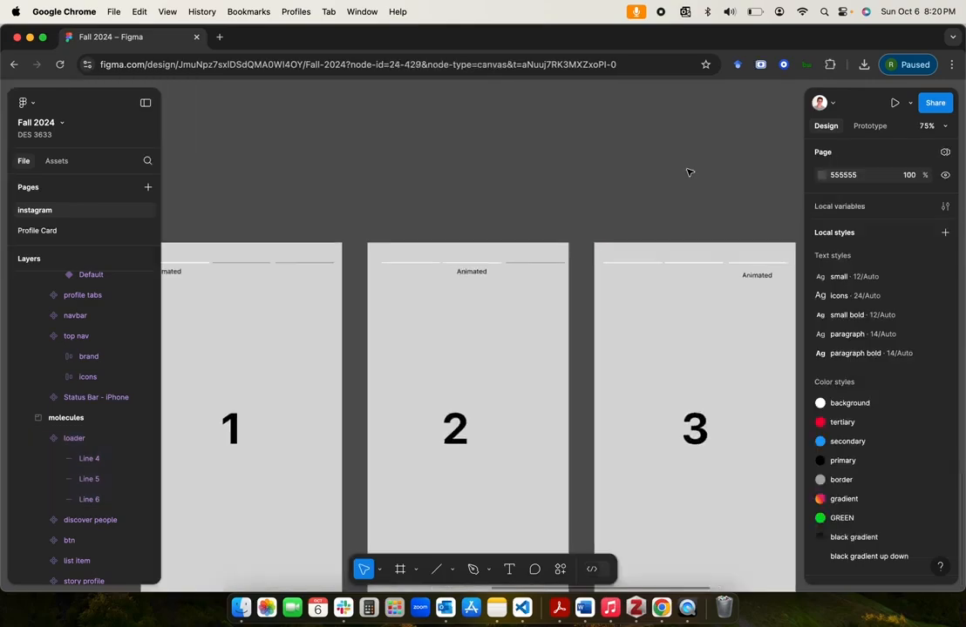
Step: Add two variants to the main loader component in the molecules section
scroll(606, 166, "left", 10)
scroll(457, 246, "down", 3)
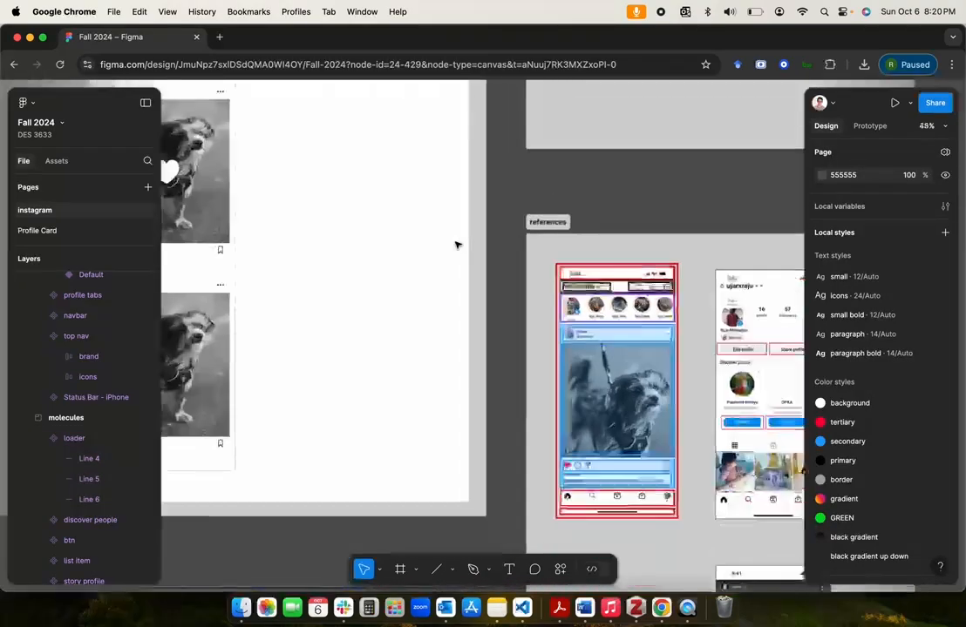
scroll(457, 246, "left", 4)
scroll(457, 246, "right", 4)
scroll(457, 246, "up", 8)
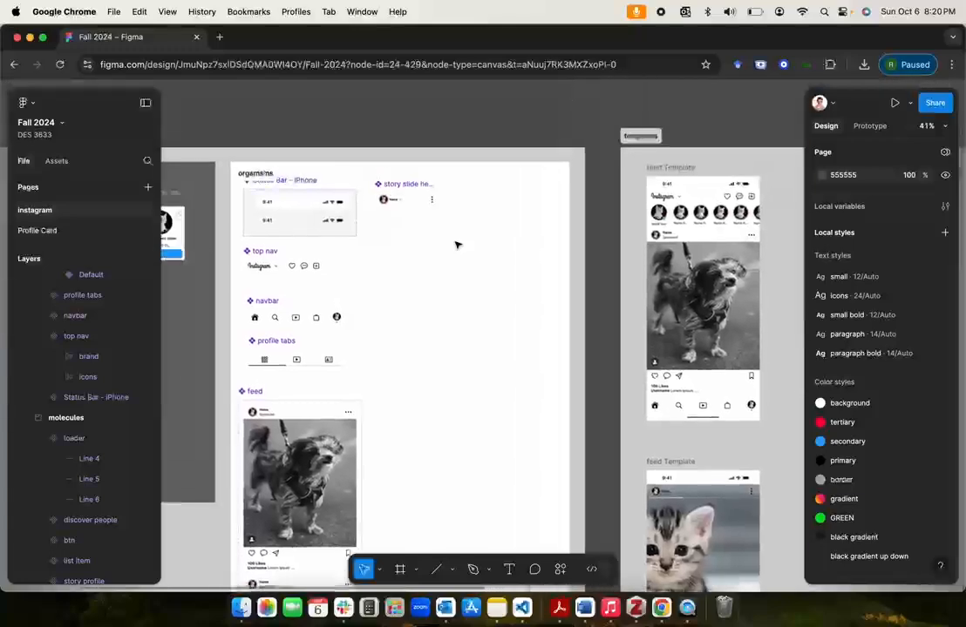
scroll(456, 245, "down", 5)
scroll(456, 244, "right", 2)
scroll(456, 245, "left", 6)
scroll(457, 244, "up", 4)
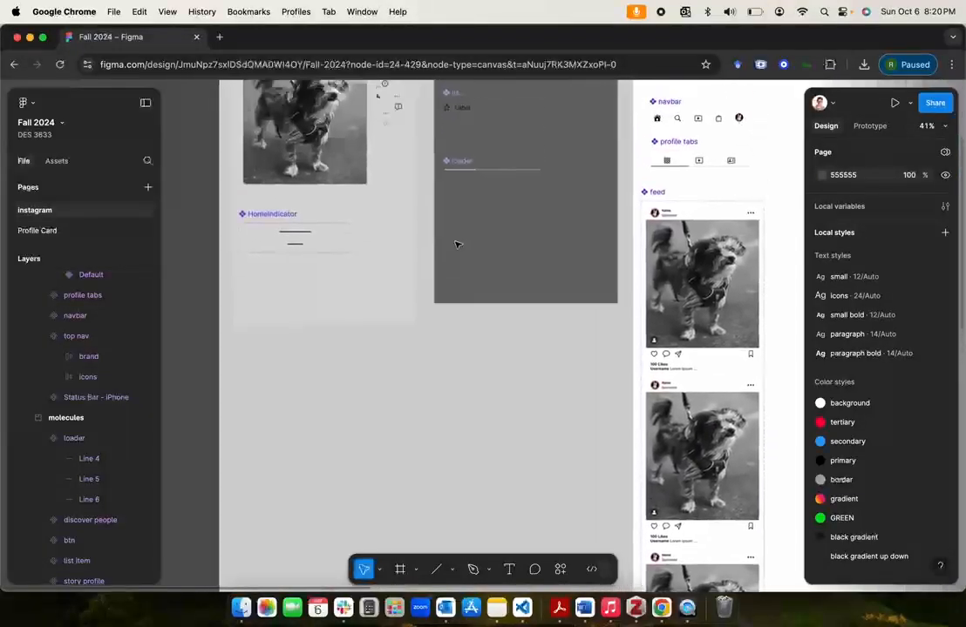
scroll(456, 244, "up", 5)
scroll(436, 262, "down", 3)
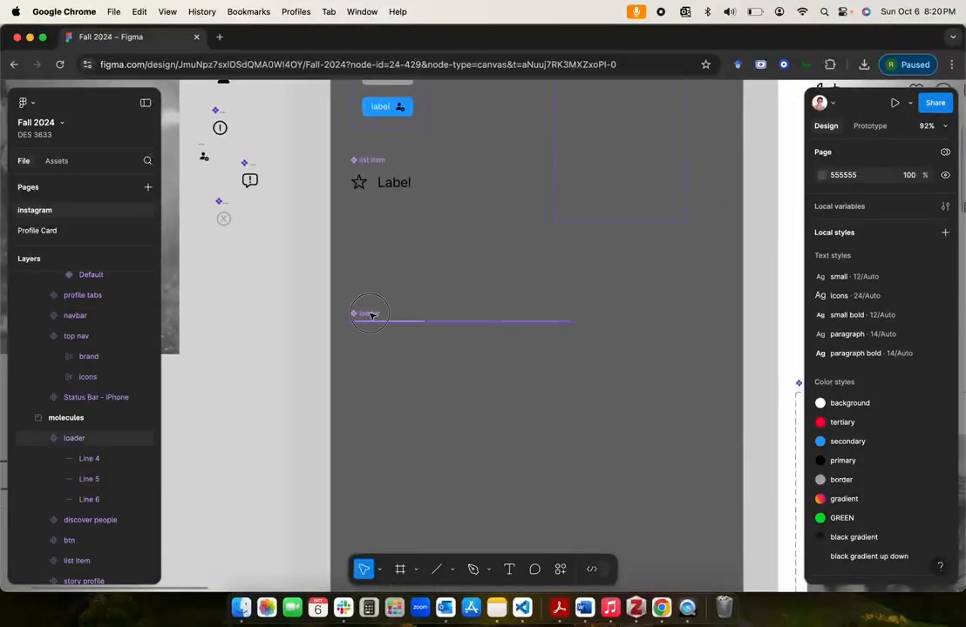
left_click(373, 321)
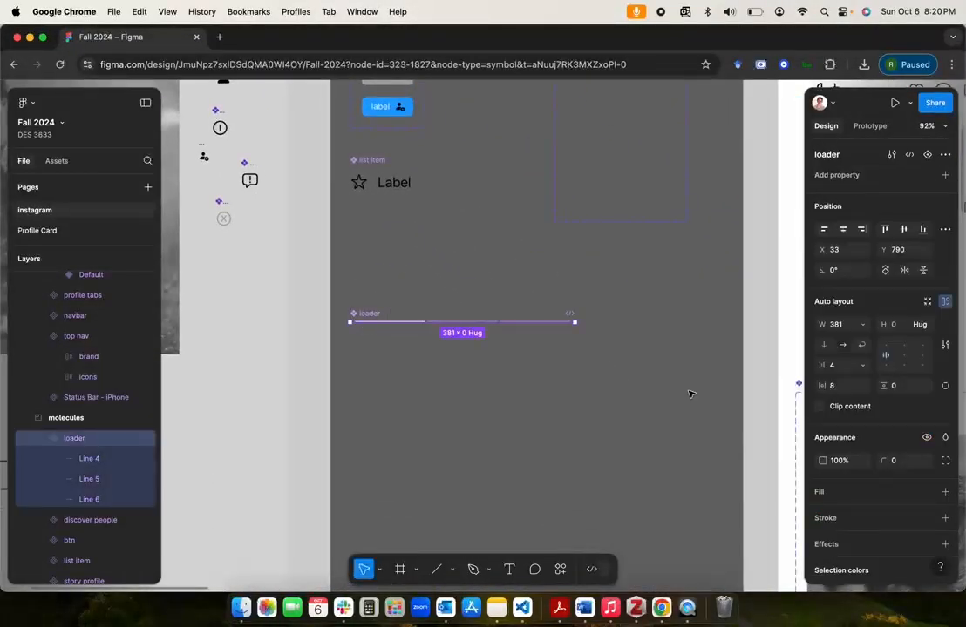
left_click(927, 155)
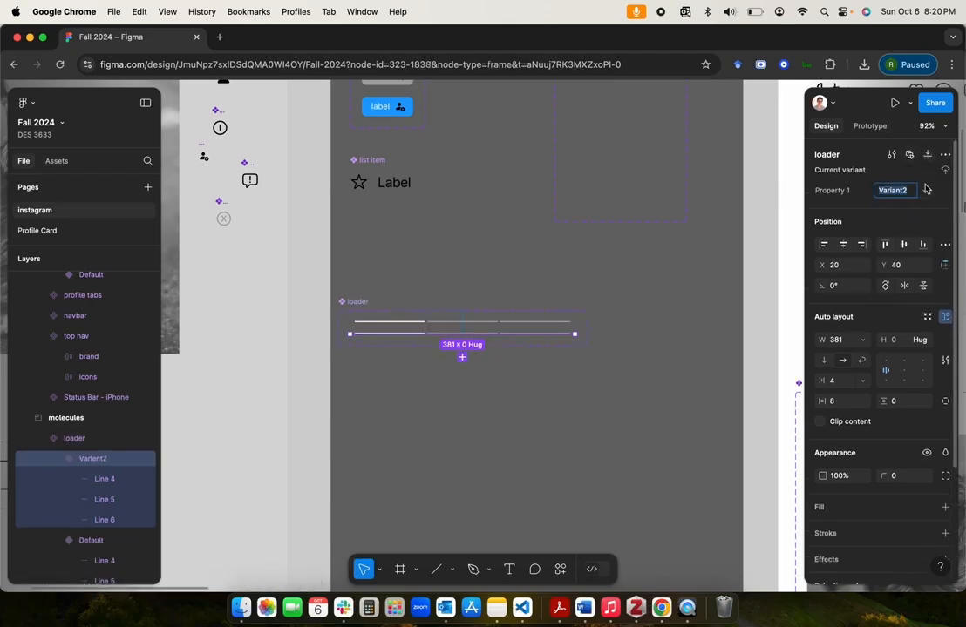
left_click(462, 358)
Step: Set the stroke of the middle line in the loader's second variant to the white background color style
scroll(431, 373, "up", 5)
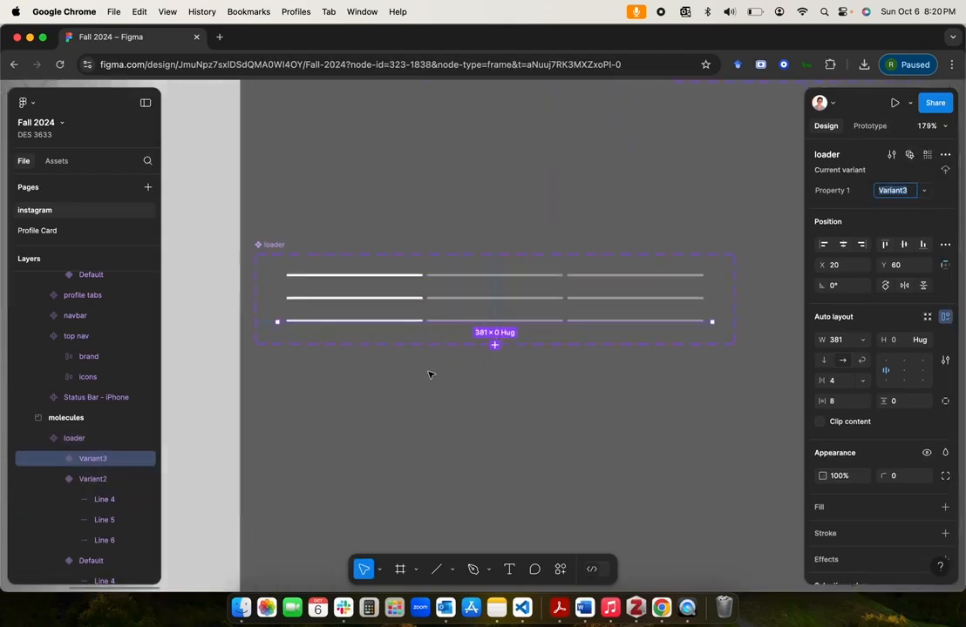
scroll(430, 373, "up", 2)
left_click(391, 367)
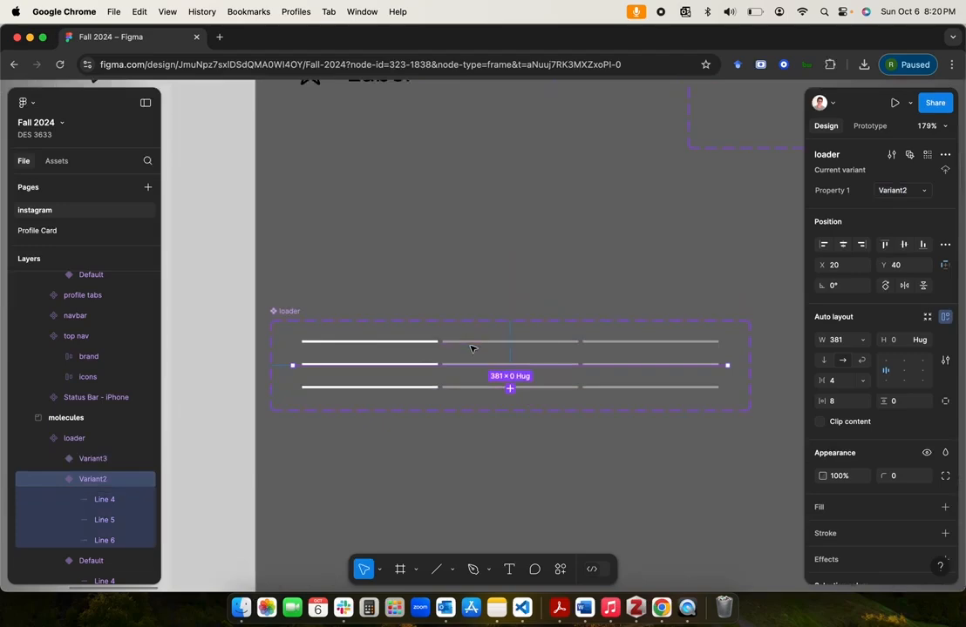
left_click(472, 346)
scroll(471, 348, "up", 2)
scroll(471, 348, "up", 1)
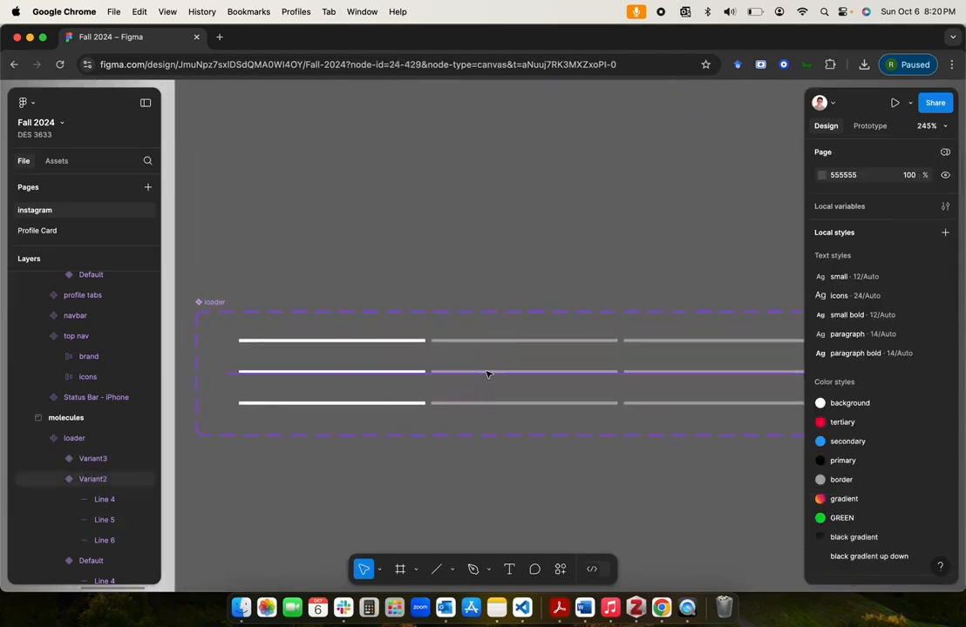
double_click(488, 373)
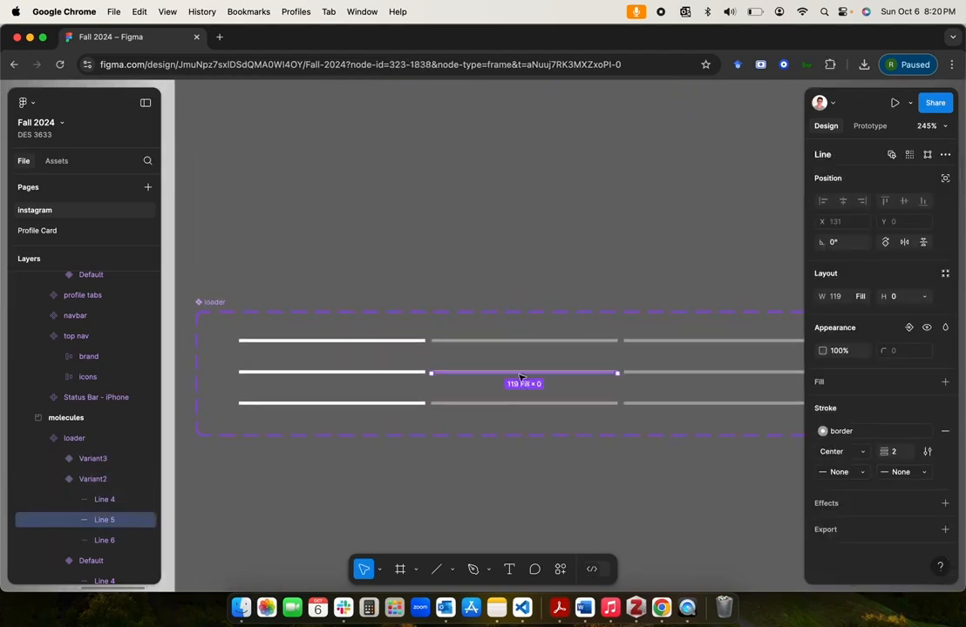
left_click(823, 431)
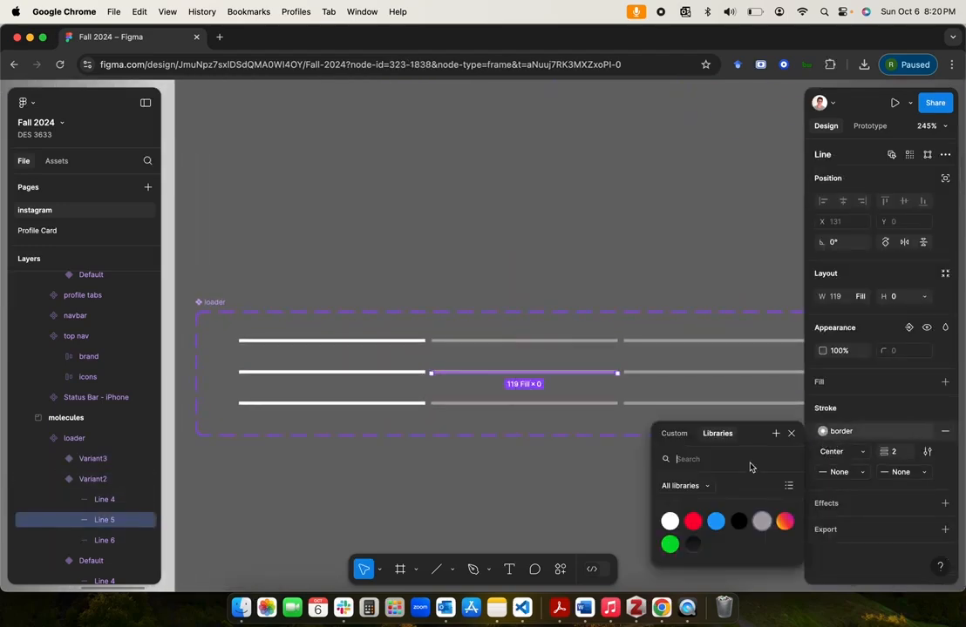
left_click(669, 521)
Step: Set the stroke of the second and third lines in the loader's third variant to the white background style
left_click(558, 406)
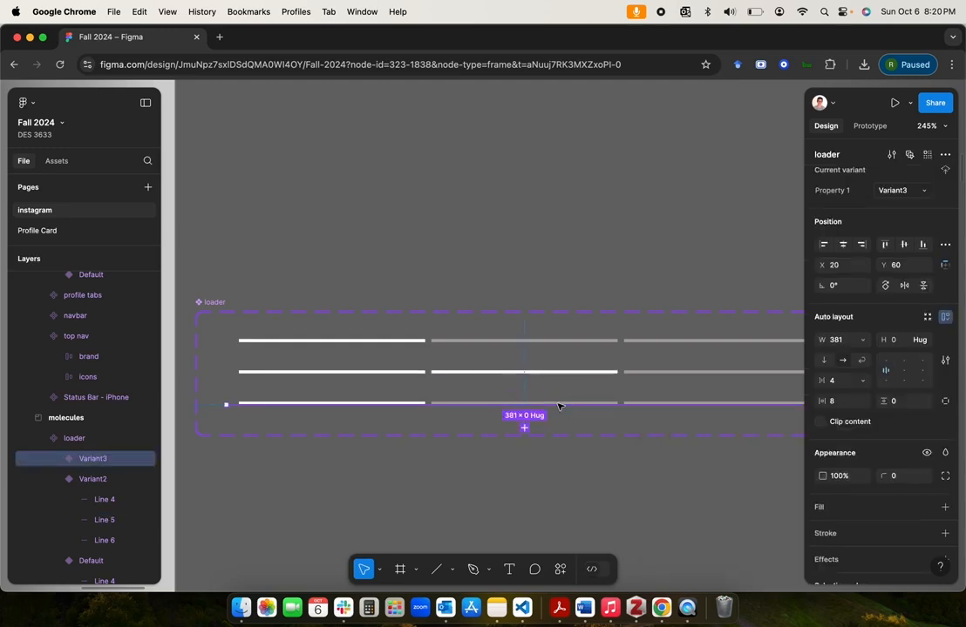
left_click(609, 404)
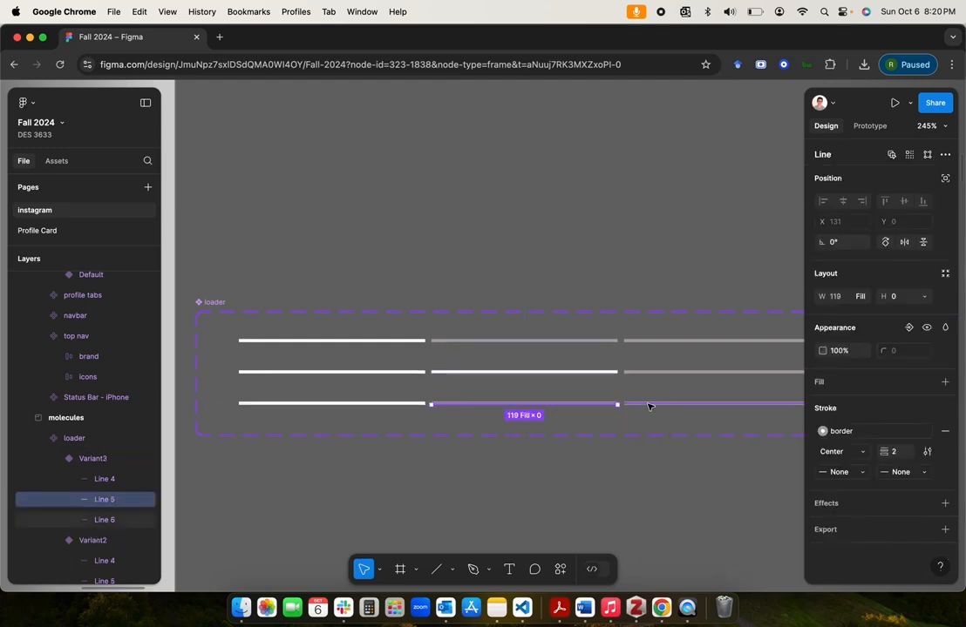
left_click(648, 406, "shift")
left_click(823, 431)
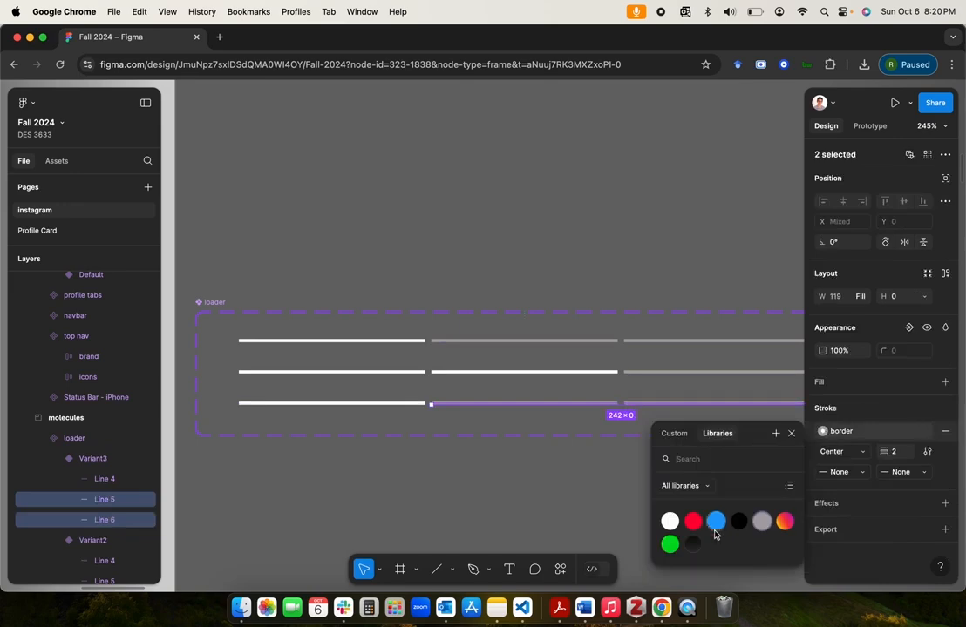
left_click(669, 521)
left_click(626, 508)
scroll(561, 471, "down", 5)
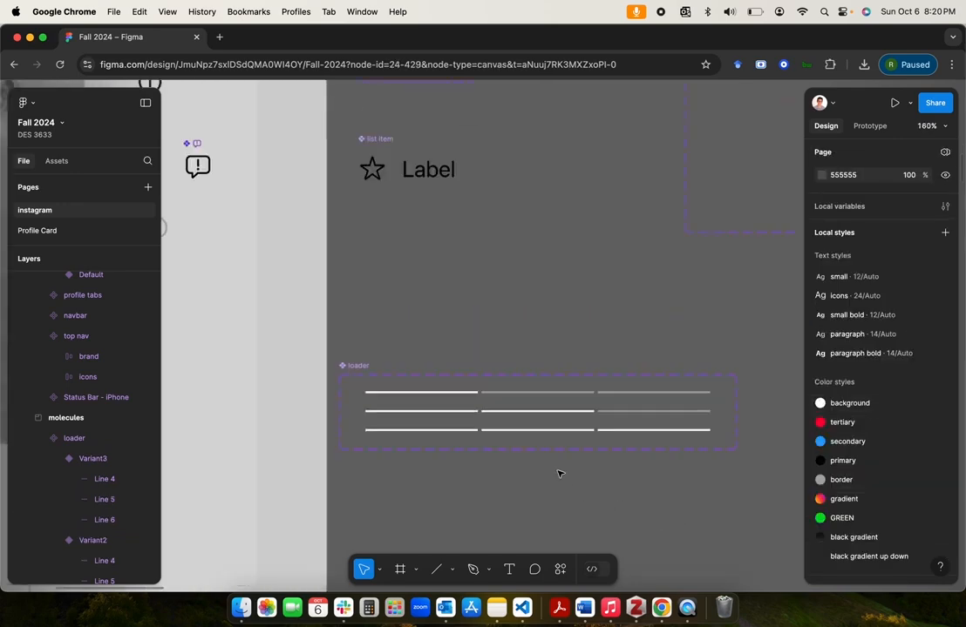
Step: Rename the loader component's default variant to slide1
left_click(353, 365)
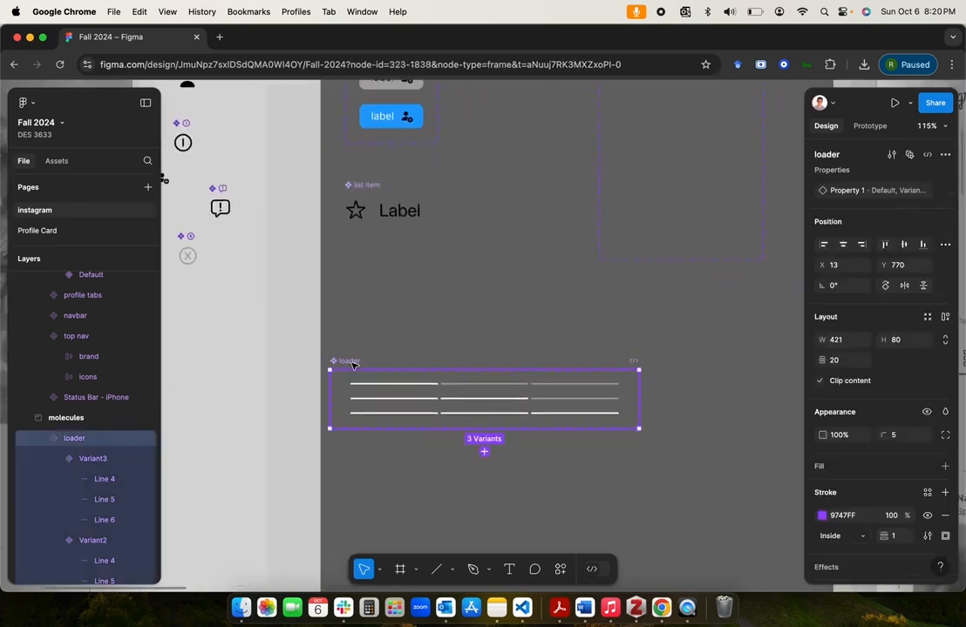
left_click(54, 479)
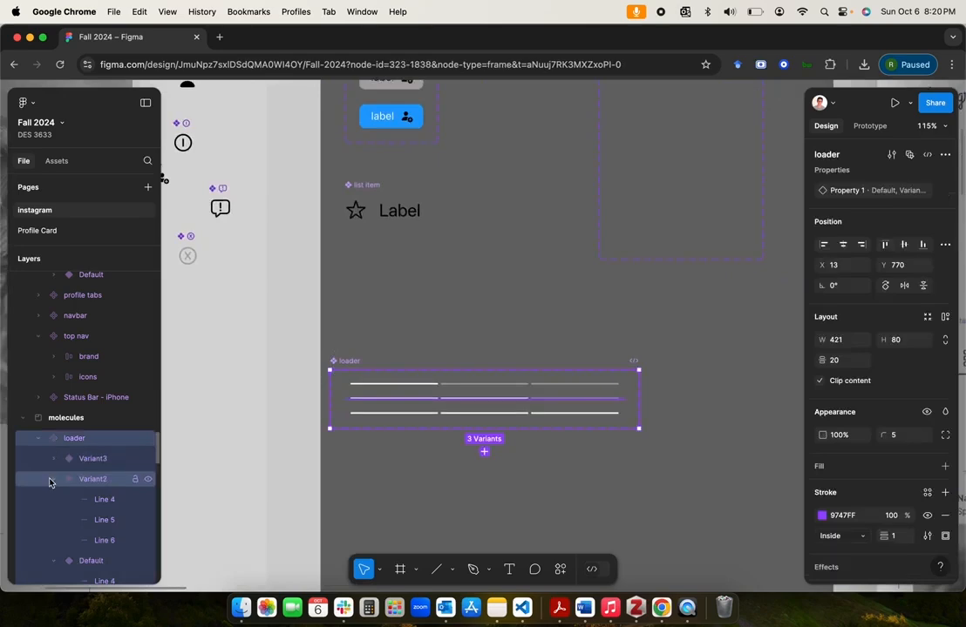
left_click(53, 500)
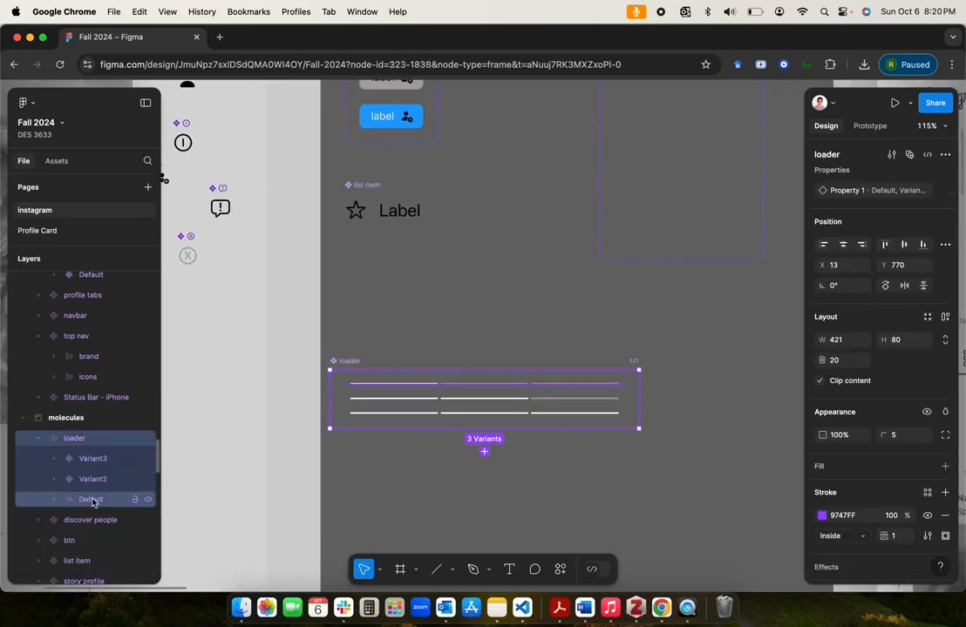
double_click(92, 500)
double_click(128, 504)
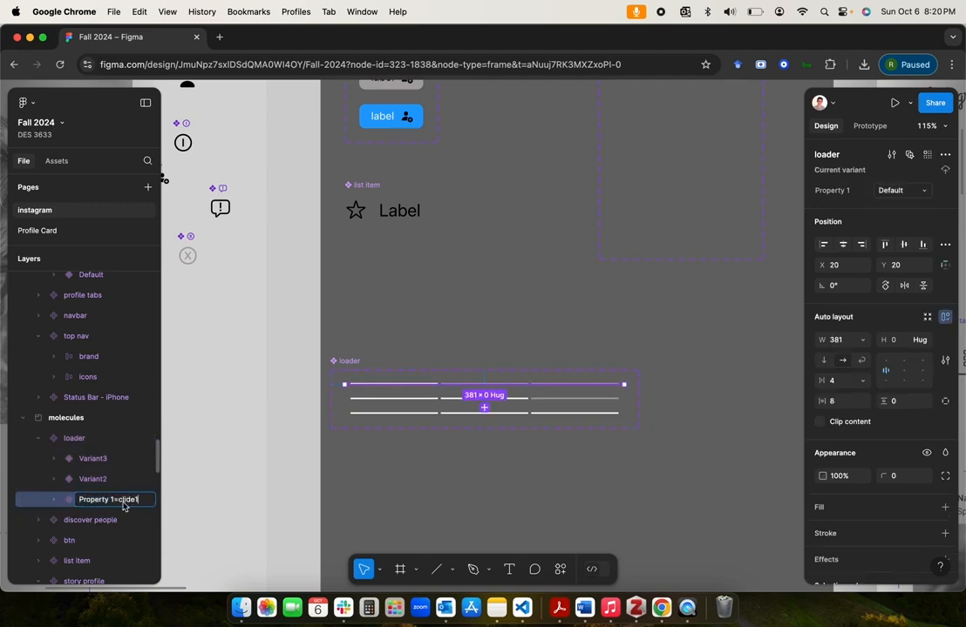
type("slide1")
left_click(120, 503)
Step: Rename the loader component's second variant to slide2 and its third variant to slide3
double_click(112, 478)
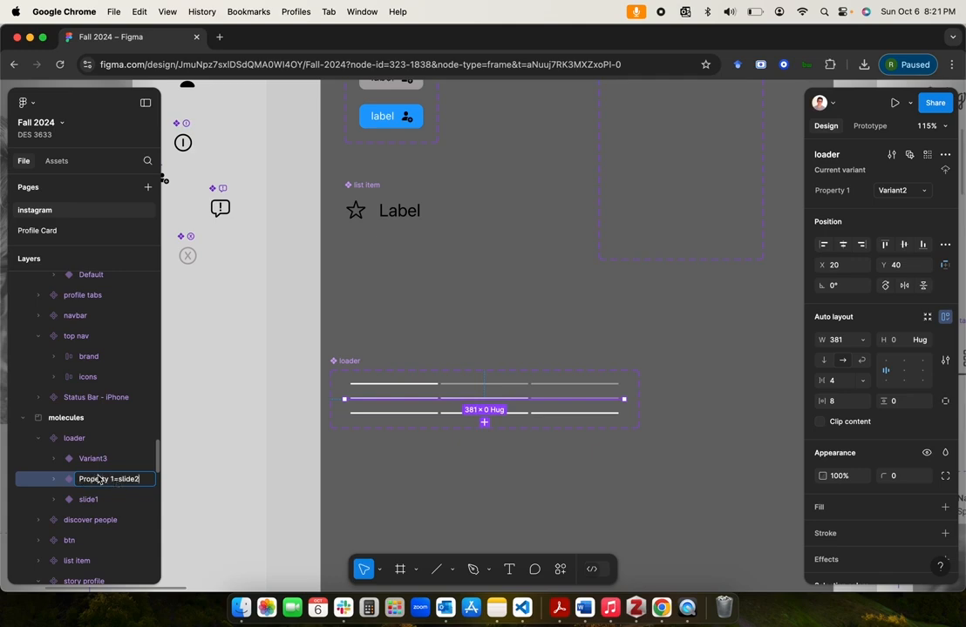
left_click(100, 459)
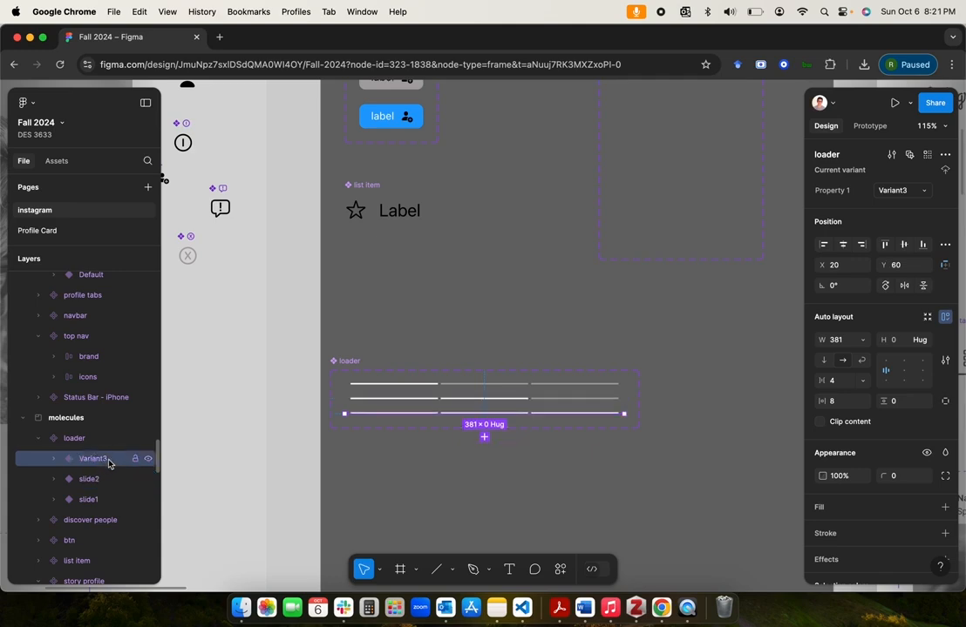
double_click(109, 461)
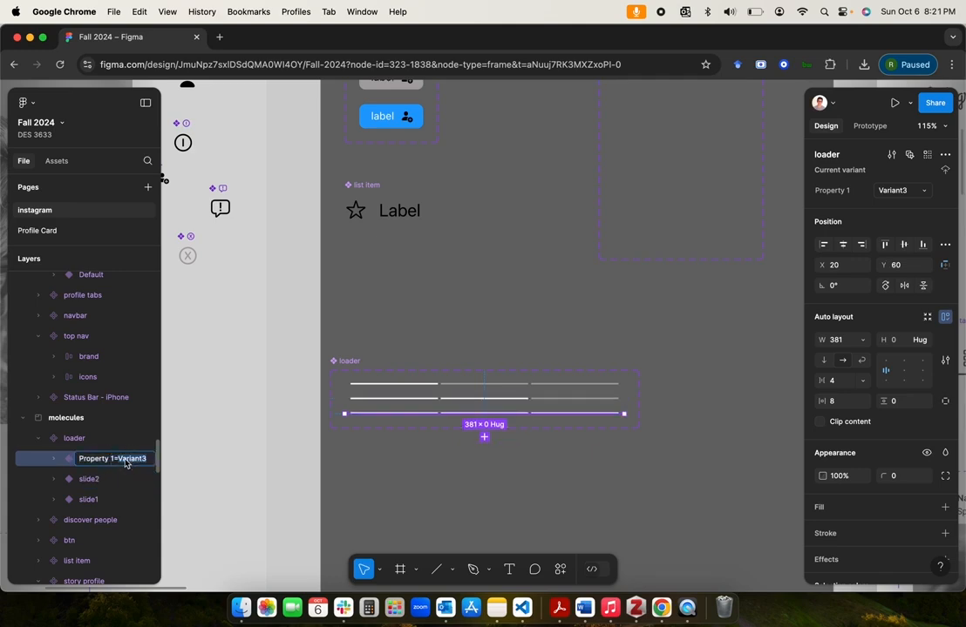
type("slide3")
key("Return")
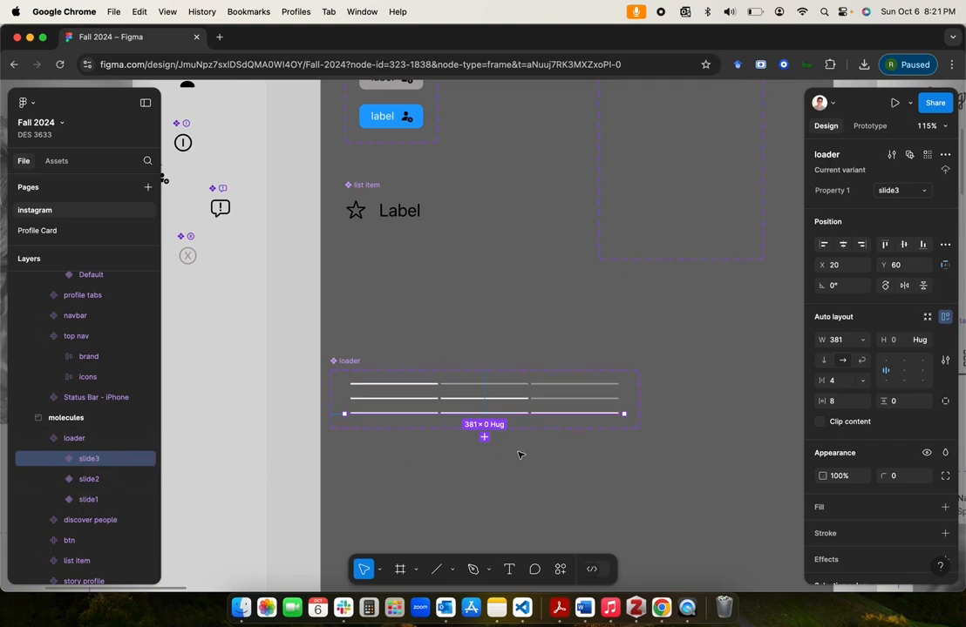
left_click(521, 455)
Step: Check the variant property of the loader instance in the kitten story template
scroll(562, 437, "down", 4)
scroll(562, 438, "right", 8)
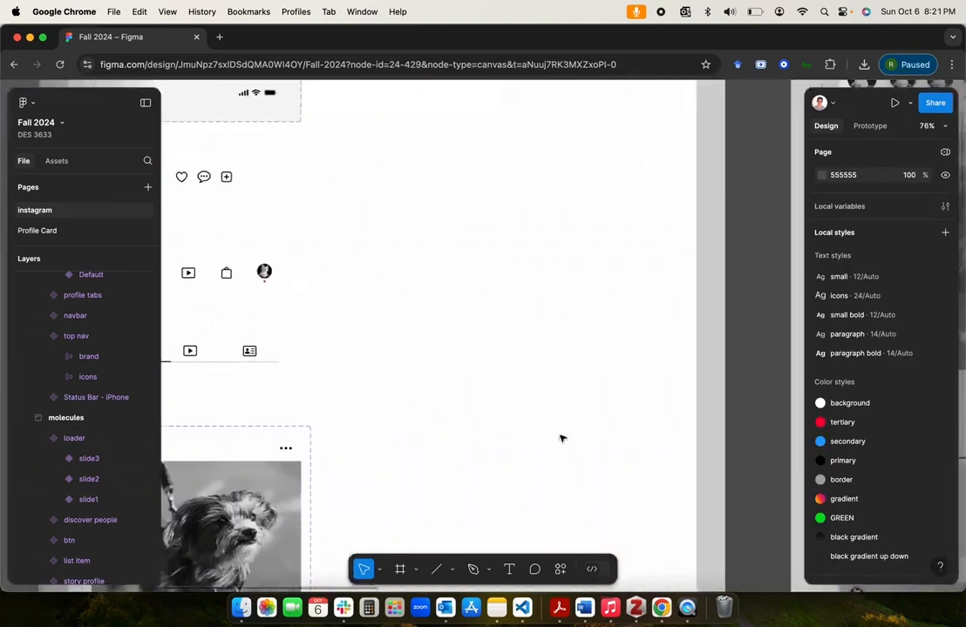
scroll(560, 438, "down", 5)
scroll(560, 438, "right", 4)
scroll(560, 438, "down", 4)
scroll(357, 334, "up", 6)
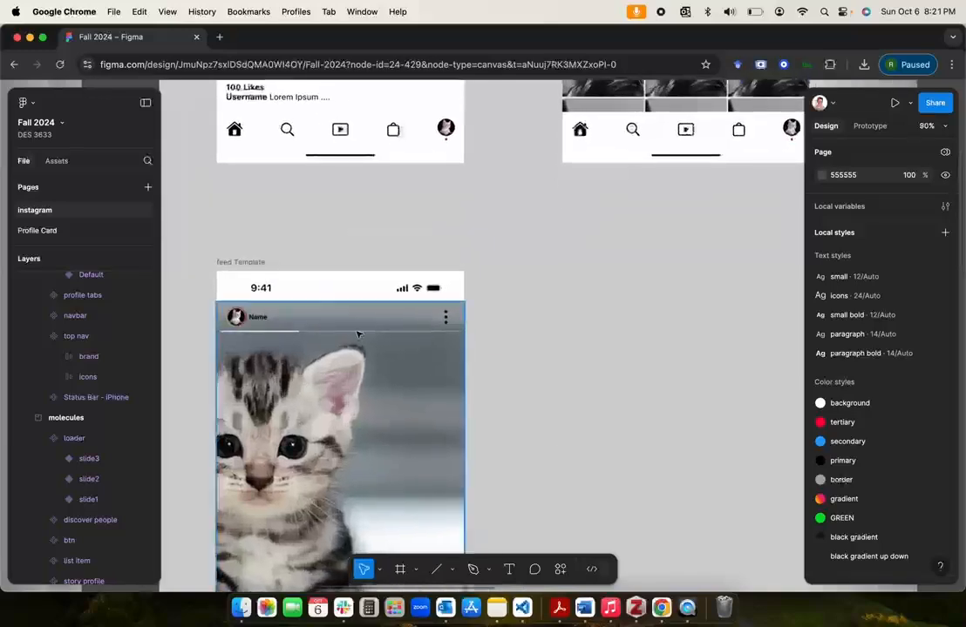
left_click(370, 334)
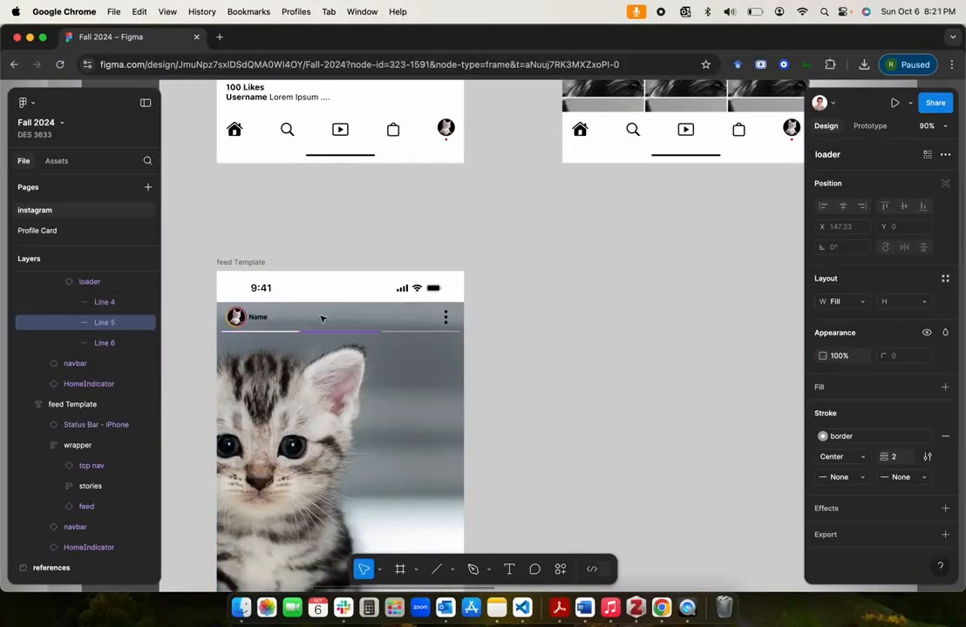
left_click(91, 282)
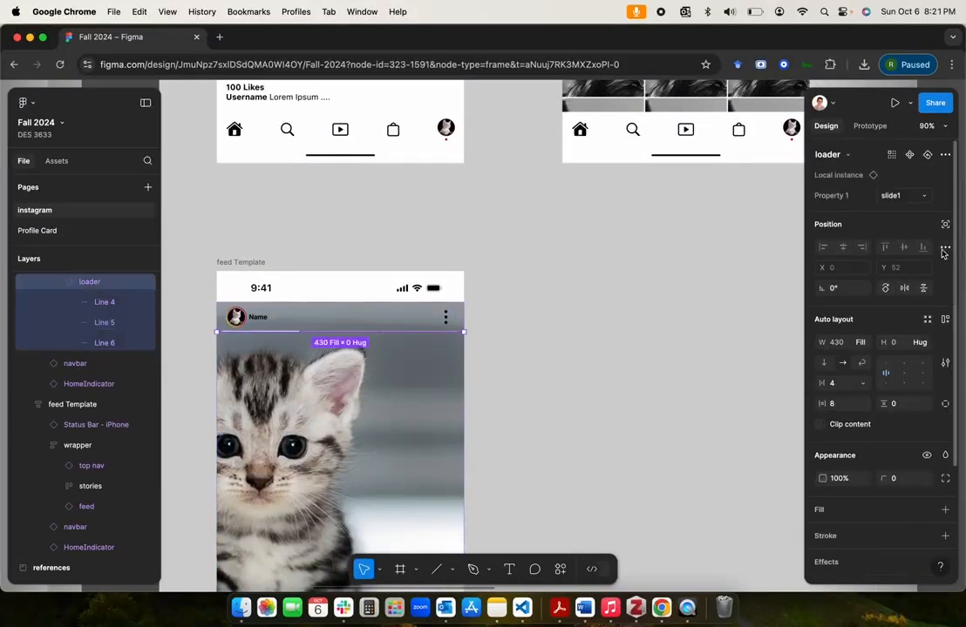
left_click(924, 195)
left_click(884, 197)
left_click(593, 283)
Step: Examine the input field and the icons beside it at the foot of the kitten story reference
scroll(592, 284, "down", 5)
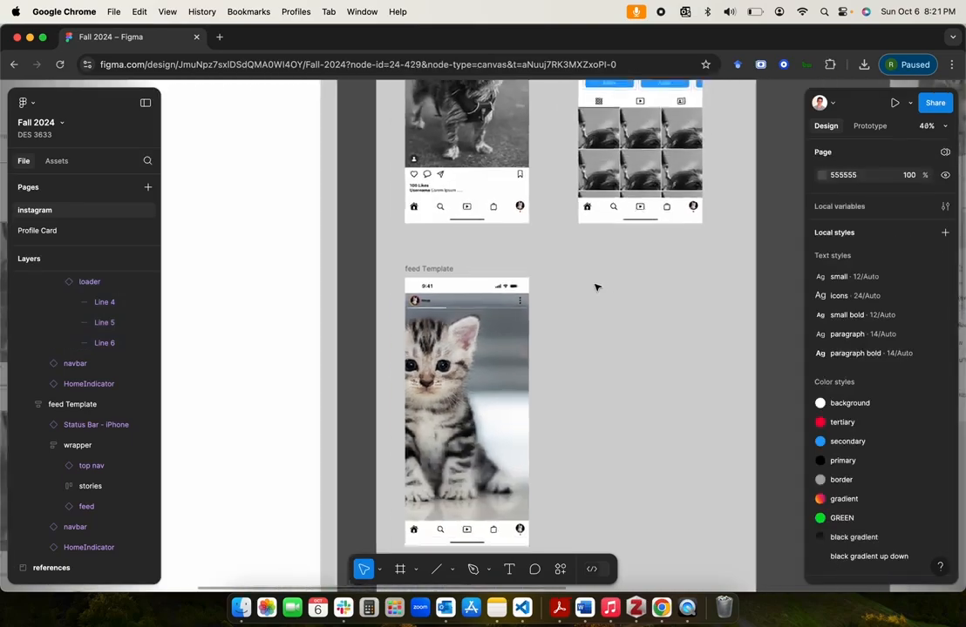
scroll(595, 286, "down", 1)
left_click(599, 397)
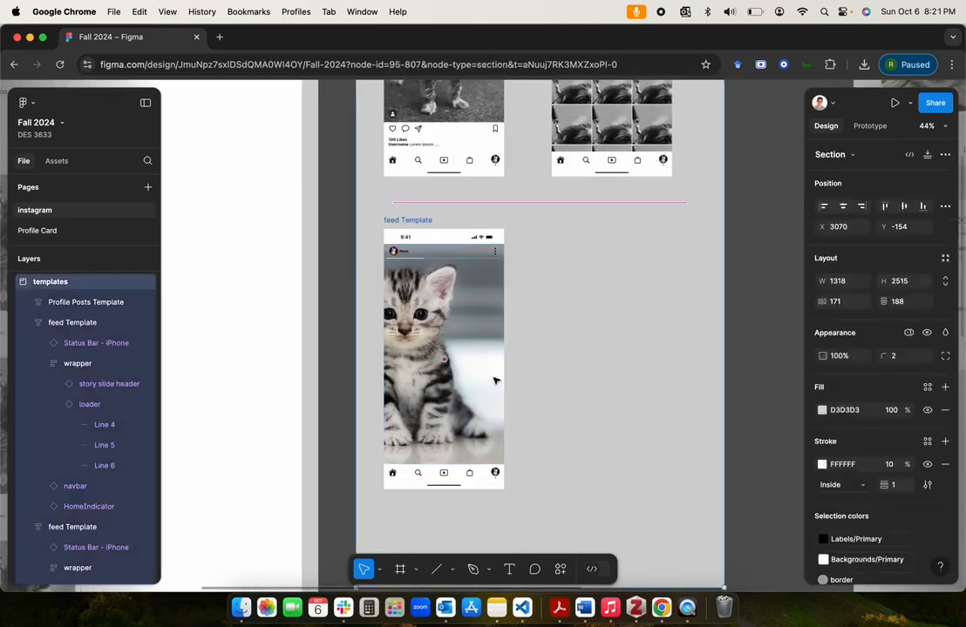
left_click(575, 401)
scroll(574, 401, "down", 10)
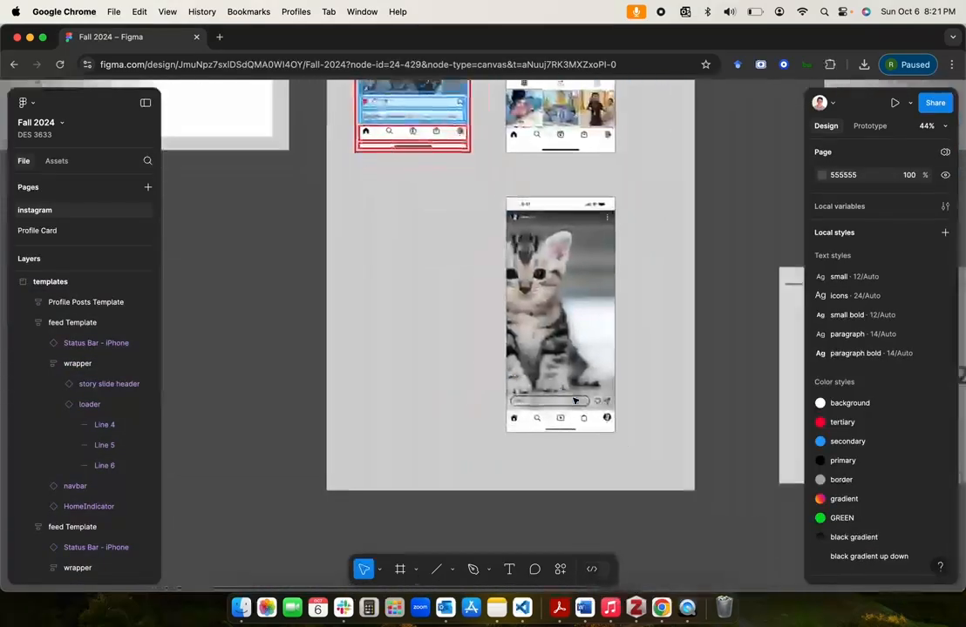
scroll(574, 401, "down", 2)
scroll(391, 312, "up", 5)
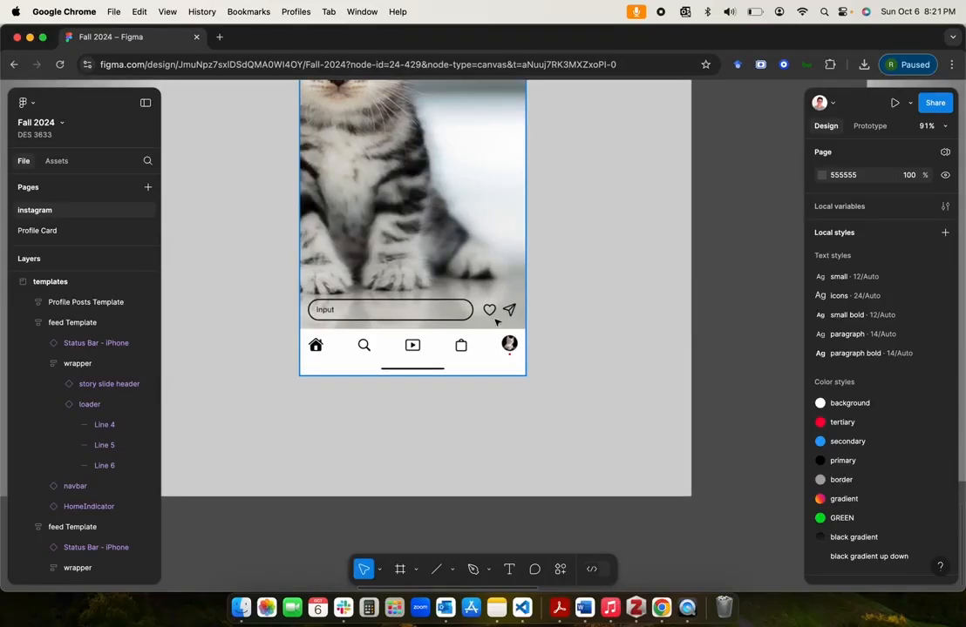
Step: Review the existing components in the atoms, molecules and organisms sections
scroll(519, 320, "left", 2)
scroll(518, 321, "down", 5)
scroll(518, 321, "left", 3)
scroll(519, 321, "up", 5)
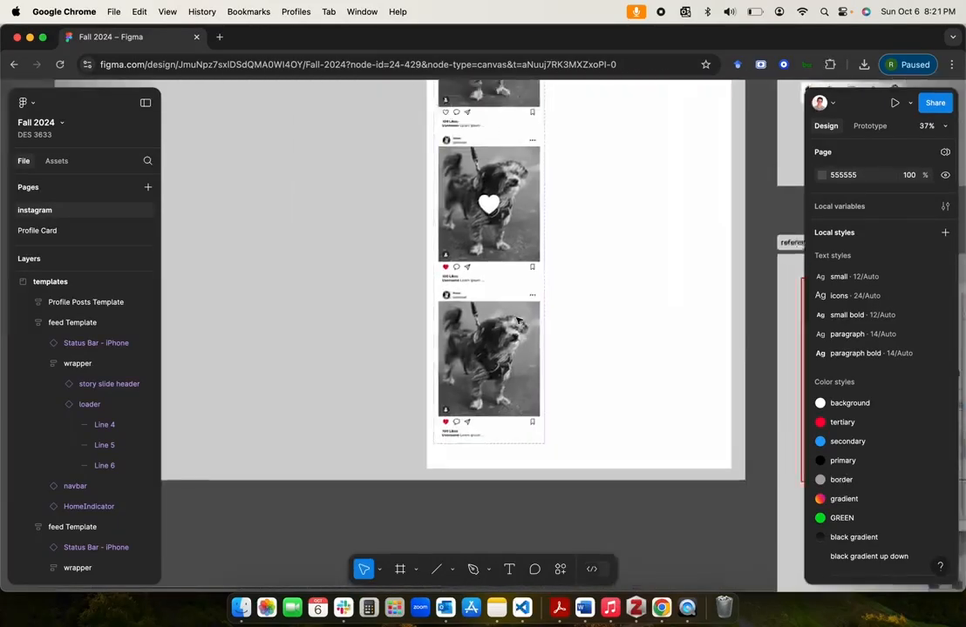
scroll(518, 320, "up", 3)
scroll(519, 321, "right", 2)
scroll(518, 321, "down", 3)
scroll(518, 321, "left", 1)
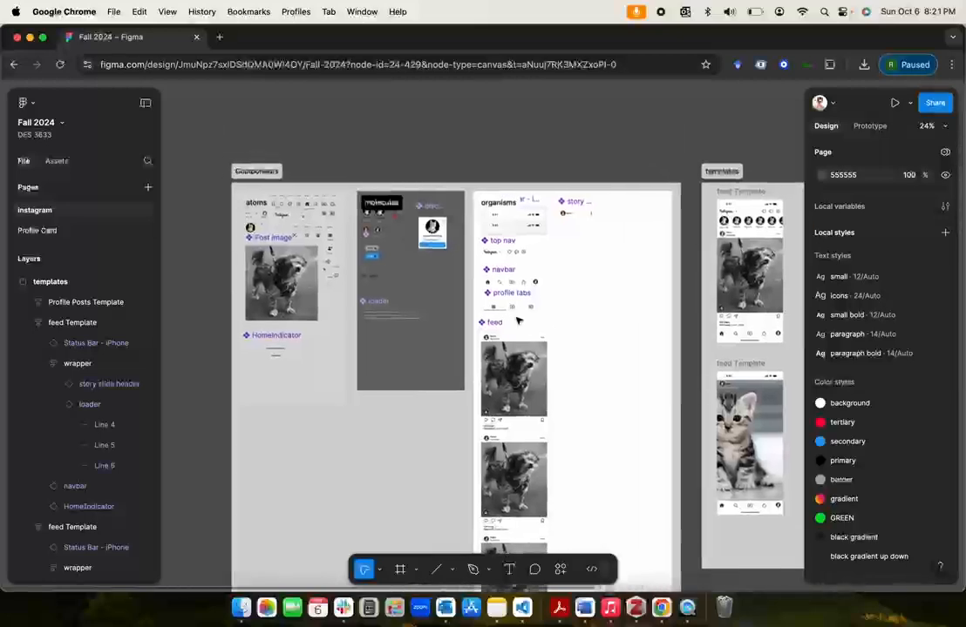
scroll(519, 321, "up", 5)
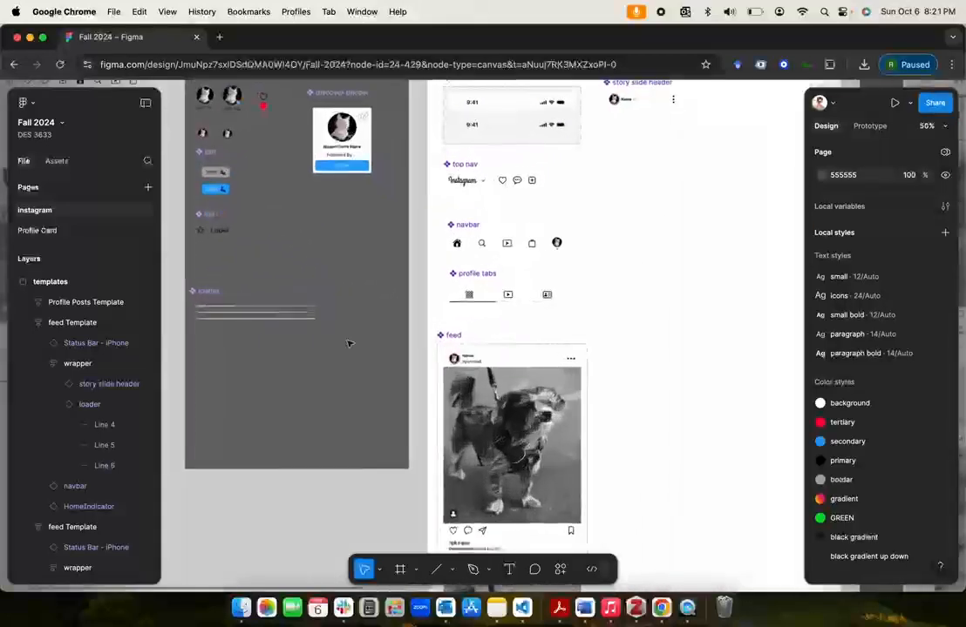
left_click(207, 294)
left_click(318, 499)
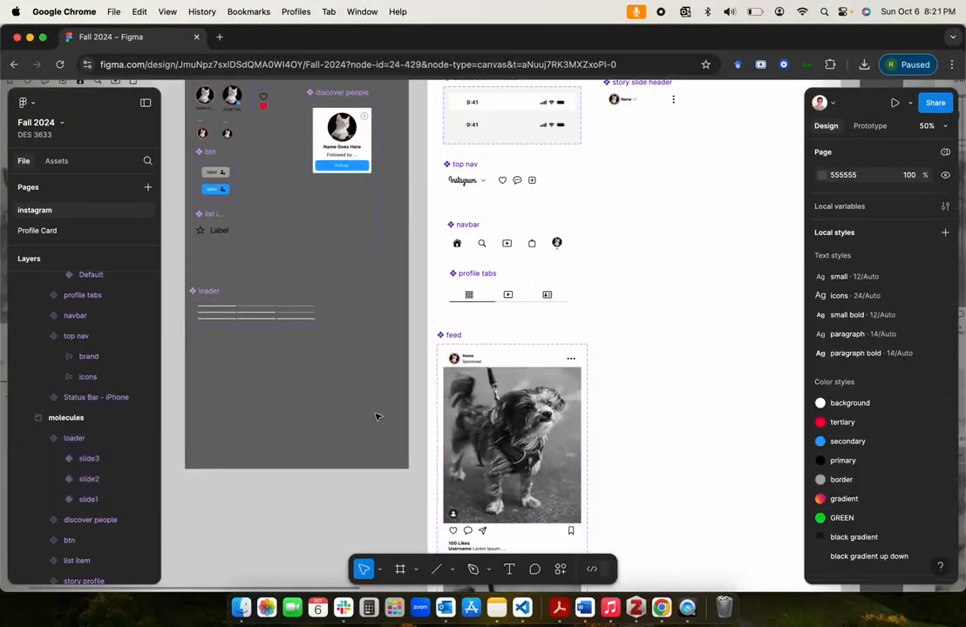
scroll(599, 340, "right", 5)
scroll(599, 340, "left", 3)
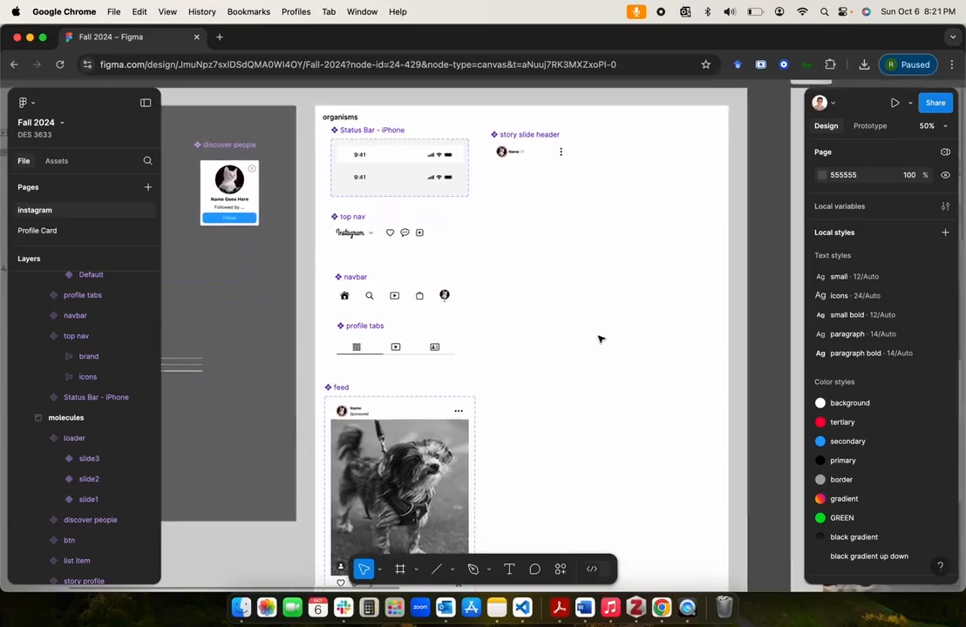
scroll(605, 235, "up", 2)
scroll(610, 327, "left", 2)
scroll(610, 328, "down", 2)
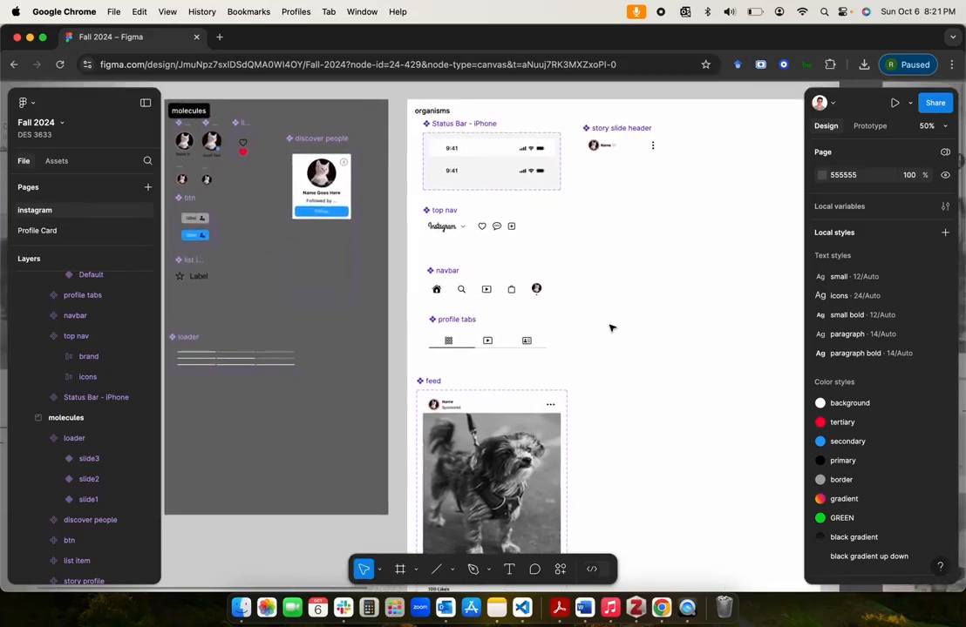
scroll(408, 410, "left", 10)
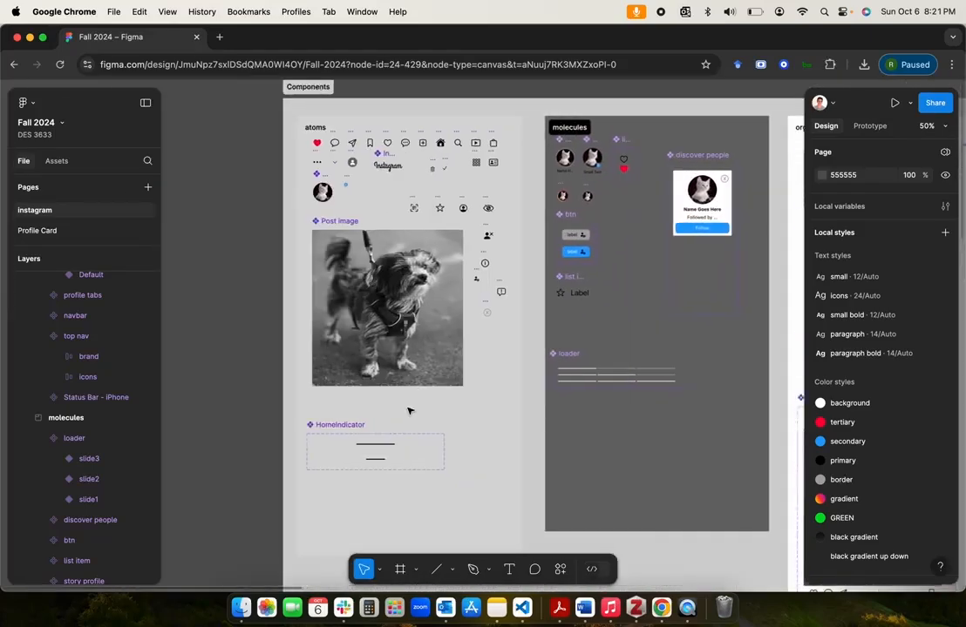
scroll(408, 409, "down", 2)
scroll(408, 409, "right", 1)
scroll(407, 409, "right", 10)
scroll(407, 409, "down", 4)
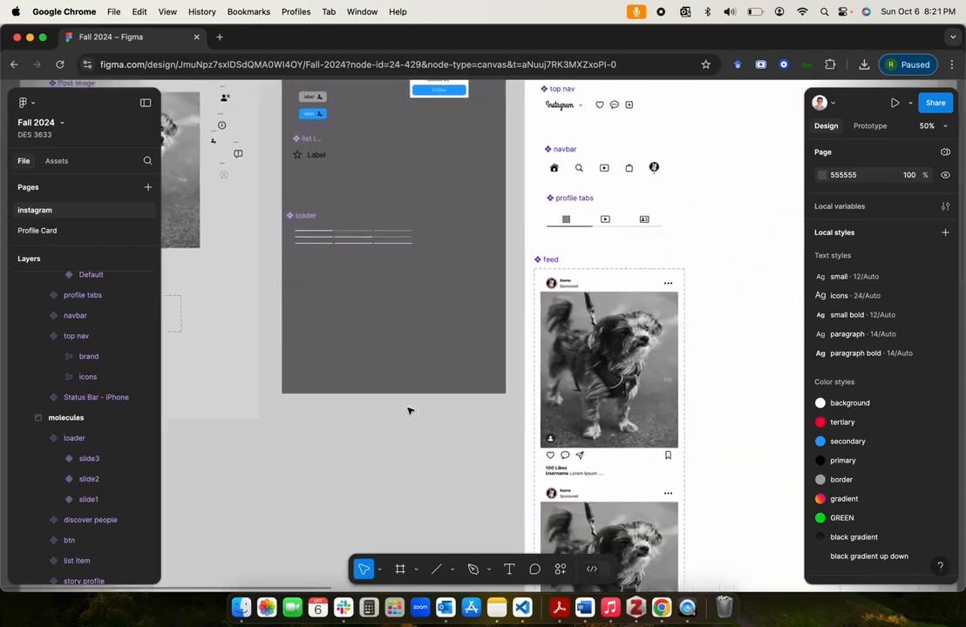
Step: Add a text box about 312 by 51 reading "Input Text" below the HomeIndicator component in the atoms section
scroll(408, 409, "down", 5)
scroll(409, 411, "down", 15)
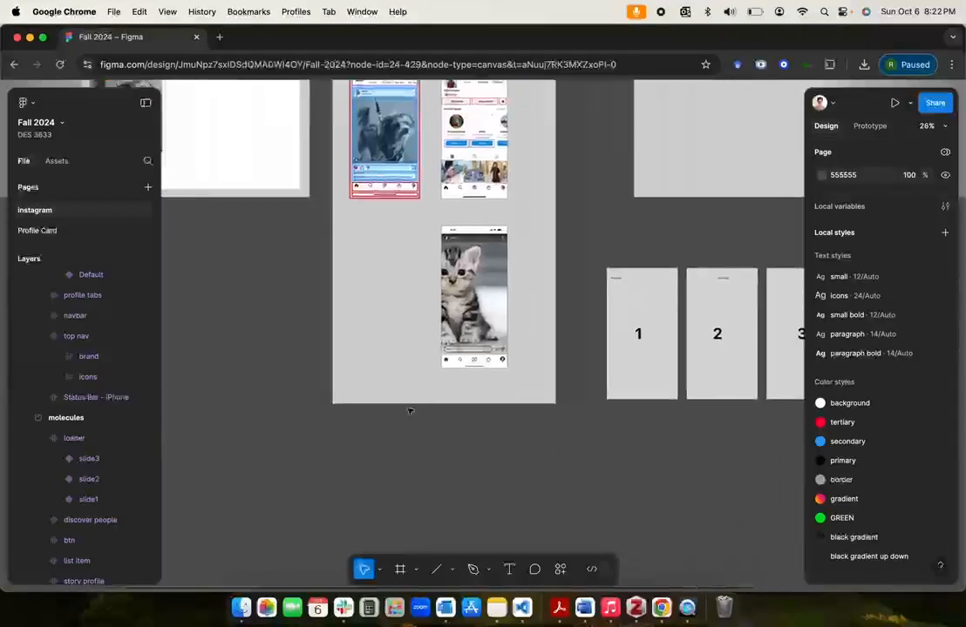
scroll(409, 410, "up", 5)
scroll(409, 411, "up", 5)
scroll(470, 233, "left", 10)
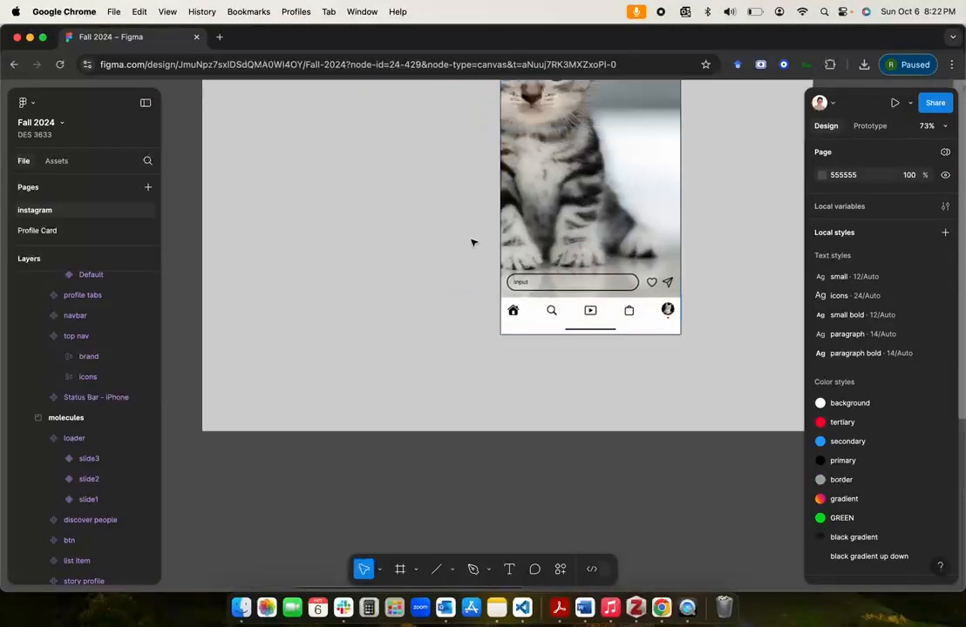
scroll(474, 242, "left", 5)
scroll(473, 242, "down", 4)
scroll(473, 242, "up", 5)
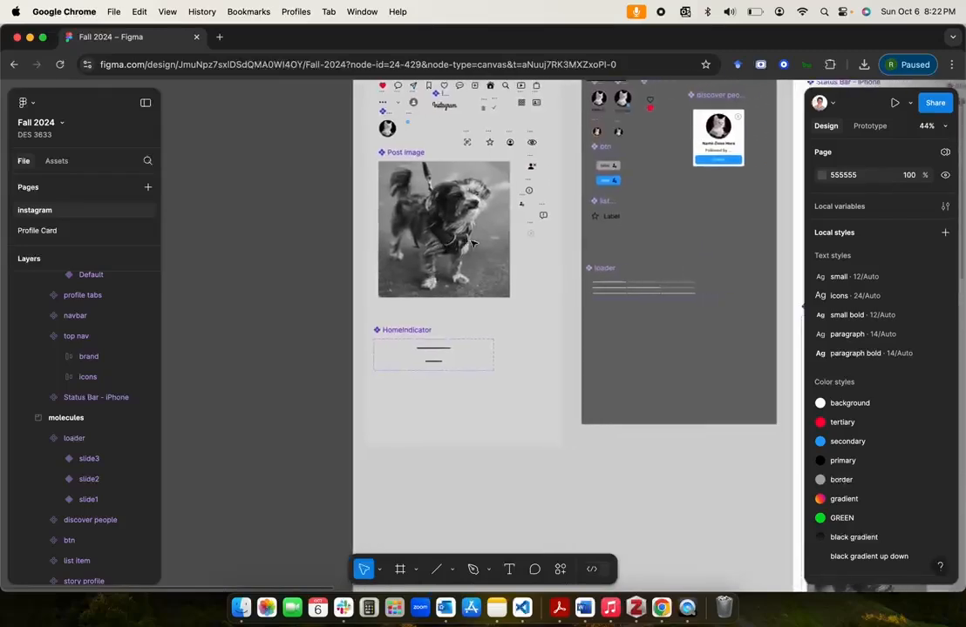
scroll(473, 243, "up", 2)
scroll(471, 243, "up", 2)
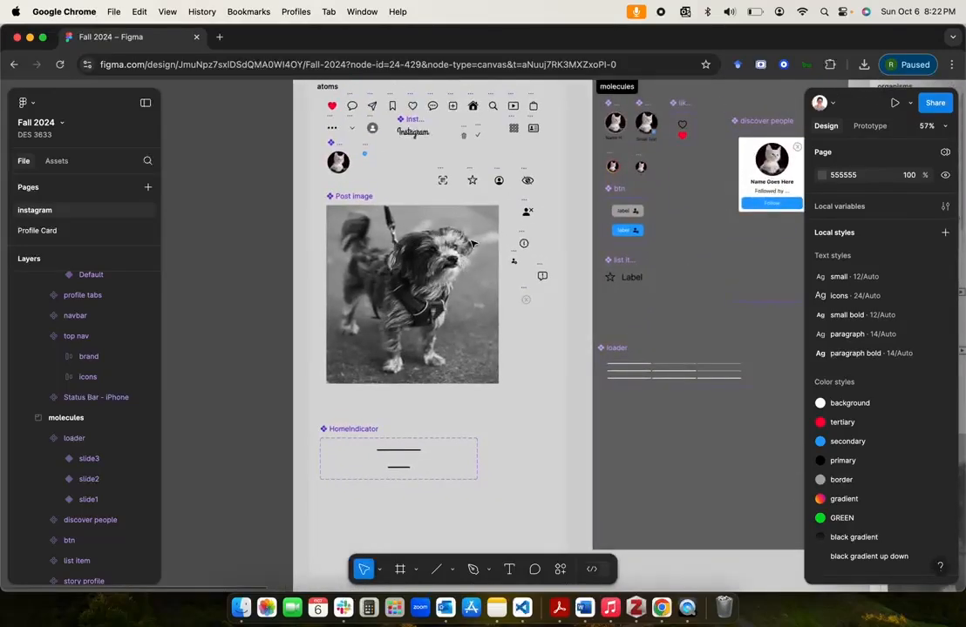
scroll(471, 243, "down", 4)
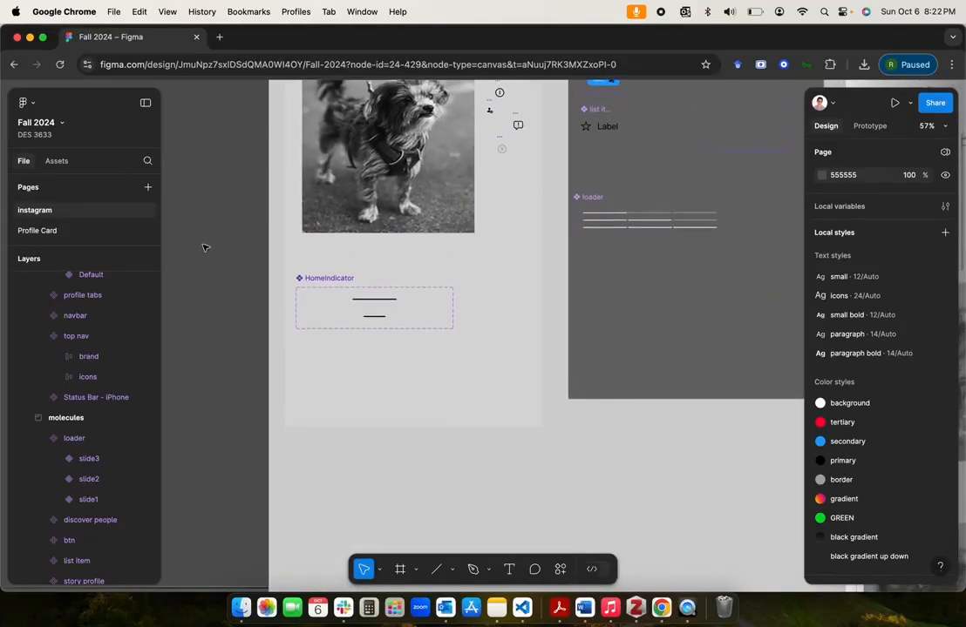
left_click(510, 570)
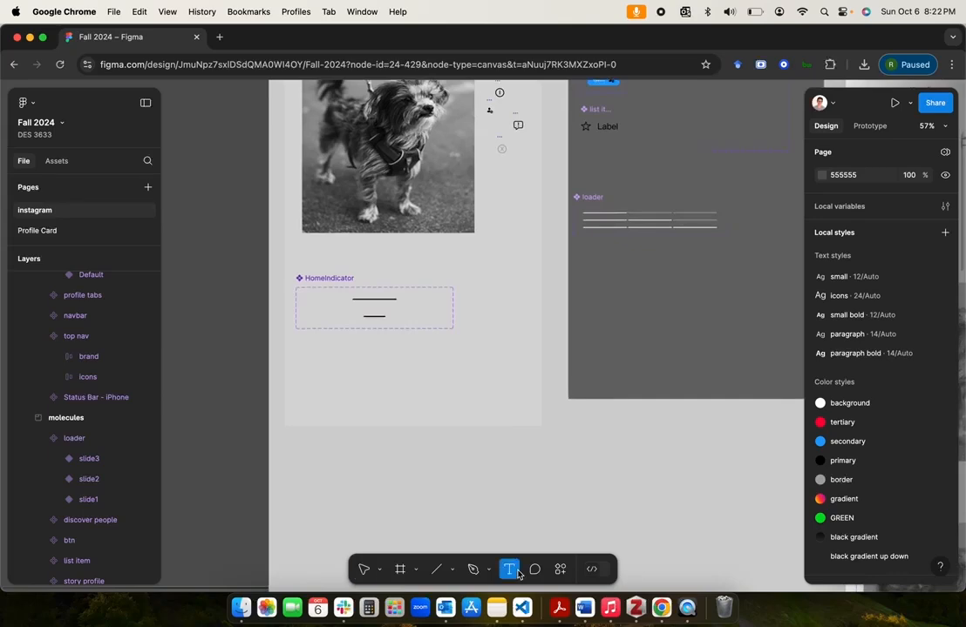
left_click_drag(323, 364, 437, 382)
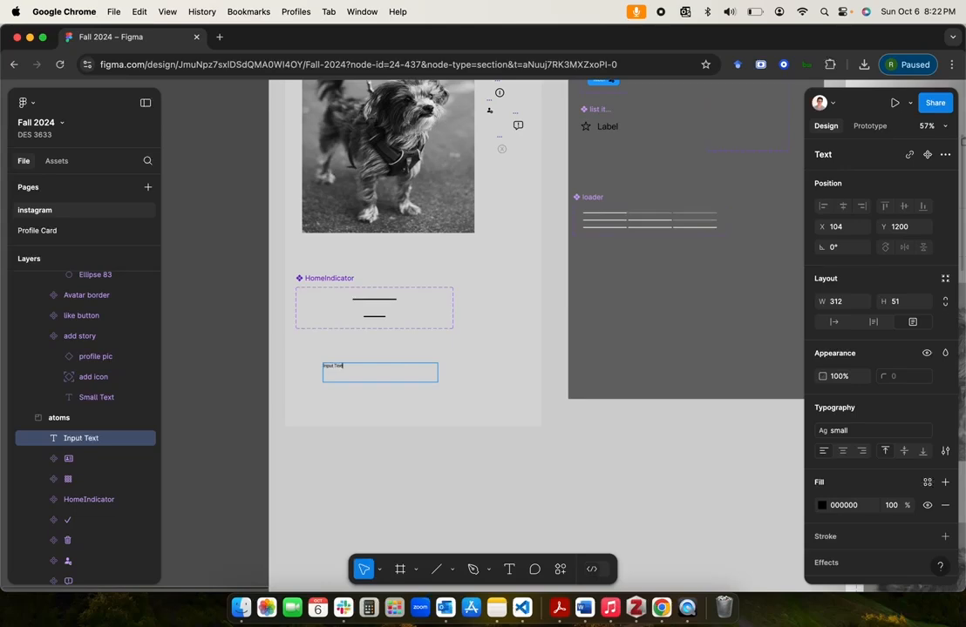
key("Escape")
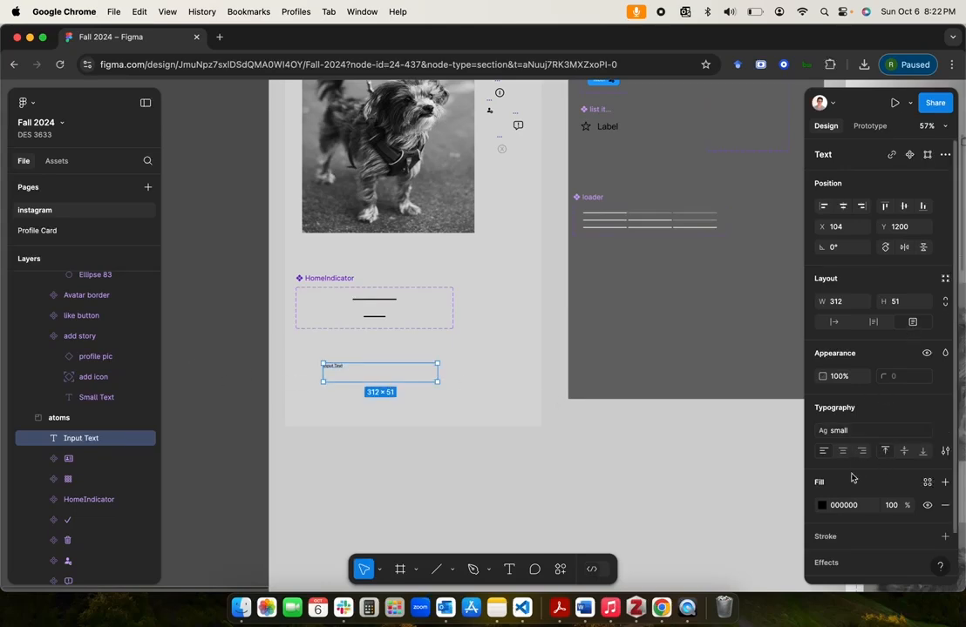
Step: Wrap the Input Text layer in an auto layout frame and rename the frame "input text"
right_click(345, 374)
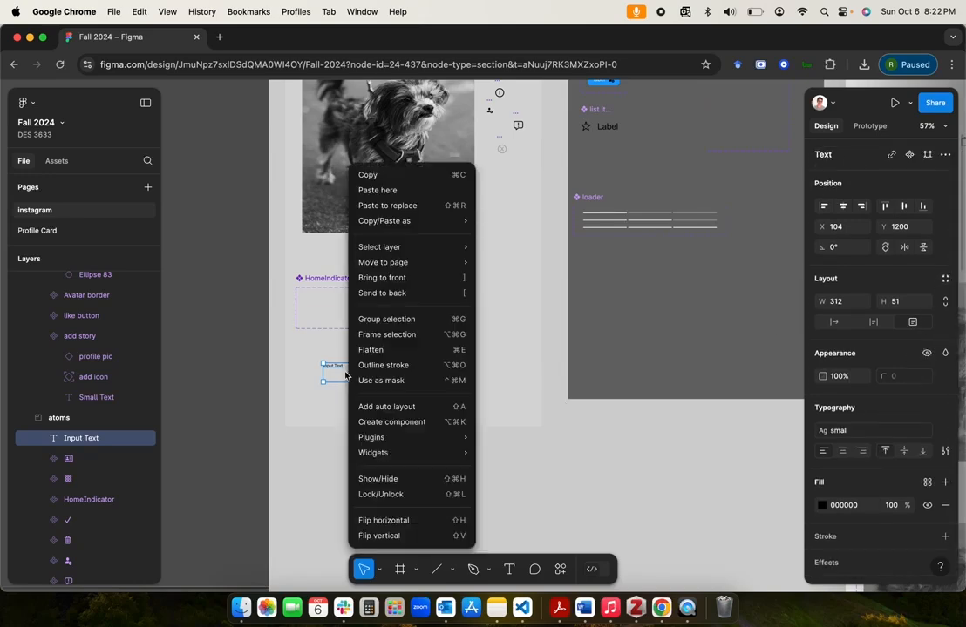
left_click(413, 406)
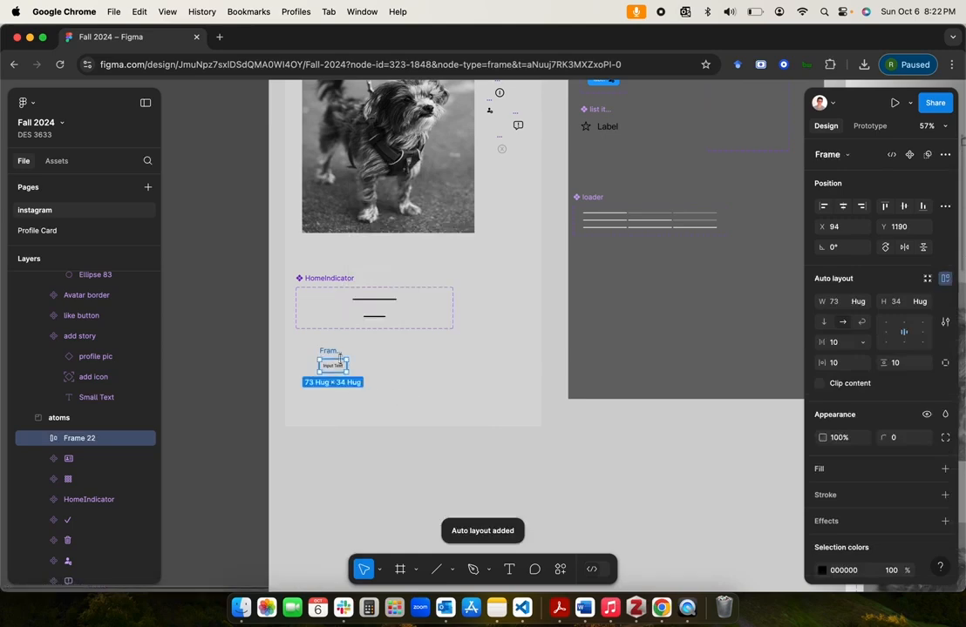
type("input text")
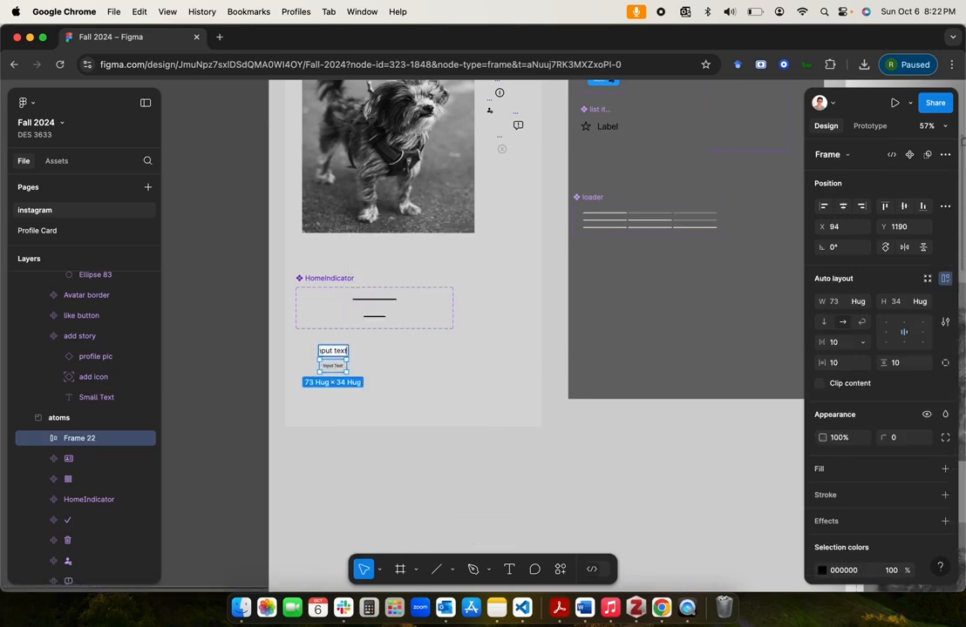
left_click(222, 393)
Step: Apply the paragraph text style to the Input Text layer inside the input text frame
double_click(331, 368)
scroll(332, 369, "up", 5)
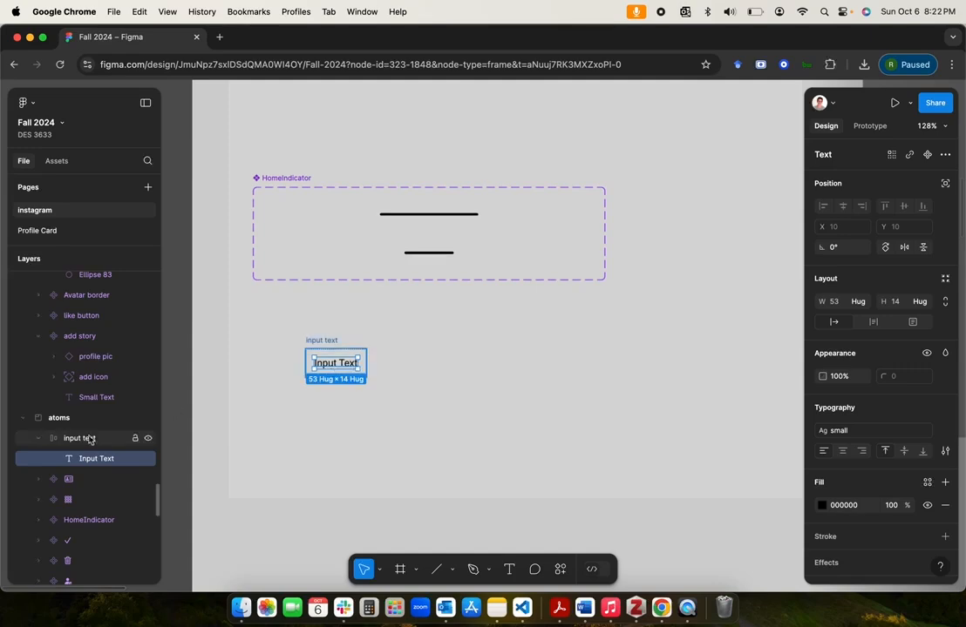
left_click(83, 438)
left_click(88, 457)
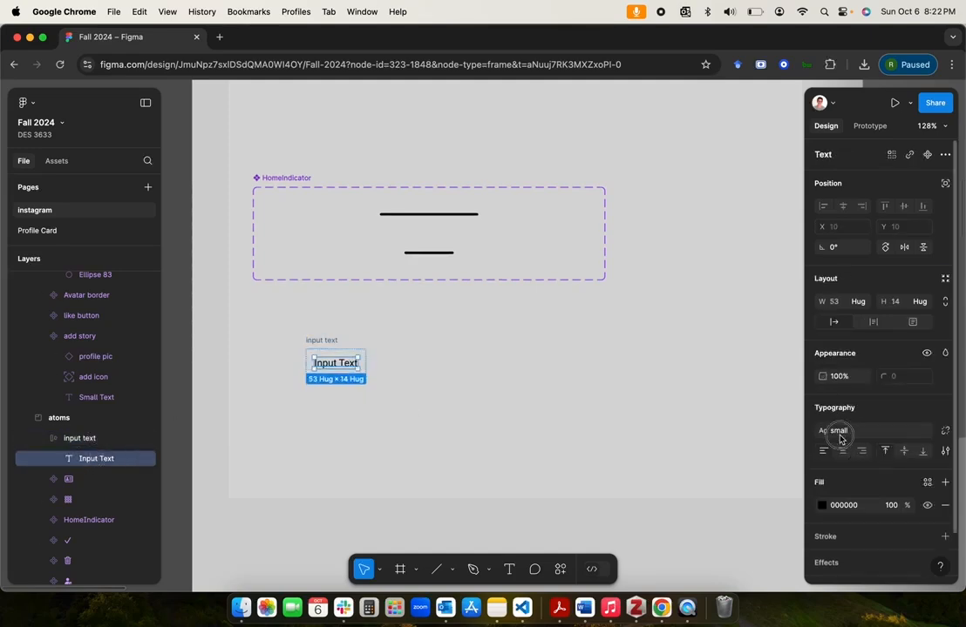
left_click(838, 431)
left_click(860, 555)
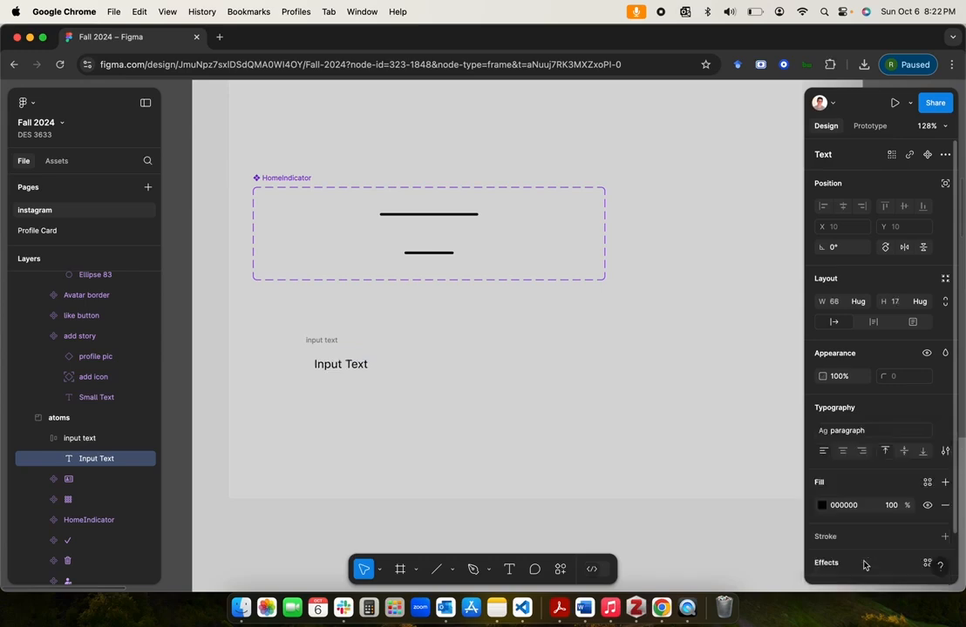
Step: Give the input text frame a corner radius of 100 and a primary colour stroke with a weight of 2
left_click(328, 340)
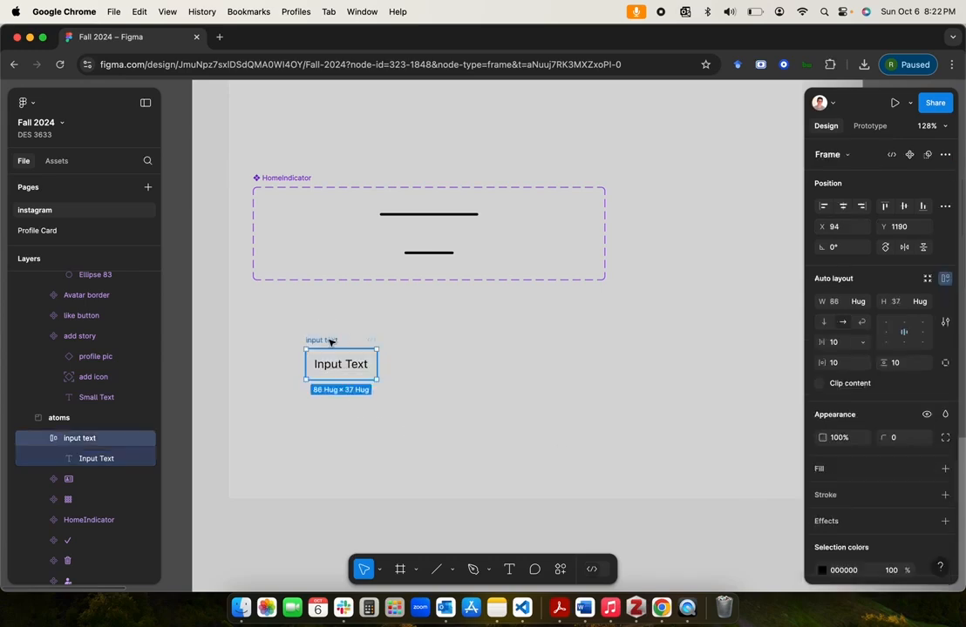
left_click(911, 447)
type("100")
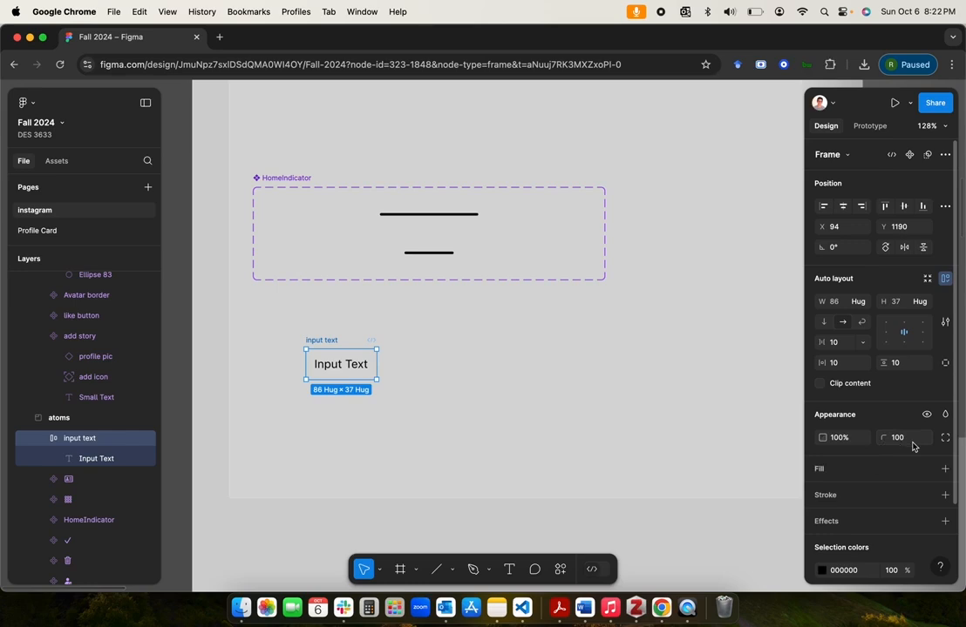
left_click(927, 496)
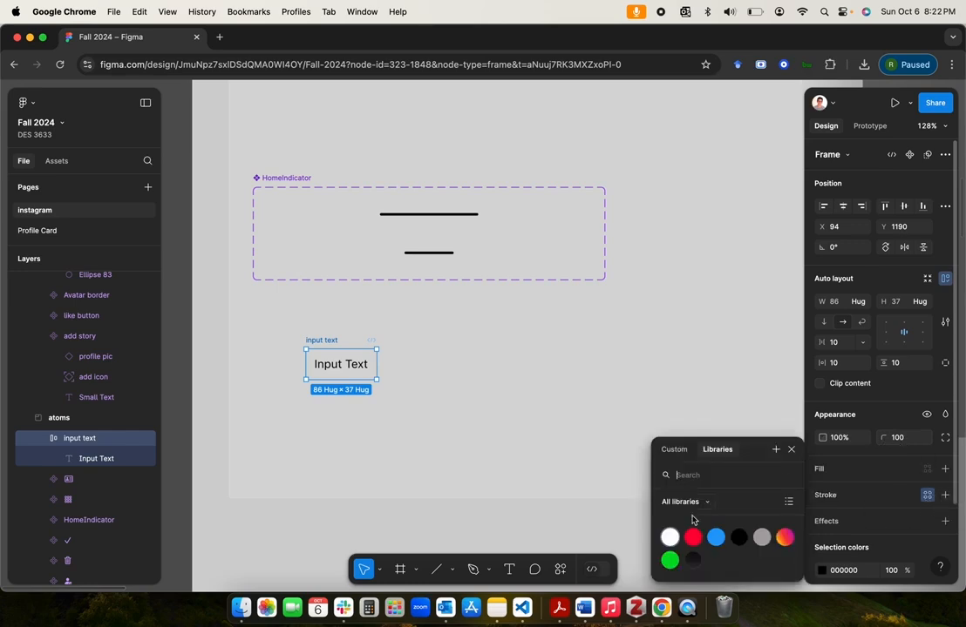
left_click(739, 538)
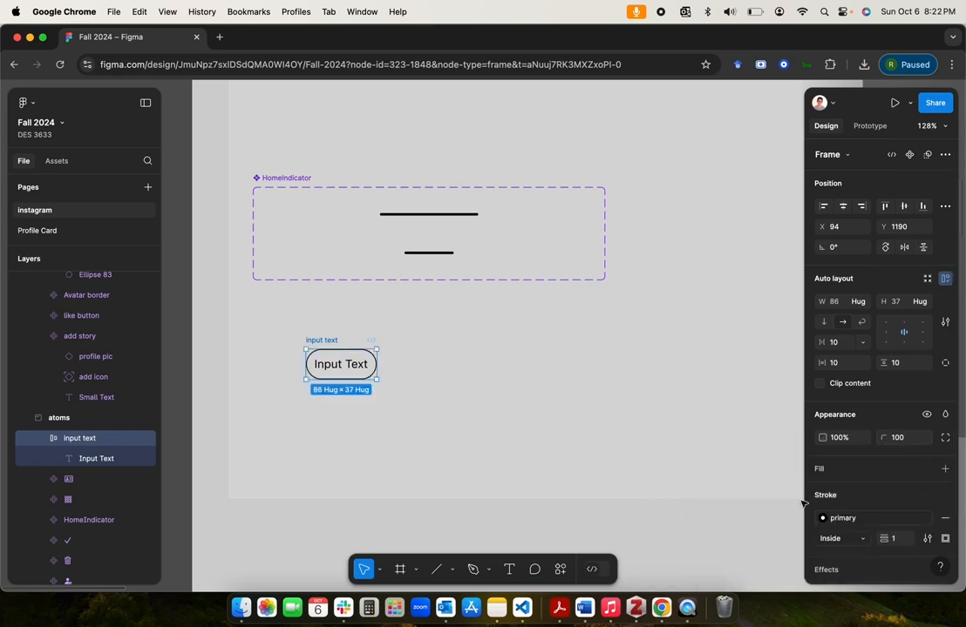
type("2")
key("Return")
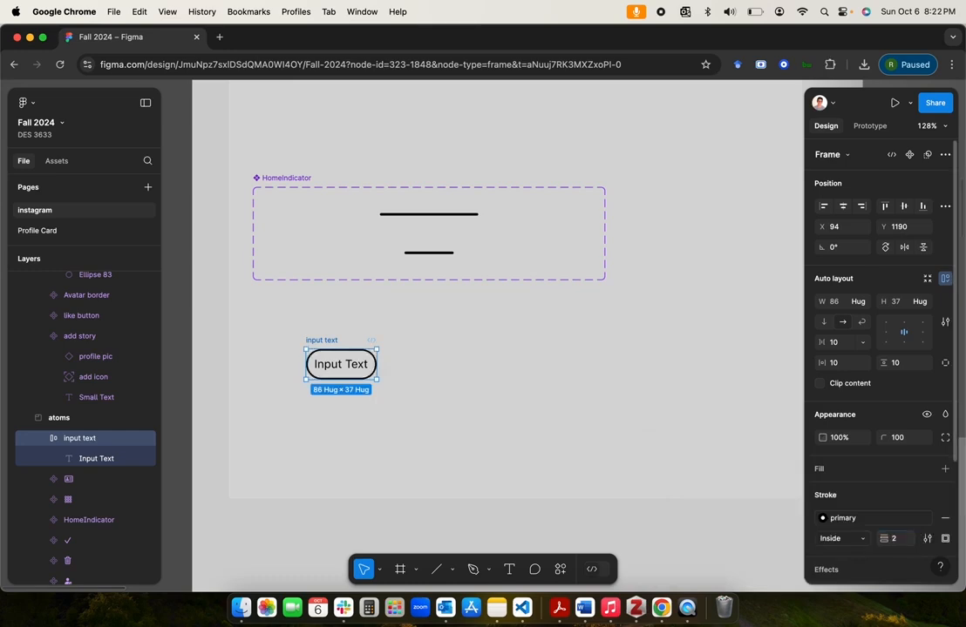
Step: Widen the input text frame to about 232
left_click_drag(379, 366, 496, 366)
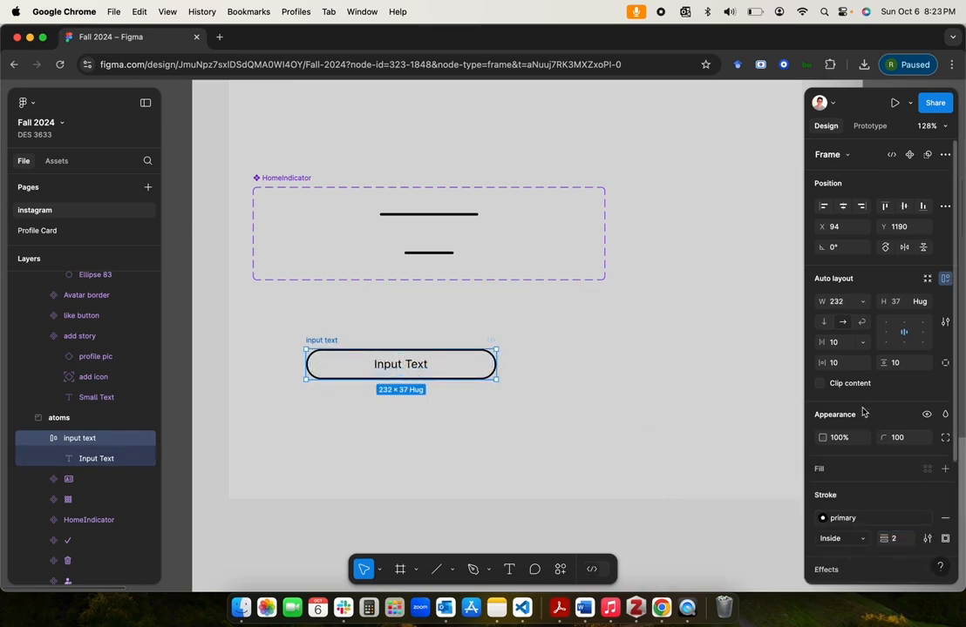
scroll(872, 479, "down", 3)
scroll(872, 479, "up", 3)
Step: Set the Input Text layer's width to fill its container
left_click(80, 458)
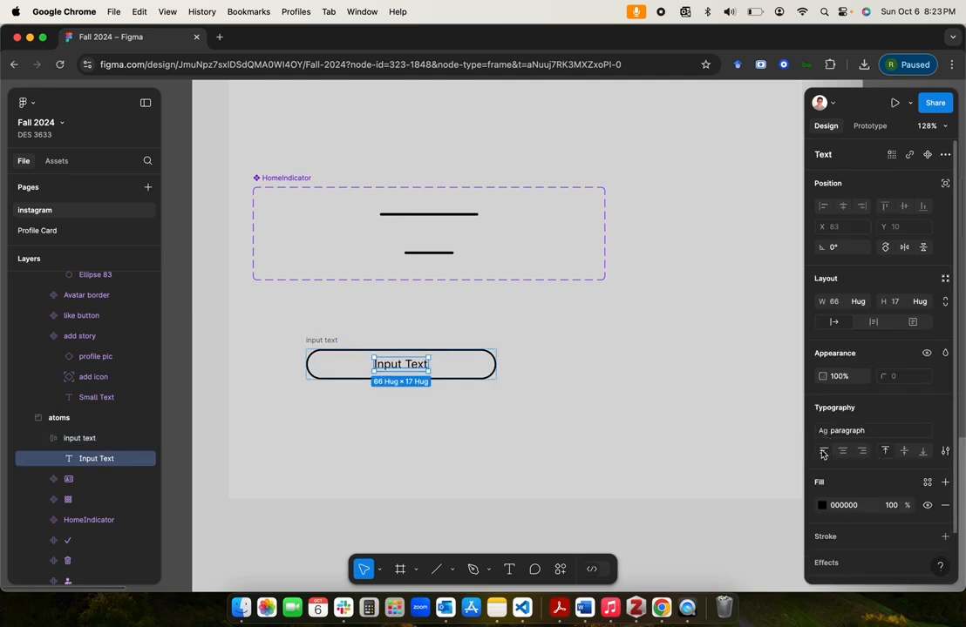
left_click(90, 440)
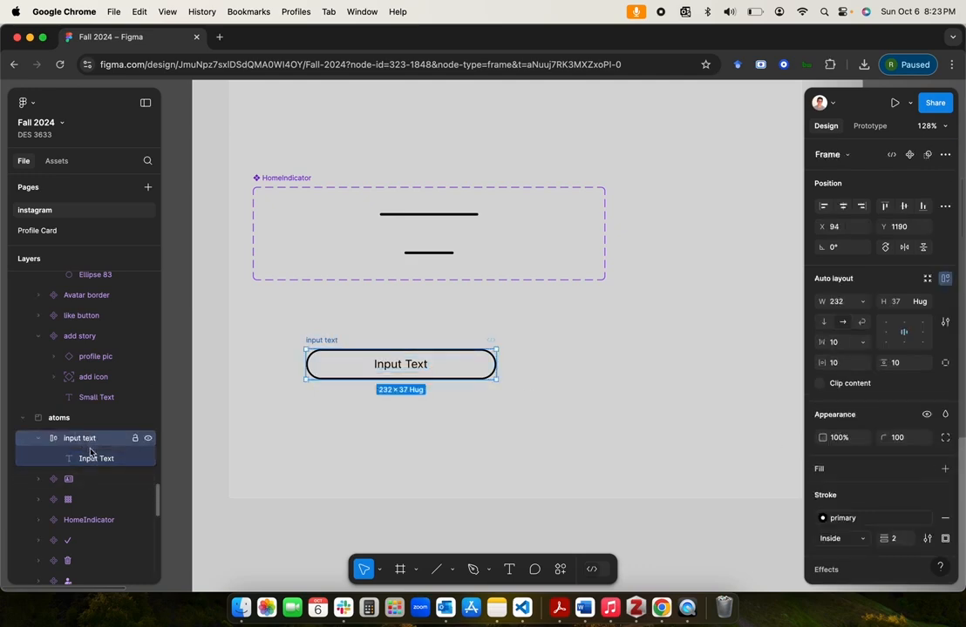
left_click(85, 464)
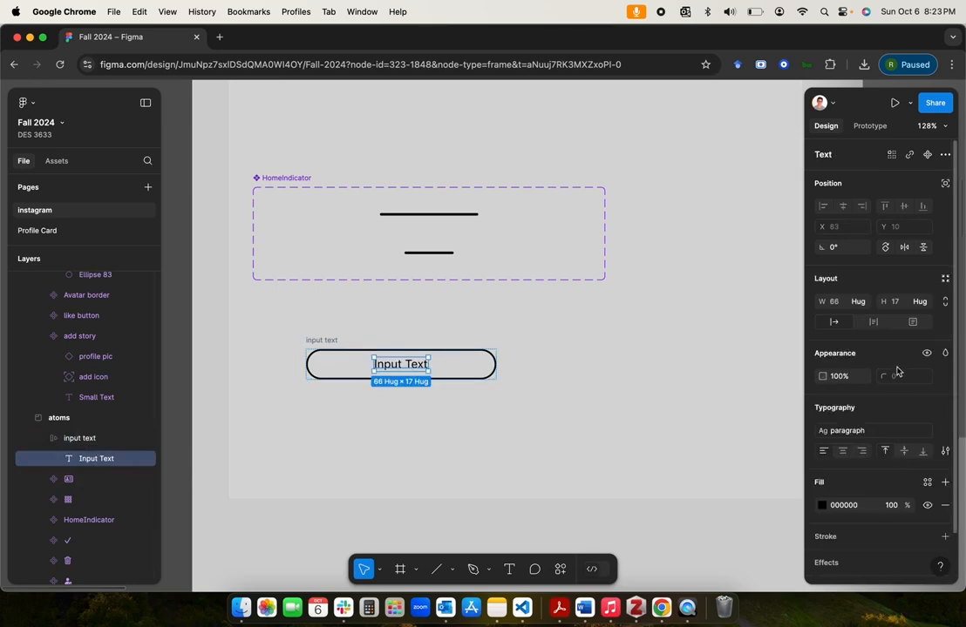
left_click(852, 305)
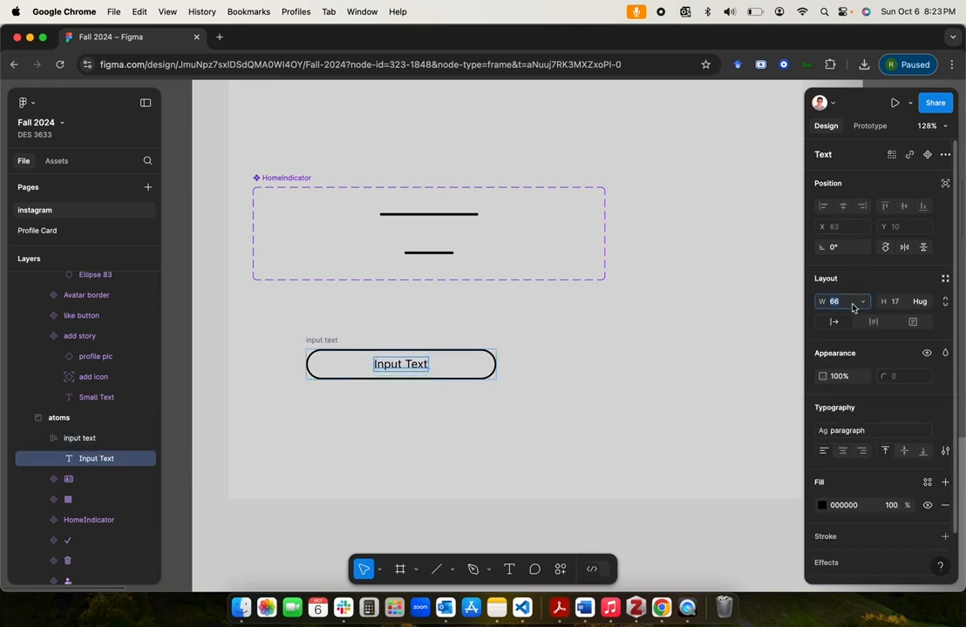
left_click(859, 305)
left_click(872, 316)
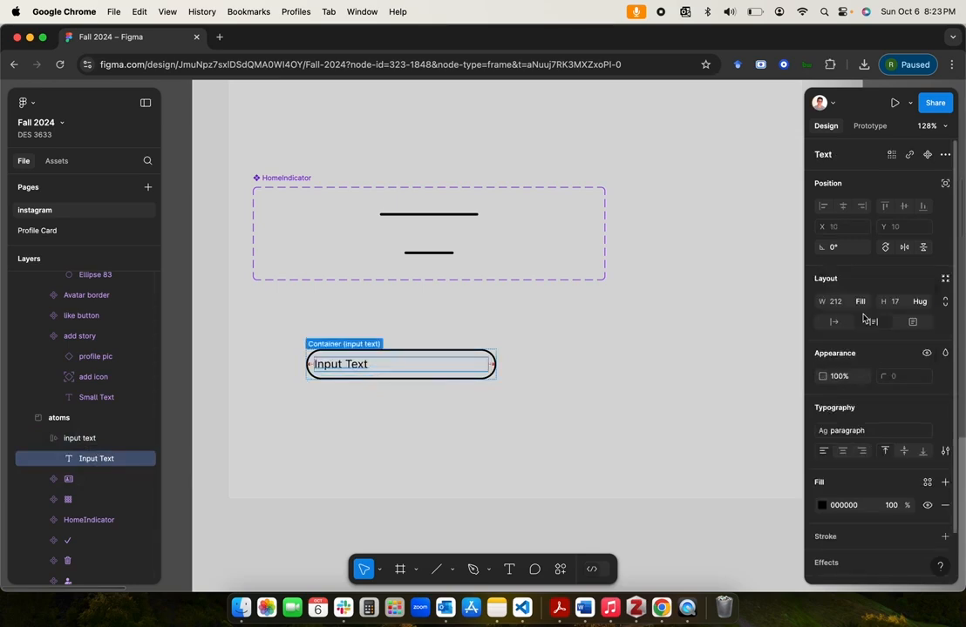
Step: Set the input text frame's gap to 0, horizontal padding to 16 and vertical padding to 12
left_click(83, 441)
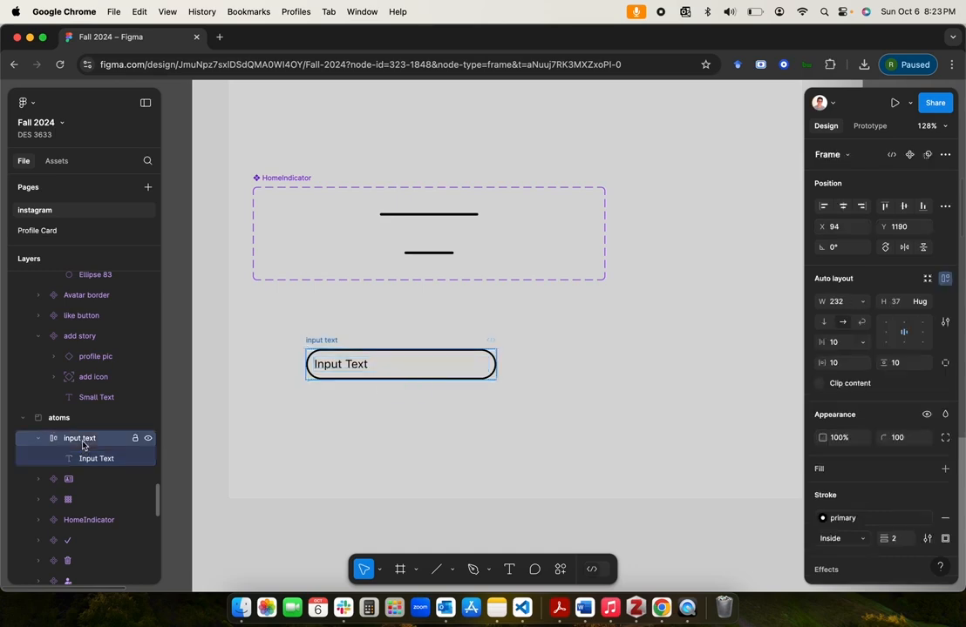
left_click(82, 459)
left_click(82, 444)
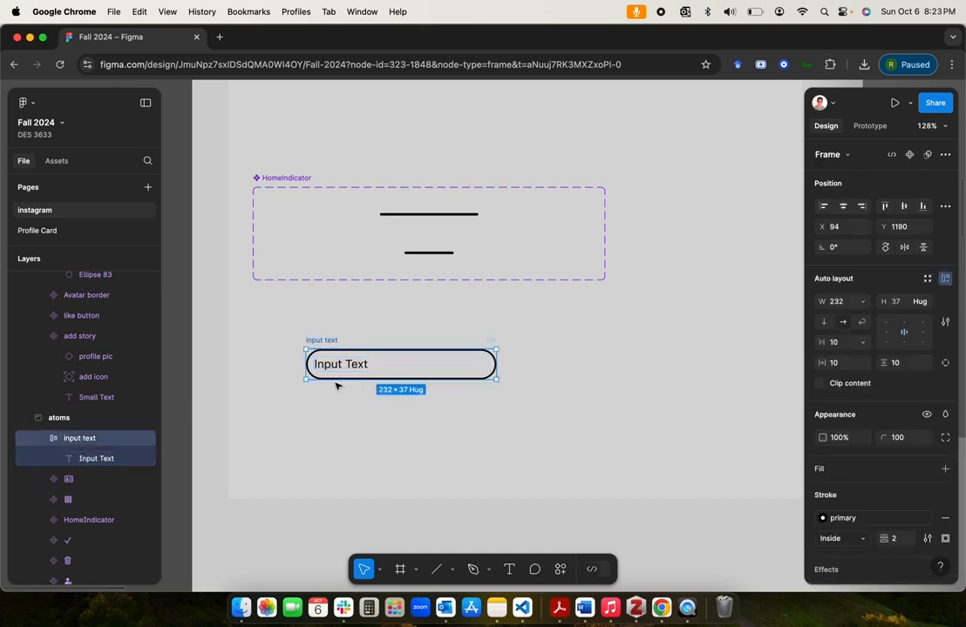
left_click(846, 345)
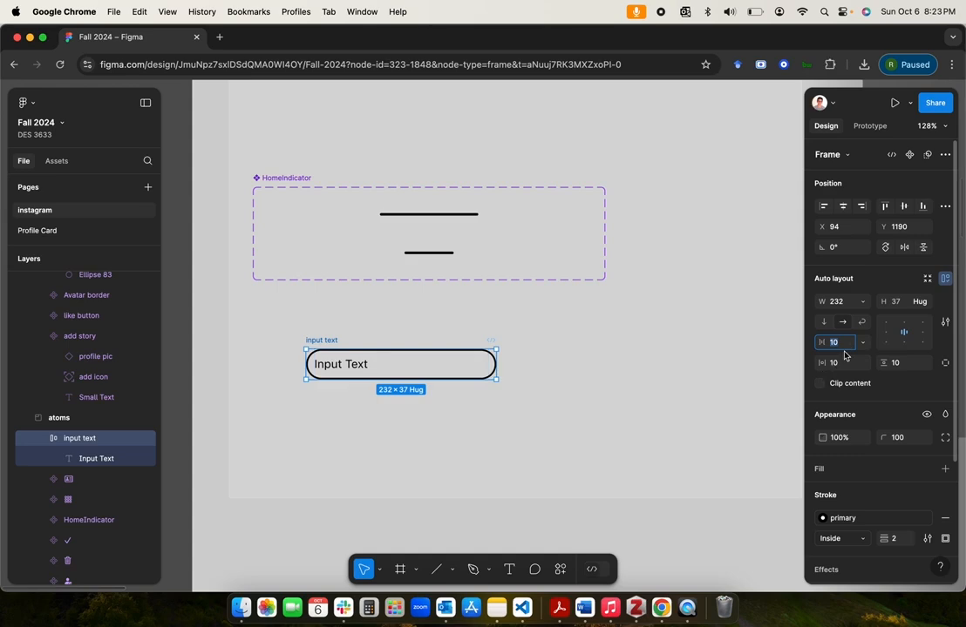
key("Tab")
type("1")
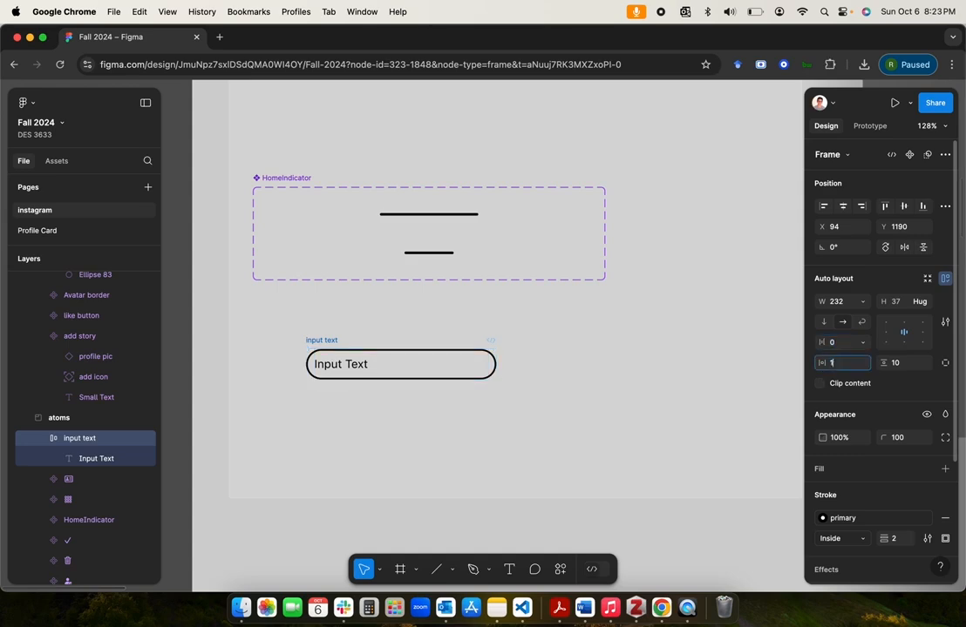
type("6")
left_click(910, 368)
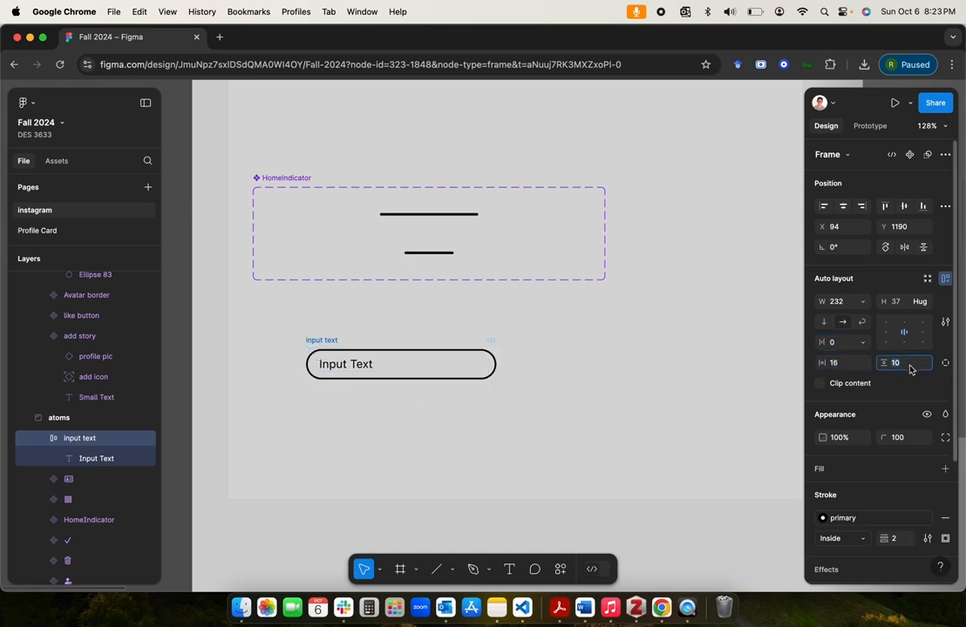
type("12")
key("Return")
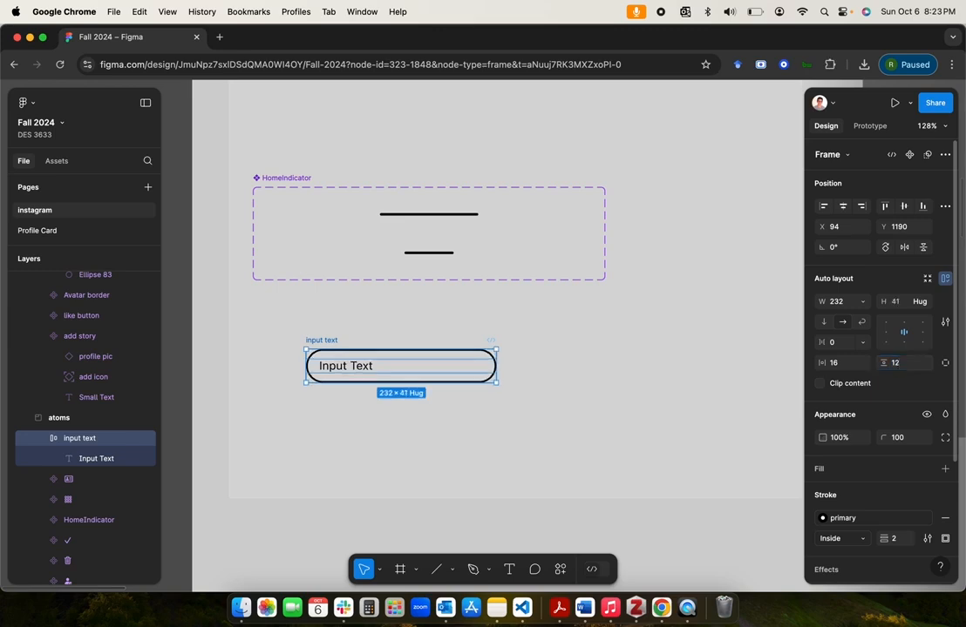
Step: Turn the input text frame into a component and move it up and left, just below the HomeIndicator component
left_click(401, 450)
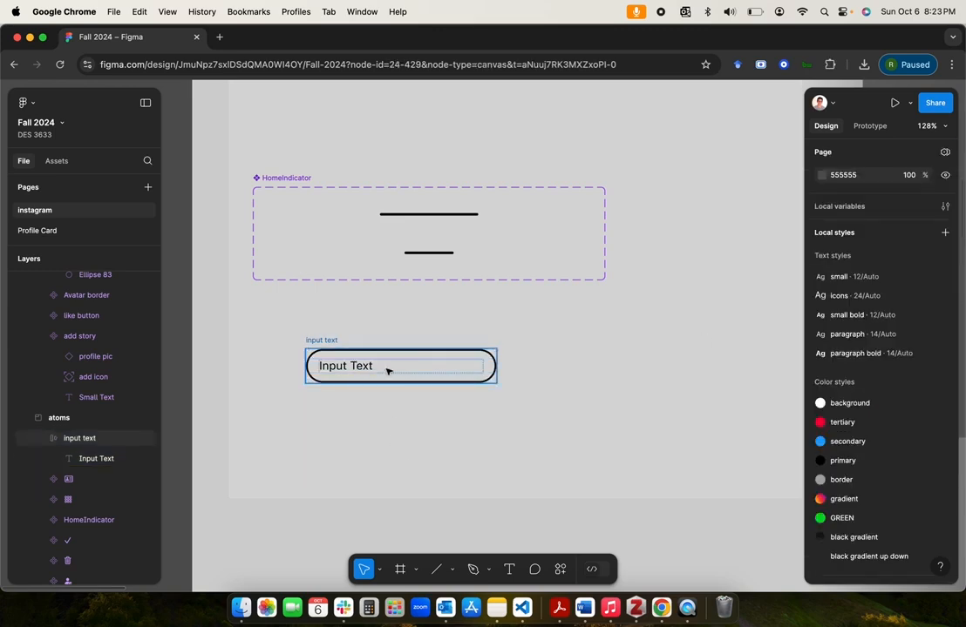
left_click(436, 442)
left_click(330, 341)
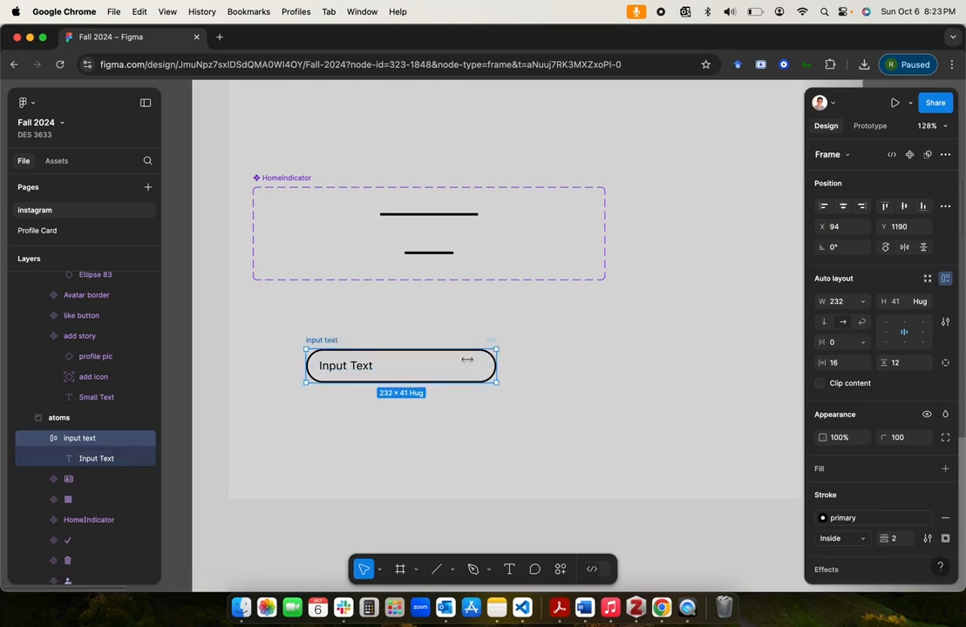
left_click(914, 155)
left_click_drag(324, 339, 279, 319)
left_click(322, 433)
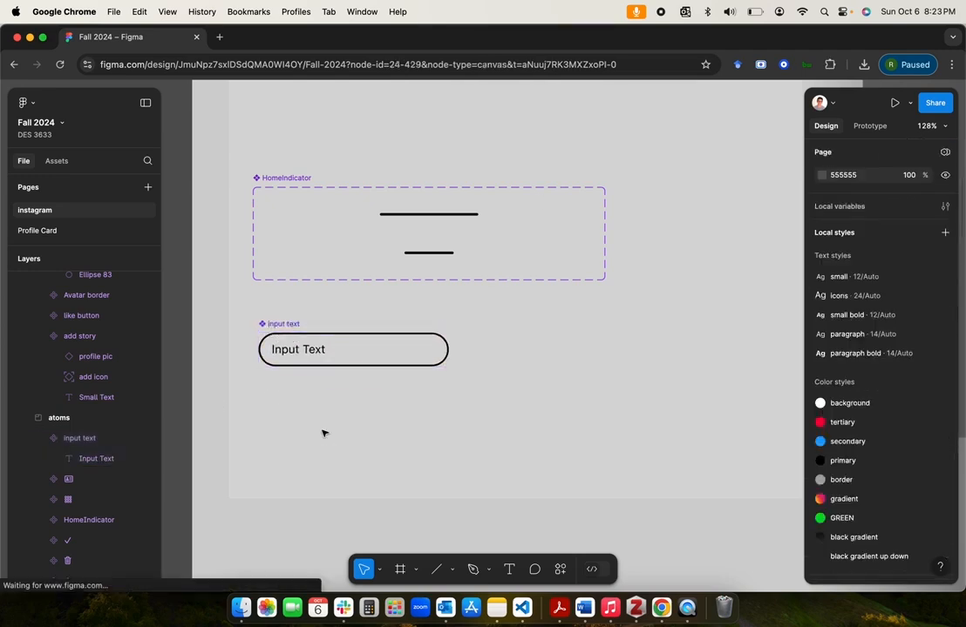
Step: Compare the atoms components with the input field and the icons beside it in the kitten story reference
scroll(323, 434, "down", 10)
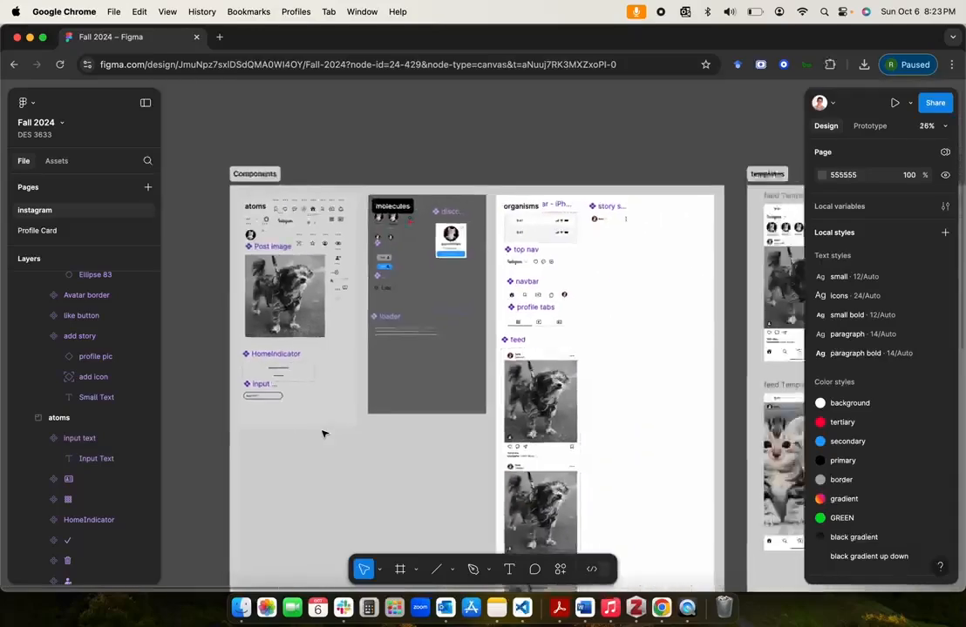
scroll(323, 433, "up", 5)
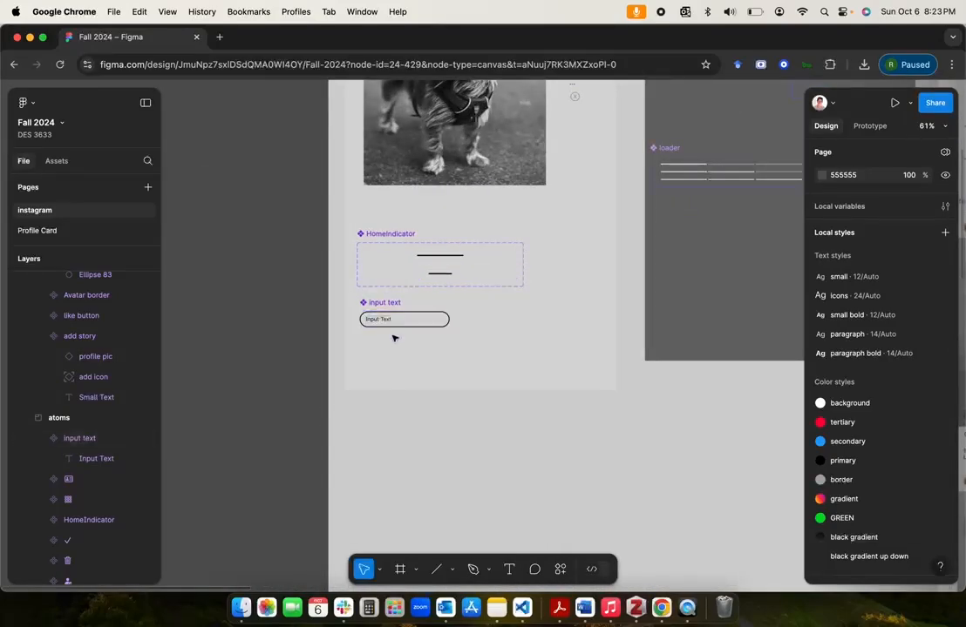
scroll(393, 338, "up", 5)
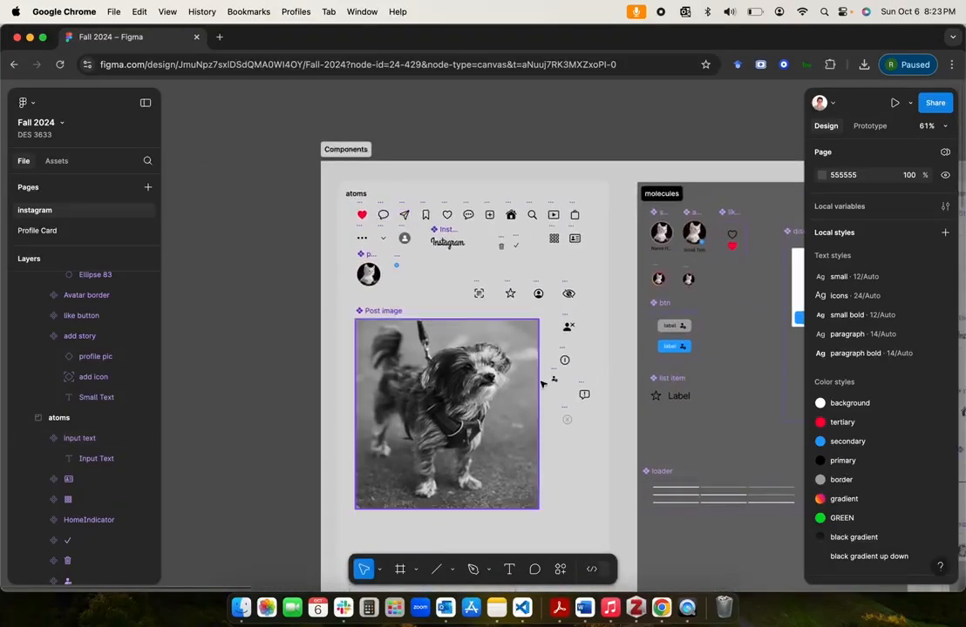
scroll(542, 384, "right", 10)
scroll(542, 384, "down", 4)
scroll(542, 385, "down", 7)
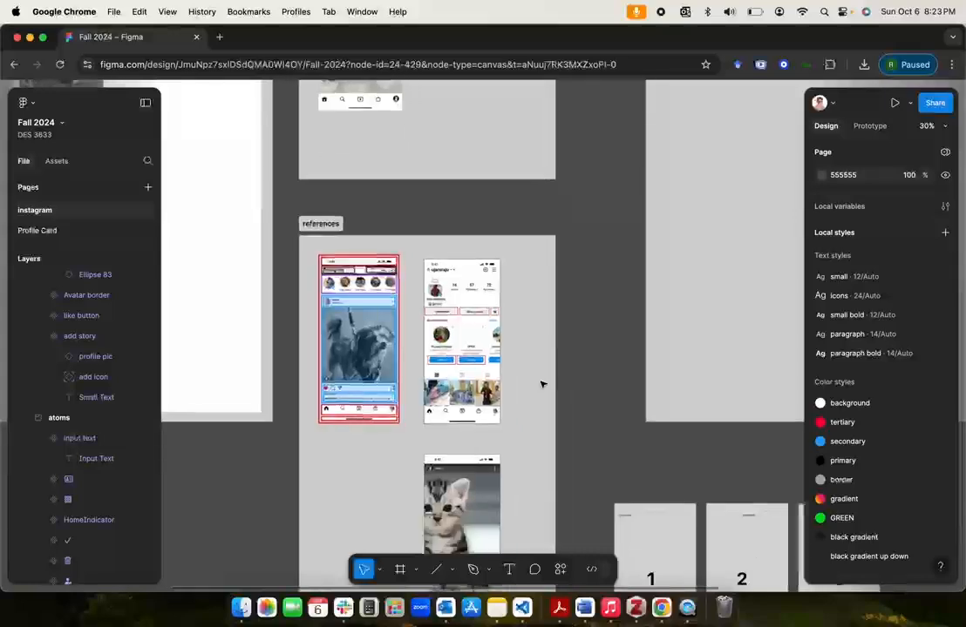
scroll(540, 386, "down", 3)
scroll(541, 386, "right", 1)
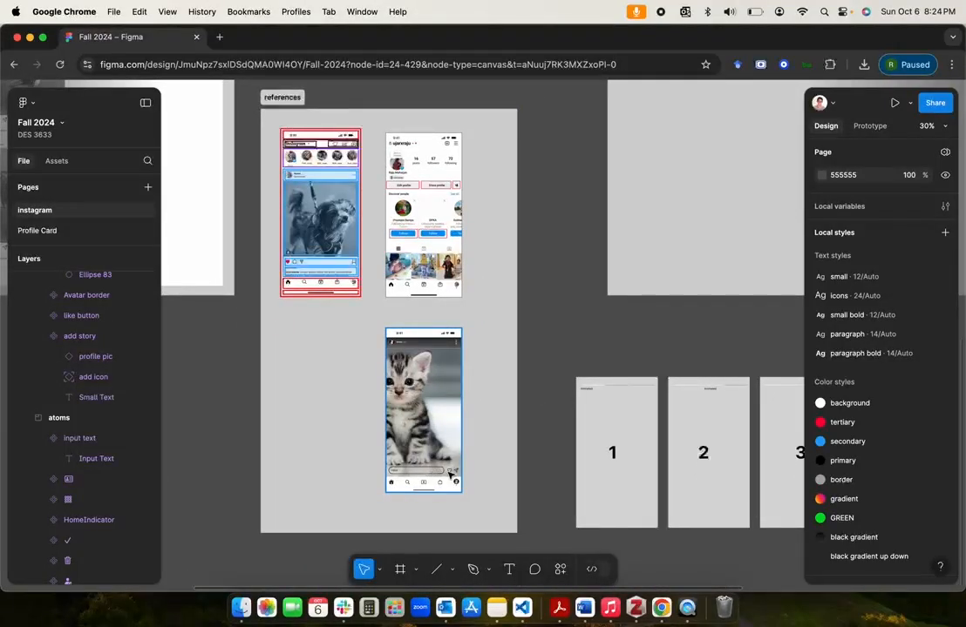
scroll(375, 463, "left", 10)
scroll(375, 463, "up", 2)
scroll(375, 463, "up", 5)
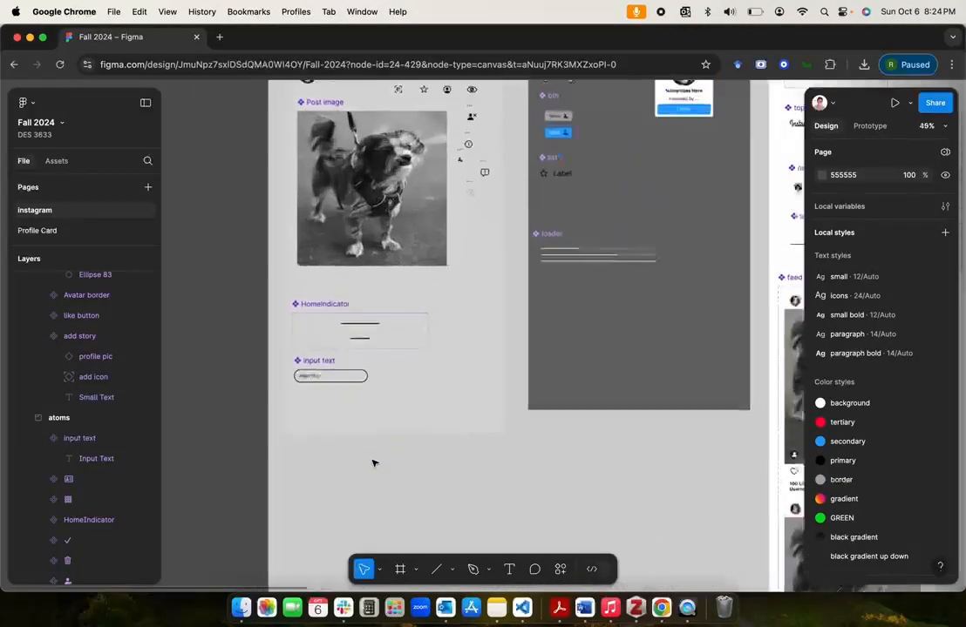
Step: Duplicate the input text component as an instance and move the main component to the right of the copy
left_click(315, 364)
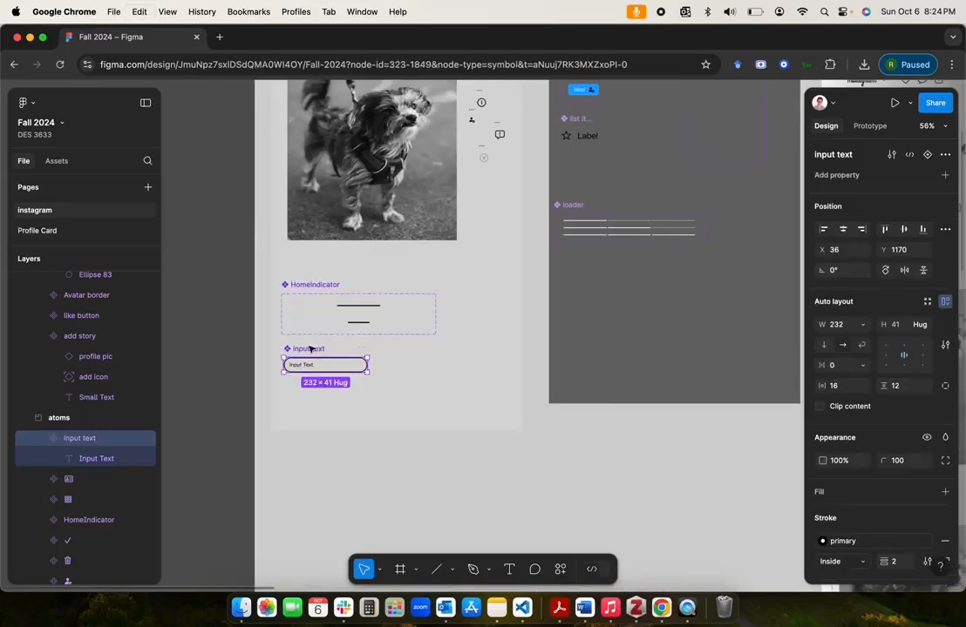
key("super+d")
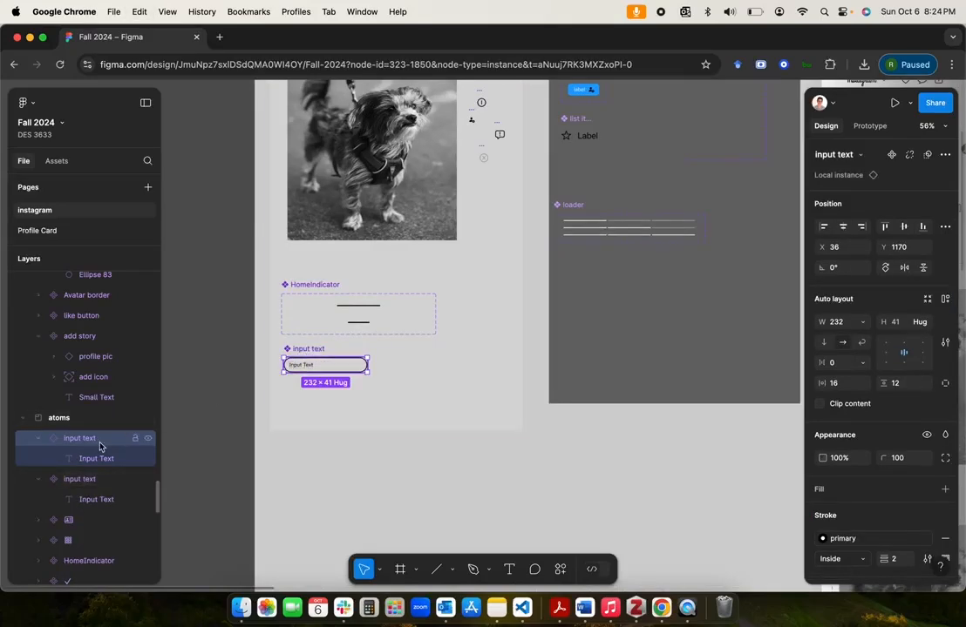
left_click_drag(307, 349, 408, 357)
left_click(322, 365)
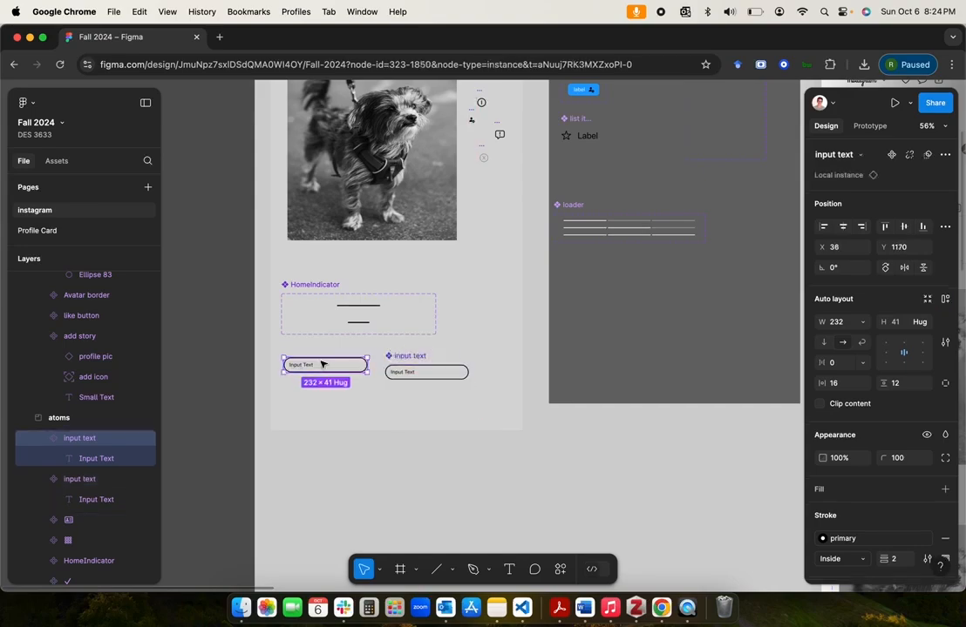
Step: Move the input text instance from the atoms section into the organisms section, placing it below the story slide header component
key("Delete")
scroll(322, 364, "down", 5)
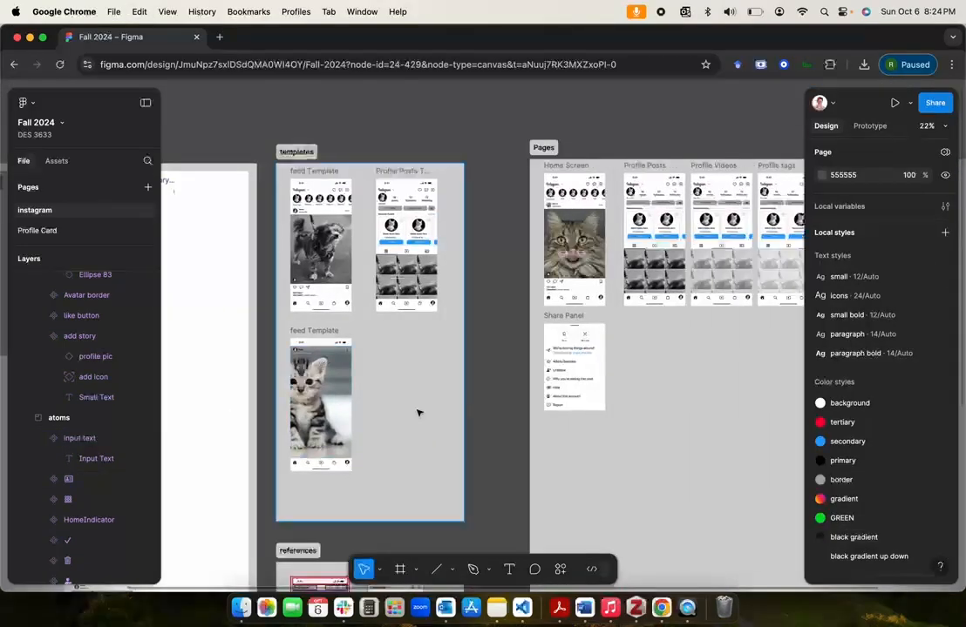
scroll(419, 411, "left", 10)
scroll(418, 411, "up", 2)
left_click(452, 302)
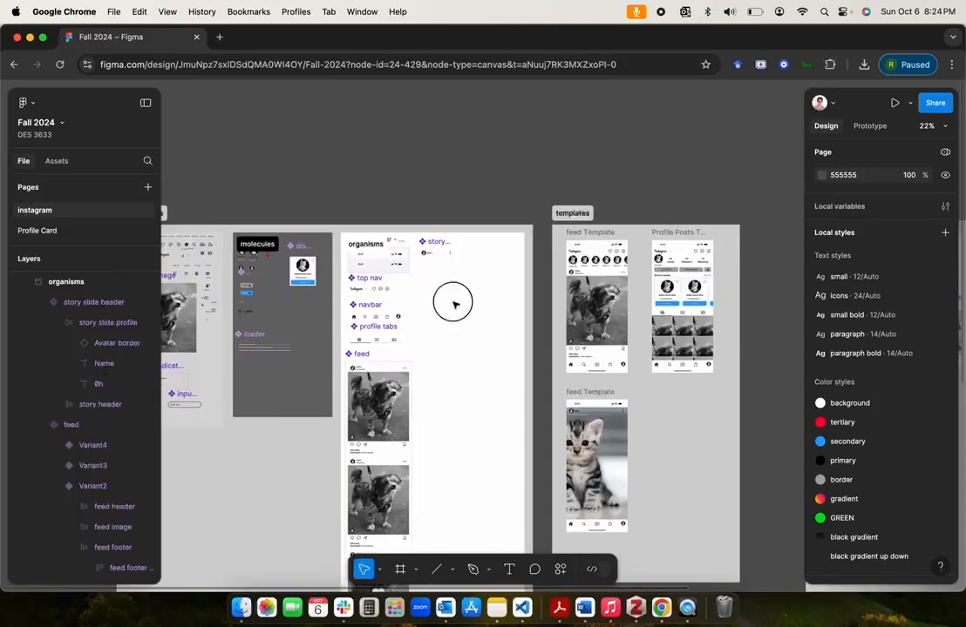
key("super+v")
left_click_drag(365, 406, 442, 295)
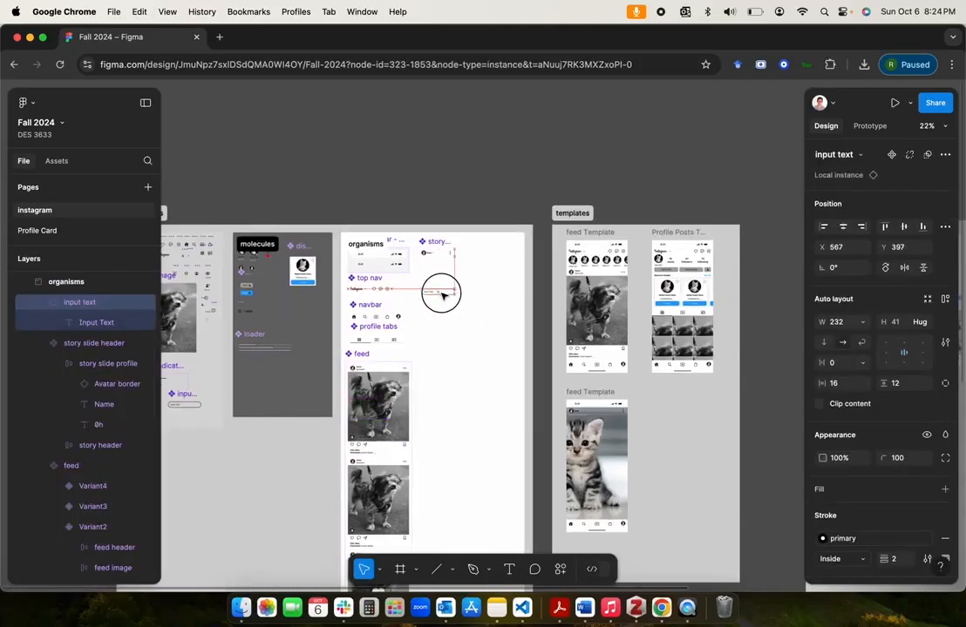
Step: Check the kitten story reference's footer and look through the molecules and atoms sections for the matching icon components
scroll(444, 305, "down", 10)
scroll(444, 305, "right", 3)
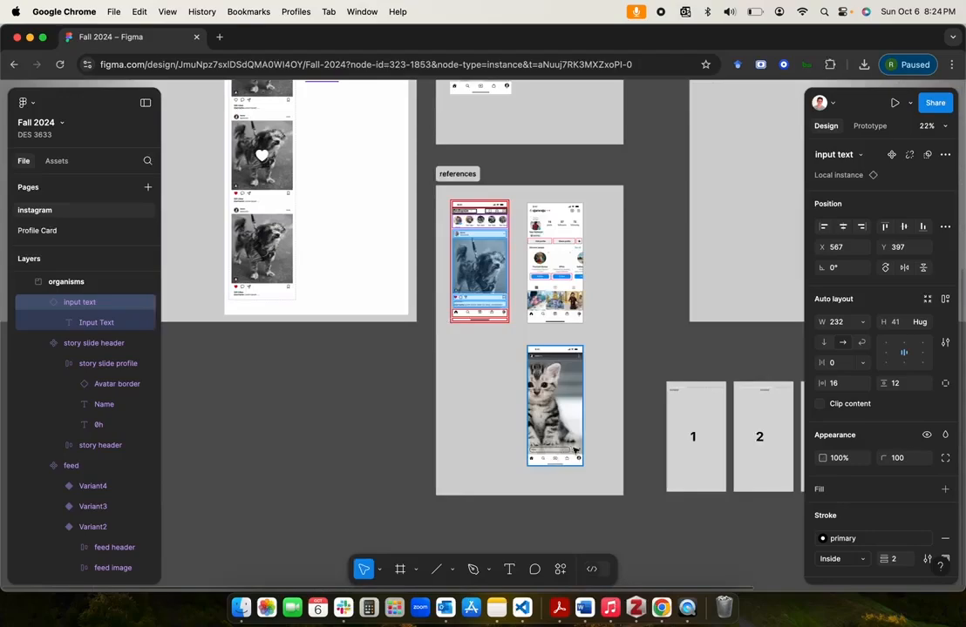
scroll(268, 281, "up", 10)
scroll(268, 281, "left", 4)
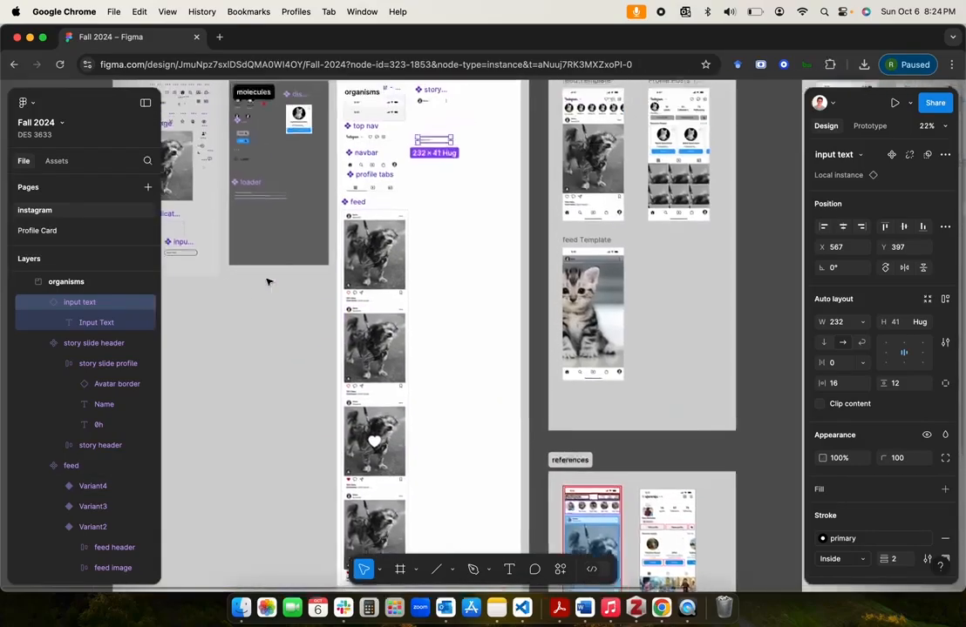
scroll(268, 282, "up", 3)
scroll(420, 323, "up", 5)
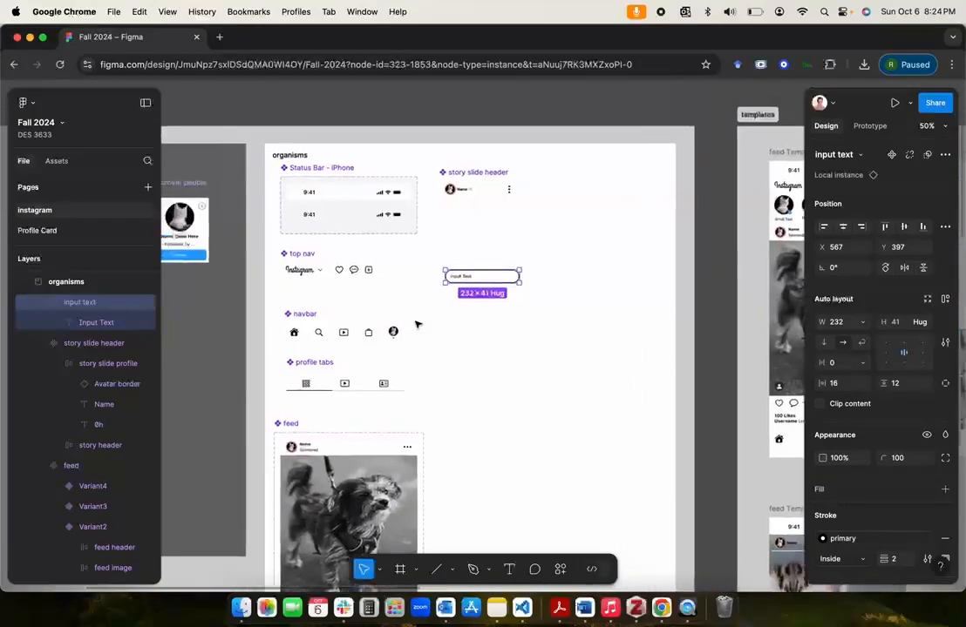
scroll(393, 332, "up", 3)
scroll(392, 332, "left", 5)
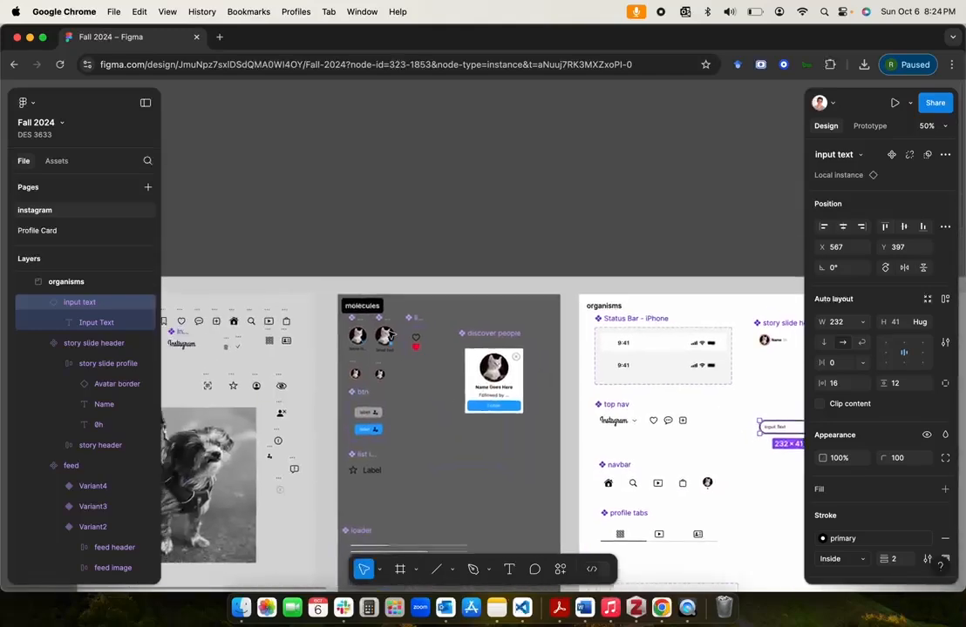
scroll(390, 334, "up", 3)
left_click(484, 261)
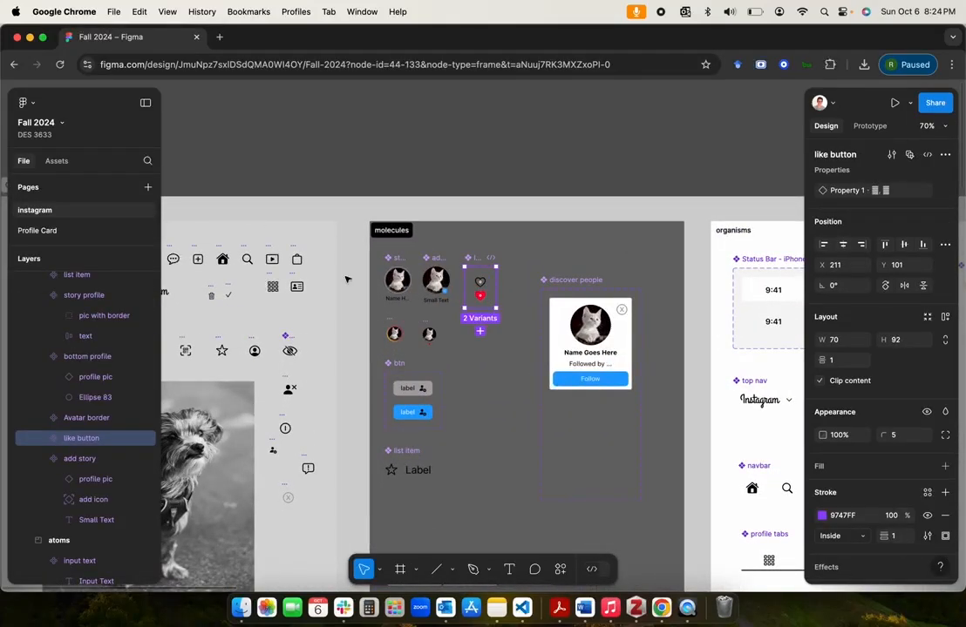
scroll(427, 280, "left", 6)
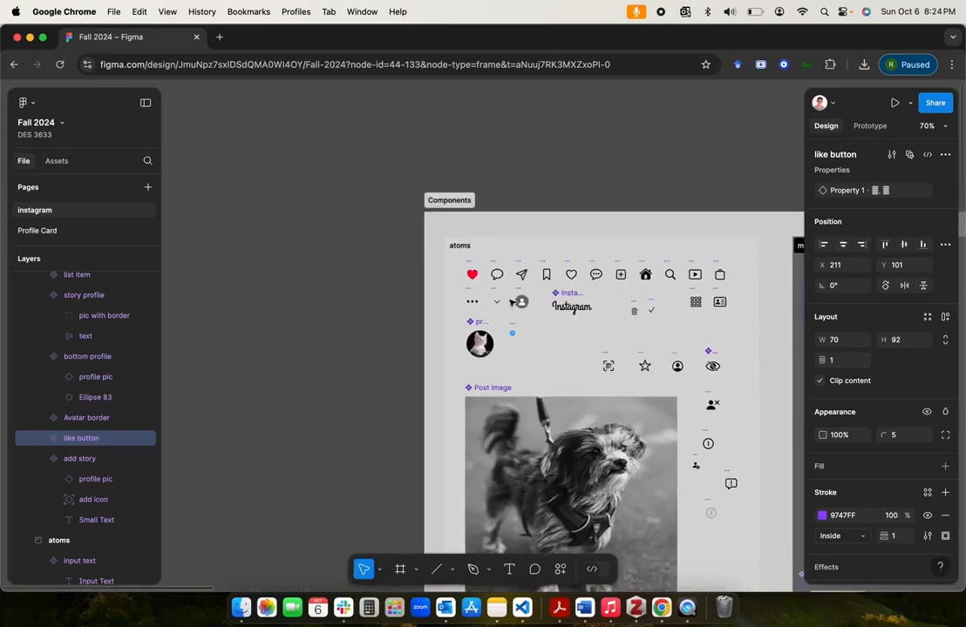
scroll(509, 302, "right", 8)
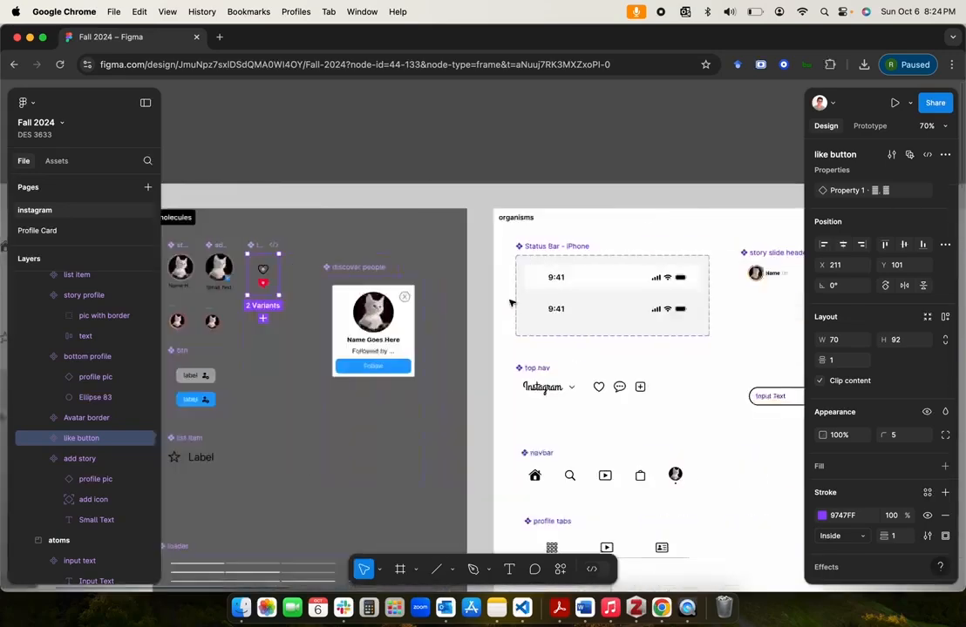
Step: Insert an outlined like button instance from the assets and place it just right of the input text in the organisms section
left_click(57, 164)
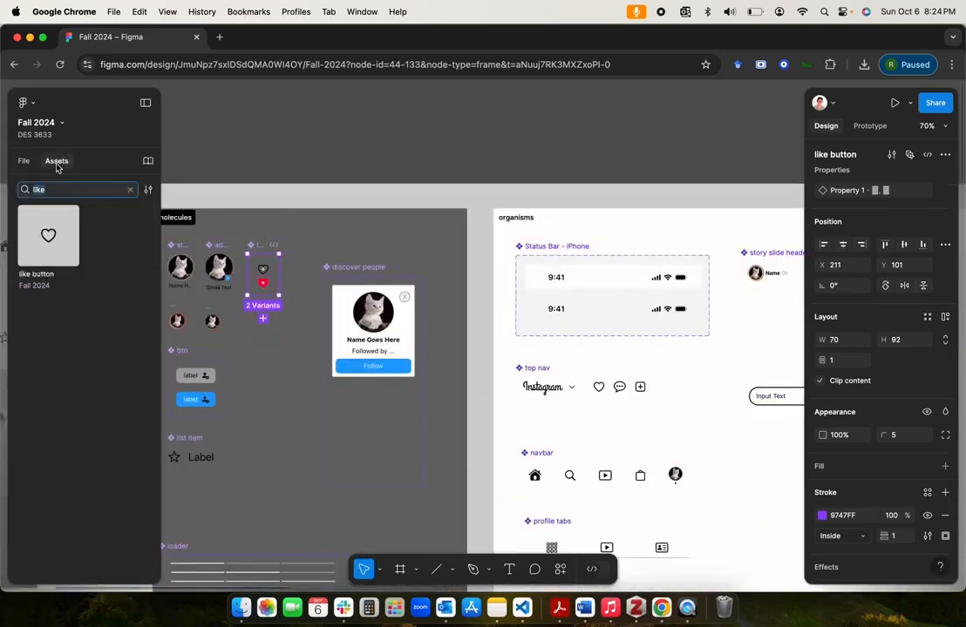
left_click(75, 277)
left_click(254, 349)
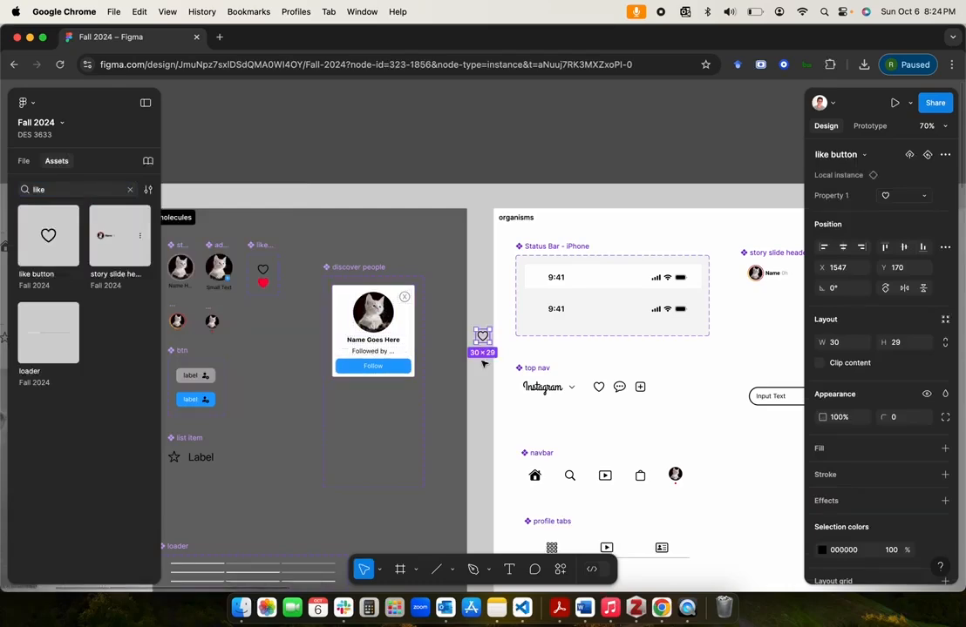
scroll(503, 352, "down", 3)
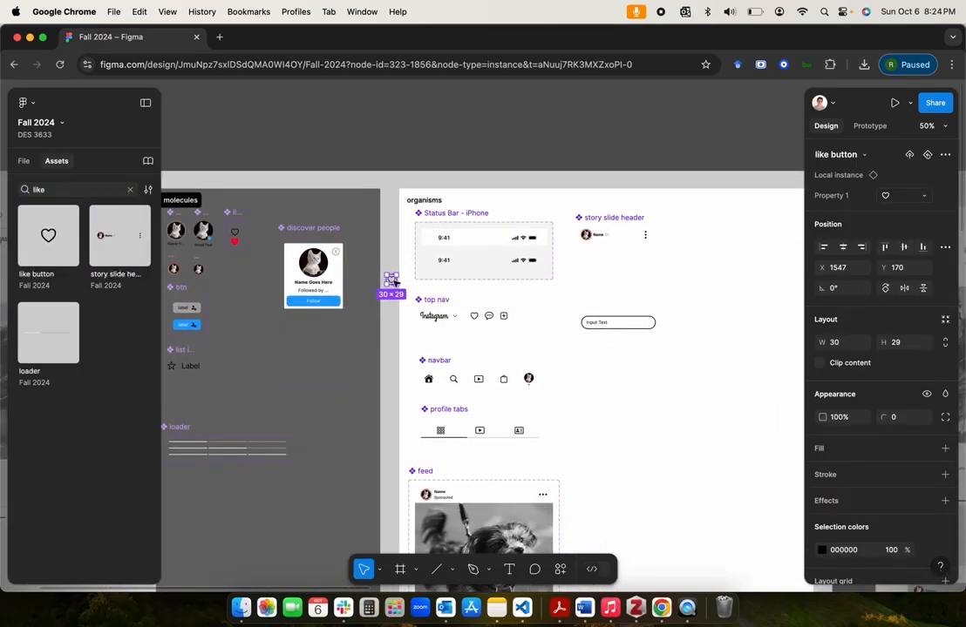
left_click_drag(392, 279, 668, 325)
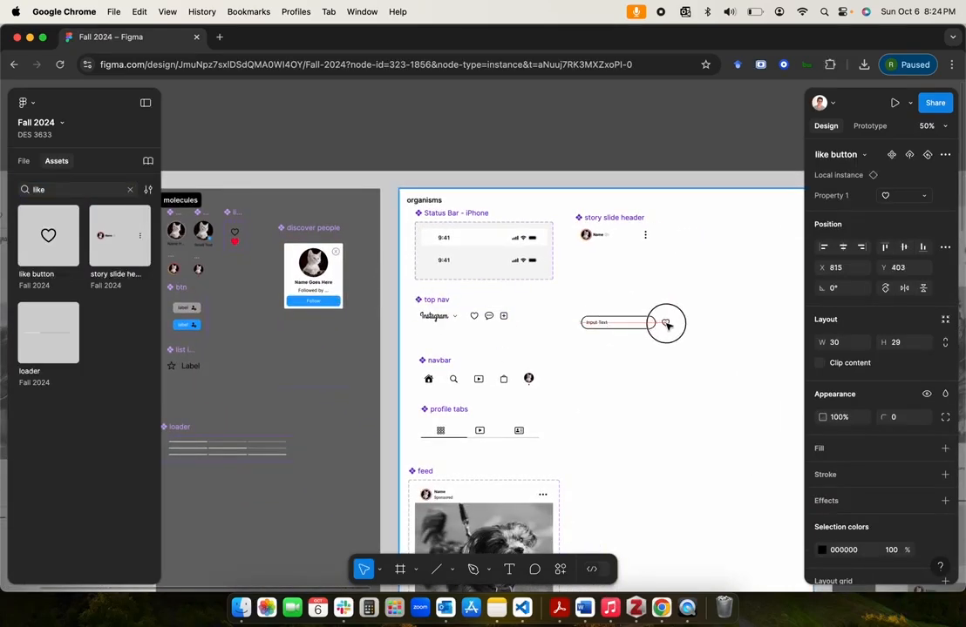
Step: Copy the send (paper plane) icon from the atoms section and place the instance right of the like button beside the input text
scroll(459, 327, "left", 5)
scroll(460, 328, "up", 4)
scroll(460, 328, "left", 8)
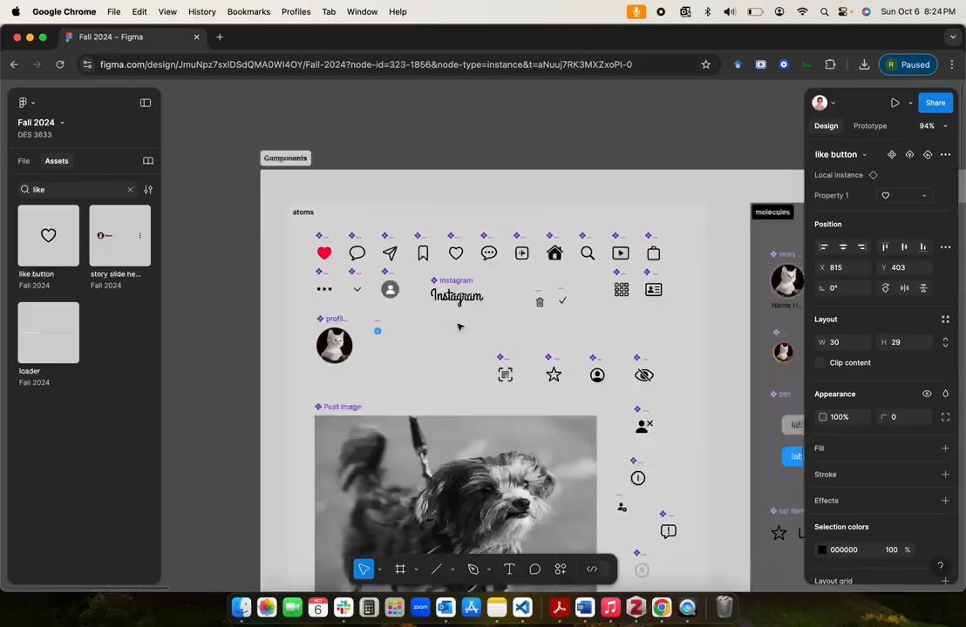
left_click(389, 237)
left_click(389, 252)
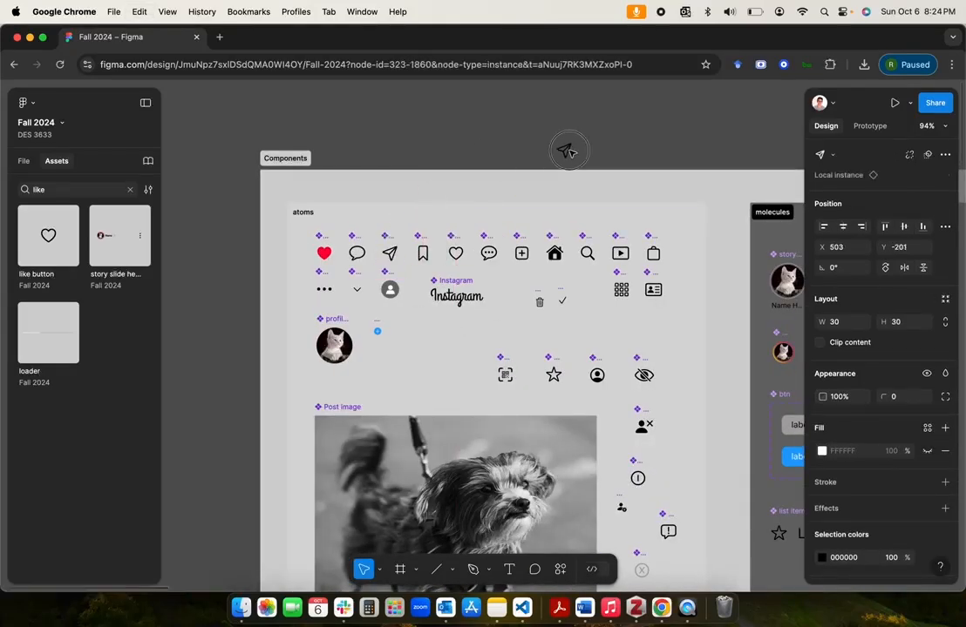
scroll(574, 153, "right", 12)
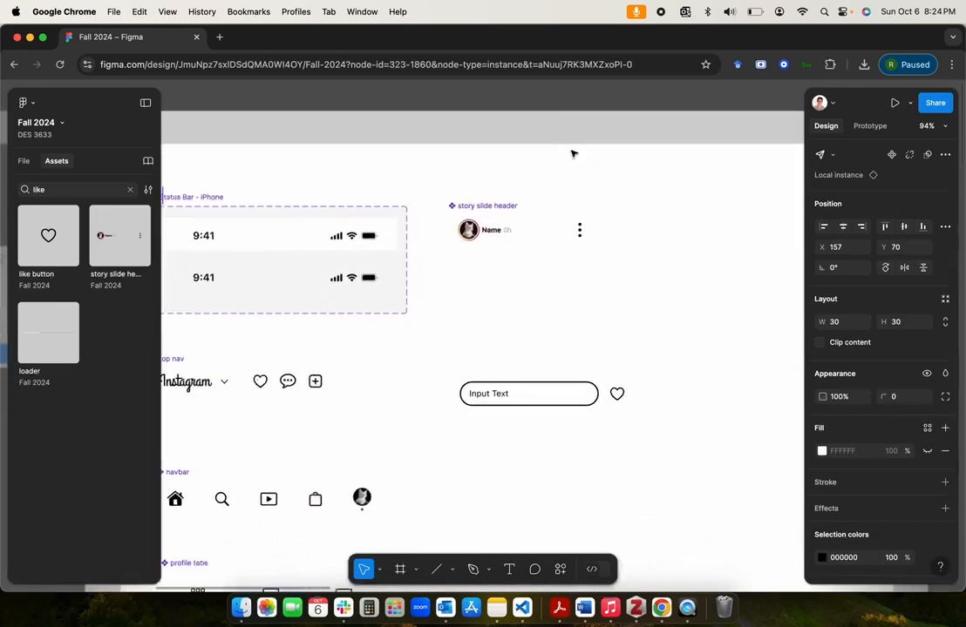
left_click(648, 351)
key("super+v")
left_click(223, 194)
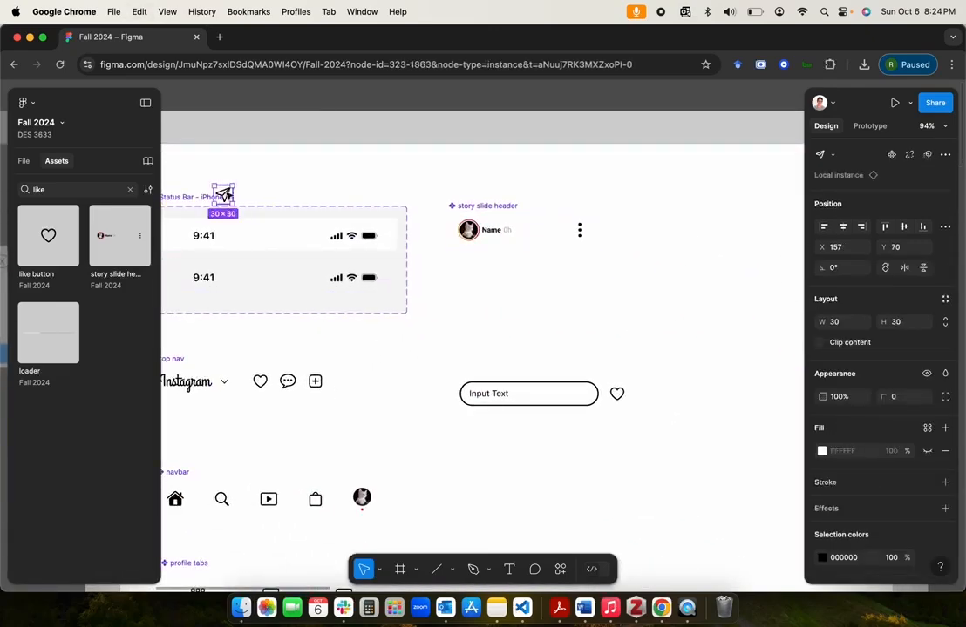
left_click_drag(223, 194, 644, 394)
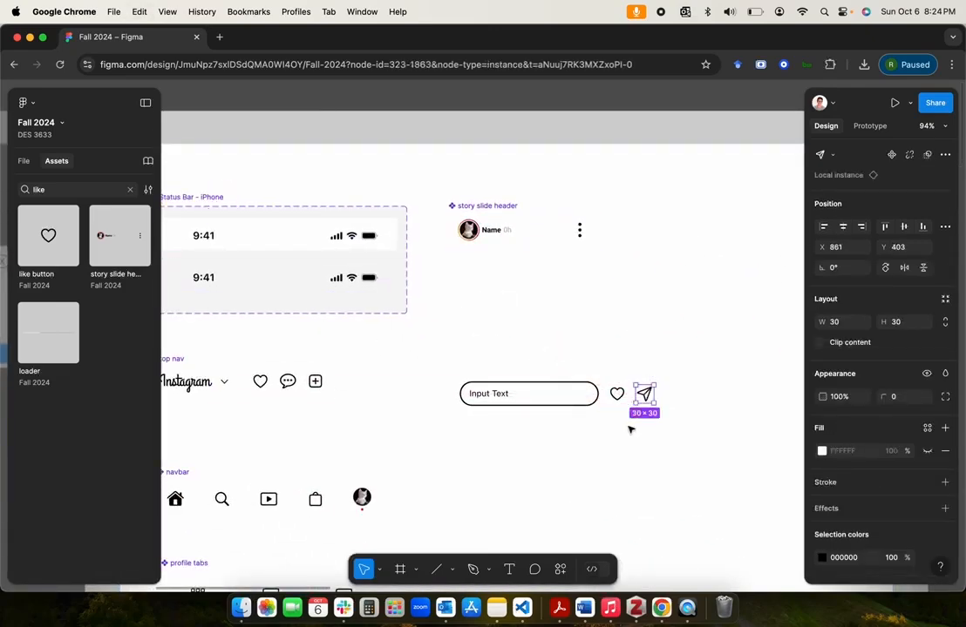
Step: Wrap the input text, like button and send icon in the organisms section in a horizontal auto layout frame with a 16 gap
scroll(584, 397, "up", 3)
left_click(554, 397)
left_click(625, 392, "shift")
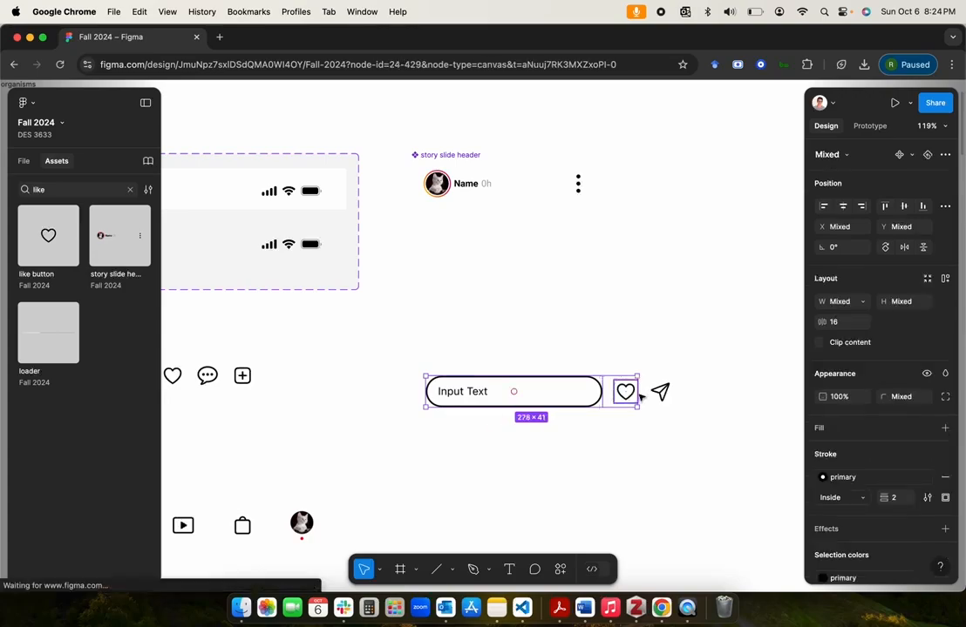
left_click(660, 392, "shift")
left_click(23, 161)
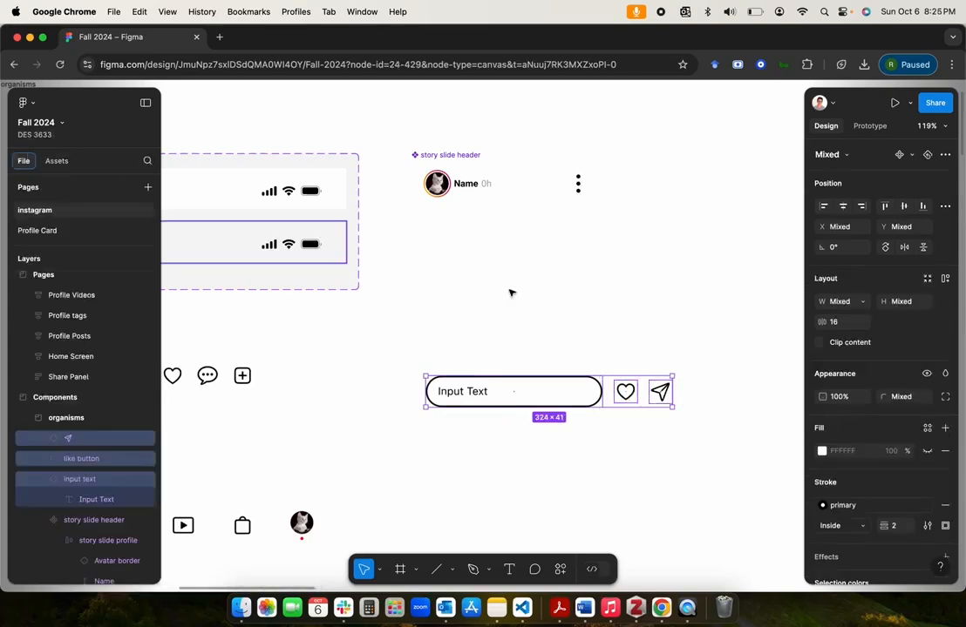
scroll(510, 293, "down", 5)
scroll(513, 298, "right", 10)
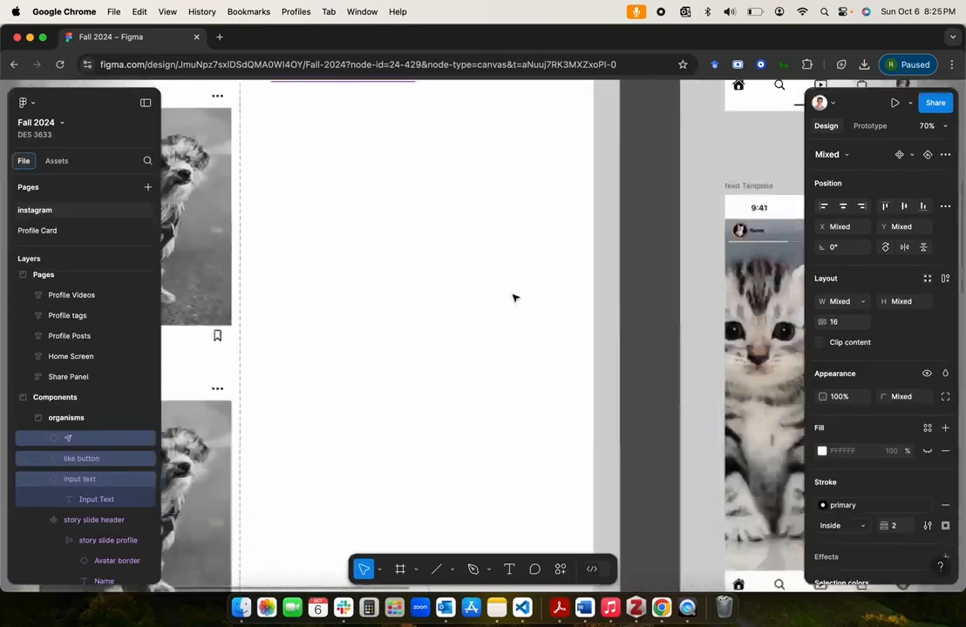
scroll(513, 298, "down", 5)
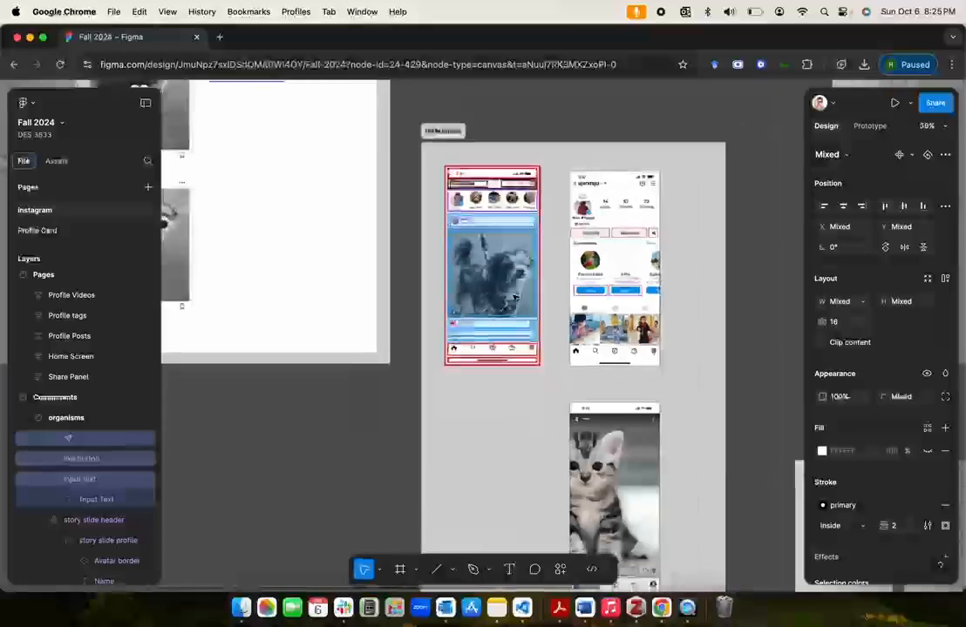
scroll(513, 298, "down", 8)
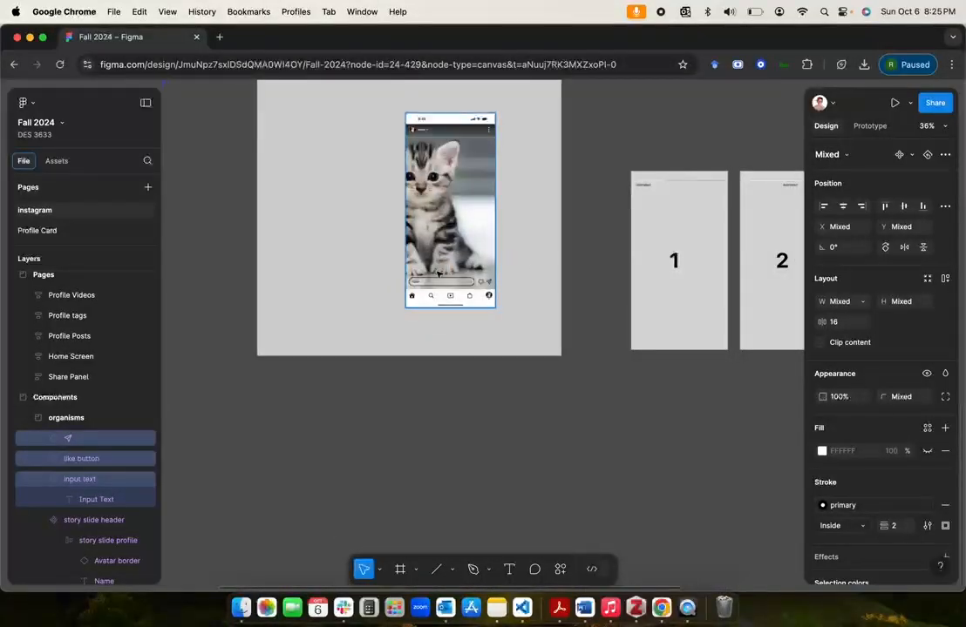
scroll(468, 270, "down", 10)
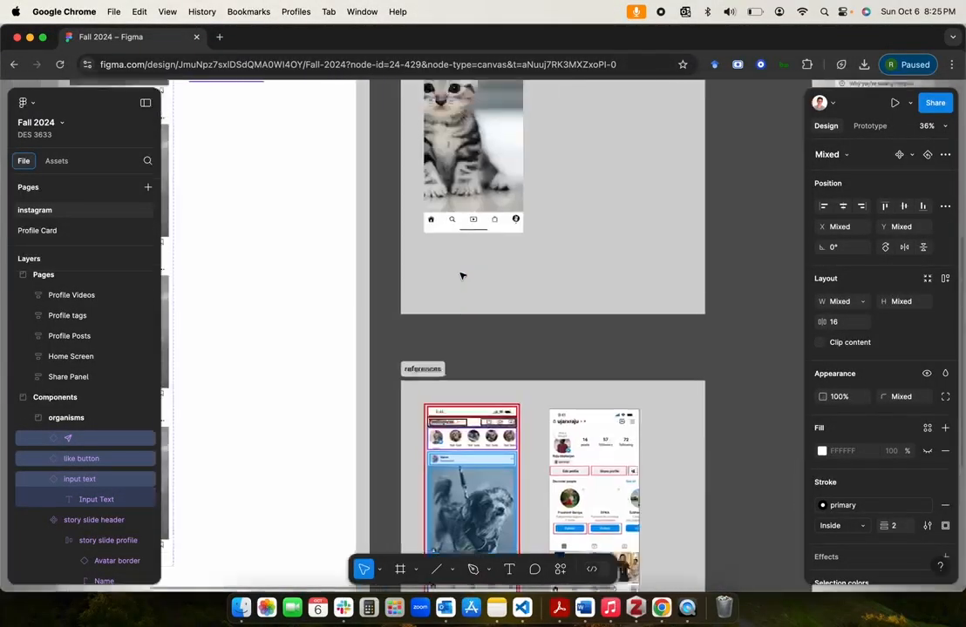
scroll(466, 274, "left", 3)
scroll(462, 276, "up", 5)
scroll(462, 276, "left", 3)
scroll(367, 391, "up", 3)
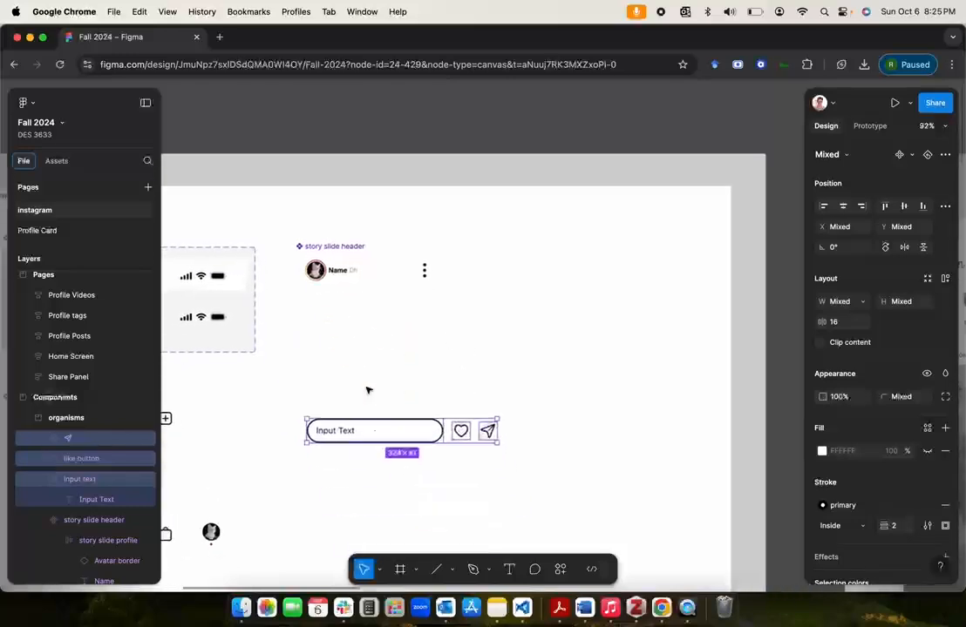
left_click(945, 278)
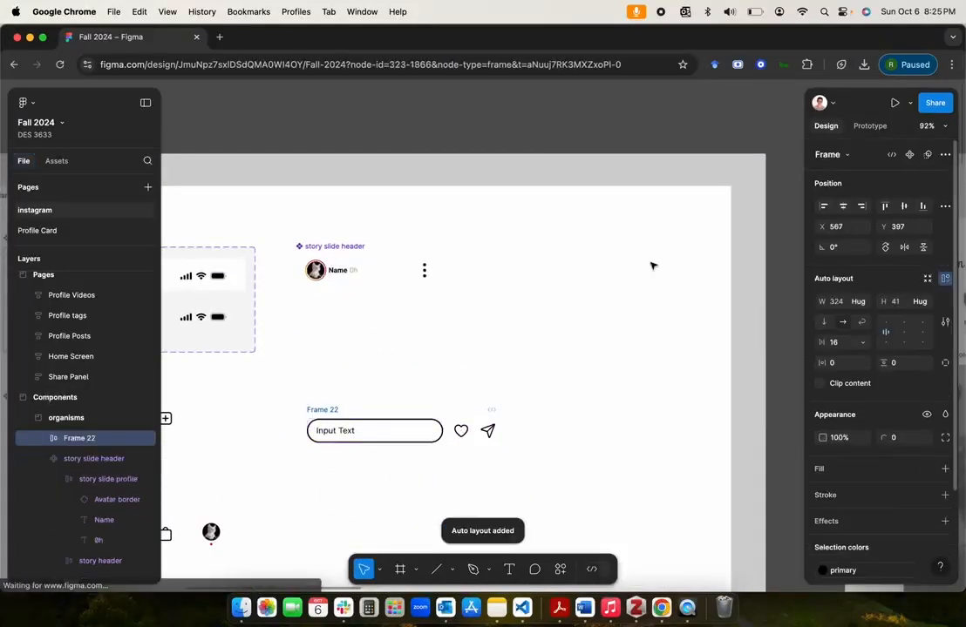
Step: Rename the new auto layout frame as story slide footer and move it up and left, aligned under the story slide header
double_click(93, 444)
type("story slide")
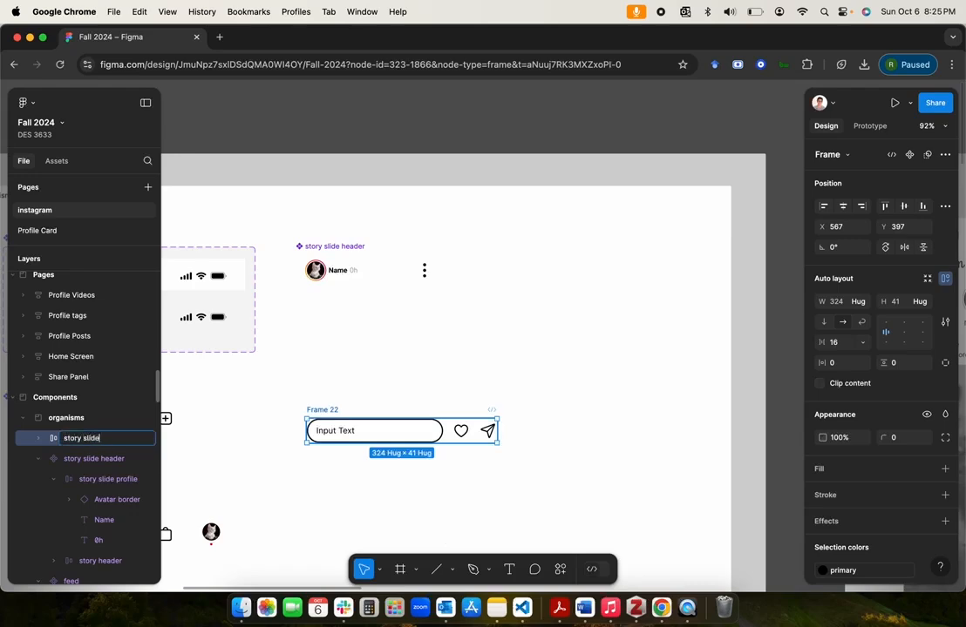
type(" footer")
key("Return")
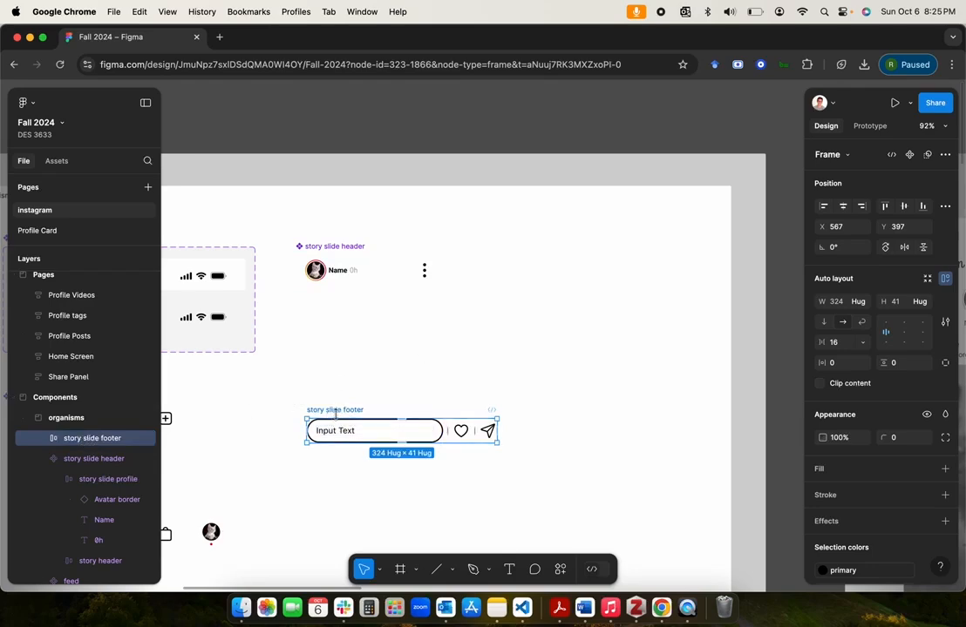
left_click_drag(330, 408, 319, 384)
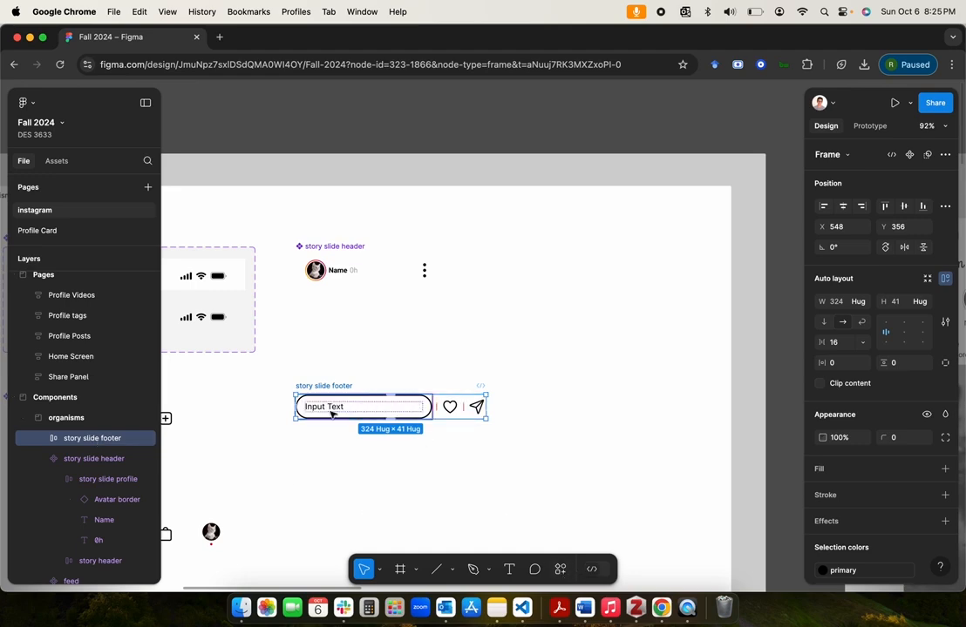
Step: Expand the story slide footer layer and select its input text instance
left_click(37, 439)
left_click(85, 459)
left_click(52, 459)
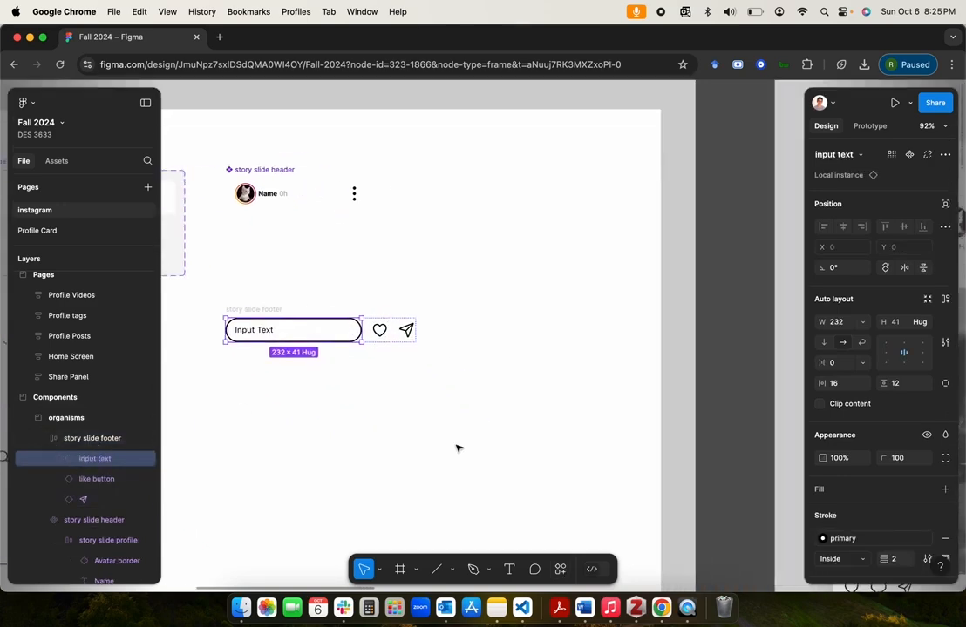
Step: Compare the kitten feed template with the kitten story reference, examining the input field and icons above the navigation bar
scroll(456, 448, "right", 3)
scroll(438, 396, "down", 5)
scroll(437, 398, "down", 3)
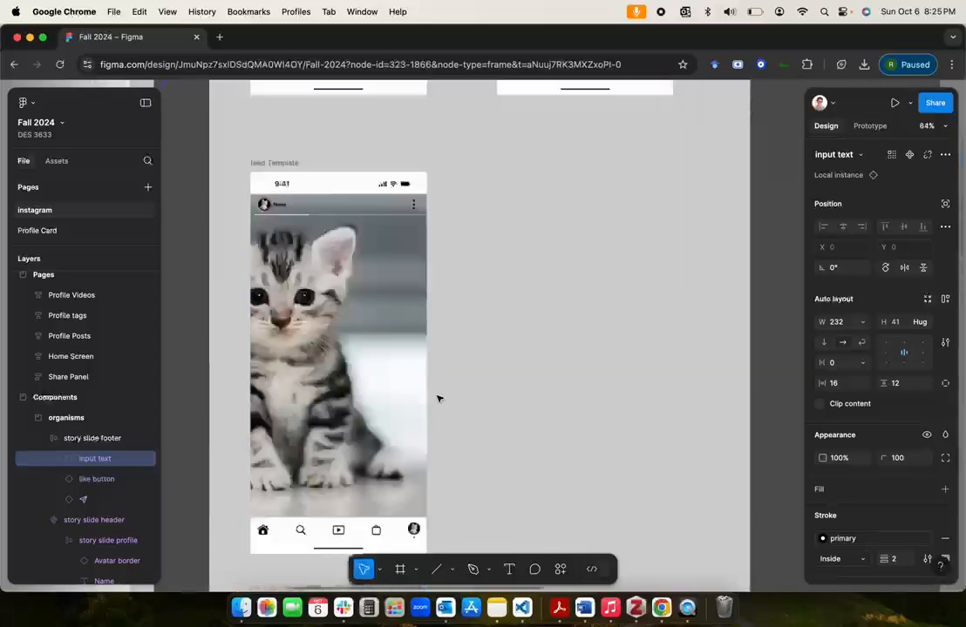
scroll(438, 398, "down", 3)
scroll(437, 399, "up", 5)
scroll(438, 399, "down", 3)
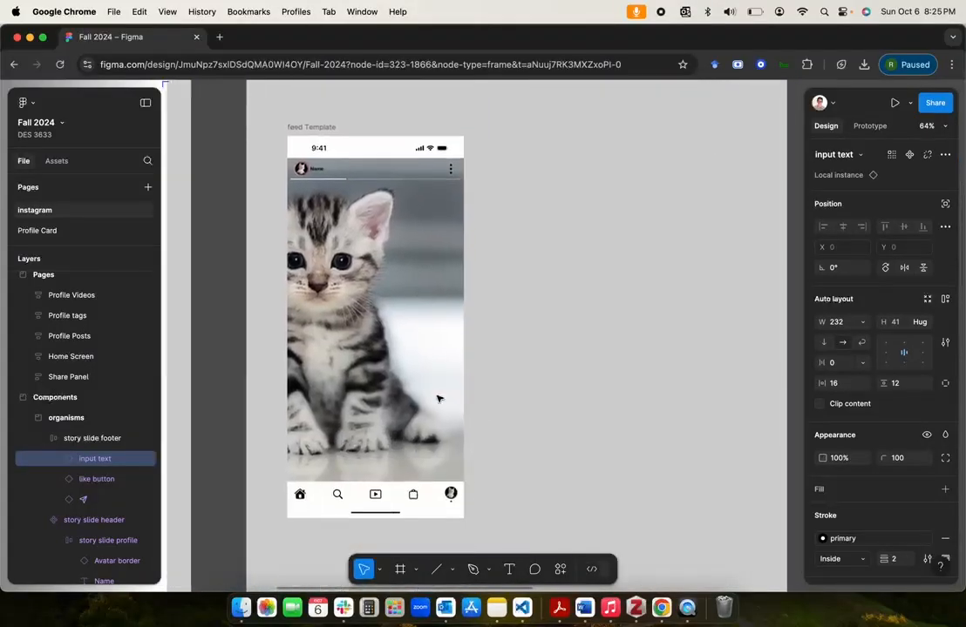
left_click(518, 428)
scroll(519, 428, "down", 3)
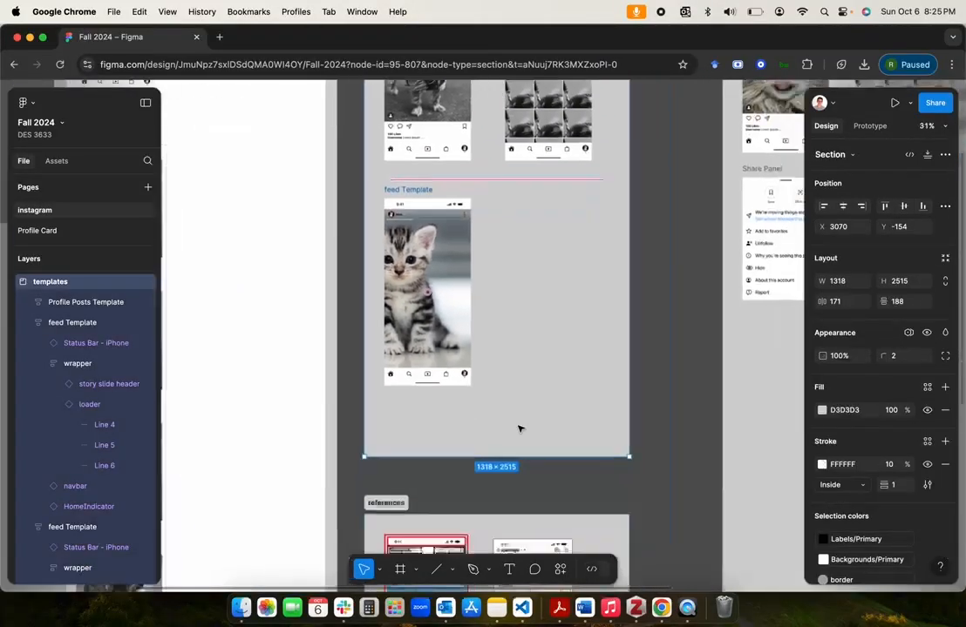
scroll(519, 428, "up", 6)
scroll(518, 428, "up", 1)
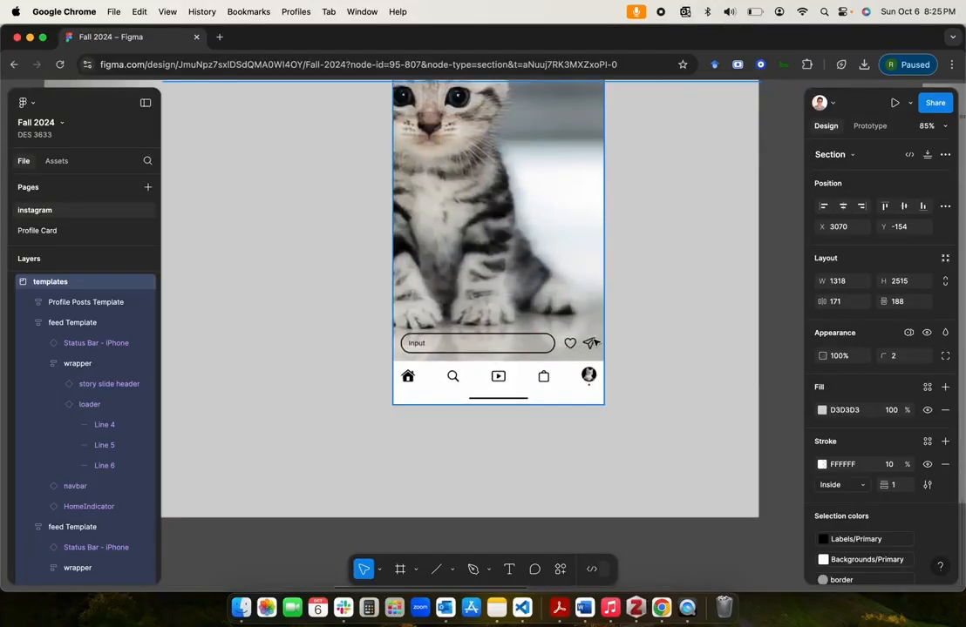
Step: Set the auto layout gap of the story slide footer frame in the organisms section to 8
scroll(522, 342, "up", 2)
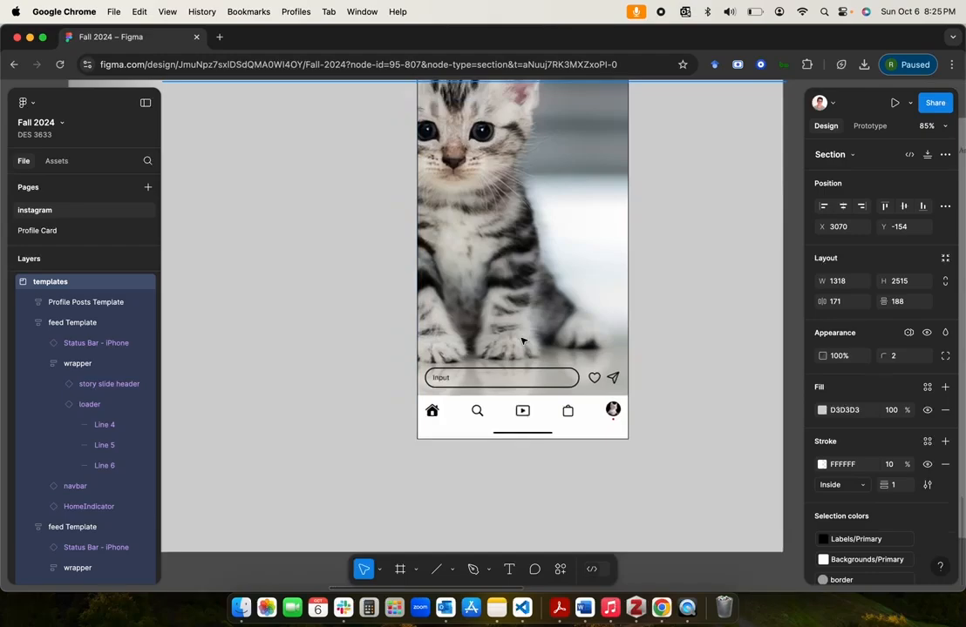
scroll(522, 342, "down", 3)
scroll(522, 341, "up", 10)
scroll(522, 342, "left", 5)
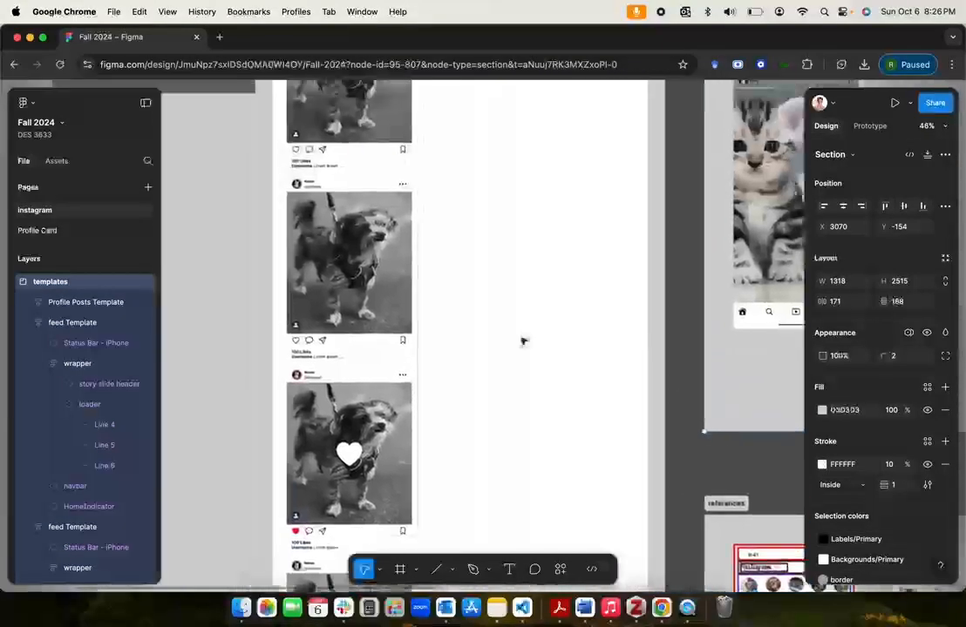
scroll(522, 340, "up", 6)
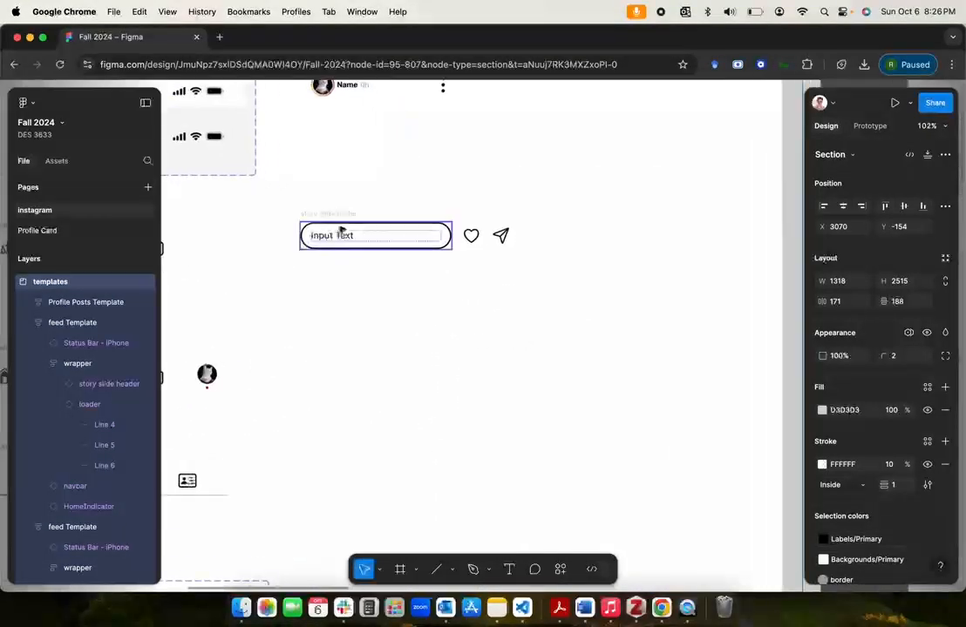
left_click(337, 225)
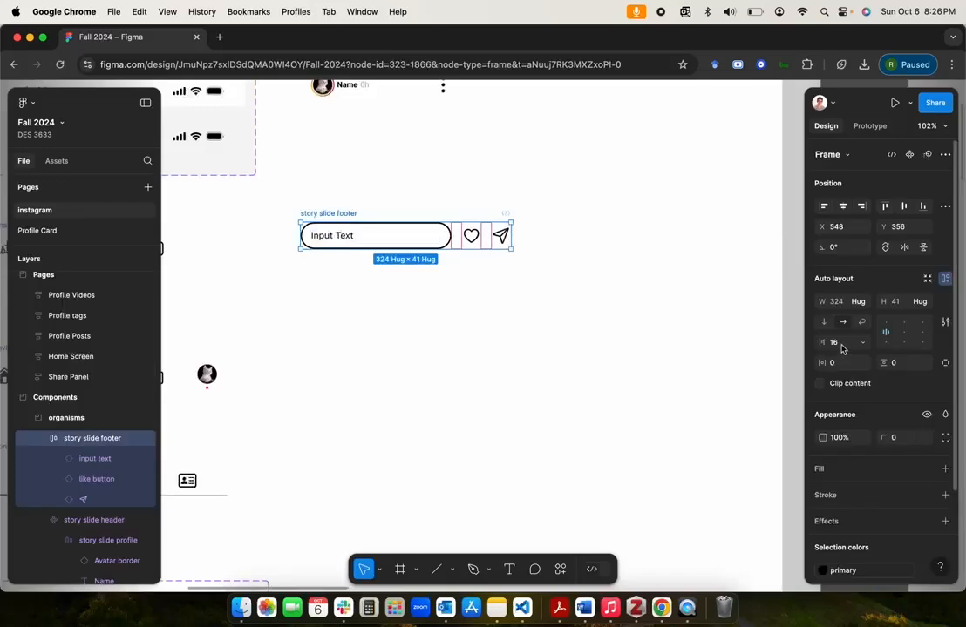
left_click(843, 347)
type("8")
key("Return")
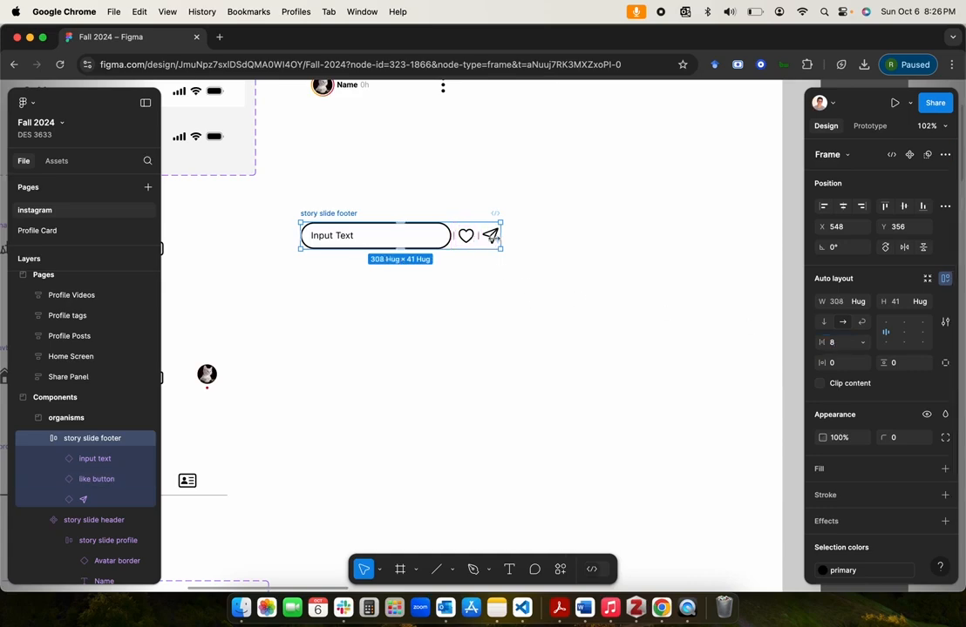
Step: Give the story slide footer frame a horizontal padding of 16 and a vertical padding of 8
left_click(916, 367)
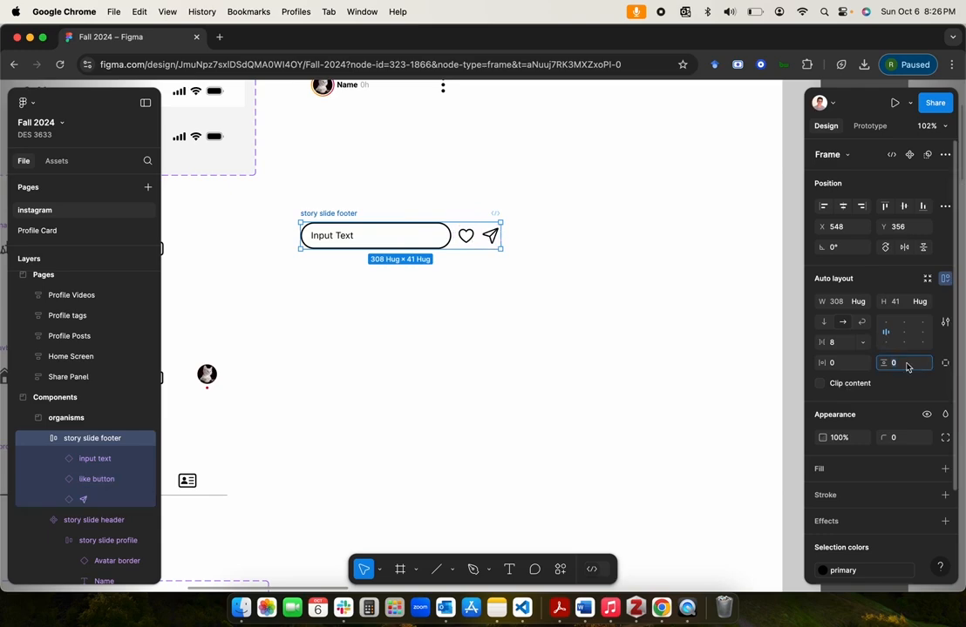
type("12")
key("Return")
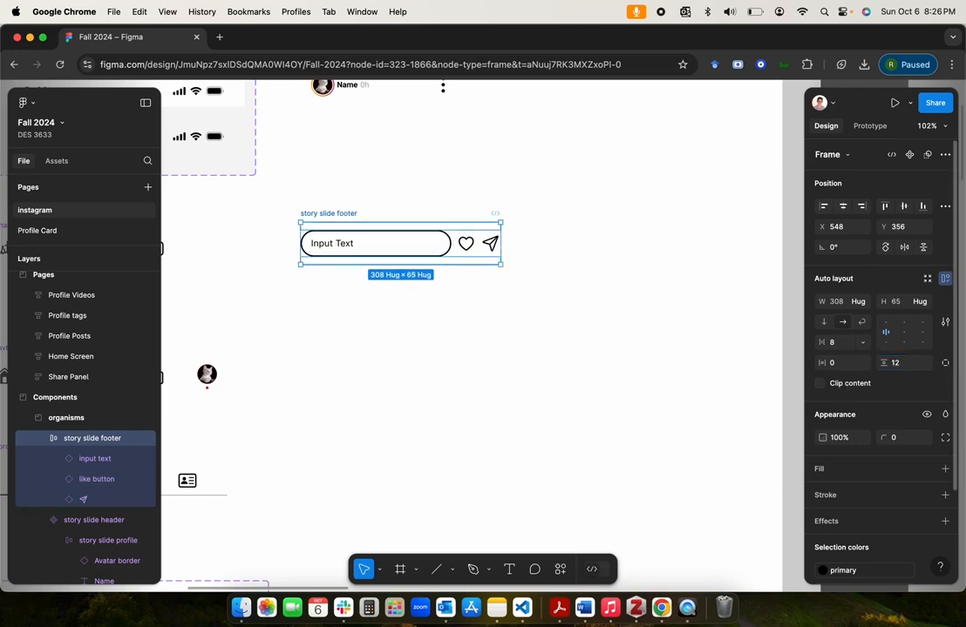
left_click(848, 367)
type("16")
key("Return")
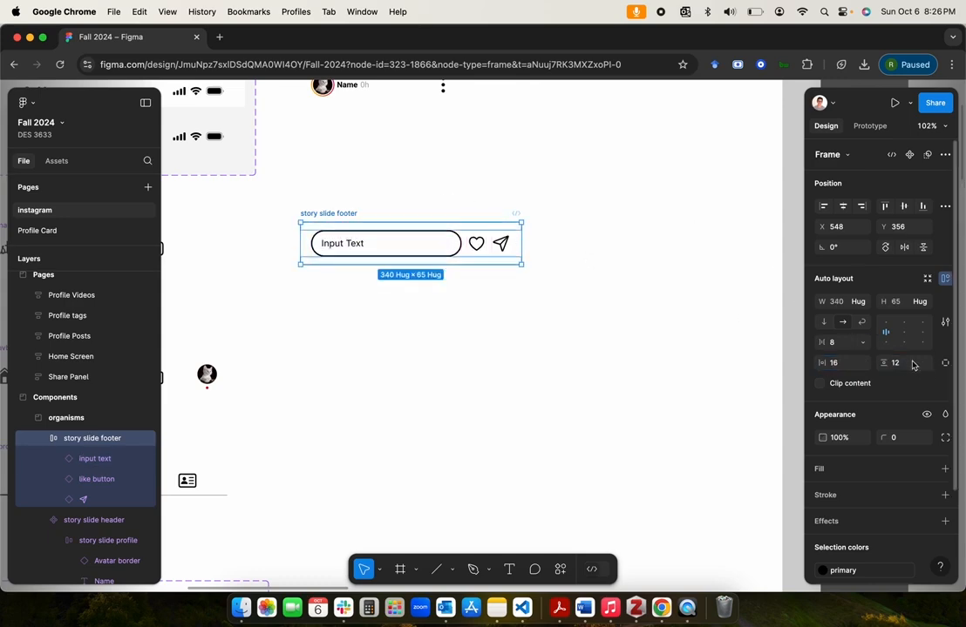
left_click(614, 319)
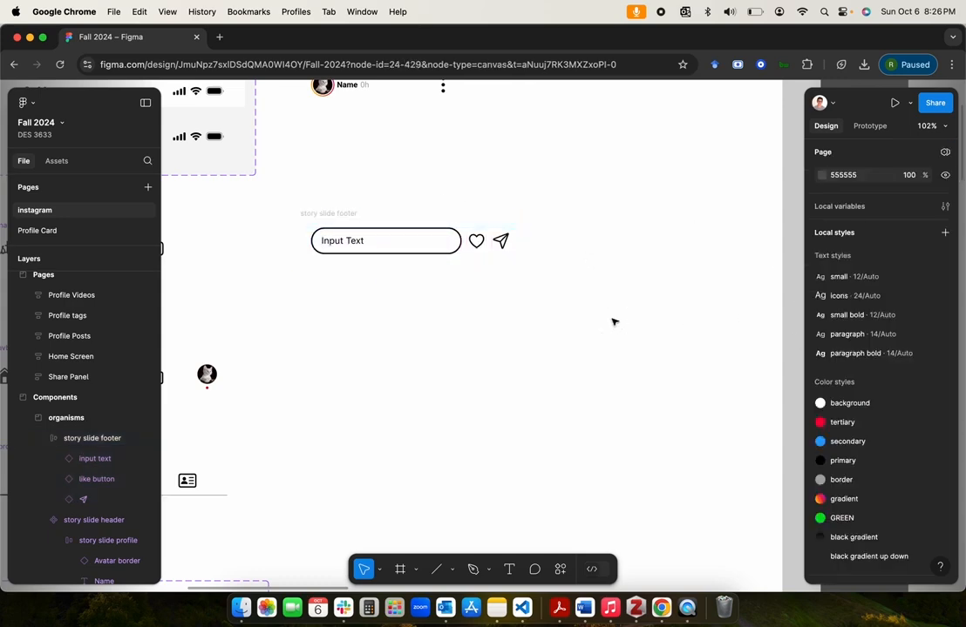
Step: Turn the story slide footer frame into a component and check its input text instance
left_click(318, 213)
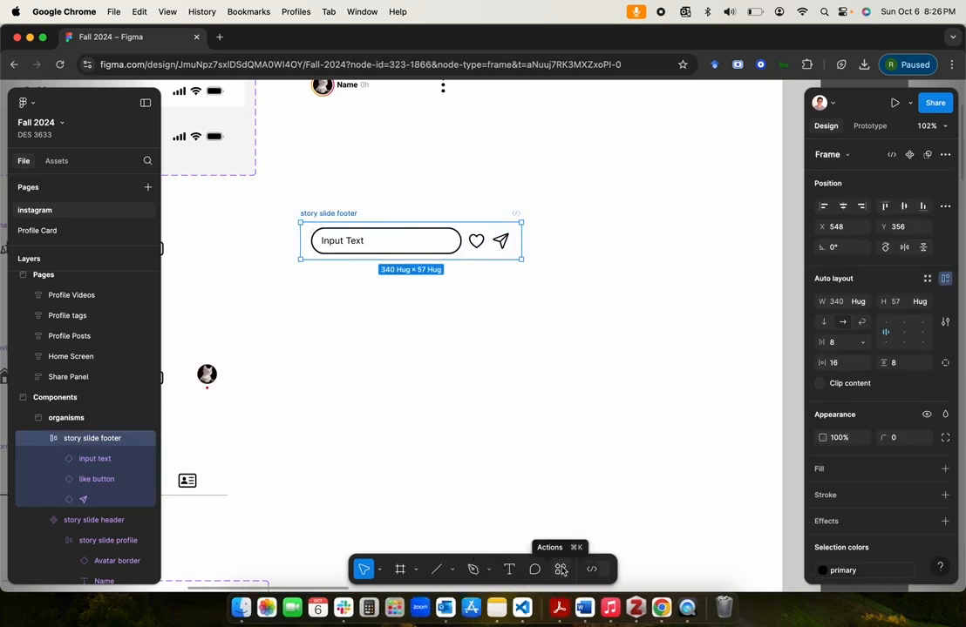
left_click(911, 155)
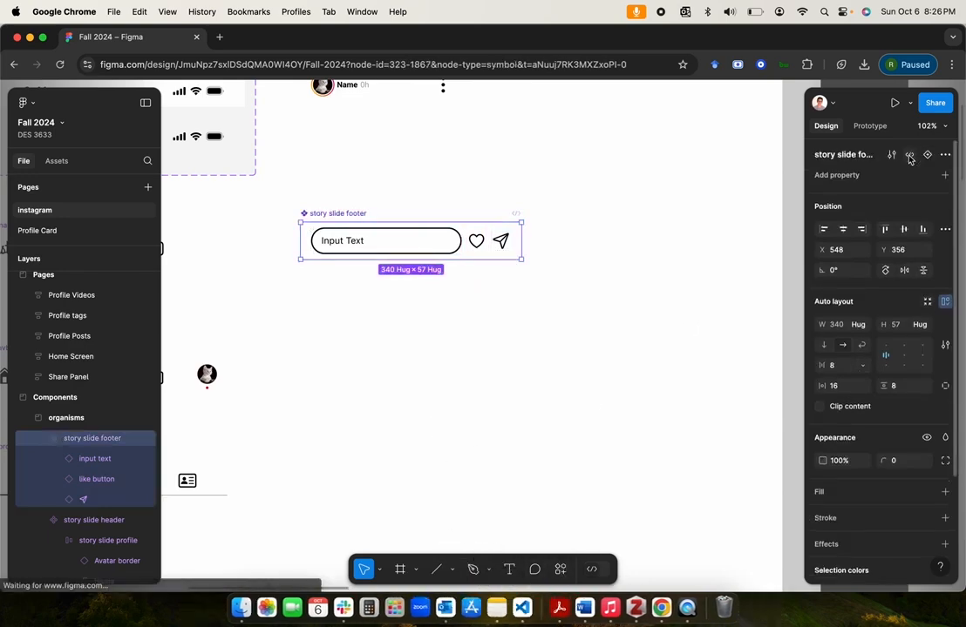
left_click(91, 463)
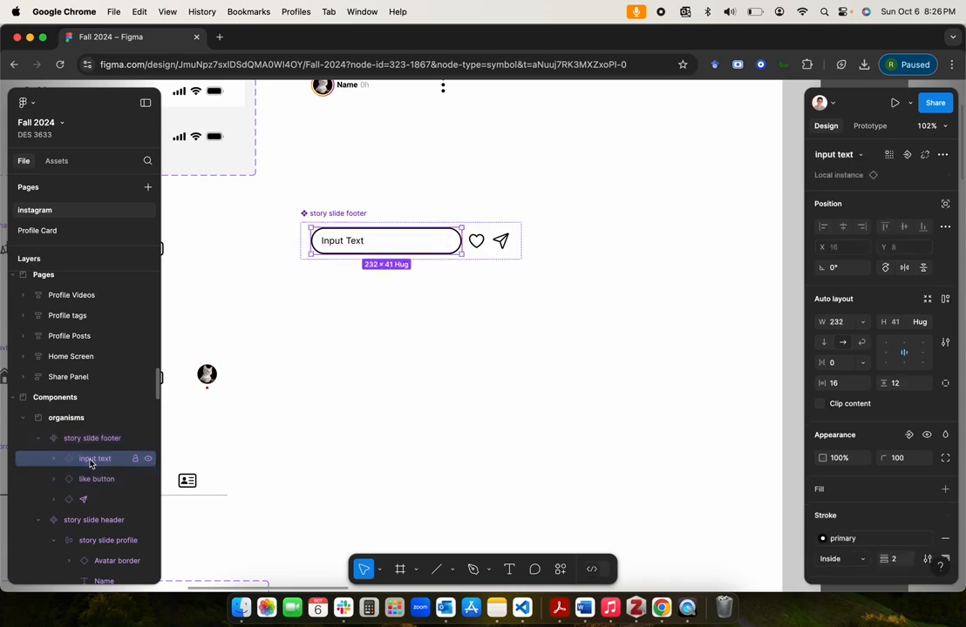
left_click(346, 269)
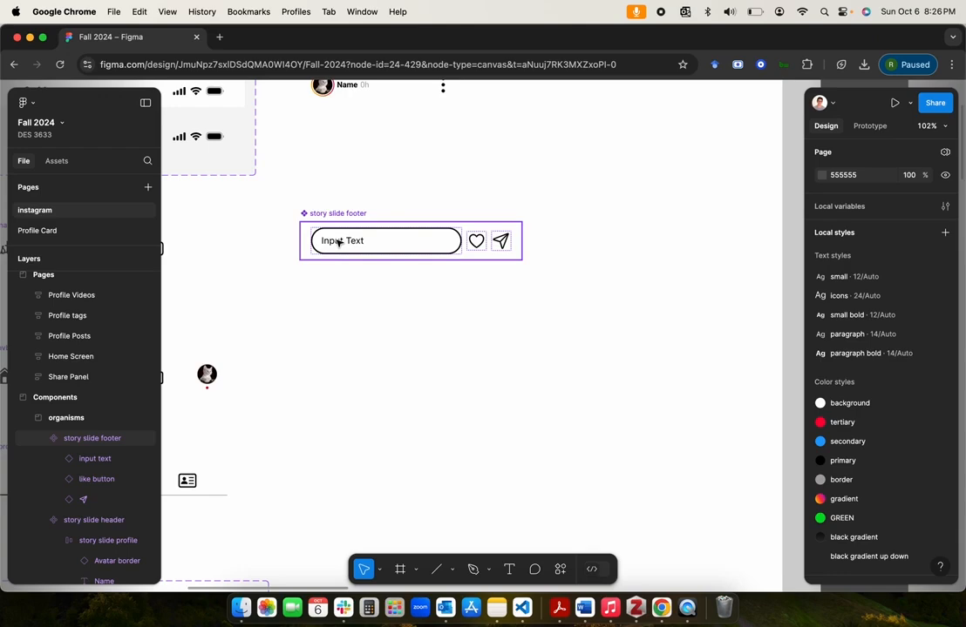
Step: Find the input text main component in the atoms section and select it to inspect its properties
scroll(339, 242, "down", 5)
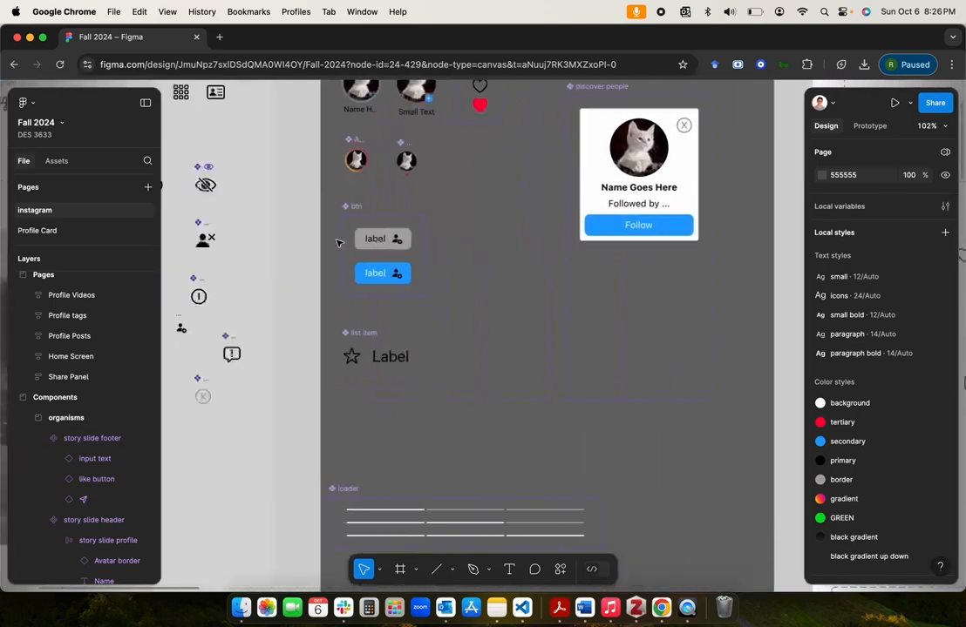
scroll(339, 243, "down", 2)
scroll(339, 243, "left", 3)
scroll(339, 242, "down", 3)
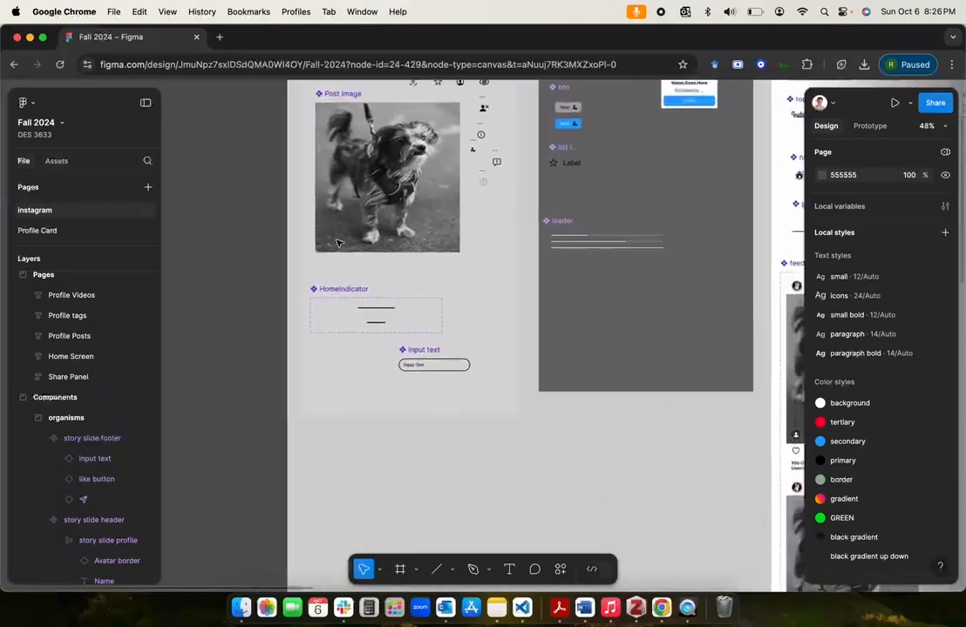
left_click(387, 300)
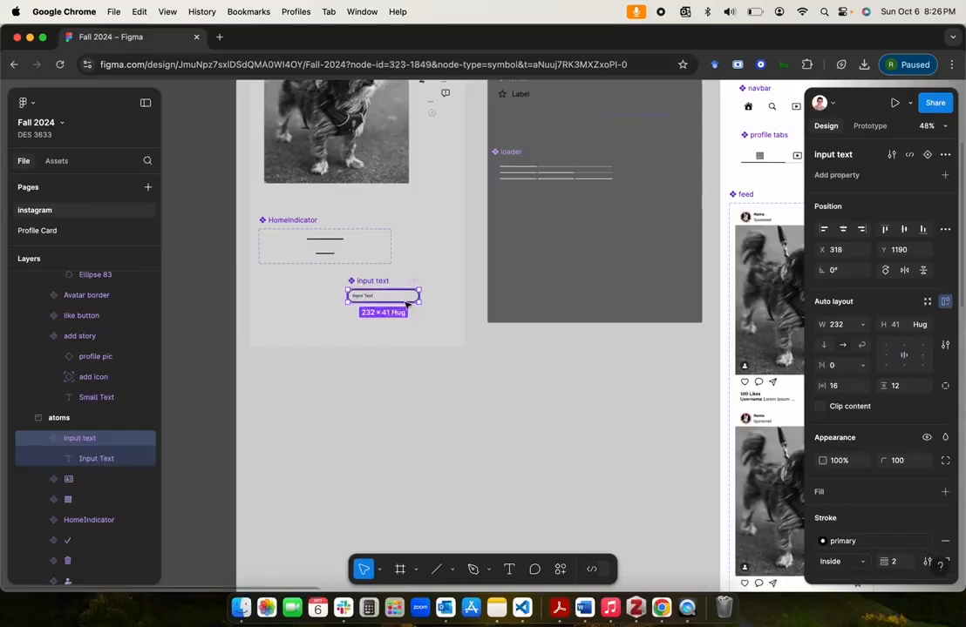
Step: Look over the kitten feed template and inspect the story slide footer and story slide header components in the organisms section
scroll(455, 366, "down", 10)
scroll(455, 366, "right", 3)
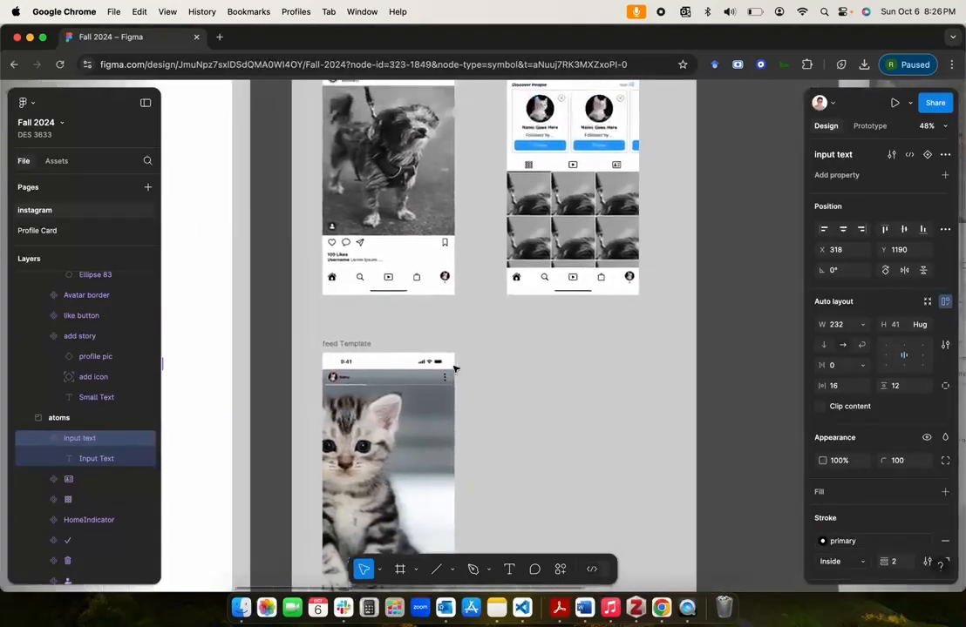
scroll(453, 370, "down", 3)
scroll(454, 370, "up", 3)
scroll(453, 369, "left", 5)
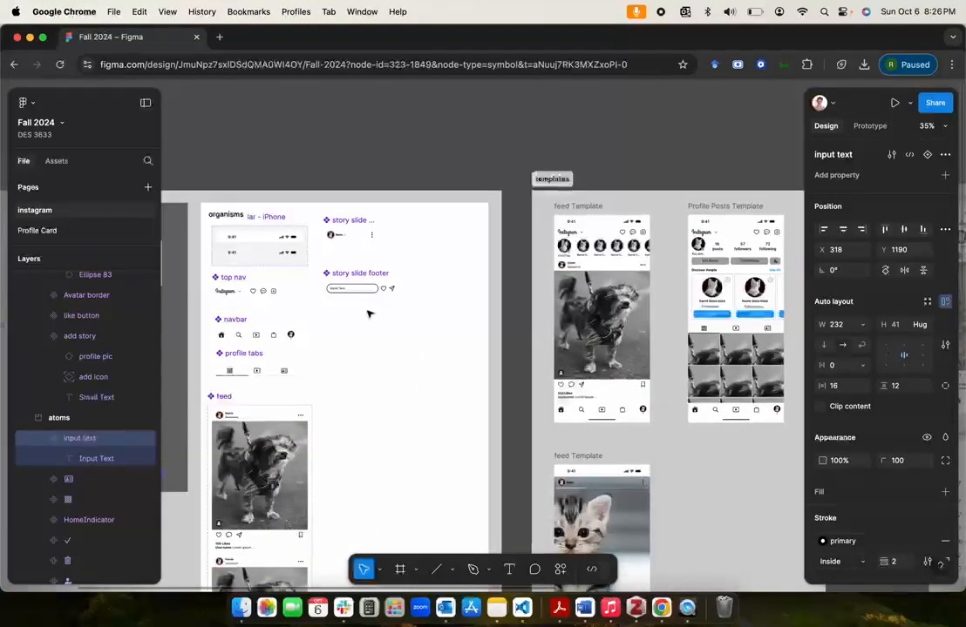
scroll(370, 314, "up", 5)
left_click(304, 238)
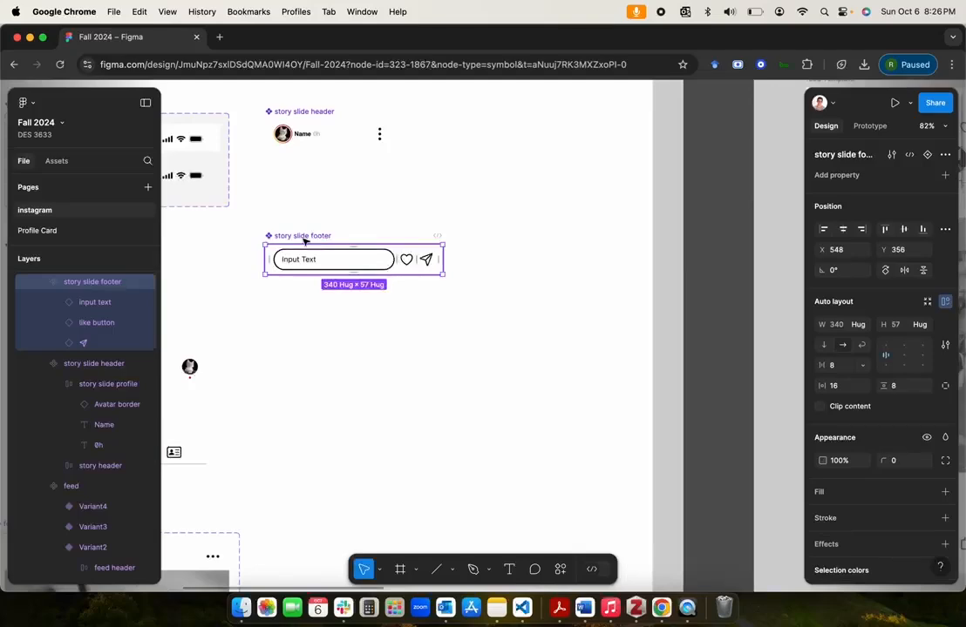
scroll(304, 240, "down", 3)
left_click(297, 155)
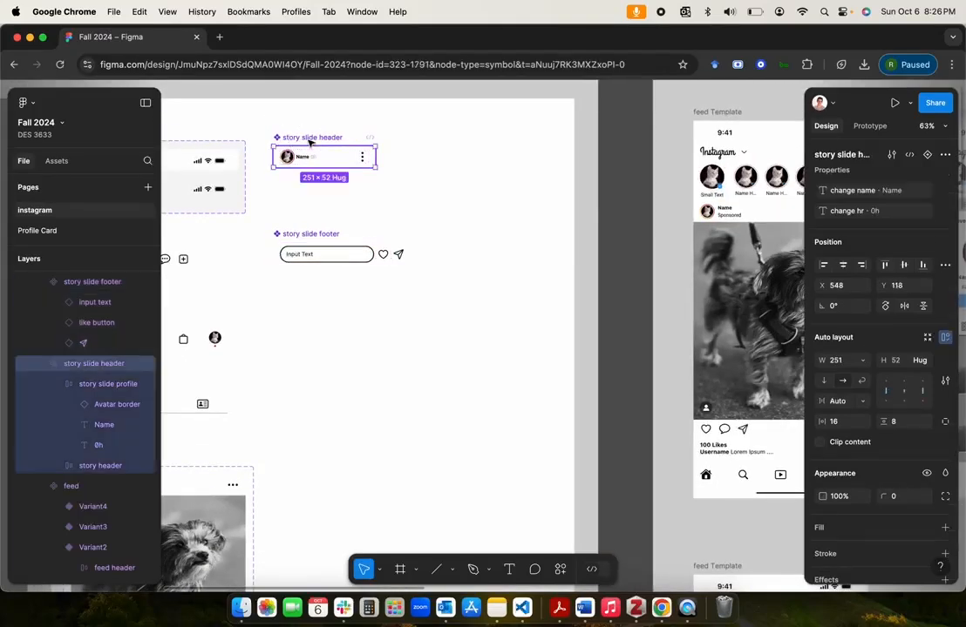
Step: Move the story slide footer component up to X 540, Y 255, closer beneath the story slide header
left_click(315, 232)
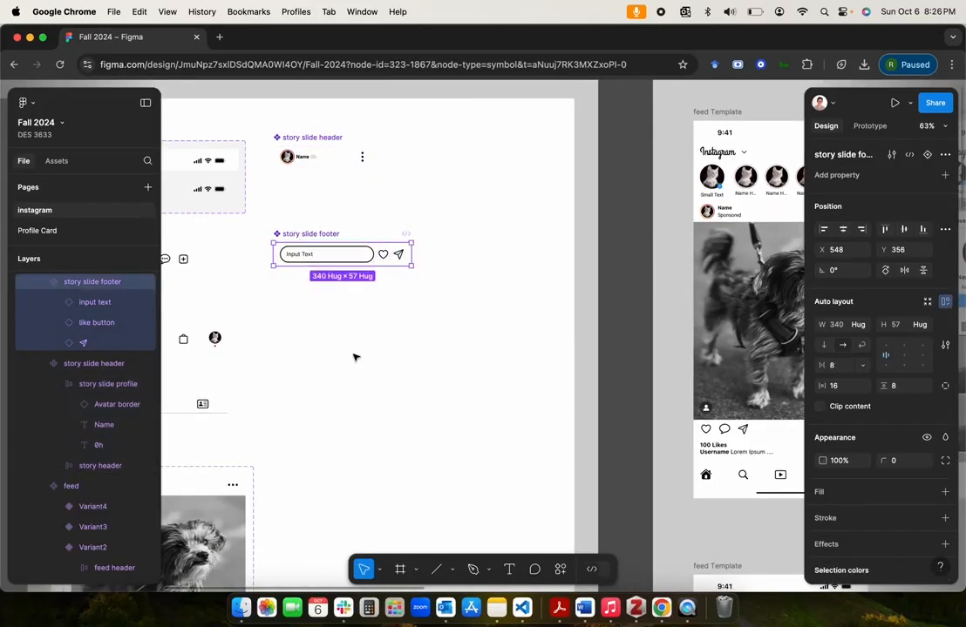
key("super+d")
left_click_drag(319, 233, 309, 197)
left_click(336, 254)
key("Delete")
Step: Place an instance of the story slide footer inside the kitten feed Template frame
scroll(432, 304, "right", 4)
scroll(431, 303, "down", 3)
scroll(432, 304, "down", 2)
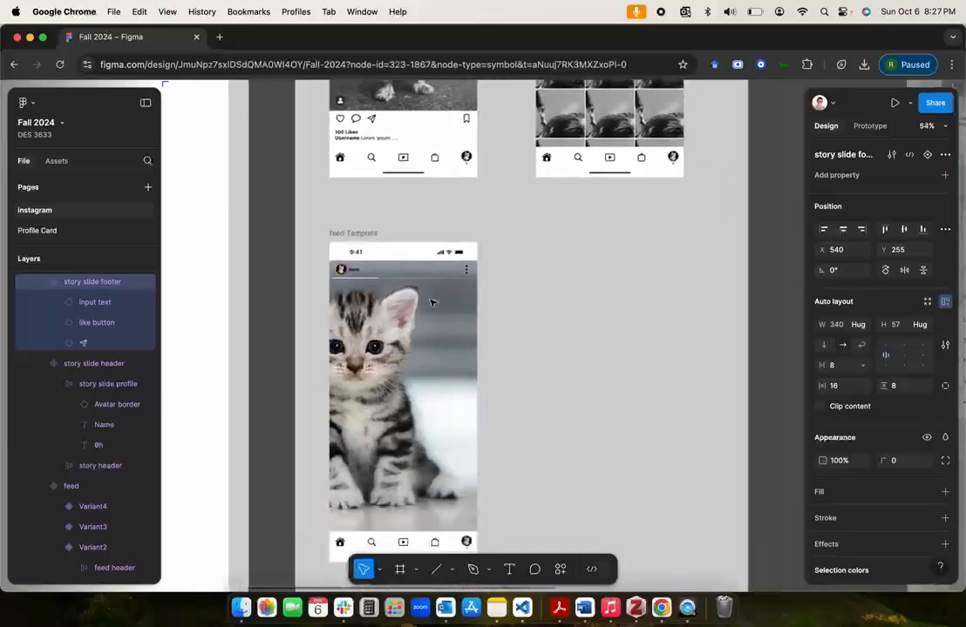
scroll(431, 303, "down", 3)
scroll(432, 303, "up", 1)
scroll(431, 303, "left", 1)
left_click(394, 125)
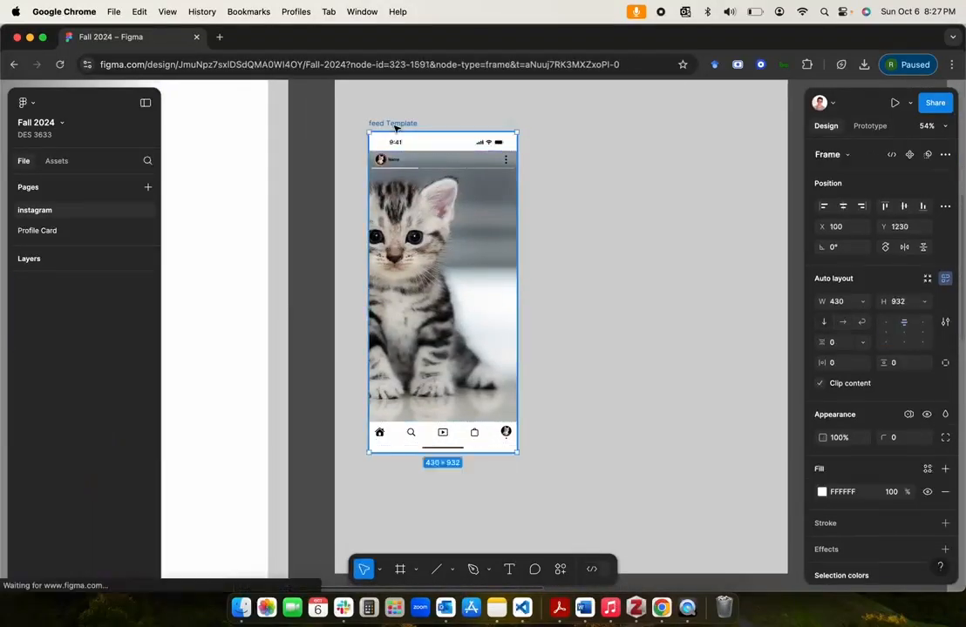
left_click(436, 443)
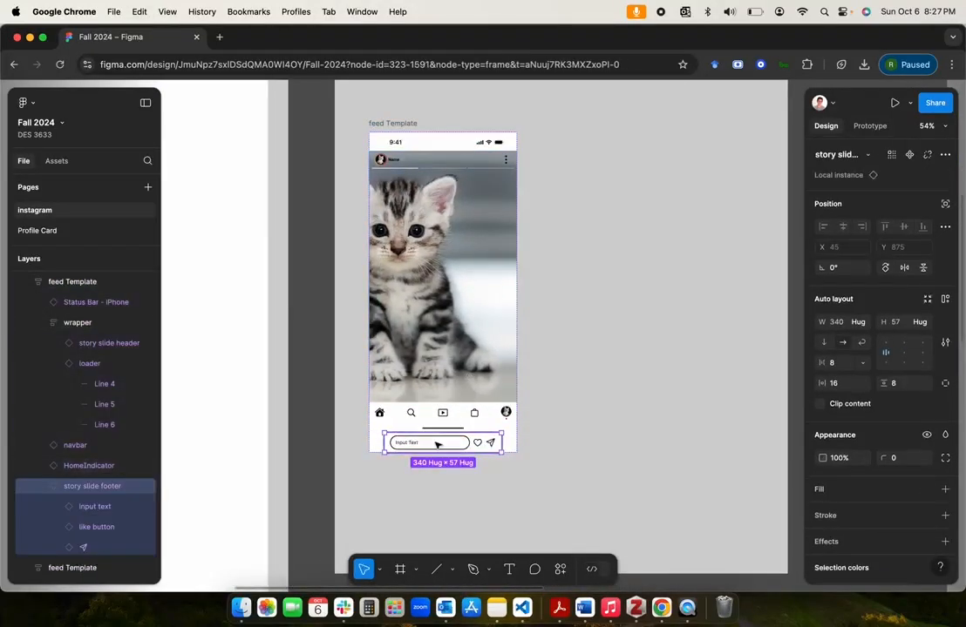
Step: Move the story slide footer instance into the kitten template's wrapper and collapse the footer and loader layers
left_click_drag(436, 444, 407, 265)
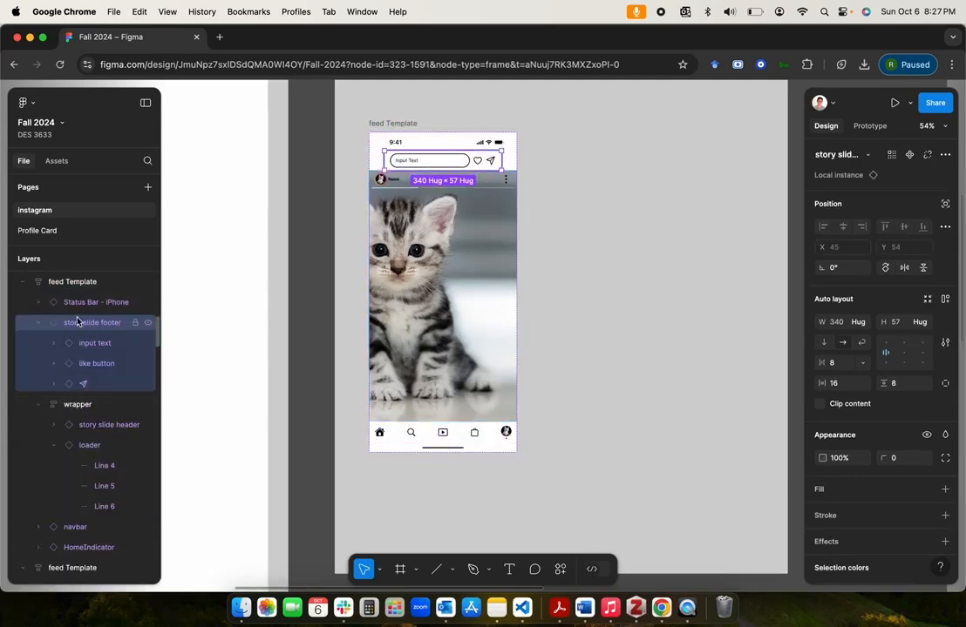
left_click_drag(80, 326, 86, 403)
left_click(54, 342)
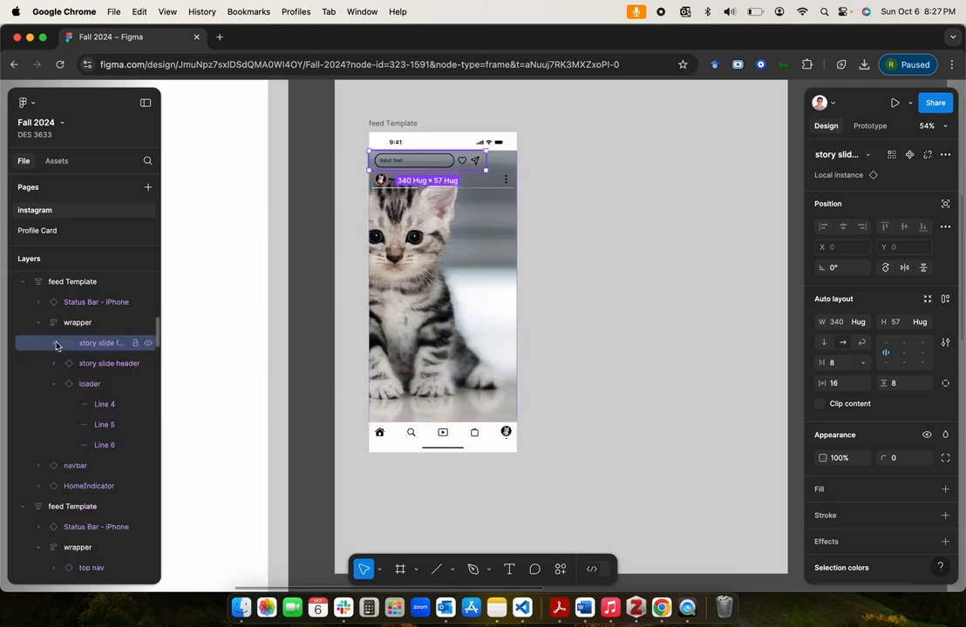
left_click(55, 386)
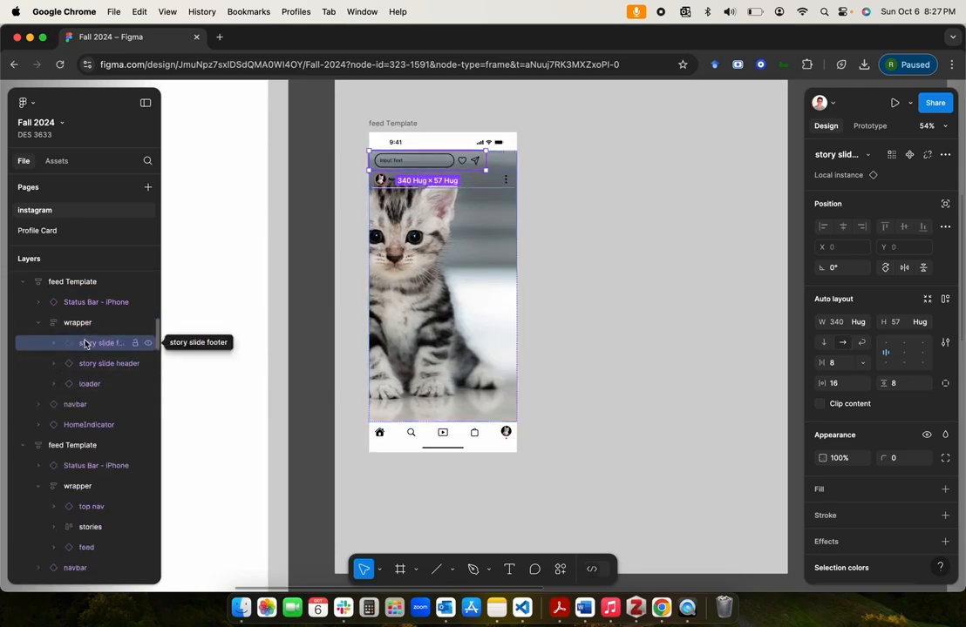
Step: Reorder the wrapper's layers in the kitten template as story slide header, loader and story slide footer
left_click(88, 366)
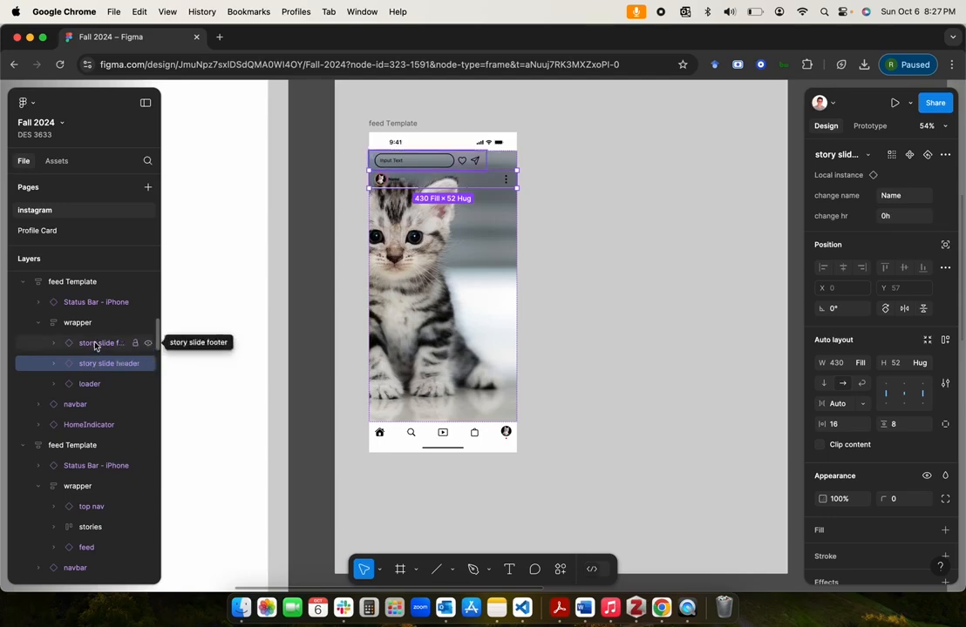
left_click(96, 344)
left_click(92, 385)
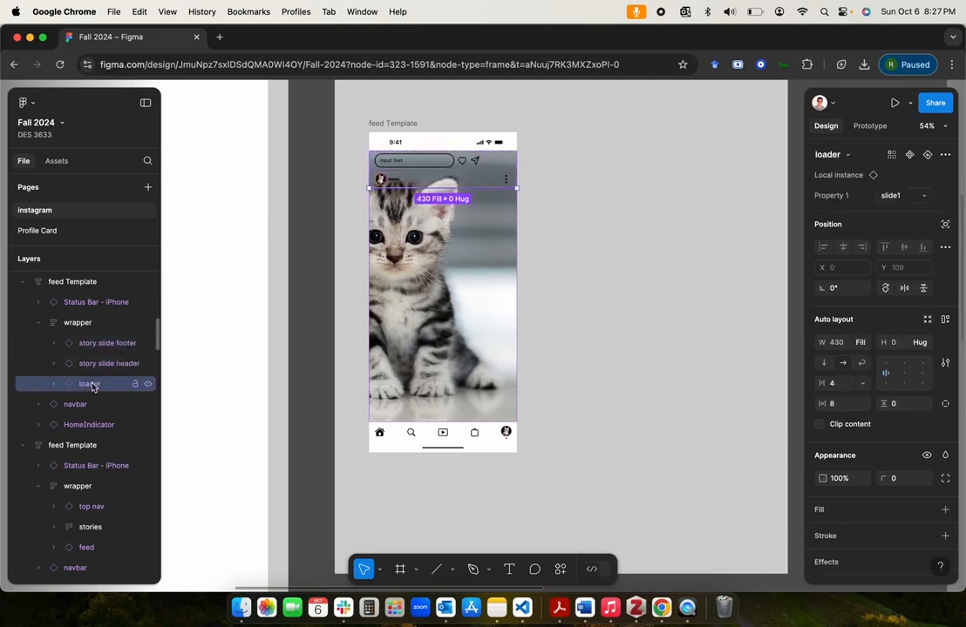
left_click(115, 346)
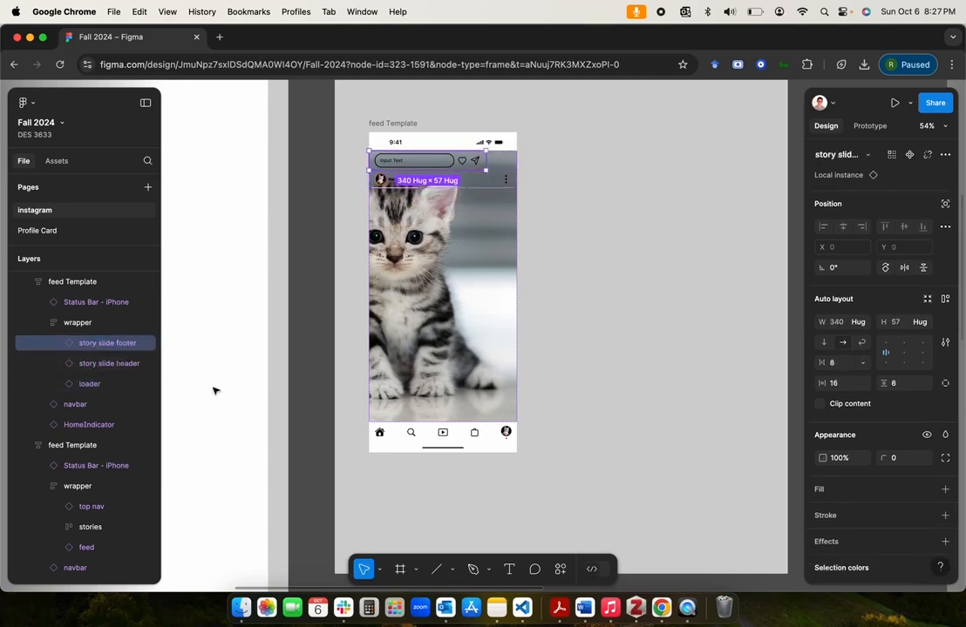
key("Down")
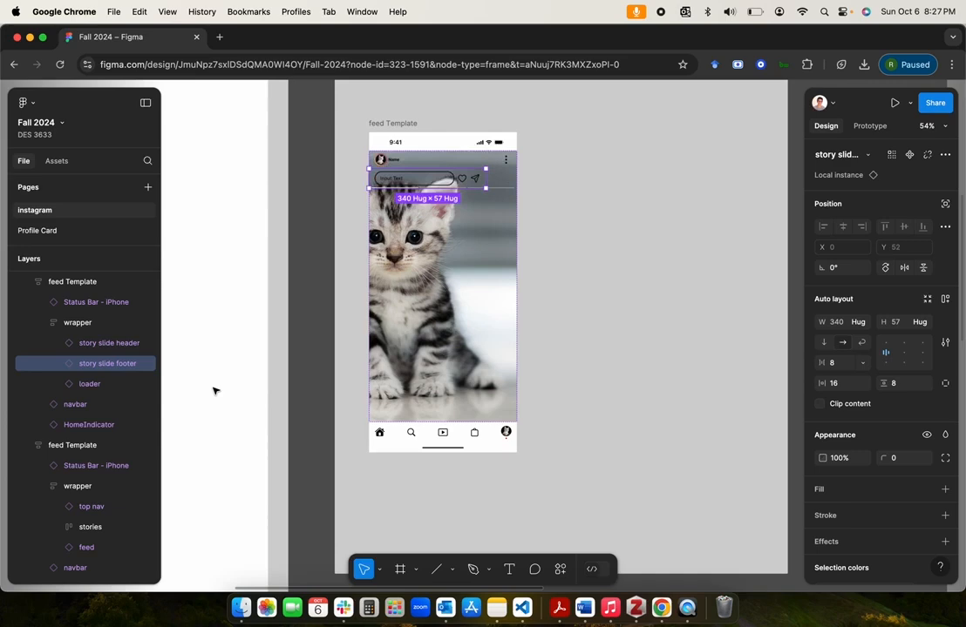
left_click(102, 343)
left_click_drag(93, 387, 90, 383)
left_click(98, 352)
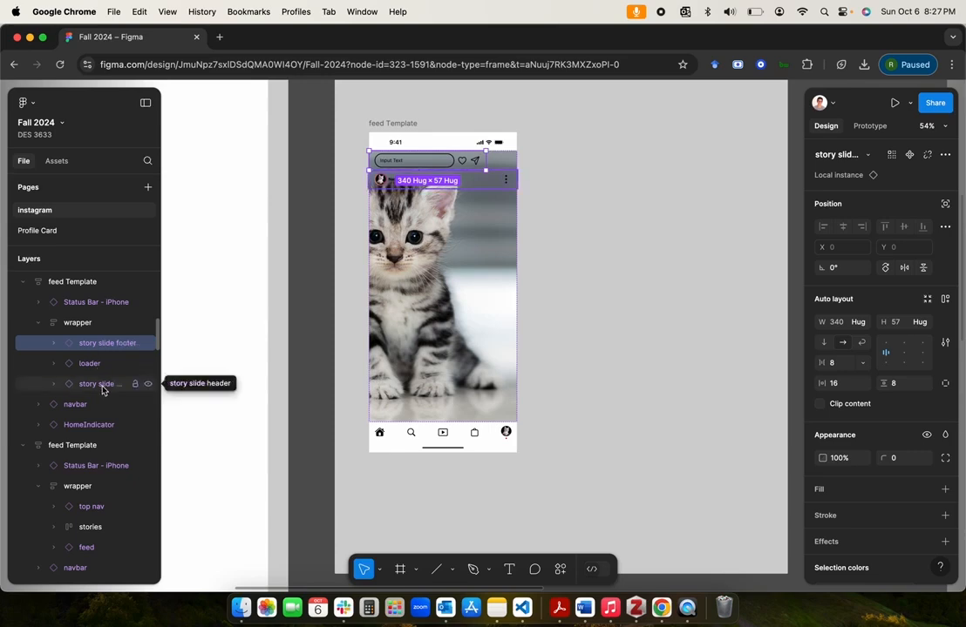
left_click_drag(104, 384, 138, 399)
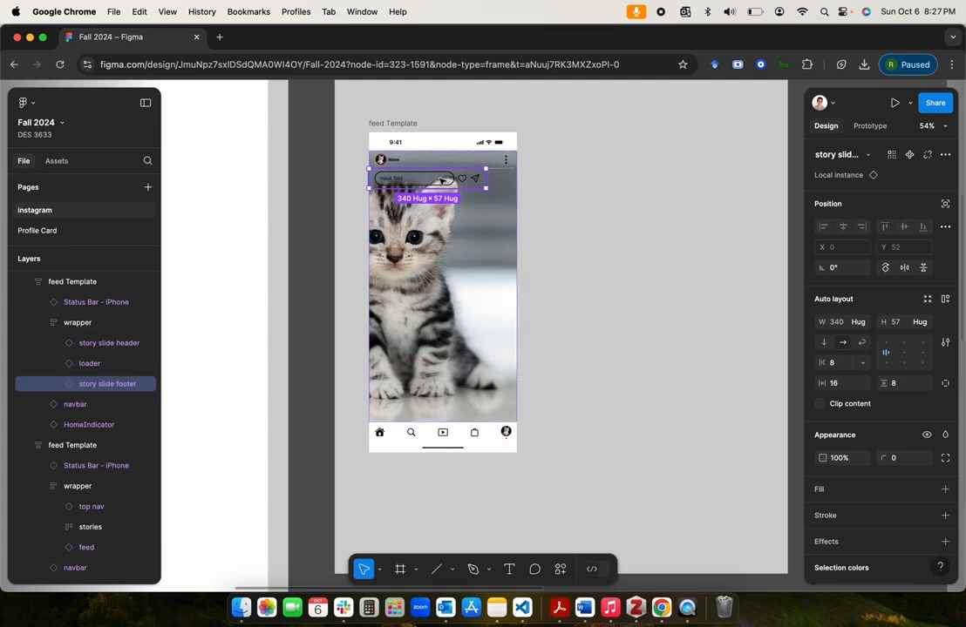
Step: Set the story slide footer instance's width to fill the wrapper and check the stretched footer
left_click(863, 326)
left_click(869, 338)
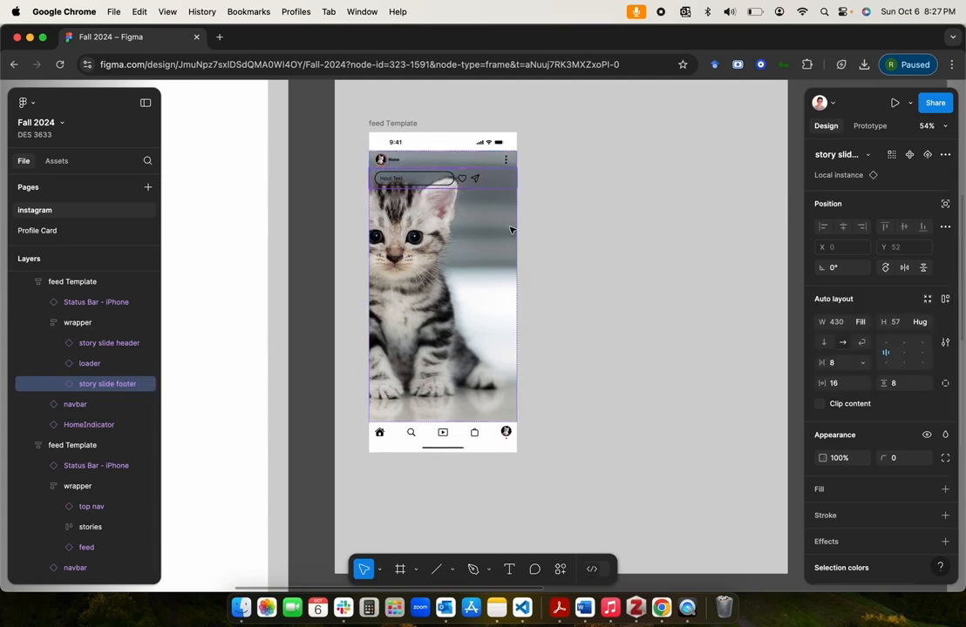
scroll(478, 180, "up", 5)
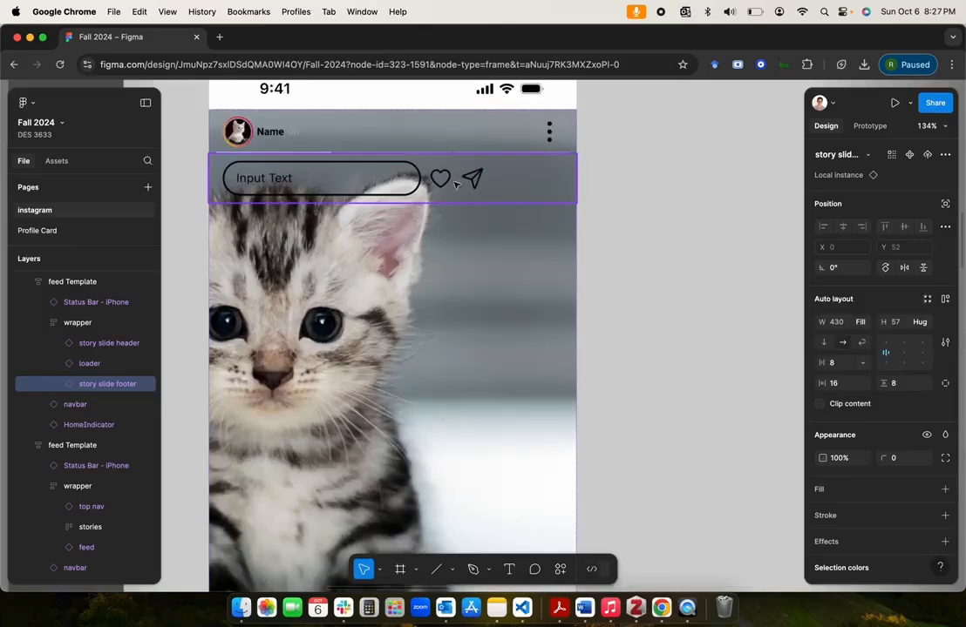
scroll(628, 254, "down", 5)
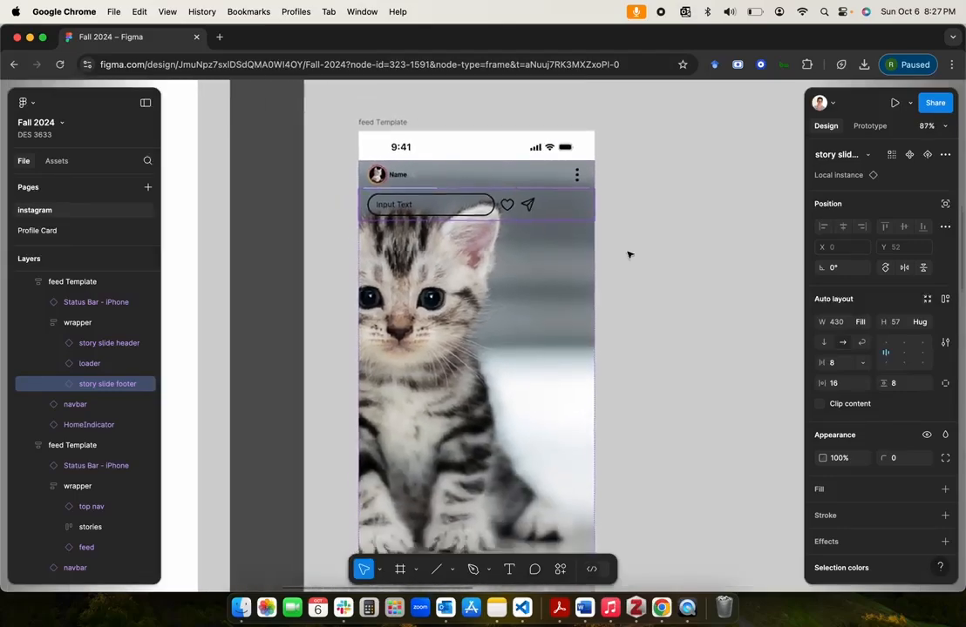
Step: Set the input text's width to Fill container inside the story slide footer component in the organisms frame
scroll(627, 252, "down", 5)
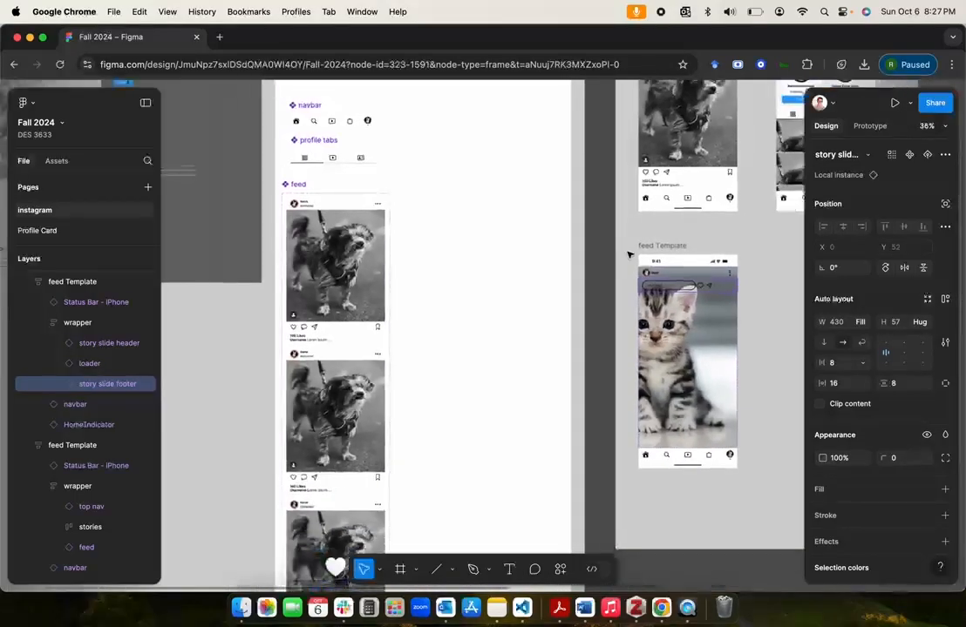
scroll(487, 251, "up", 3)
scroll(487, 251, "right", 3)
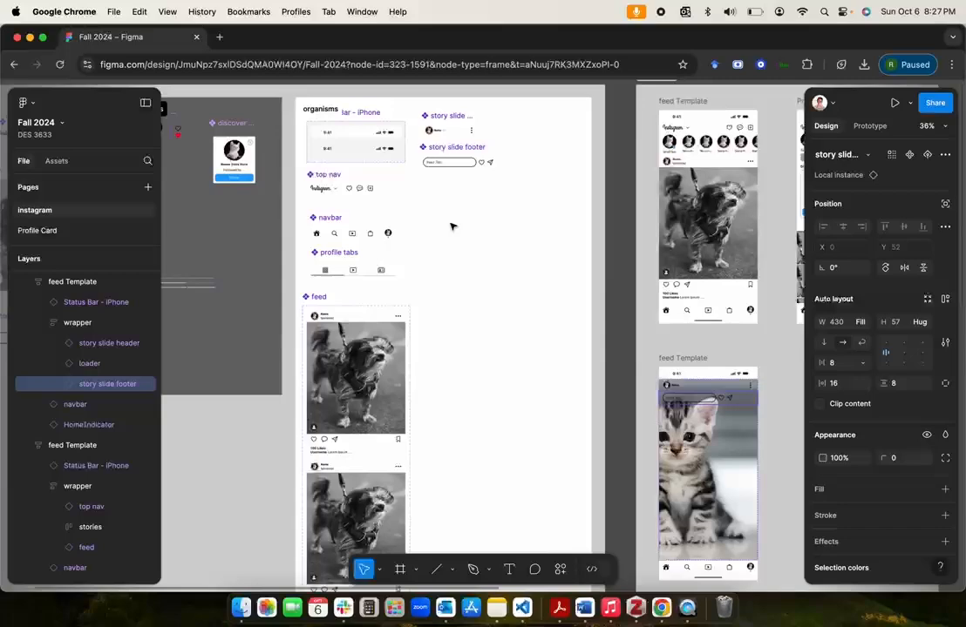
left_click(457, 162)
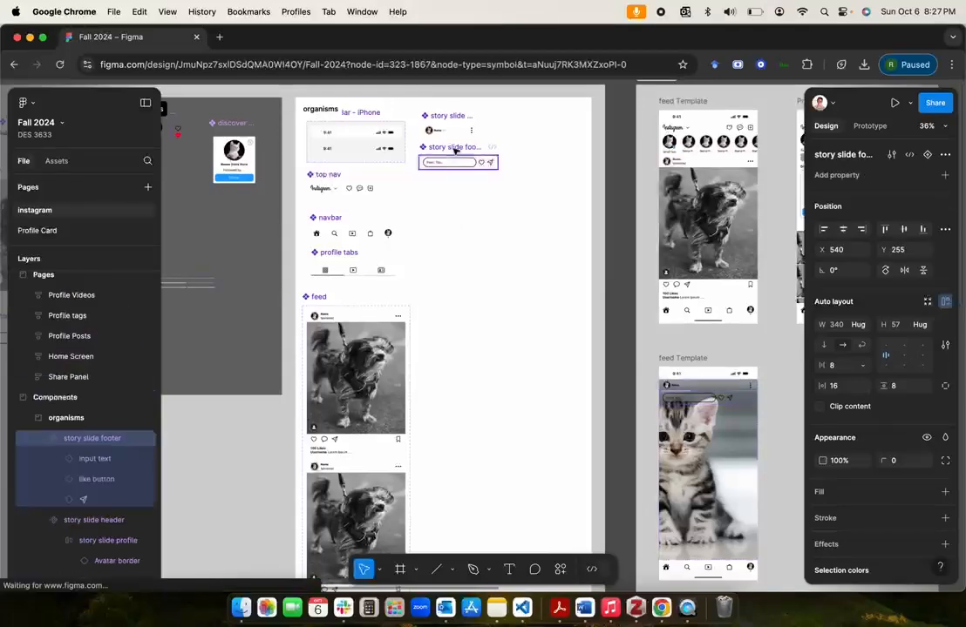
left_click(94, 458)
left_click(93, 496, "shift")
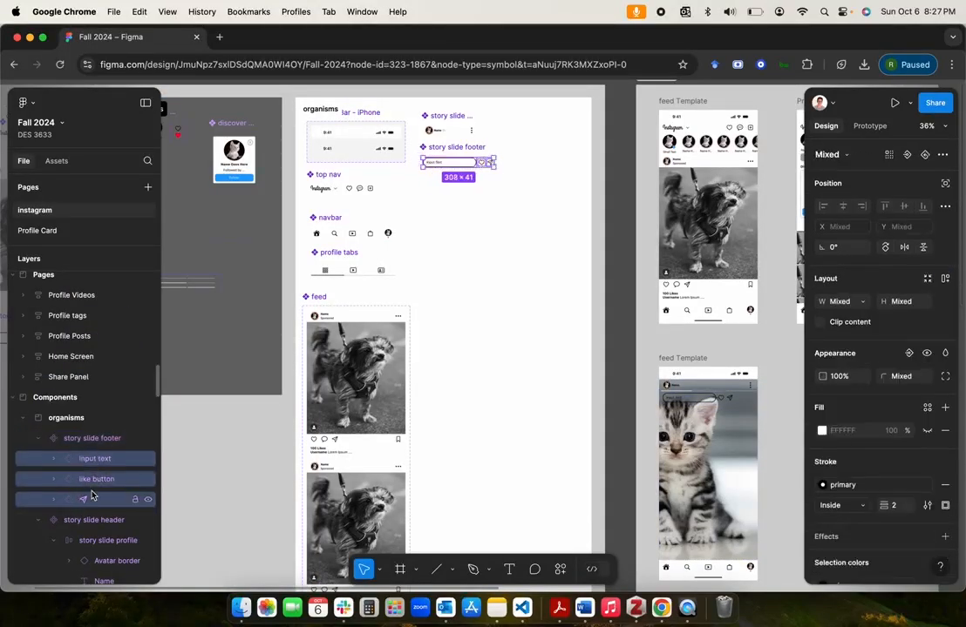
left_click(99, 460)
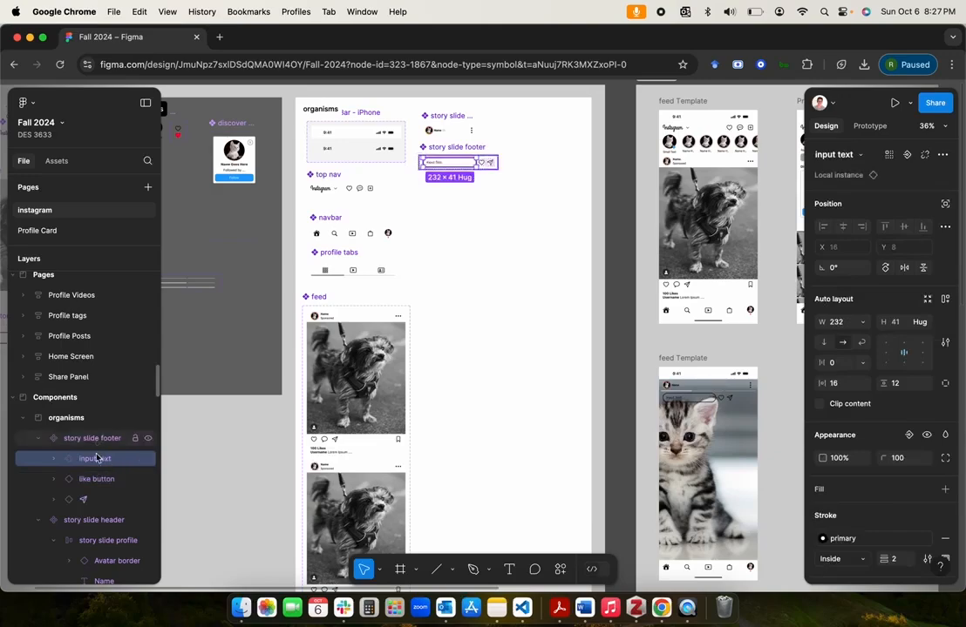
left_click(864, 324)
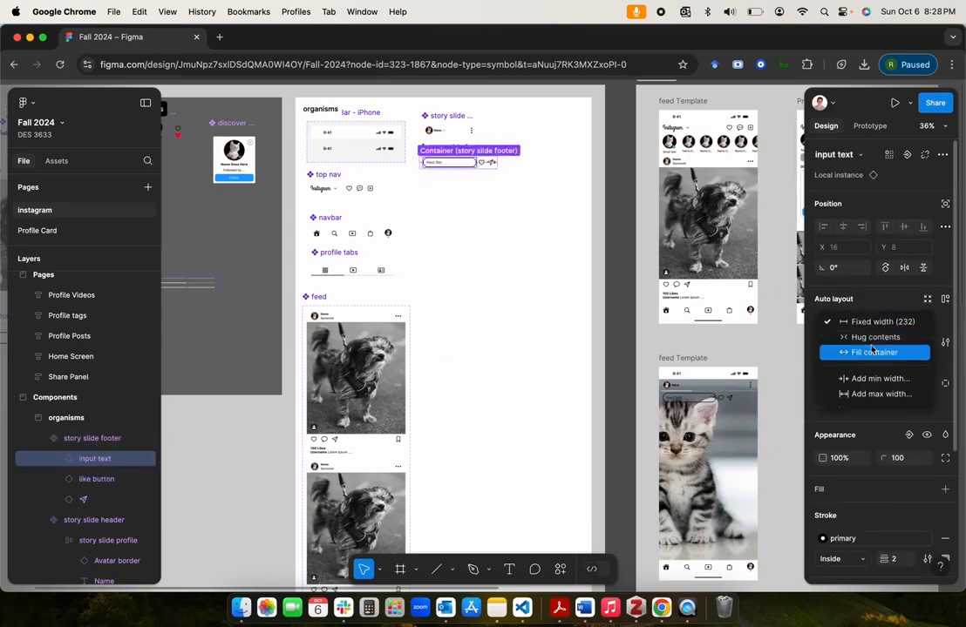
left_click(867, 352)
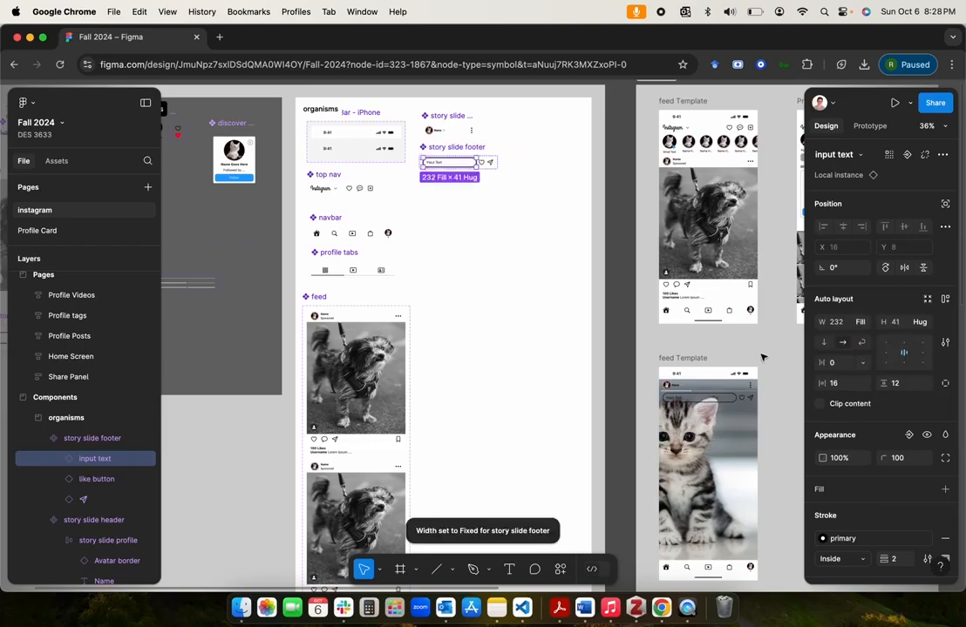
Step: Check how the input field stretches in the kitten template's footer and select the wrapper frame holding the kitten image
scroll(762, 357, "down", 3)
scroll(762, 356, "right", 2)
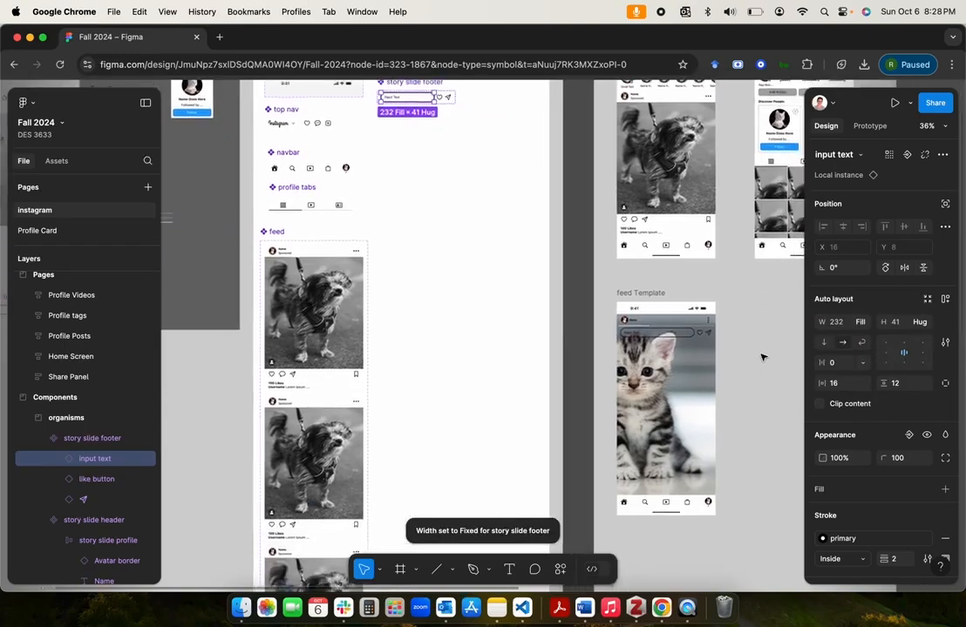
scroll(691, 338, "up", 5)
left_click(670, 327)
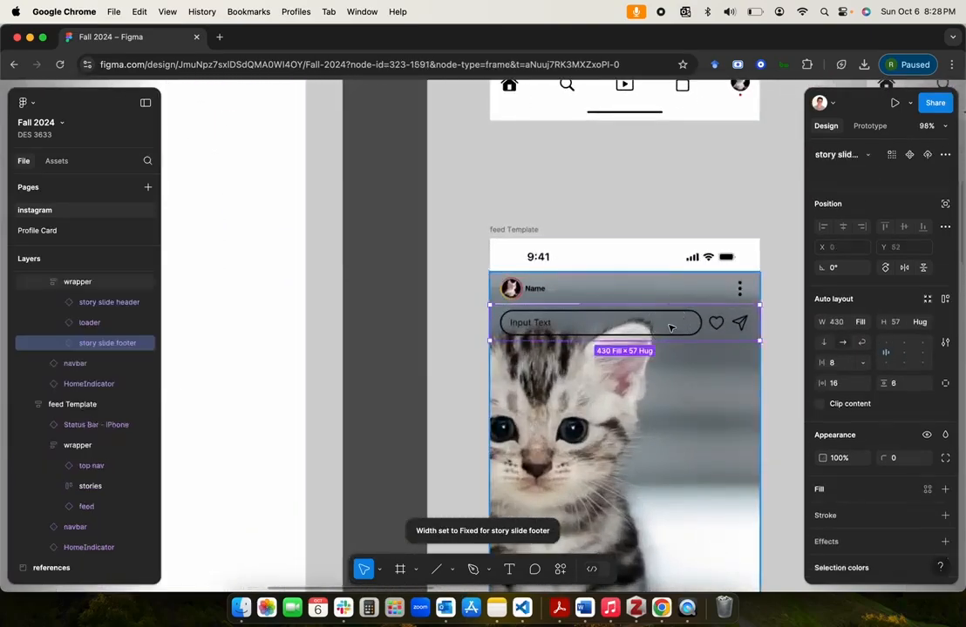
scroll(669, 328, "down", 4)
left_click(744, 364)
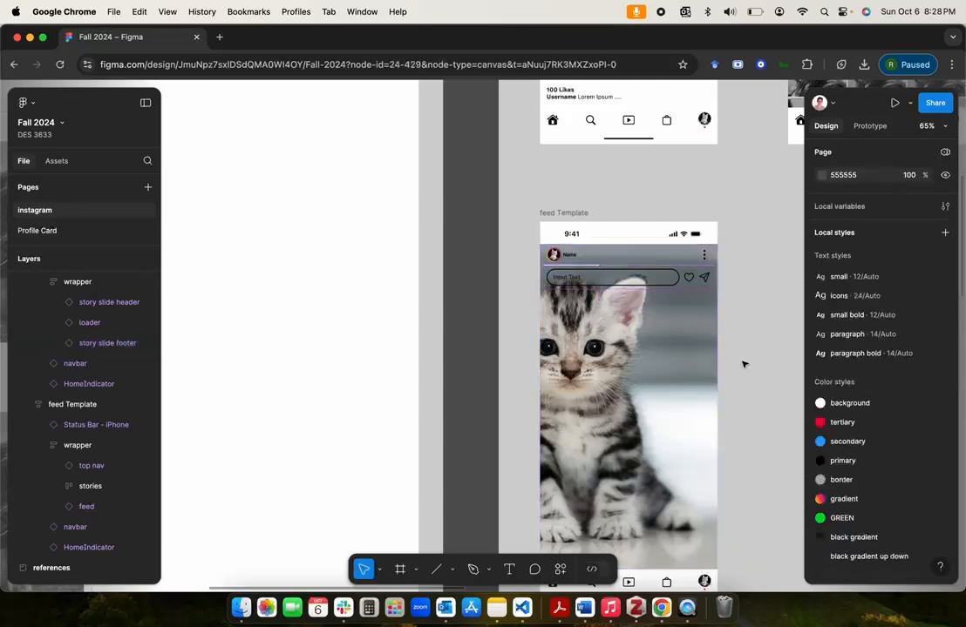
scroll(661, 284, "down", 3)
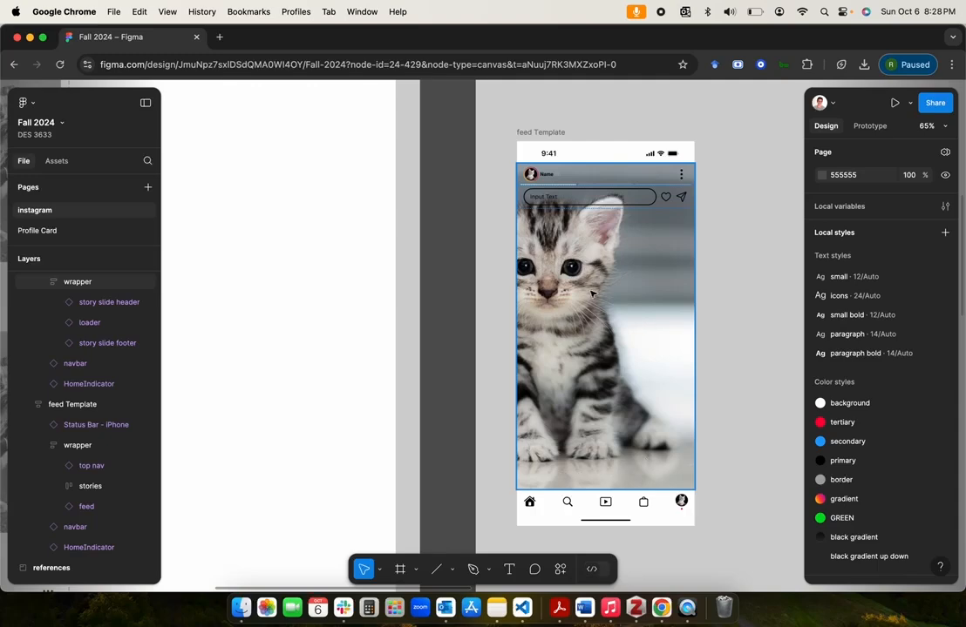
left_click(586, 171)
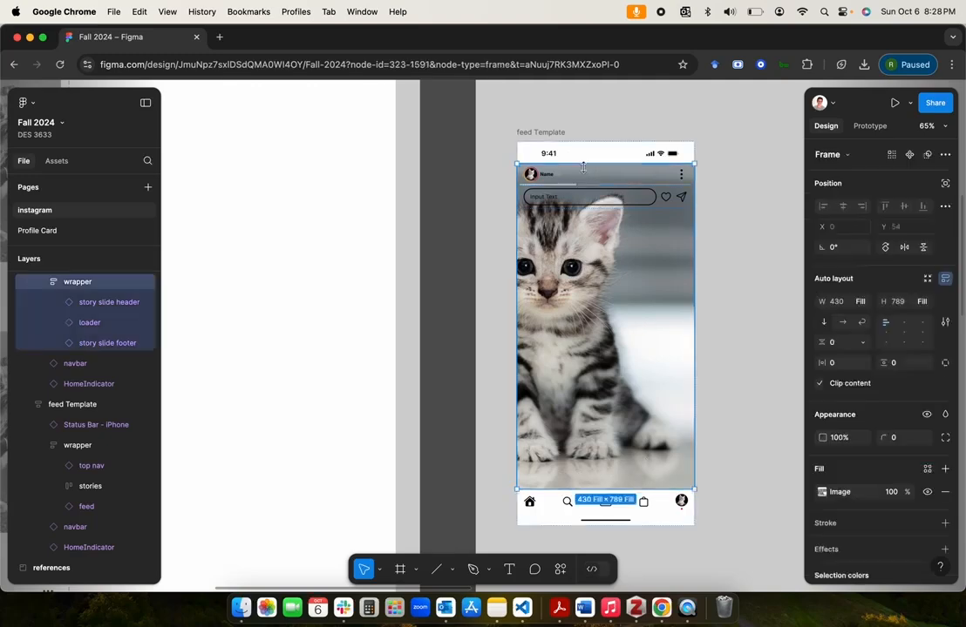
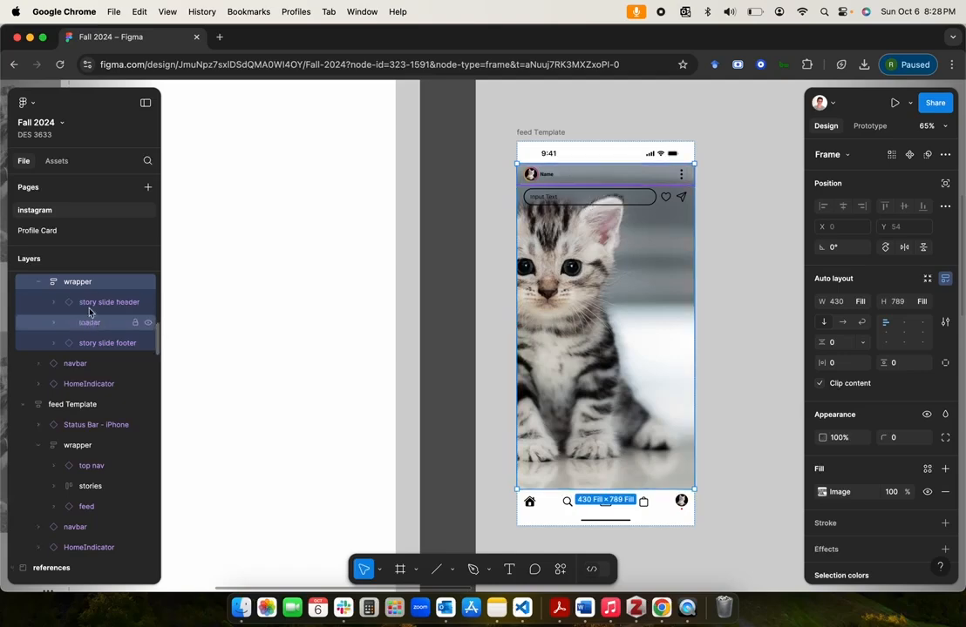
Step: Set the kitten wrapper's vertical spacing to Auto and check how the header and loader are spread
left_click(885, 334)
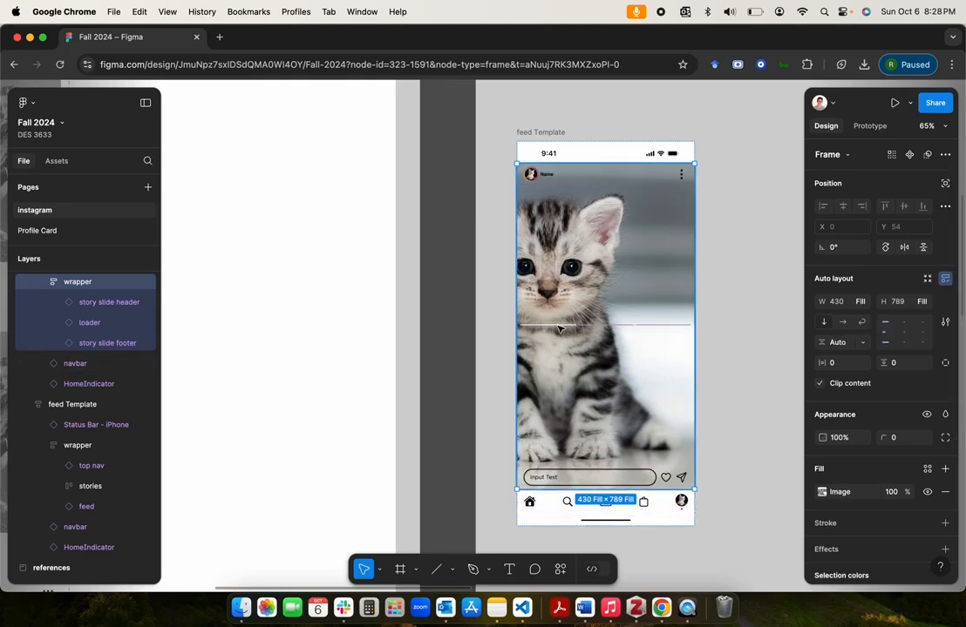
left_click(90, 322)
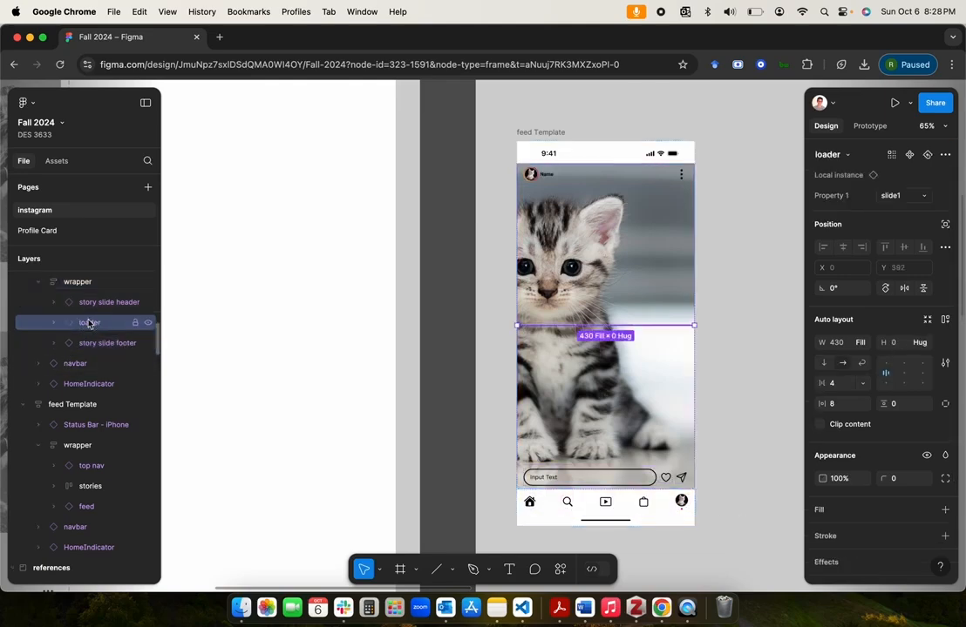
left_click(98, 305, "shift")
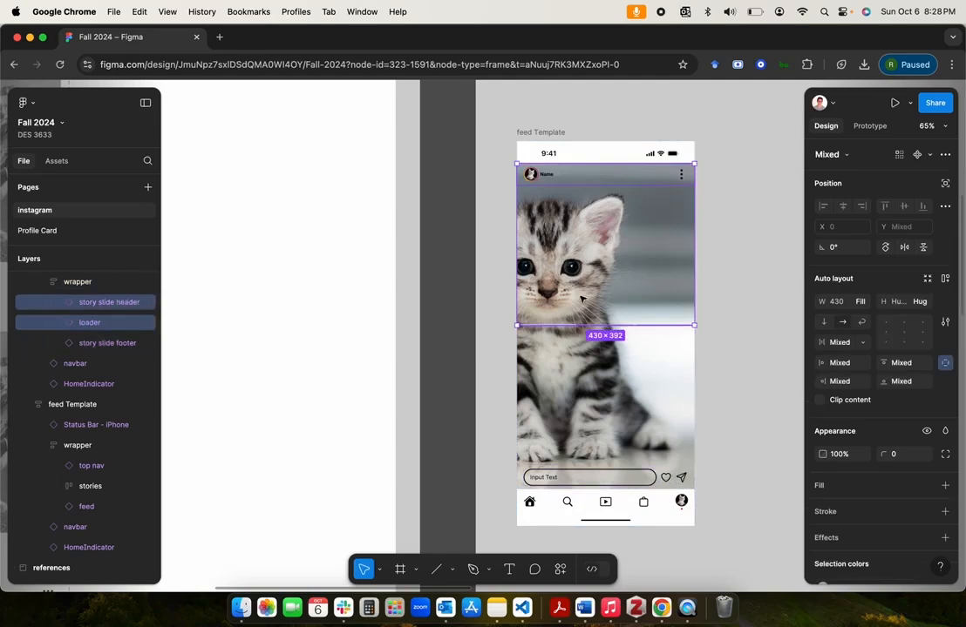
left_click(102, 328)
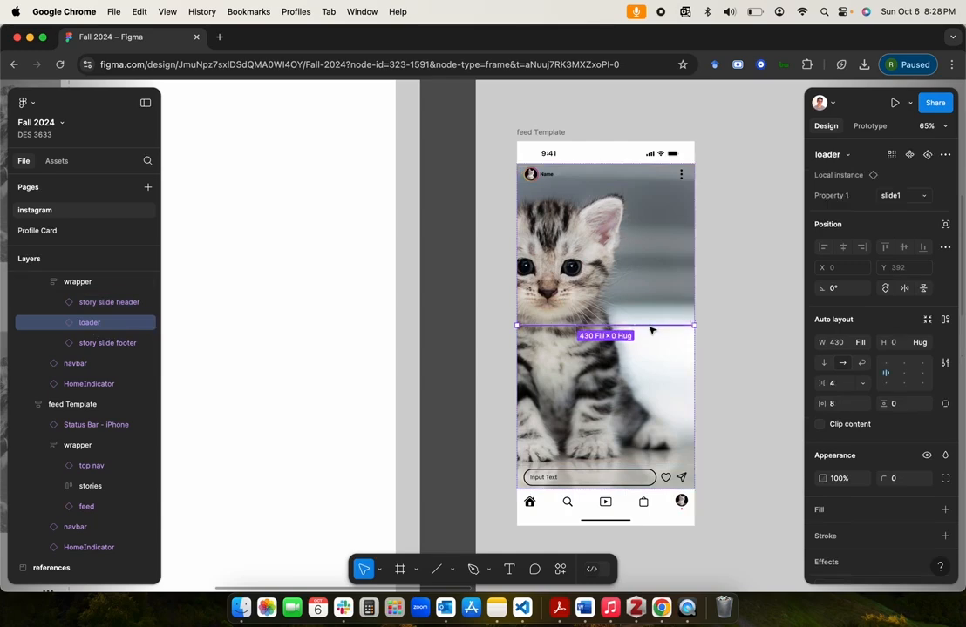
left_click(775, 337)
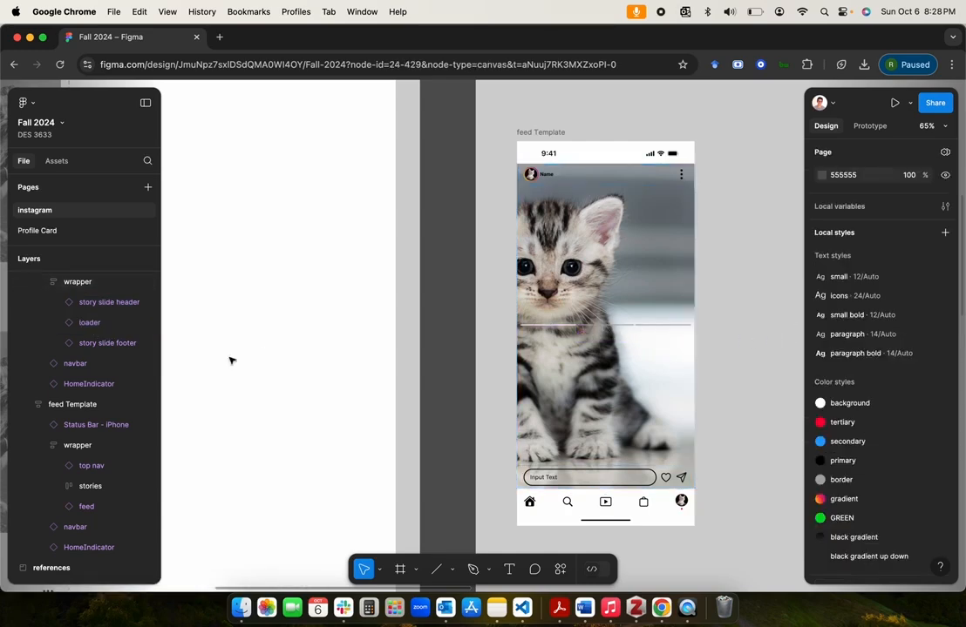
Step: Group the story slide header and loader into one auto layout frame with a vertical gap of 0
left_click(113, 302)
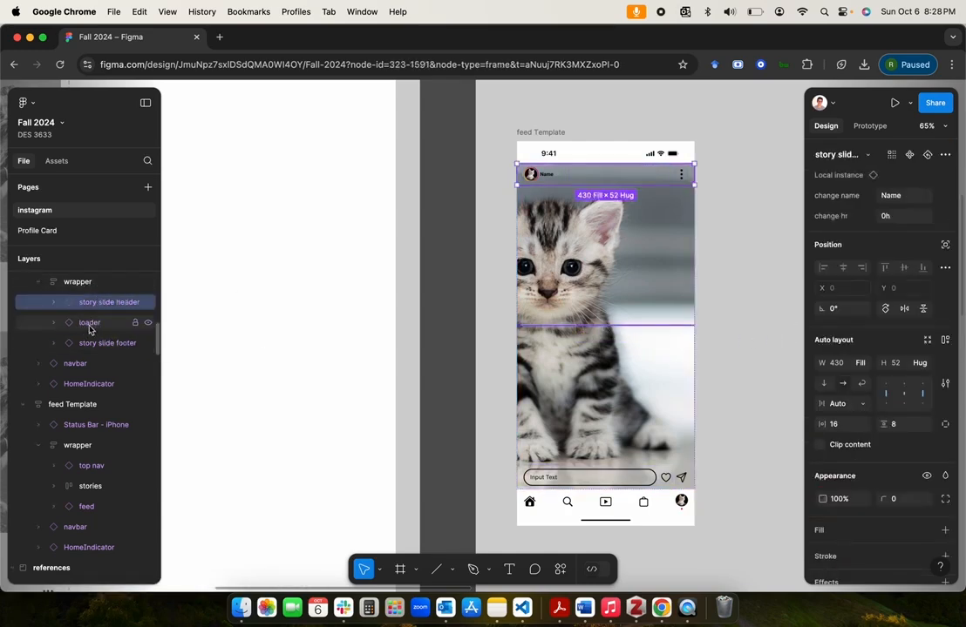
left_click(89, 324, "shift")
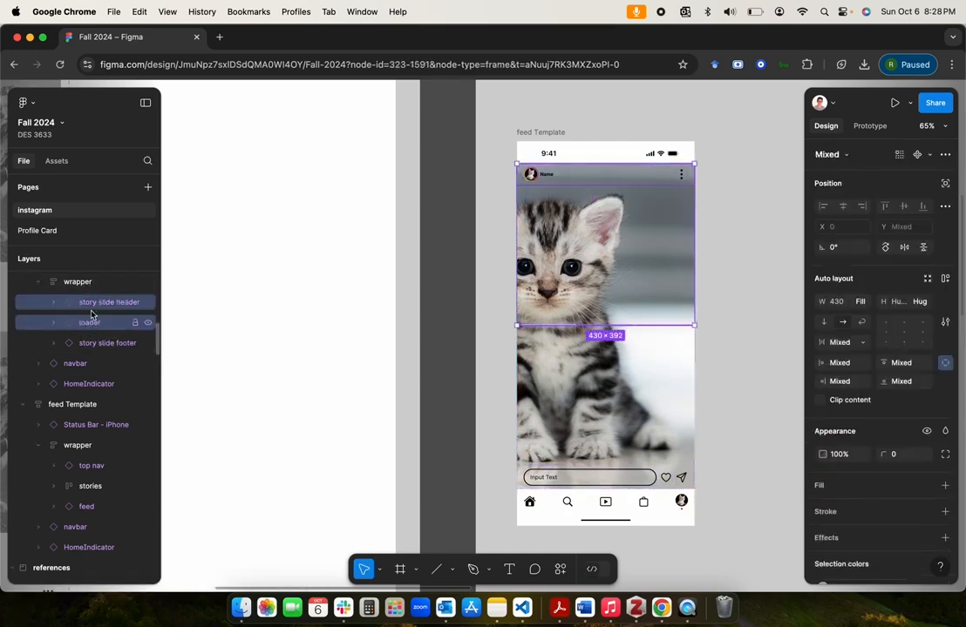
left_click(945, 278)
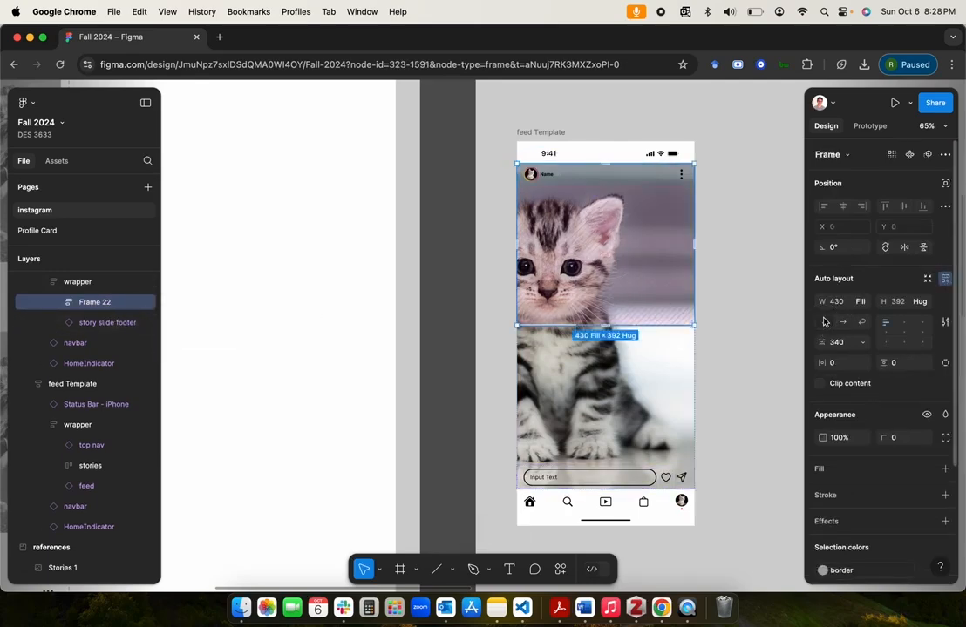
left_click(841, 345)
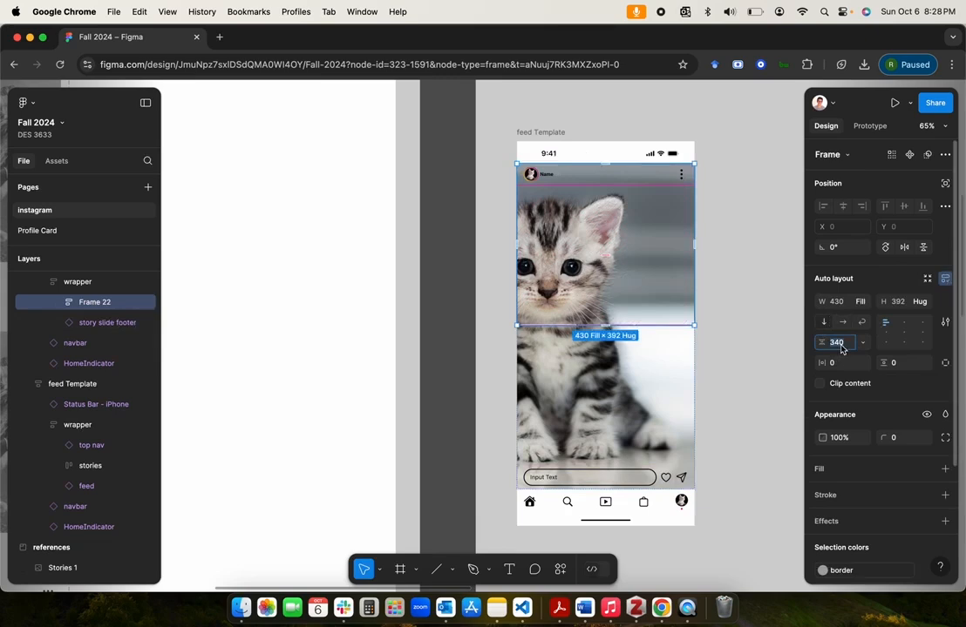
key("Return")
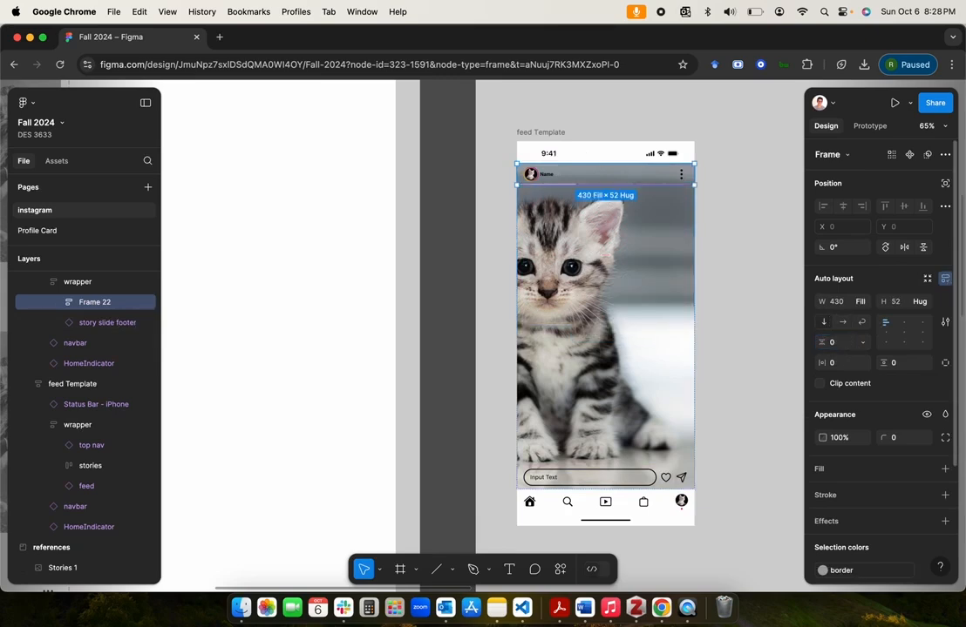
left_click(714, 233)
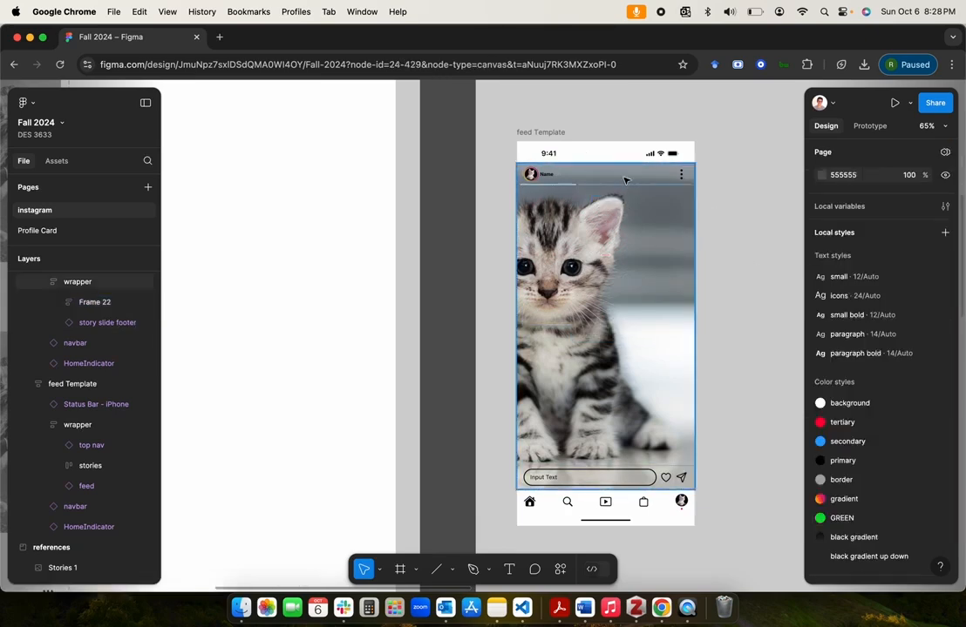
Step: Rename the new auto layout frame as story slide header and expand it in the layer list
double_click(87, 302)
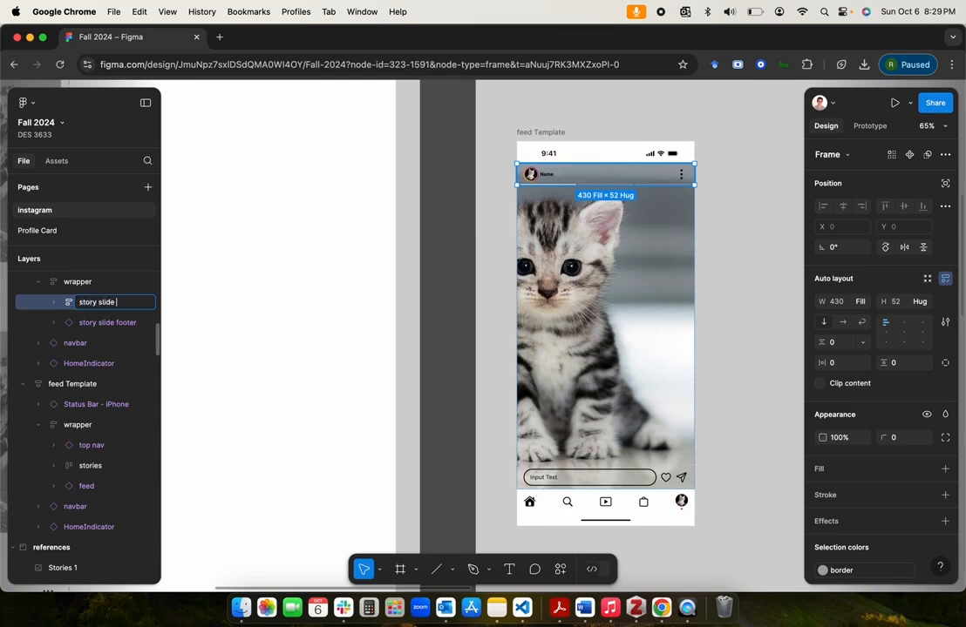
key("Return")
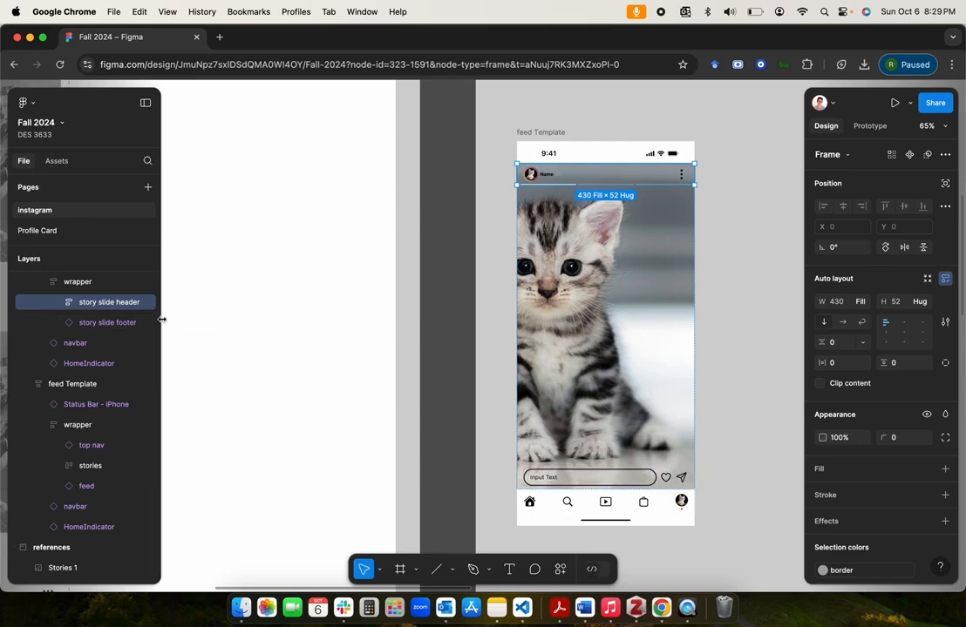
left_click_drag(162, 320, 184, 319)
left_click(54, 303)
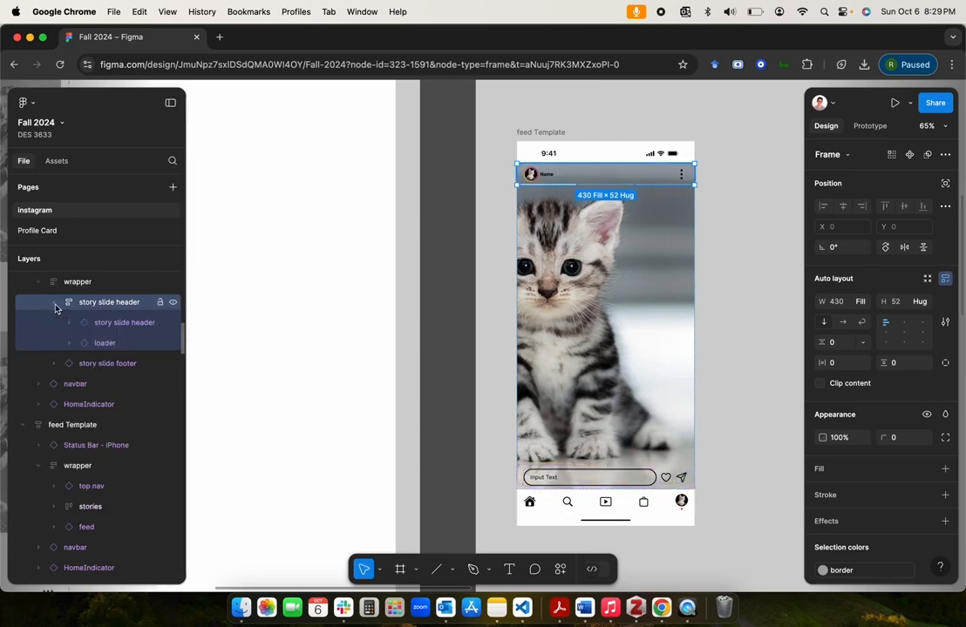
Step: Examine the nested story slide header and loader instances and how they sit on the kitten image
left_click(118, 325)
left_click(116, 341)
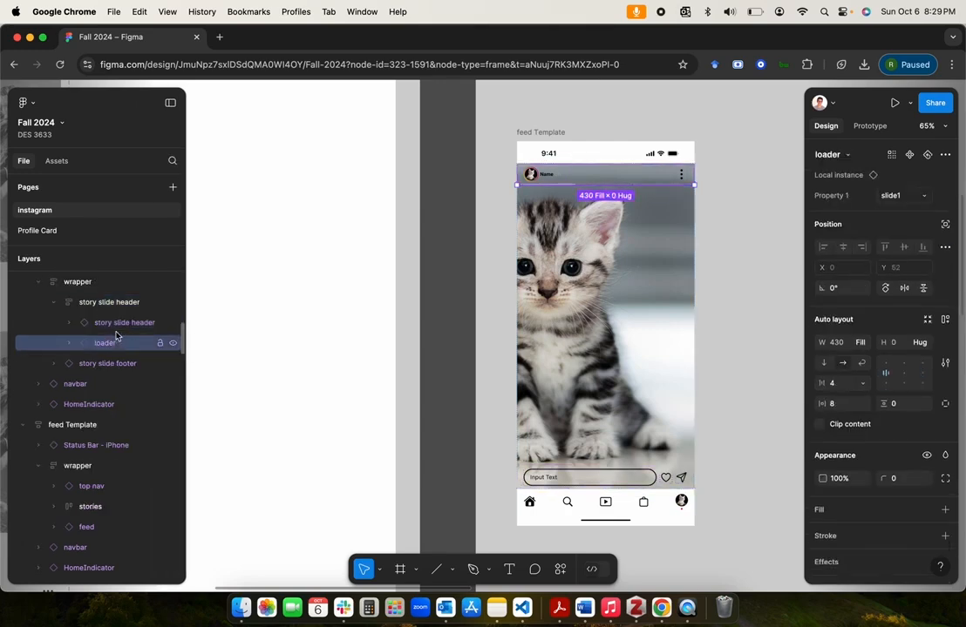
left_click(118, 324)
left_click(116, 341)
left_click(118, 324)
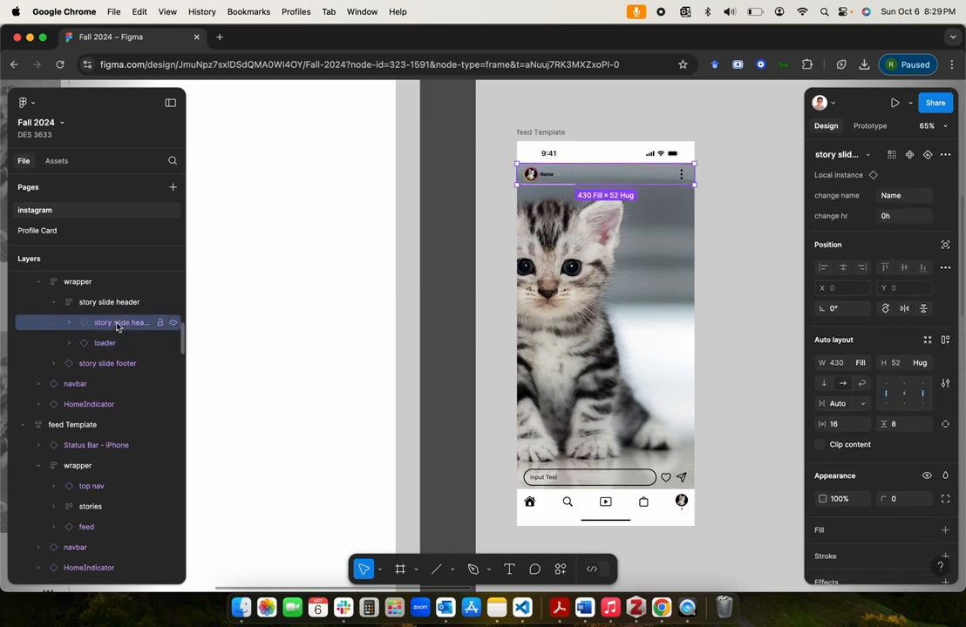
left_click(113, 345)
left_click(115, 324)
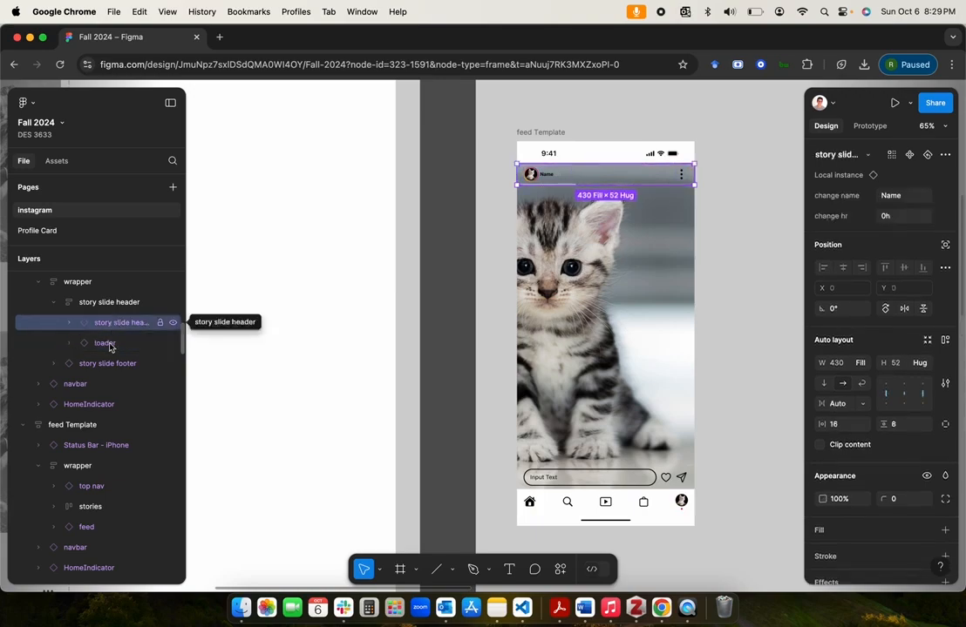
left_click(113, 344)
left_click(101, 307)
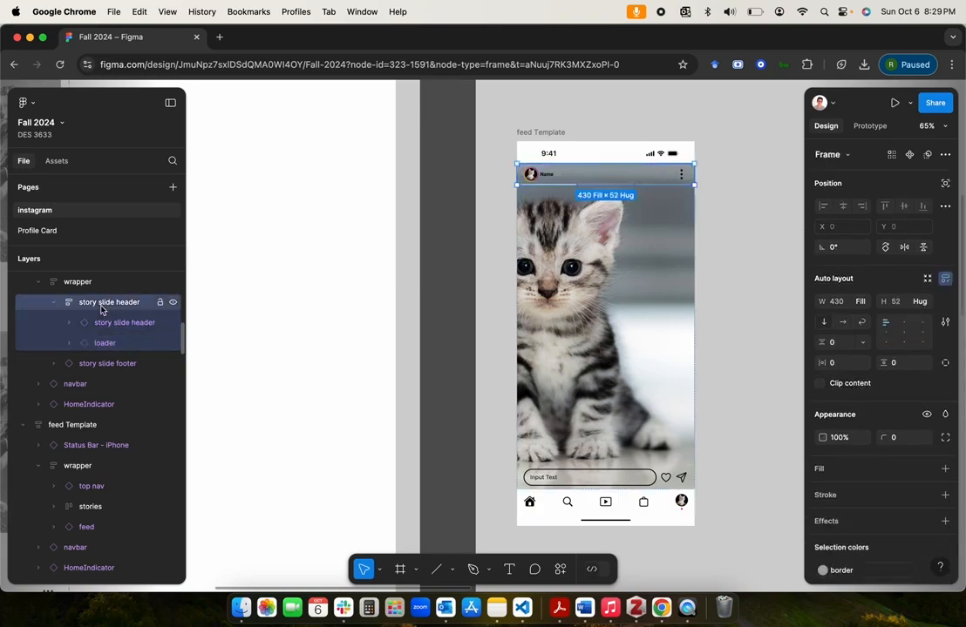
scroll(588, 174, "up", 5)
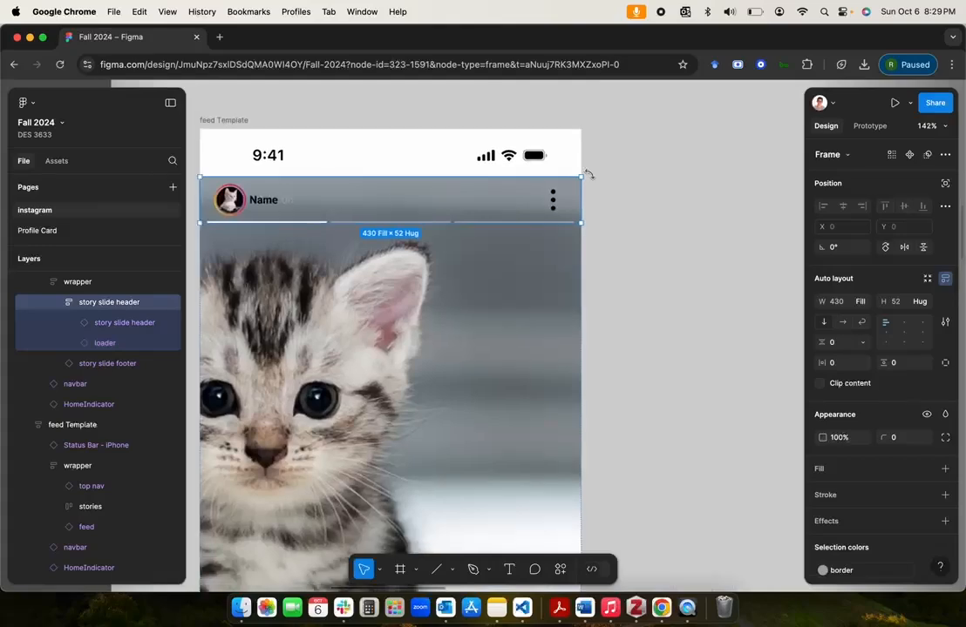
scroll(589, 174, "down", 3)
left_click(669, 200)
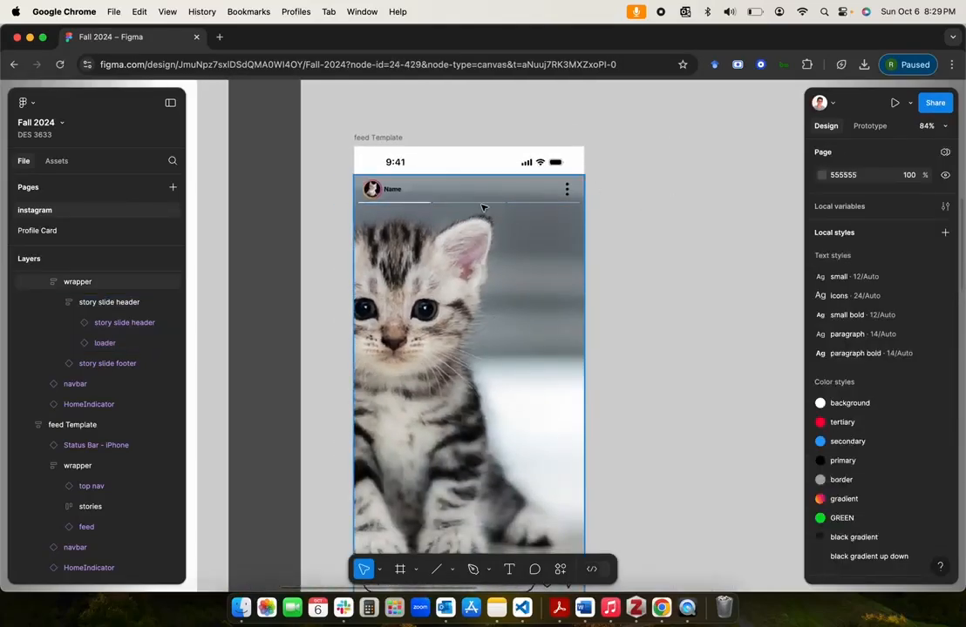
Step: Fill the outer story slide header frame with the black gradient color style
left_click(106, 303)
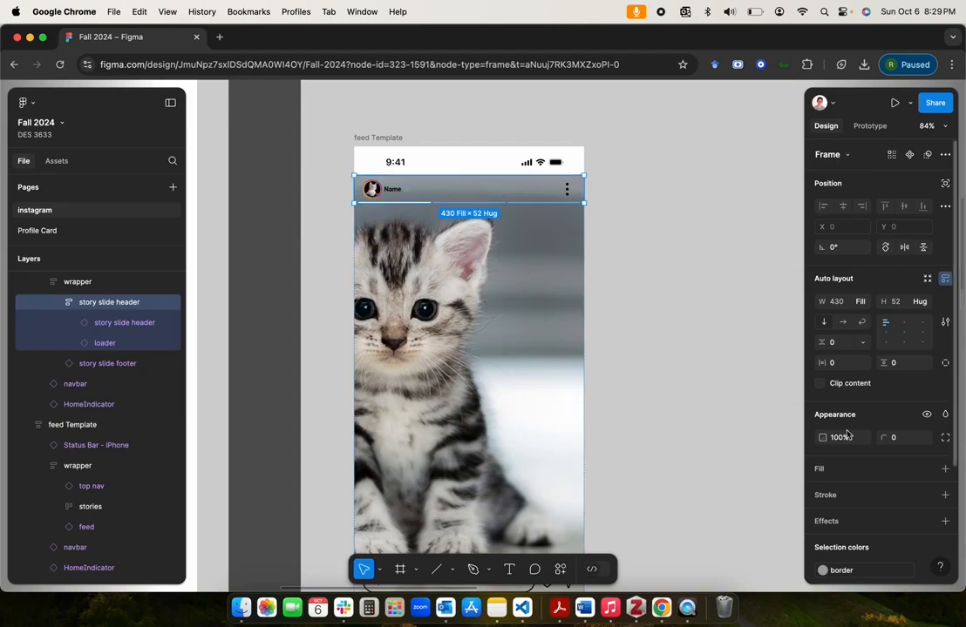
scroll(843, 433, "down", 4)
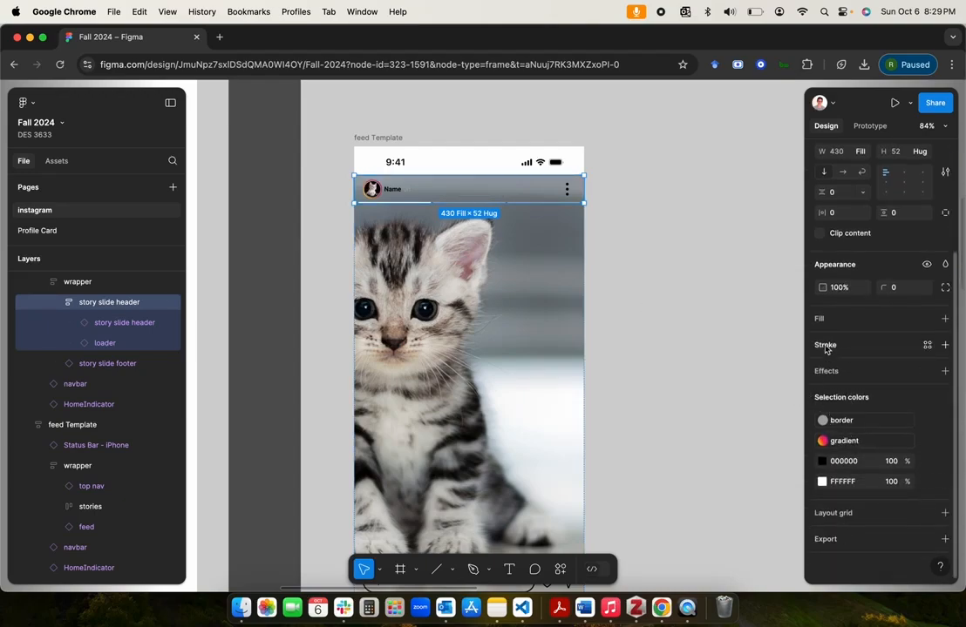
left_click(927, 320)
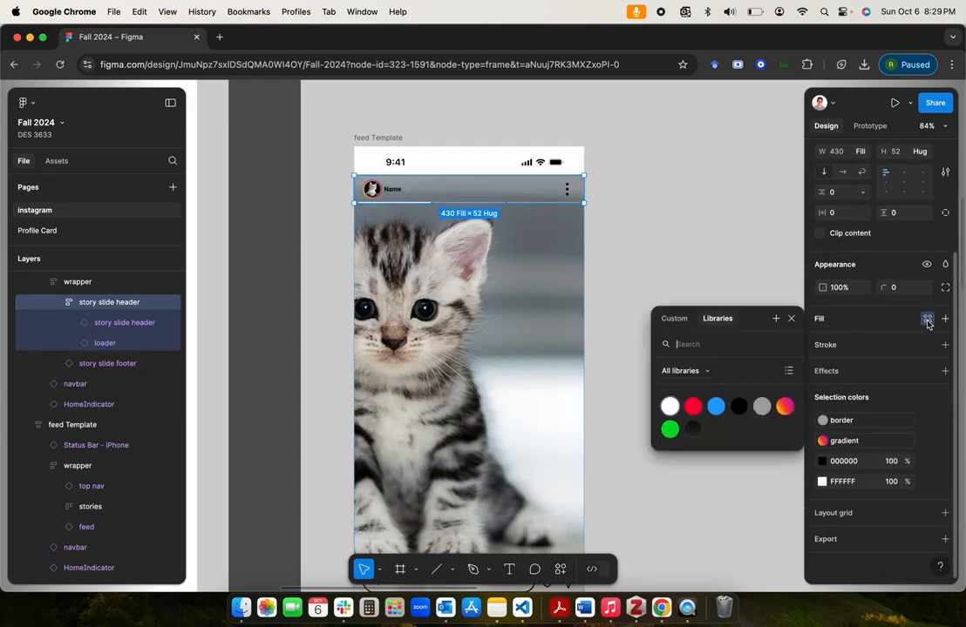
left_click(693, 429)
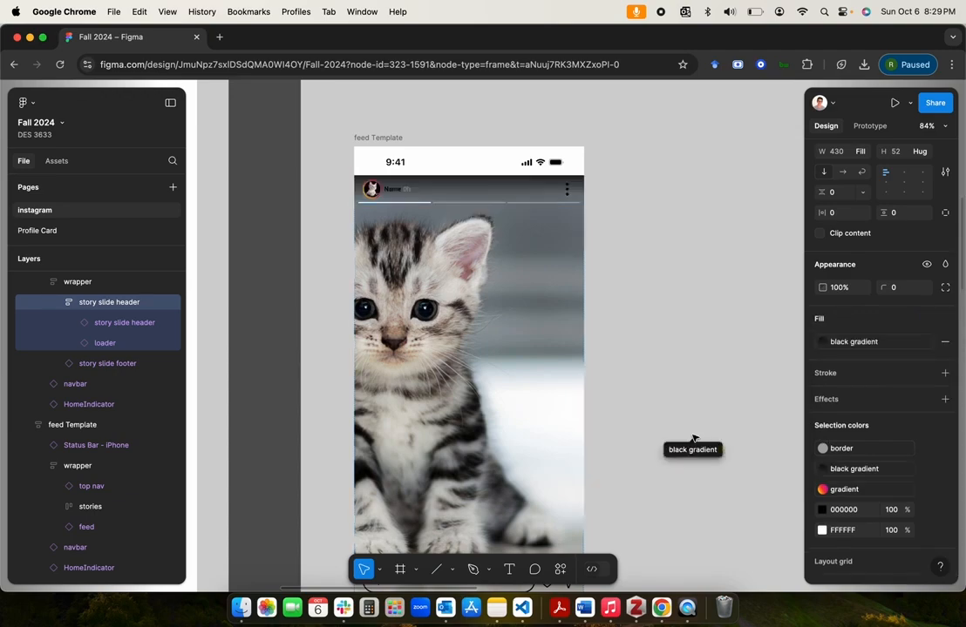
left_click(633, 182)
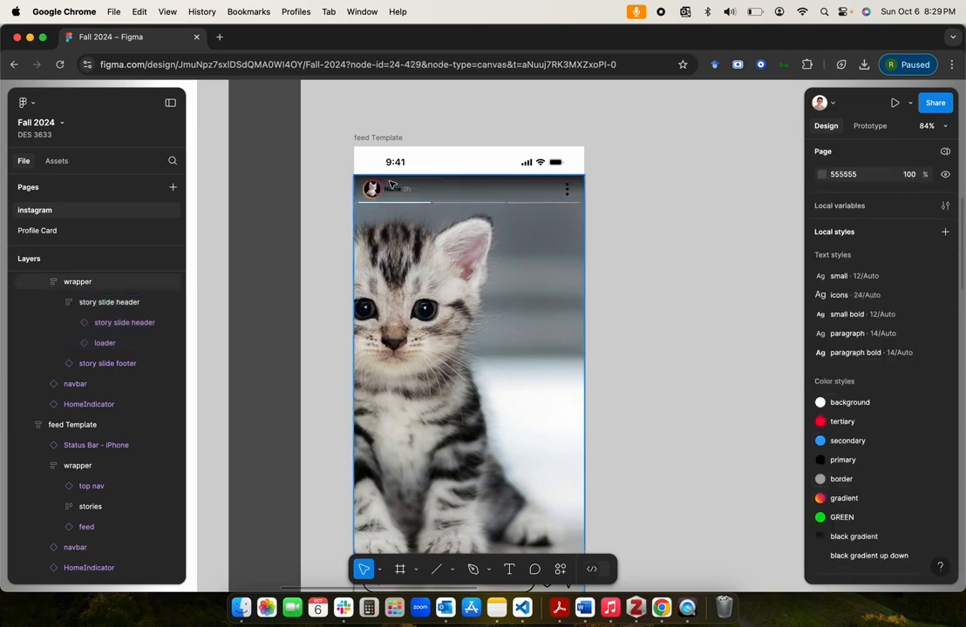
left_click(676, 241)
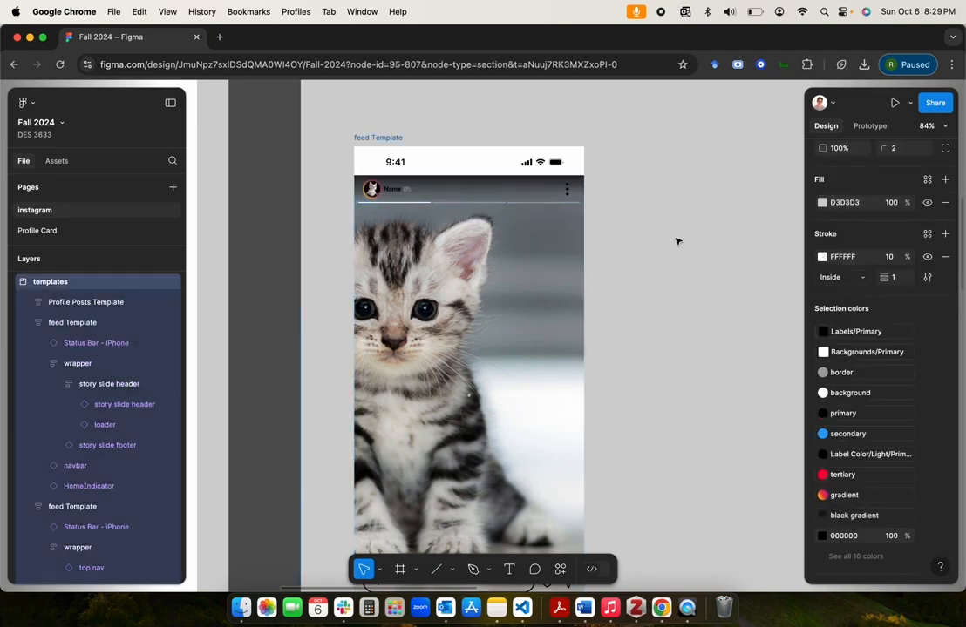
Step: Change the black 000000 color of the nested story slide profile and story header to the white background style
left_click(401, 193)
left_click(389, 194)
left_click(395, 194)
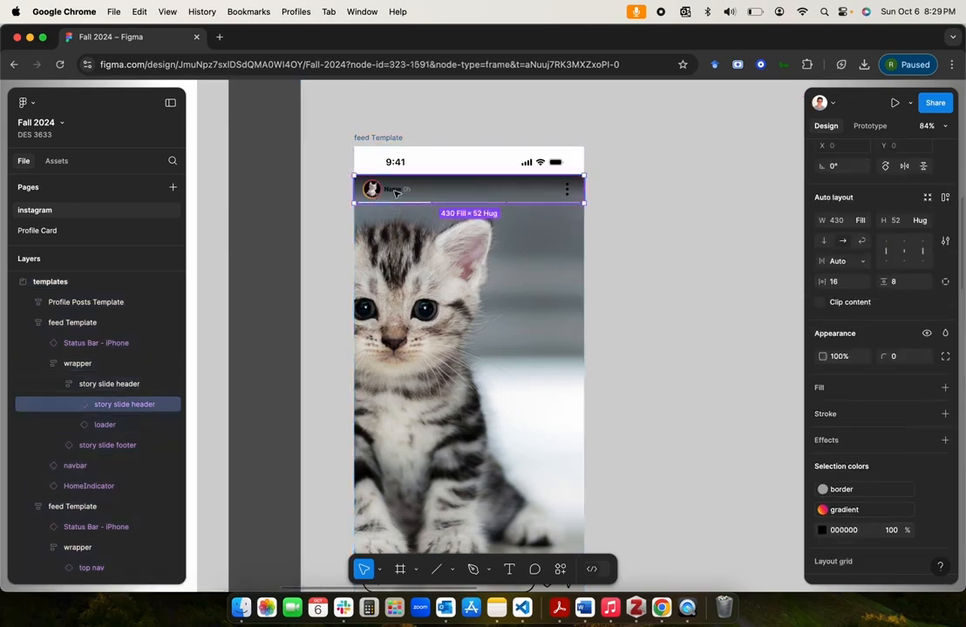
left_click(395, 192)
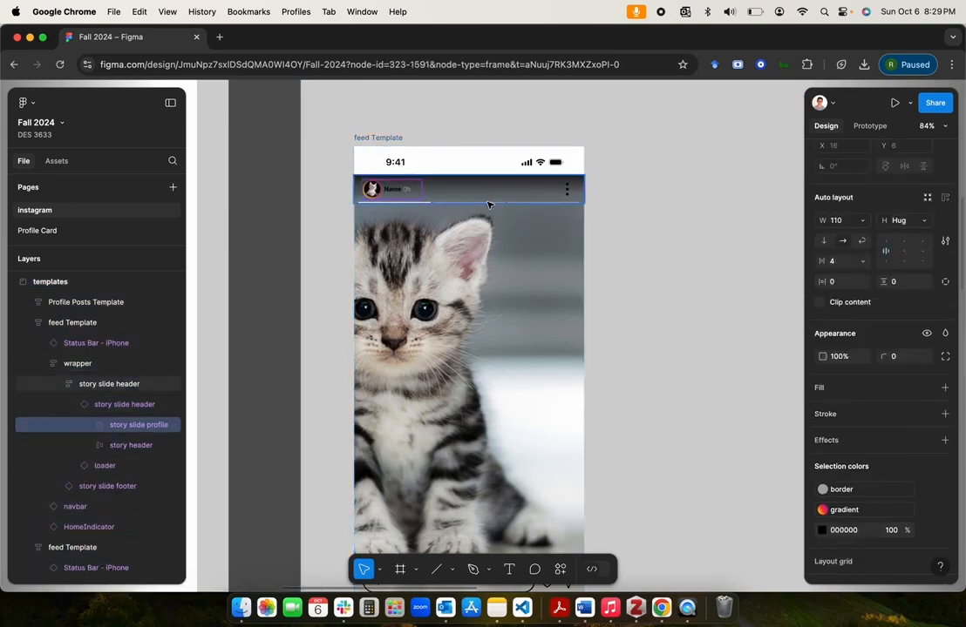
left_click(127, 445, "shift")
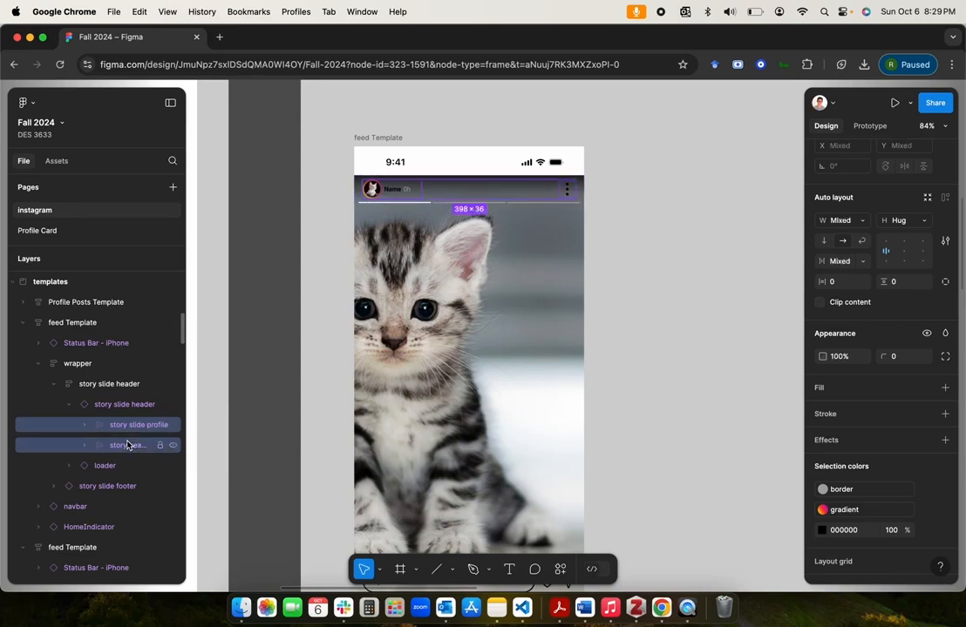
left_click(821, 531)
left_click(717, 231)
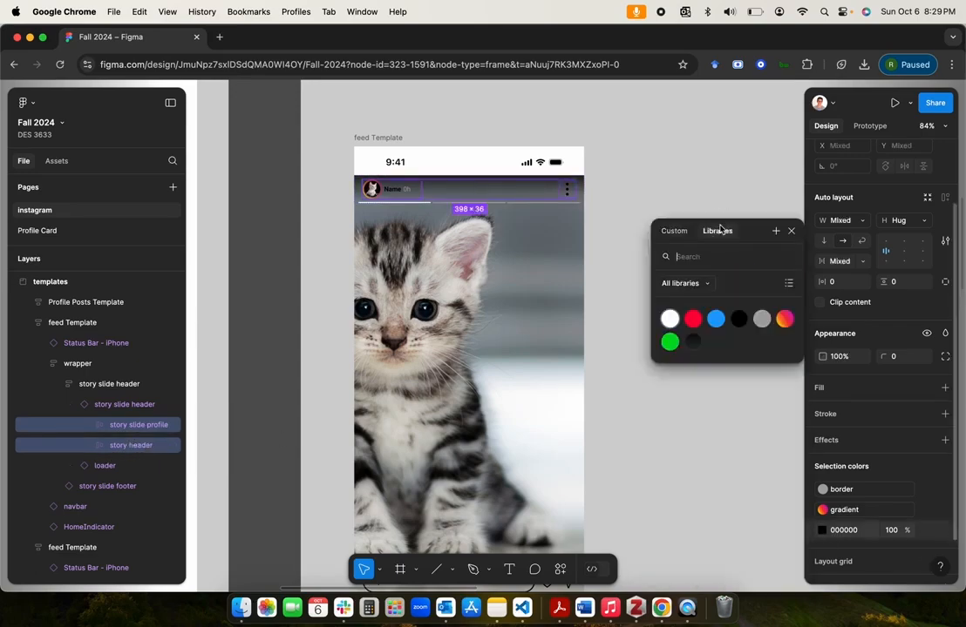
left_click(672, 325)
left_click(664, 198)
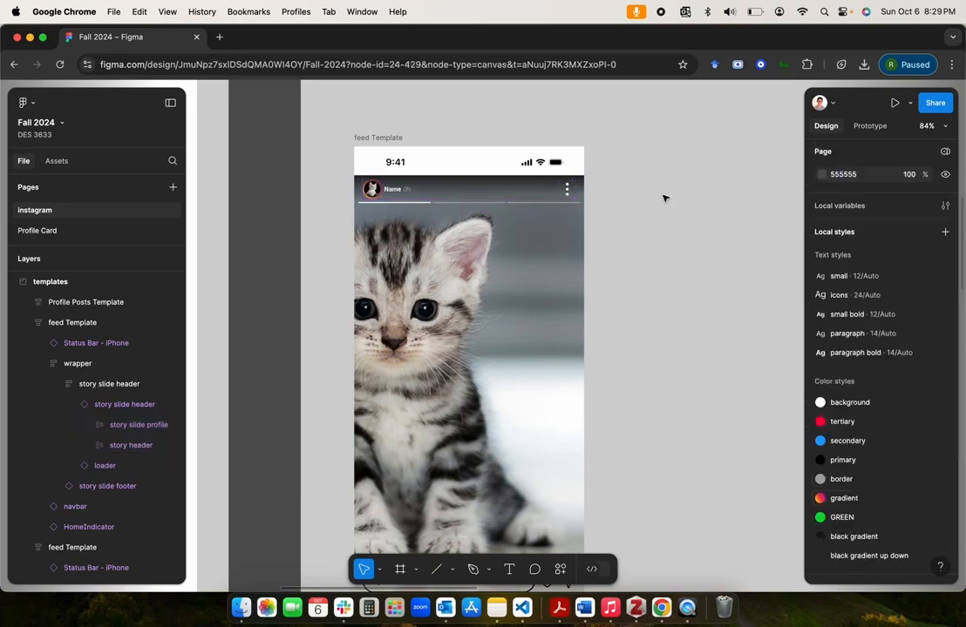
Step: Copy the kitten feed Template frame from the templates section into the Pages section
scroll(664, 199, "down", 3)
left_click(664, 198)
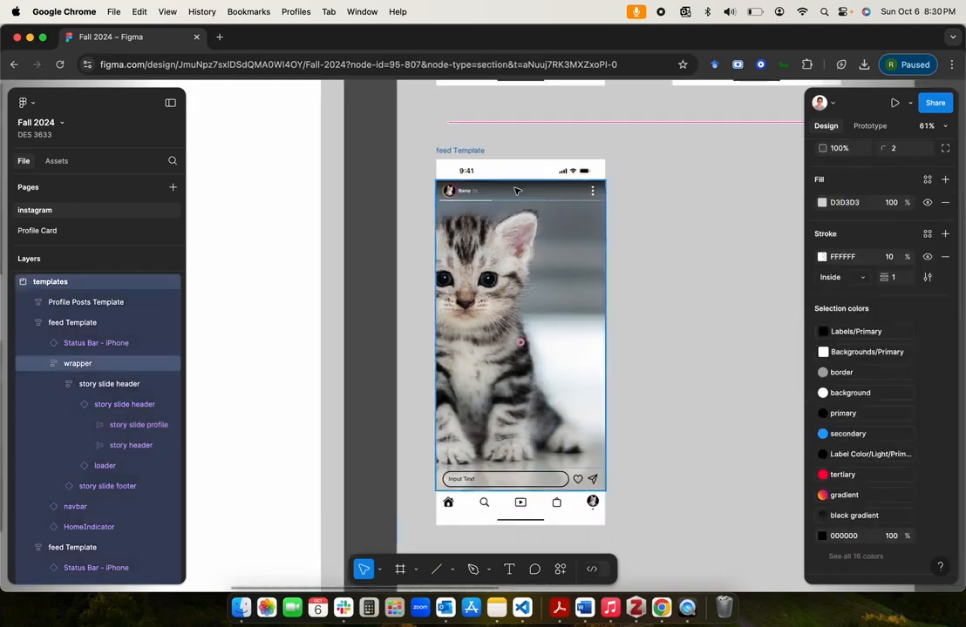
left_click(673, 362)
scroll(673, 363, "down", 3)
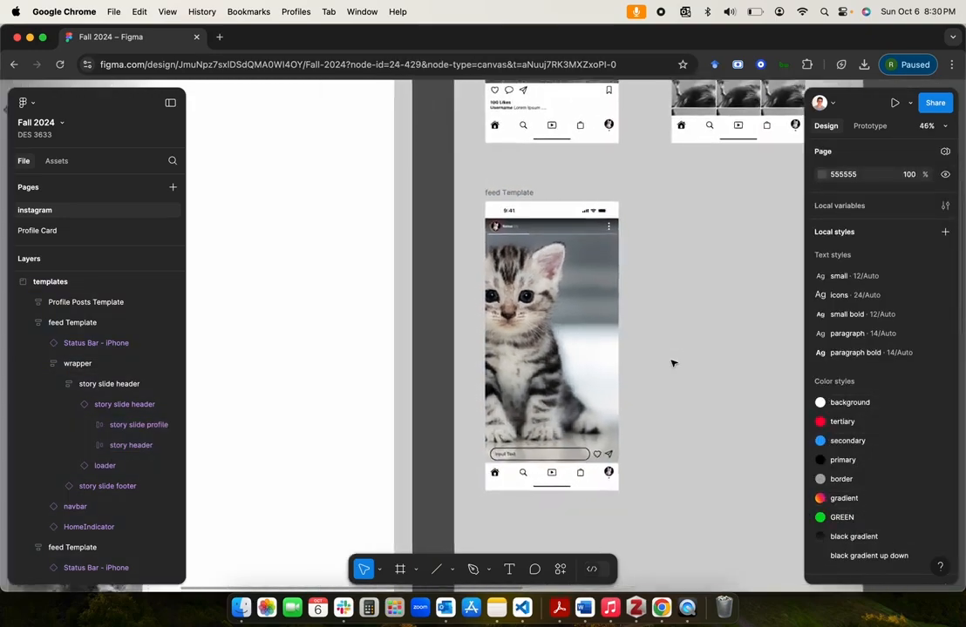
scroll(673, 363, "up", 3)
scroll(673, 362, "down", 2)
left_click(480, 164)
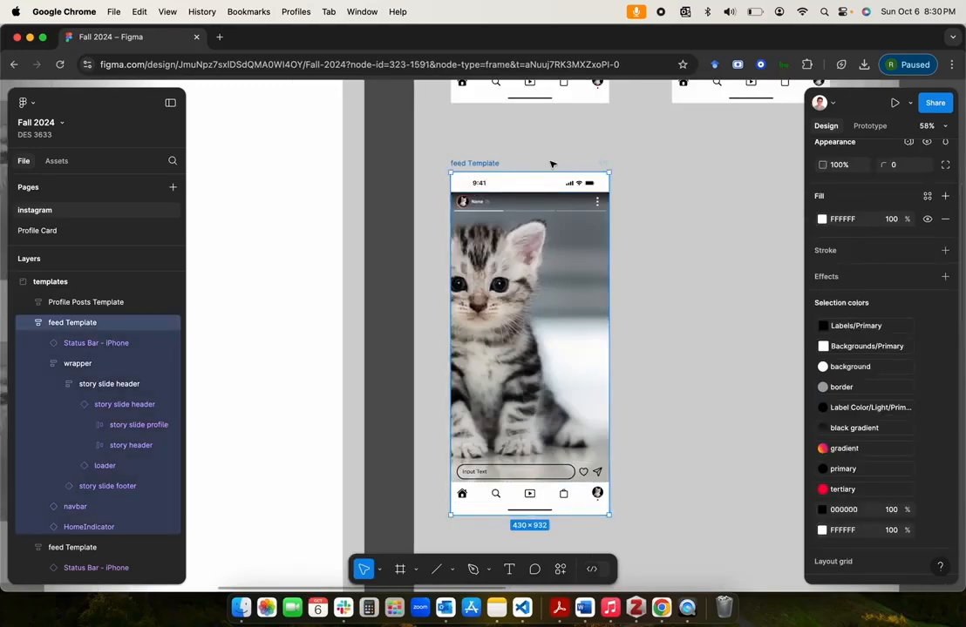
scroll(673, 272, "right", 5)
scroll(673, 272, "down", 3)
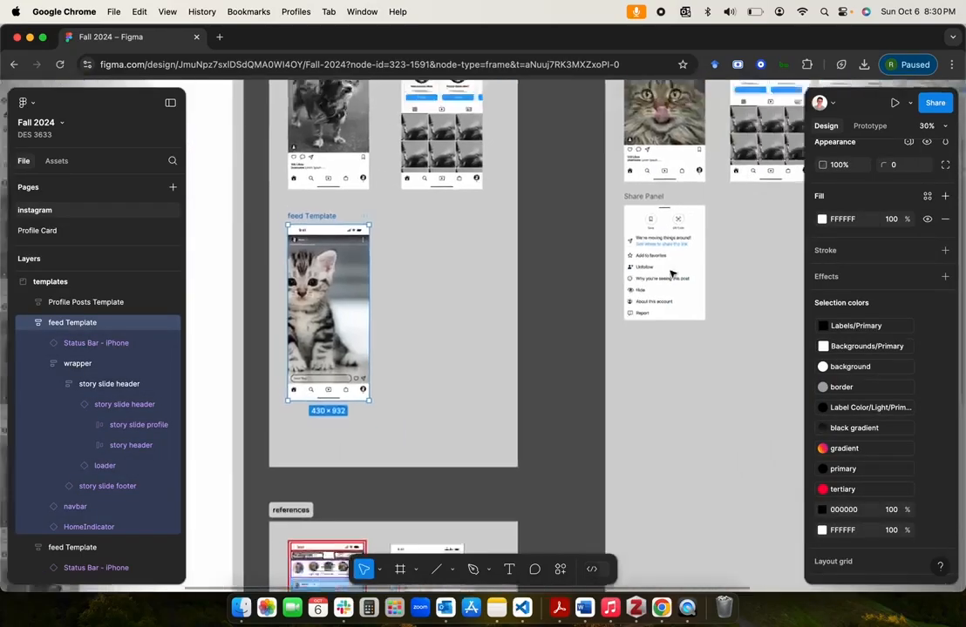
scroll(671, 273, "right", 4)
scroll(669, 273, "right", 2)
left_click(559, 347)
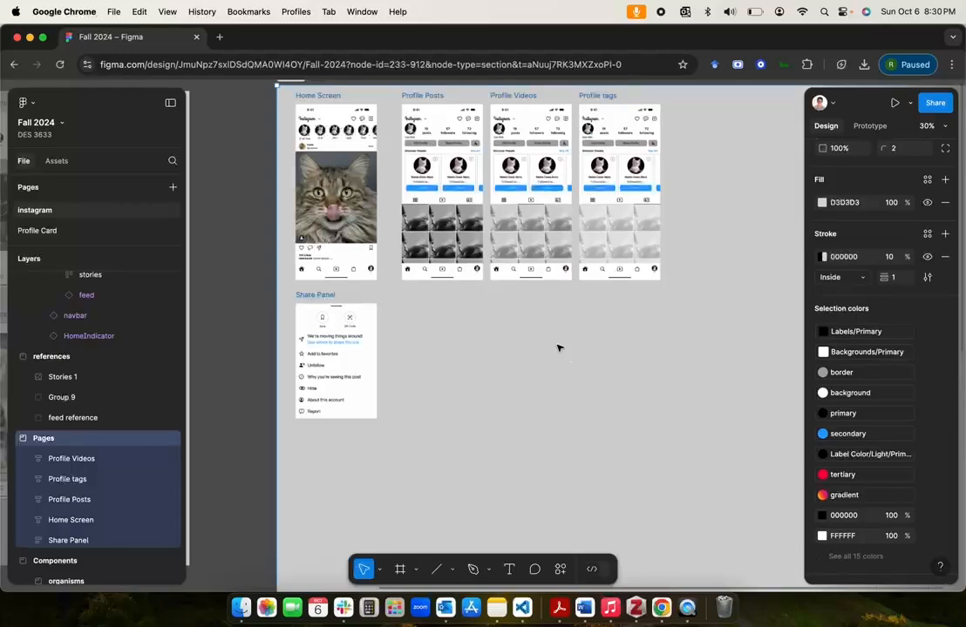
key("super+v")
Step: Move the pasted kitten frame to the end of the top row in Pages, beyond Profile tags
left_click_drag(327, 360, 594, 364)
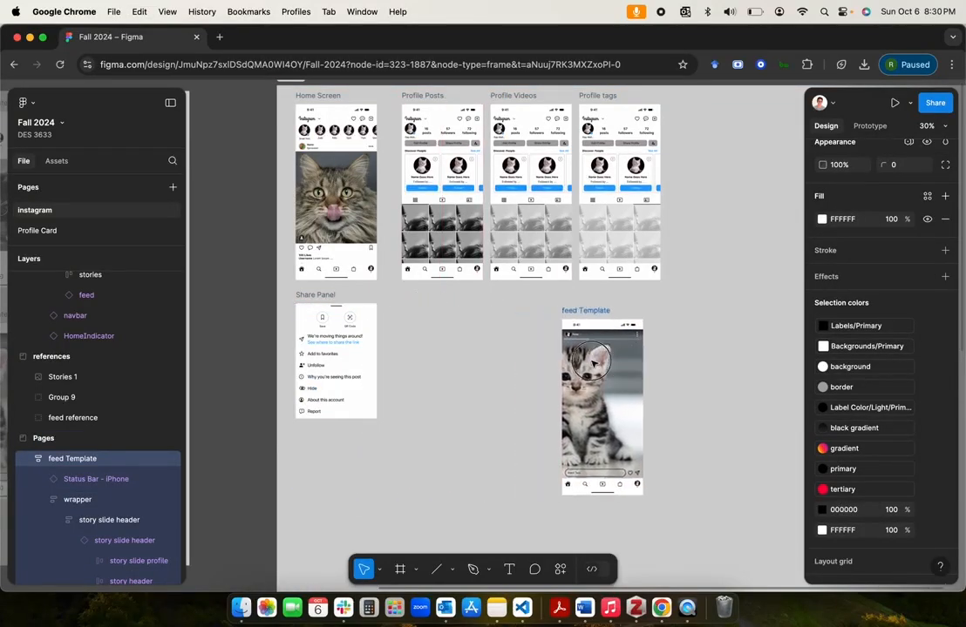
scroll(594, 365, "right", 4)
scroll(594, 364, "up", 3)
scroll(594, 364, "right", 2)
left_click_drag(394, 422, 538, 210)
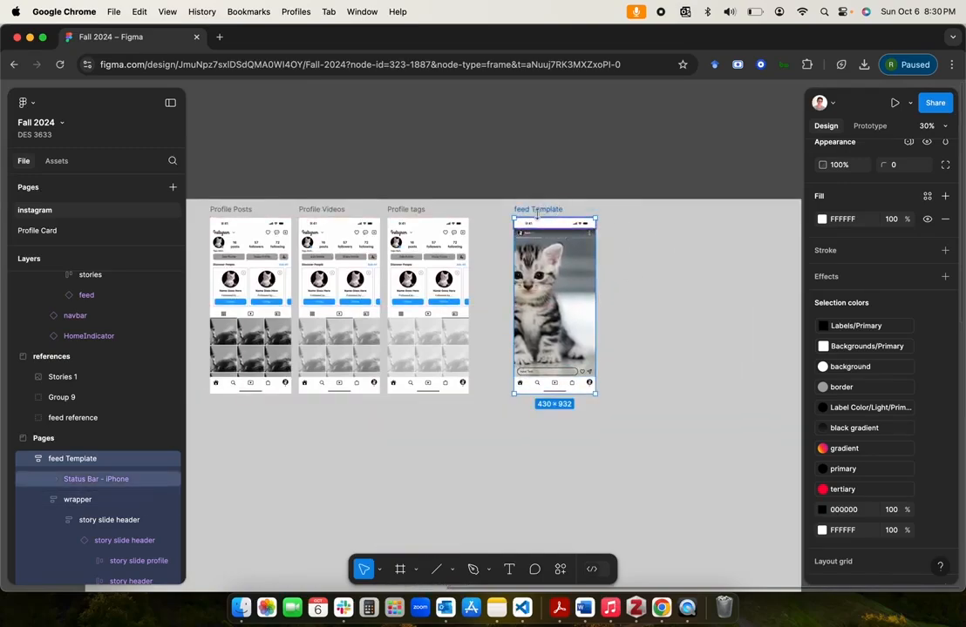
Step: Rename the original kitten frame in the templates section as stories Template
scroll(450, 340, "left", 7)
scroll(451, 341, "down", 1)
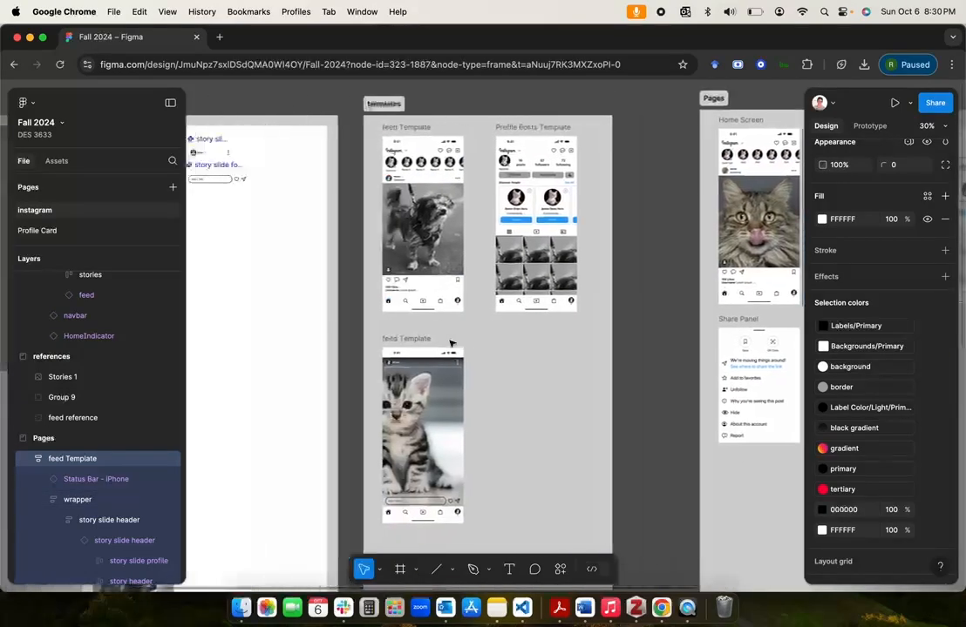
scroll(451, 343, "up", 3)
scroll(451, 343, "up", 1)
double_click(386, 346)
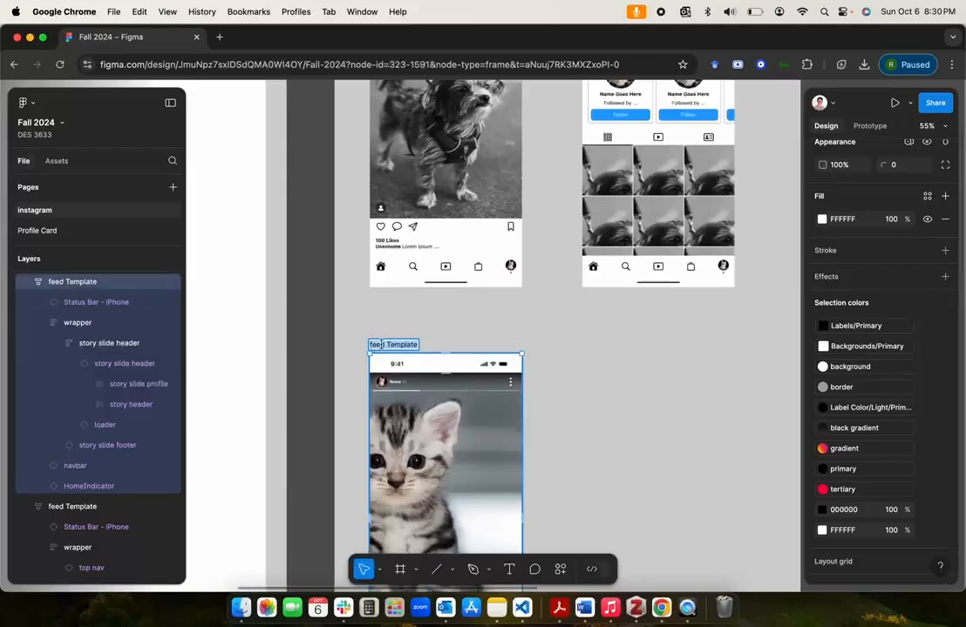
key("Left")
type("storie")
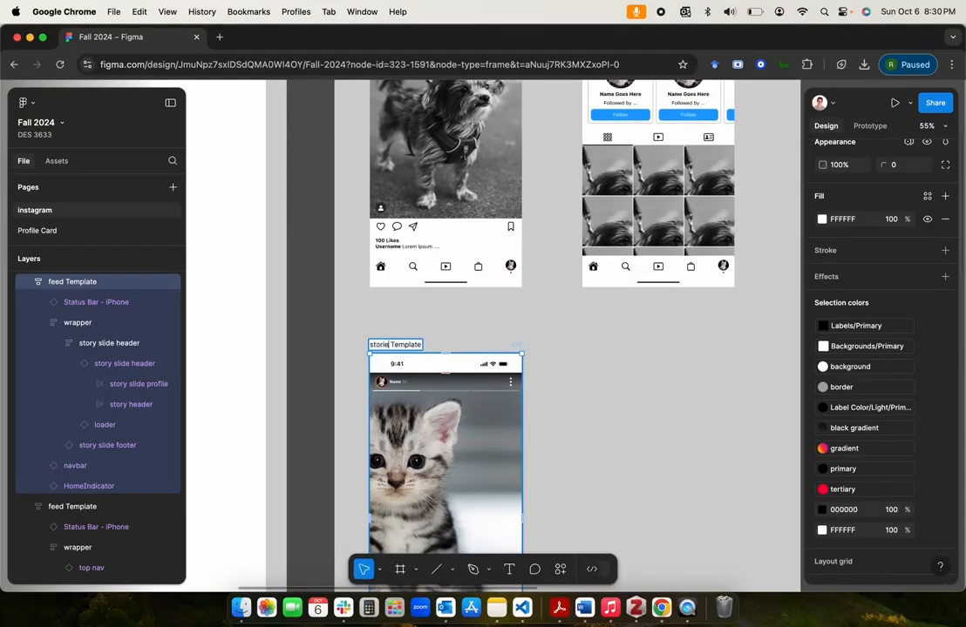
type("s")
left_click(632, 378)
Step: Rename the kitten frame beside Profile tags in the Pages section as story slide 1
scroll(632, 378, "right", 10)
scroll(632, 379, "up", 3)
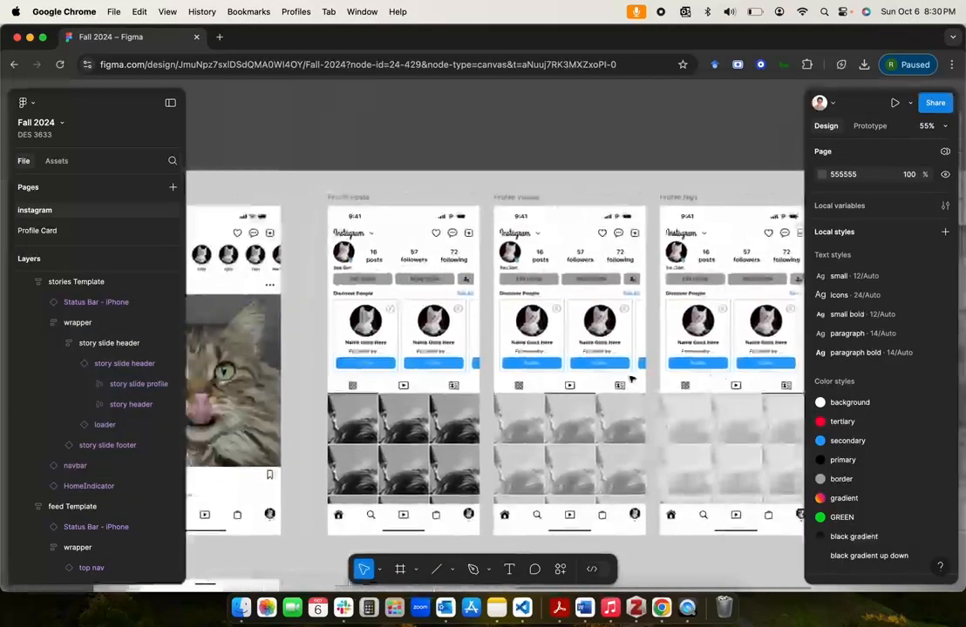
scroll(632, 378, "right", 8)
left_click(488, 195)
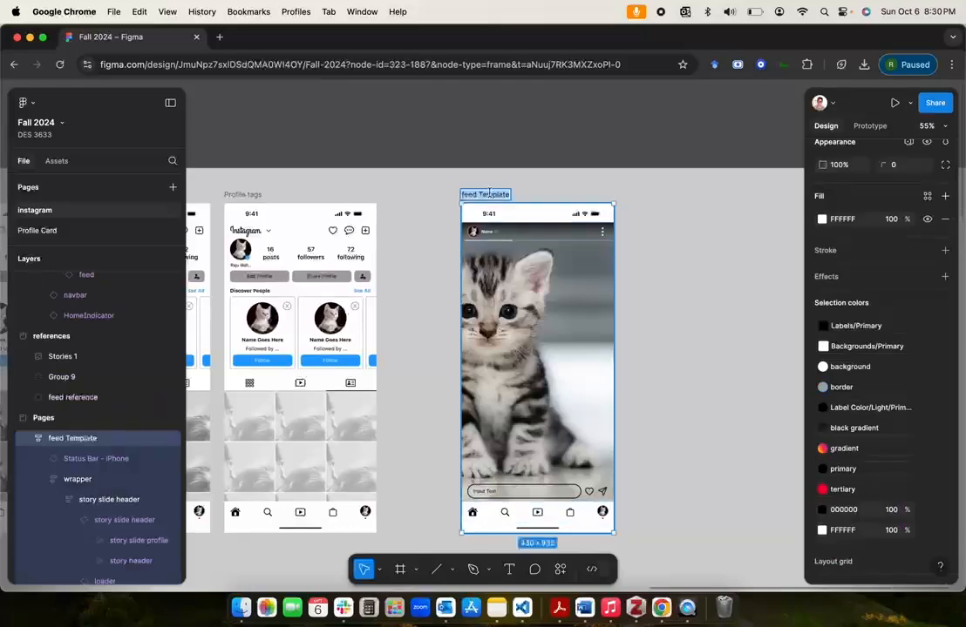
type("sto")
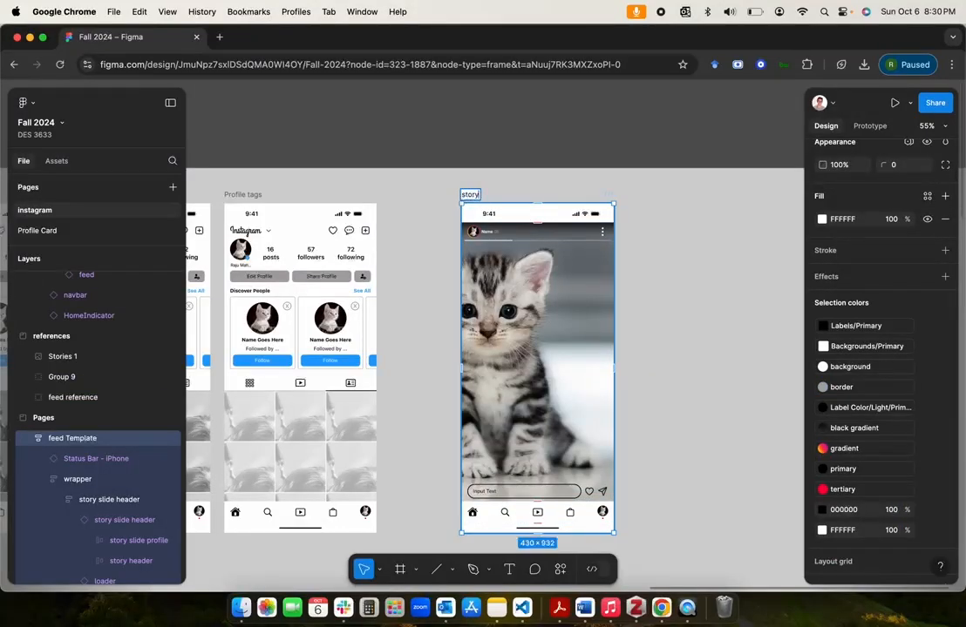
type("ry")
key("Return")
left_click(696, 286)
scroll(696, 287, "right", 3)
scroll(696, 286, "down", 2)
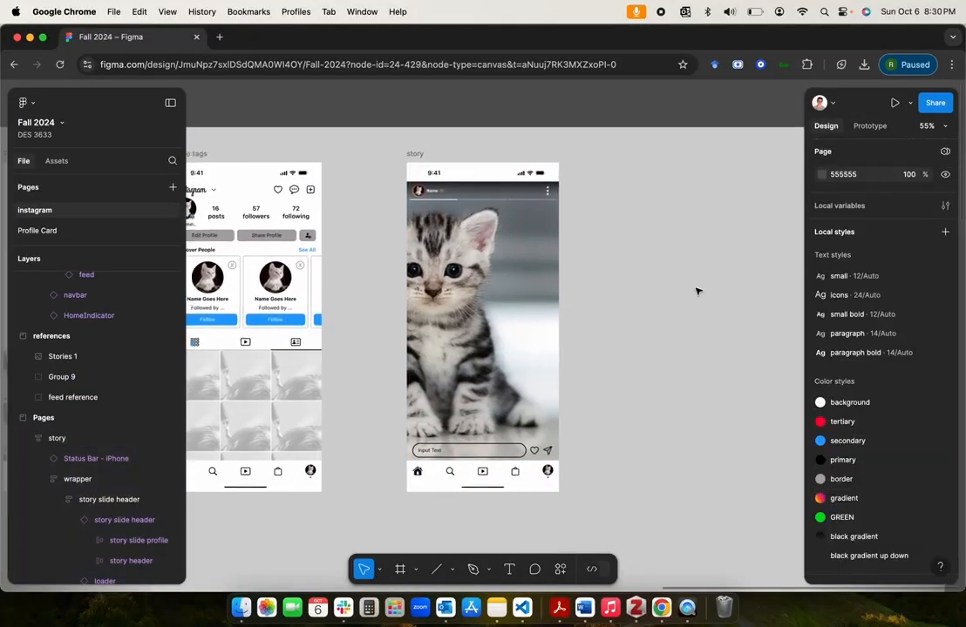
left_click(415, 154)
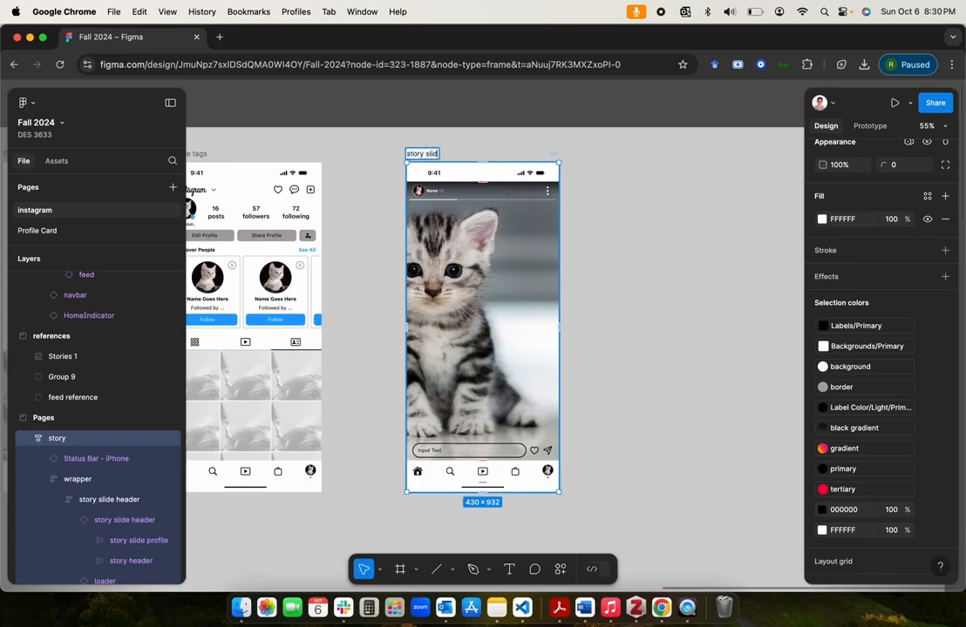
key("Return")
left_click(590, 213)
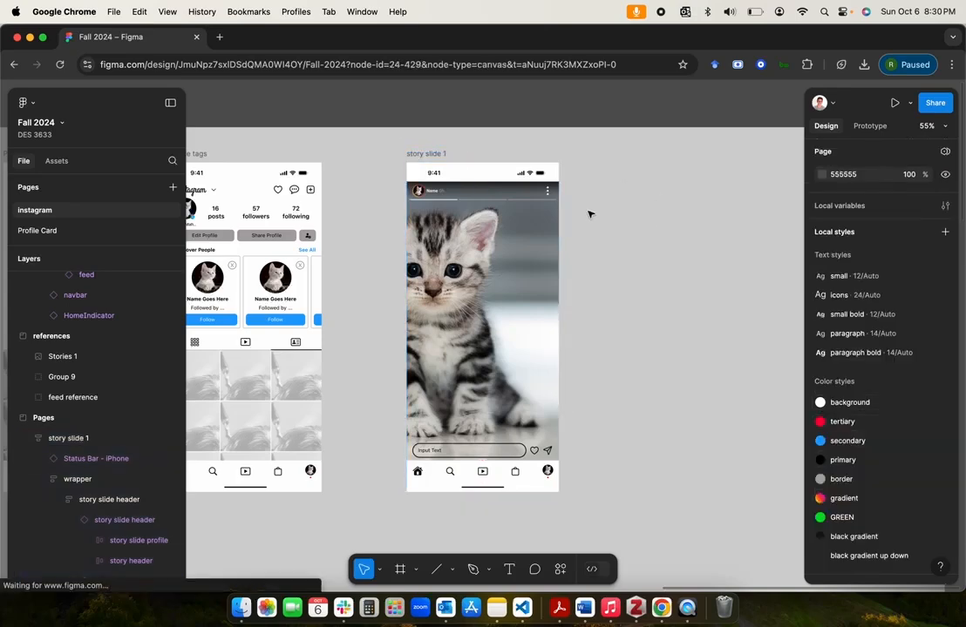
Step: Duplicate story slide 1 and place the copy beside it in the same row, leaving a gap between them
left_click(433, 156)
key("super+c")
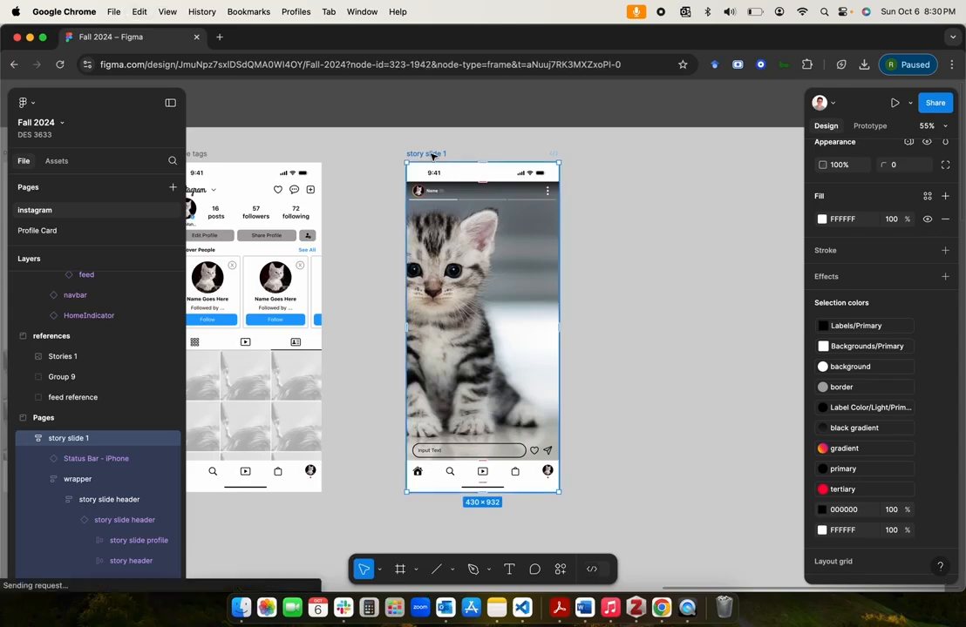
left_click_drag(510, 241, 679, 242)
double_click(605, 154)
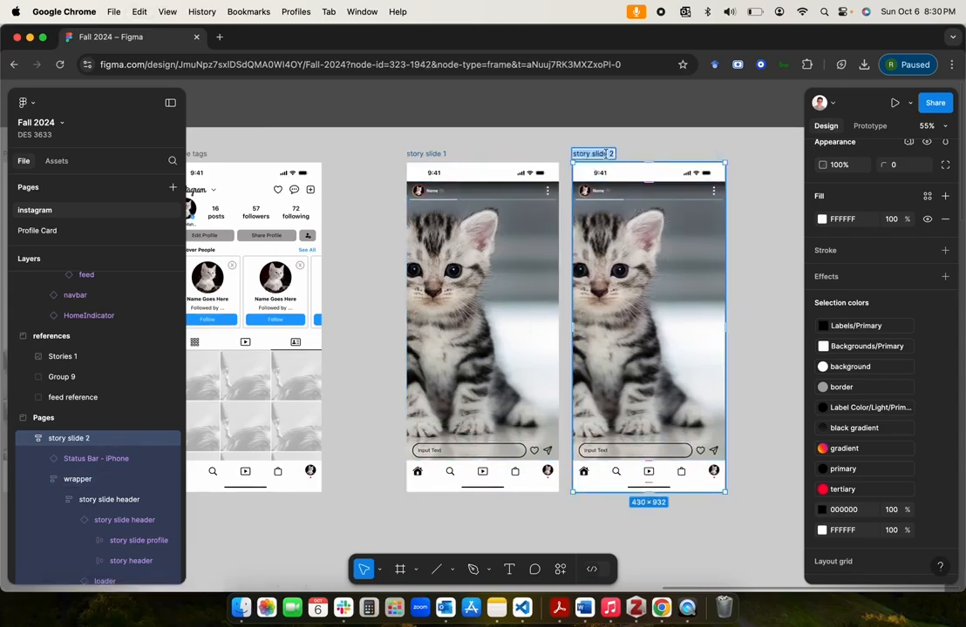
left_click(524, 120)
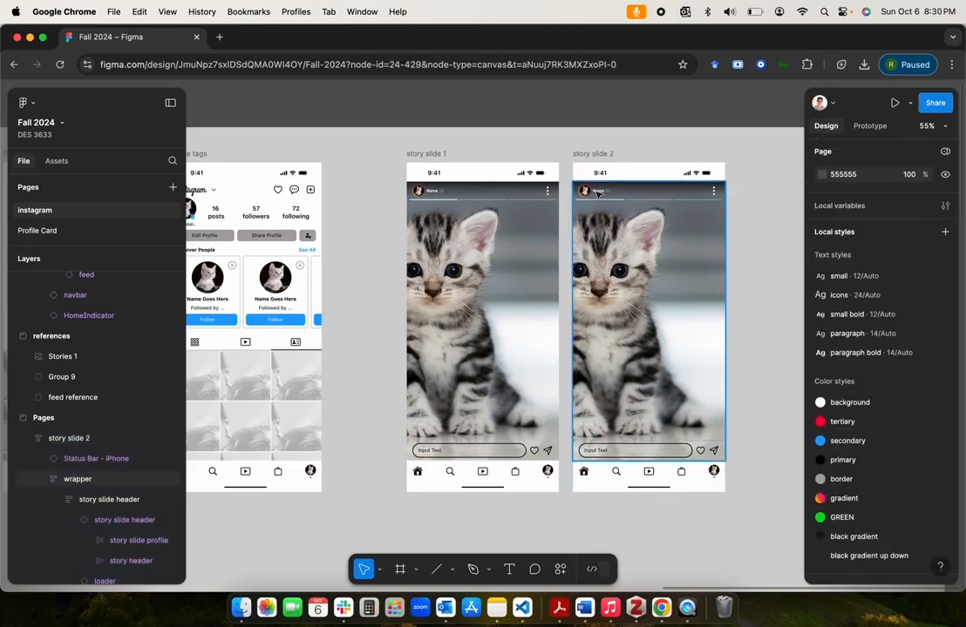
left_click_drag(592, 155, 638, 155)
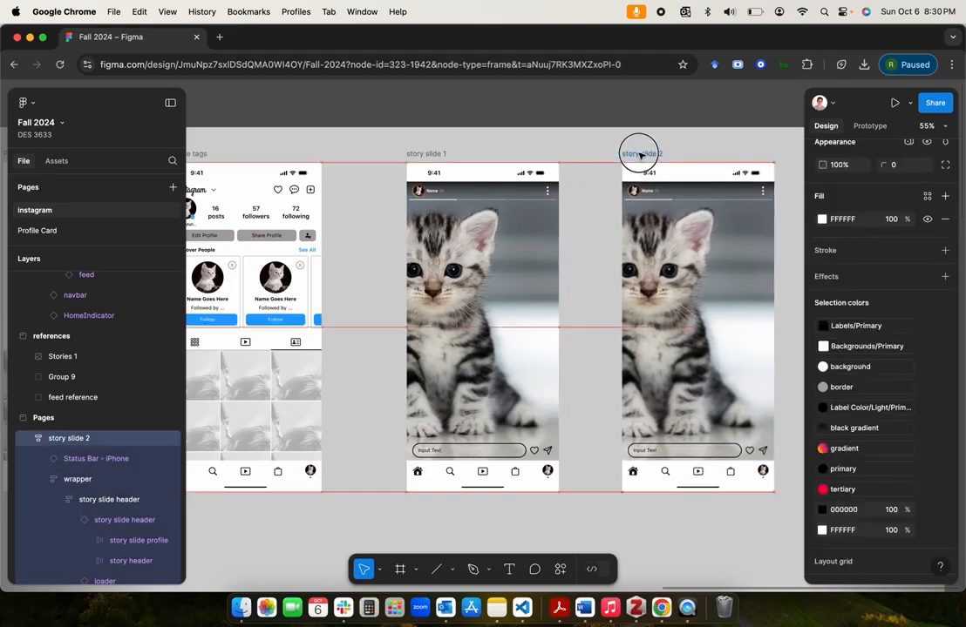
Step: Duplicate story slide 2 and place the copy after it at the end of the row
key("minus")
scroll(638, 154, "up", 2)
scroll(638, 155, "right", 2)
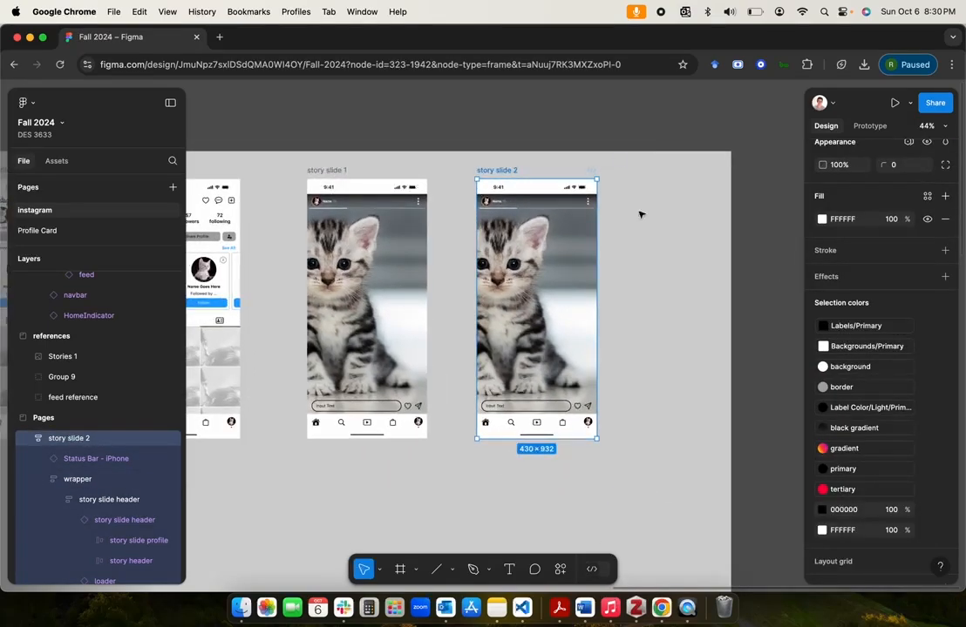
key("super+d")
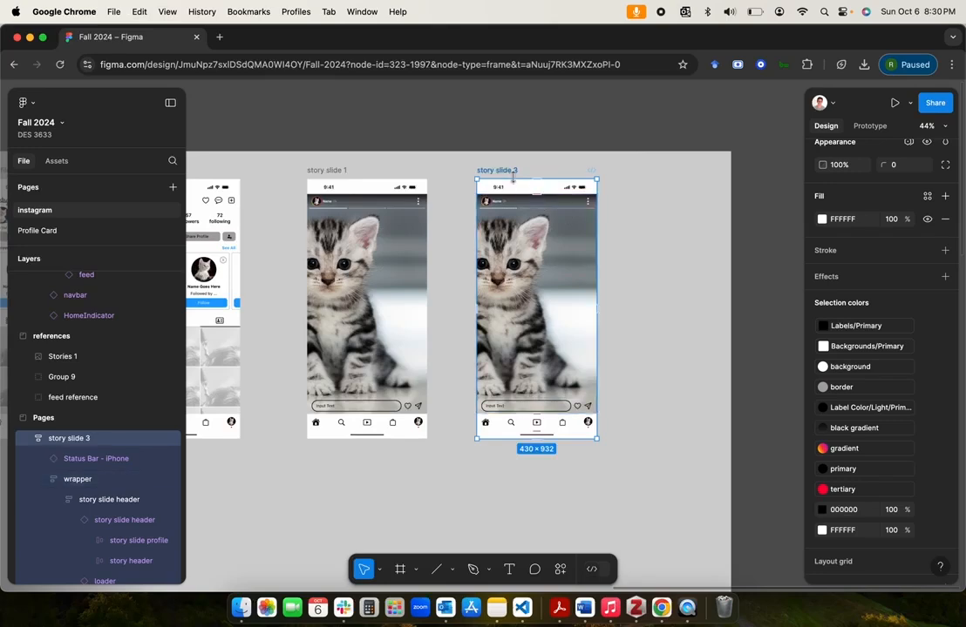
left_click(679, 168)
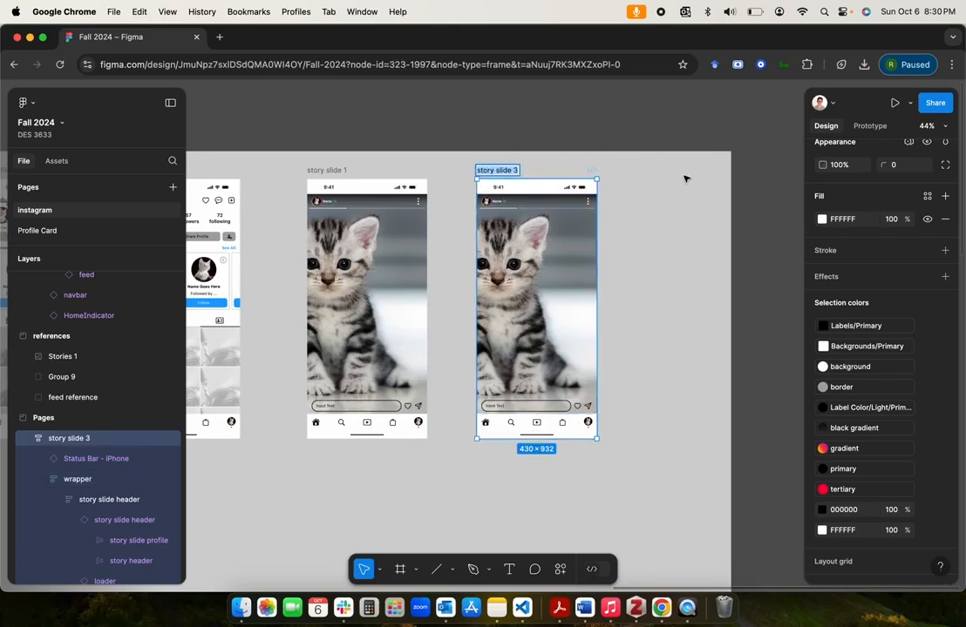
left_click_drag(509, 169, 668, 166)
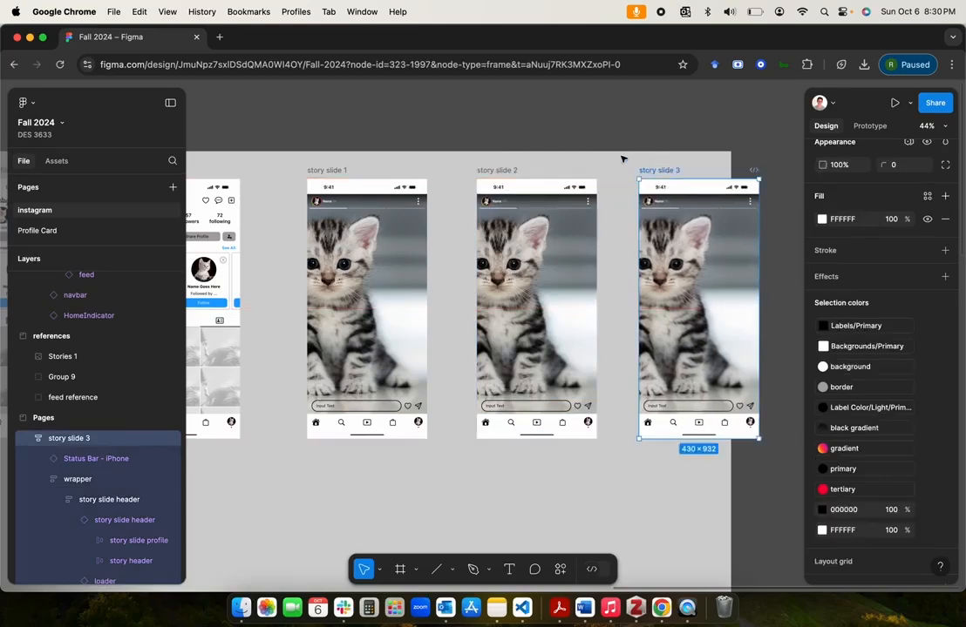
Step: Widen the Pages section to extend about 100 px beyond story slide 3
left_click(625, 157)
left_click(620, 154)
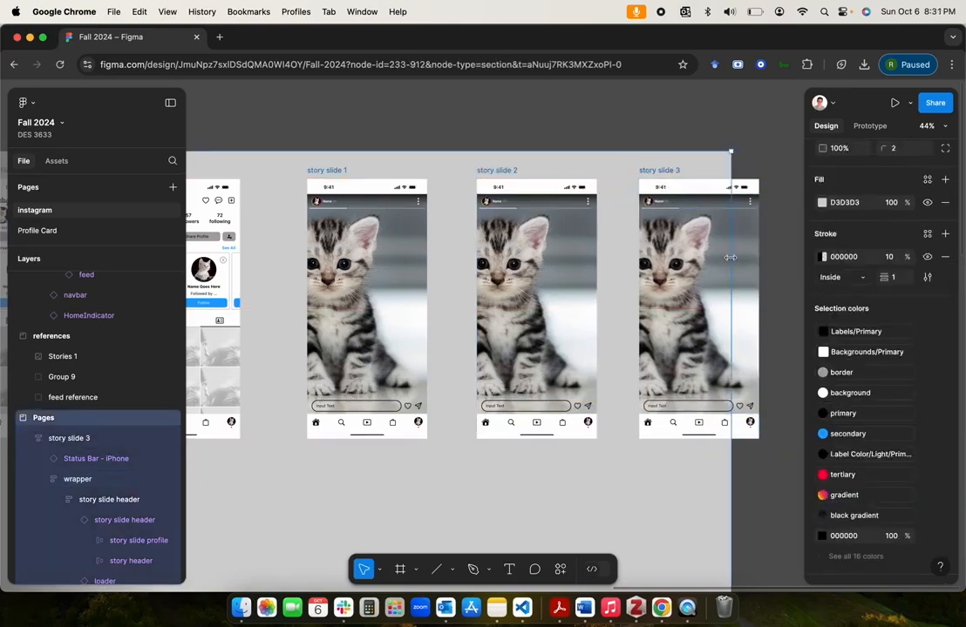
left_click_drag(731, 259, 787, 261)
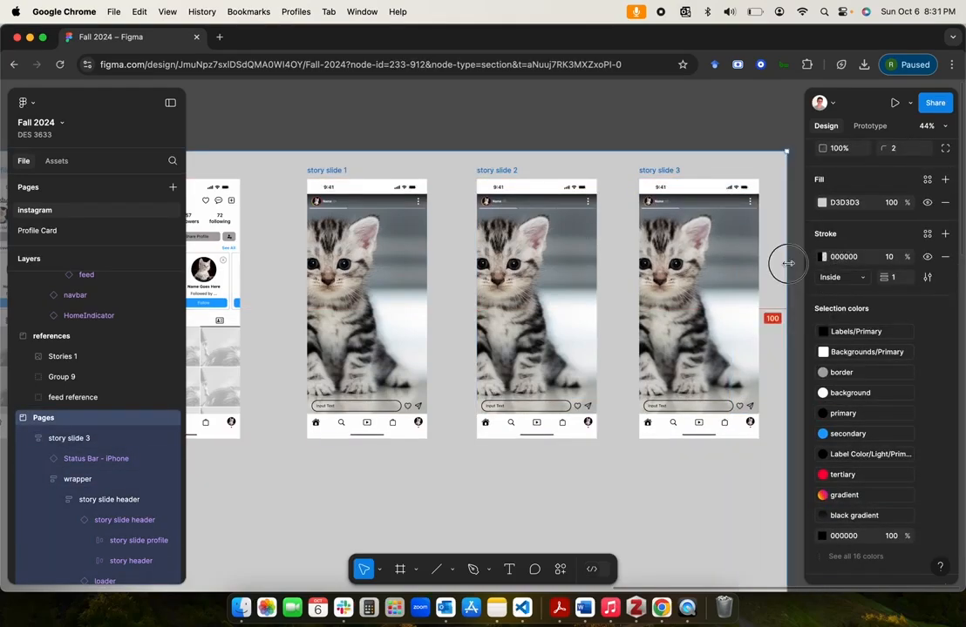
left_click(699, 135)
Step: Shift story slide 2 slightly to space it evenly between story slides 1 and 3
scroll(700, 135, "left", 3)
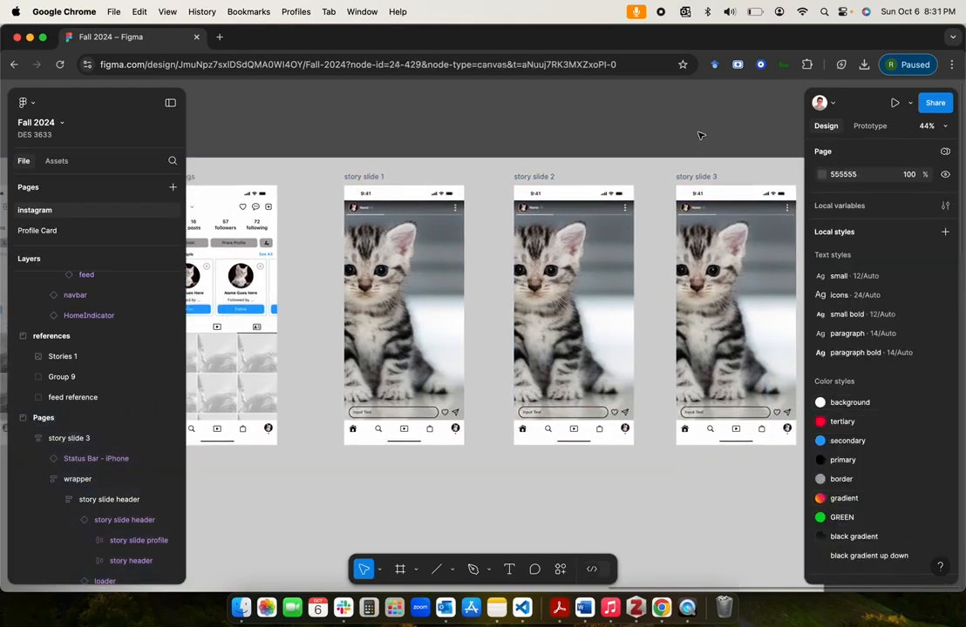
left_click(542, 175)
left_click(530, 136)
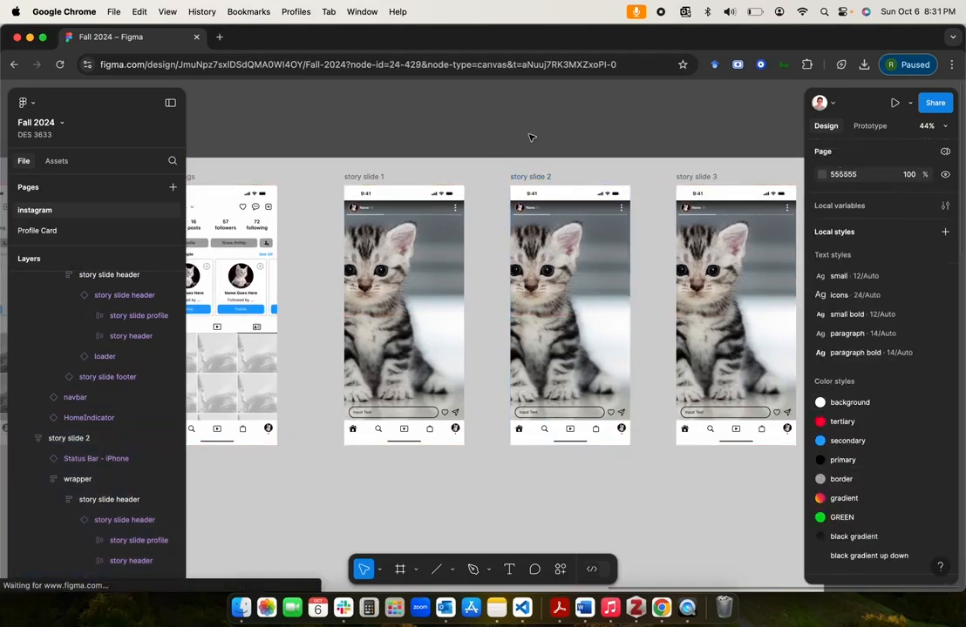
Step: Replace the image fill of story slide 2's wrapper with cat2.jpeg from the Desktop
left_click(562, 268)
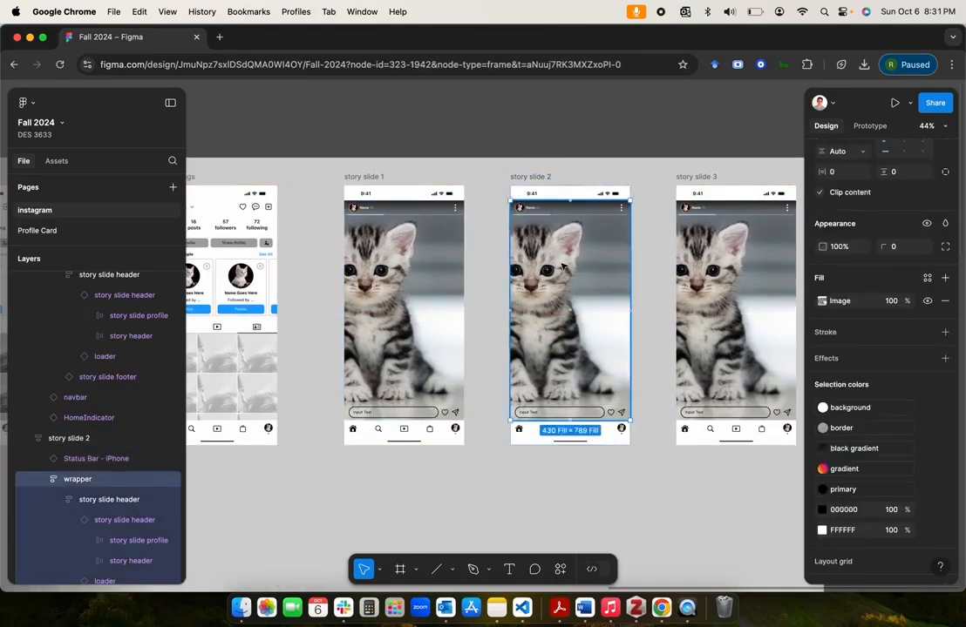
left_click(821, 301)
left_click(721, 377)
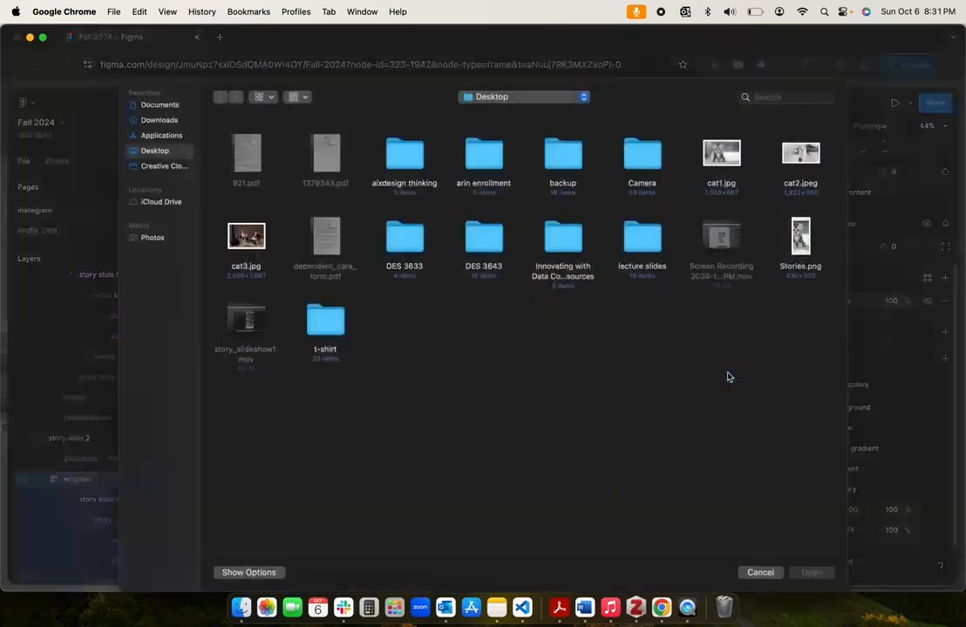
double_click(800, 155)
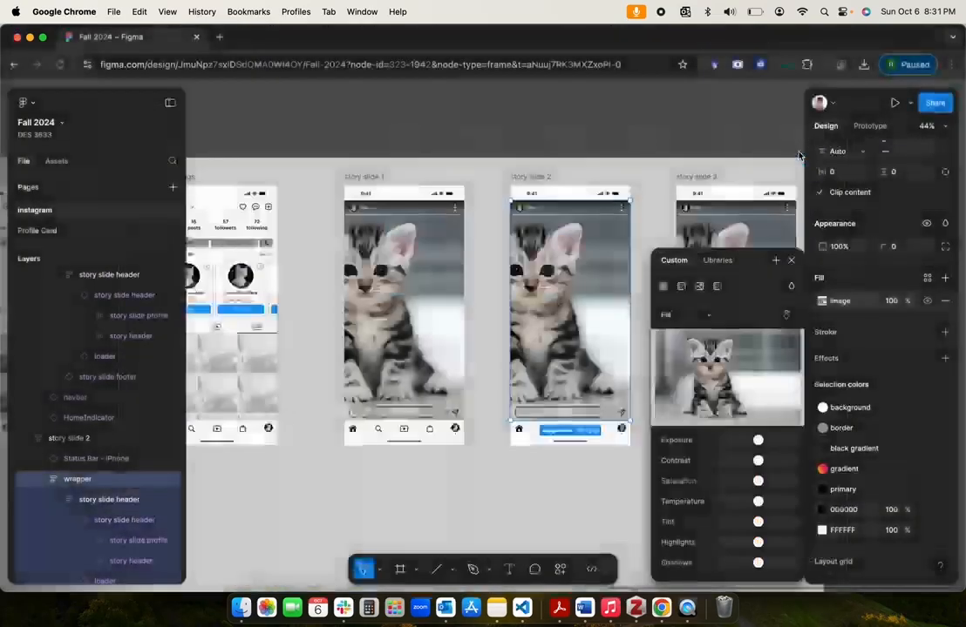
Step: Replace the image fill of story slide 3's wrapper with cat3.jpg from the Desktop
left_click(703, 179)
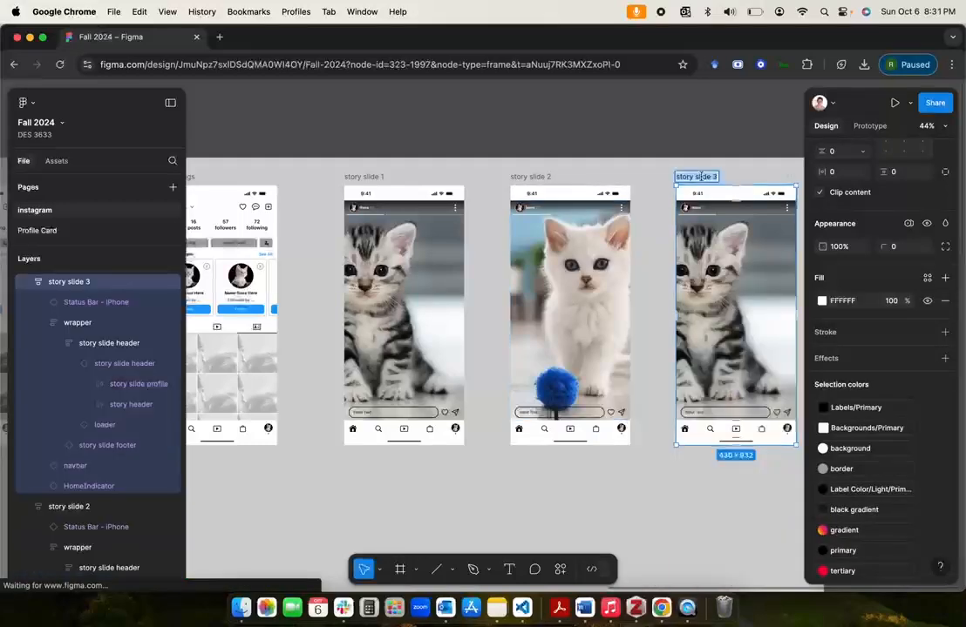
left_click(732, 151)
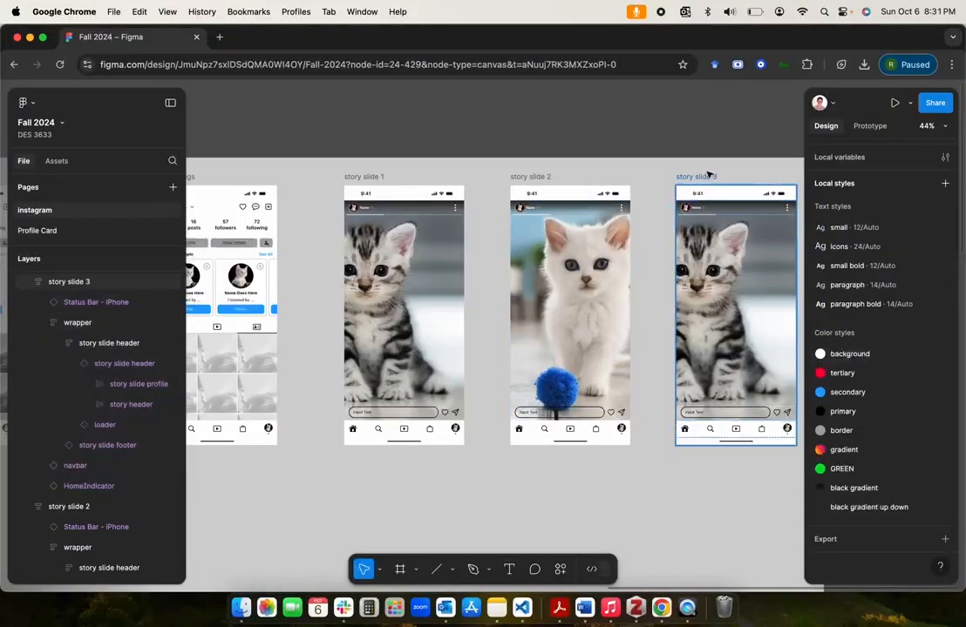
left_click(742, 283)
left_click(741, 283)
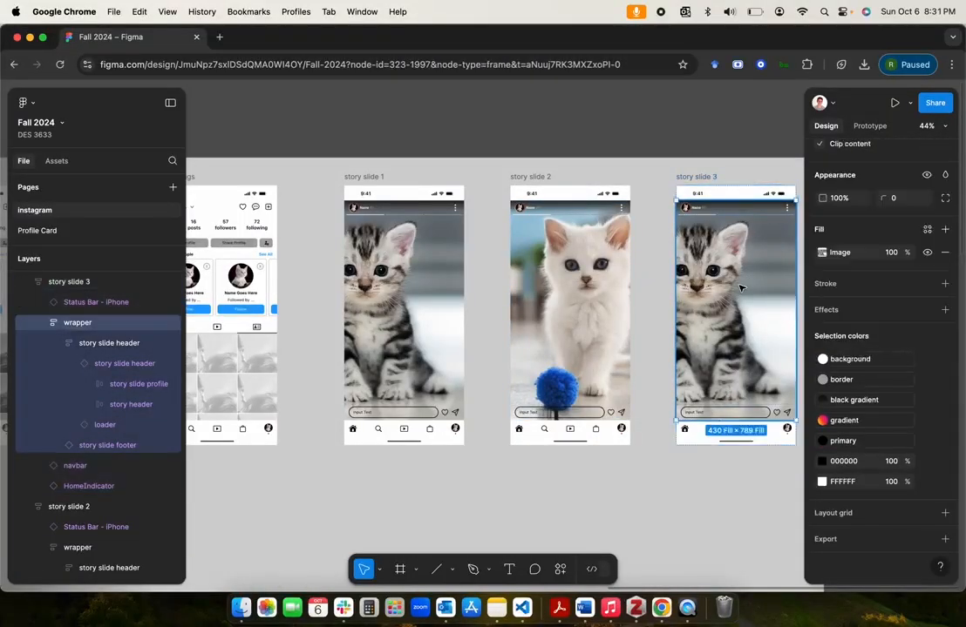
left_click(821, 253)
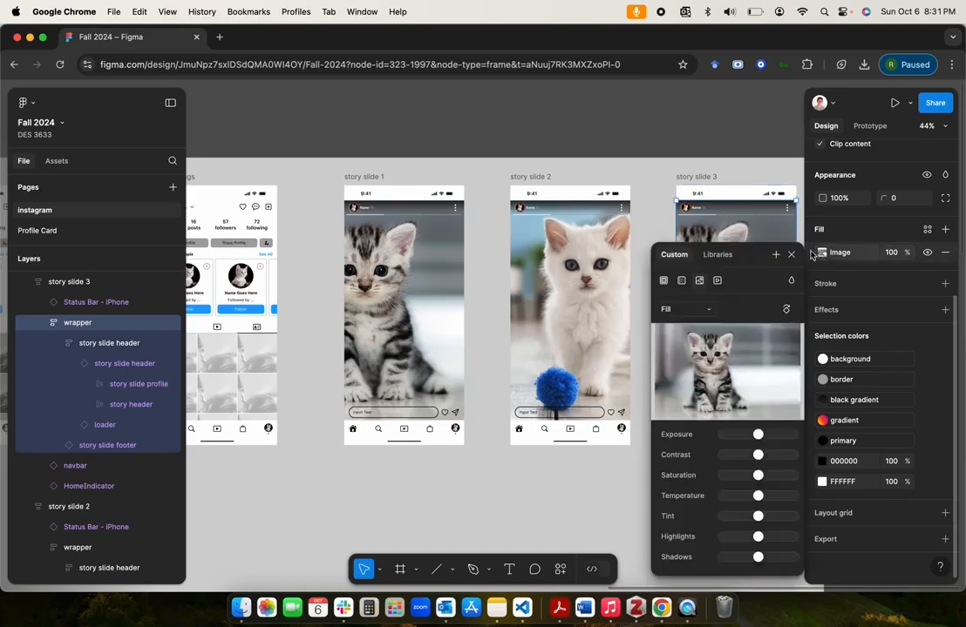
left_click(710, 373)
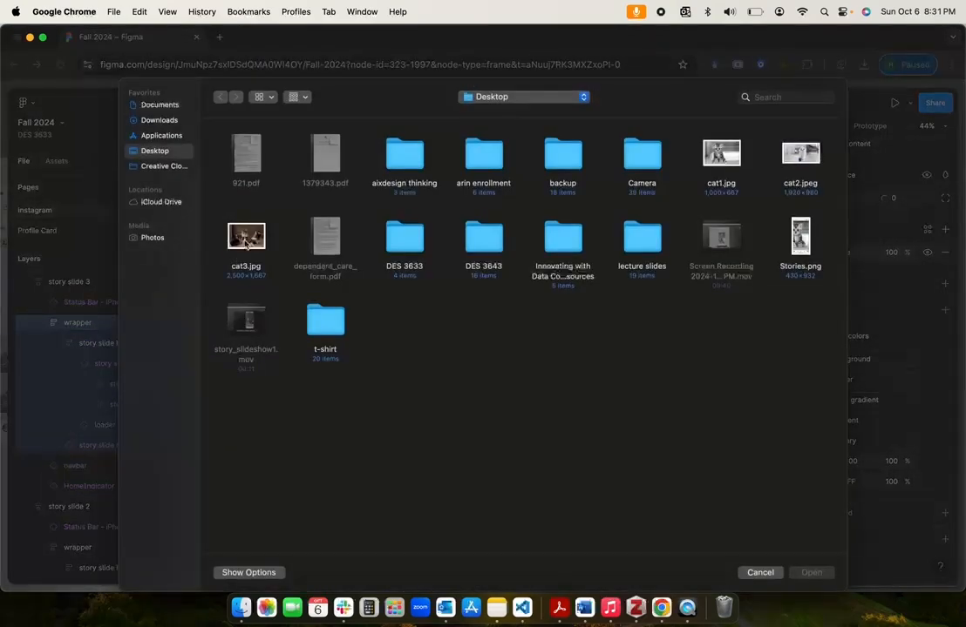
double_click(246, 246)
left_click(540, 100)
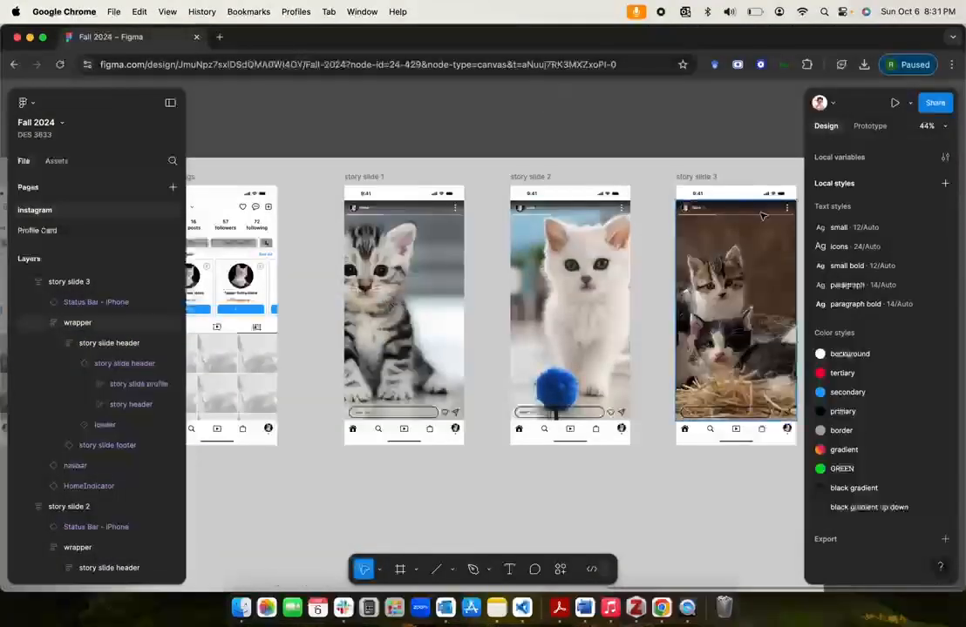
Step: Switch the loader instance in story slide 2's header to the slide2 variant
scroll(637, 116, "down", 2)
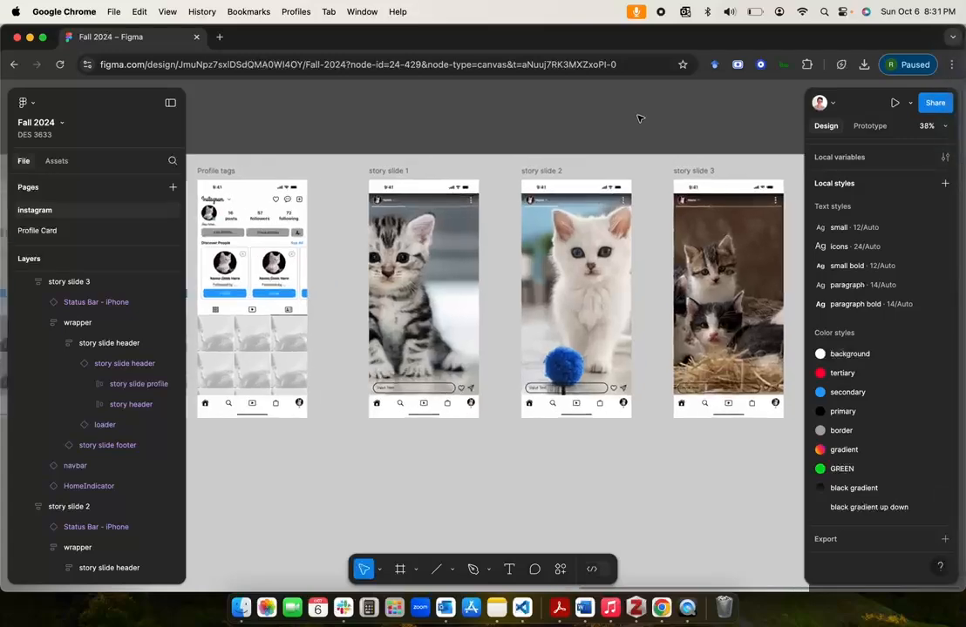
scroll(424, 218, "up", 5)
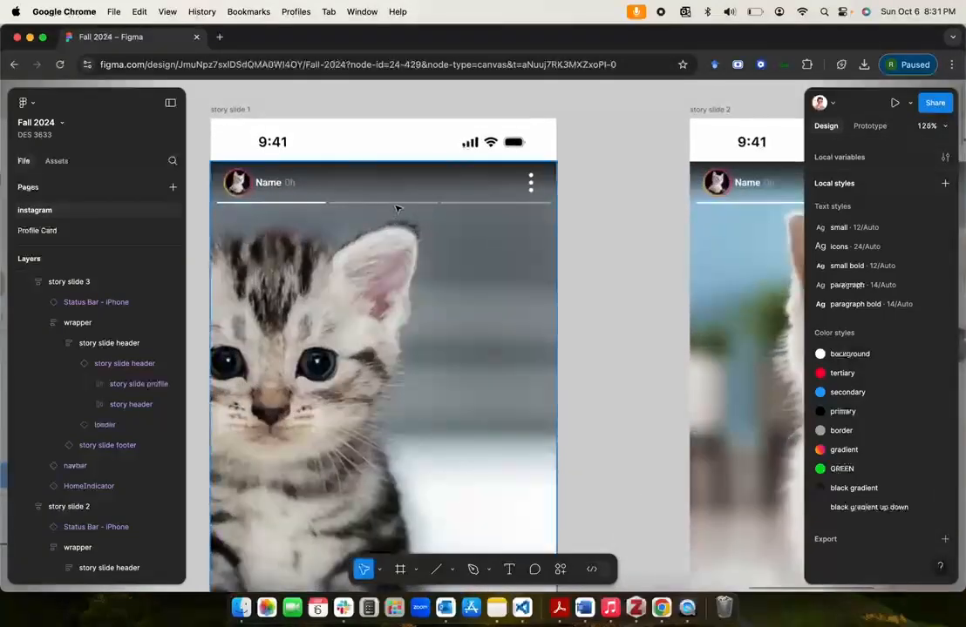
scroll(396, 209, "down", 4)
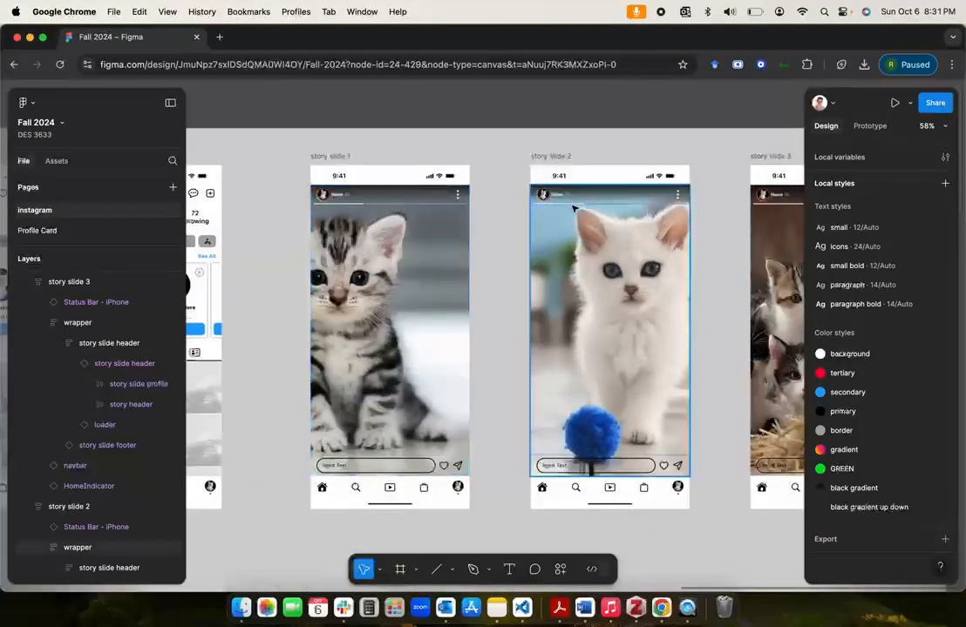
scroll(351, 209, "up", 3)
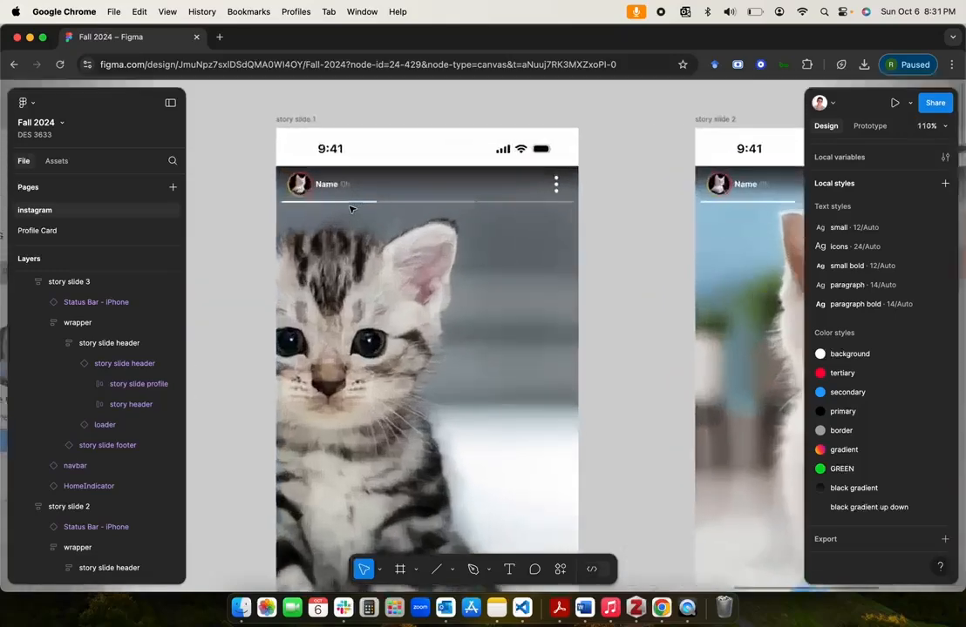
scroll(678, 238, "right", 3)
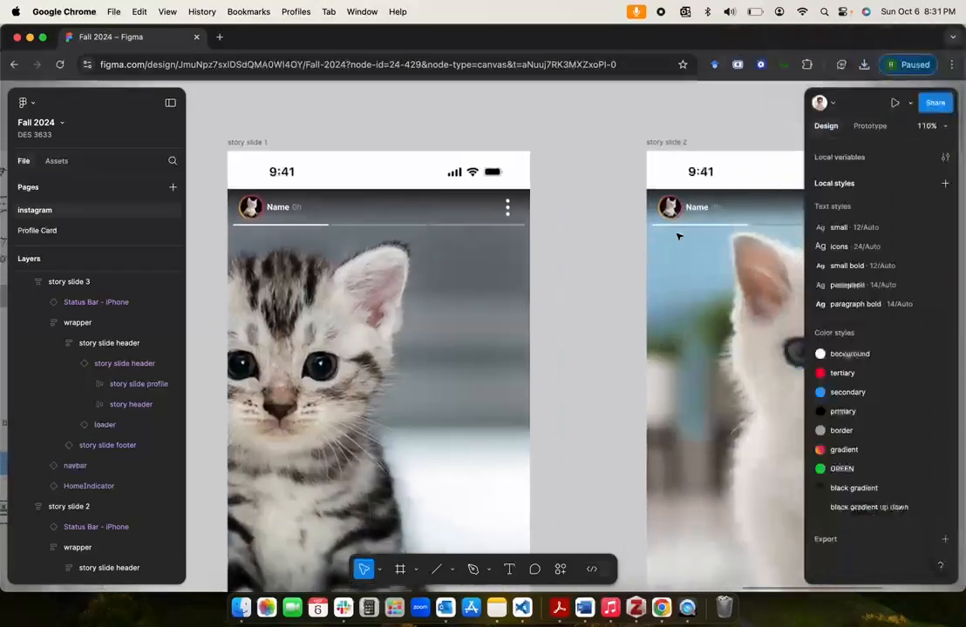
scroll(679, 238, "down", 2)
left_click(609, 278)
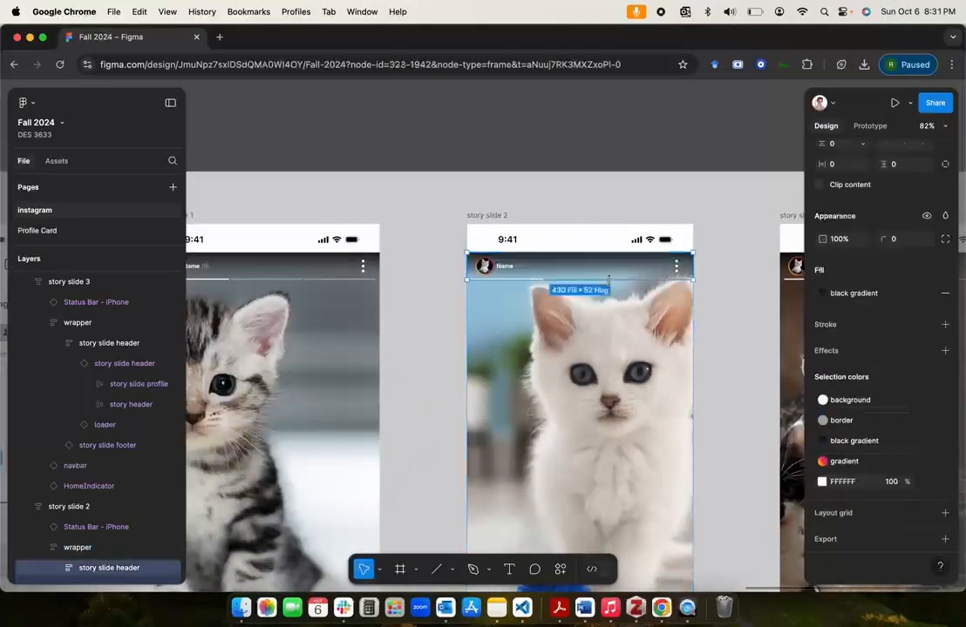
scroll(80, 532, "down", 3)
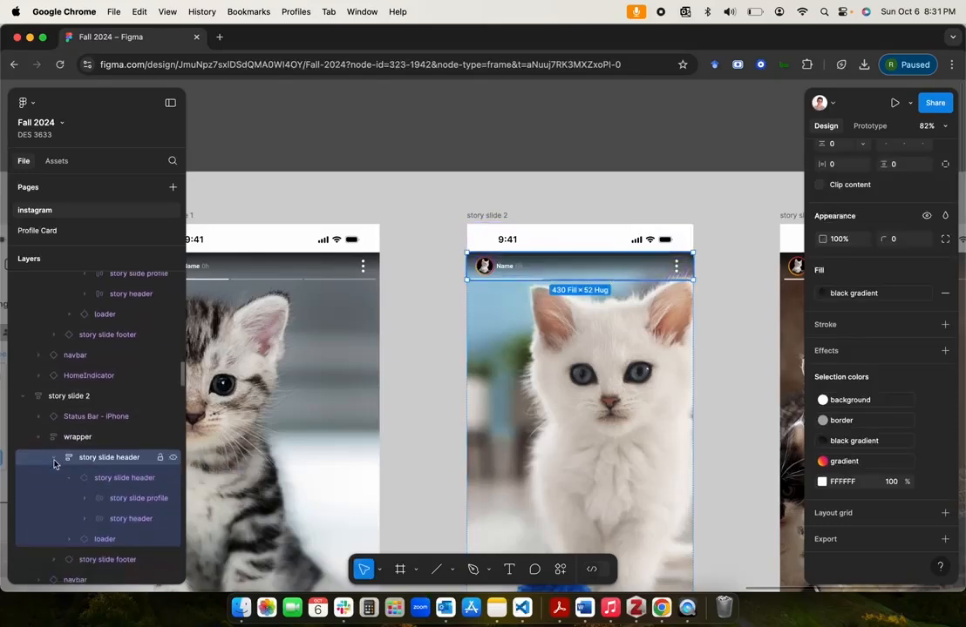
left_click(122, 518)
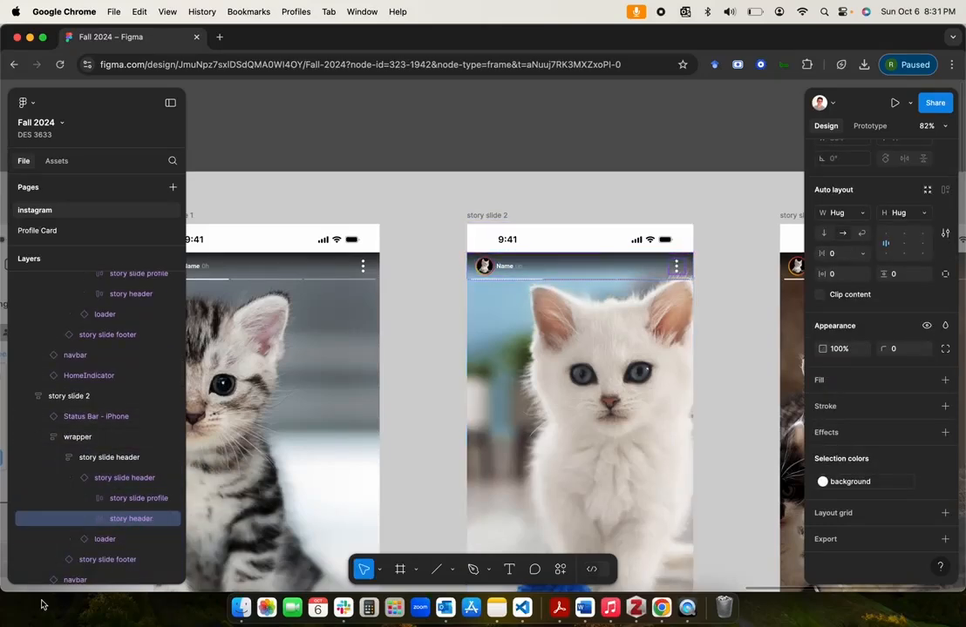
left_click(124, 503)
scroll(125, 501, "down", 3)
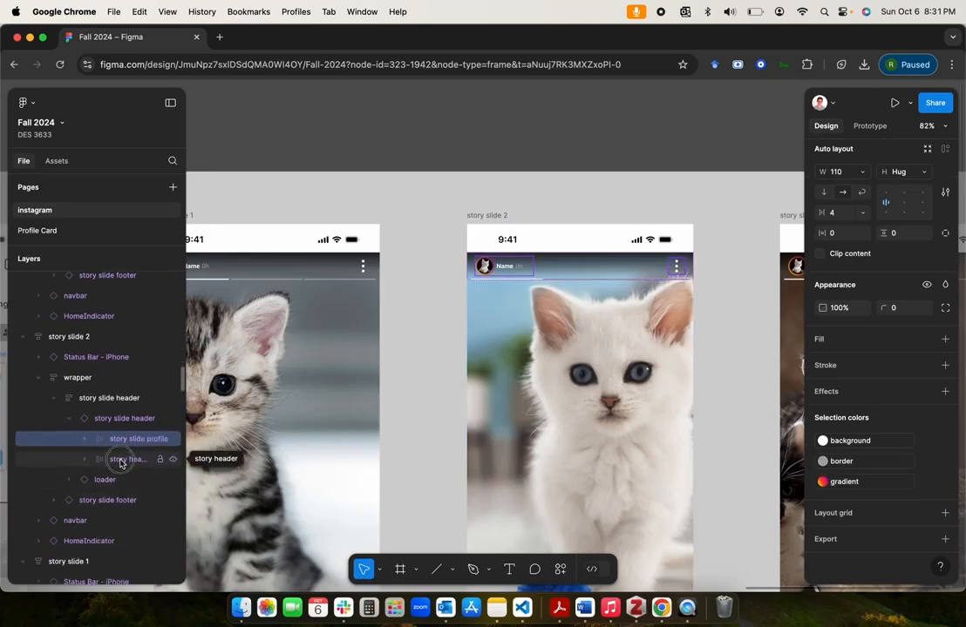
left_click(104, 481)
left_click(69, 418)
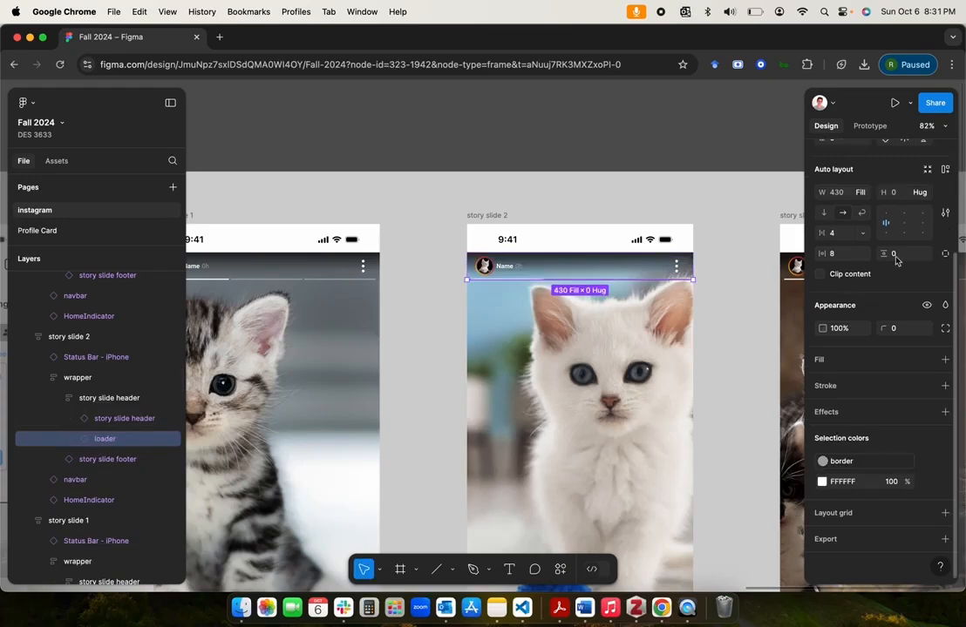
scroll(891, 398, "up", 3)
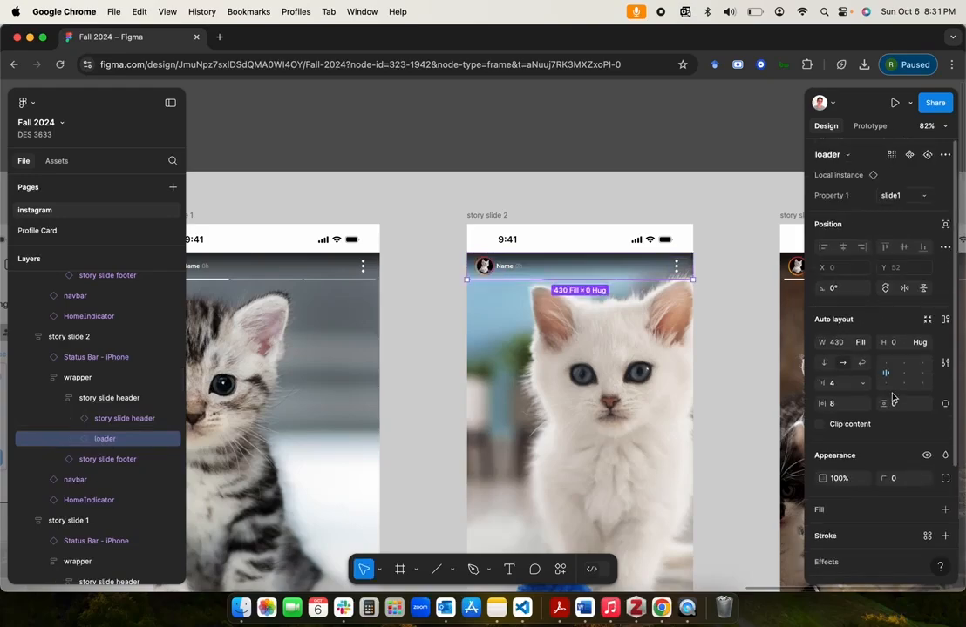
left_click(915, 197)
left_click(900, 212)
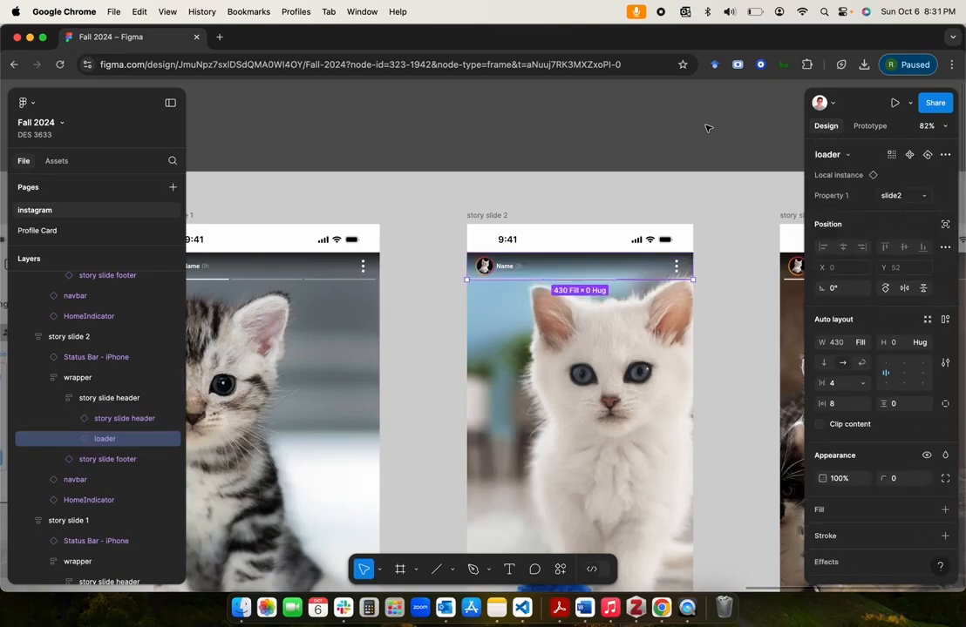
left_click(707, 127)
Step: Switch the loader instance in story slide 3's header to the slide3 variant
scroll(707, 127, "right", 4)
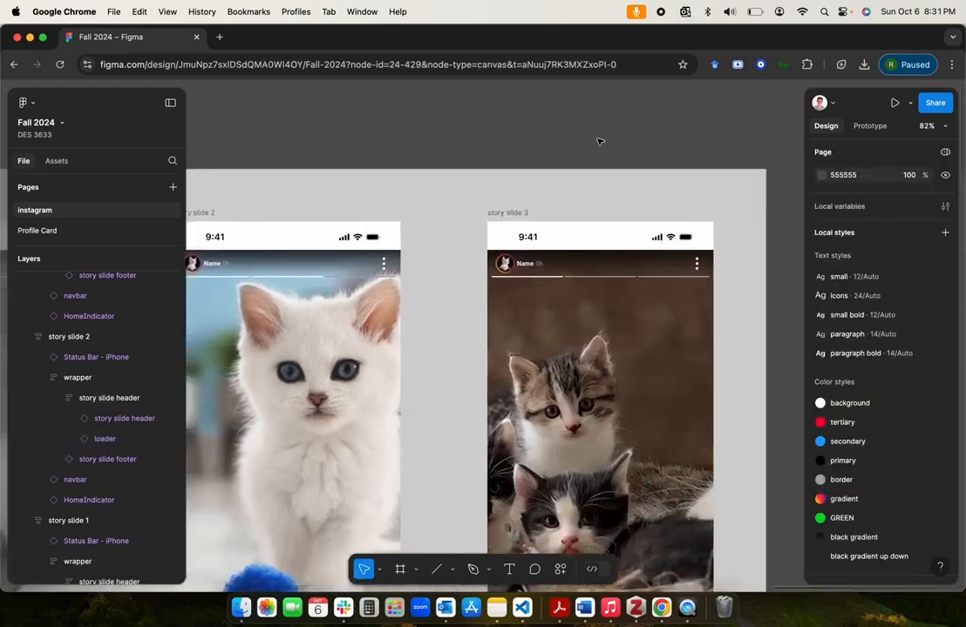
left_click(545, 273)
left_click(157, 384)
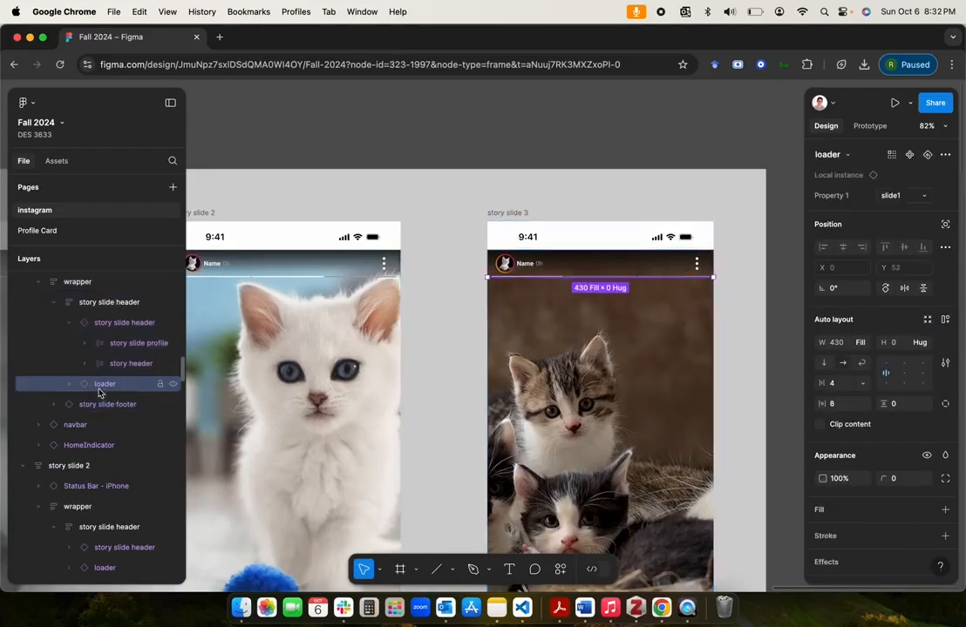
left_click(912, 193)
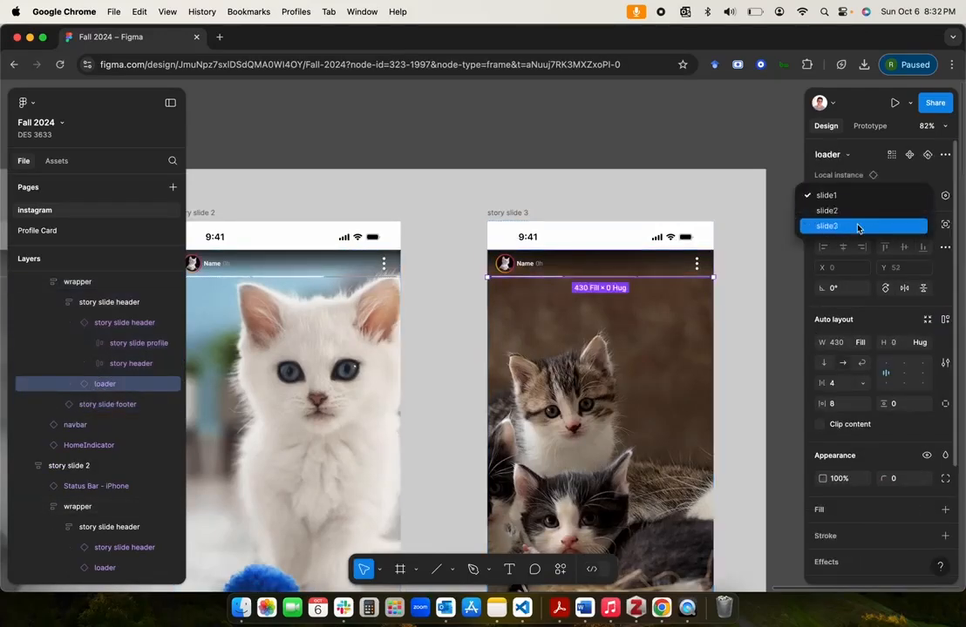
left_click(857, 226)
left_click(705, 138)
Step: Review the three story slides alongside the profile pages and the Home Screen's stories row in the Pages section
scroll(608, 384, "down", 5)
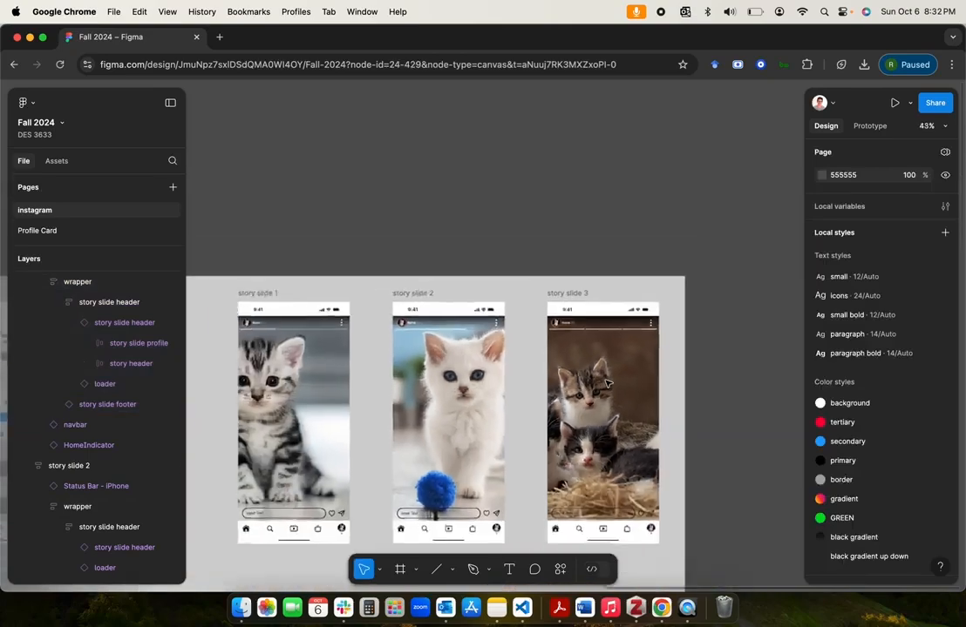
scroll(607, 384, "up", 5)
scroll(607, 381, "down", 1)
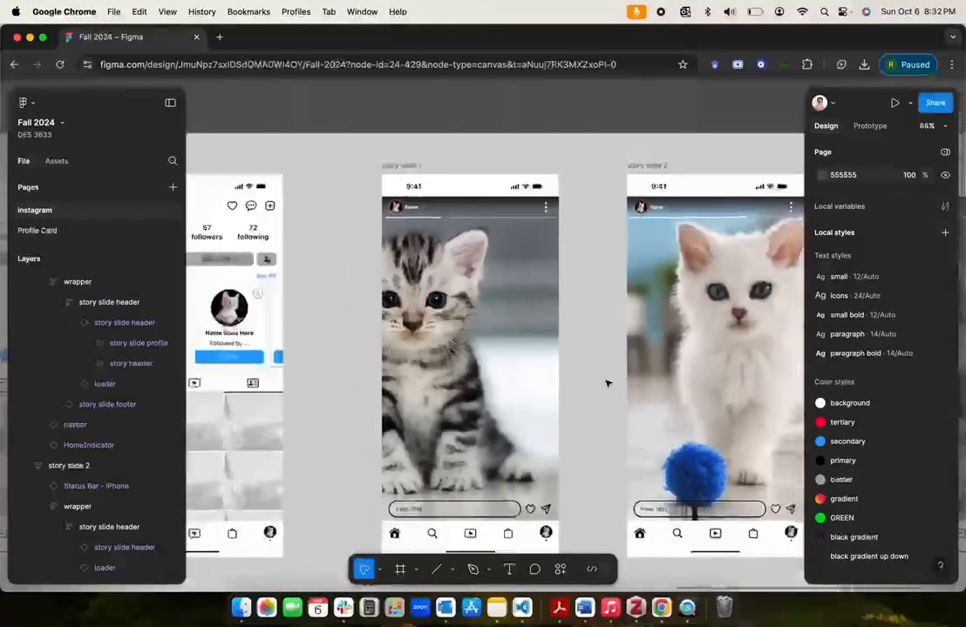
left_click(604, 330)
scroll(601, 330, "down", 2)
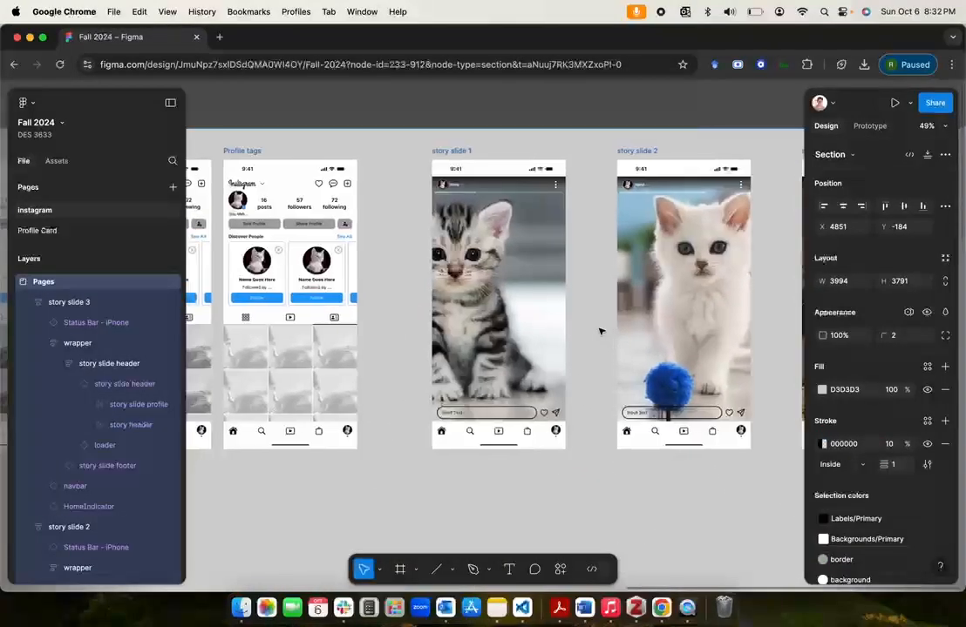
scroll(601, 330, "left", 2)
scroll(623, 407, "down", 3)
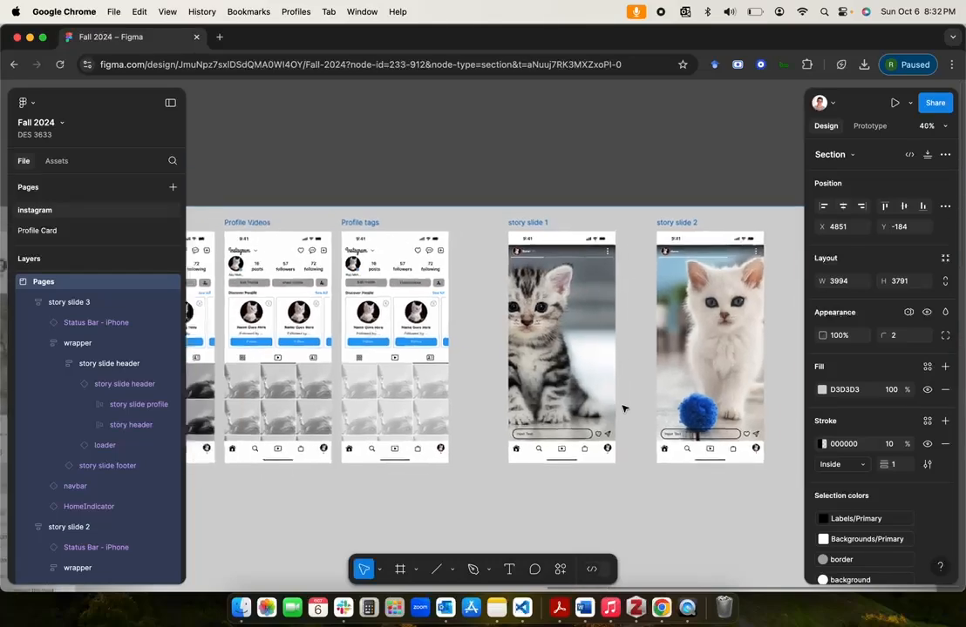
left_click(498, 196)
scroll(497, 196, "left", 3)
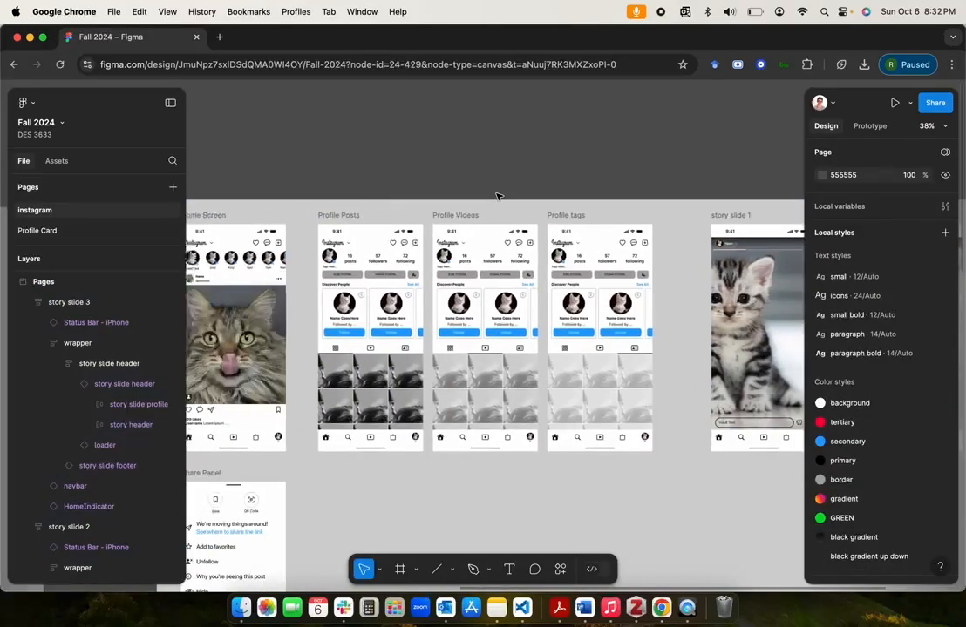
scroll(498, 196, "left", 4)
scroll(498, 196, "down", 1)
scroll(559, 234, "right", 8)
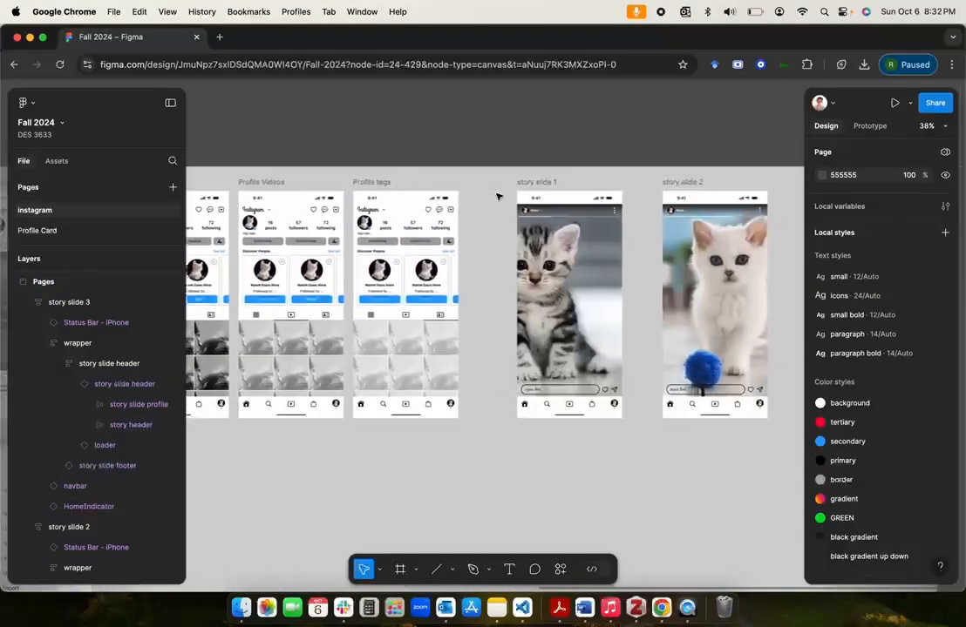
scroll(493, 183, "down", 2)
scroll(493, 183, "right", 2)
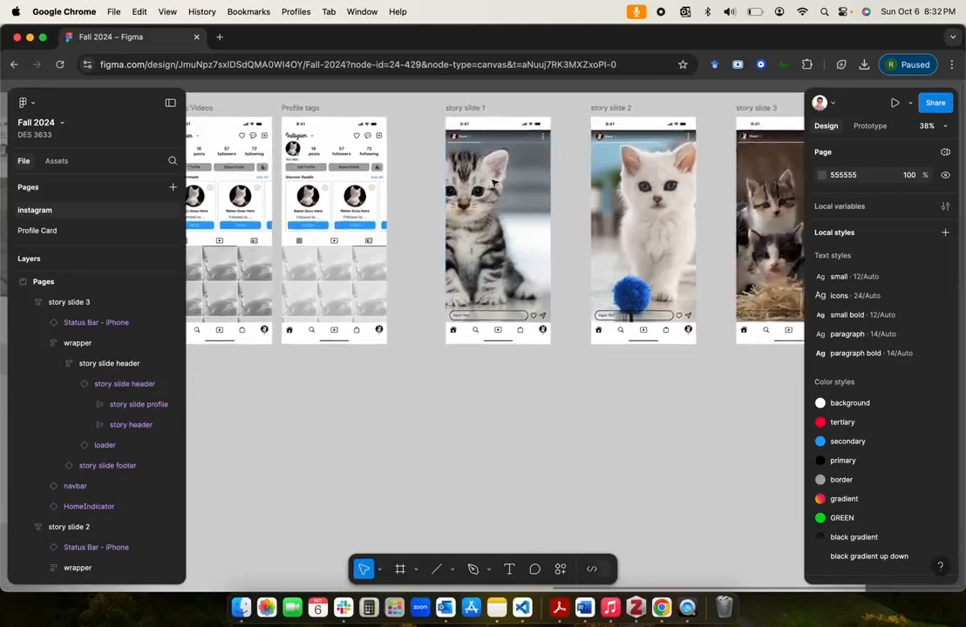
scroll(493, 183, "left", 3)
scroll(493, 183, "up", 6)
scroll(494, 183, "left", 5)
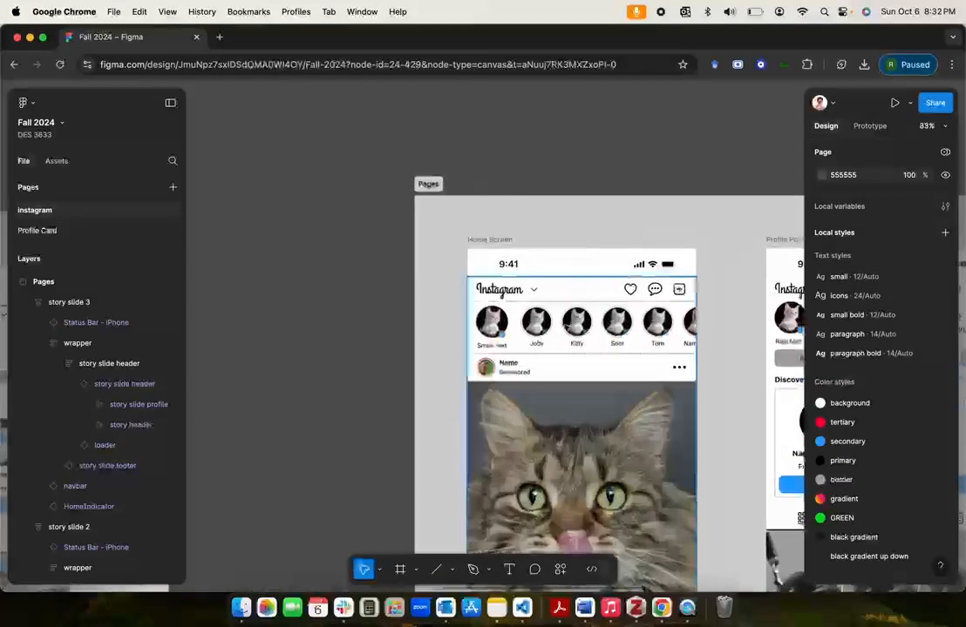
scroll(533, 265, "down", 4)
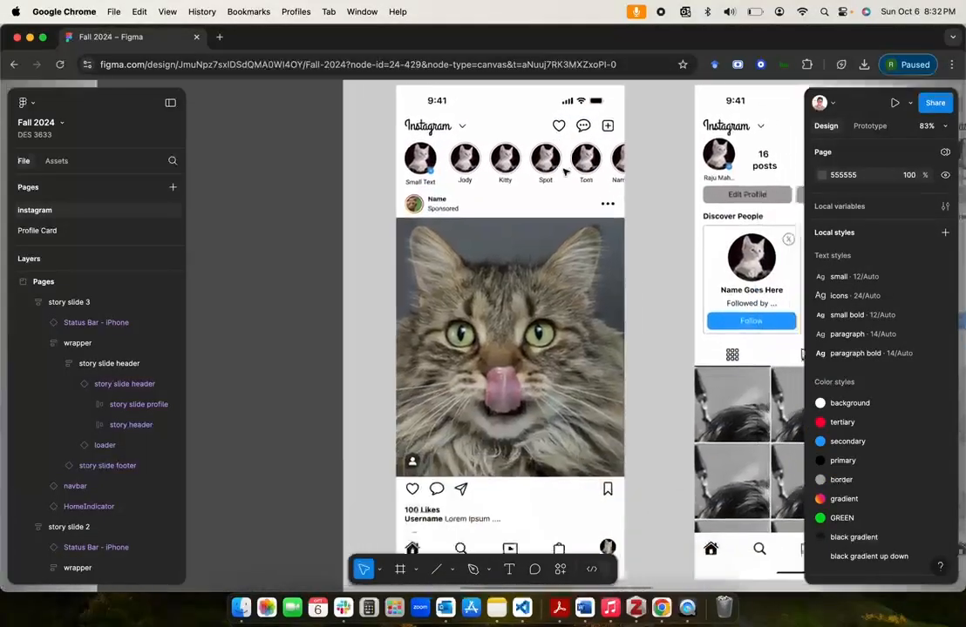
scroll(529, 195, "up", 2)
Step: Inspect the first story profile after the add-story item in the Home Screen's stories row
double_click(509, 219)
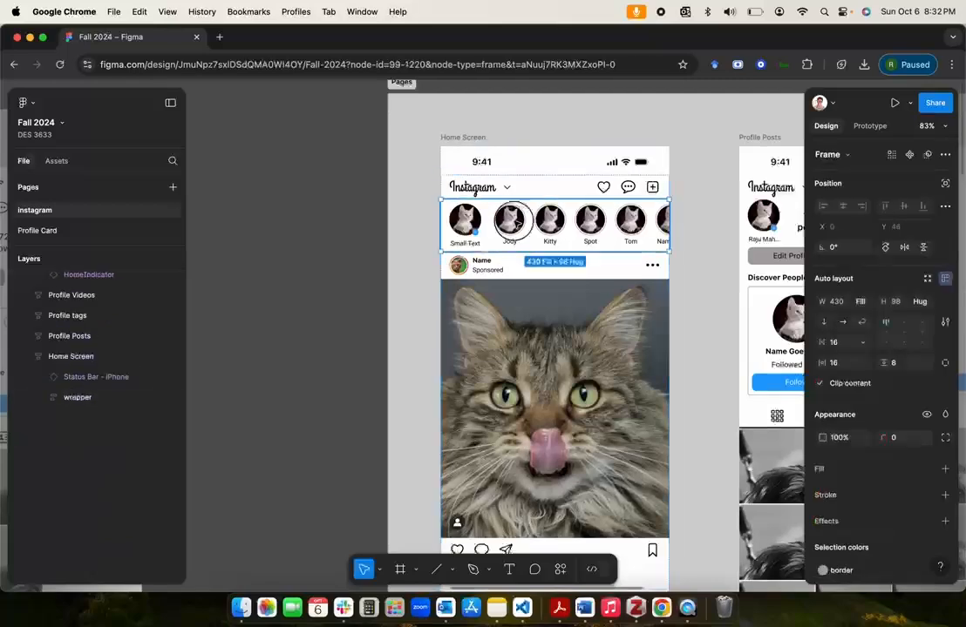
left_click(348, 227)
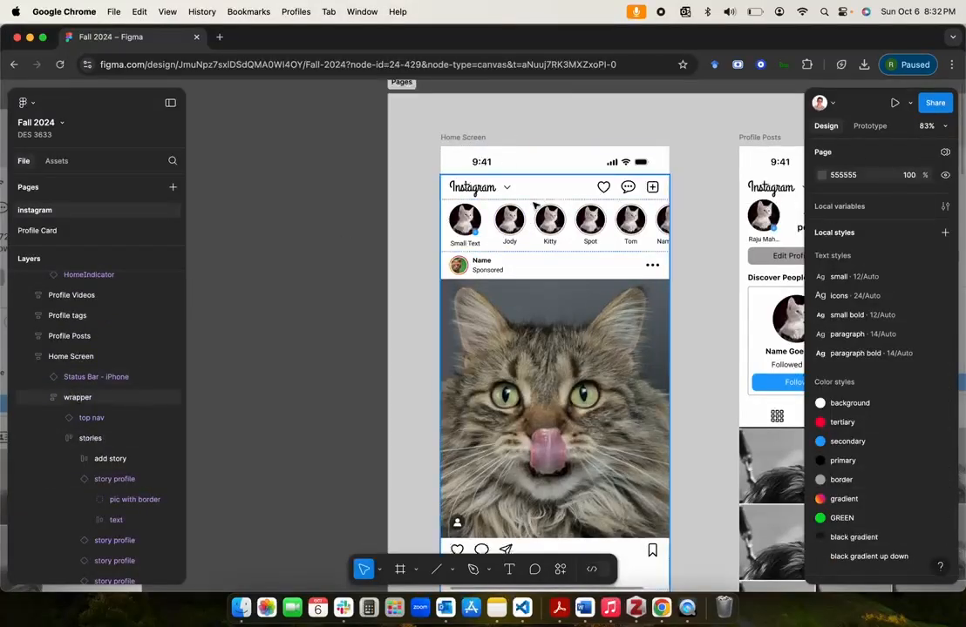
left_click(518, 225)
left_click(517, 224)
left_click(517, 225)
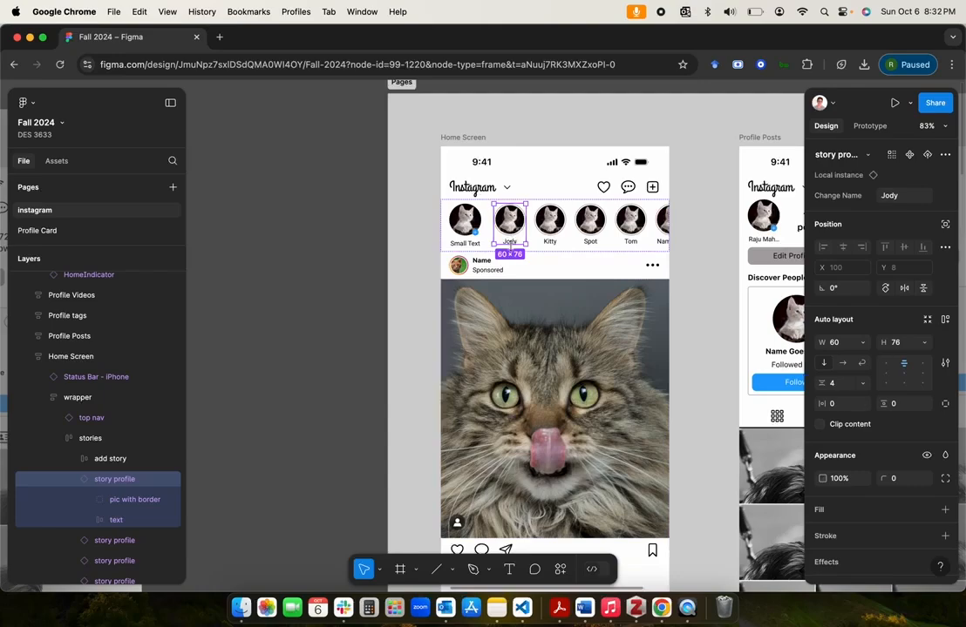
left_click(302, 299)
left_click(509, 222)
left_click(510, 223)
left_click(510, 222)
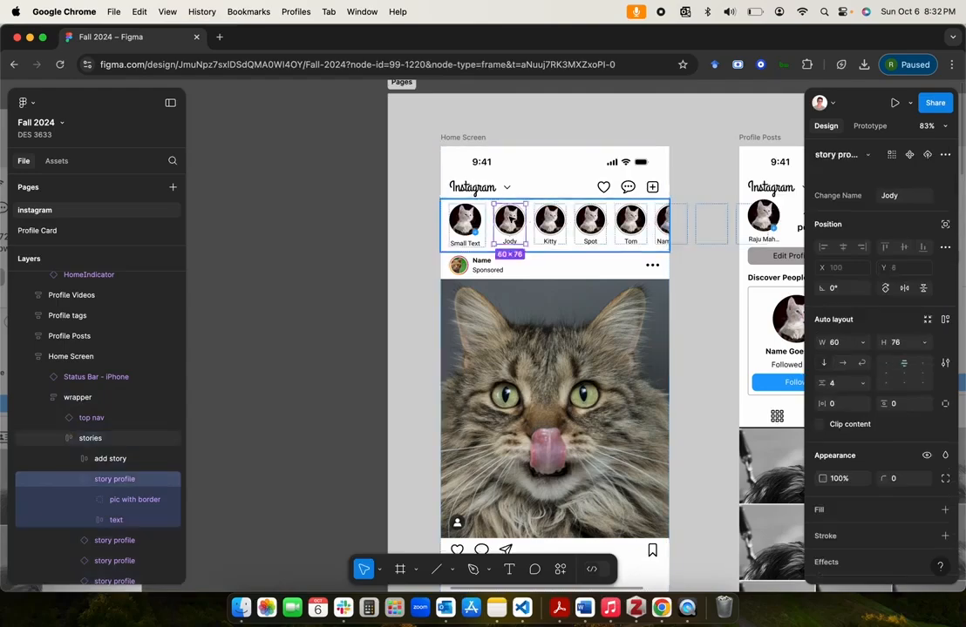
left_click(510, 222)
left_click(329, 300)
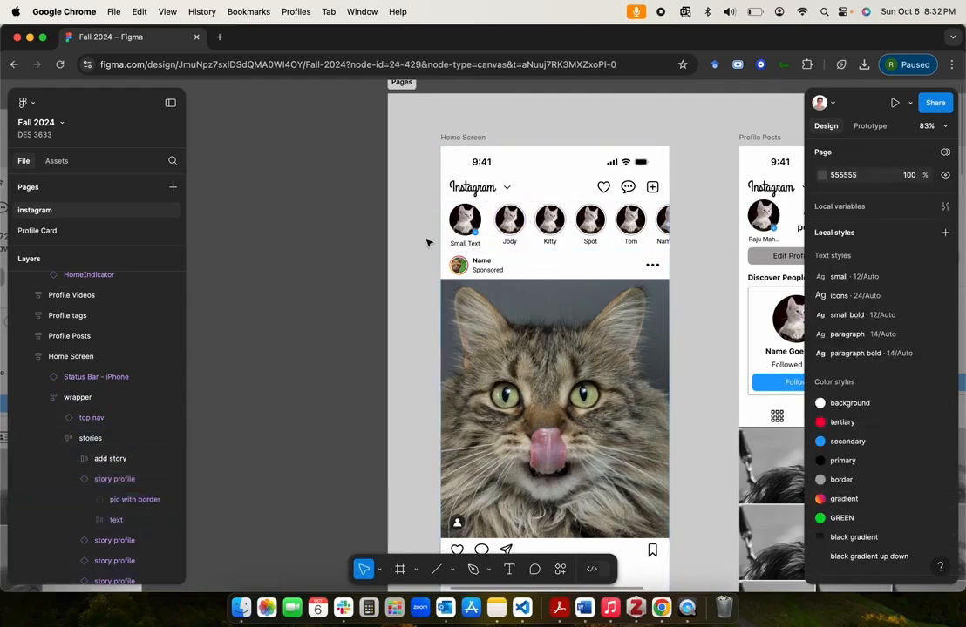
Step: Examine the Jody story profile instance in the Home Screen's stories row and the story slide pages beside the profile pages
double_click(516, 232)
double_click(515, 232)
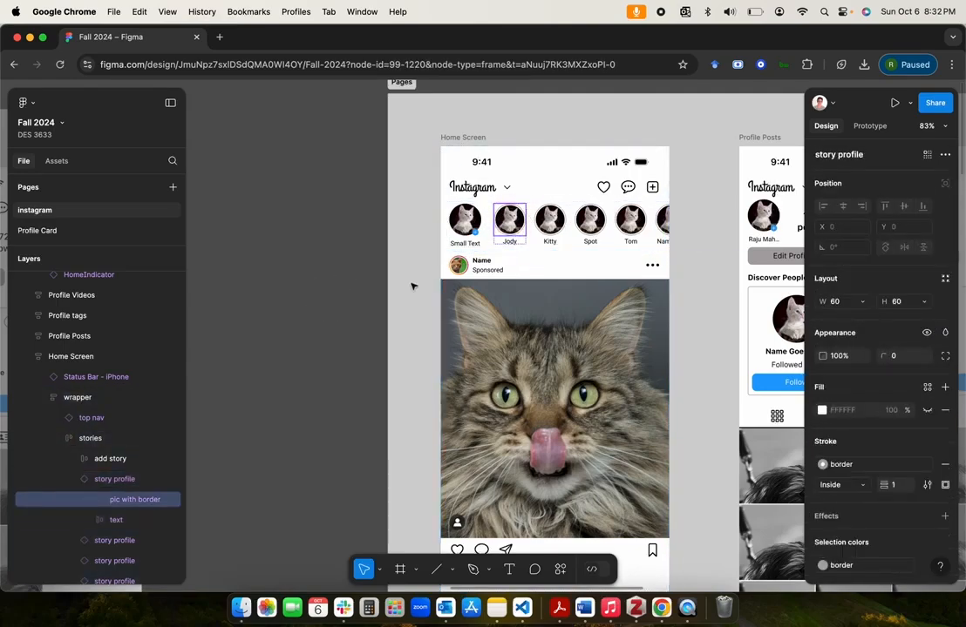
left_click(515, 242)
left_click(377, 278)
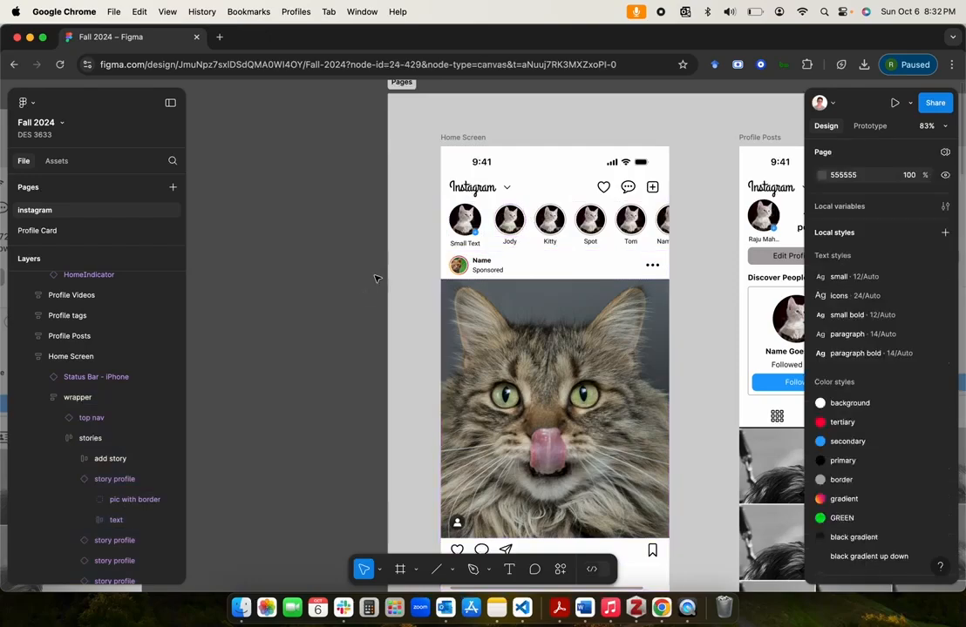
double_click(511, 226)
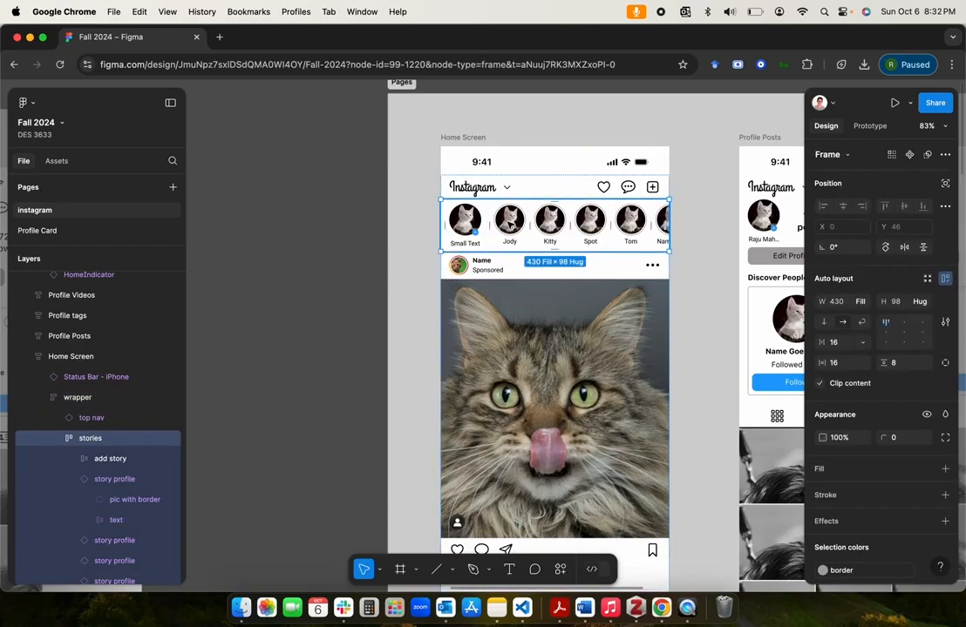
double_click(511, 225)
scroll(320, 296, "down", 5)
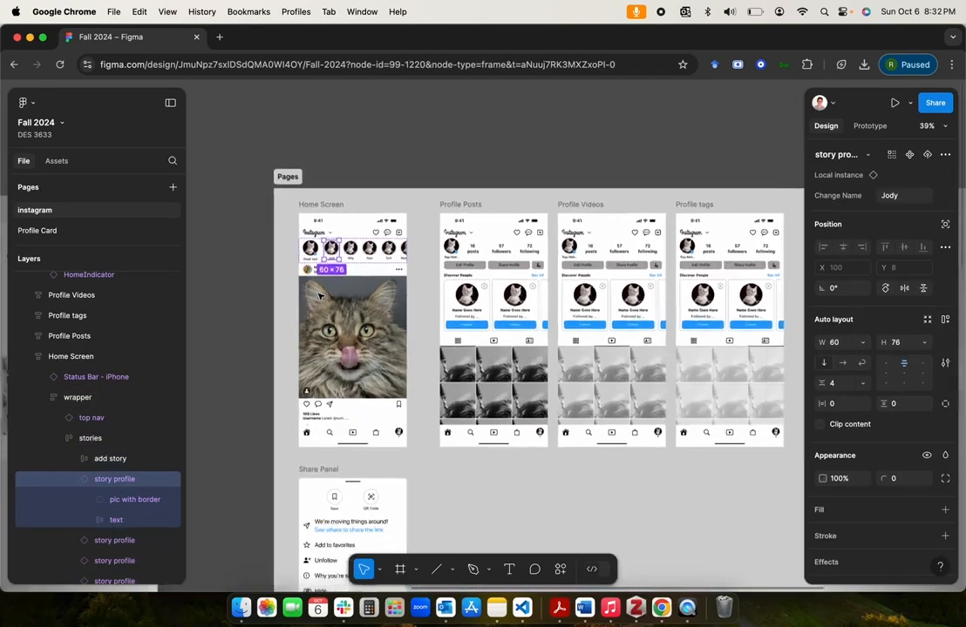
scroll(320, 297, "right", 10)
scroll(320, 296, "left", 5)
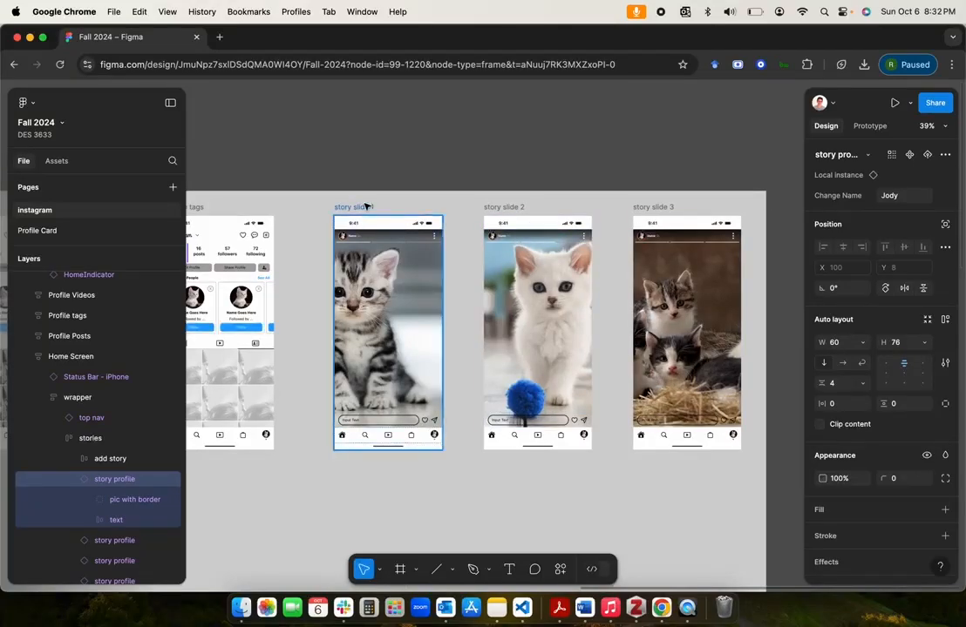
Step: Link the main story profile component in the molecules section to story slide 1, navigating on tap with an instant animation
left_click(485, 108)
scroll(484, 108, "down", 3)
scroll(484, 108, "right", 10)
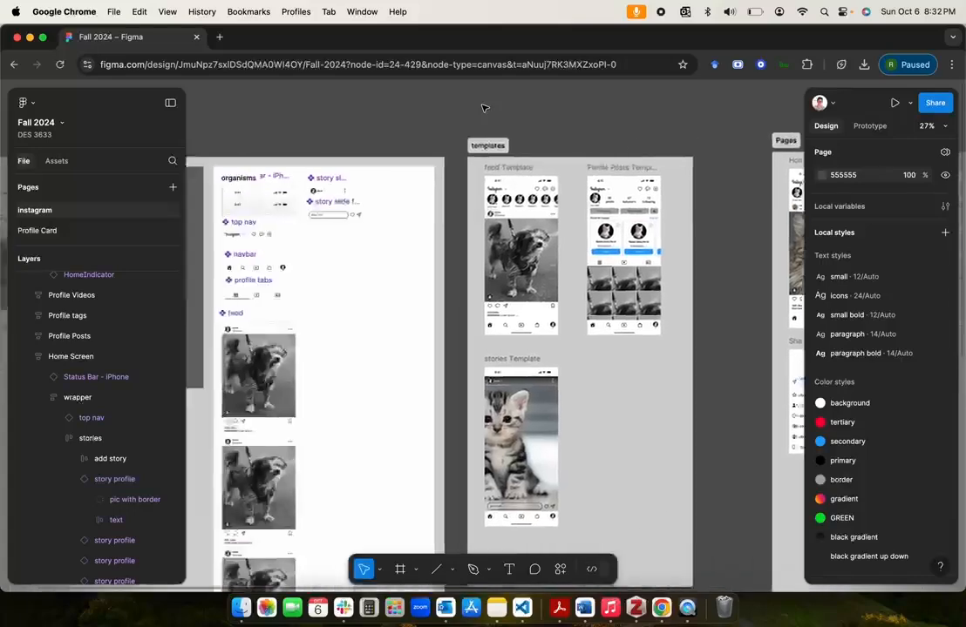
scroll(484, 108, "left", 10)
scroll(485, 108, "up", 3)
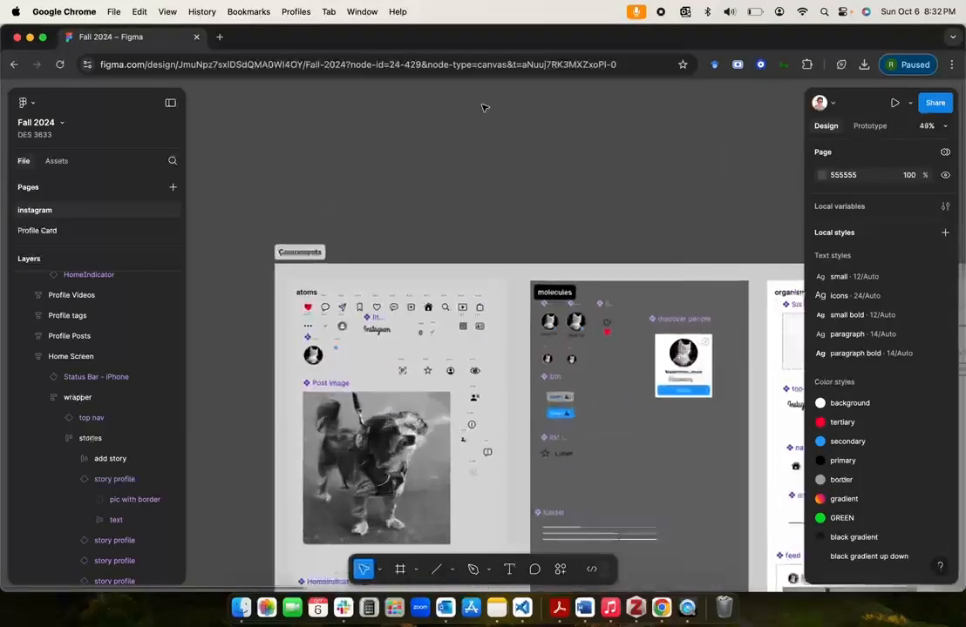
scroll(484, 108, "down", 1)
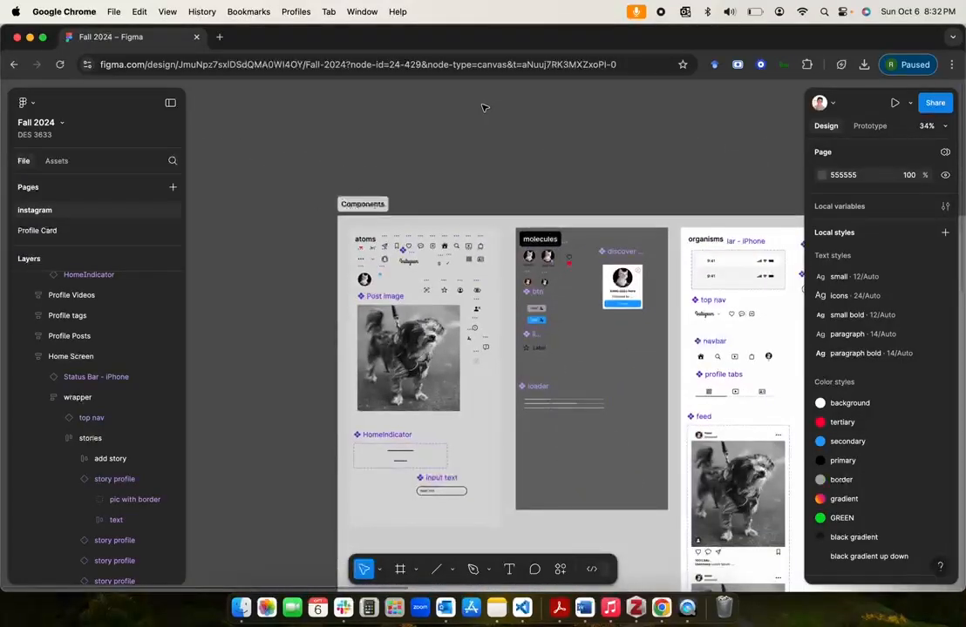
scroll(484, 108, "down", 2)
scroll(513, 237, "up", 5)
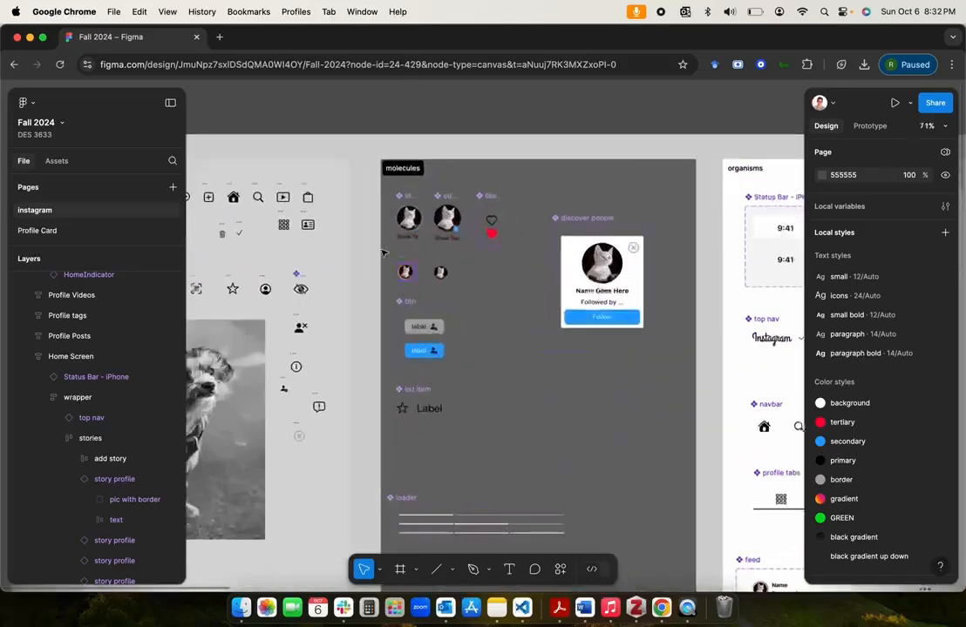
left_click(406, 201)
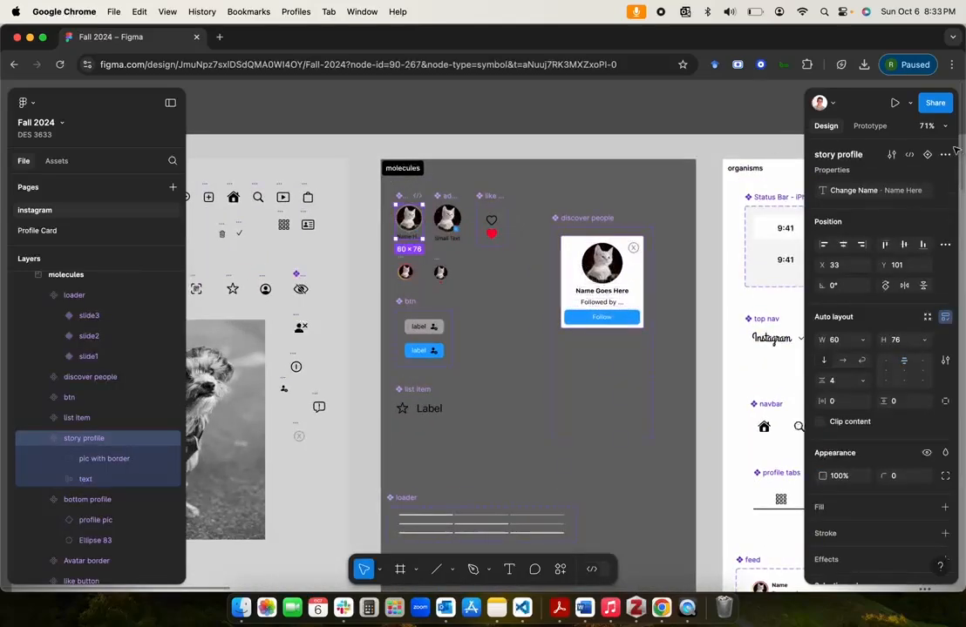
left_click(871, 128)
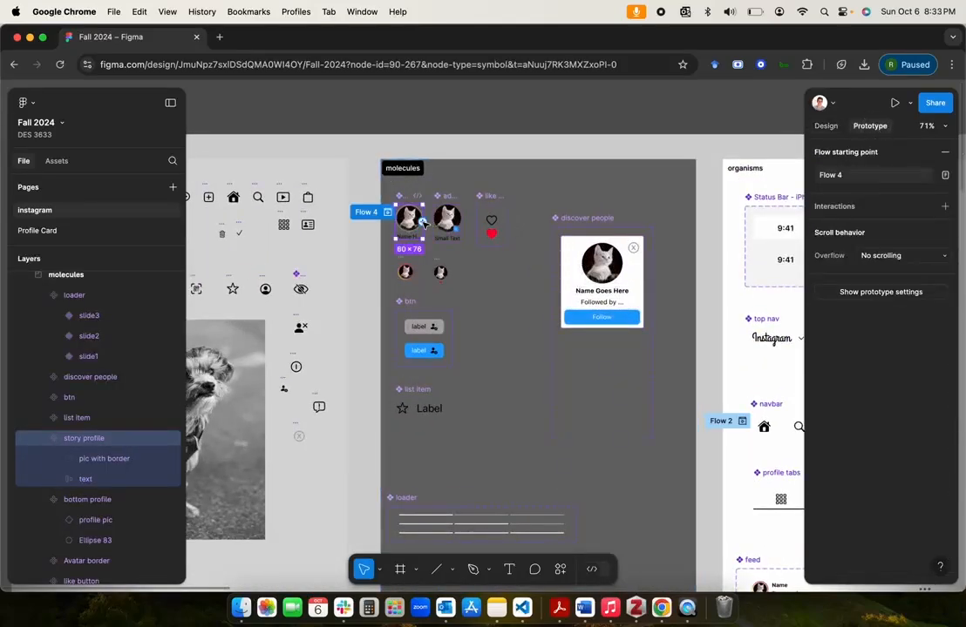
left_click_drag(422, 223, 622, 282)
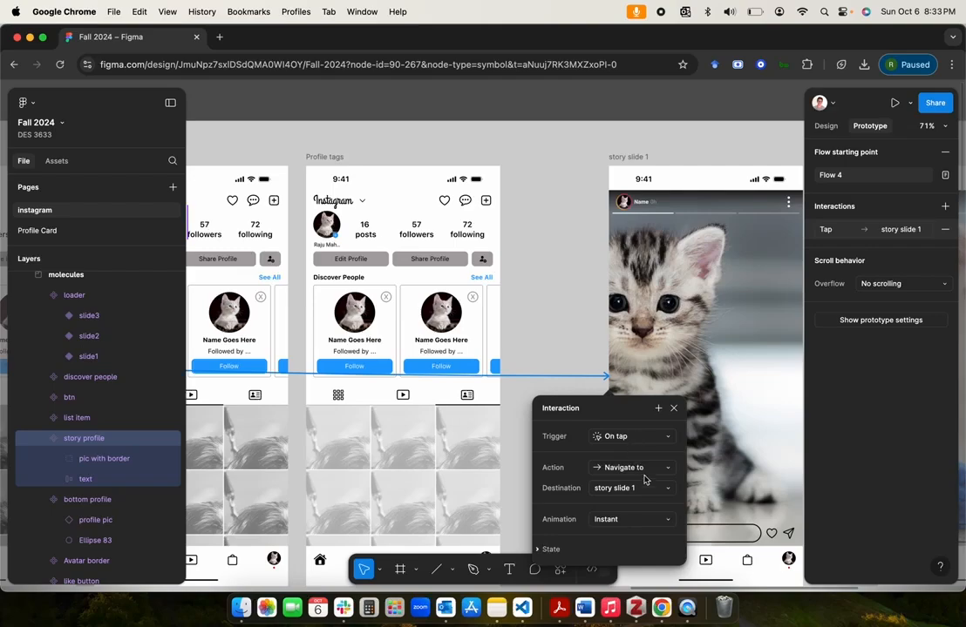
scroll(642, 511, "down", 5)
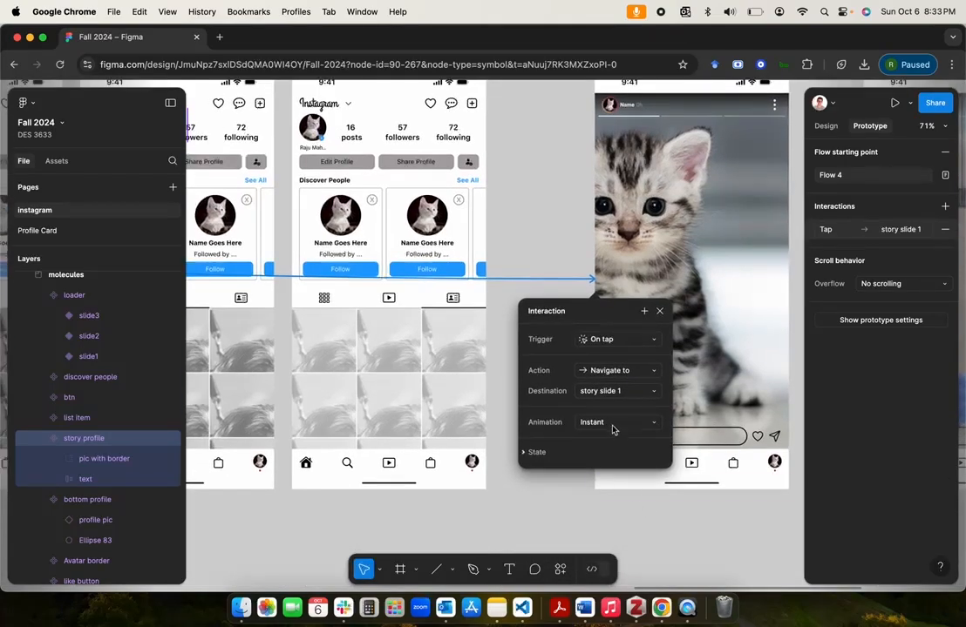
left_click(557, 504)
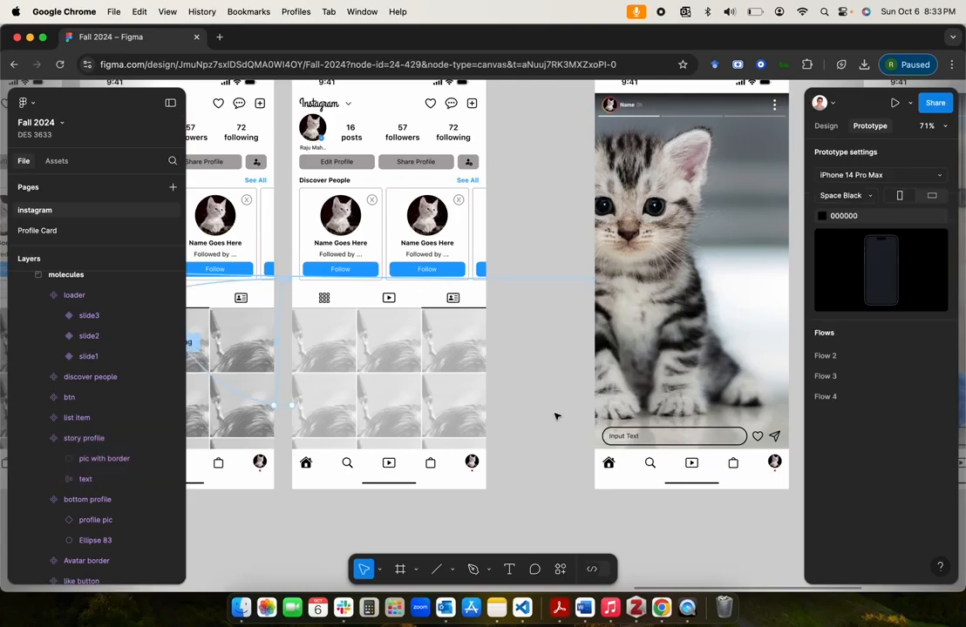
Step: Preview the Home Screen prototype flow and open Jody's story to test the link to the story slide
scroll(556, 417, "down", 5)
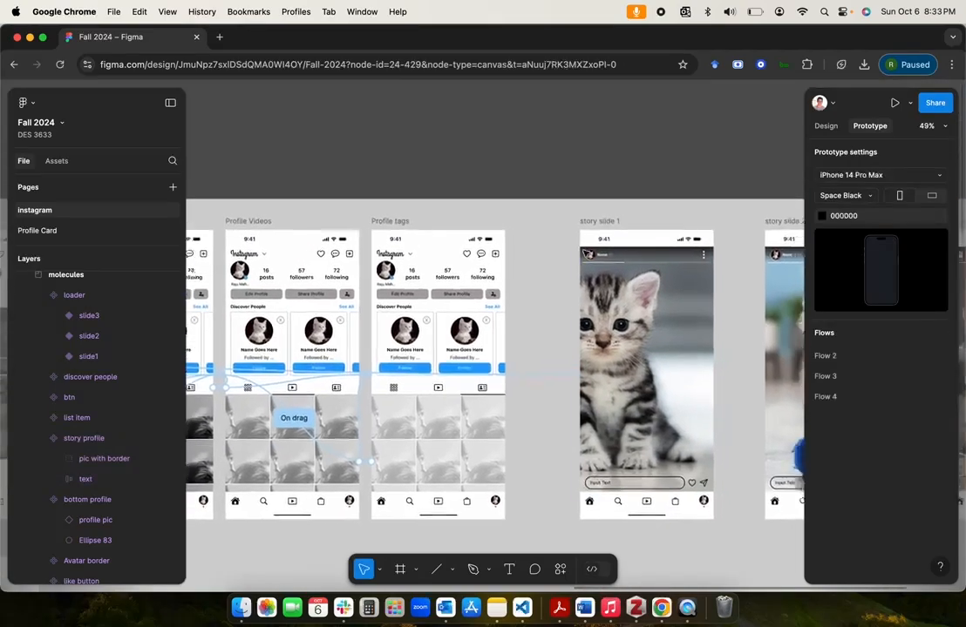
scroll(563, 255, "left", 10)
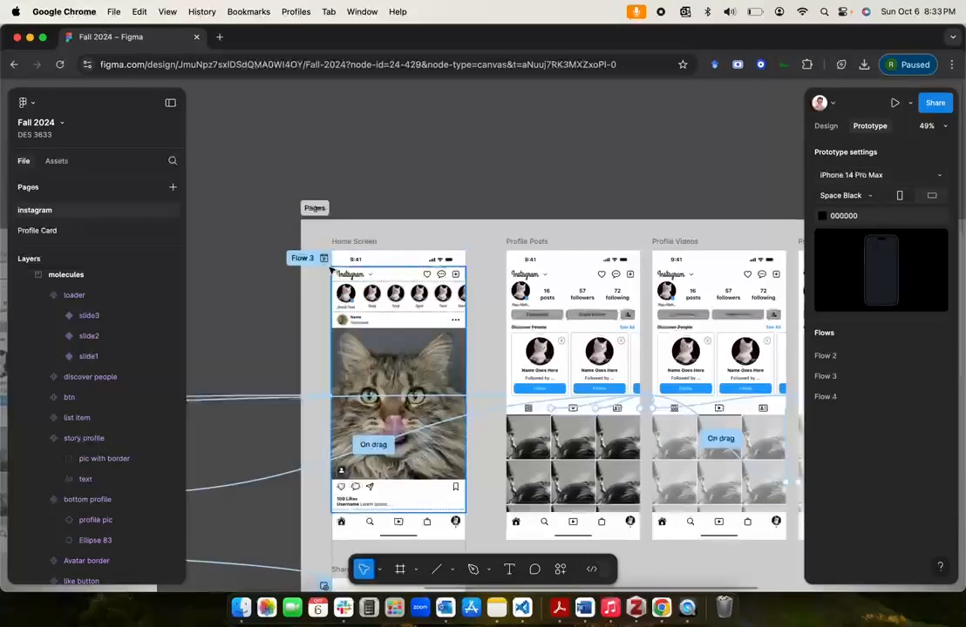
left_click(323, 258)
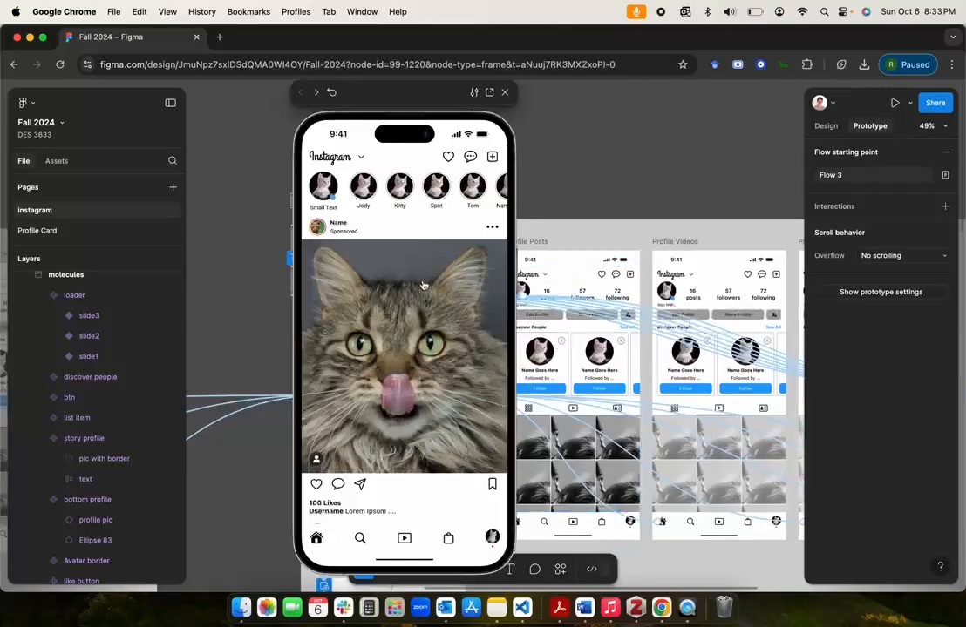
scroll(423, 150, "down", 3)
scroll(384, 209, "up", 3)
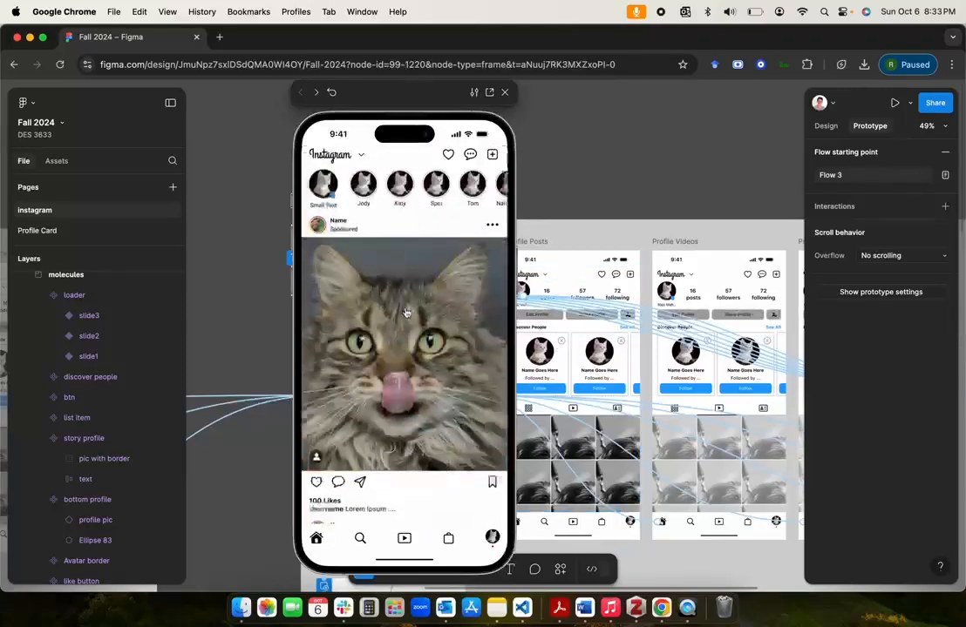
left_click(364, 181)
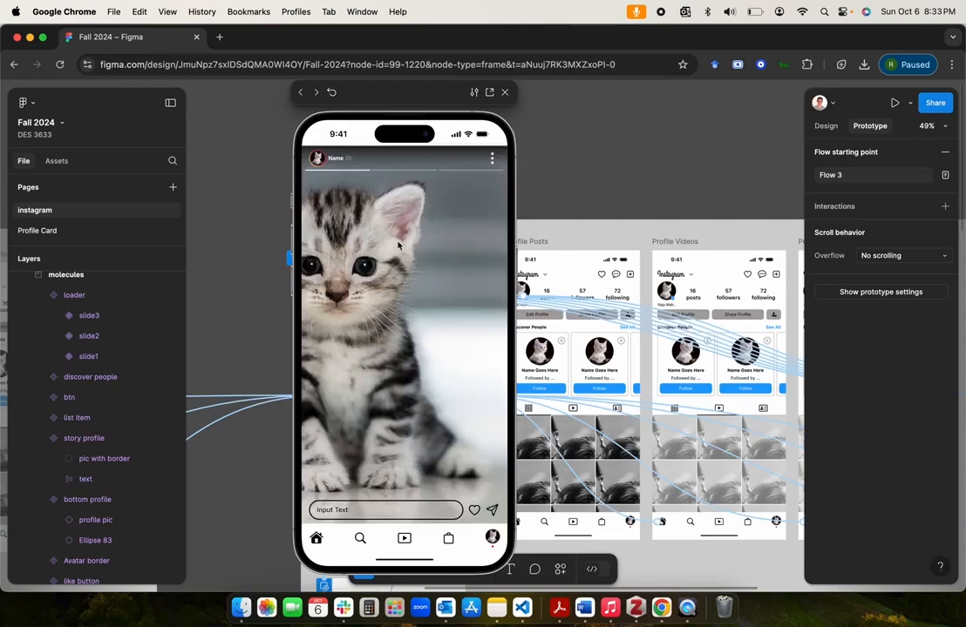
left_click(507, 93)
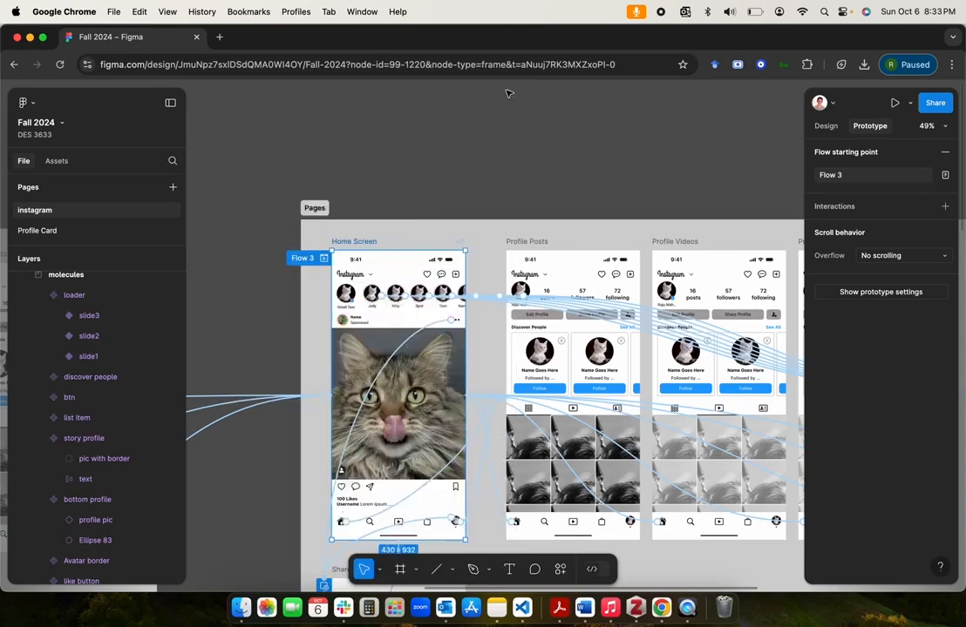
Step: Add a prototype connection from story slide 1 to story slide 2
left_click(605, 151)
scroll(606, 150, "right", 10)
scroll(603, 151, "down", 3)
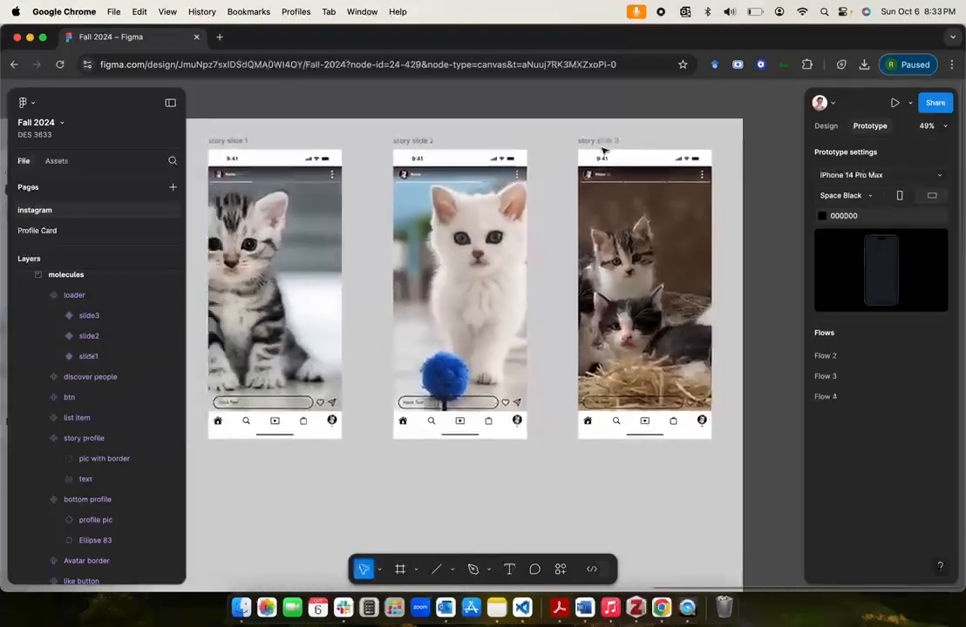
scroll(603, 151, "left", 5)
left_click(359, 171)
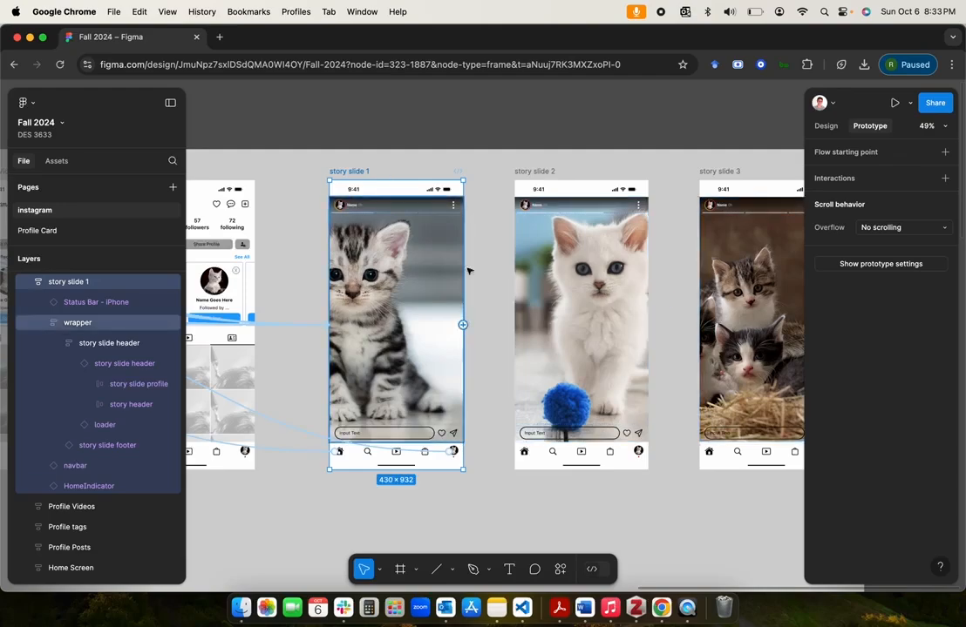
scroll(515, 133, "up", 1)
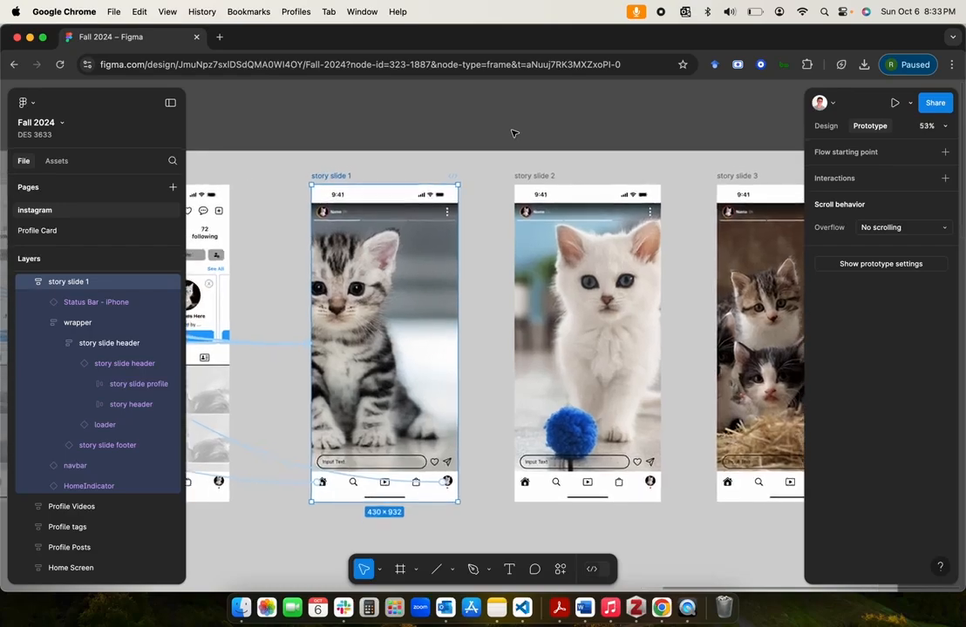
scroll(514, 134, "right", 2)
scroll(515, 134, "down", 1)
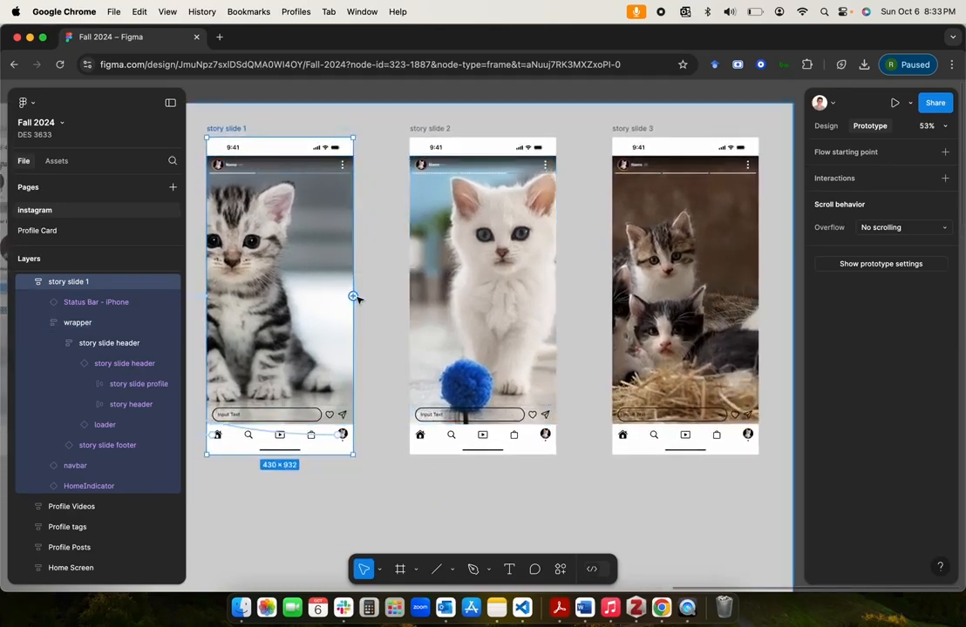
left_click_drag(353, 297, 414, 295)
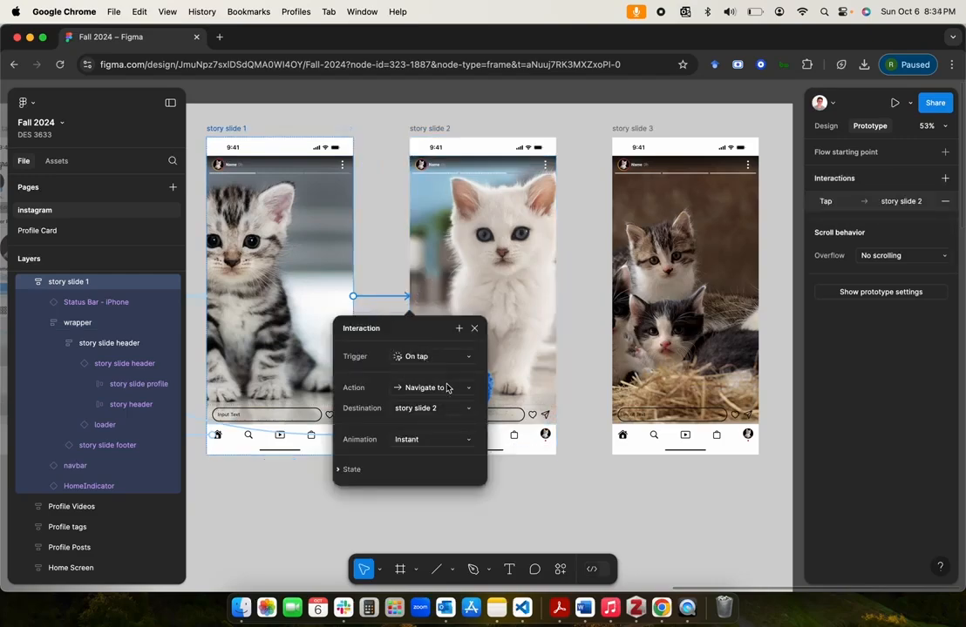
Step: Set the trigger from story slide 1 to story slide 2 to After delay with a delay of 5000 ms
left_click(434, 359)
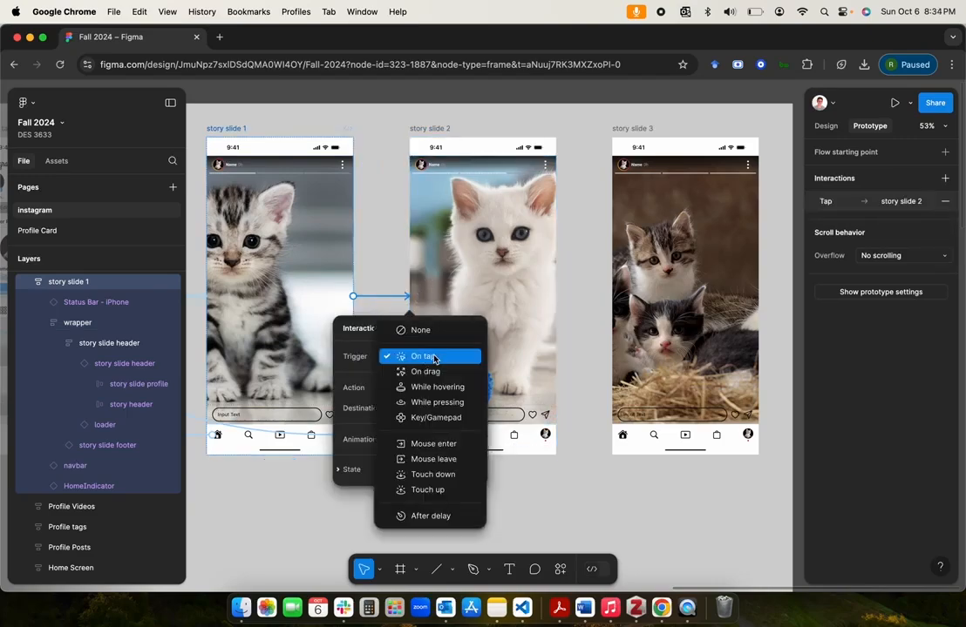
left_click(433, 514)
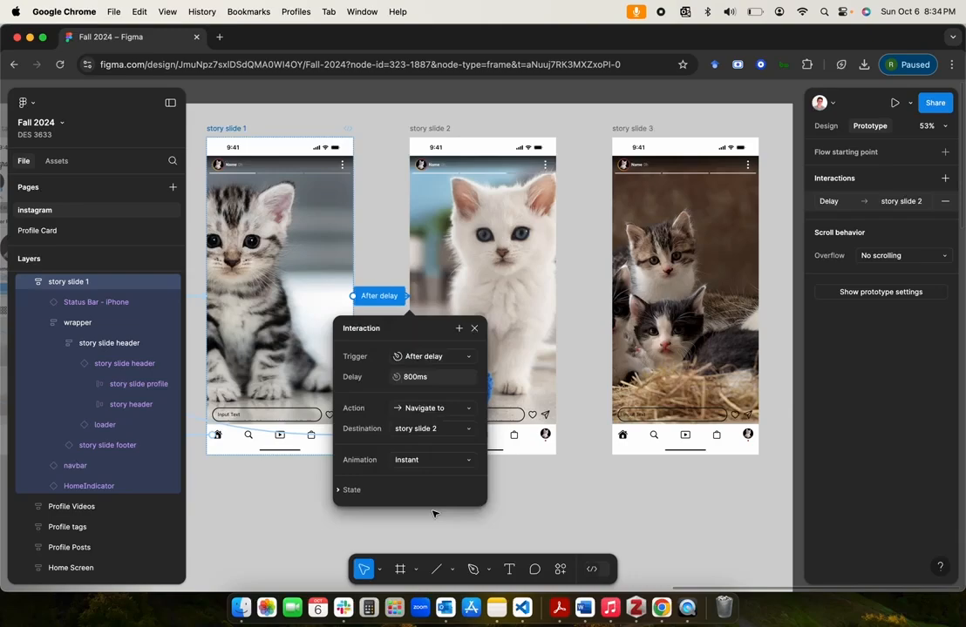
left_click(409, 380)
left_click(566, 301)
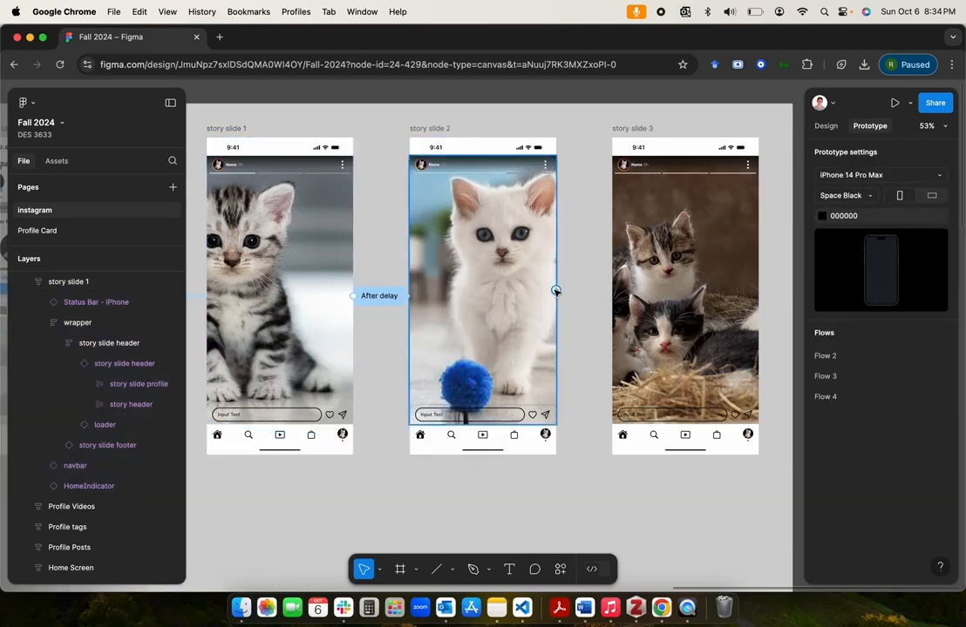
Step: Connect story slide 2's wrapper to story slide 3 with an After delay trigger of 5000 ms and instant navigation
left_click_drag(556, 290, 621, 296)
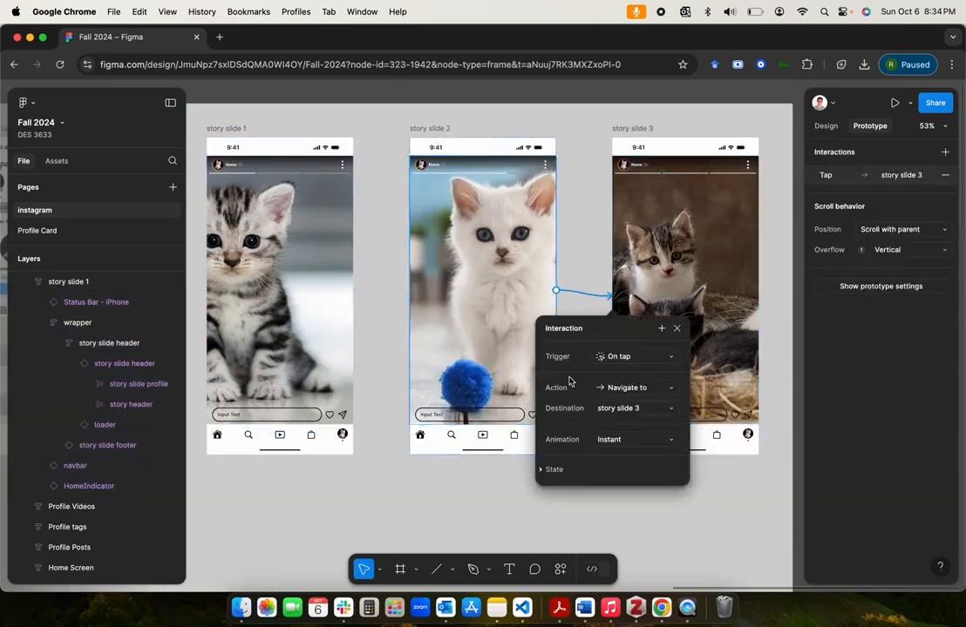
left_click(631, 359)
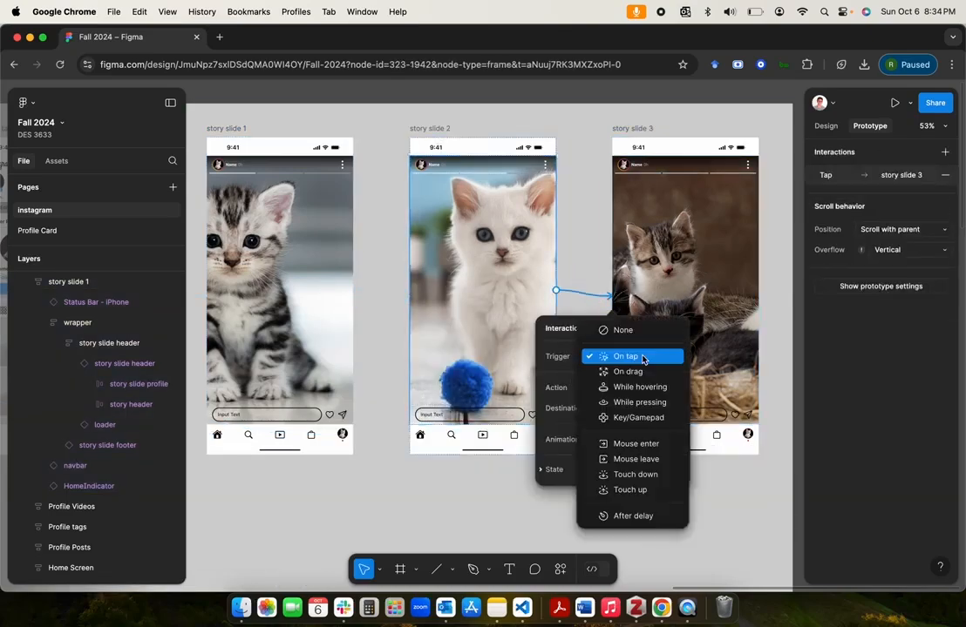
left_click(638, 517)
left_click(624, 380)
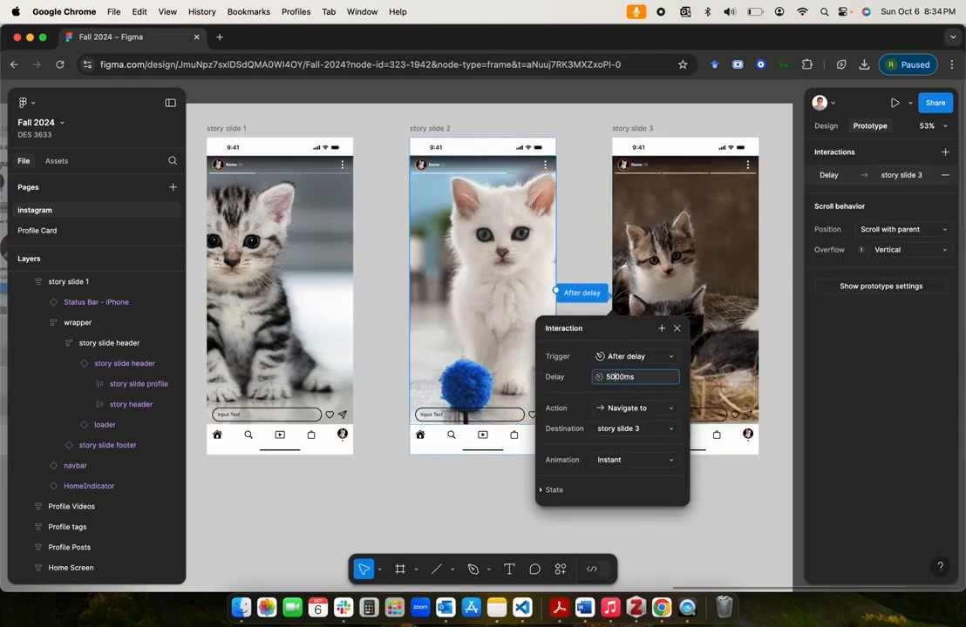
key("Return")
key("Escape")
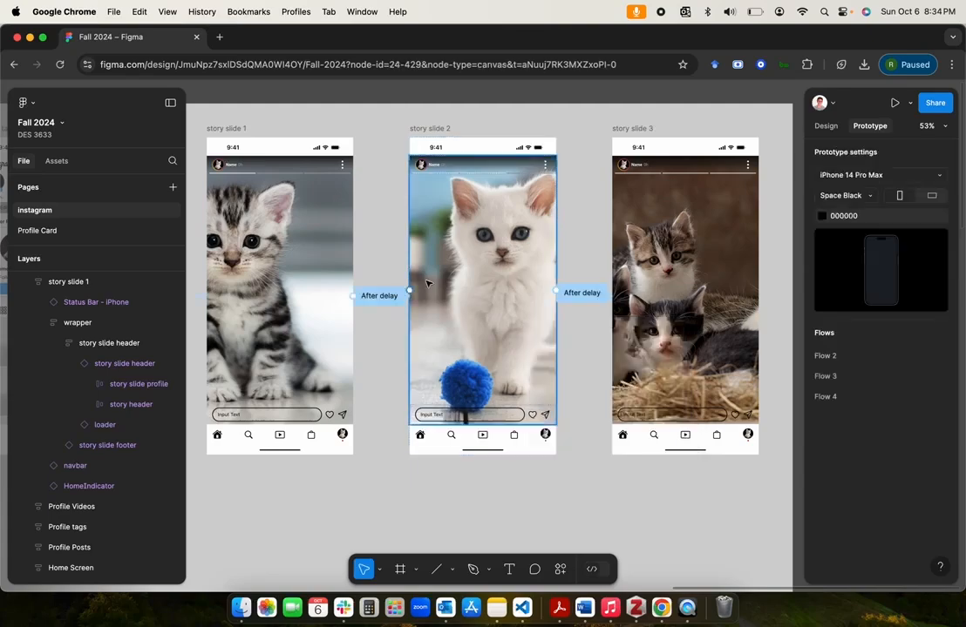
Step: Check the delay setting of the connection between story slide 1 and story slide 2
left_click(384, 296)
left_click(394, 379)
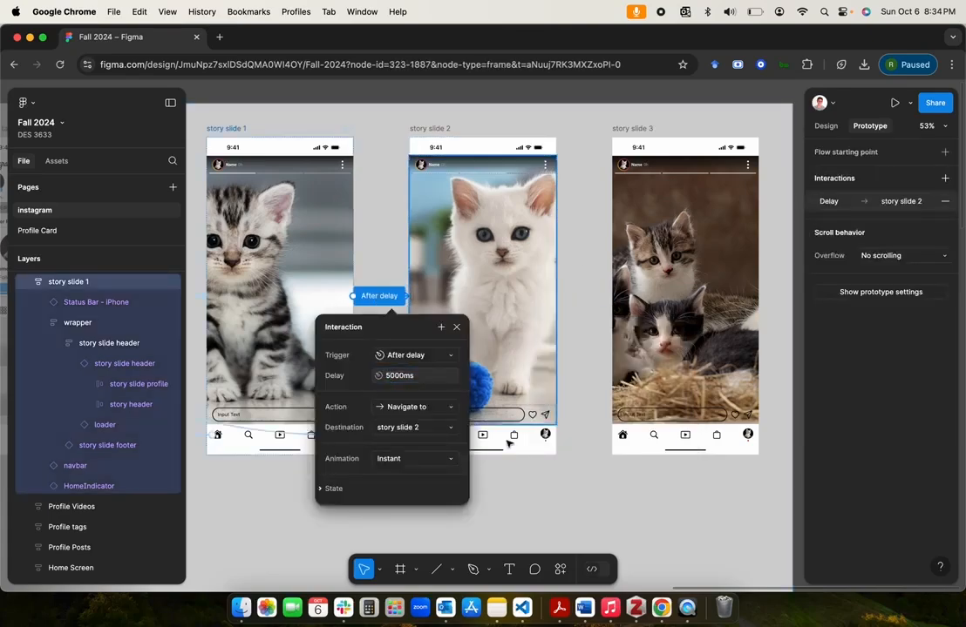
left_click(522, 477)
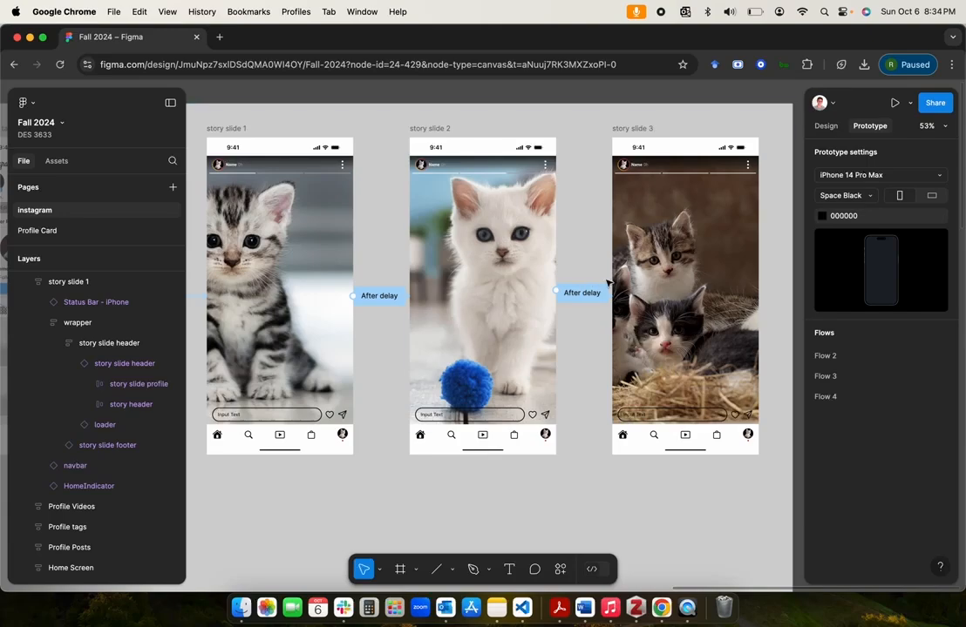
scroll(608, 281, "down", 3)
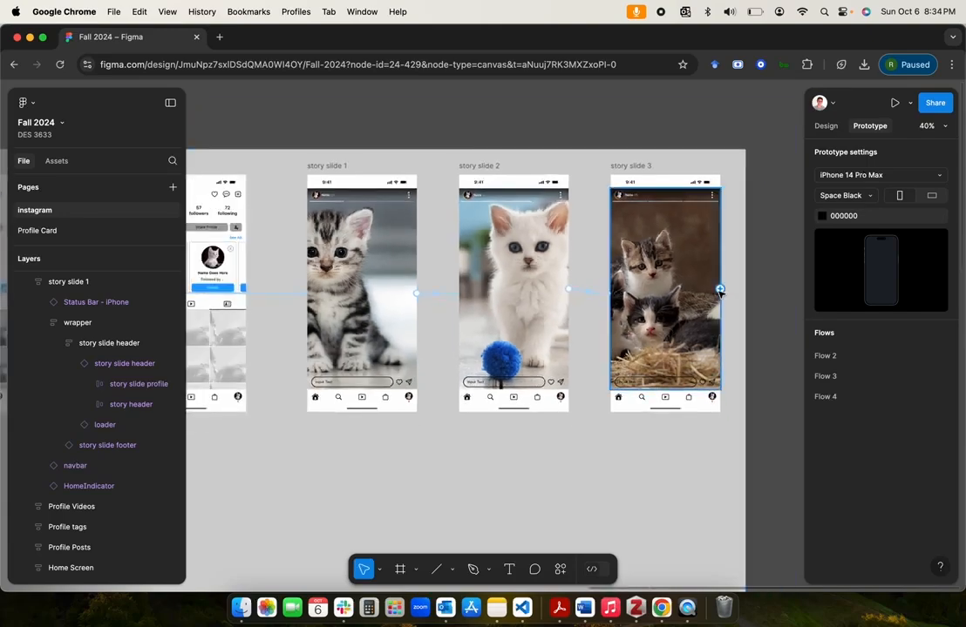
Step: Connect story slide 3's wrapper back to story slide 1 with an After delay trigger and instant navigation
left_click_drag(720, 290, 316, 402)
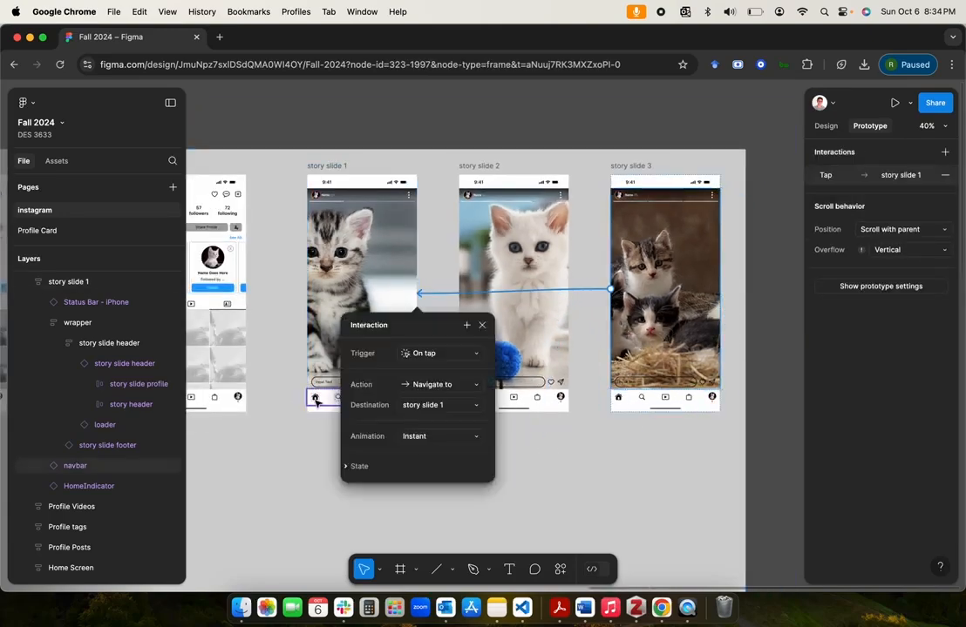
left_click(444, 354)
left_click(435, 514)
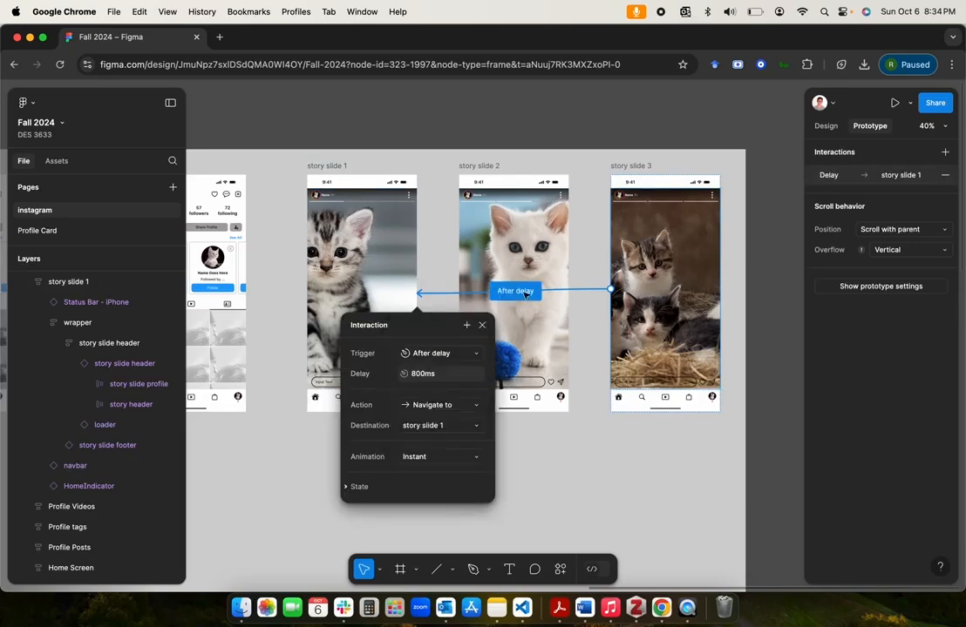
left_click(413, 374)
key("Return")
left_click(568, 462)
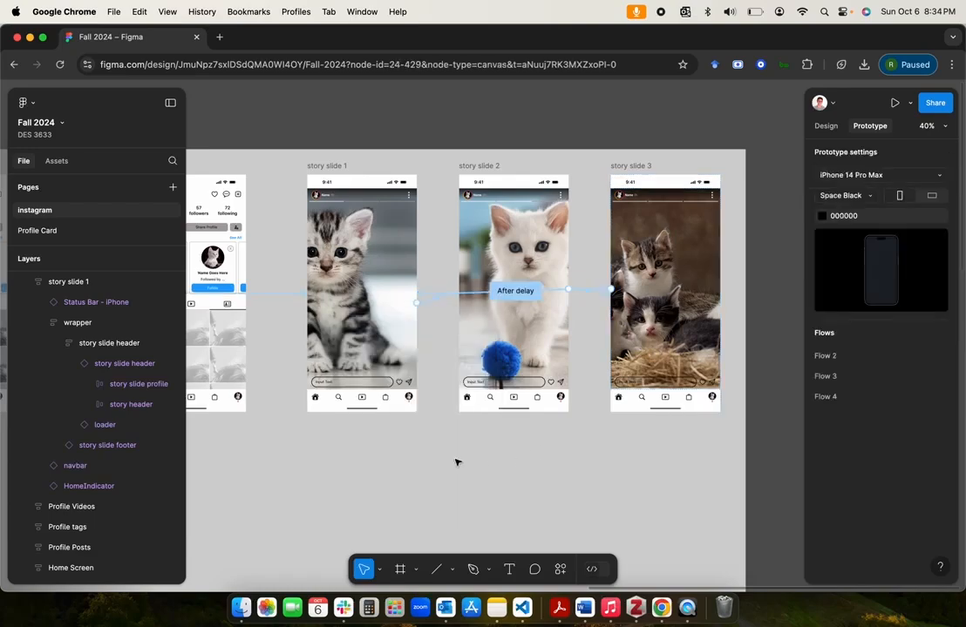
Step: Preview Flow 3 from the Home Screen, open a story and watch the slides play through, then close the preview
scroll(456, 462, "up", 3)
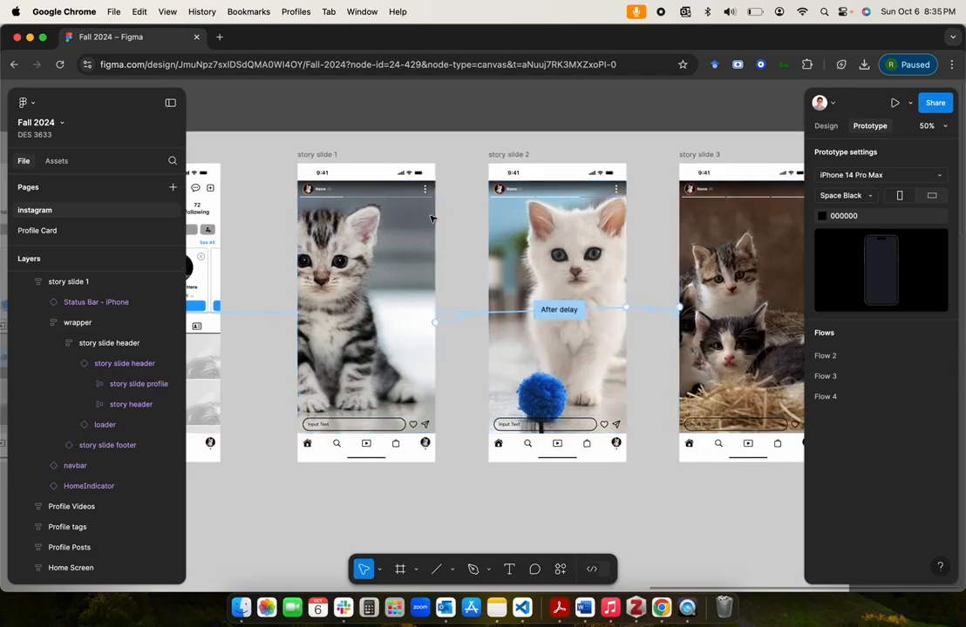
scroll(434, 217, "up", 5)
scroll(433, 217, "up", 4)
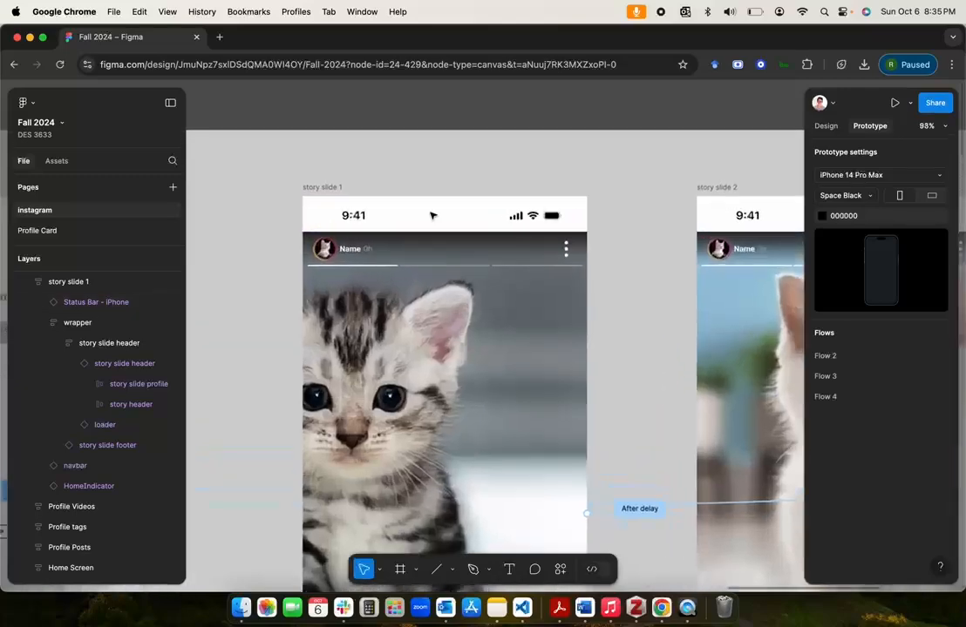
left_click(391, 140)
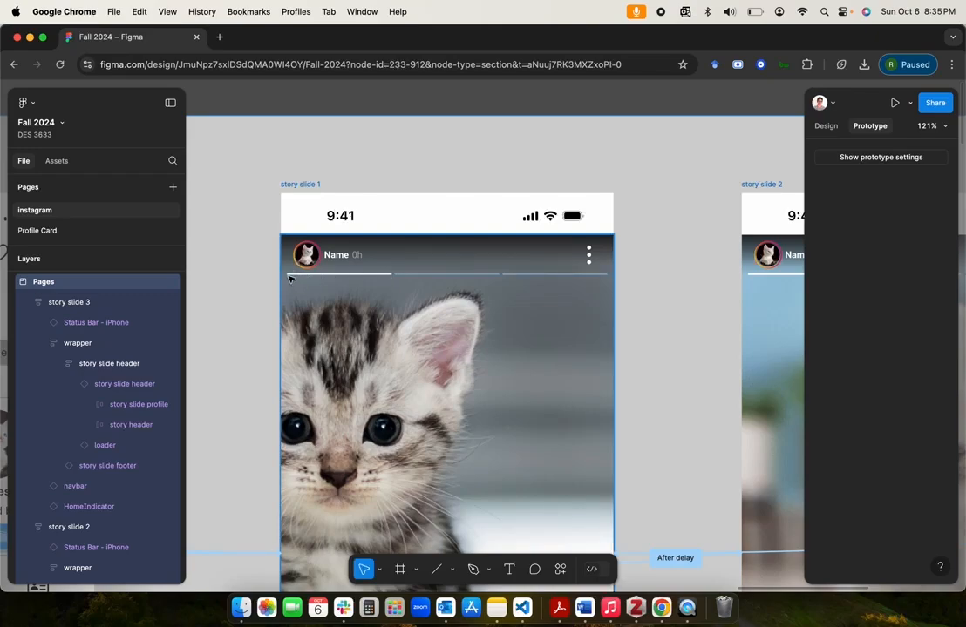
scroll(346, 277, "down", 10)
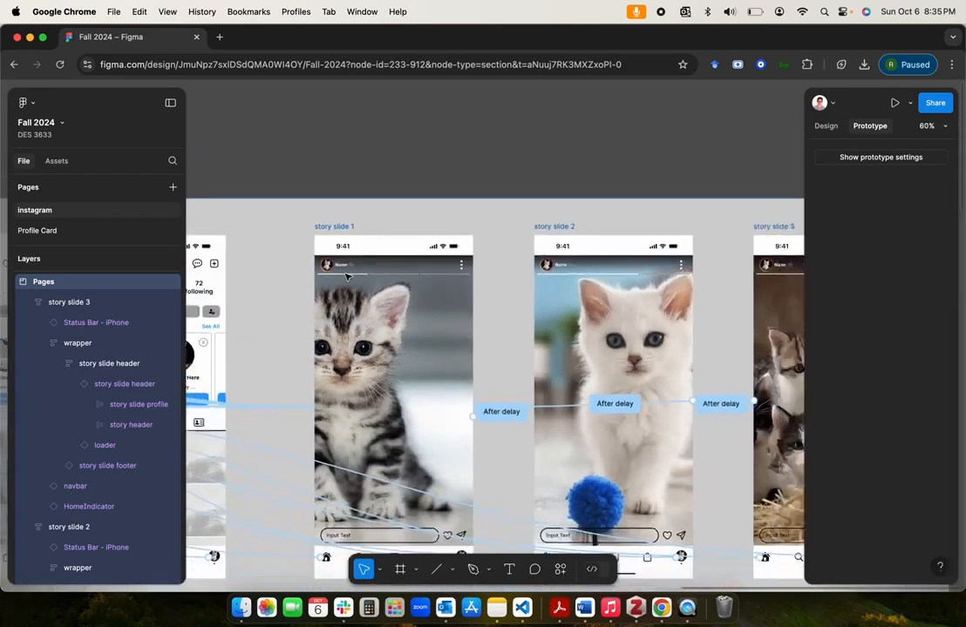
scroll(346, 276, "left", 1)
scroll(346, 276, "right", 1)
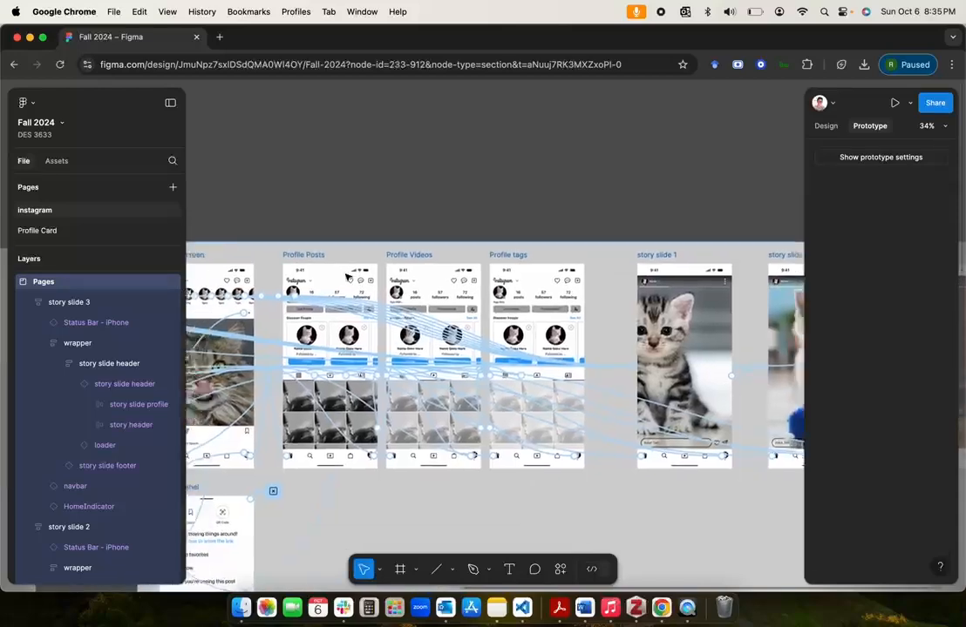
scroll(346, 276, "left", 2)
left_click(448, 195)
left_click(224, 303)
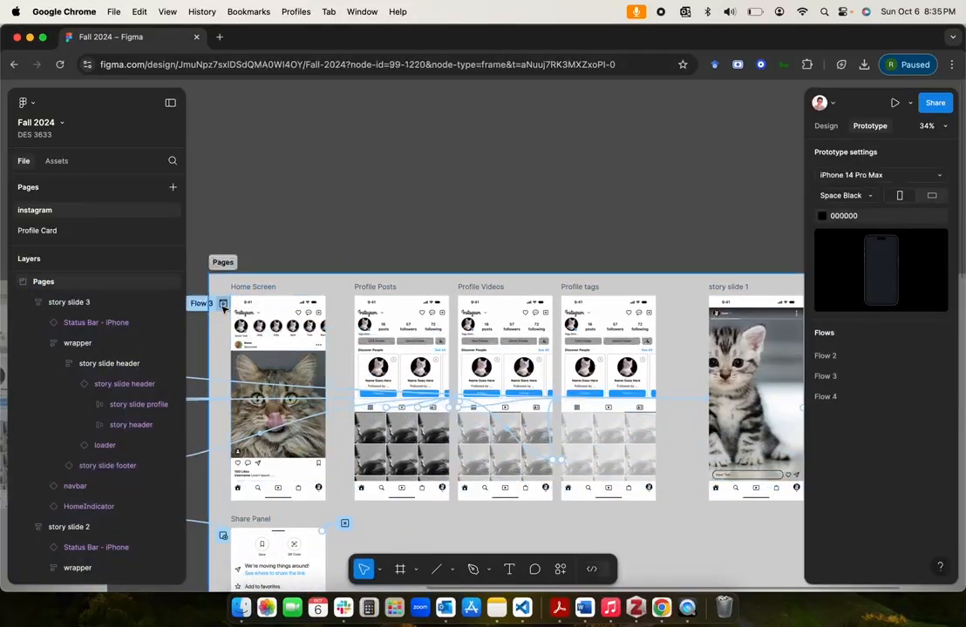
left_click(322, 203)
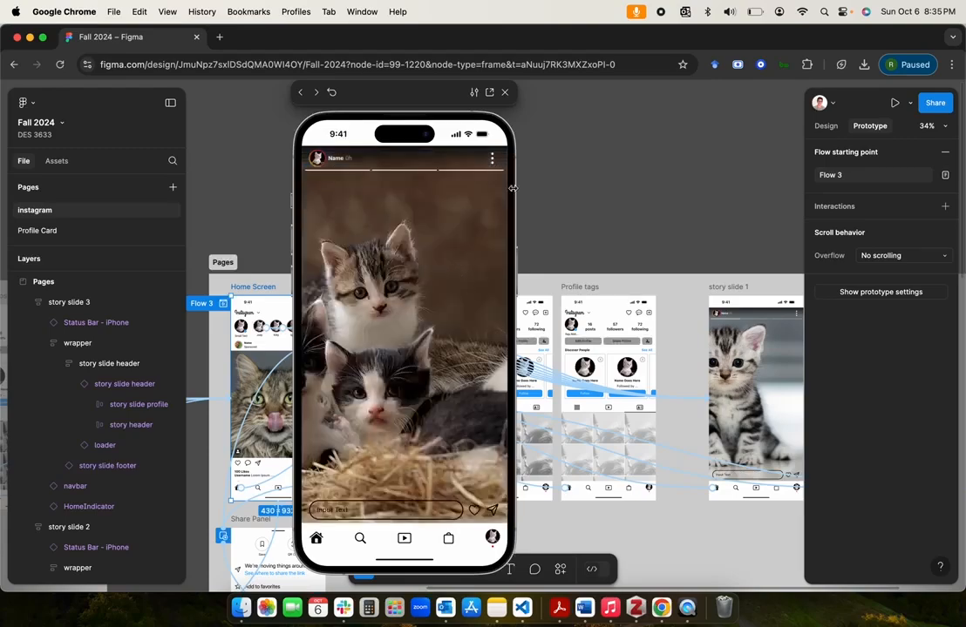
left_click(504, 93)
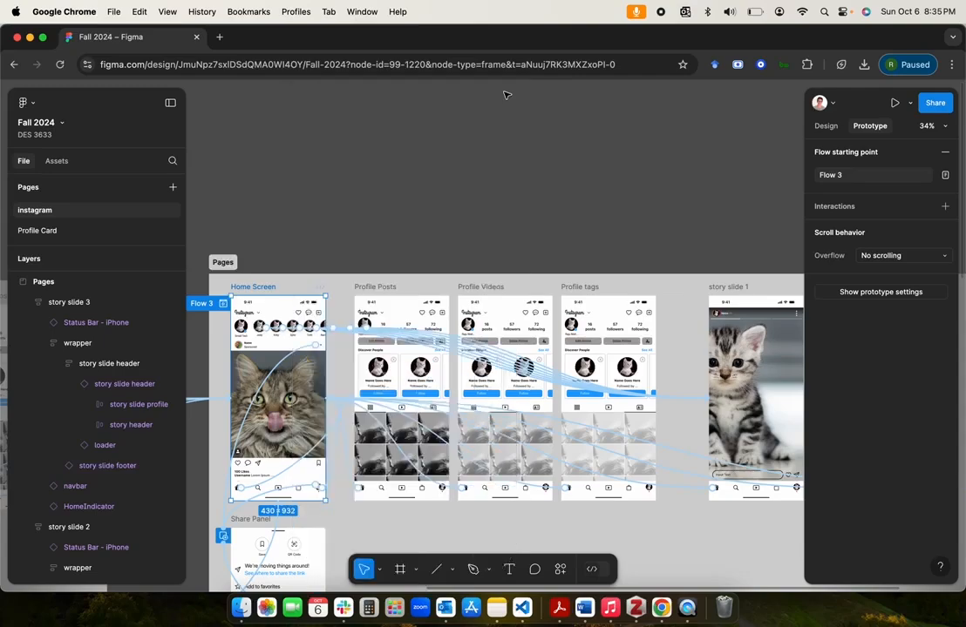
Step: Examine the loader bars under the headers of story slides 1, 2 and 3
scroll(517, 249, "up", 3)
scroll(517, 249, "right", 4)
scroll(517, 248, "up", 5)
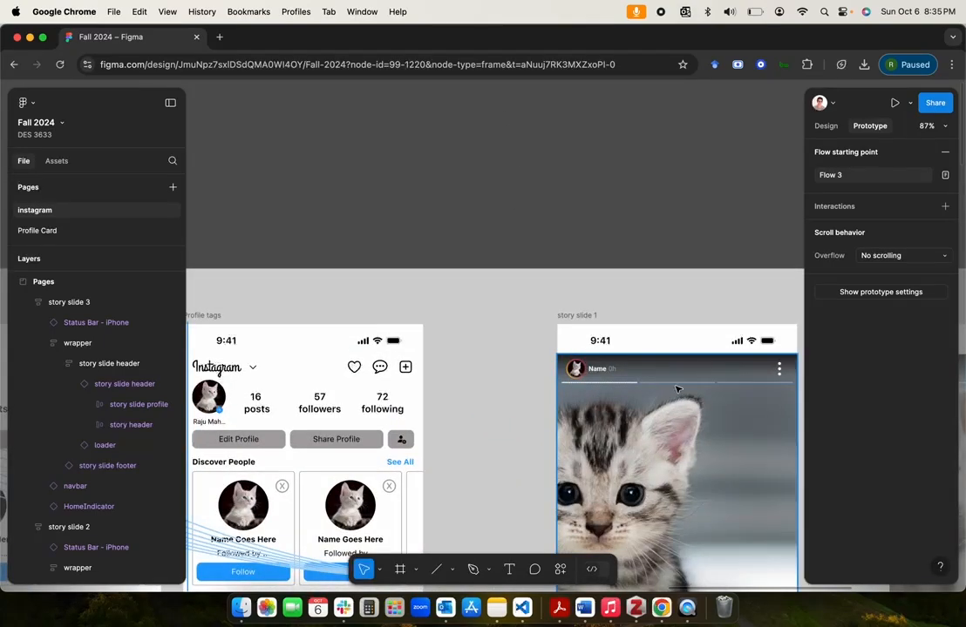
scroll(675, 388, "right", 10)
left_click(654, 177)
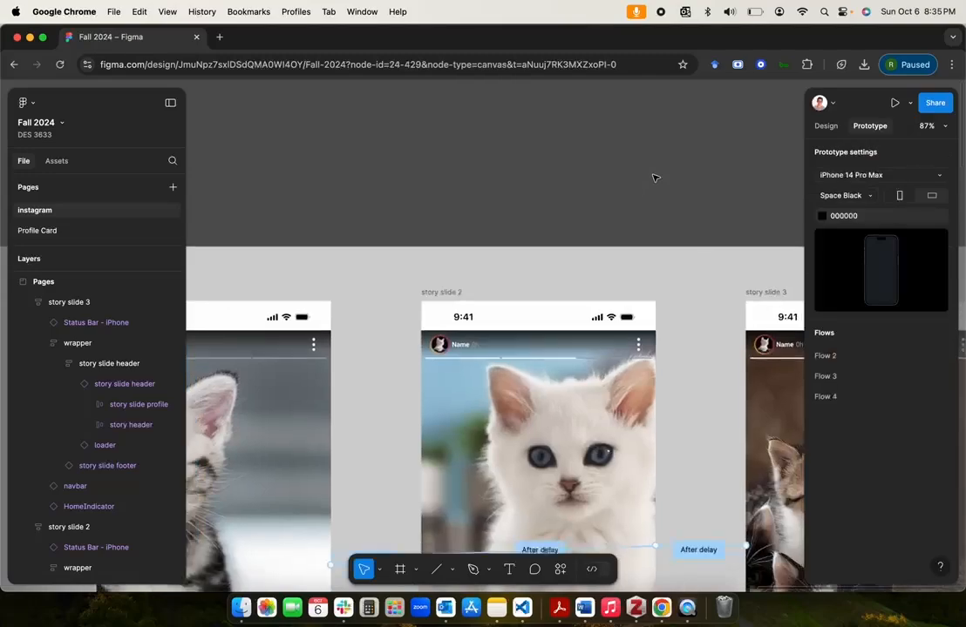
scroll(654, 177, "down", 5)
scroll(653, 177, "left", 8)
scroll(653, 177, "left", 10)
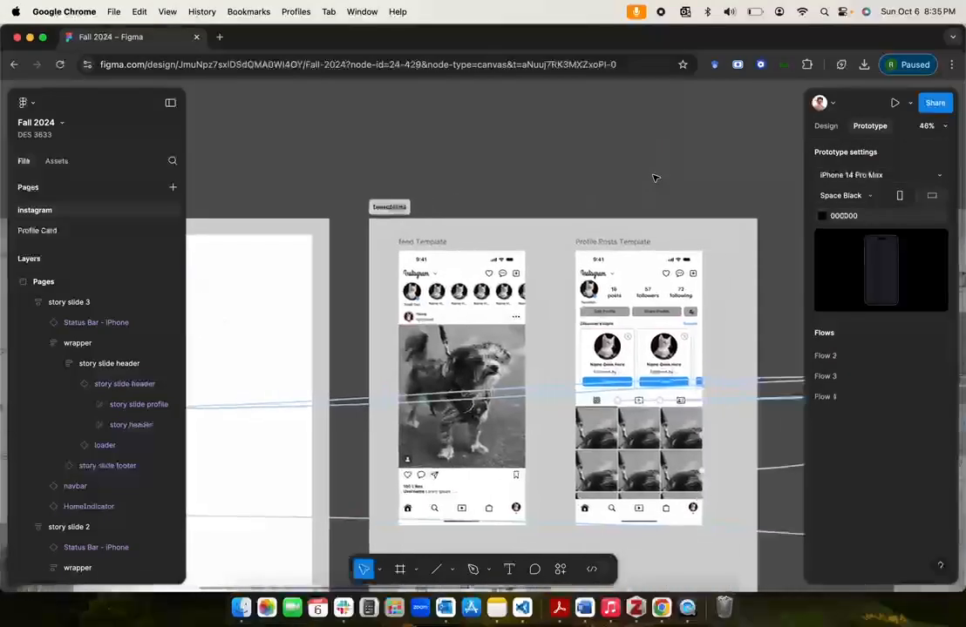
scroll(655, 178, "left", 1)
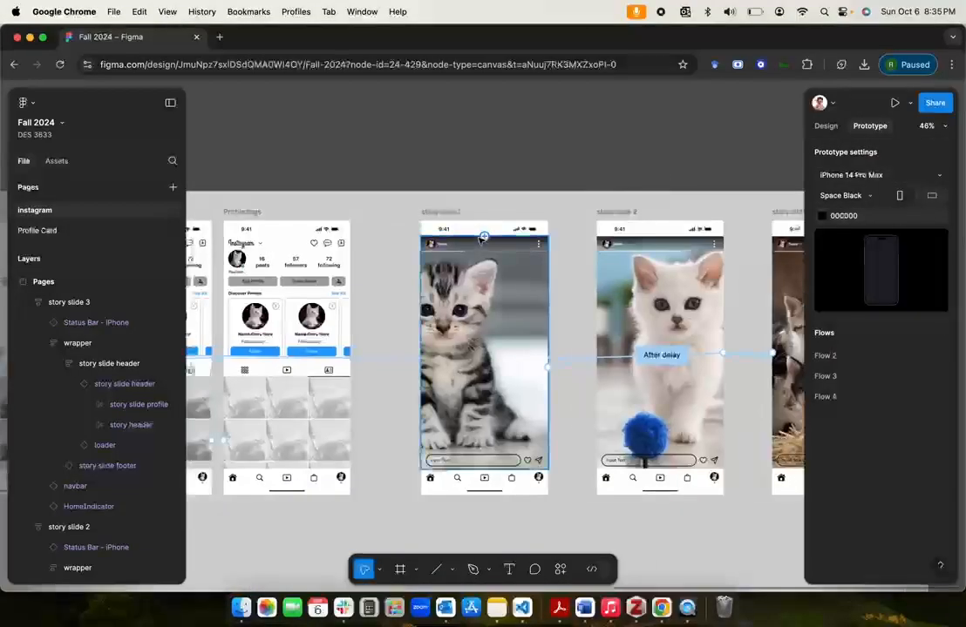
scroll(477, 239, "up", 5)
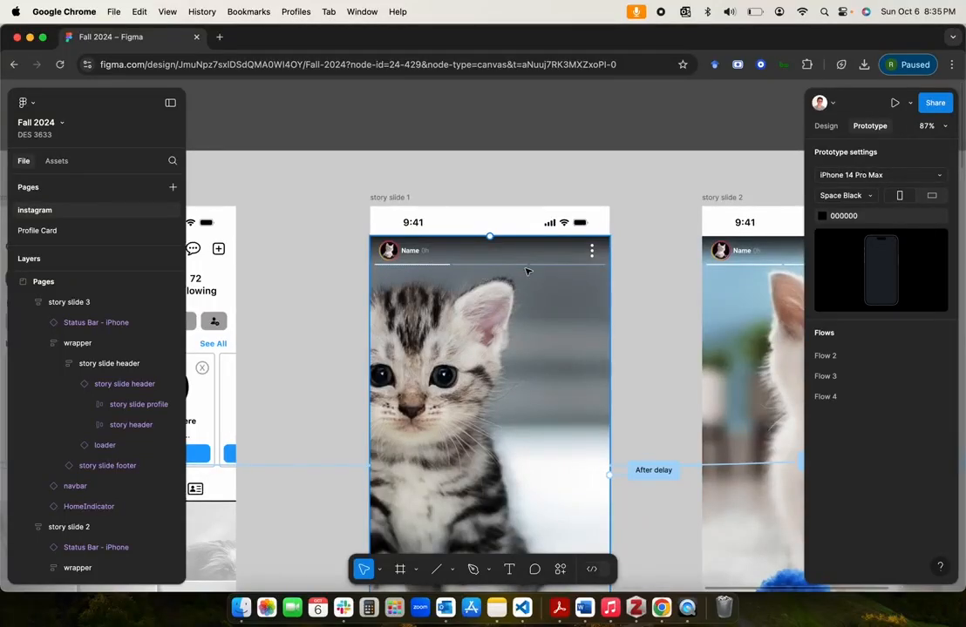
scroll(517, 273, "right", 5)
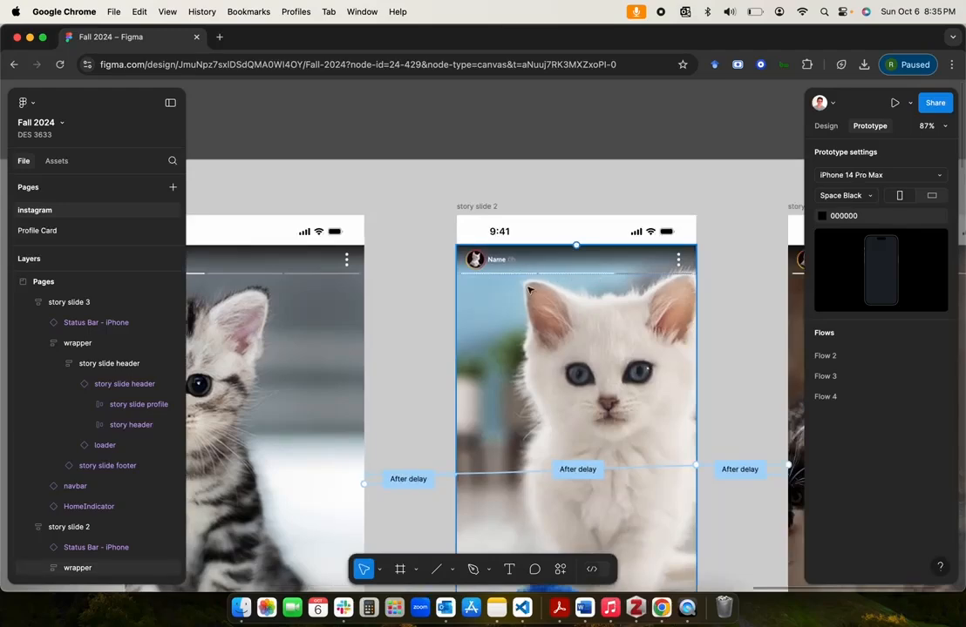
scroll(638, 278, "right", 5)
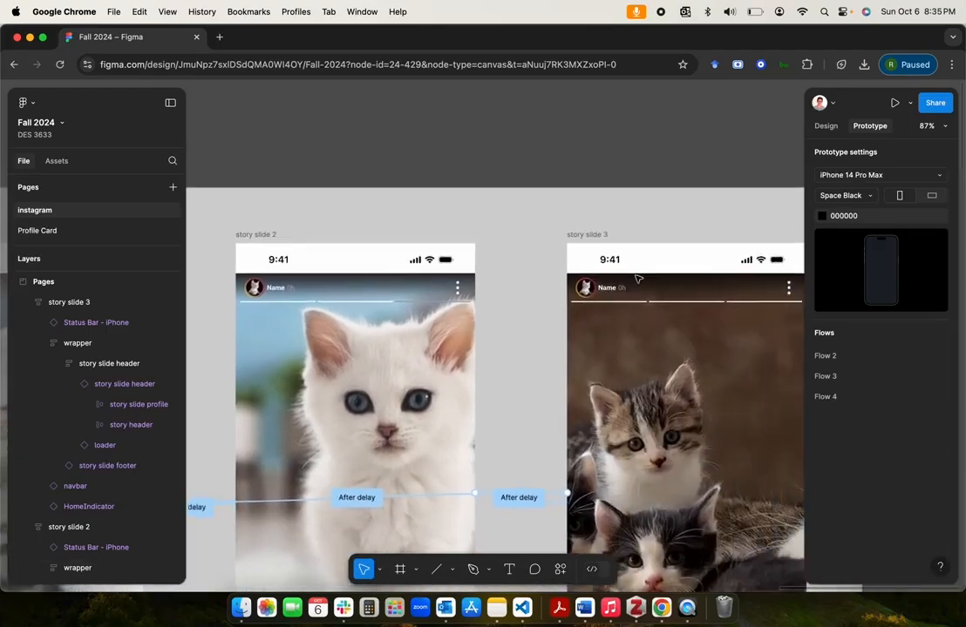
scroll(646, 137, "down", 10)
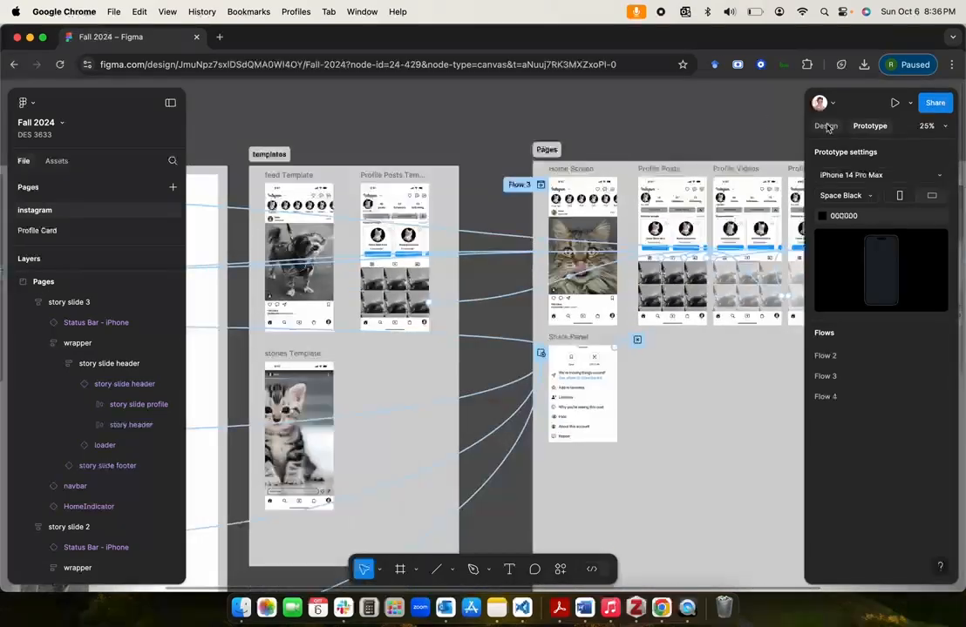
Step: In design mode, move the loader component set down to about X 20, Y 995 in the molecules section
left_click(826, 126)
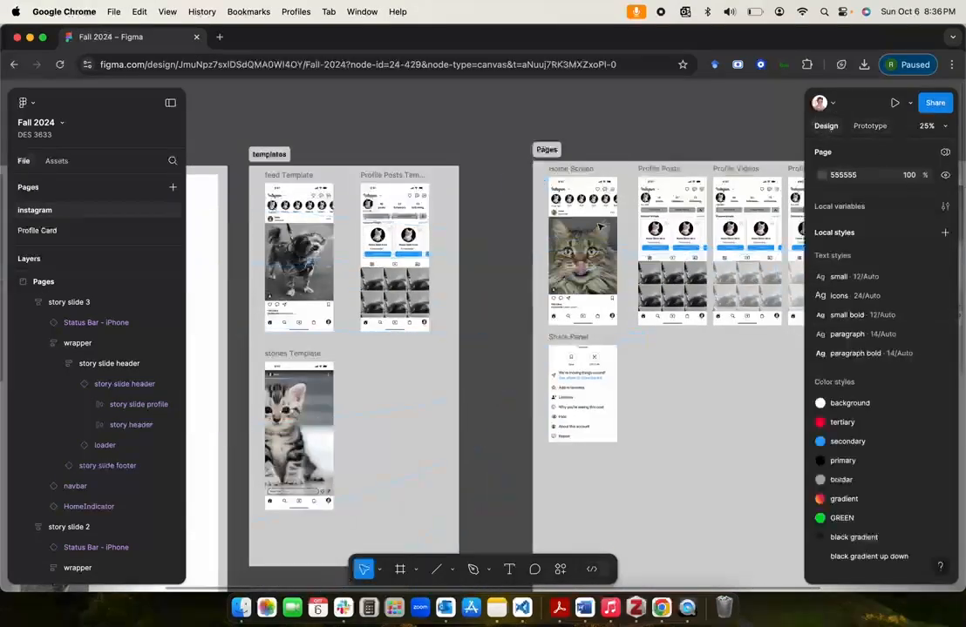
scroll(417, 364, "left", 5)
scroll(418, 364, "left", 4)
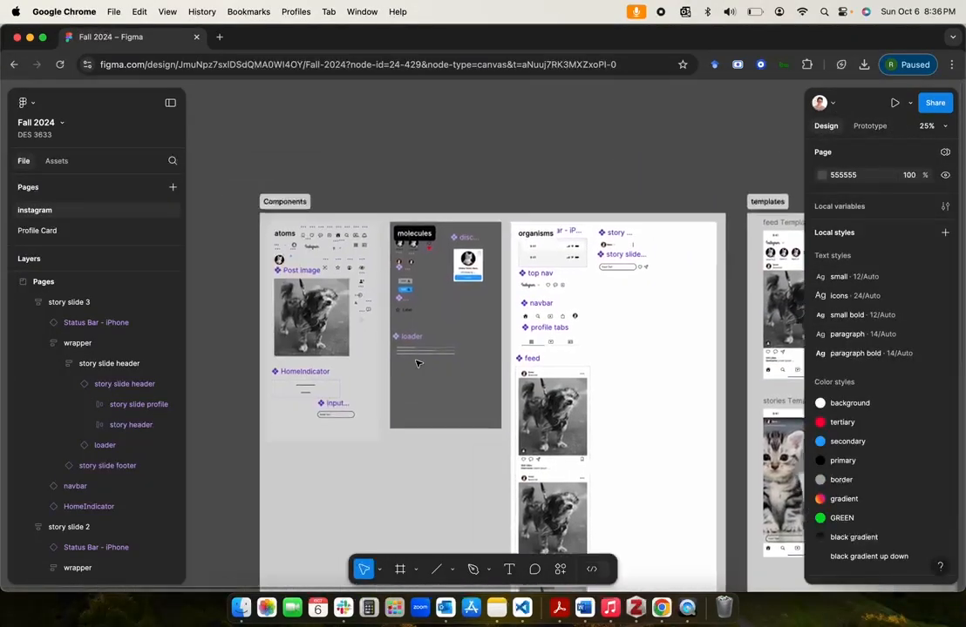
scroll(418, 365, "up", 5)
scroll(417, 364, "down", 3)
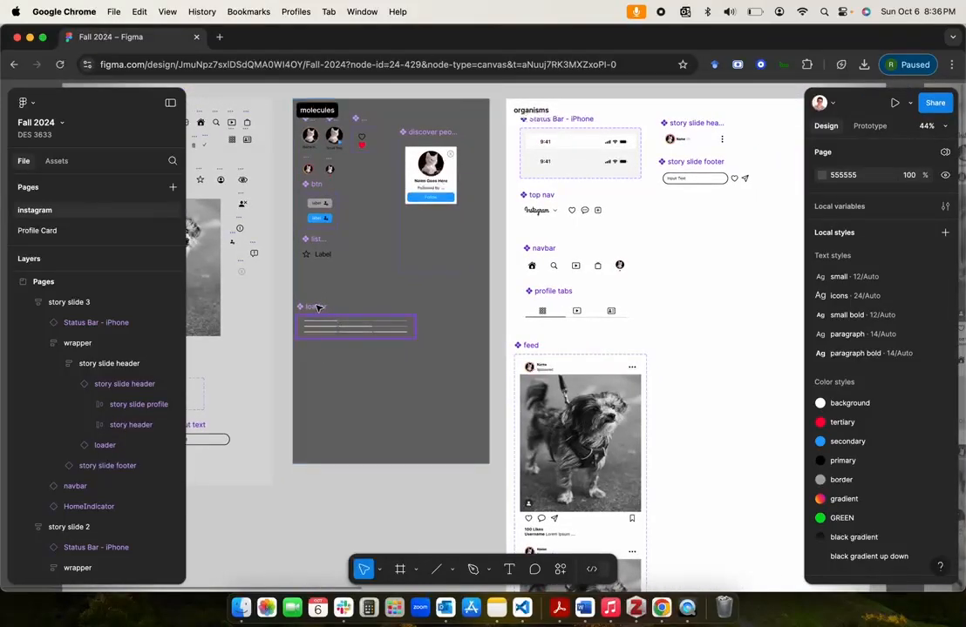
left_click_drag(322, 298, 320, 370)
scroll(320, 367, "up", 8)
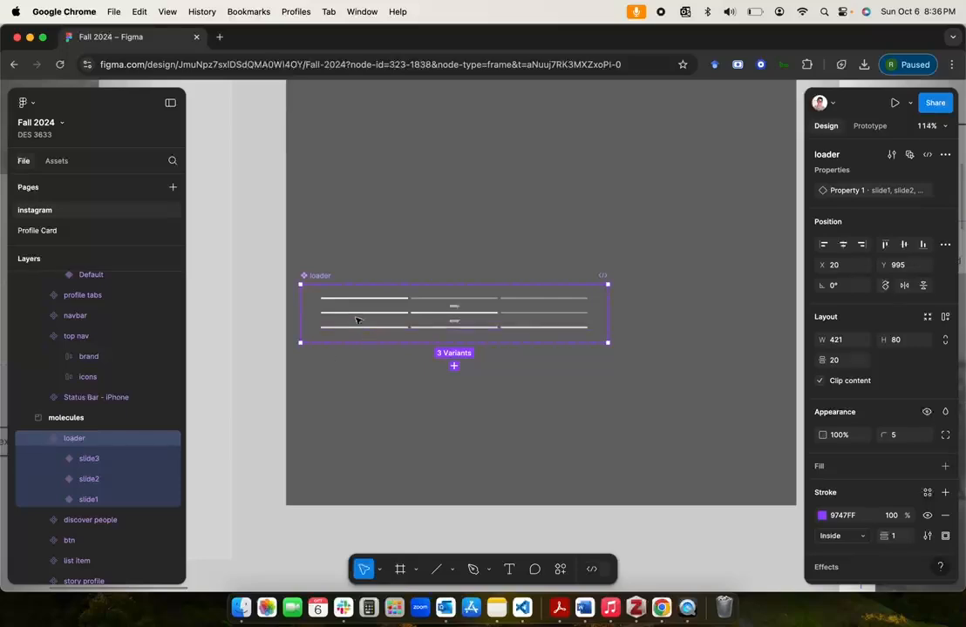
scroll(348, 301, "up", 6)
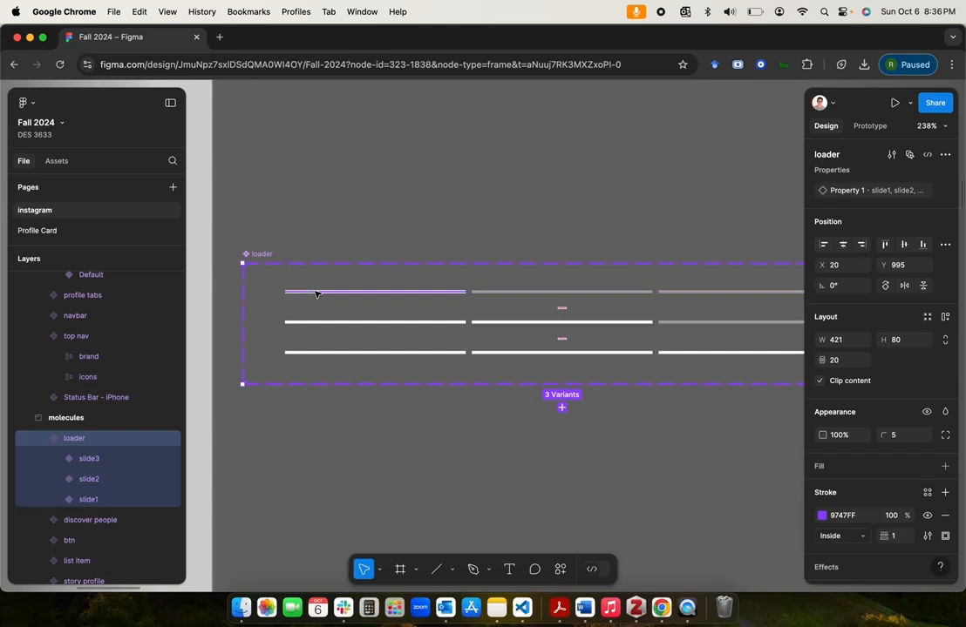
Step: Inspect the loader variants' lines: the first in slide1, the second in slide2 and the third in slide3
double_click(316, 294)
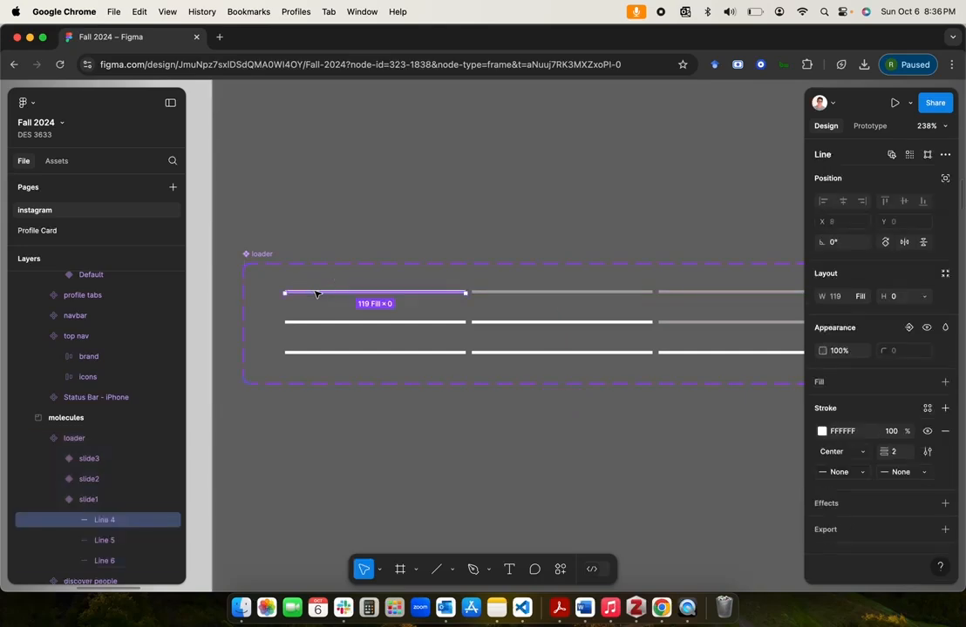
left_click(496, 323)
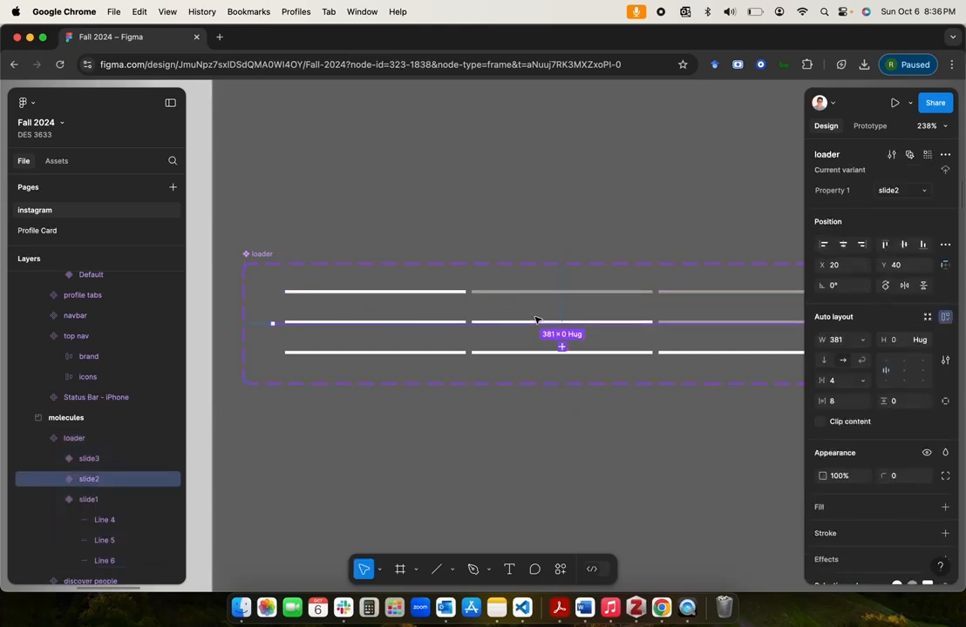
double_click(536, 322)
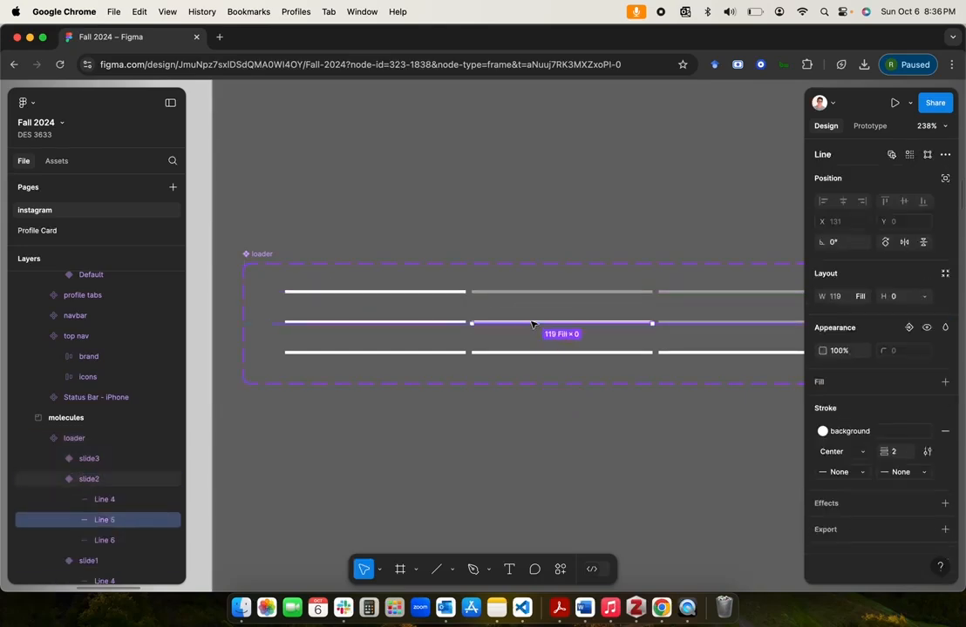
double_click(713, 352)
key("Escape")
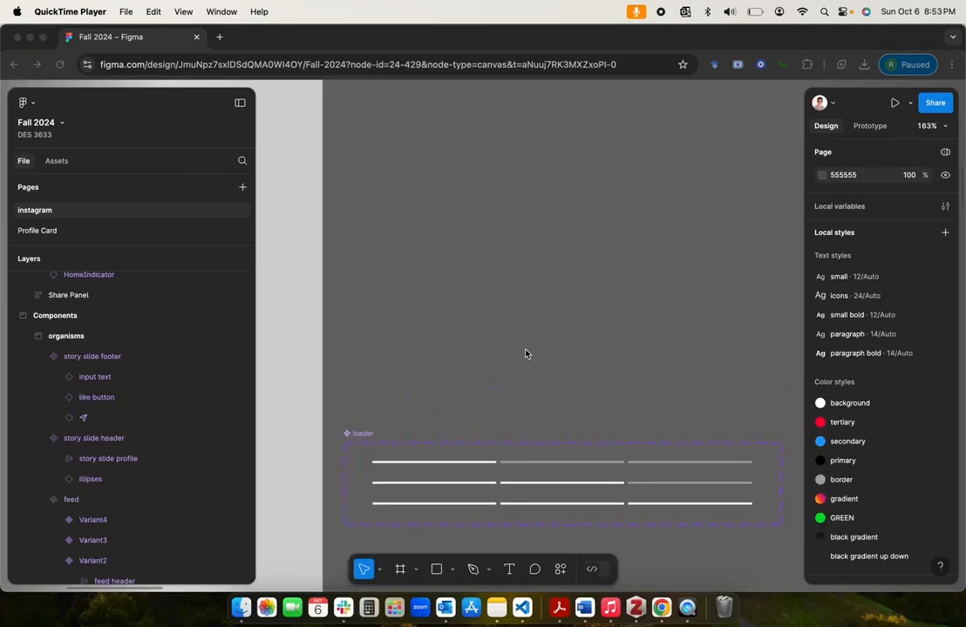
Step: Draw a thin rectangle about 143 wide above the loader component set and set its height to 2
scroll(523, 351, "down", 2)
scroll(524, 351, "right", 2)
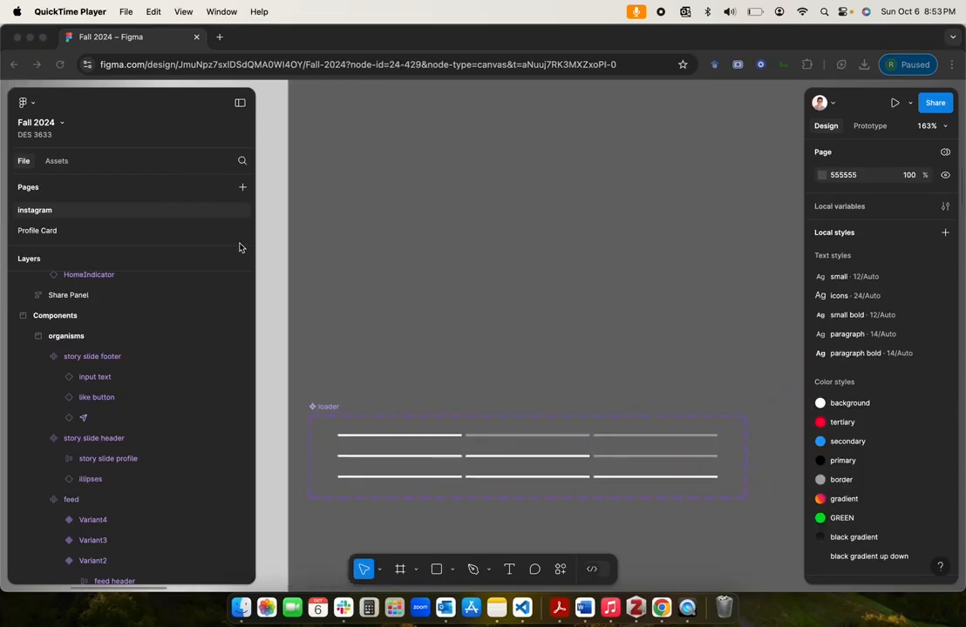
left_click(439, 570)
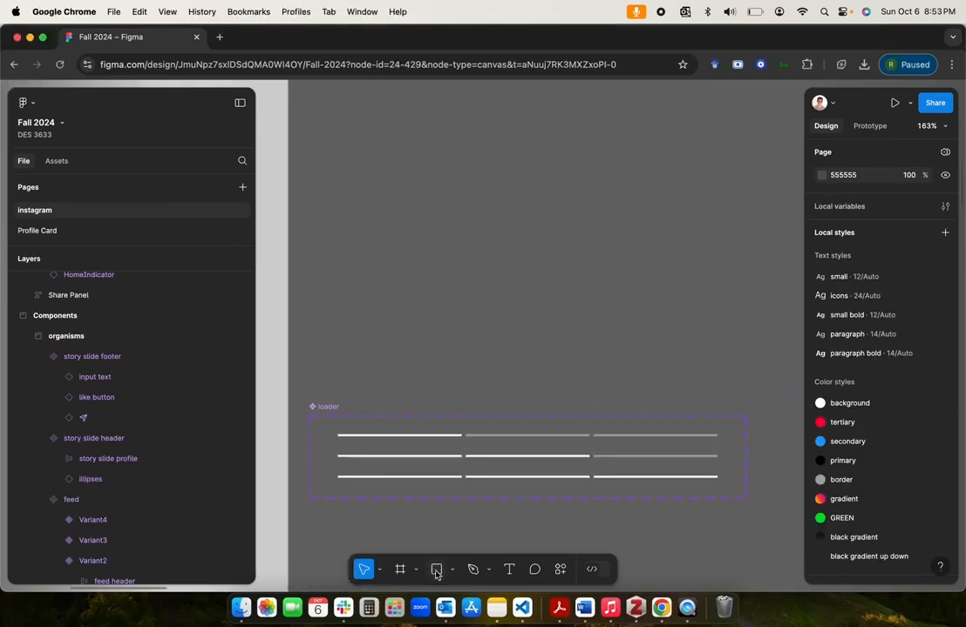
left_click(438, 570)
left_click_drag(341, 230, 491, 232)
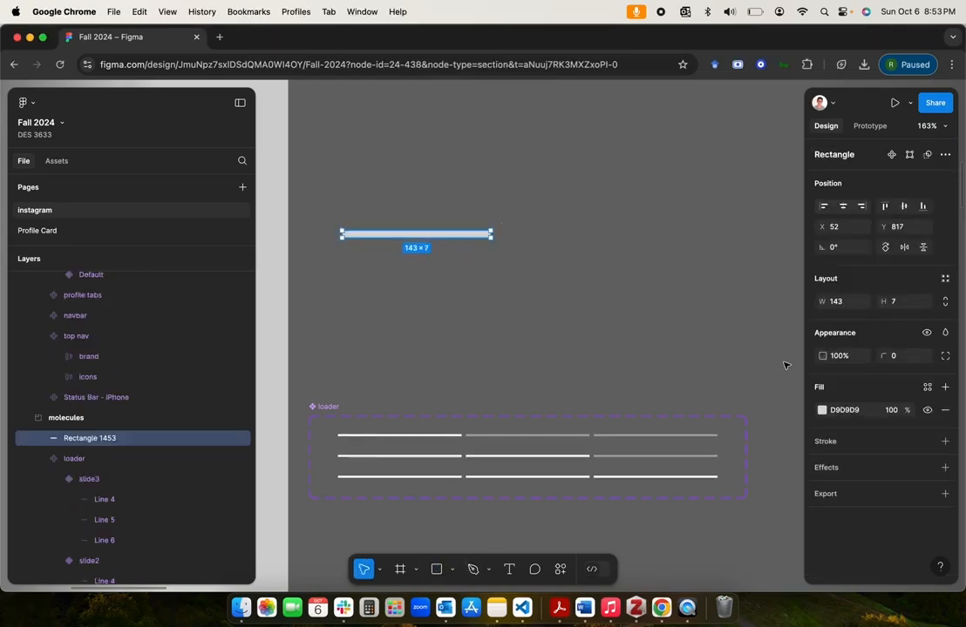
left_click(909, 304)
type("2")
key("Return")
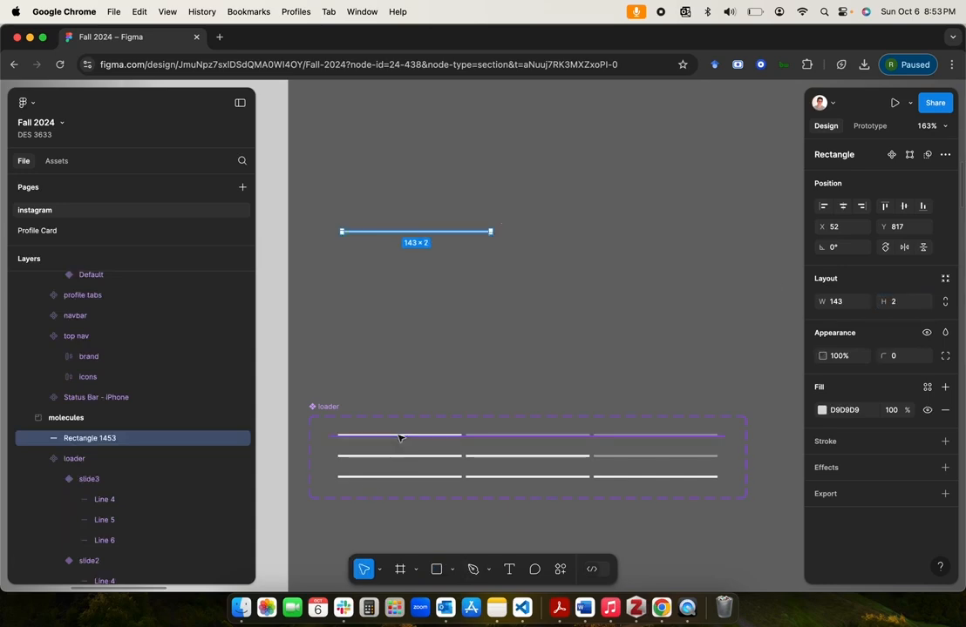
Step: Change the thin rectangle's fill to the gray border color style from the library
scroll(409, 316, "up", 5)
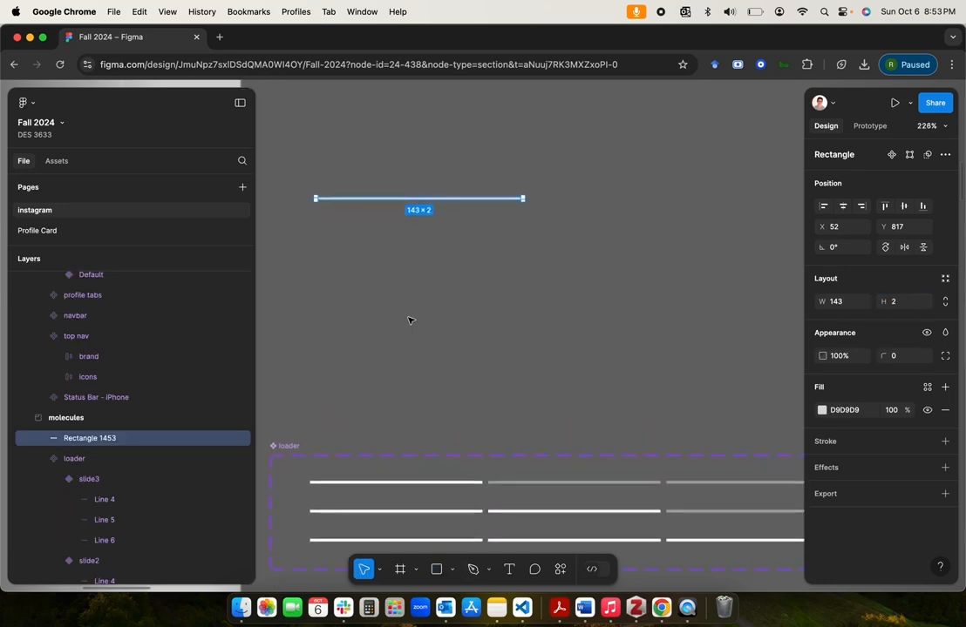
left_click(410, 315)
scroll(407, 295, "up", 1)
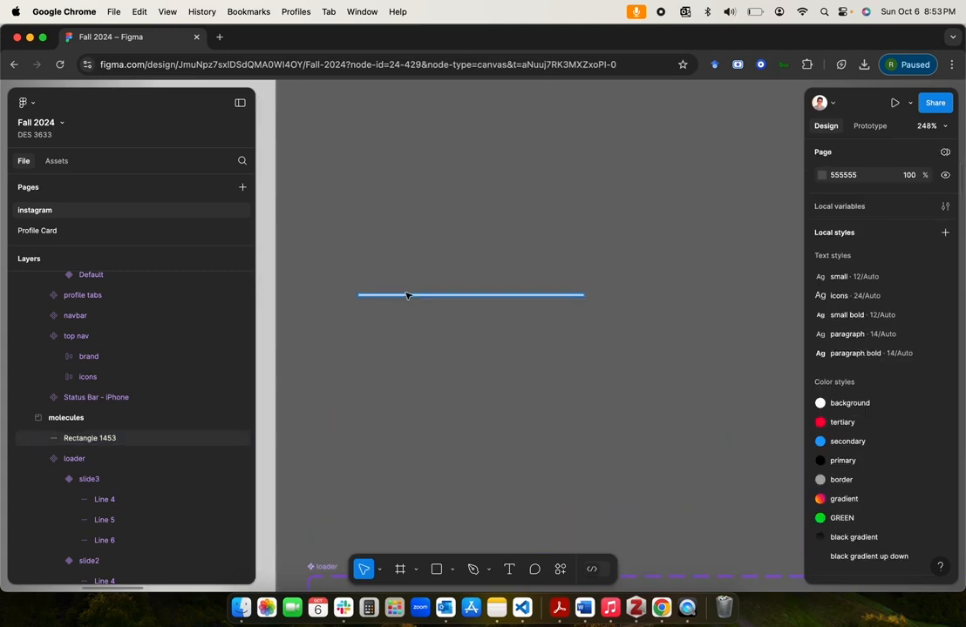
left_click(407, 296)
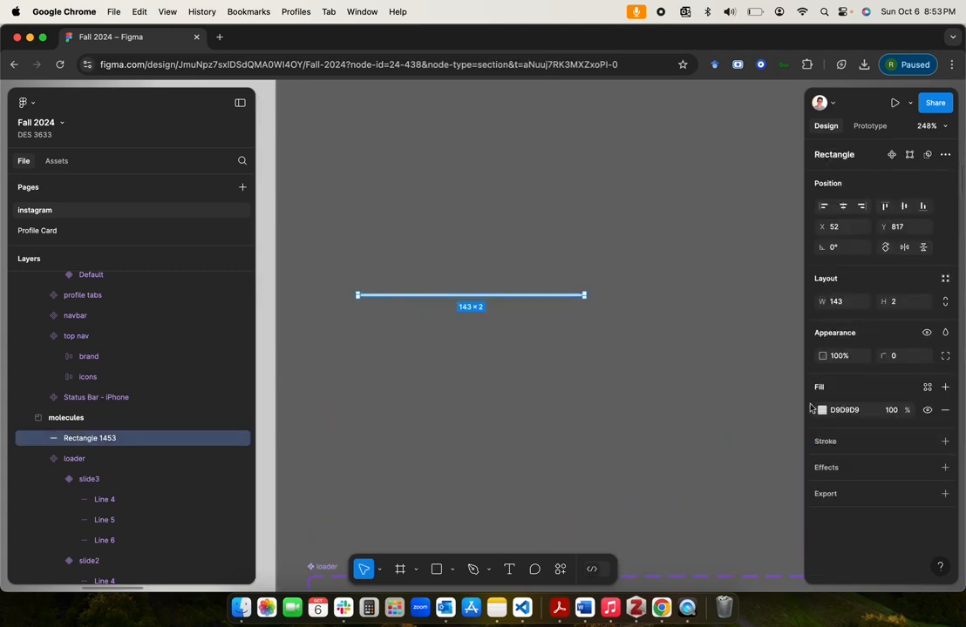
left_click(927, 387)
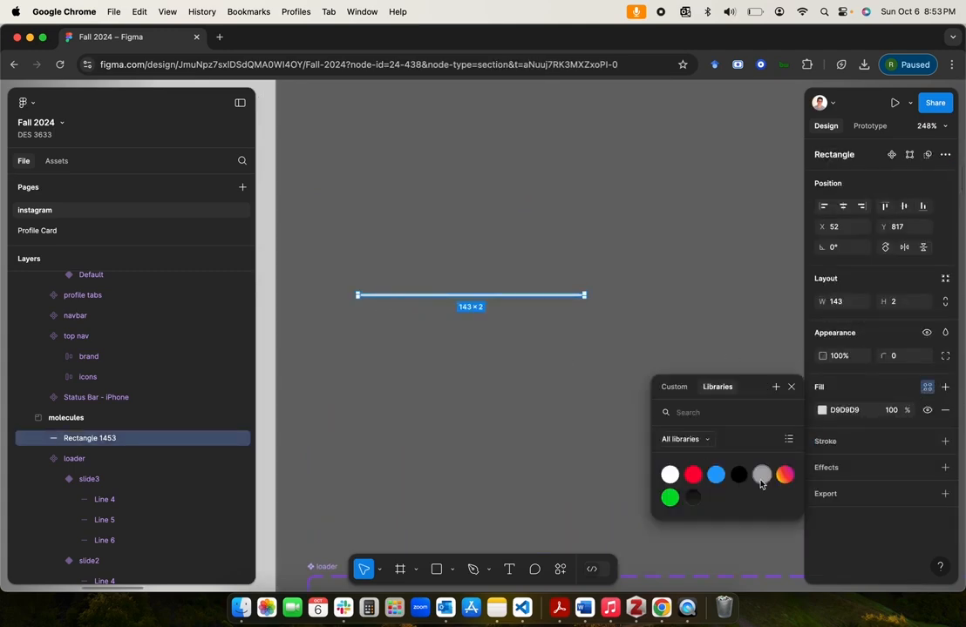
left_click(571, 400)
left_click(571, 403)
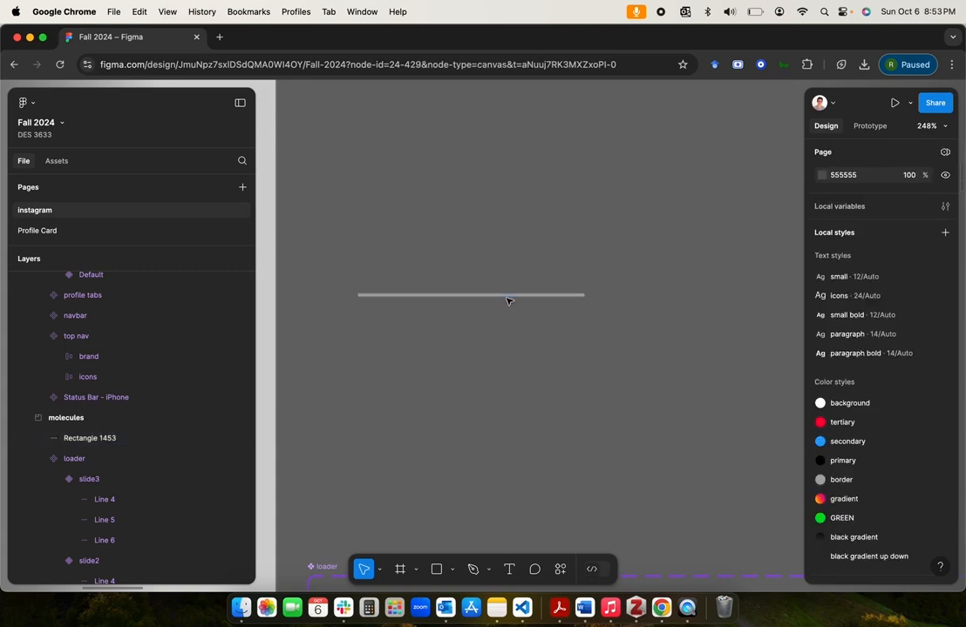
Step: Duplicate the gray bar in place and name the original layer "gray" and the copy above it "white"
key("super+v")
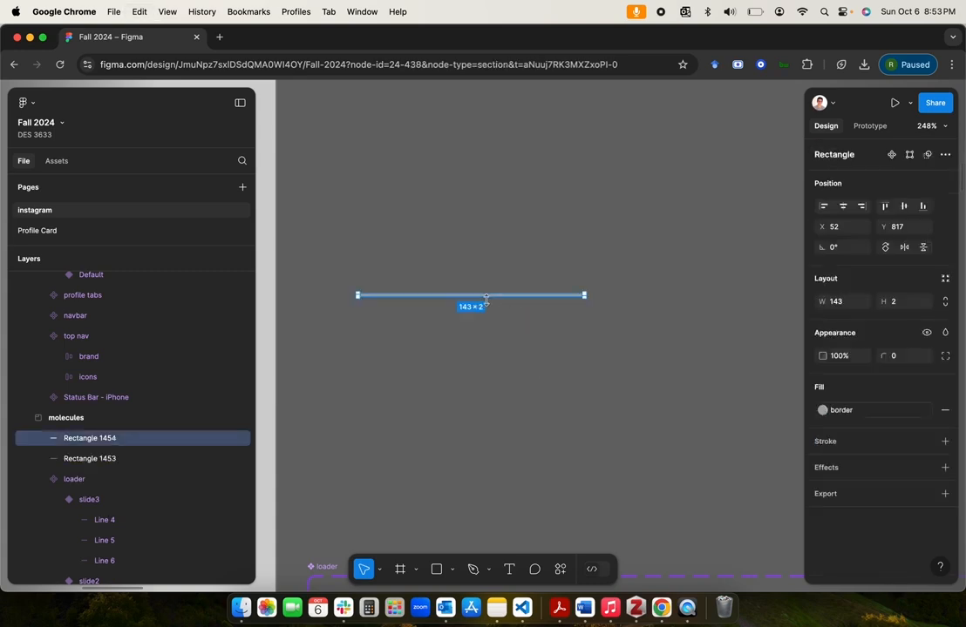
double_click(98, 461)
type("gra")
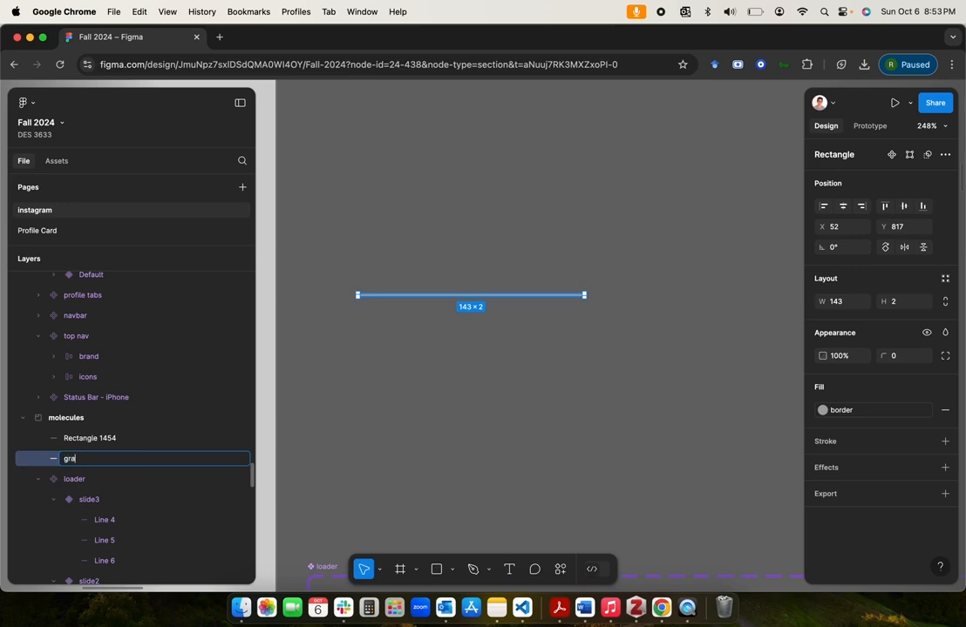
type("y")
key("Return")
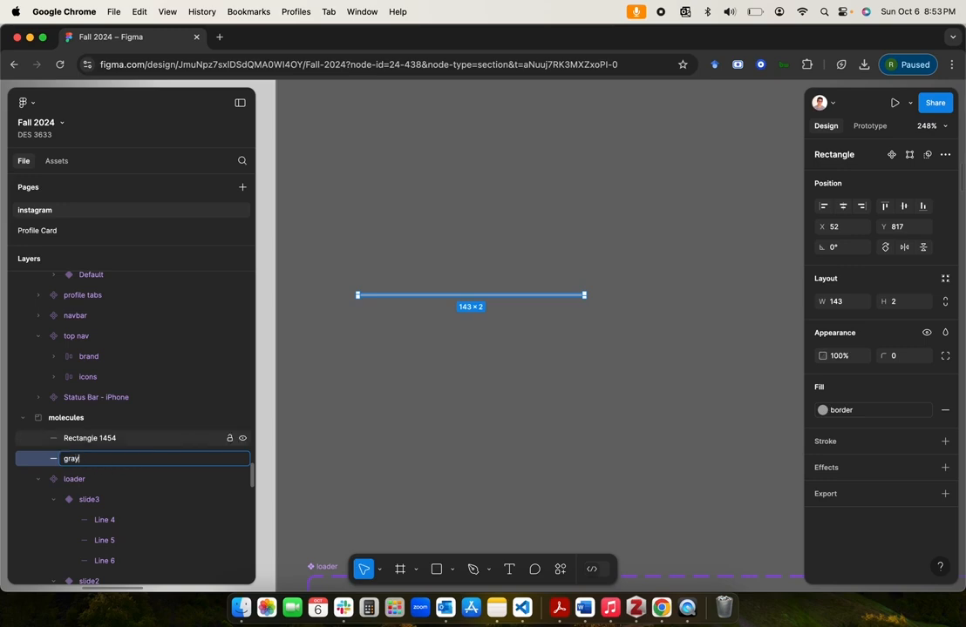
left_click(115, 440)
double_click(115, 440)
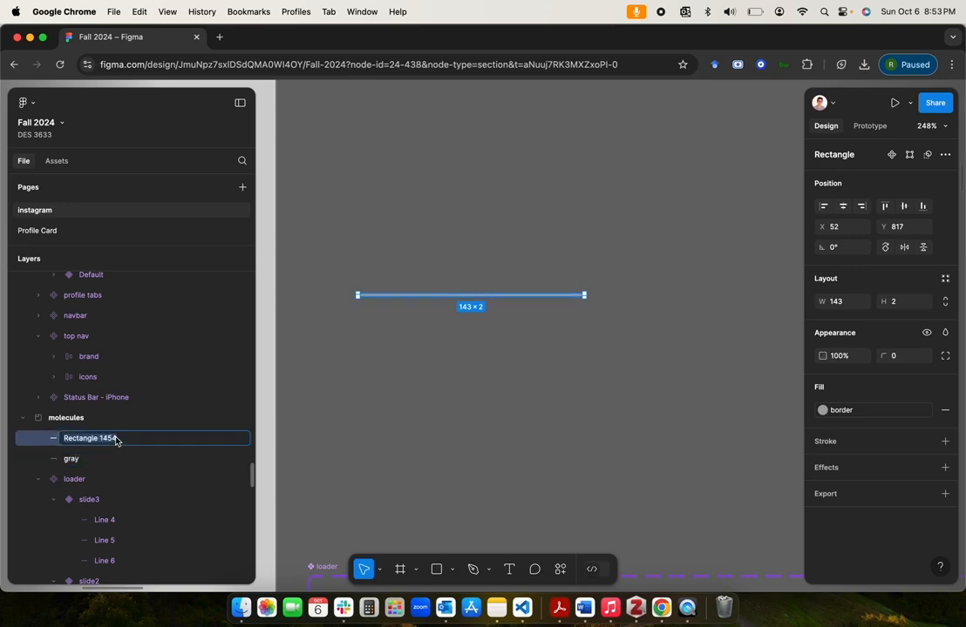
type("white")
key("Return")
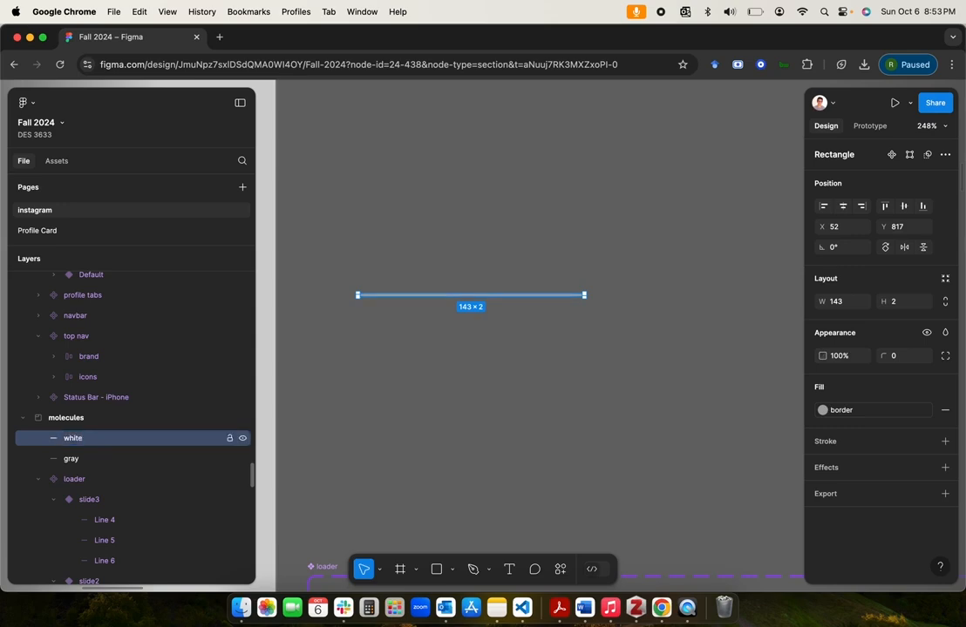
Step: Set the fill of the white layer to the background color style
left_click(82, 454)
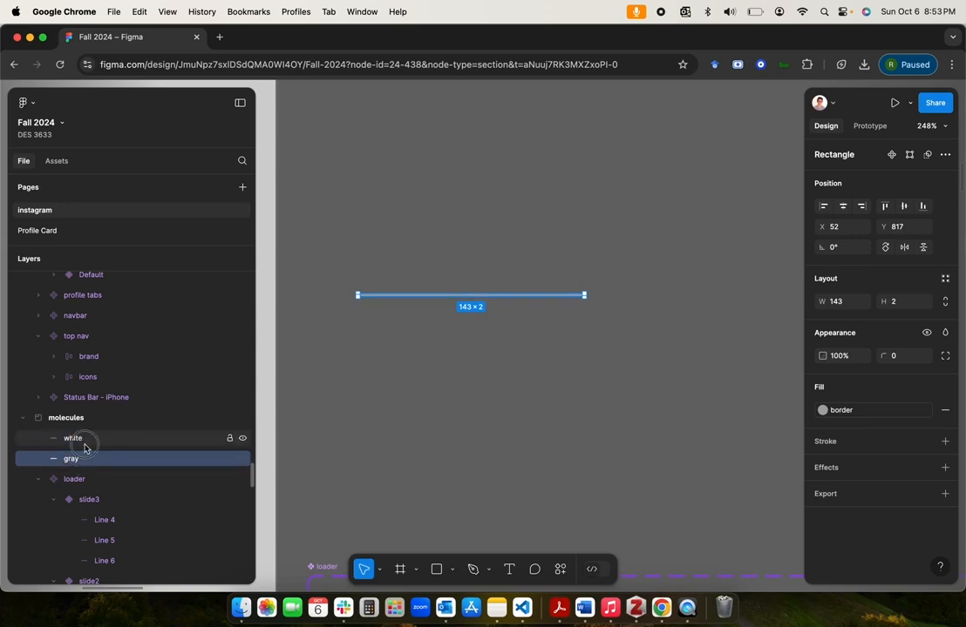
left_click(83, 440)
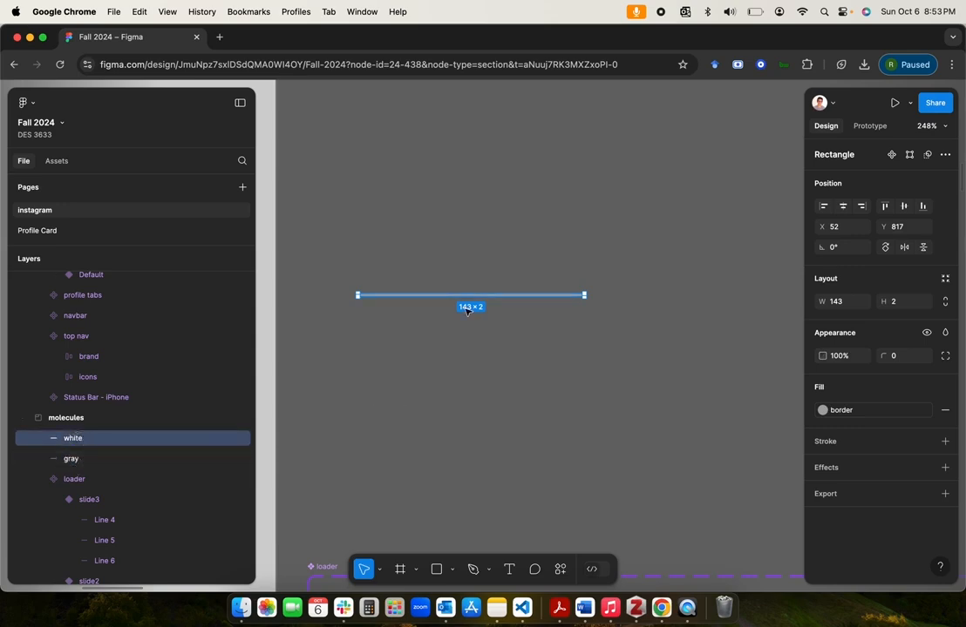
scroll(468, 312, "up", 5)
scroll(410, 321, "left", 2)
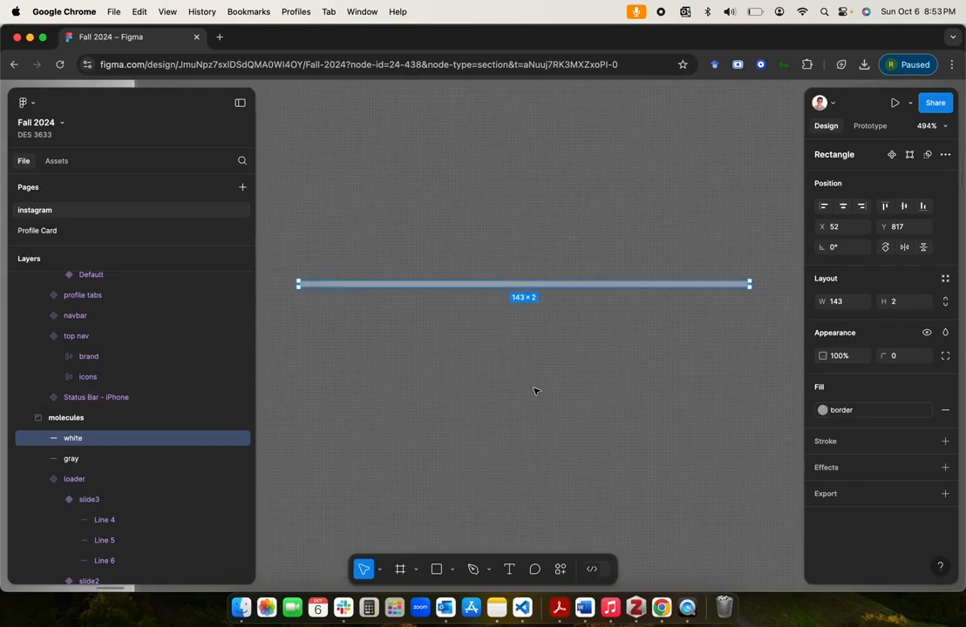
left_click(822, 410)
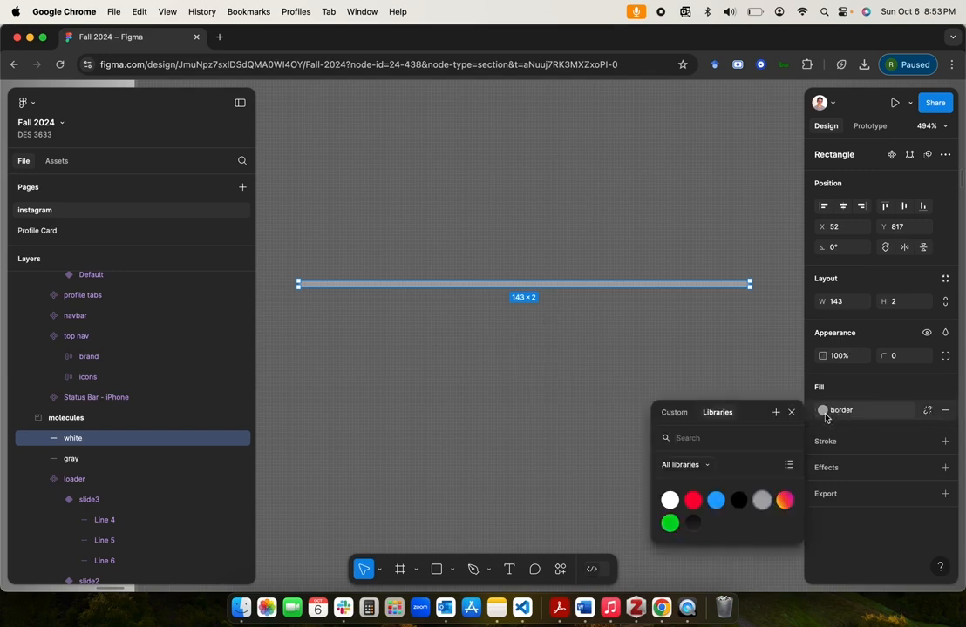
left_click(669, 500)
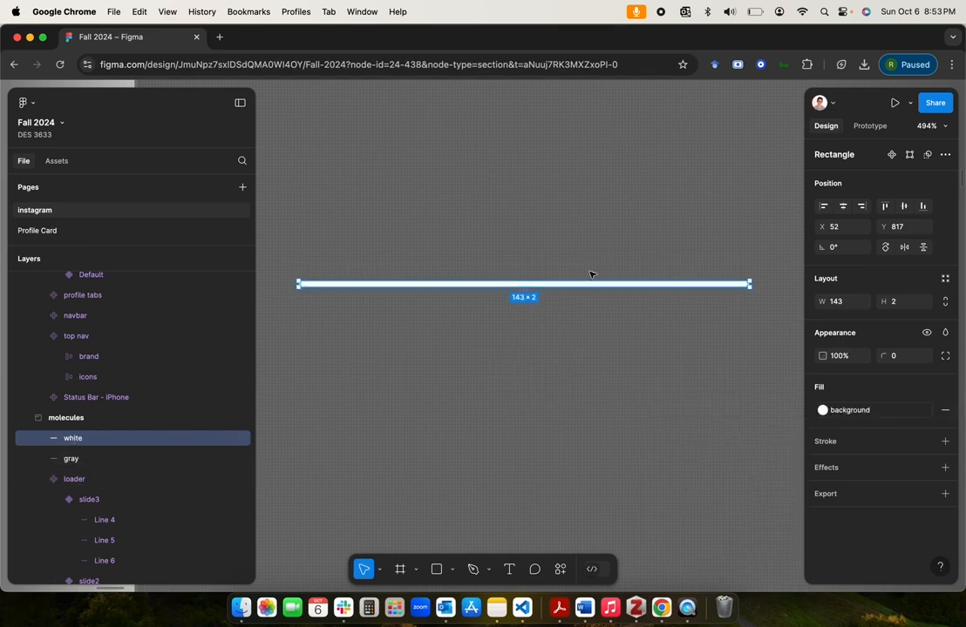
Step: Shorten the white bar from its right end to about 15 wide, keeping its height at 2
left_click_drag(752, 284, 373, 318)
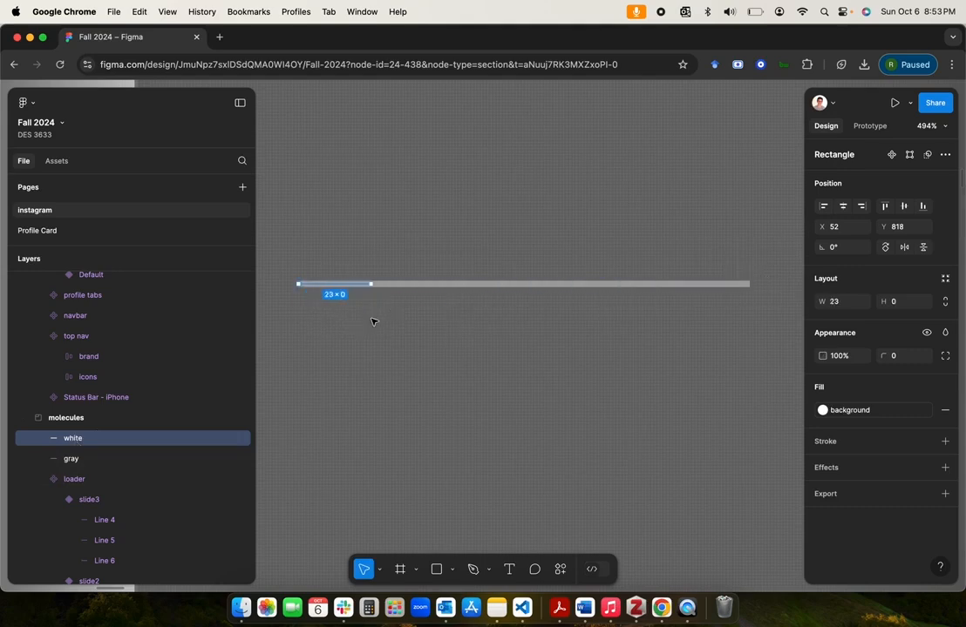
key("Escape")
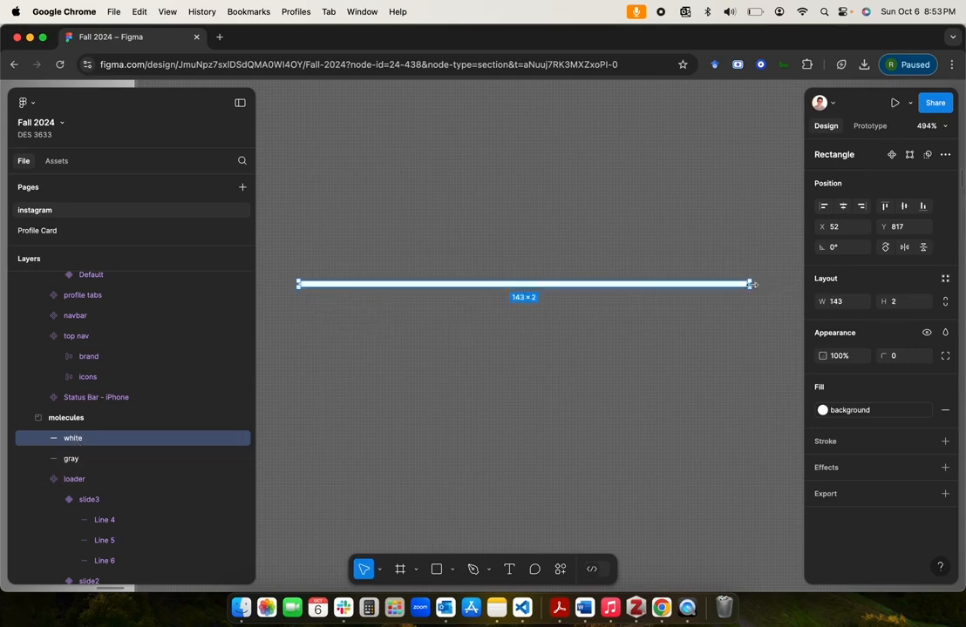
left_click_drag(752, 284, 354, 349)
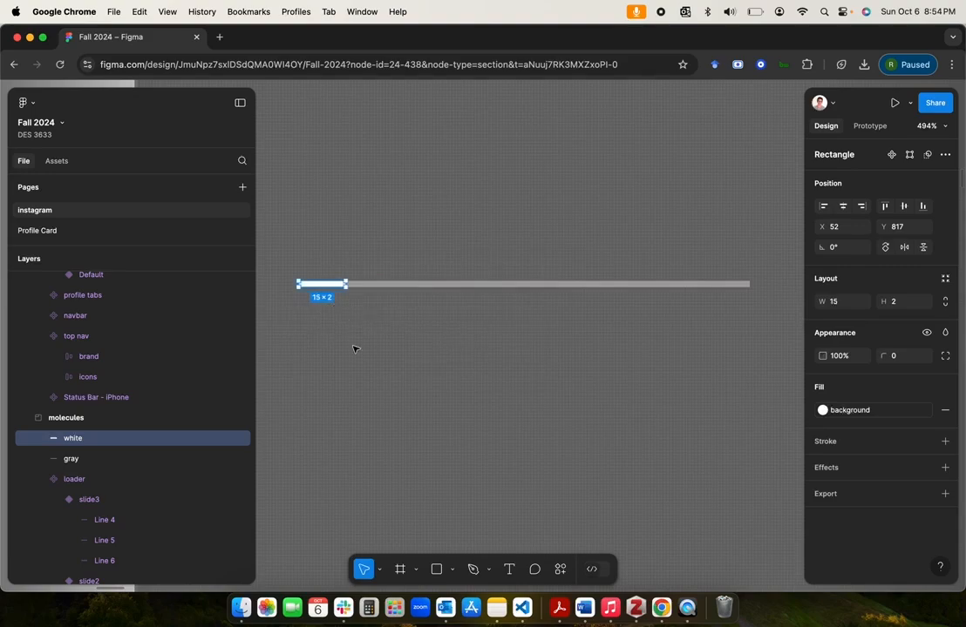
left_click(359, 366)
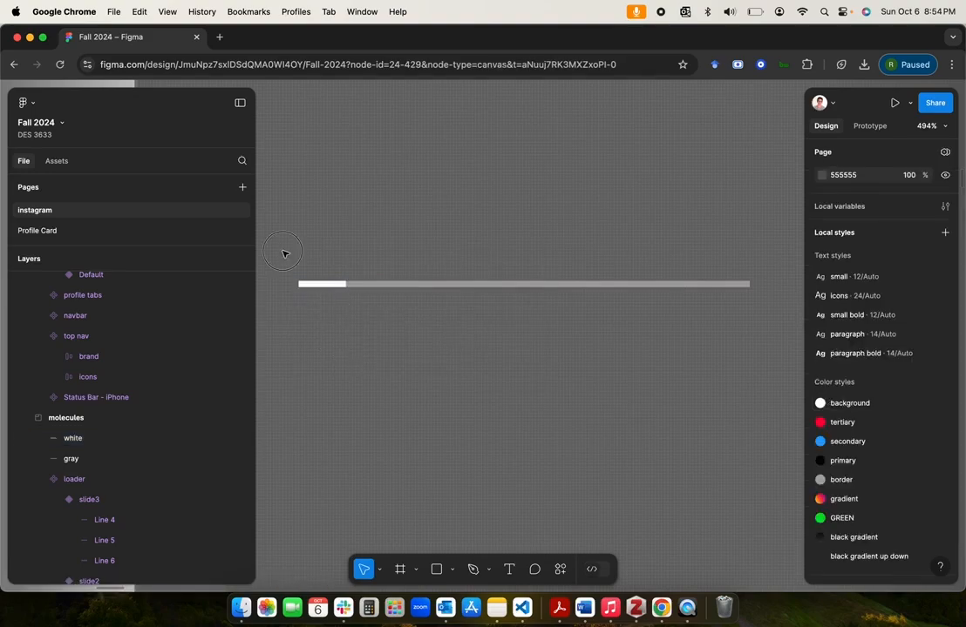
Step: Wrap the white and gray bars together in an auto layout frame
left_click_drag(283, 253, 760, 334)
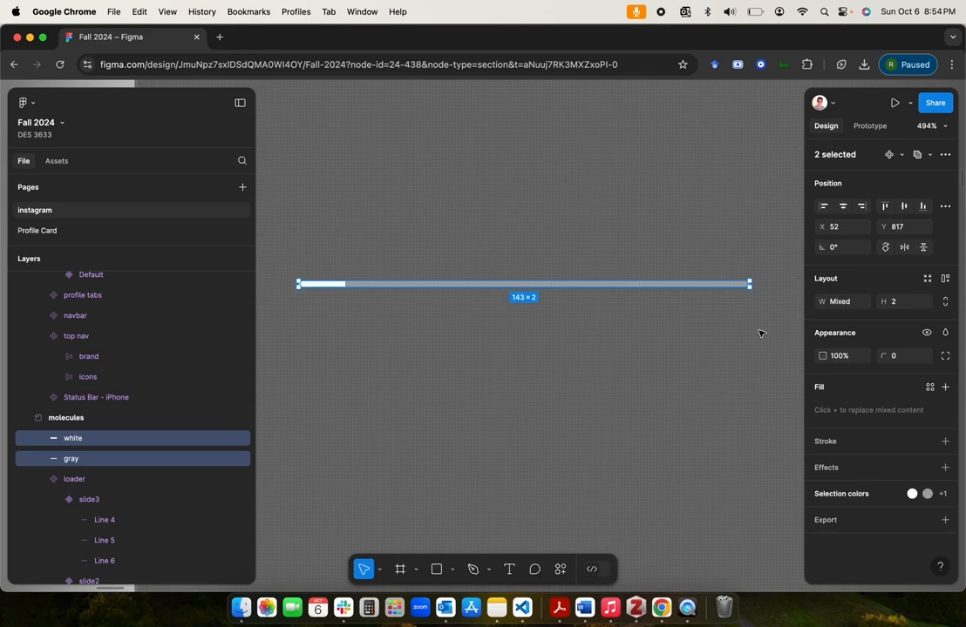
left_click(945, 278)
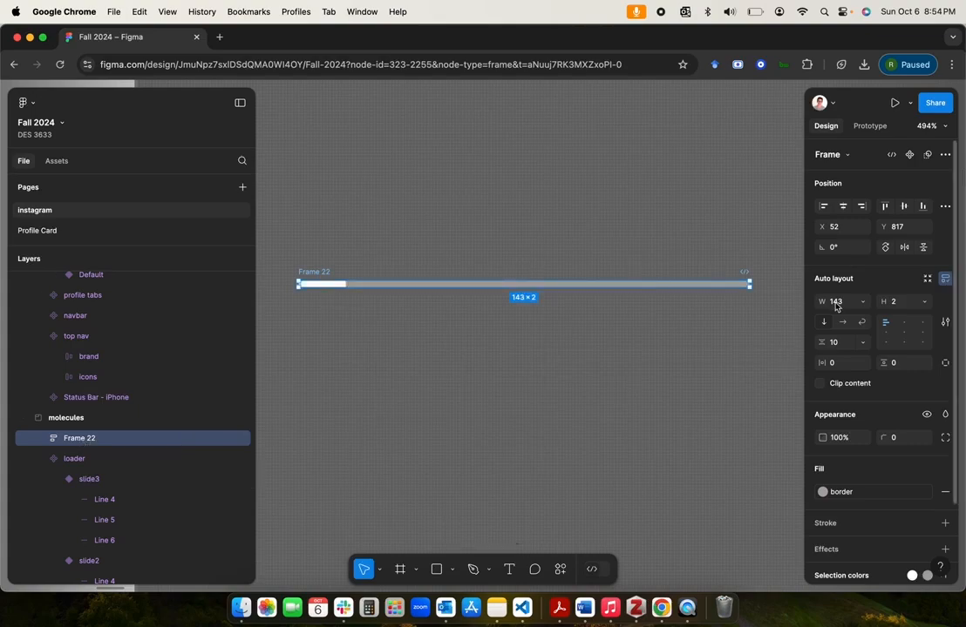
left_click(864, 303)
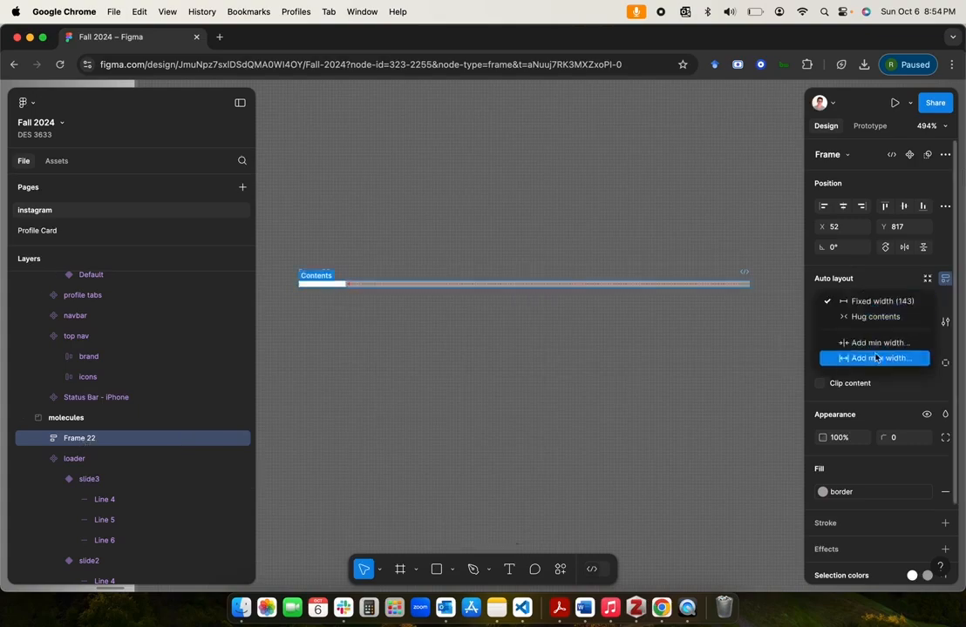
left_click(725, 370)
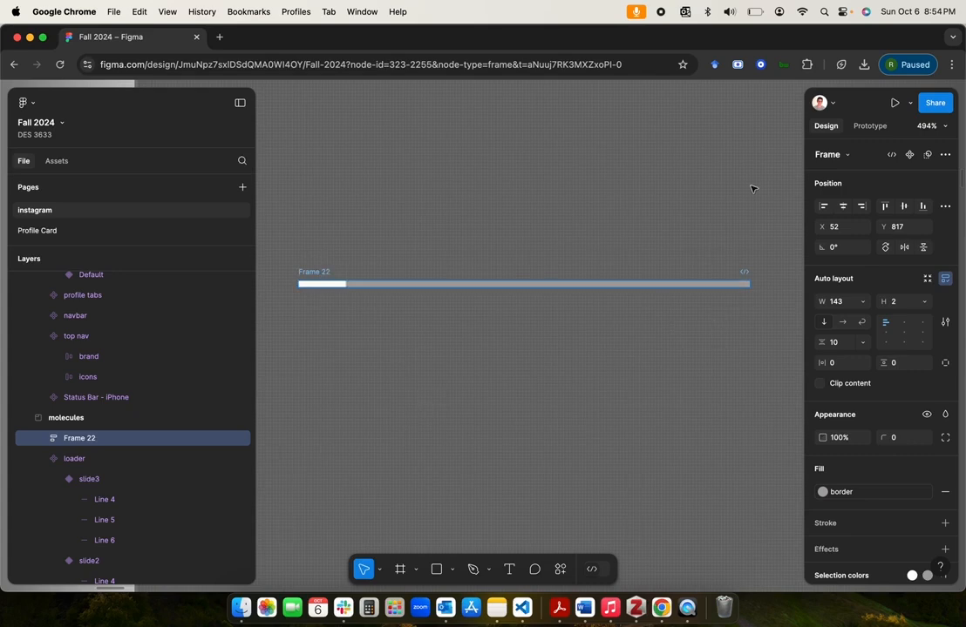
Step: Turn the auto layout frame into a component and rename it "single loader"
left_click(909, 155)
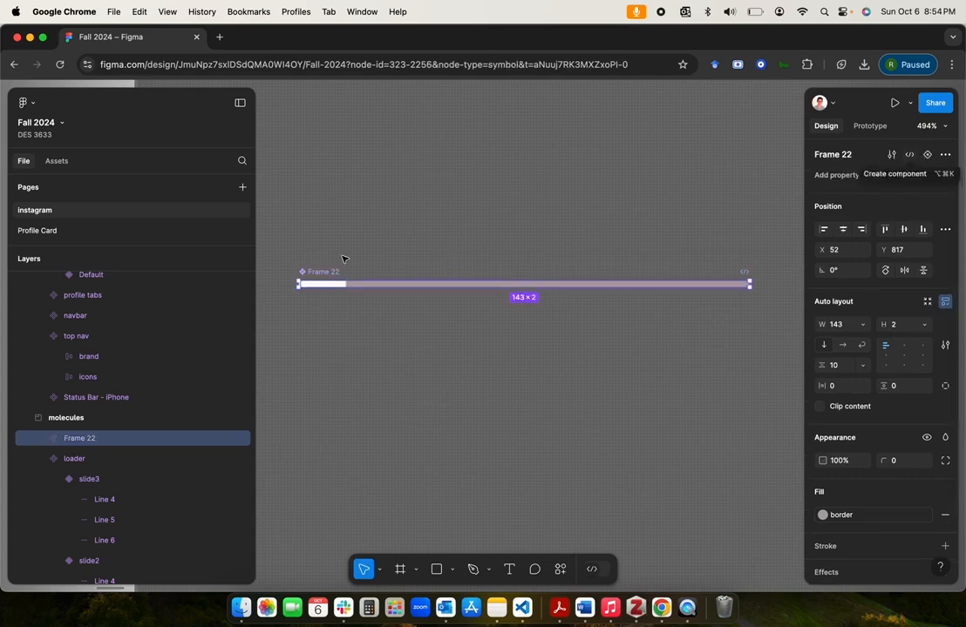
left_click(86, 438)
double_click(86, 438)
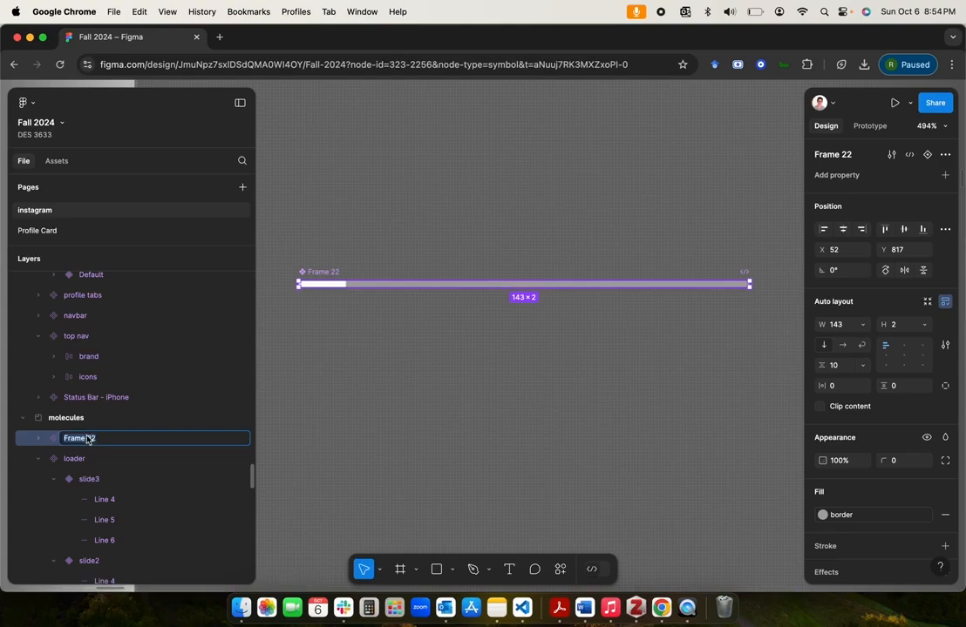
type("sl")
type("ingle loader")
key("Return")
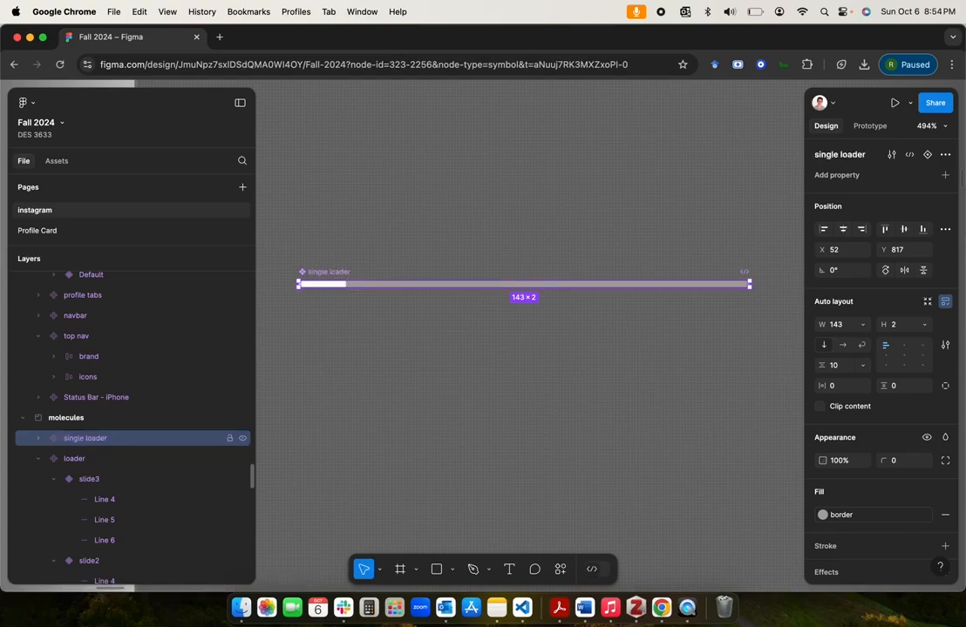
left_click(465, 357)
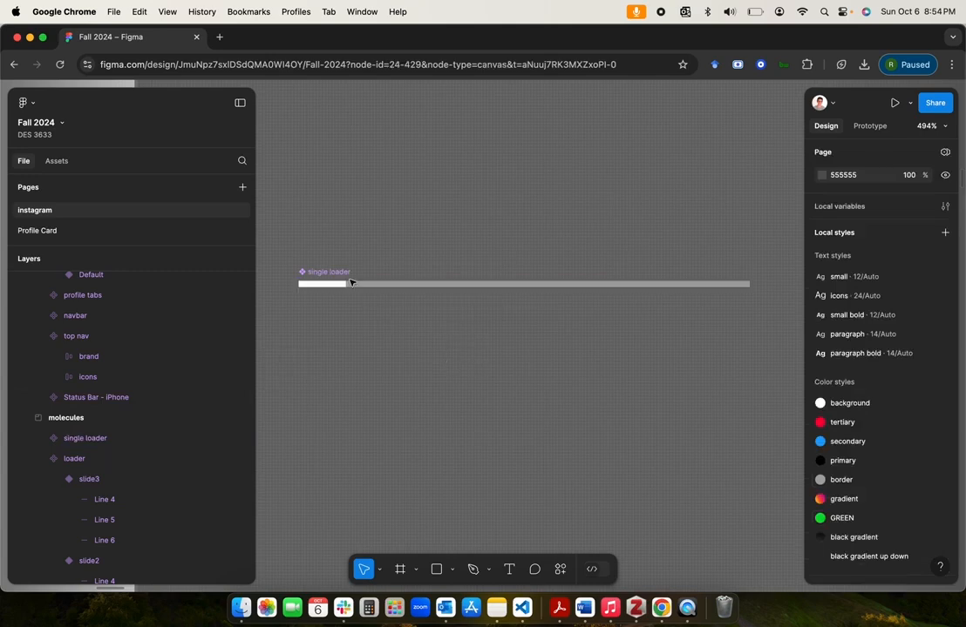
Step: Add a second variant to the single loader component and set its white bar's width to fill the container
left_click(437, 286)
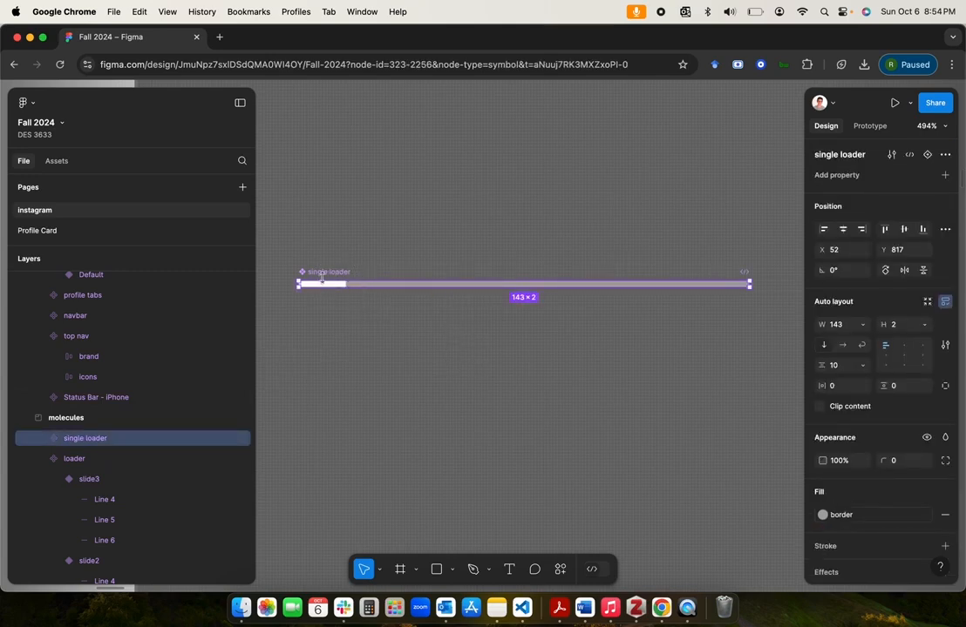
left_click(926, 155)
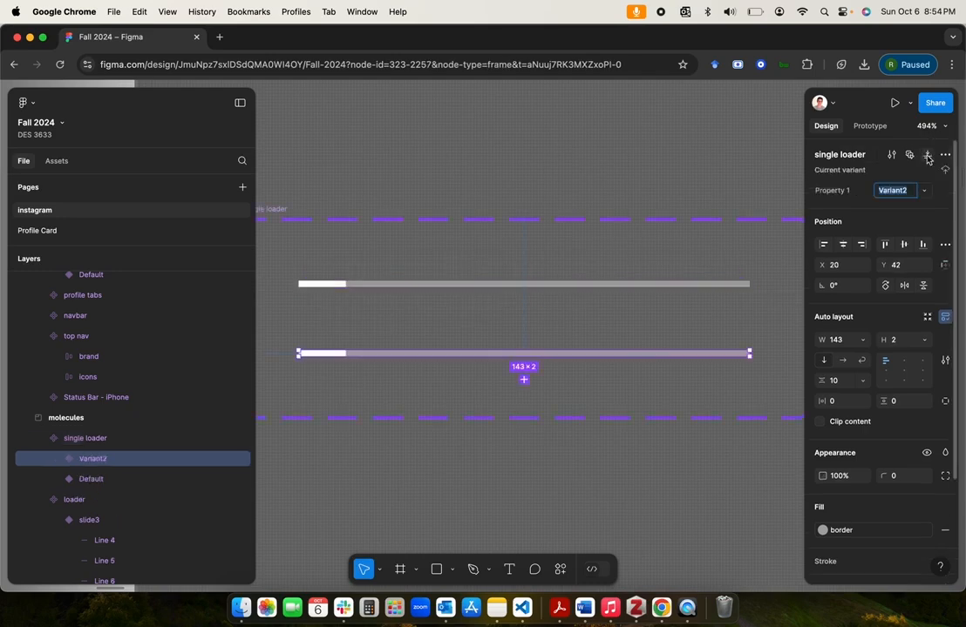
double_click(330, 355)
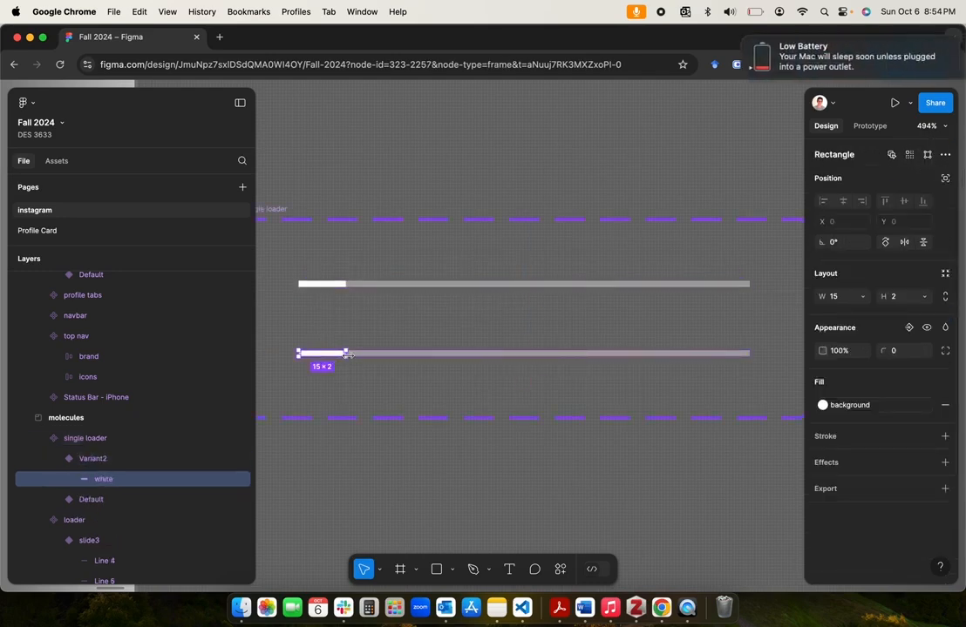
left_click_drag(346, 354, 540, 350)
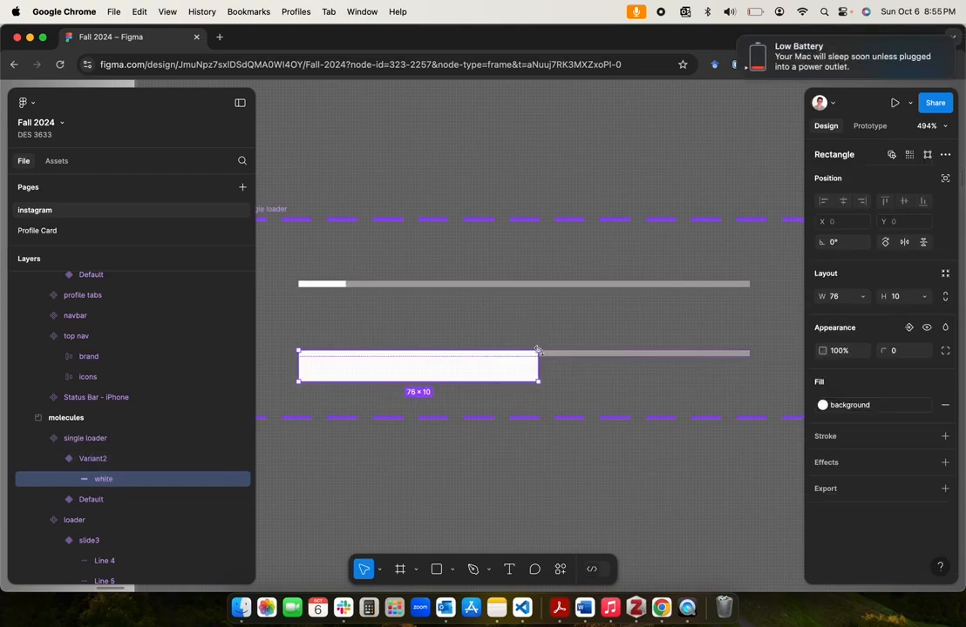
key("super+z")
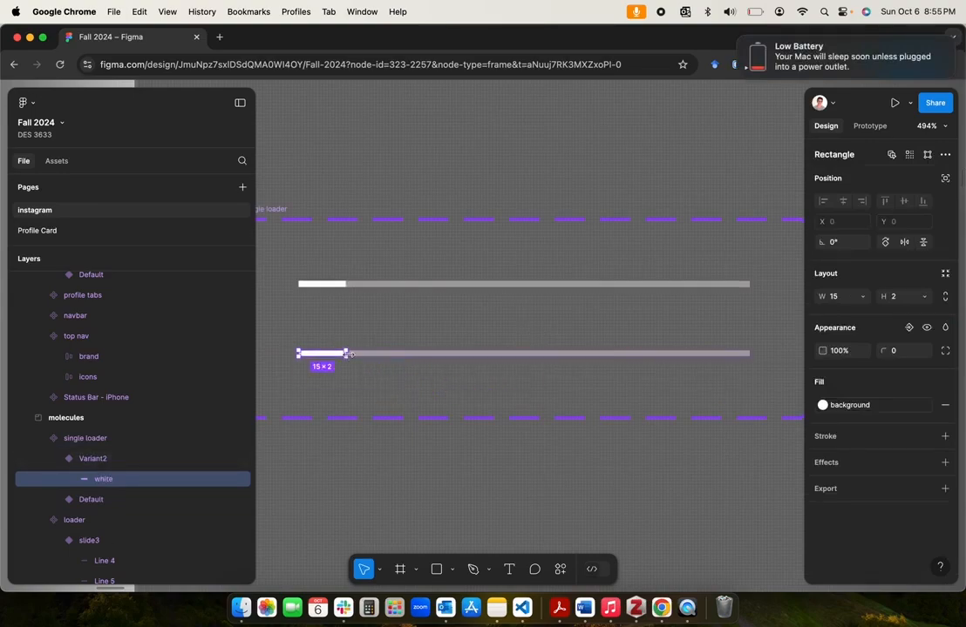
left_click_drag(348, 353, 638, 349)
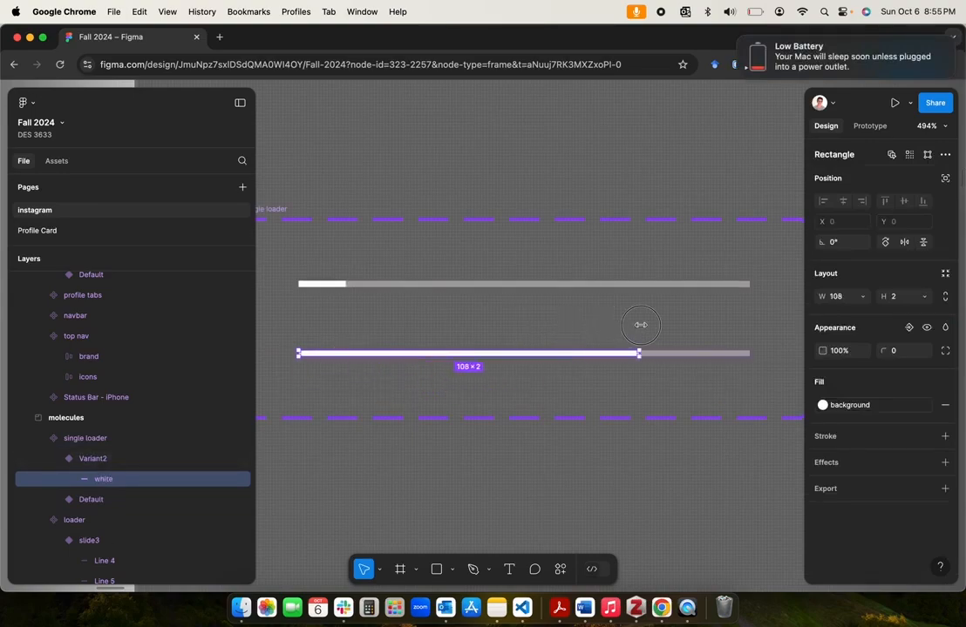
left_click(859, 299)
left_click(873, 314)
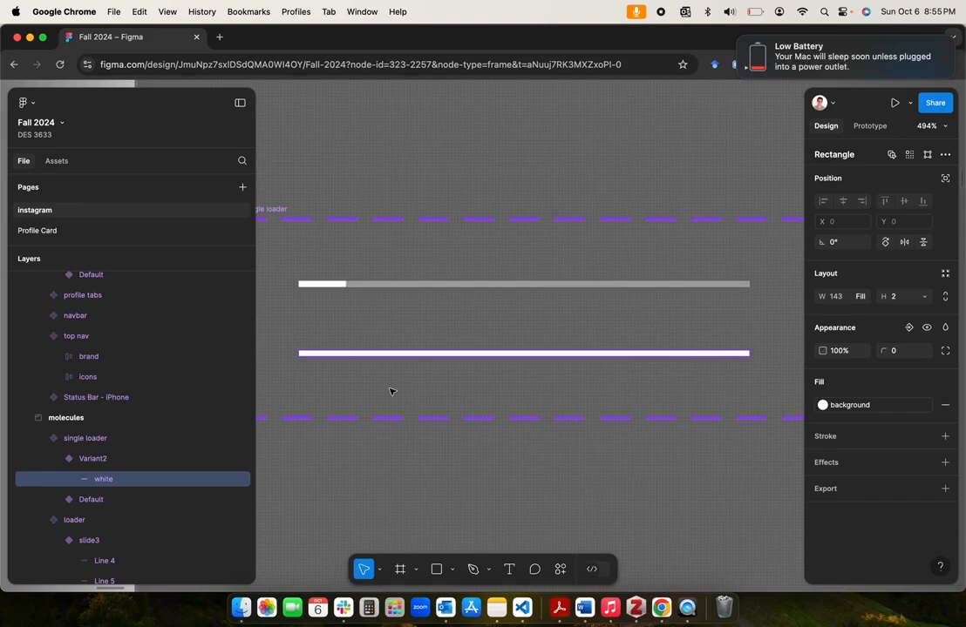
Step: Set the white bar's width to 1 in the Default variant of the single loader
left_click(334, 286)
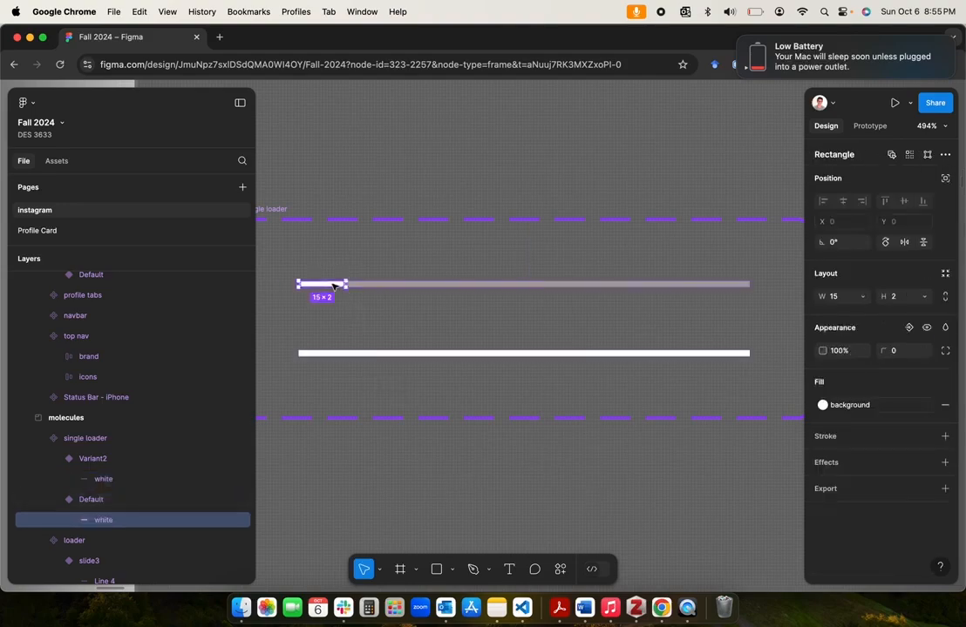
left_click(844, 298)
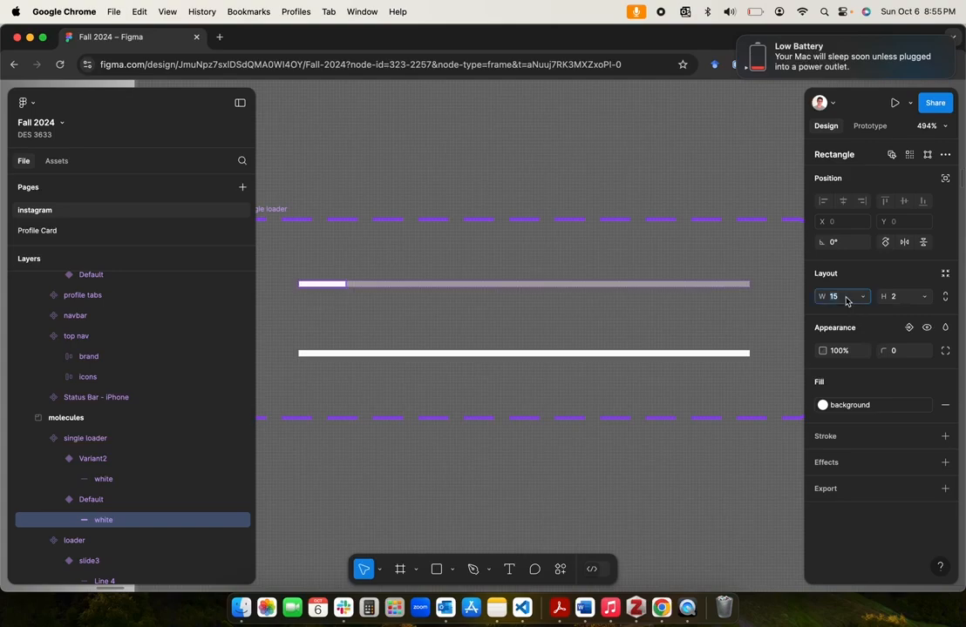
type("1")
key("Return")
left_click(356, 451)
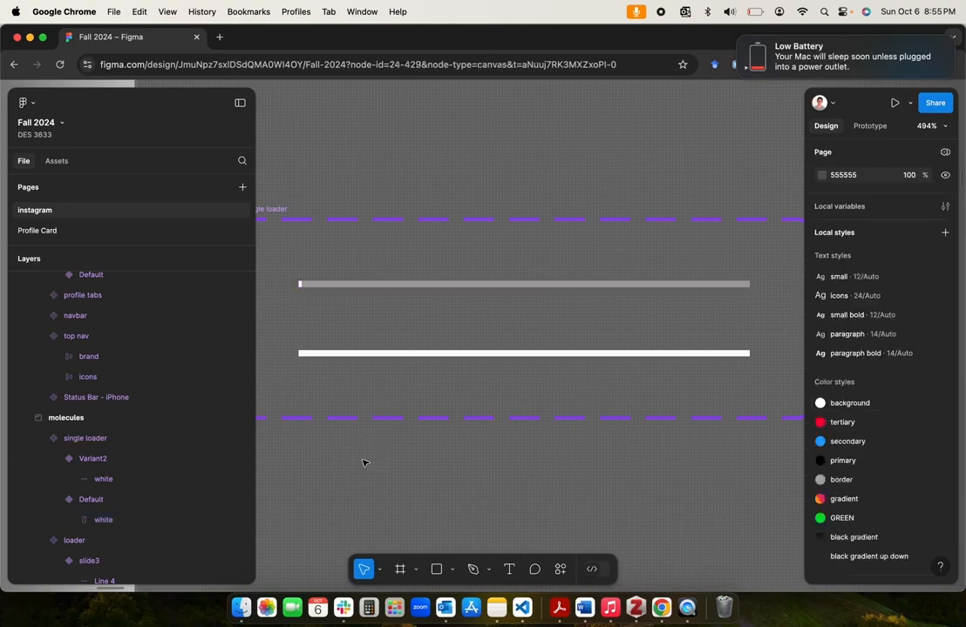
Step: Add a prototype interaction from the single loader's Default variant that changes it to Variant2
left_click(455, 284)
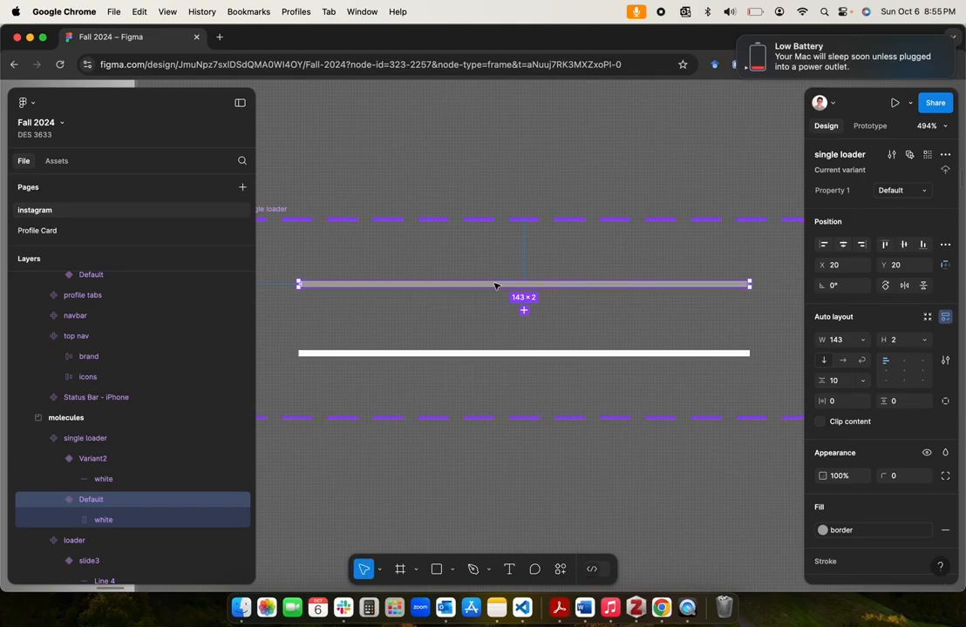
left_click(868, 127)
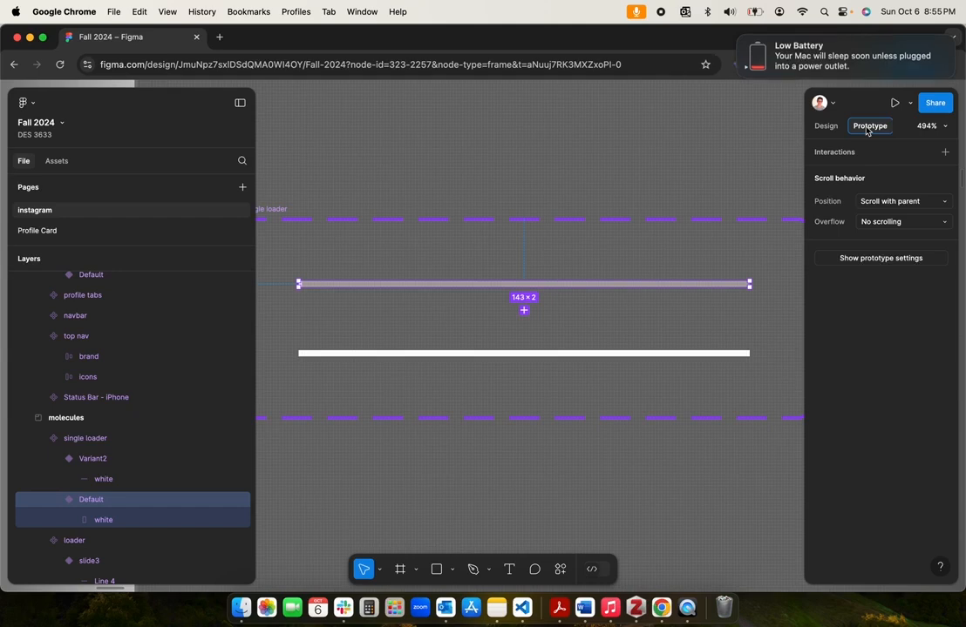
left_click(663, 136)
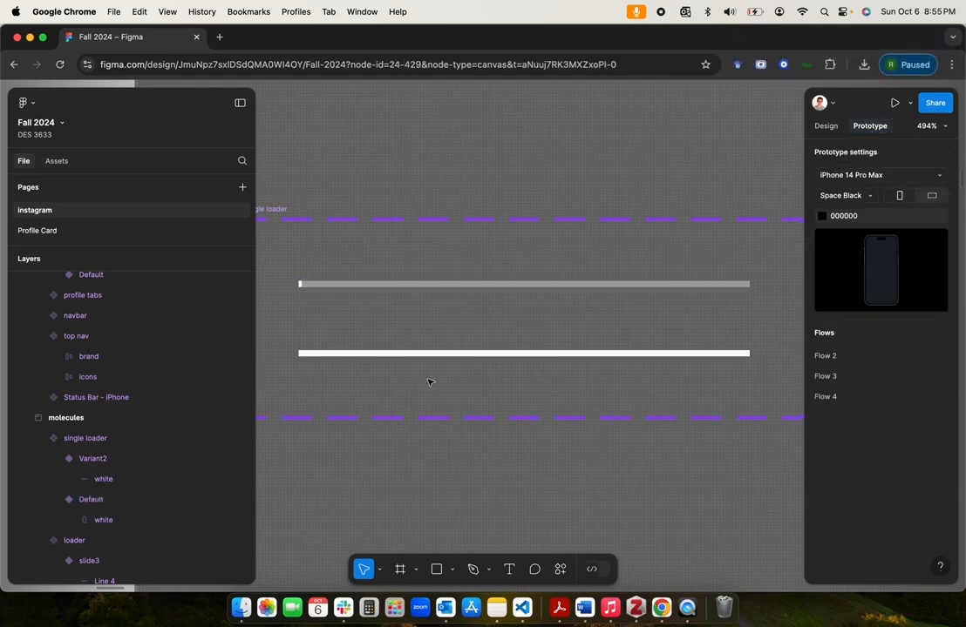
scroll(427, 382, "down", 5)
scroll(428, 382, "left", 3)
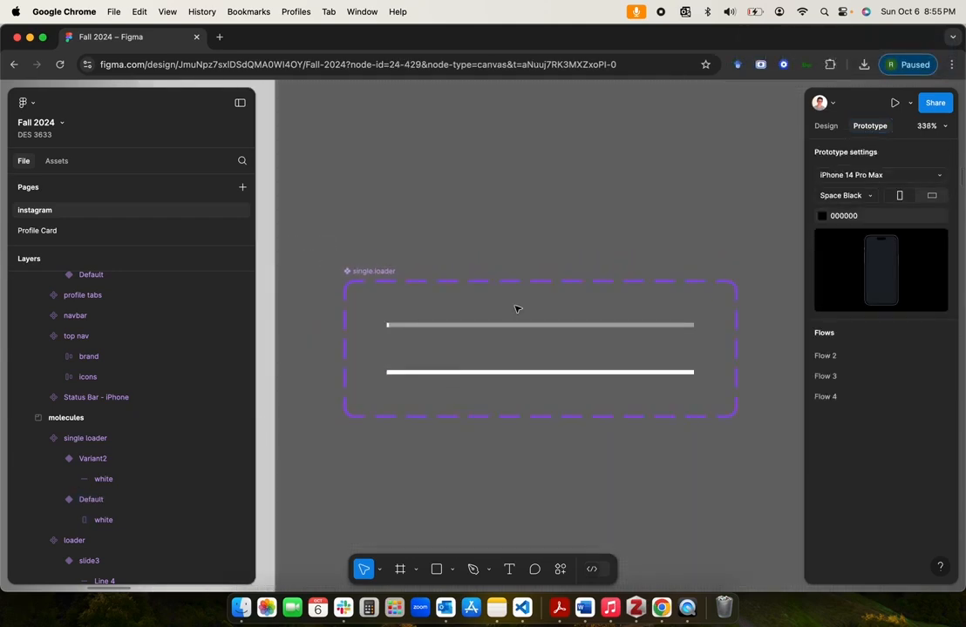
scroll(586, 261, "up", 5)
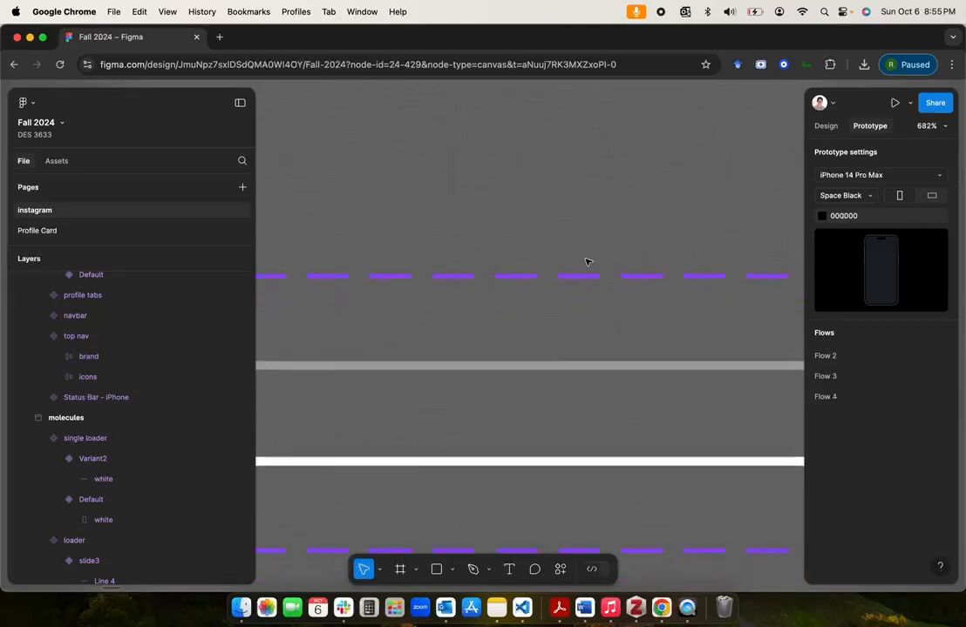
scroll(587, 261, "down", 3)
left_click(537, 335)
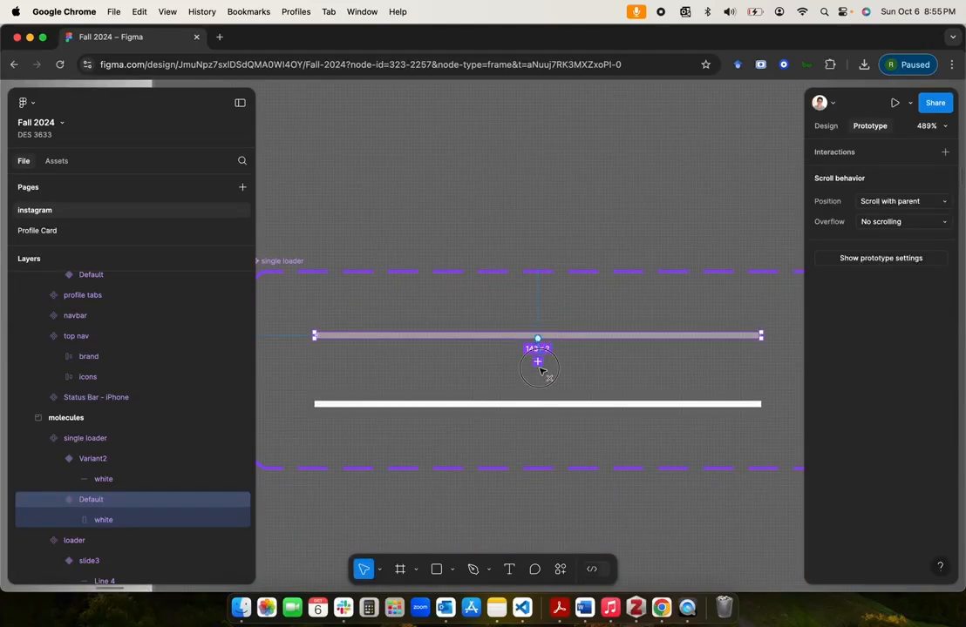
left_click_drag(541, 371, 538, 407)
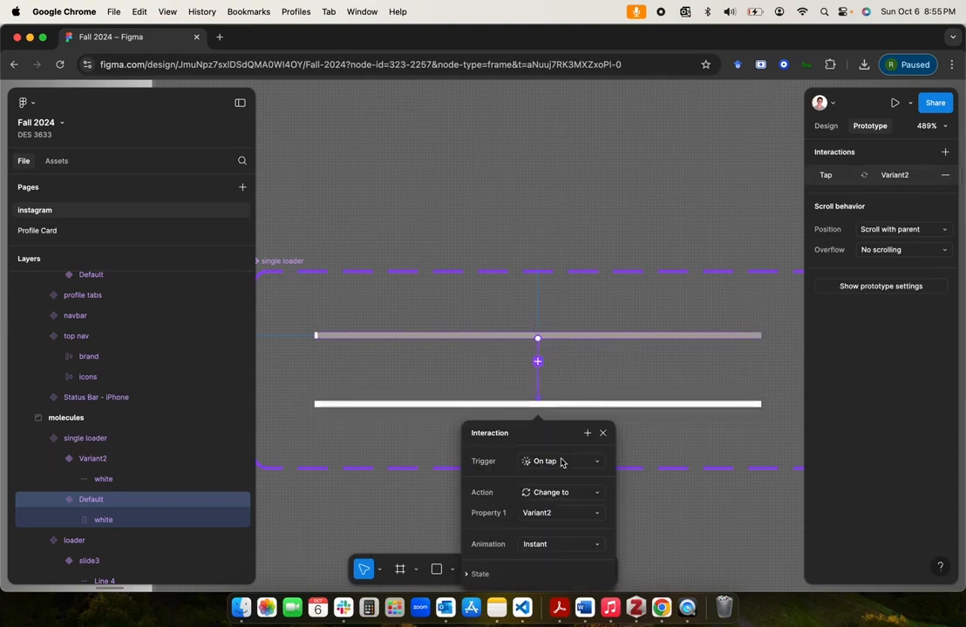
Step: Set the loader interaction's trigger to After delay with a delay of 1 ms
scroll(561, 462, "down", 3)
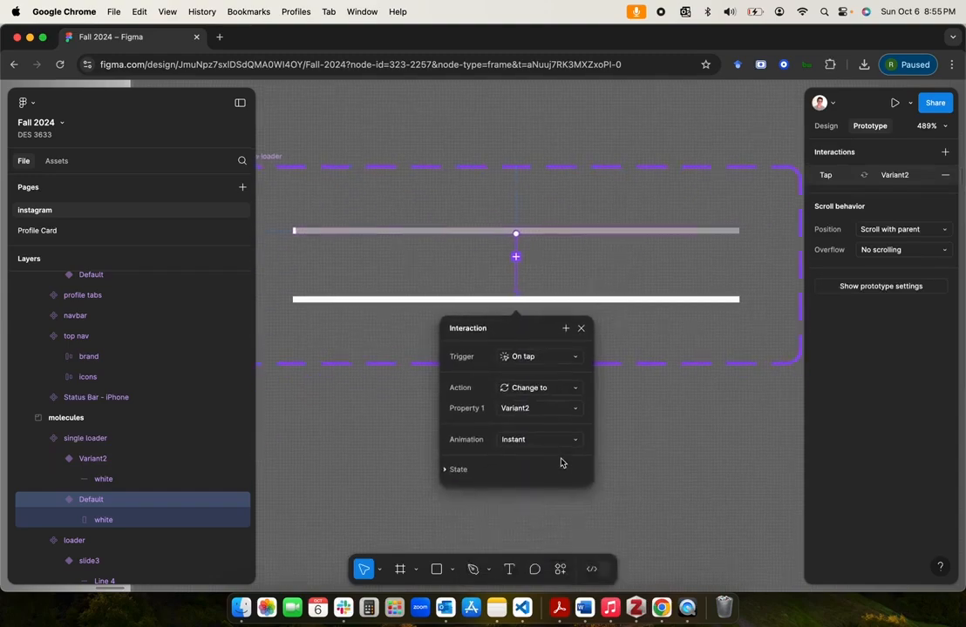
left_click(559, 358)
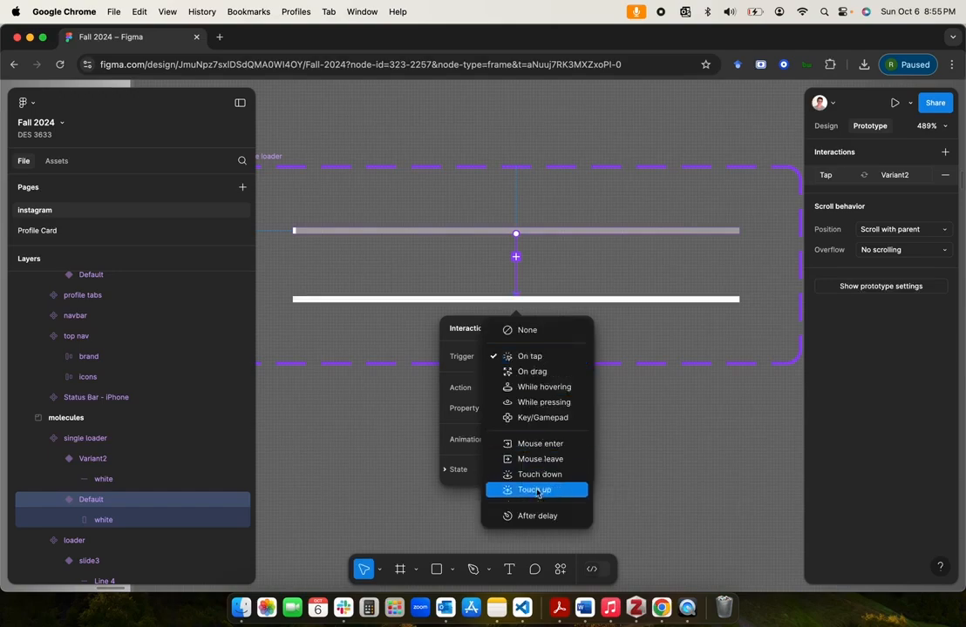
left_click(532, 517)
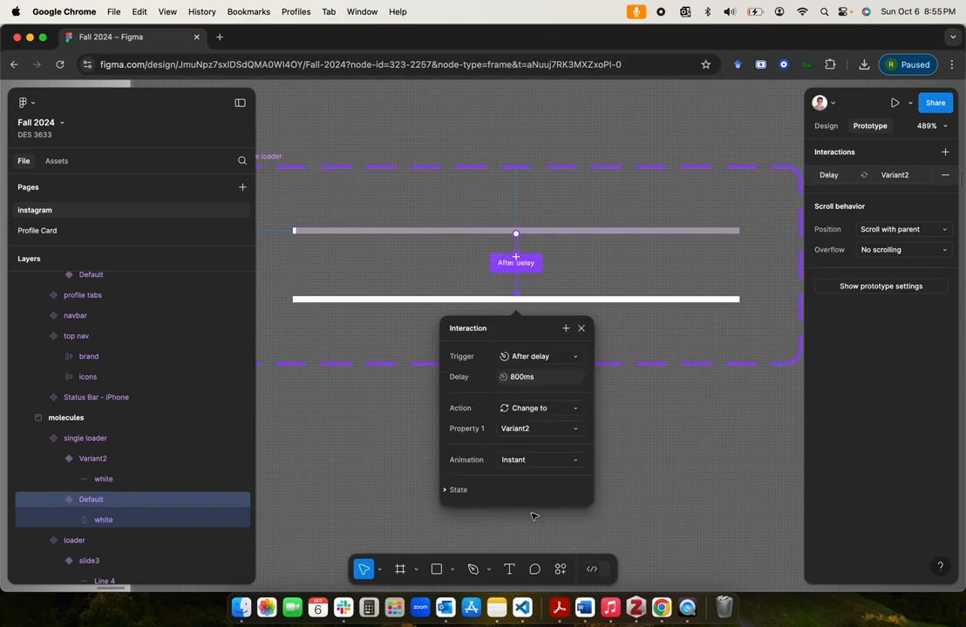
left_click(537, 380)
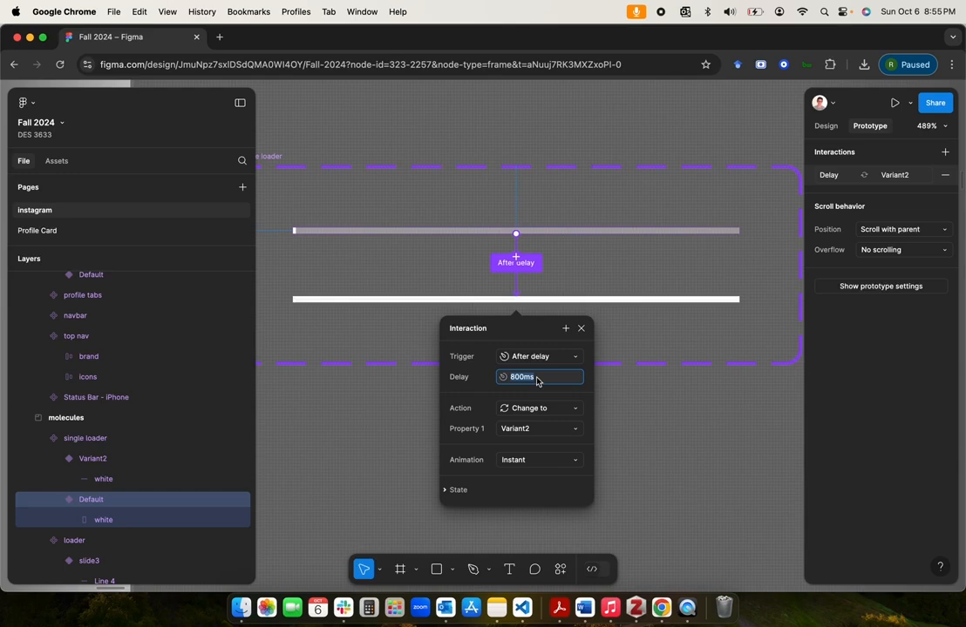
type("1")
Step: Set the loader interaction's animation to Smart animate with a duration of 5000 ms
left_click(514, 460)
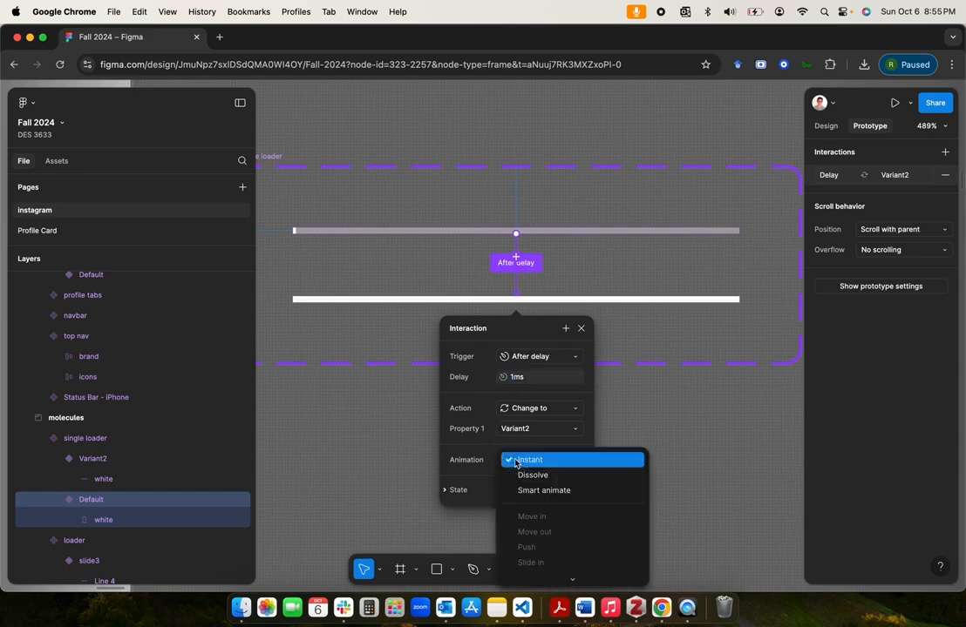
left_click(514, 490)
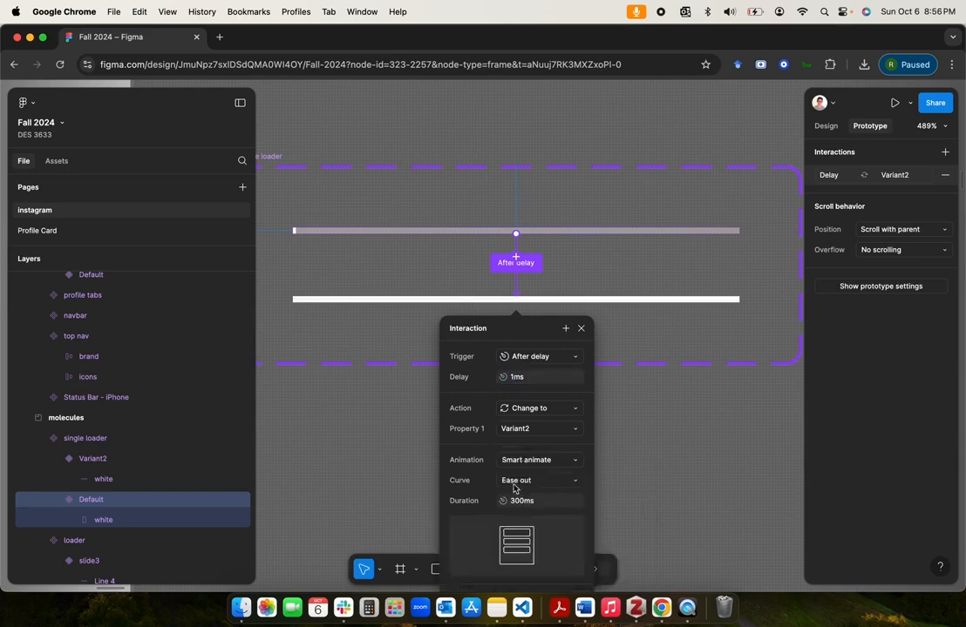
scroll(545, 434, "down", 3)
left_click(536, 437)
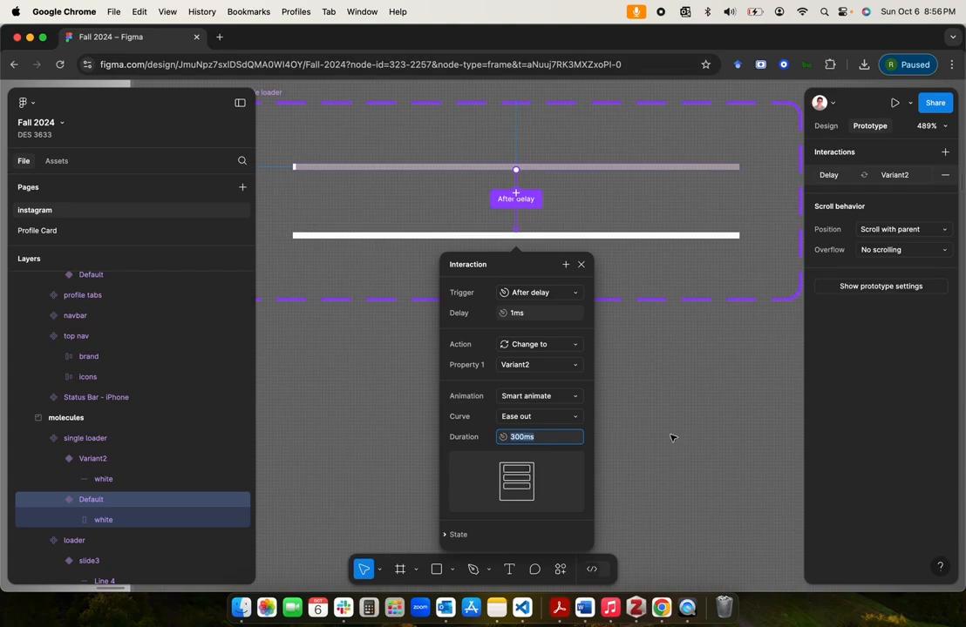
left_click(510, 437)
type("50")
key("Return")
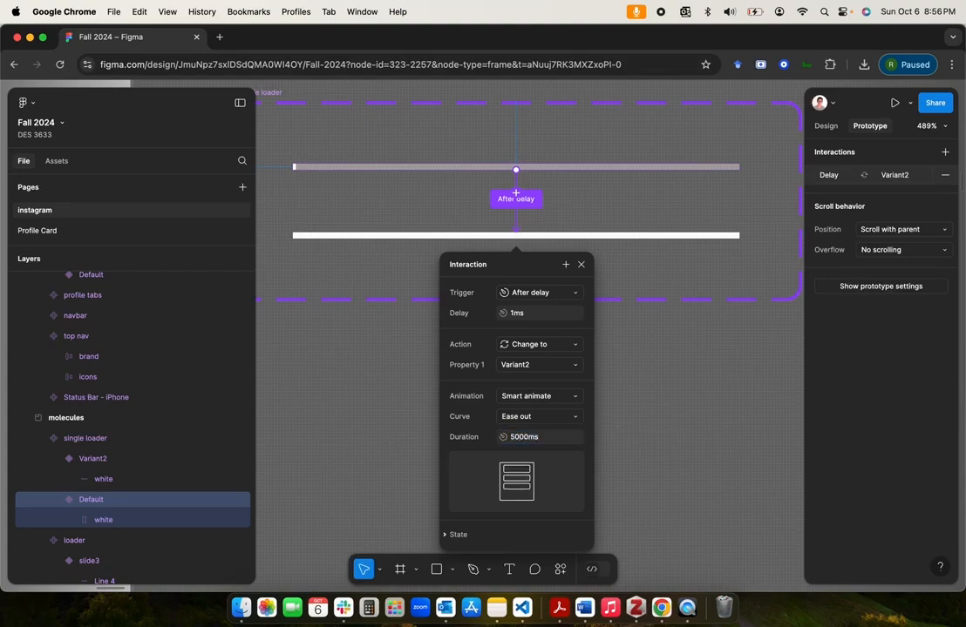
left_click(710, 404)
Step: Open the after-delay interaction leading from the first story slide to story slide 2 to check its delay
scroll(711, 405, "right", 8)
scroll(710, 404, "down", 15)
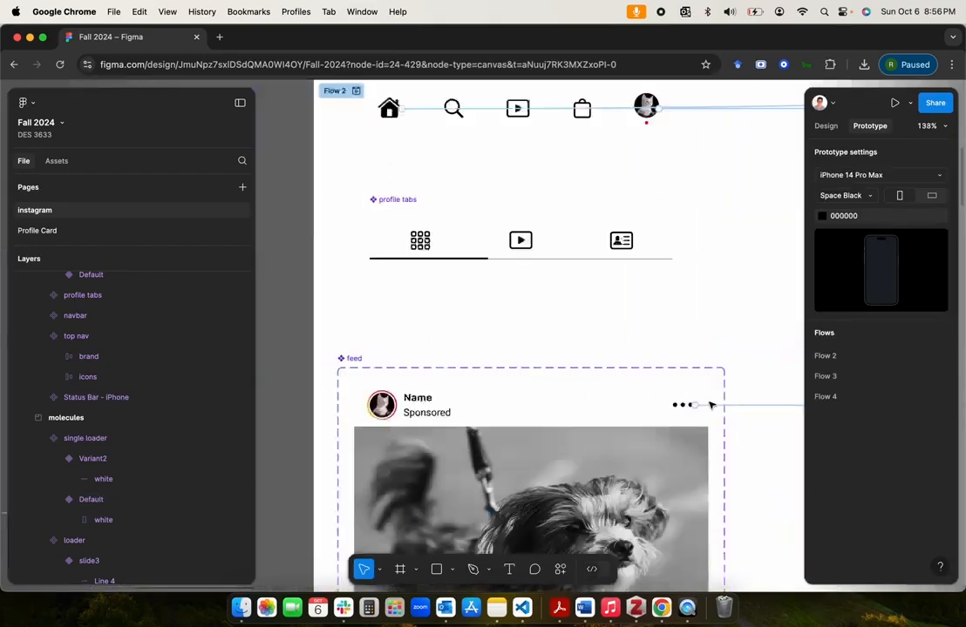
scroll(710, 404, "down", 5)
scroll(710, 404, "right", 8)
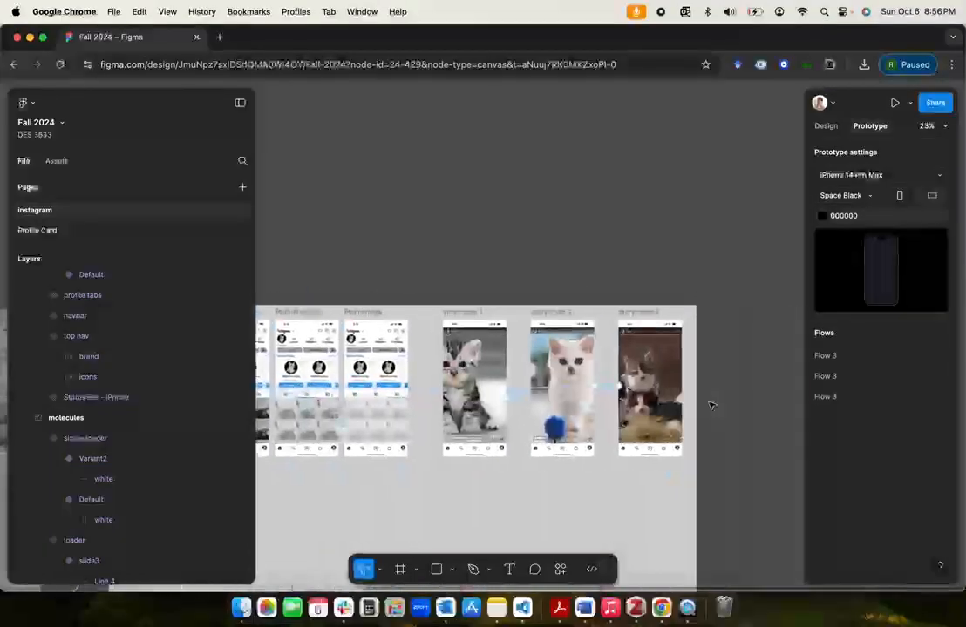
scroll(437, 370, "up", 6)
scroll(438, 370, "up", 3)
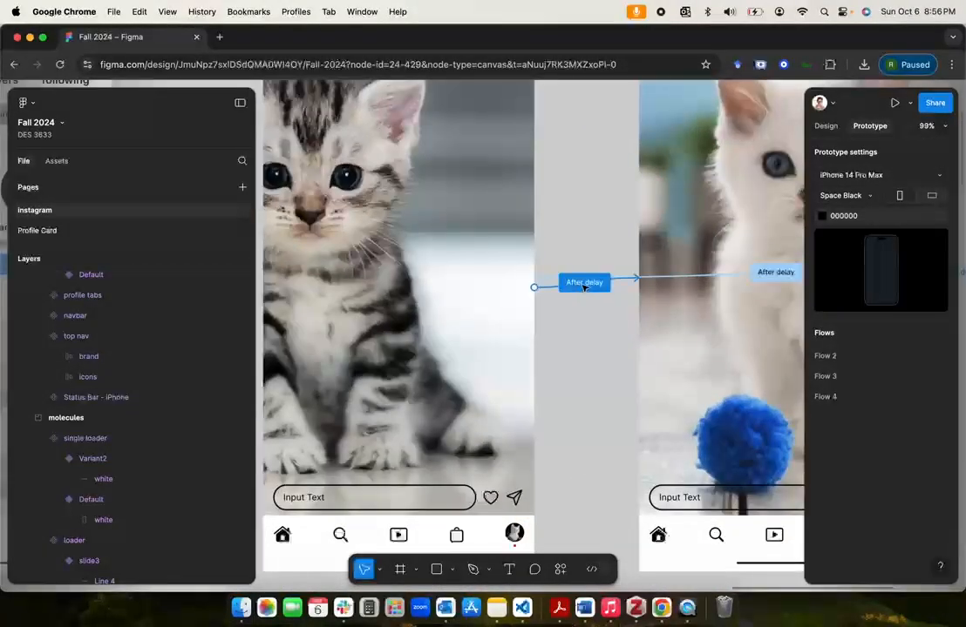
left_click(582, 281)
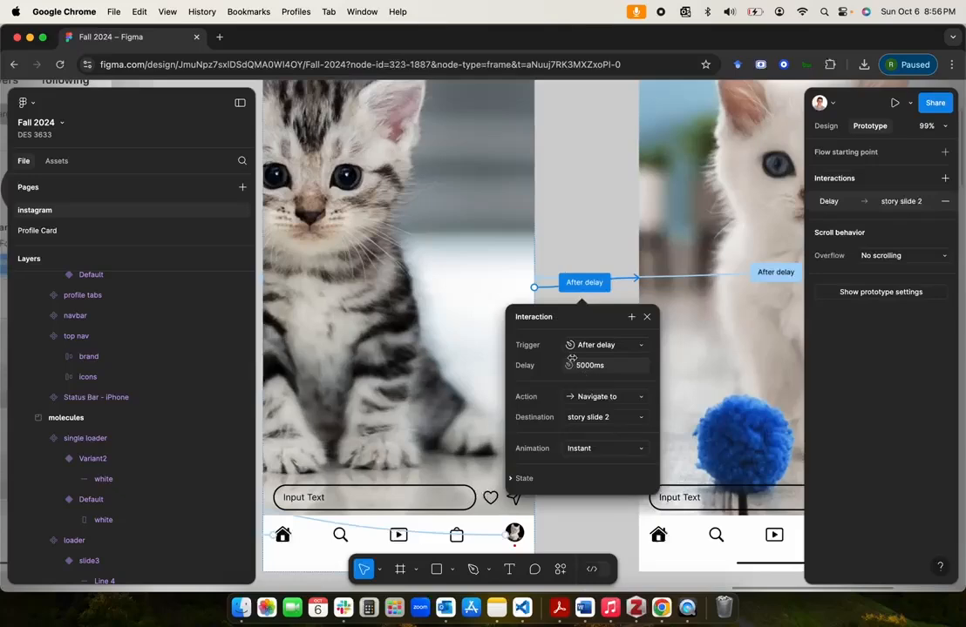
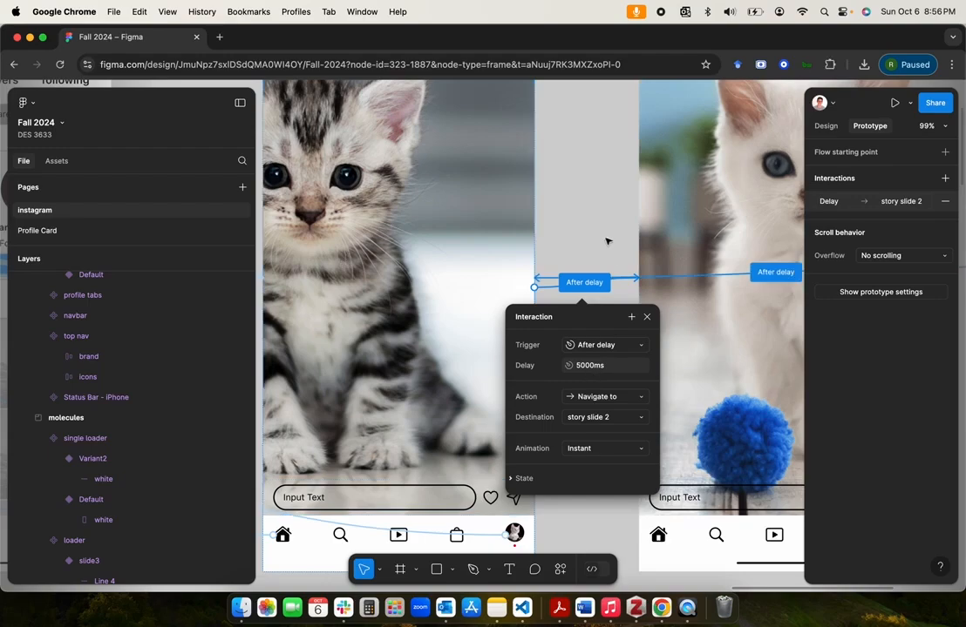
Step: Examine the after-delay interaction on the single loader's Default variant, including its delay, target variant, animation and duration
left_click(593, 230)
scroll(594, 229, "up", 5)
scroll(594, 229, "left", 5)
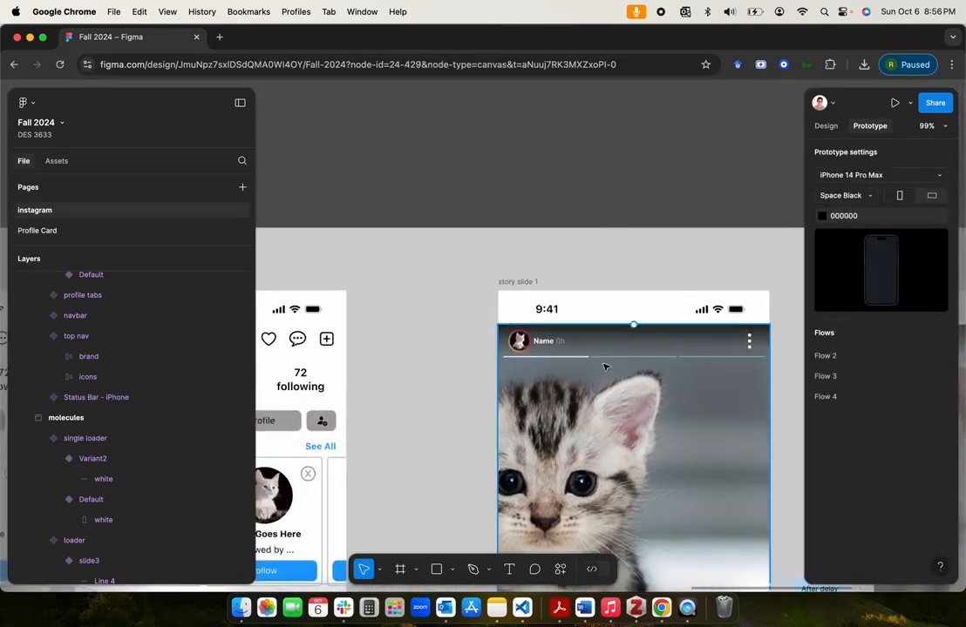
scroll(605, 367, "down", 5)
scroll(605, 367, "down", 2)
scroll(604, 368, "left", 12)
scroll(605, 368, "down", 2)
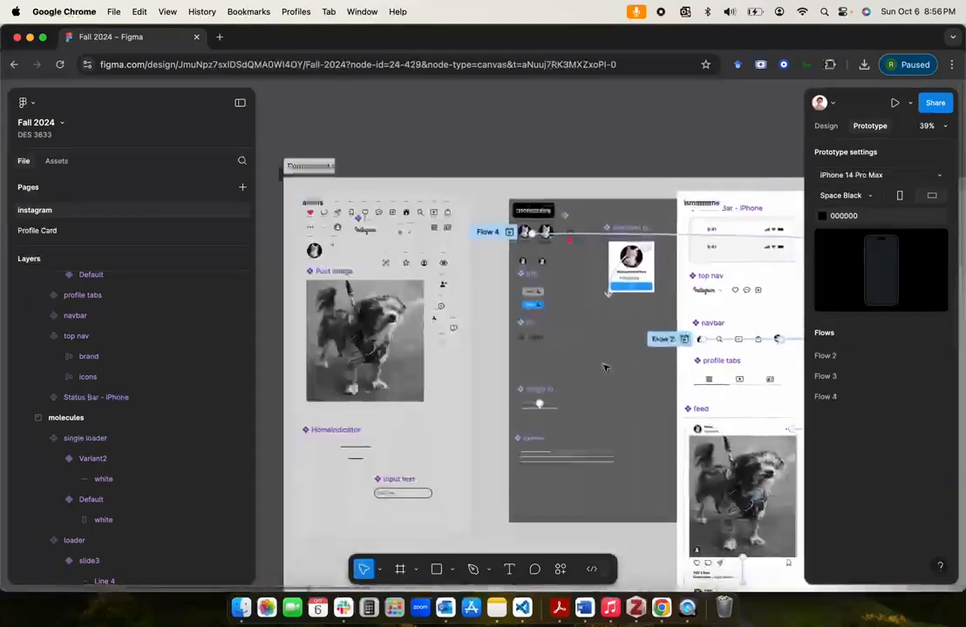
scroll(504, 367, "up", 10)
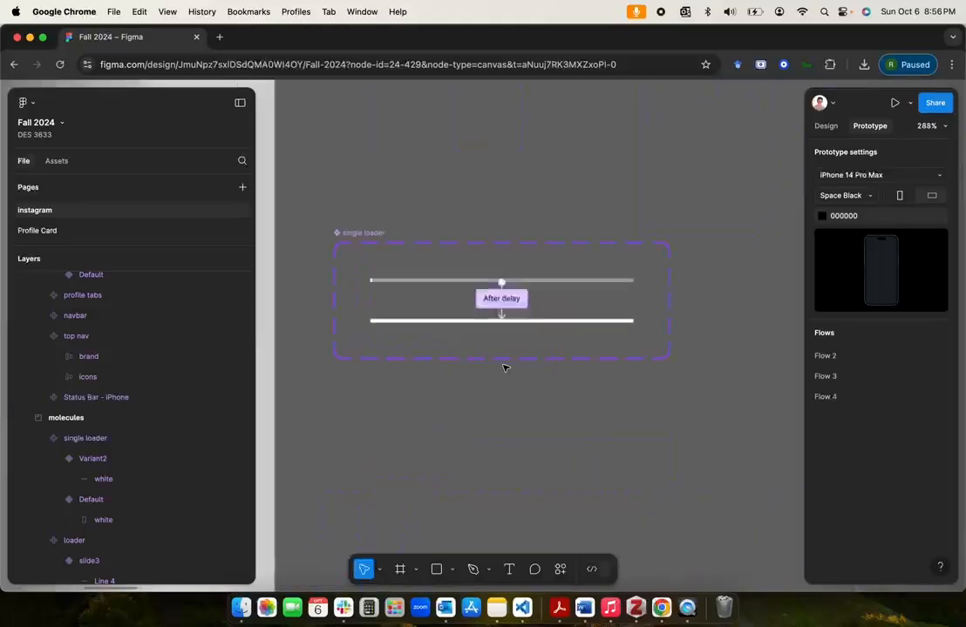
left_click(501, 241)
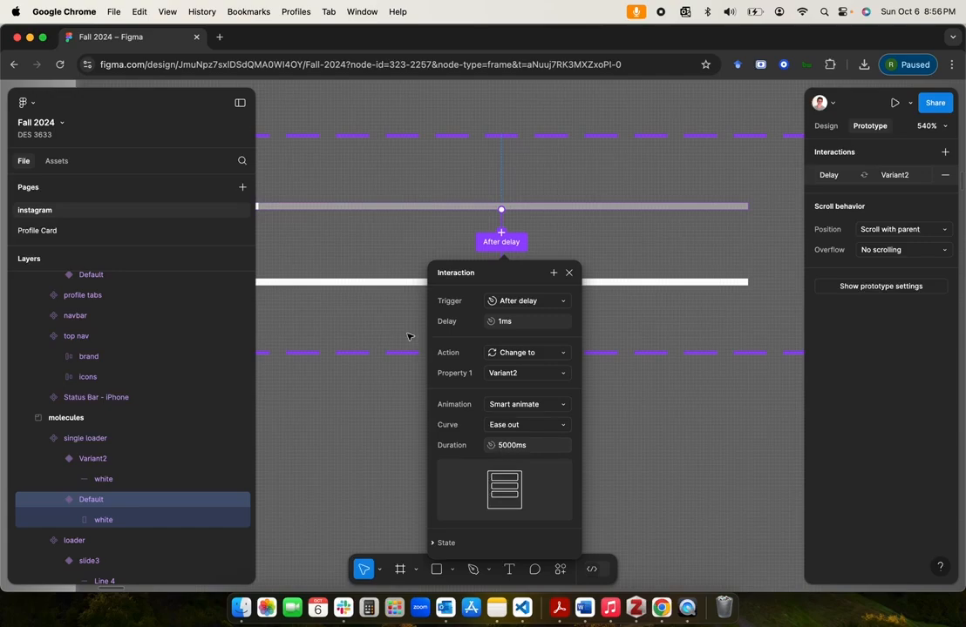
scroll(357, 288, "left", 3)
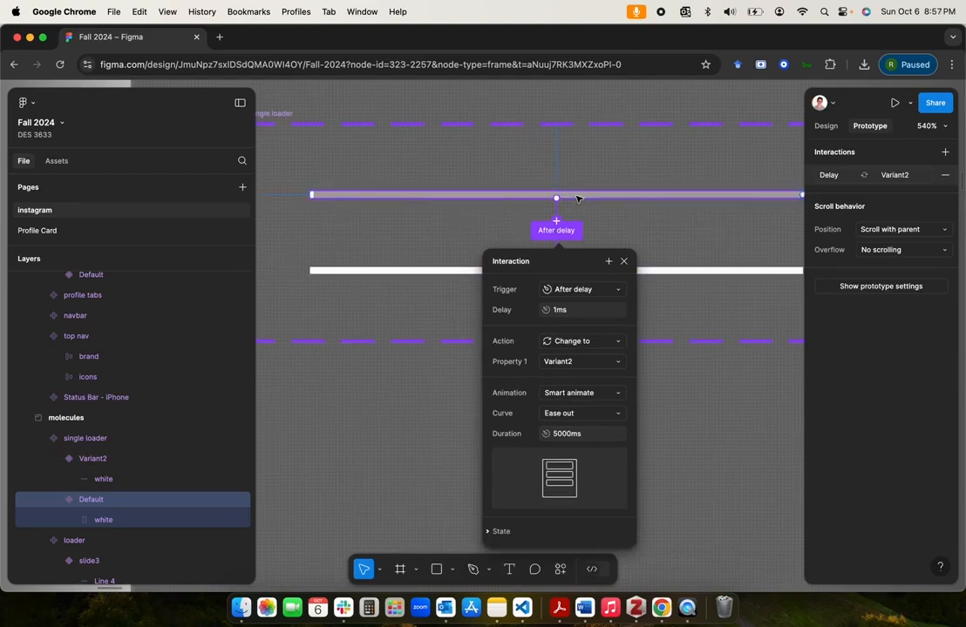
scroll(577, 198, "down", 5)
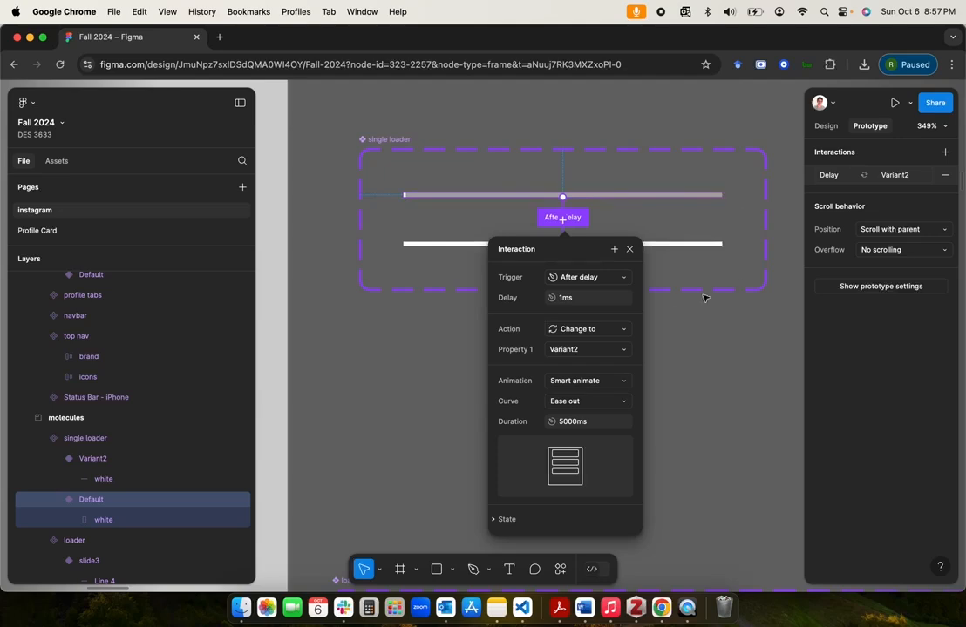
Step: Add a prototype interaction from the single loader's Variant2 that changes it back to Default
left_click(725, 376)
scroll(608, 263, "up", 5)
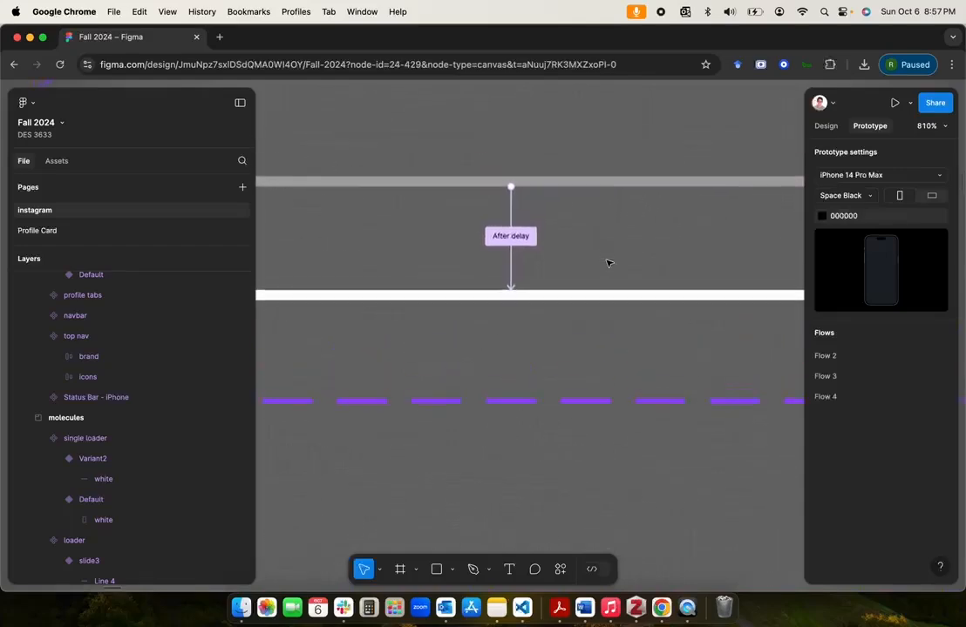
scroll(606, 263, "down", 3)
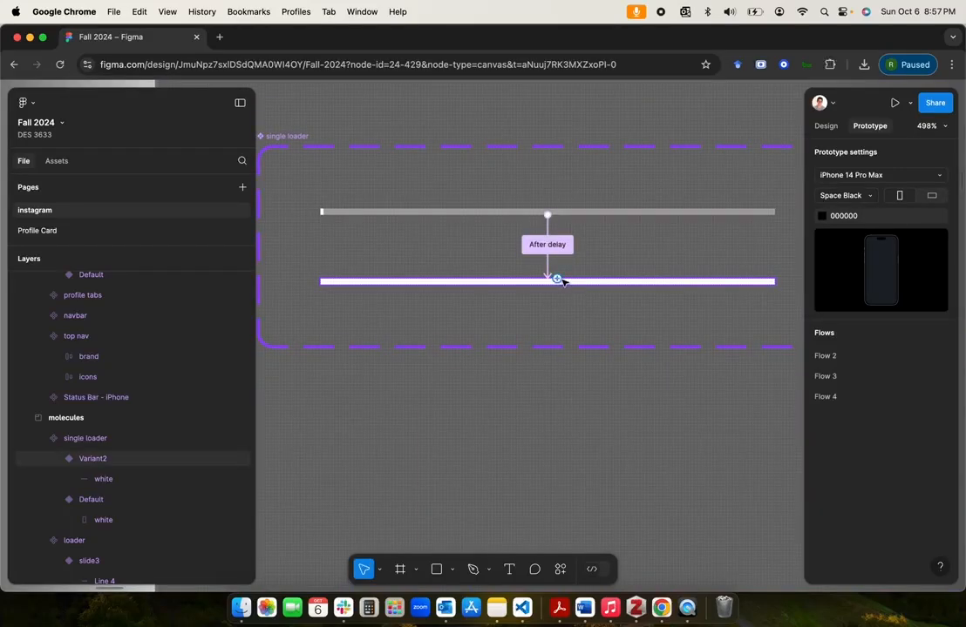
left_click(558, 280)
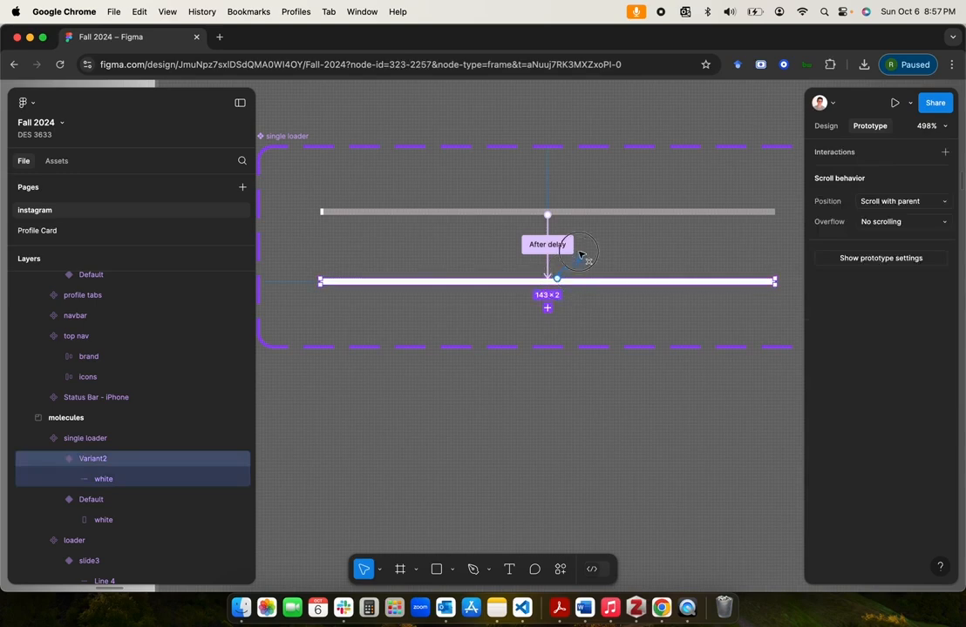
left_click_drag(583, 213, 580, 211)
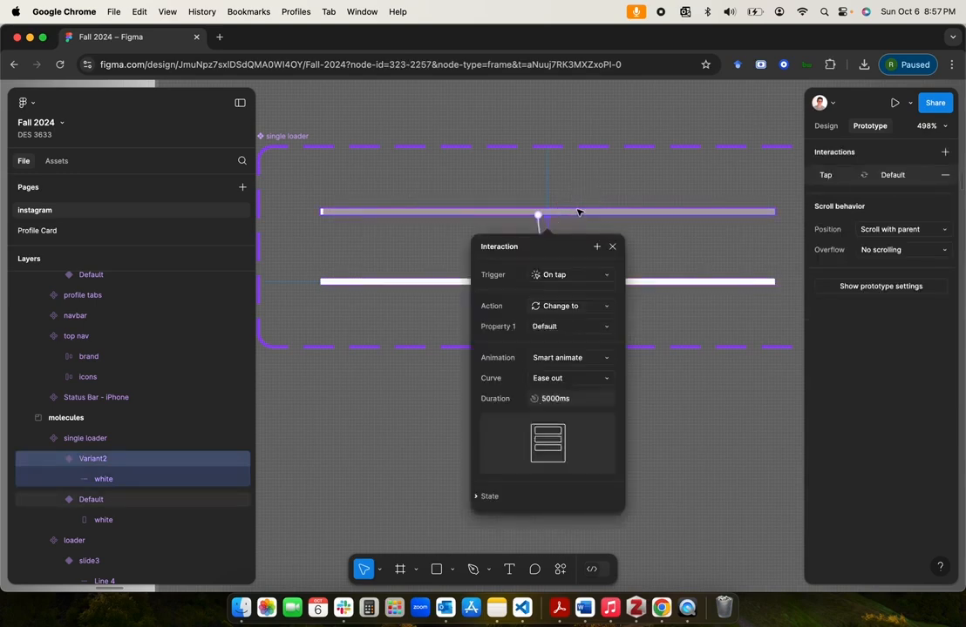
Step: Set the Variant2 interaction's trigger to After delay with a delay of 1 ms
left_click(586, 280)
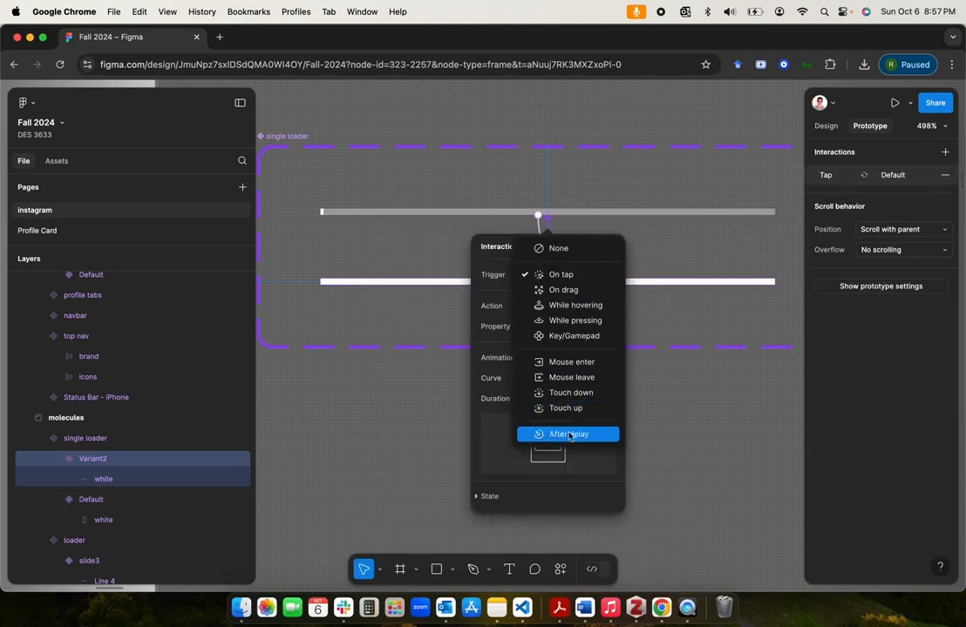
left_click(558, 434)
left_click(584, 300)
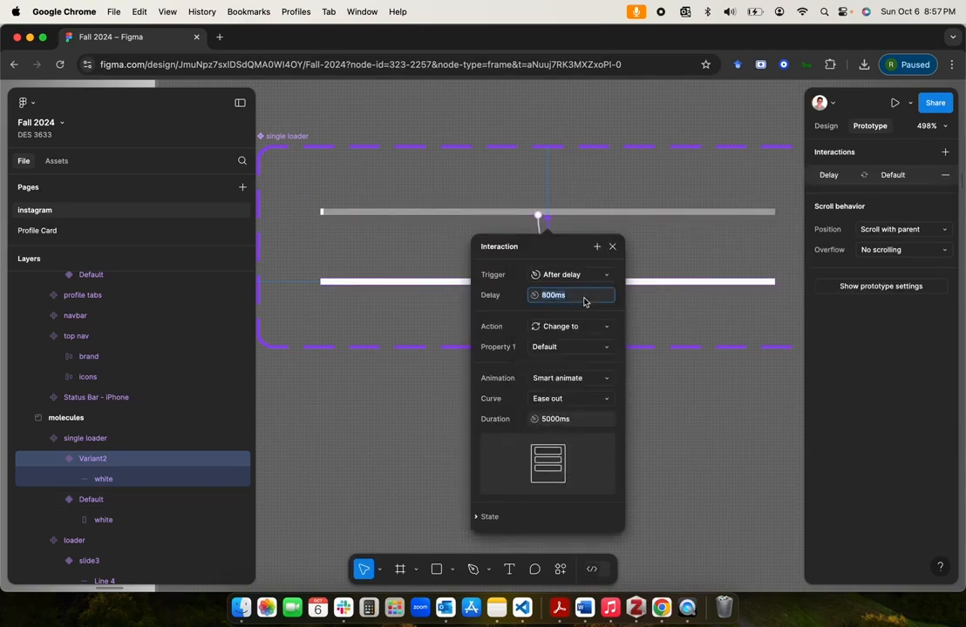
type("1")
key("Return")
Step: Set the Variant2 interaction's animation to Instant and close its settings
left_click(568, 380)
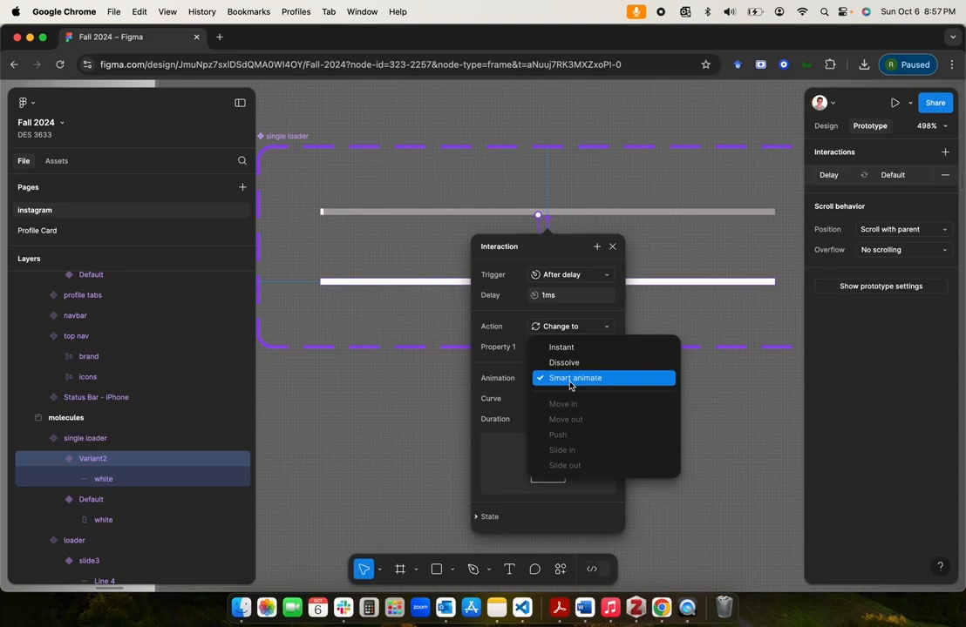
left_click(584, 348)
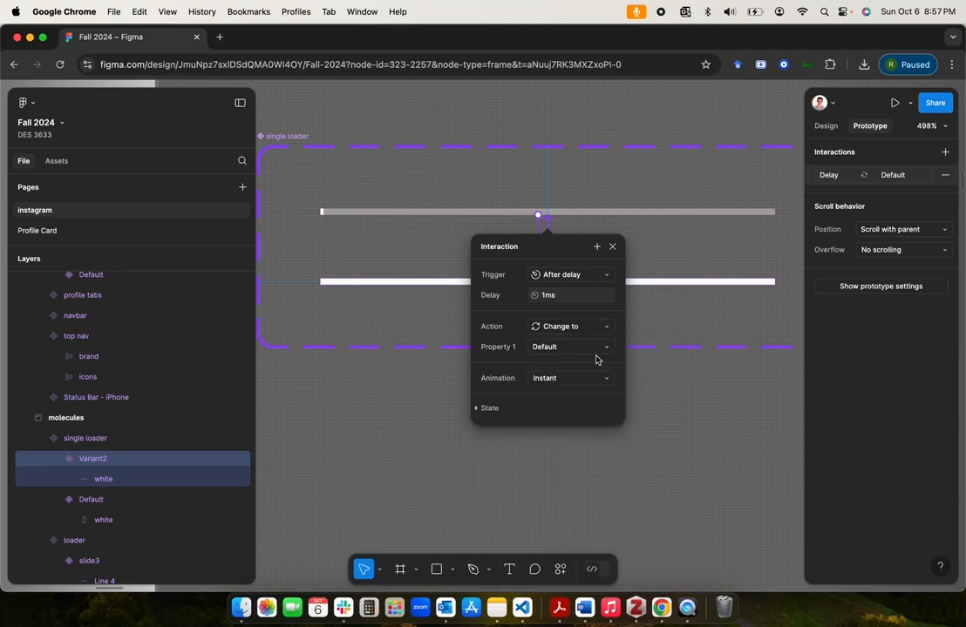
left_click(670, 433)
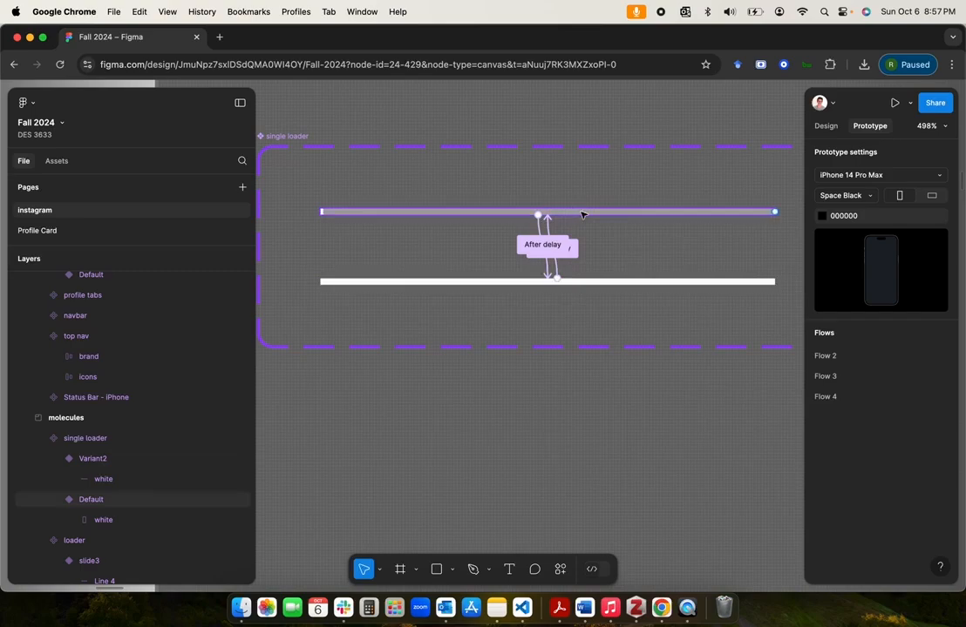
Step: Search the assets for "single", insert a single loader instance, and place it between the single loader and loader component sets
left_click(518, 468)
scroll(518, 468, "down", 5)
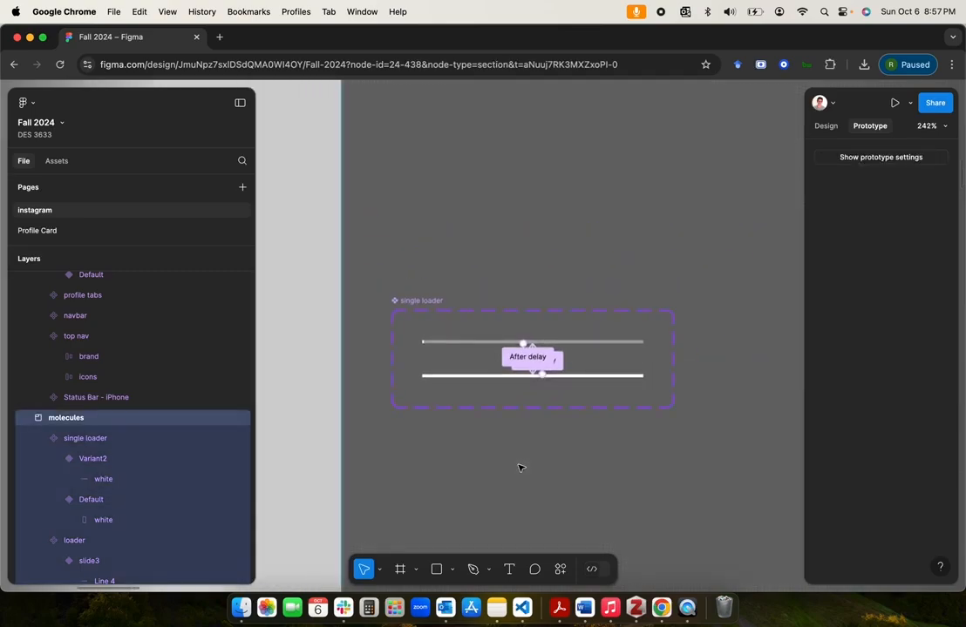
scroll(519, 468, "up", 5)
scroll(518, 468, "down", 3)
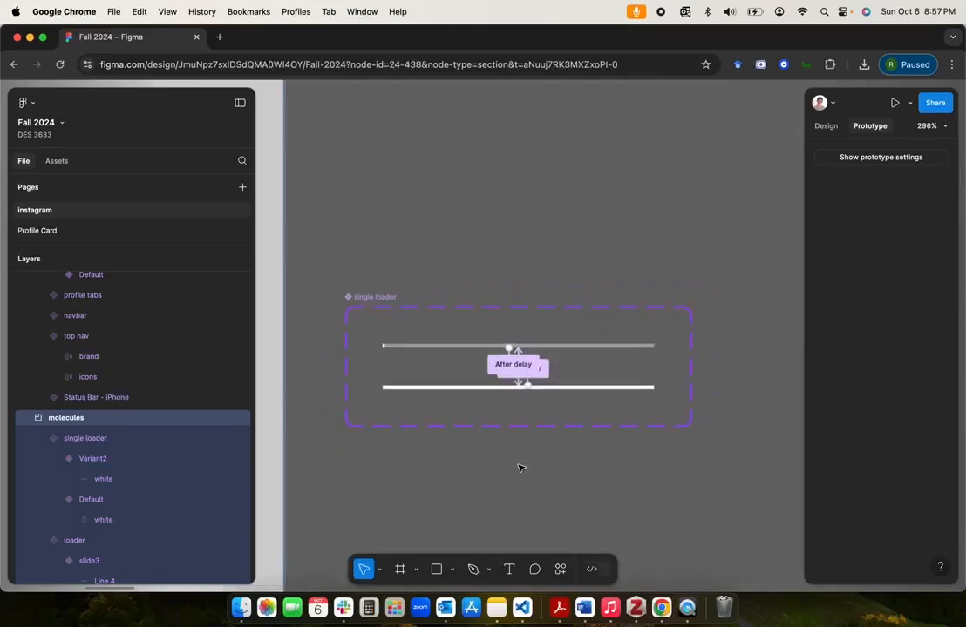
scroll(518, 468, "down", 2)
left_click(362, 236)
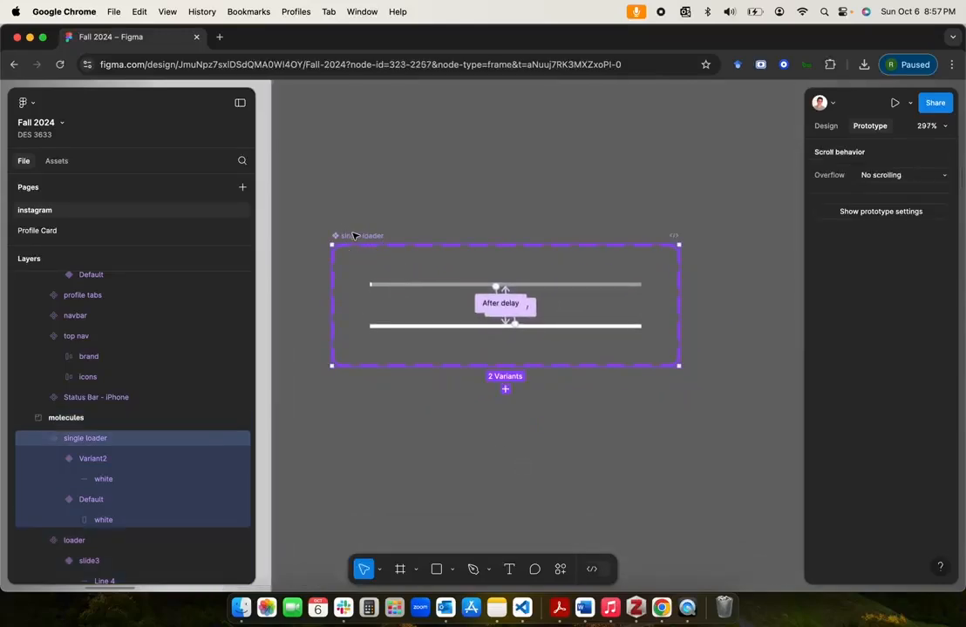
scroll(423, 427, "down", 2)
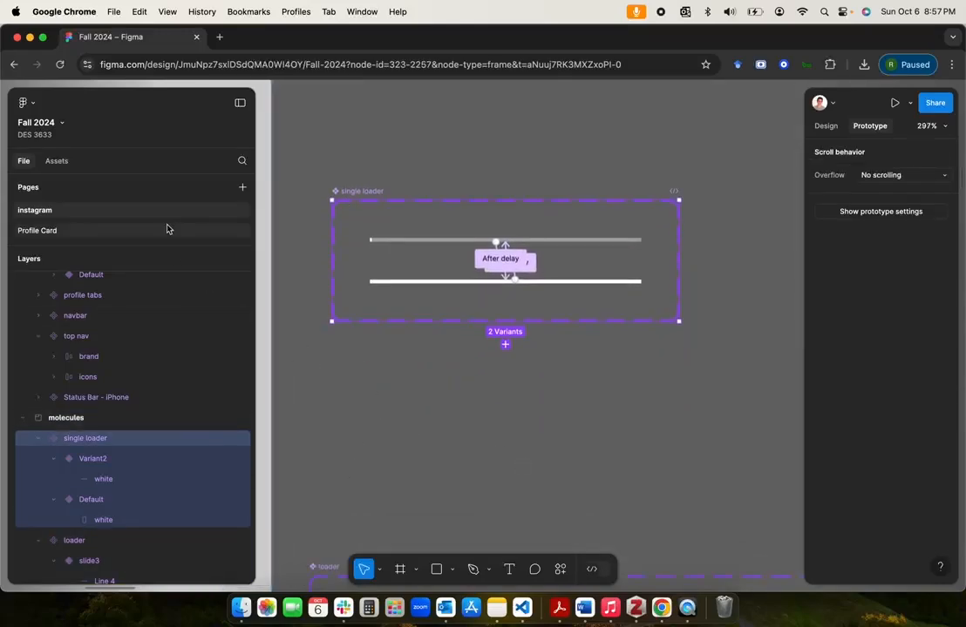
left_click(57, 162)
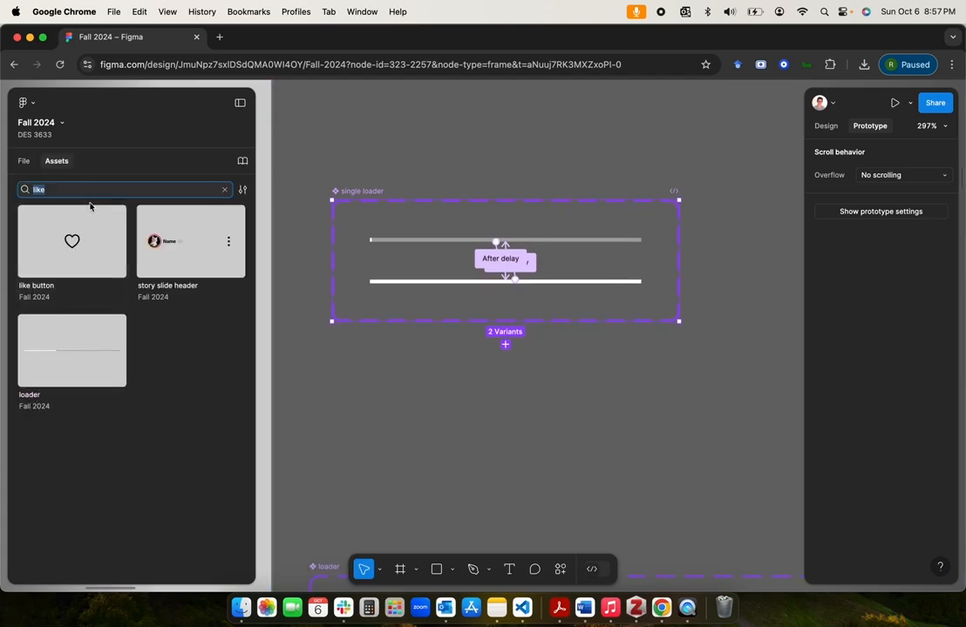
type("sing")
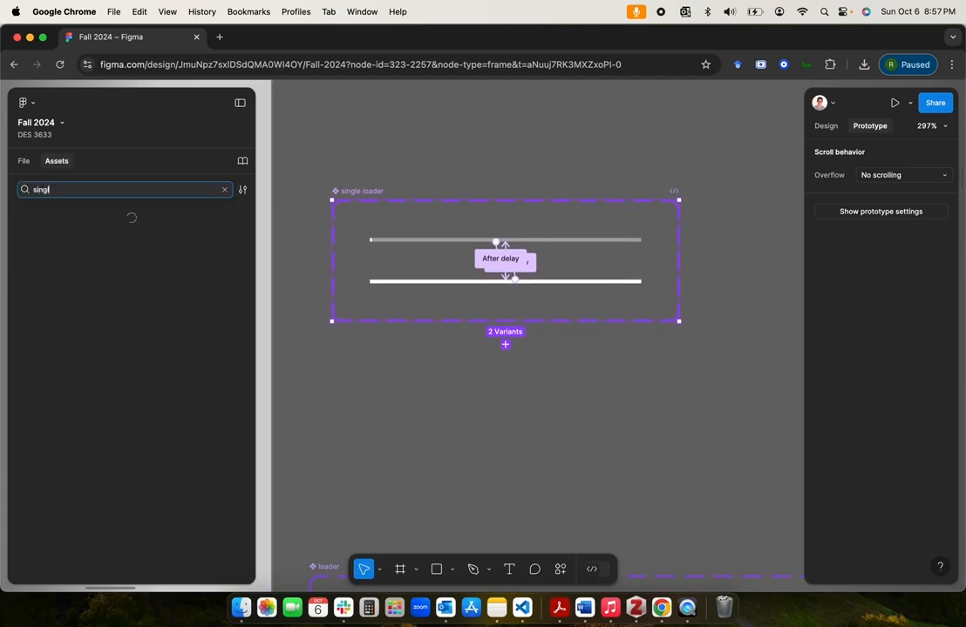
left_click(123, 284)
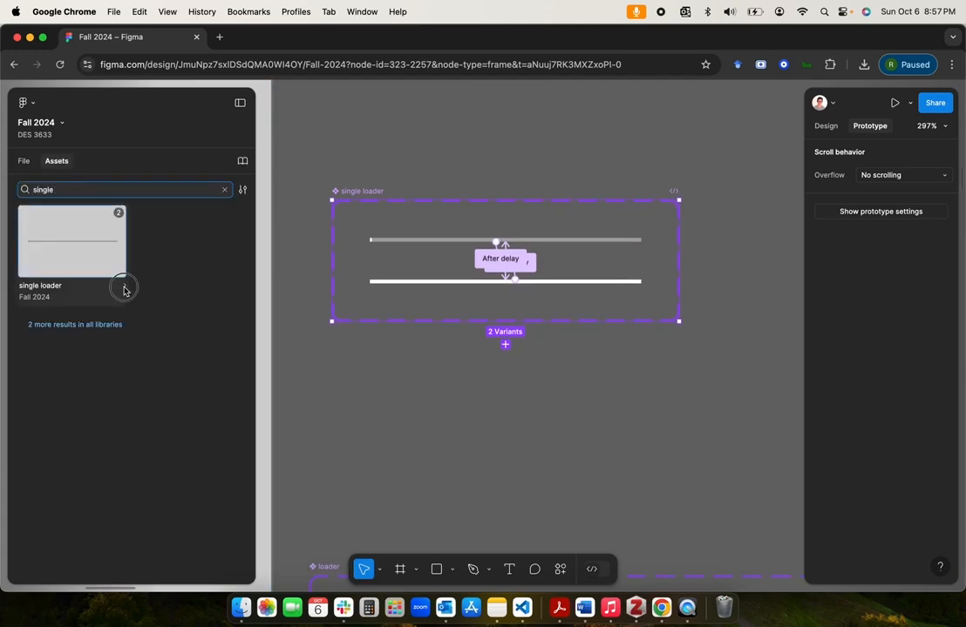
left_click(350, 351)
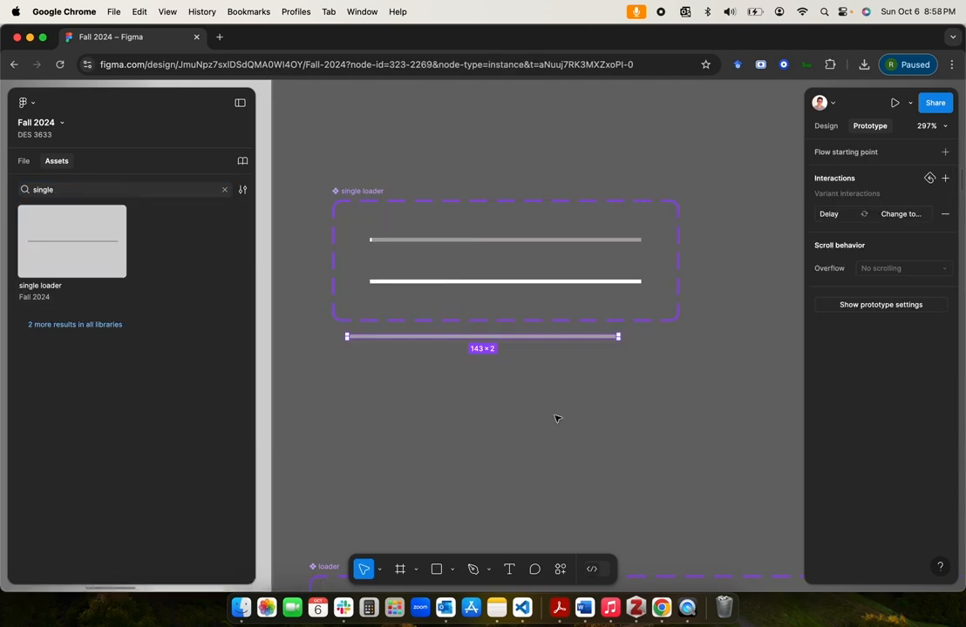
left_click_drag(565, 337, 548, 495)
scroll(548, 496, "down", 4)
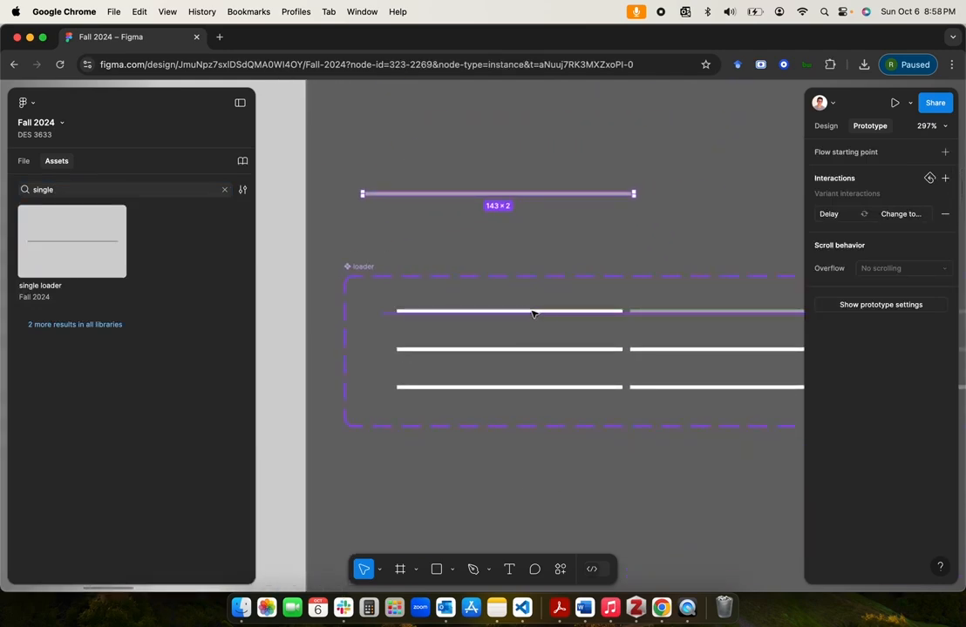
Step: Cut the single loader instance, paste it into the loader's slide1 variant, and replace Line 4 with it as the first bar
key("Delete")
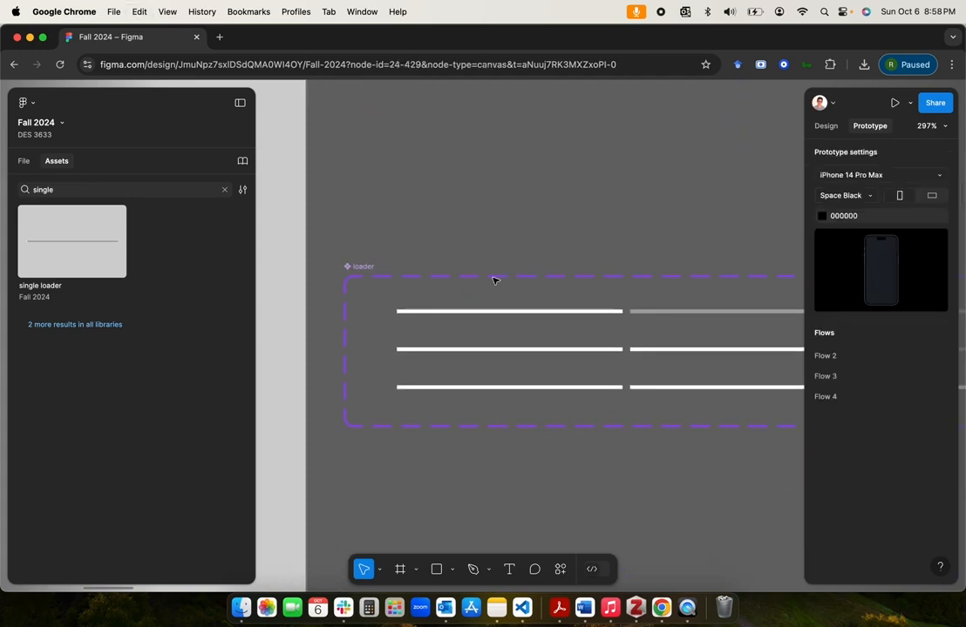
left_click(534, 312)
left_click(24, 160)
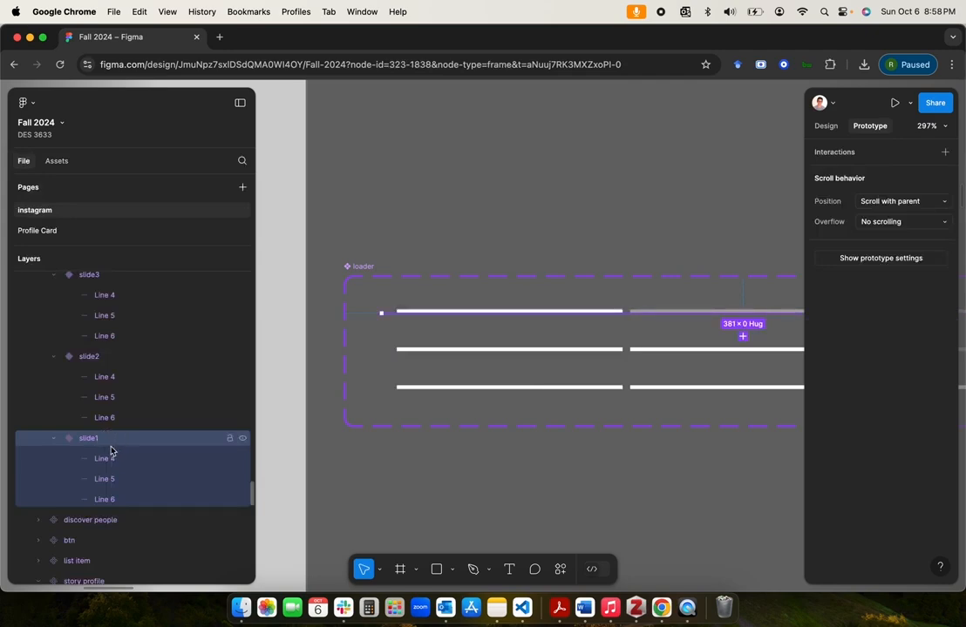
key("super+z")
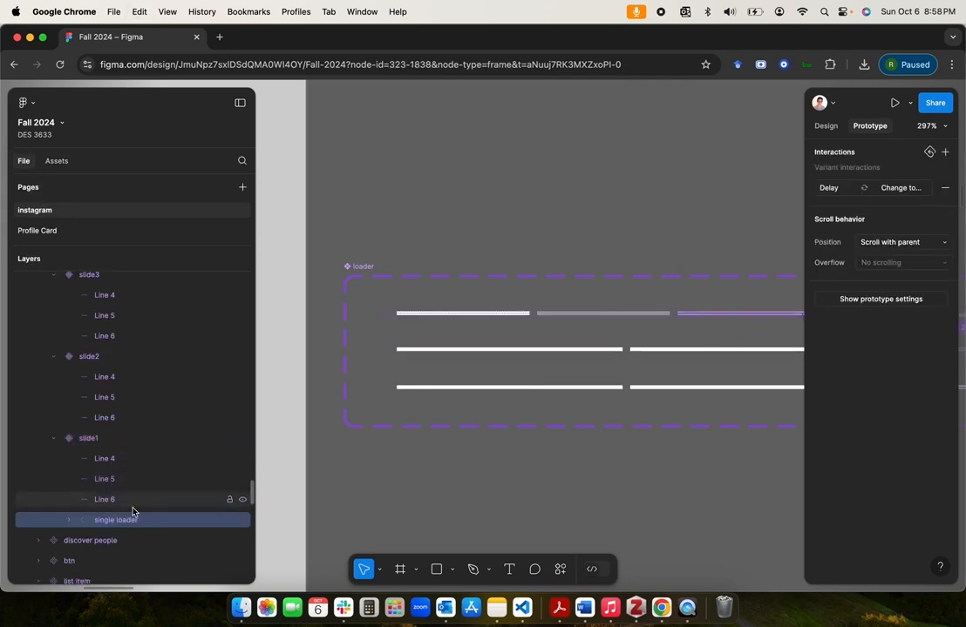
left_click_drag(122, 524, 118, 461)
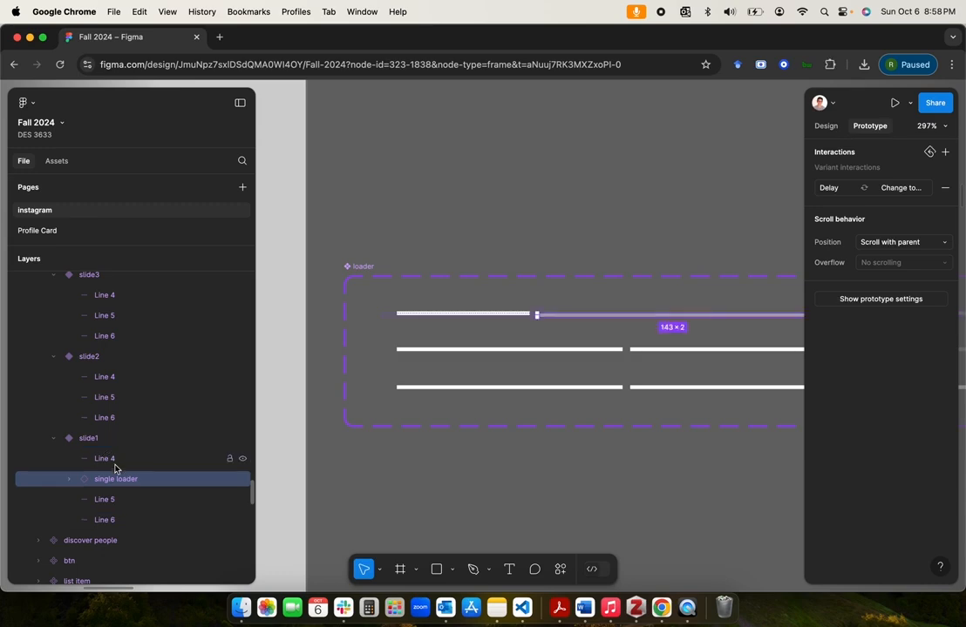
left_click(464, 315)
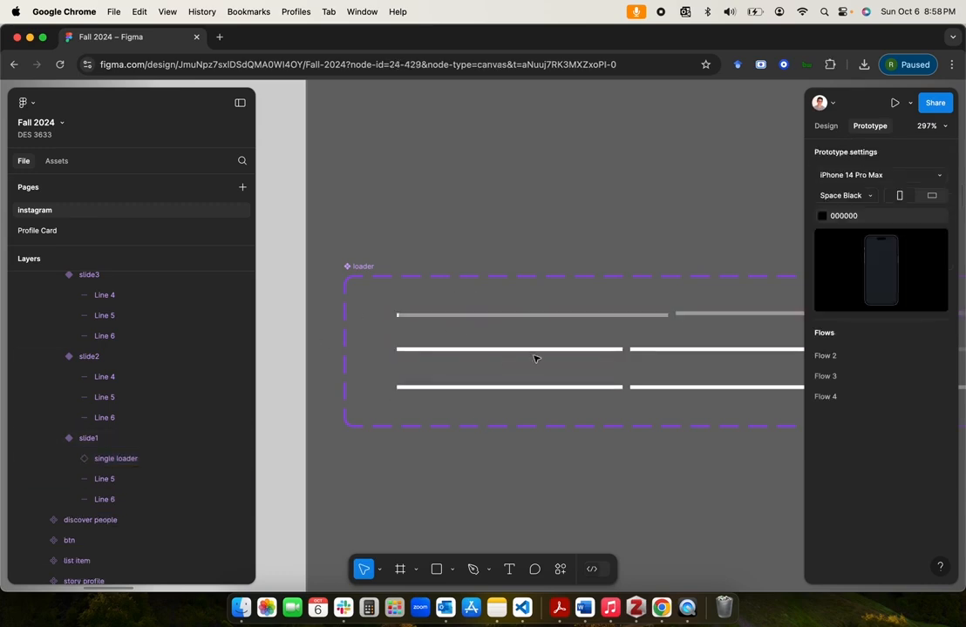
Step: Set the width of the single loader instance in slide1 to Fill
left_click(125, 460)
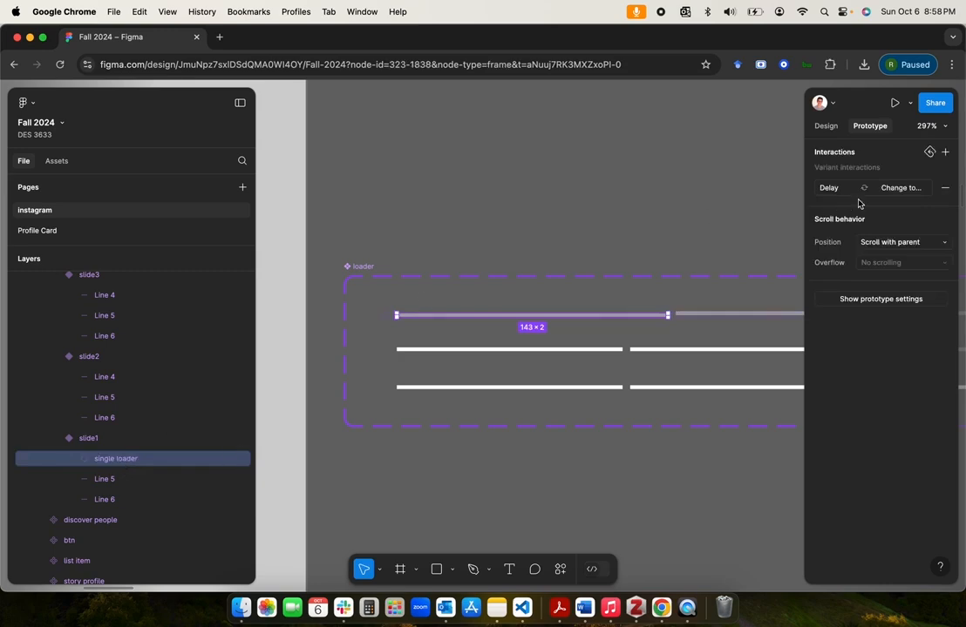
left_click(827, 127)
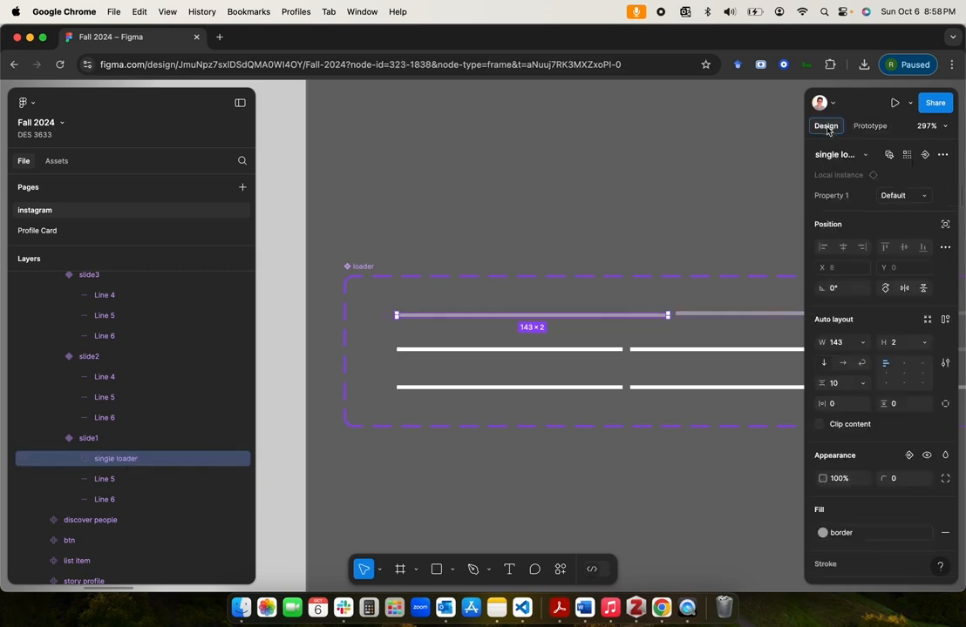
left_click(862, 342)
left_click(864, 372)
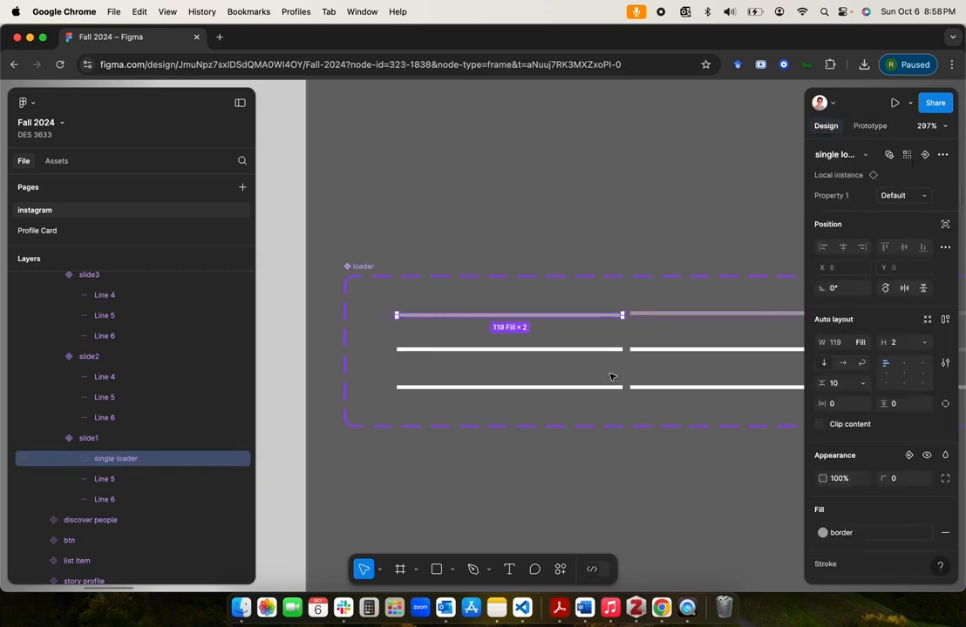
left_click(582, 466)
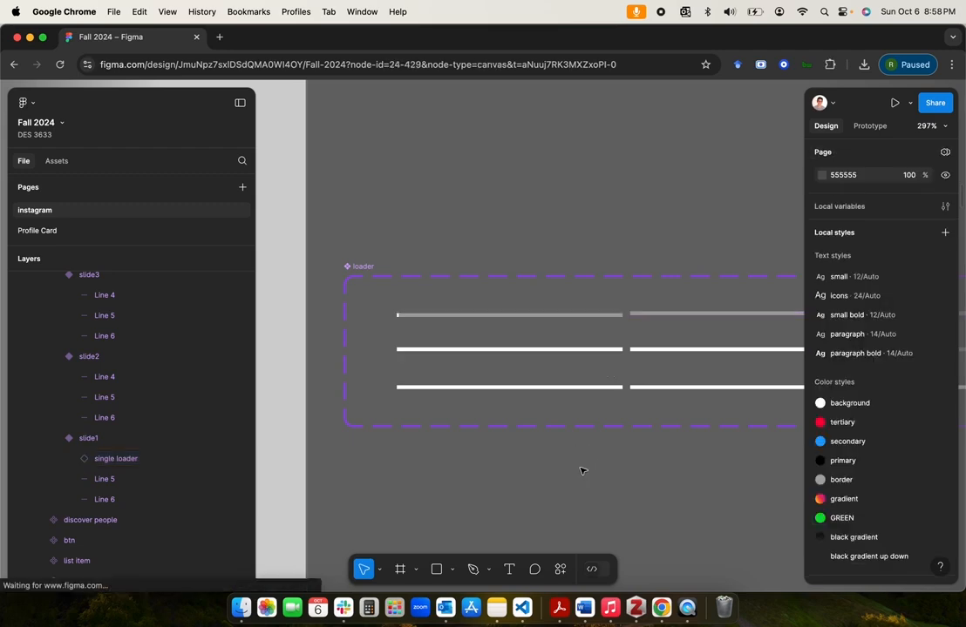
Step: Copy slide1's single loader instance into the loader's slide2 variant, replacing Line 5 with it as the second bar
scroll(612, 334, "up", 2)
scroll(612, 333, "down", 2)
scroll(610, 333, "right", 3)
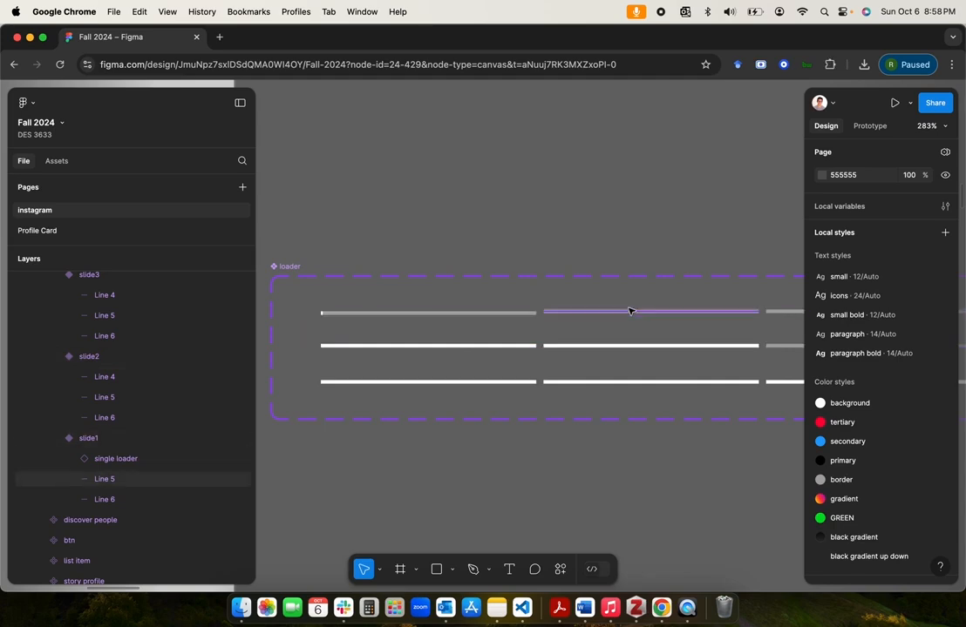
left_click(127, 461)
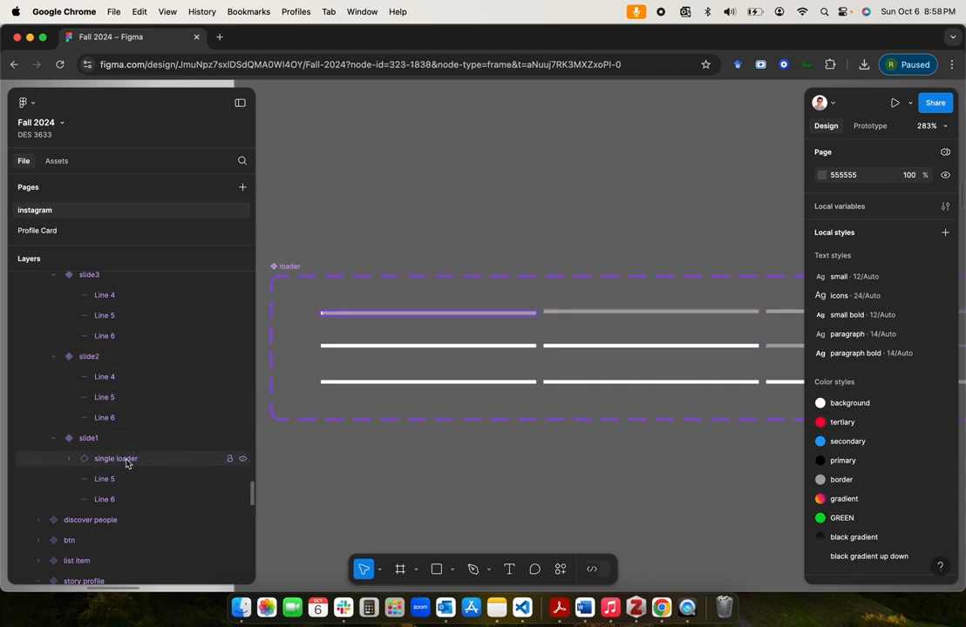
left_click(107, 400)
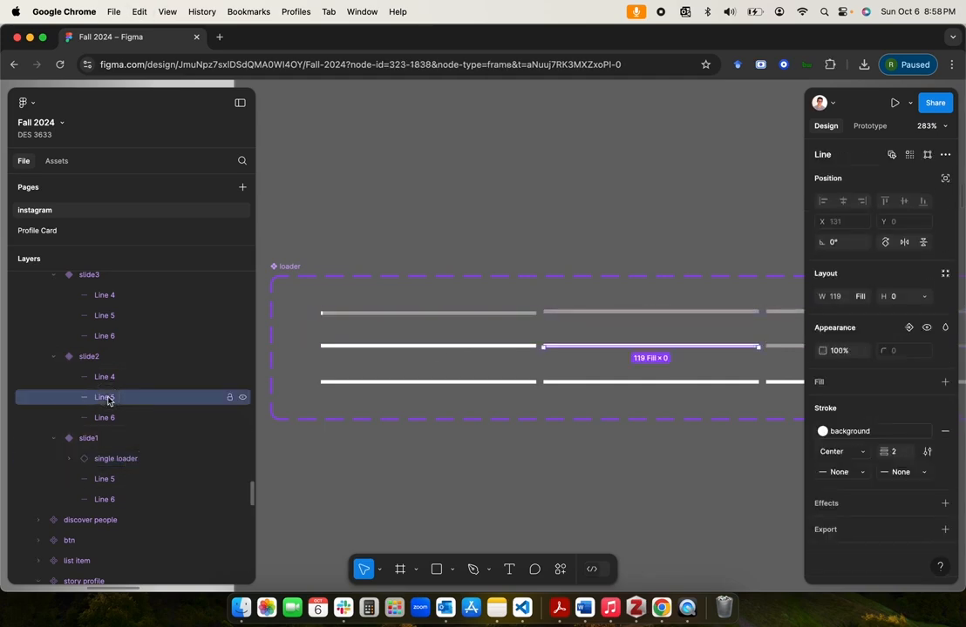
key("super+v")
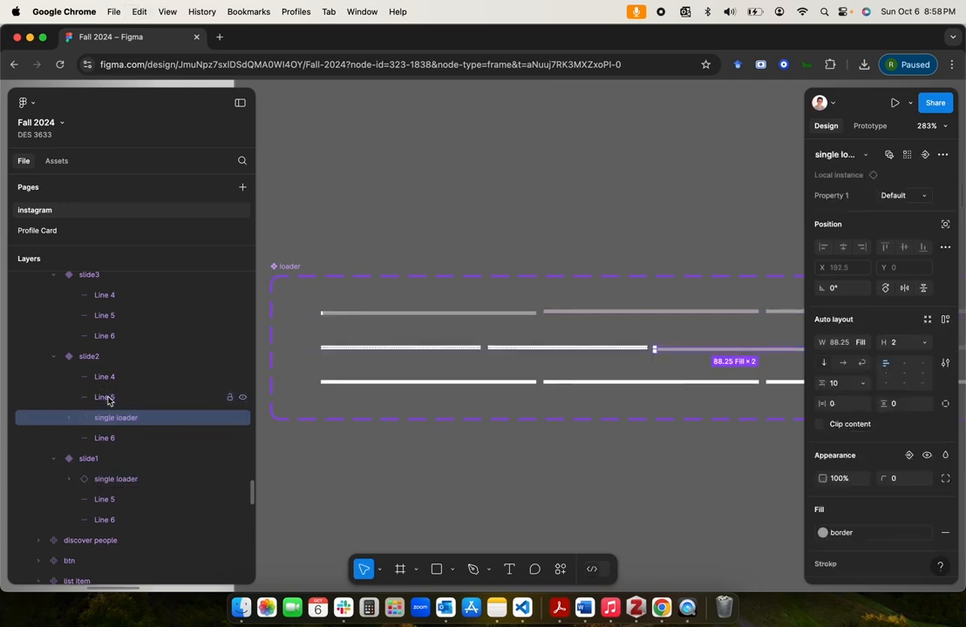
left_click(108, 399)
key("Delete")
left_click(97, 399)
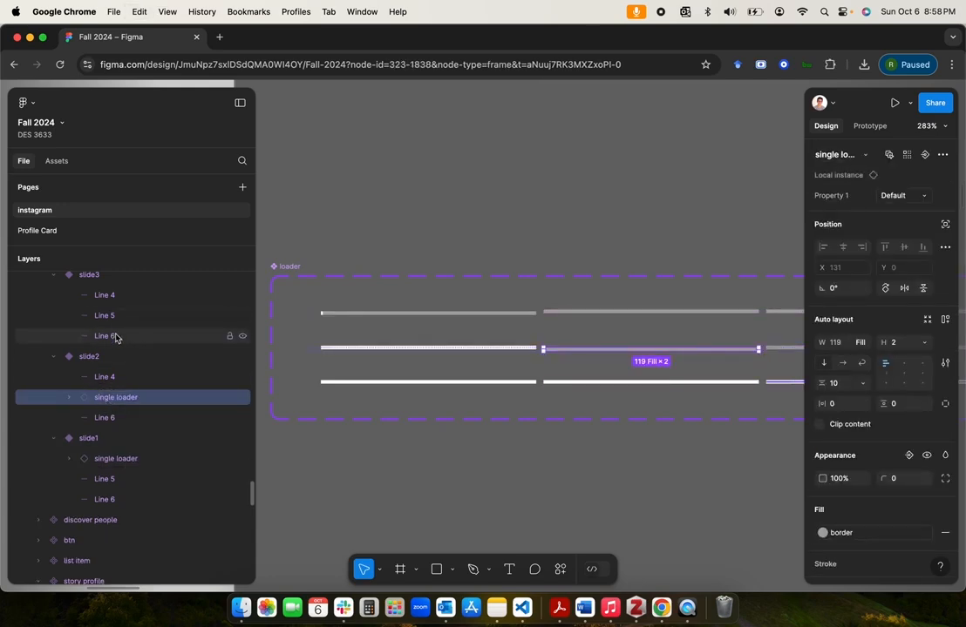
Step: Paste the single loader instance into the loader's slide3 variant and delete Line 6, making the instance the third bar
scroll(493, 365, "right", 5)
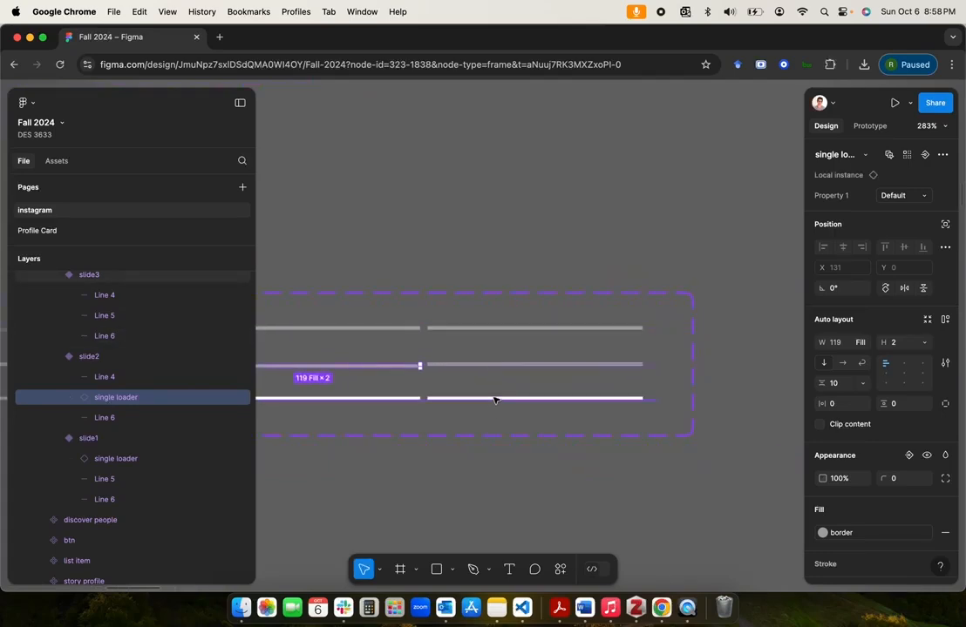
left_click(119, 336)
key("super+v")
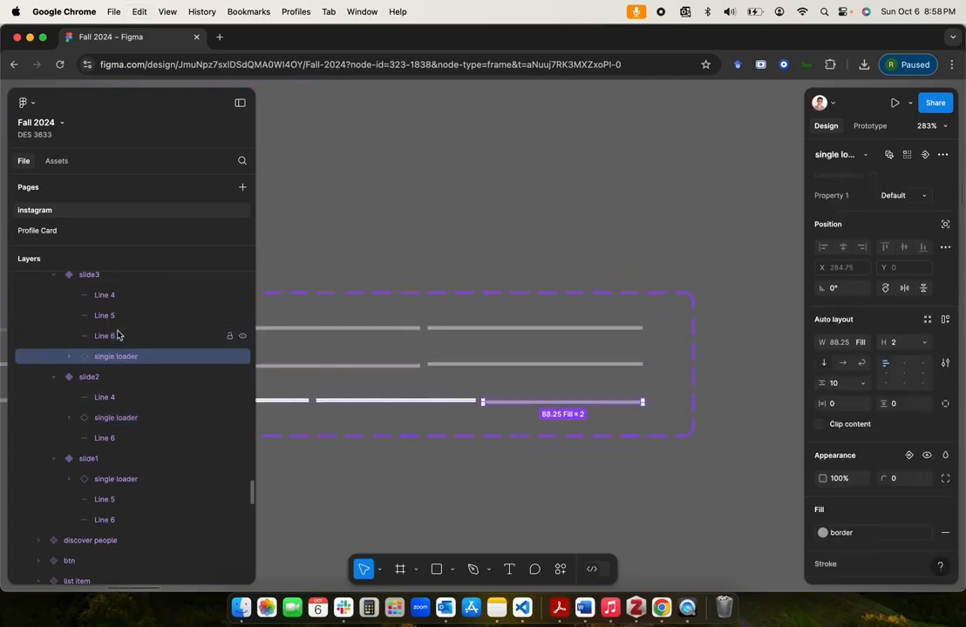
left_click(118, 337)
key("Delete")
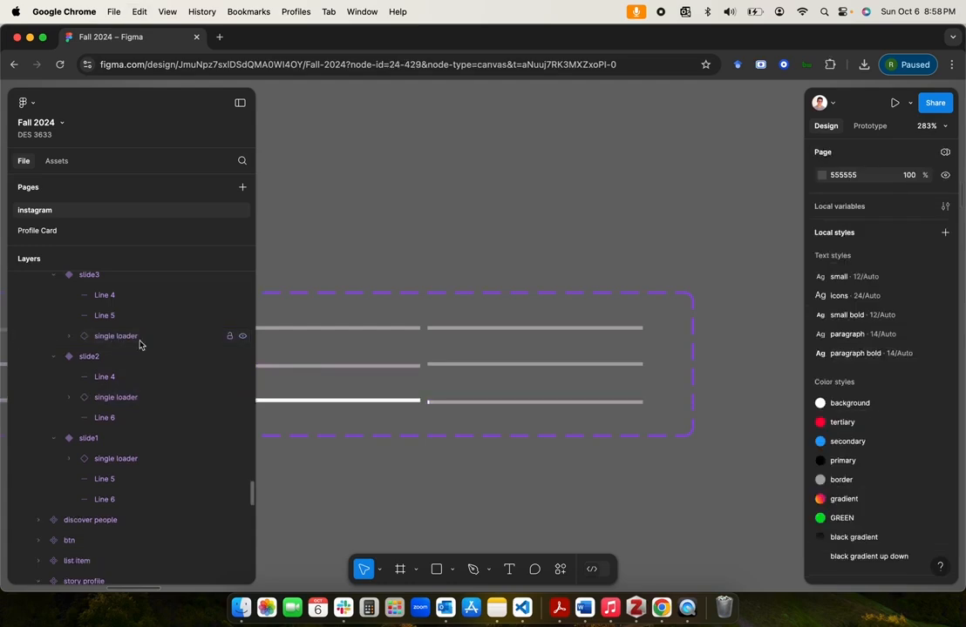
Step: Set the stroke position of Line 5 and Line 6 in the slide1 variant to Inside
scroll(447, 473, "left", 5)
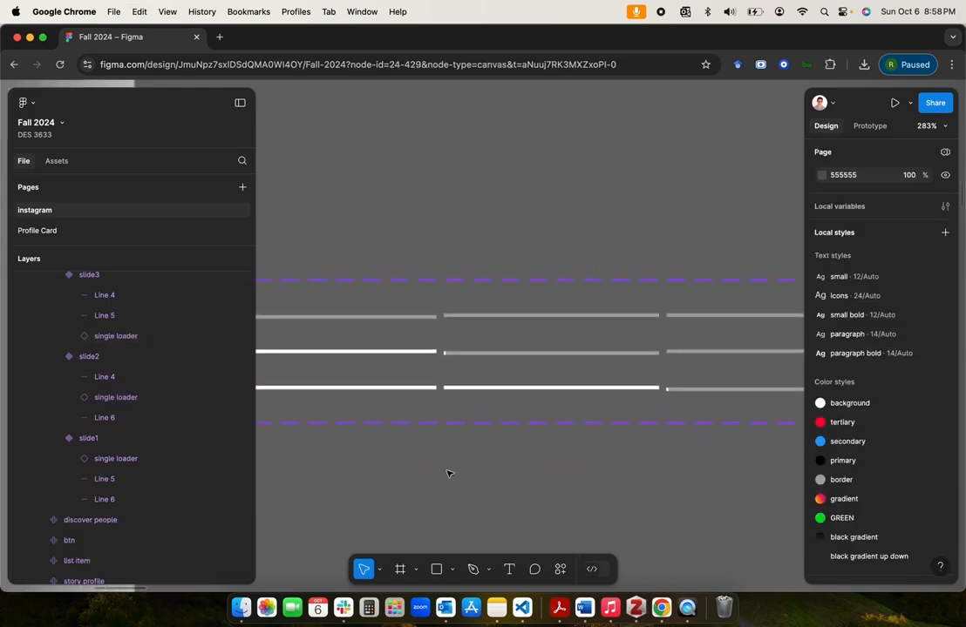
scroll(541, 327, "up", 5)
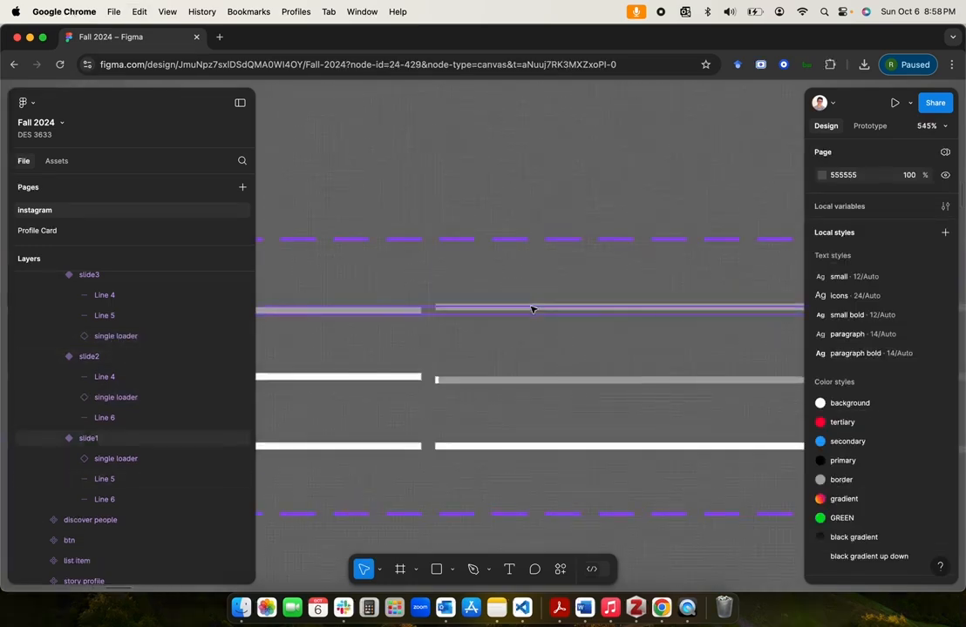
left_click(533, 308)
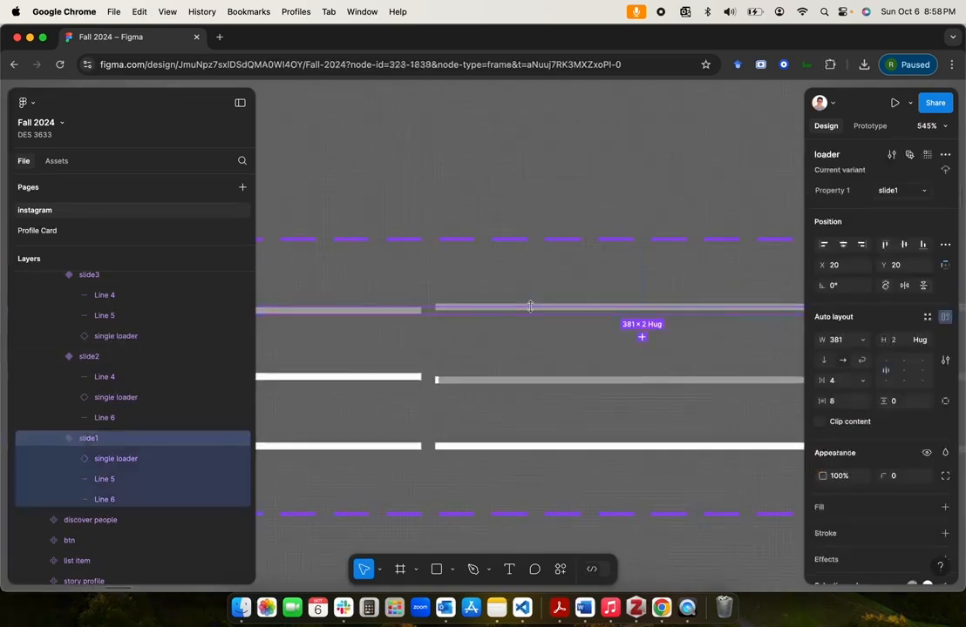
left_click(114, 479)
left_click(116, 499, "shift")
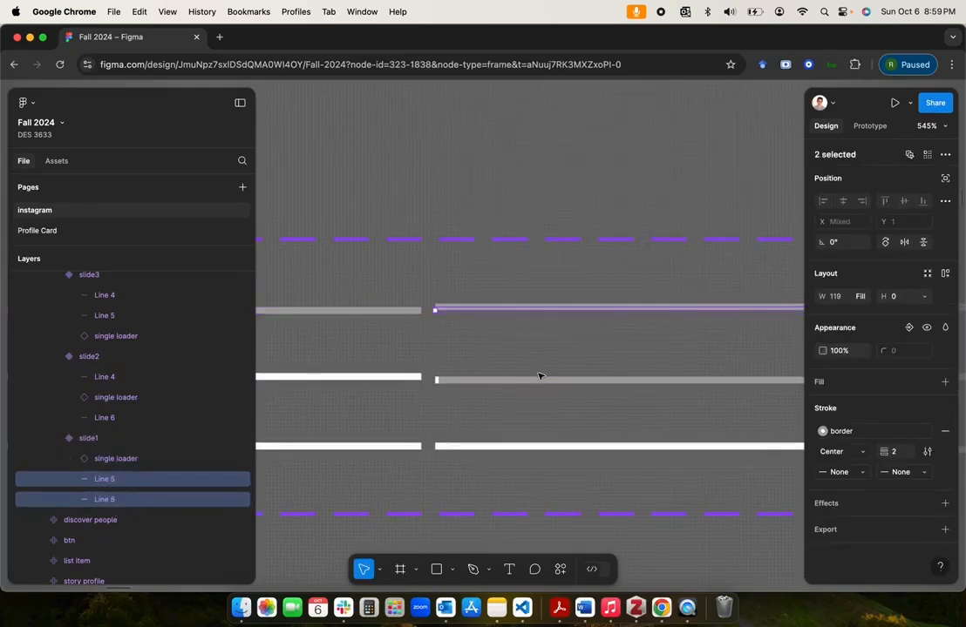
scroll(539, 378, "down", 5)
scroll(539, 376, "left", 5)
scroll(539, 375, "down", 3)
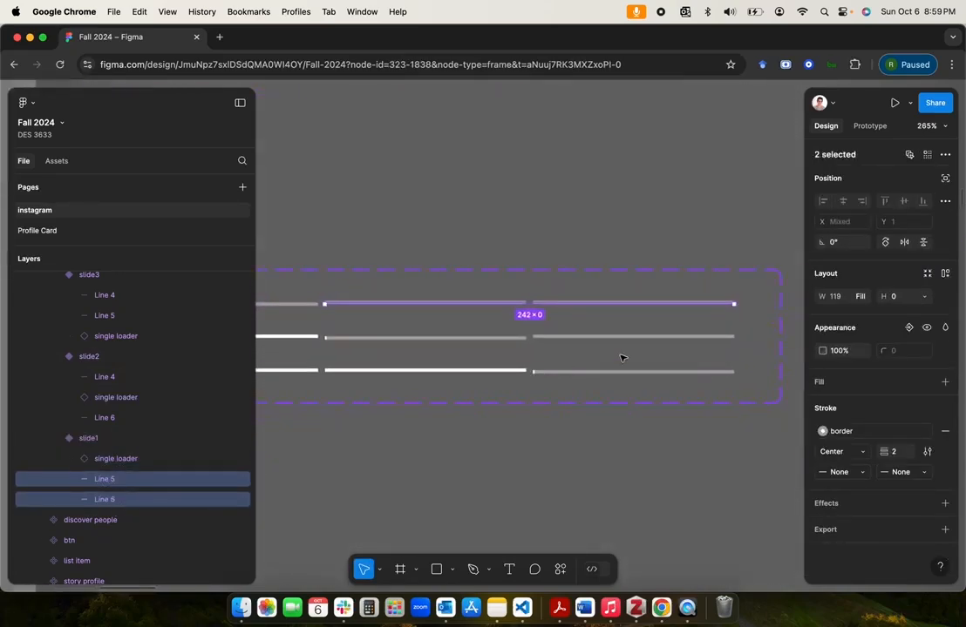
left_click(864, 454)
left_click(857, 468)
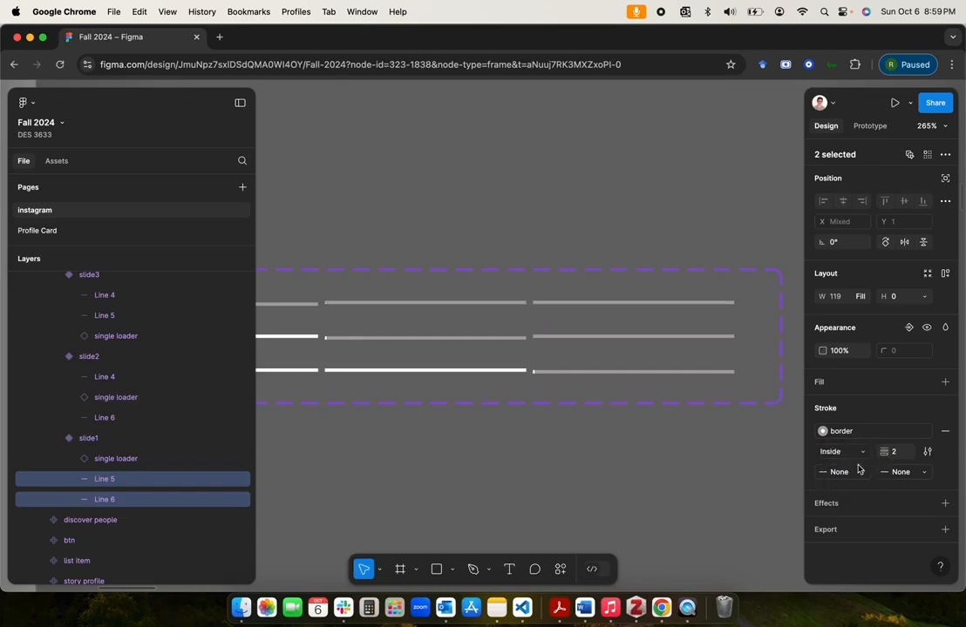
Step: Set the stroke position of slide1's Line 5 and Line 6 to Outside, leaving the line ends at None
left_click(858, 475)
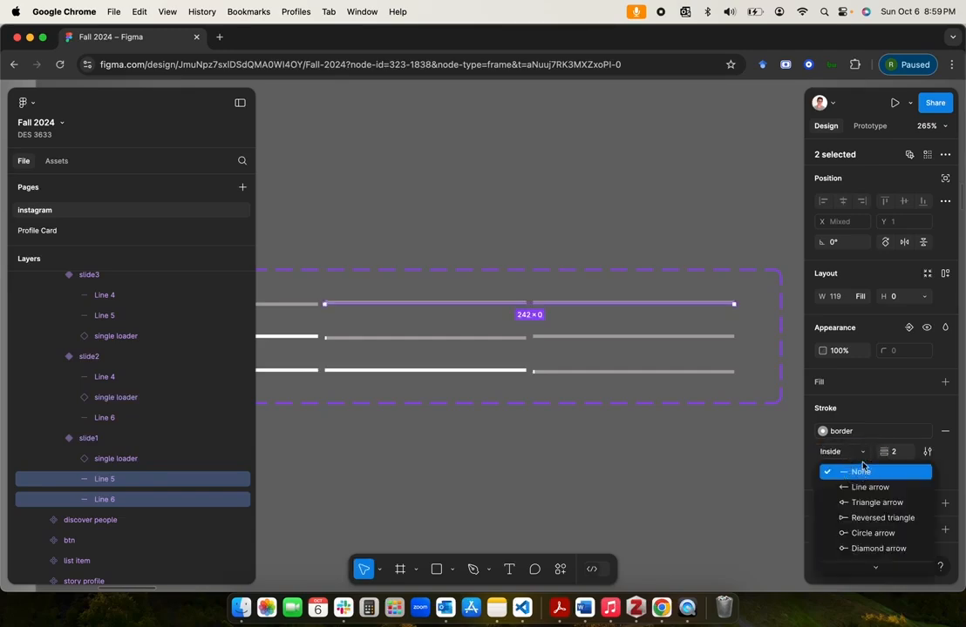
left_click(863, 470)
left_click(858, 452)
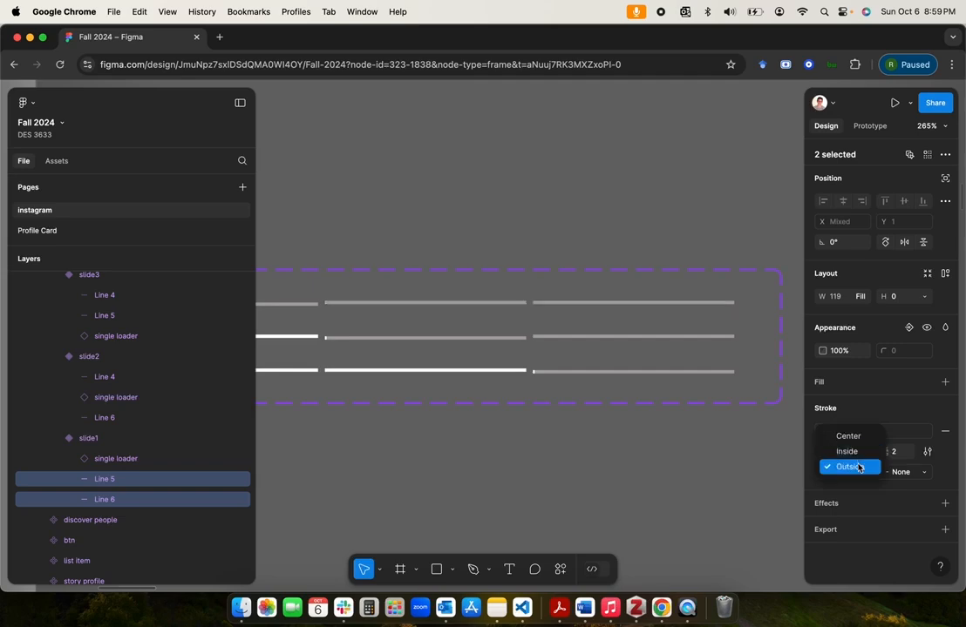
left_click(858, 468)
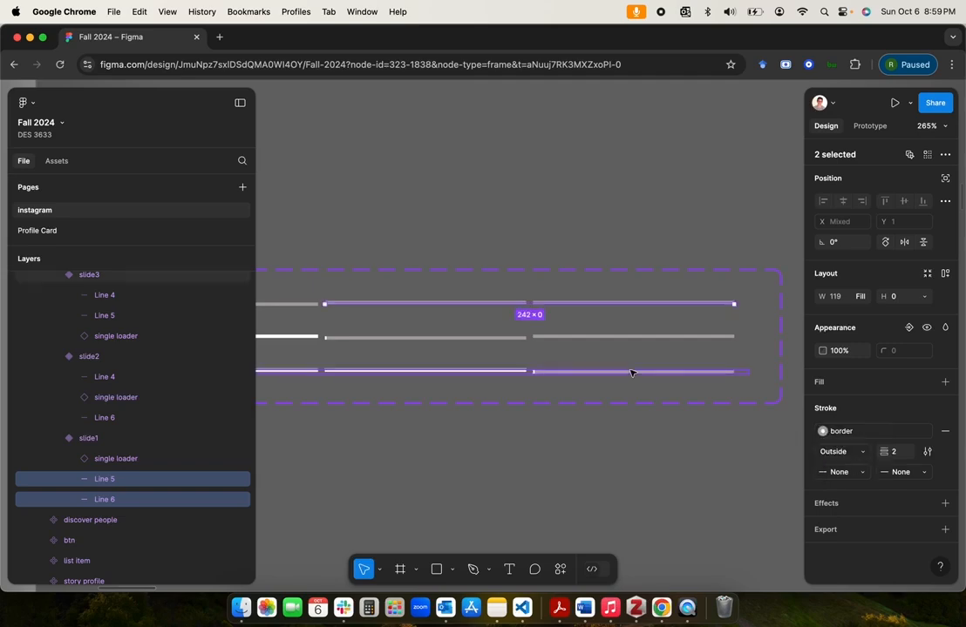
Step: Try to align the slide1 variant to the vertical center of the loader component set, and undo the alignment
scroll(551, 305, "up", 5)
scroll(550, 307, "left", 3)
scroll(550, 307, "right", 8)
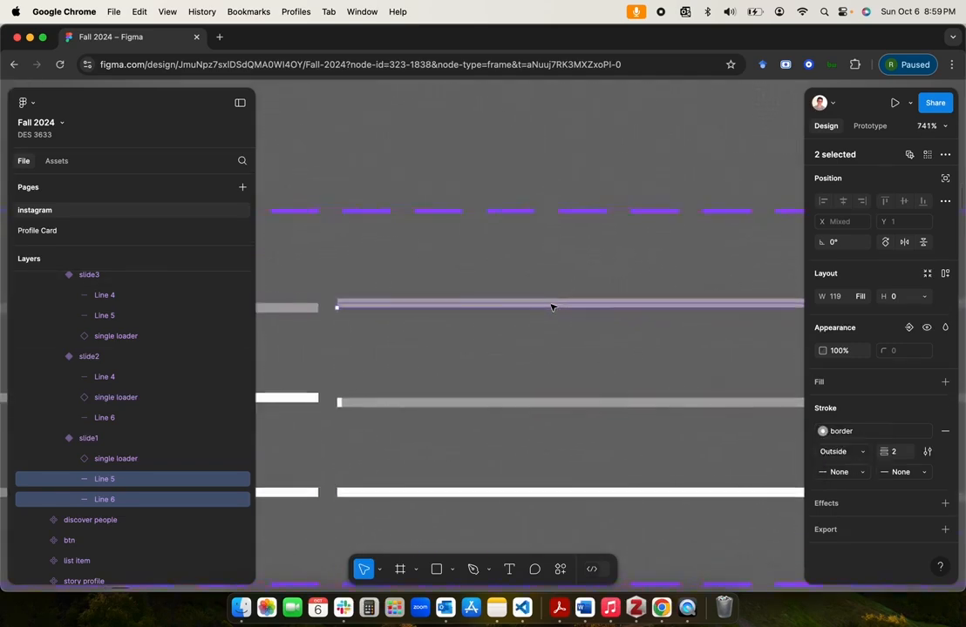
left_click(89, 439)
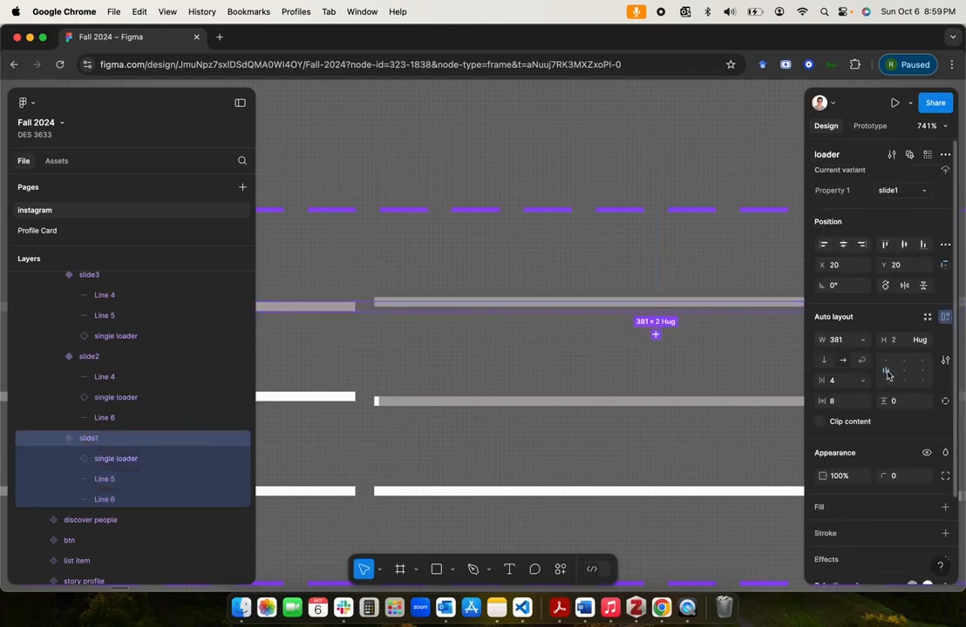
left_click(904, 245)
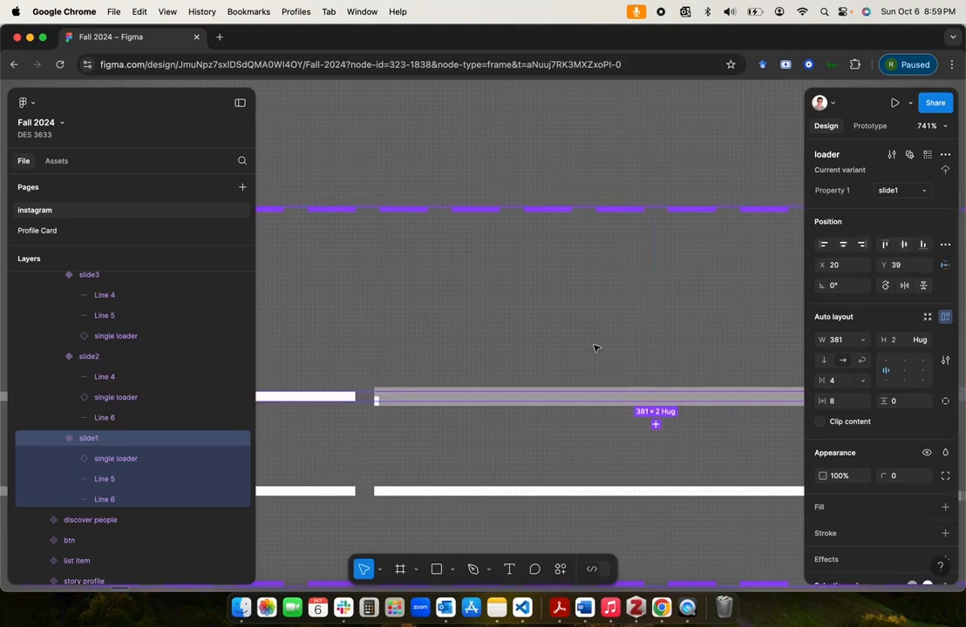
key("ctrl+z")
Step: Set the stroke position of Line 5 in the slide1 variant back to Center
scroll(594, 348, "down", 5)
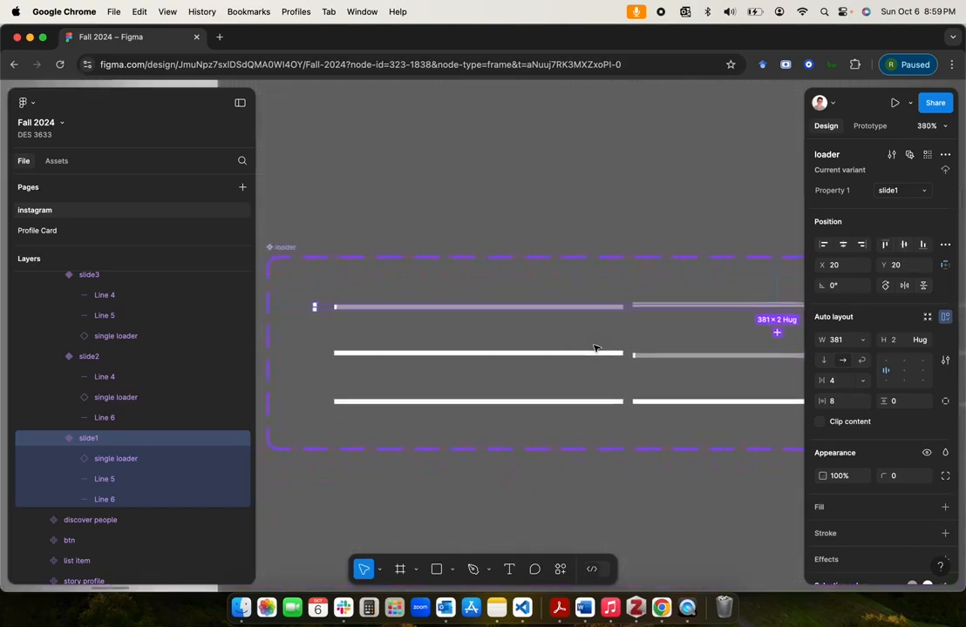
scroll(593, 347, "right", 3)
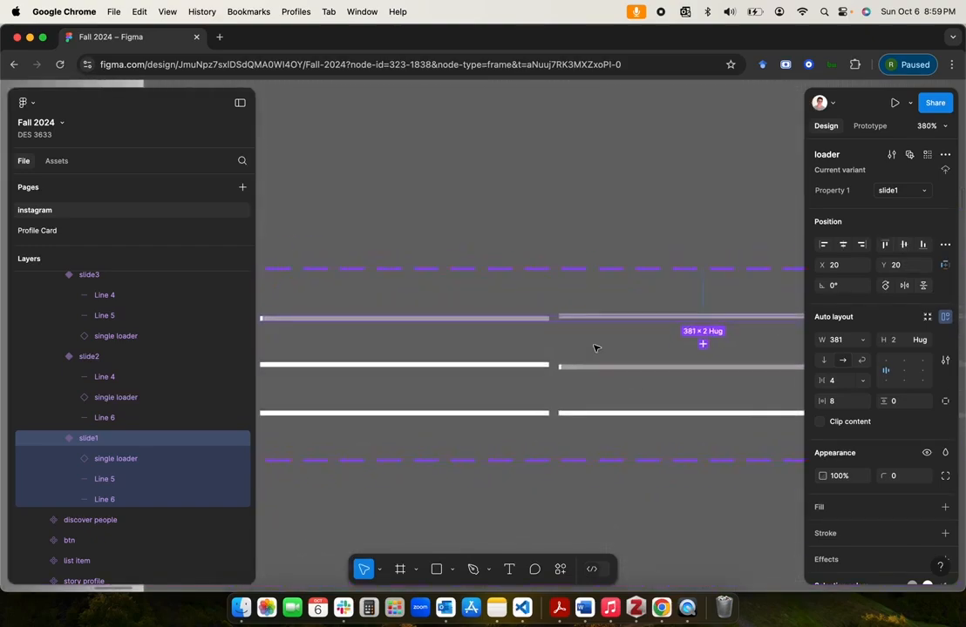
left_click(109, 478)
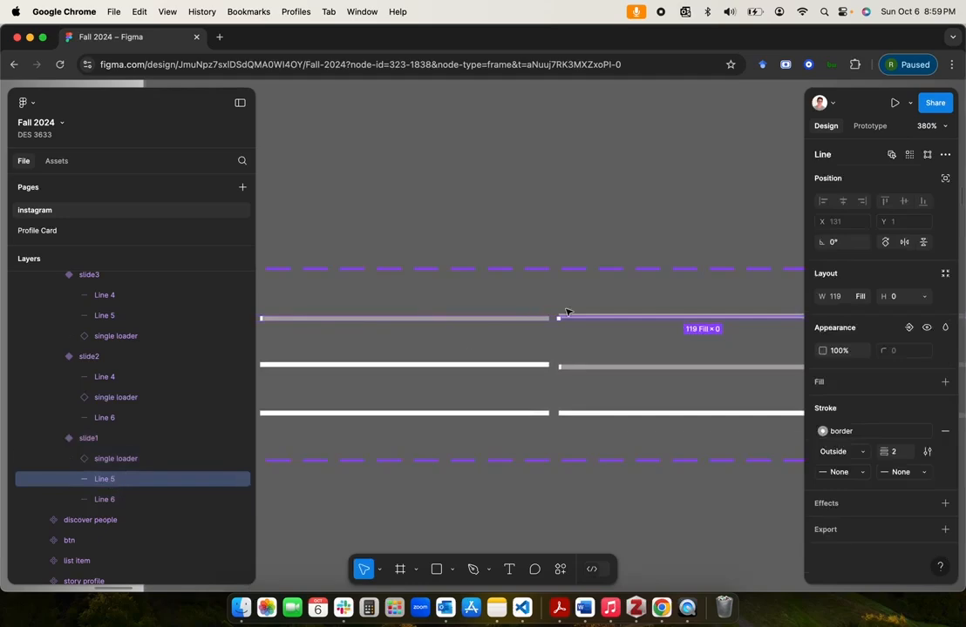
scroll(567, 312, "up", 5)
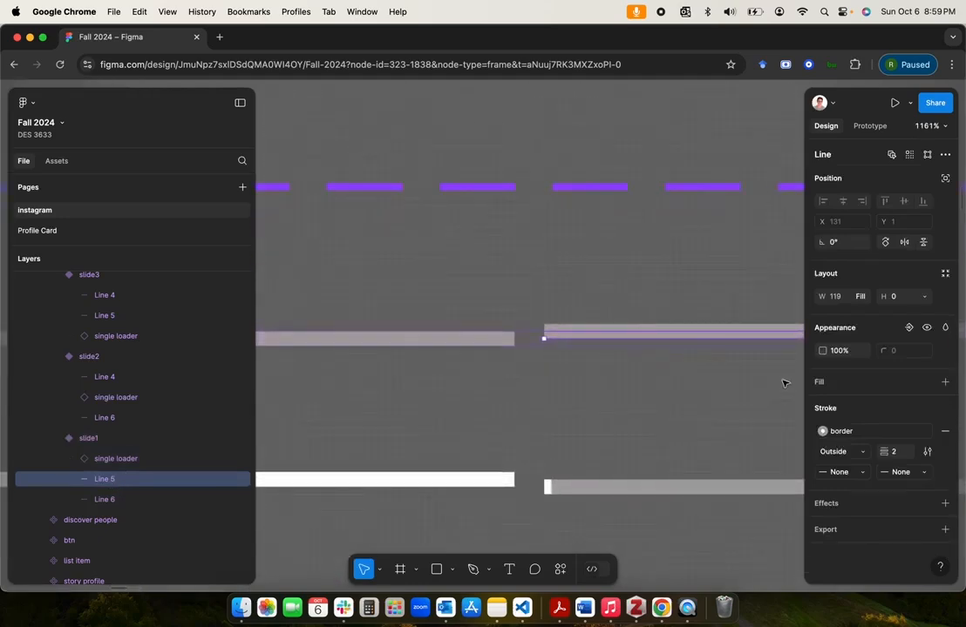
left_click(861, 460)
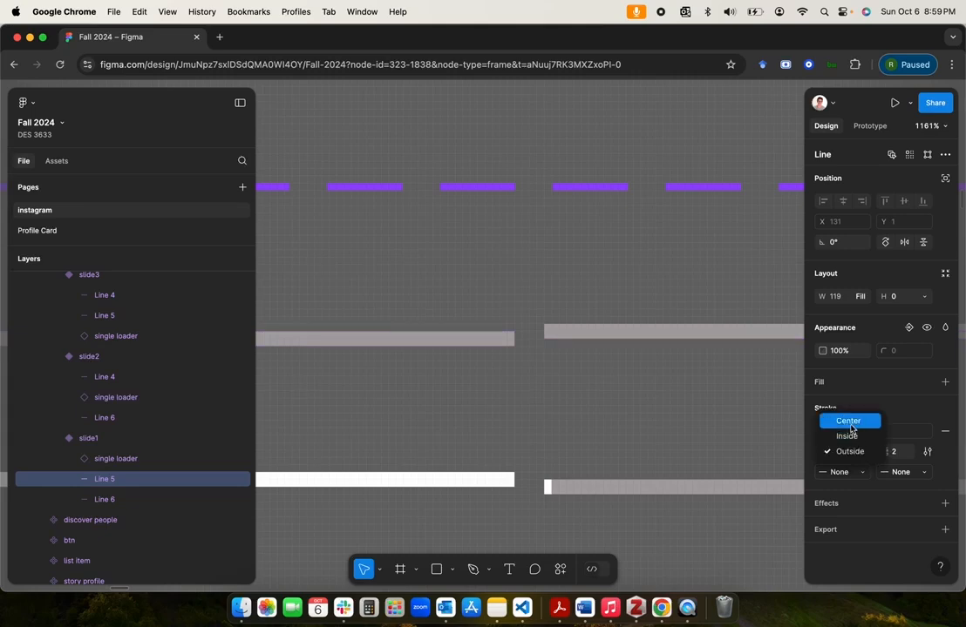
left_click(846, 421)
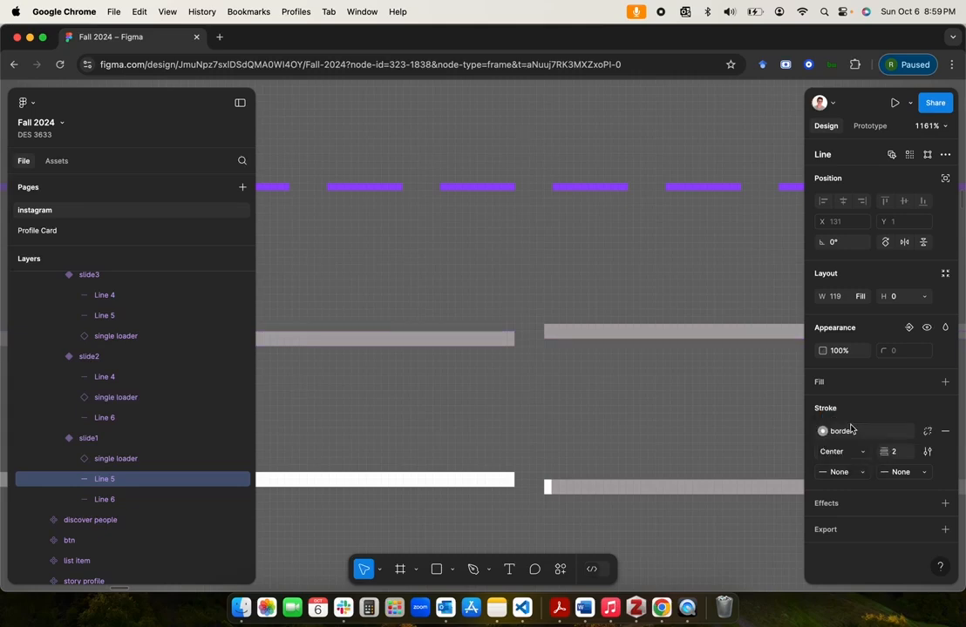
left_click(110, 502)
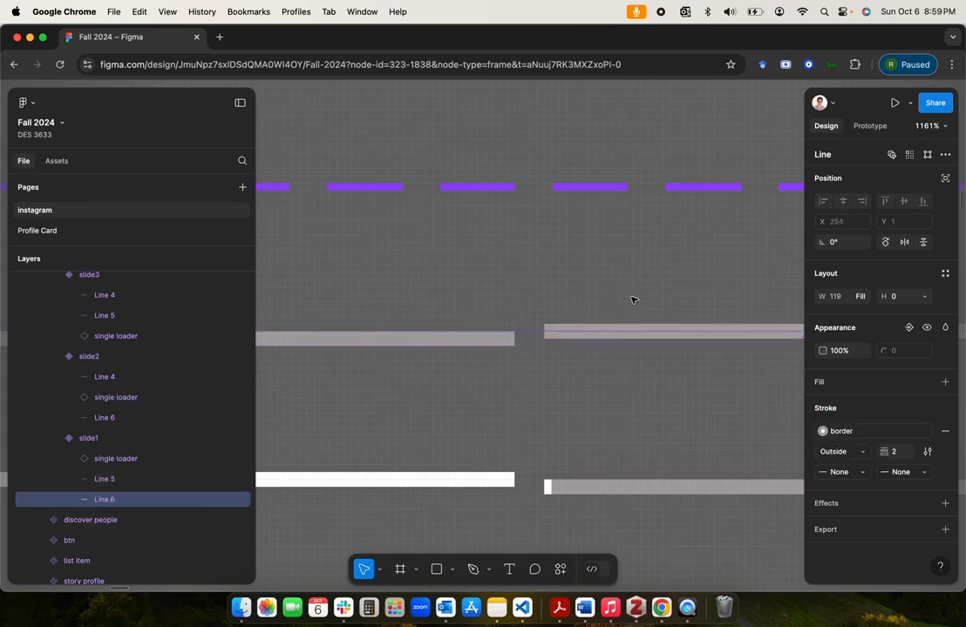
scroll(590, 320, "down", 3)
left_click(605, 318)
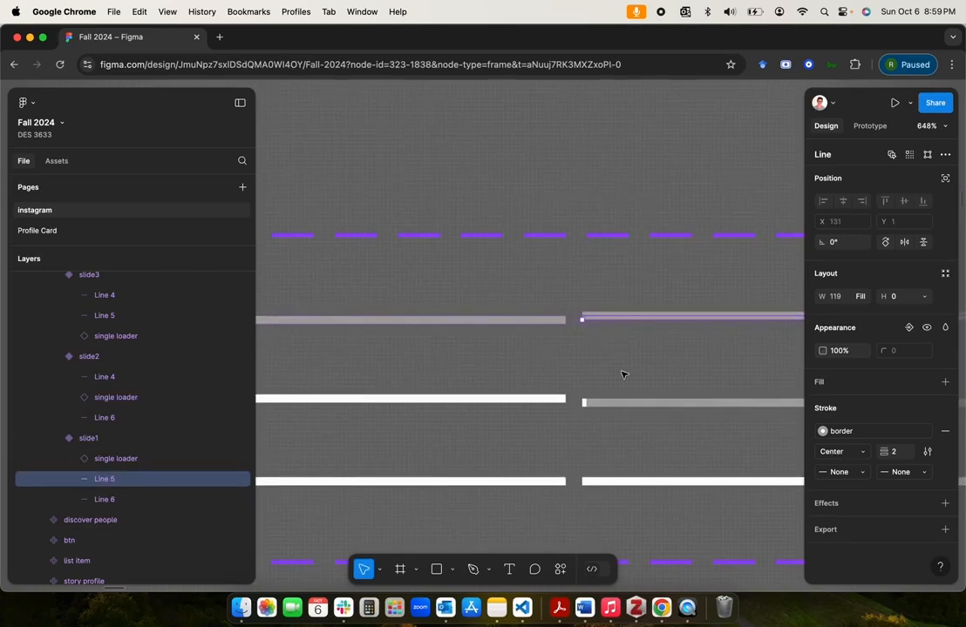
left_click(603, 317)
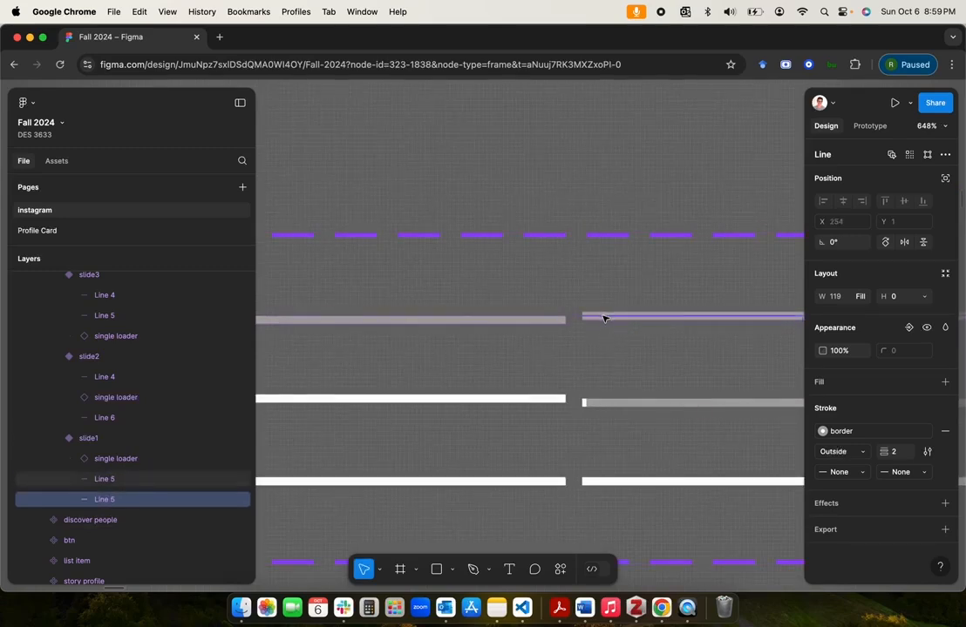
left_click(605, 319)
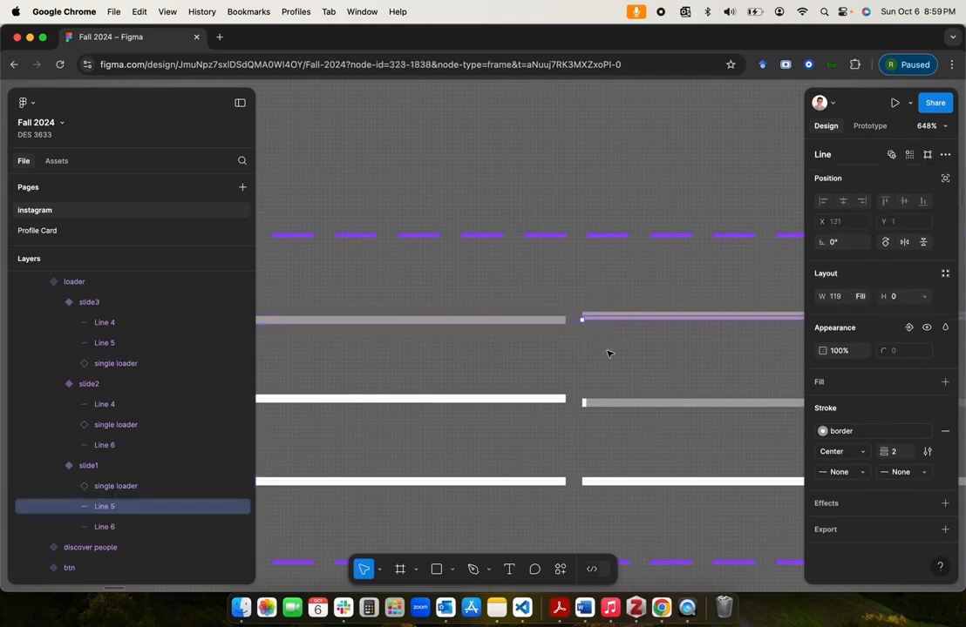
Step: Set the auto layout alignment of the loader's slide1 and slide2 variants to bottom left so their bars line up
scroll(608, 354, "down", 5)
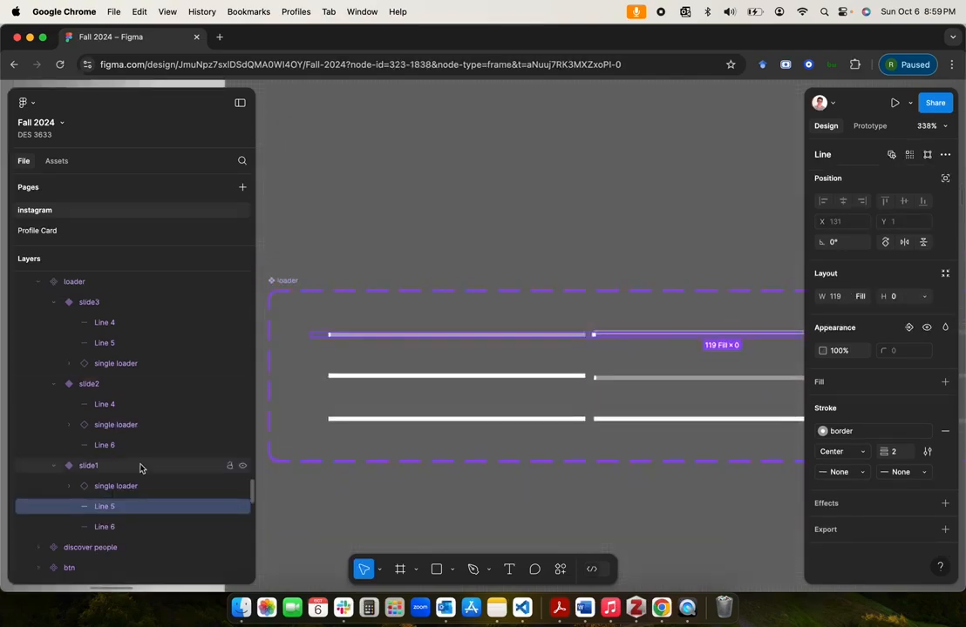
left_click(89, 466)
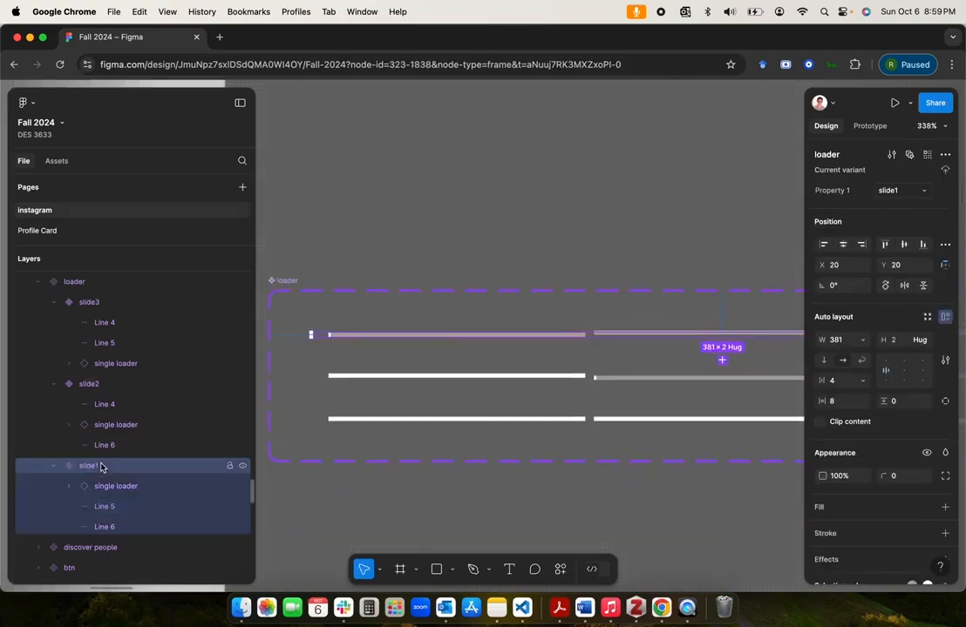
left_click(886, 381)
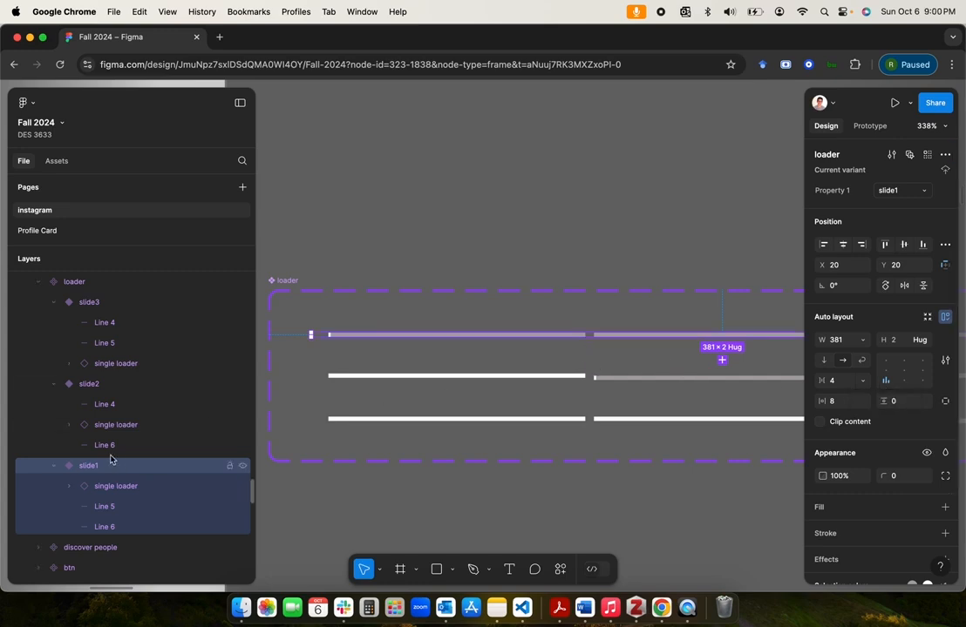
left_click(89, 388)
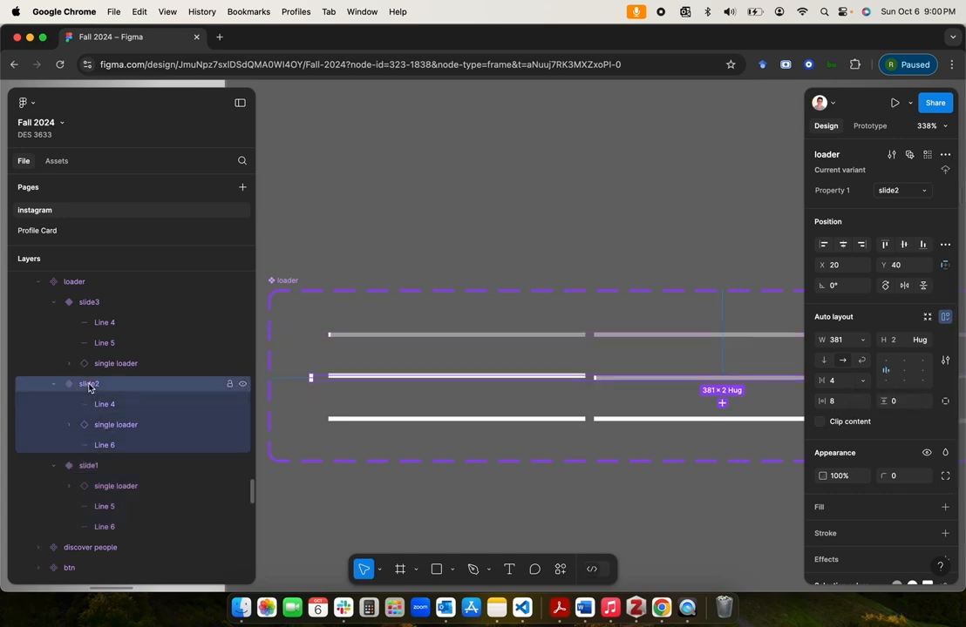
left_click(885, 380)
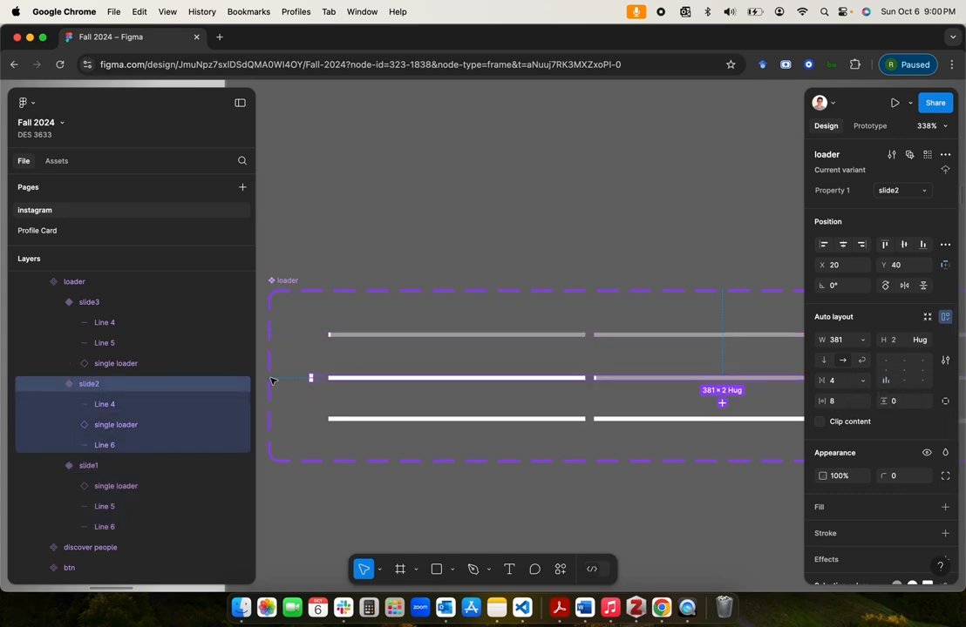
Step: Check the slide3 variant's auto layout alignment and compare the bars across the variants of the loader component set
left_click(89, 302)
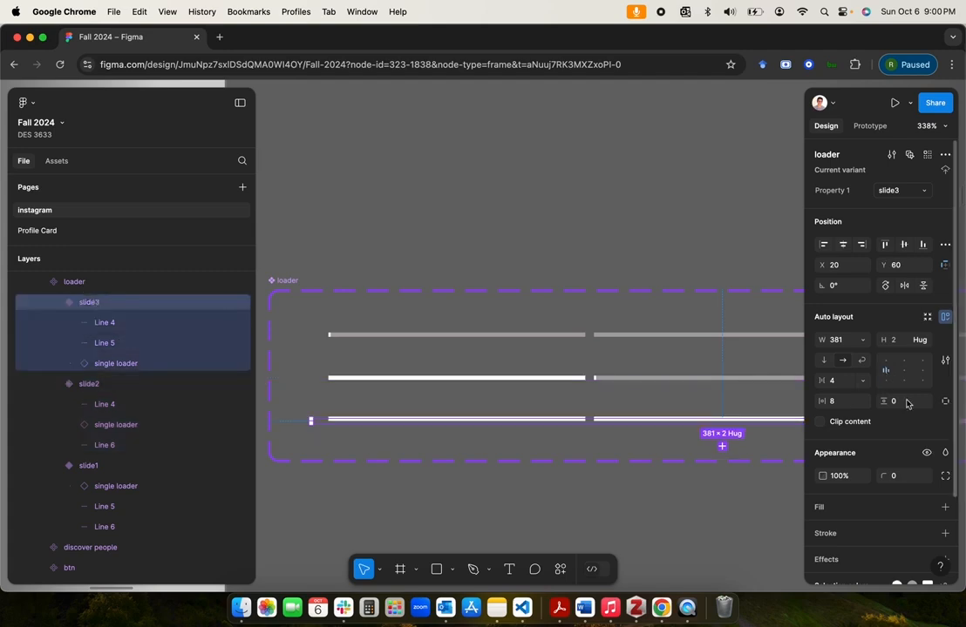
left_click(588, 517)
scroll(645, 511, "down", 5)
scroll(645, 511, "right", 4)
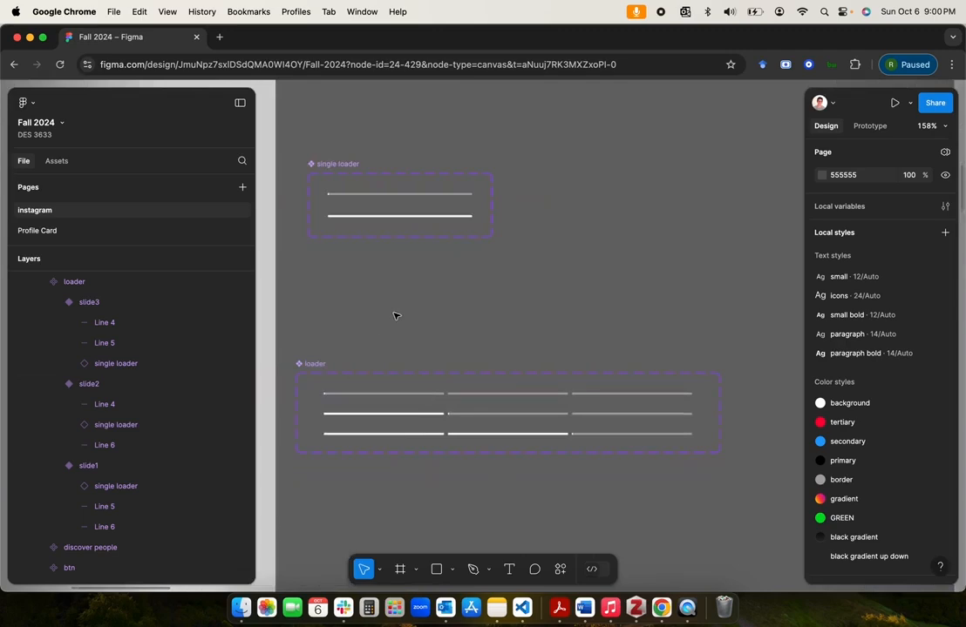
left_click(346, 334)
left_click(315, 365)
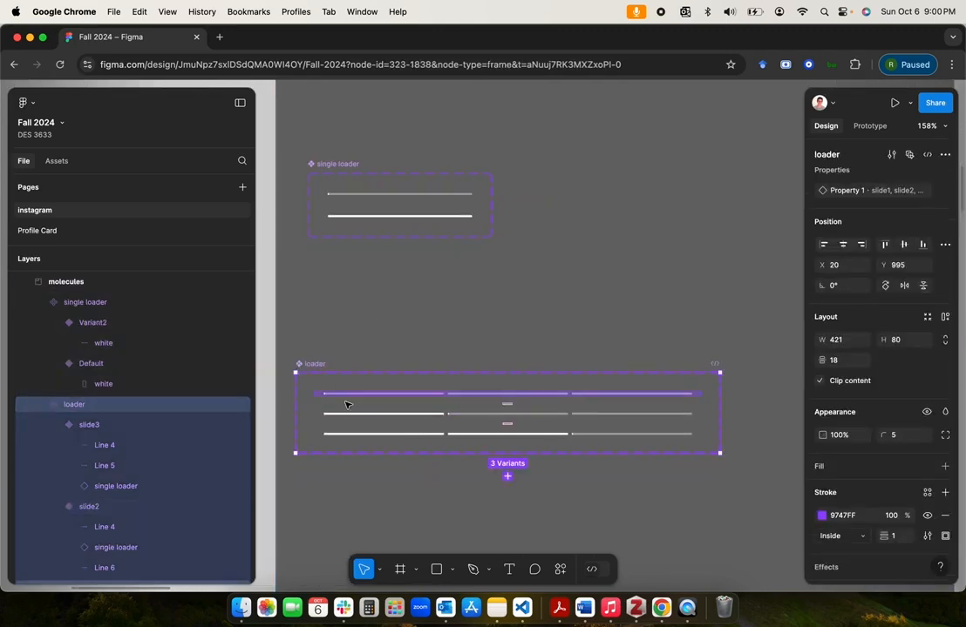
left_click(474, 328)
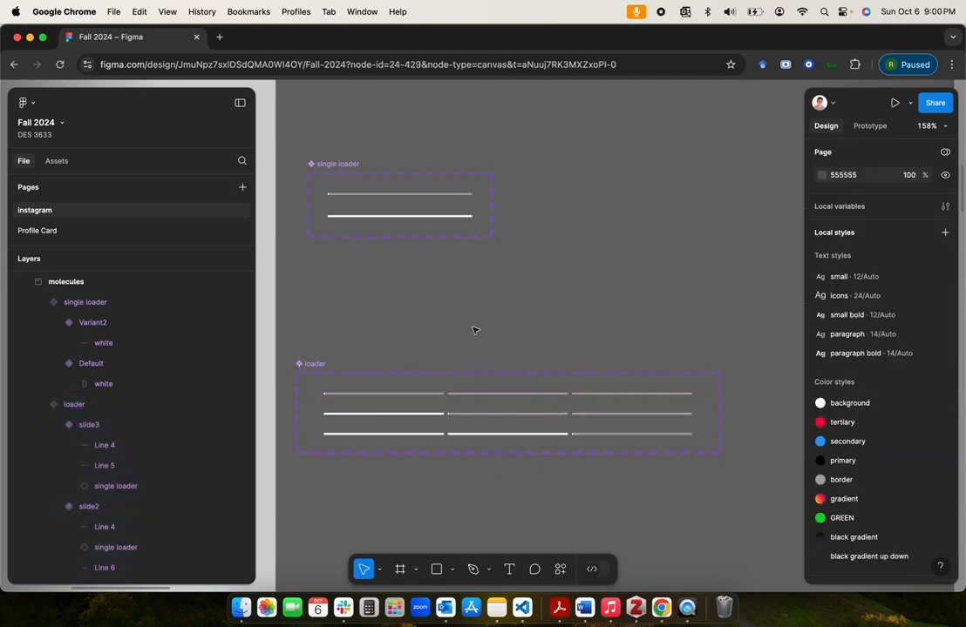
Step: Examine how the loader bars look beneath the headers of the story slide frames
scroll(474, 328, "down", 5)
scroll(474, 328, "down", 10)
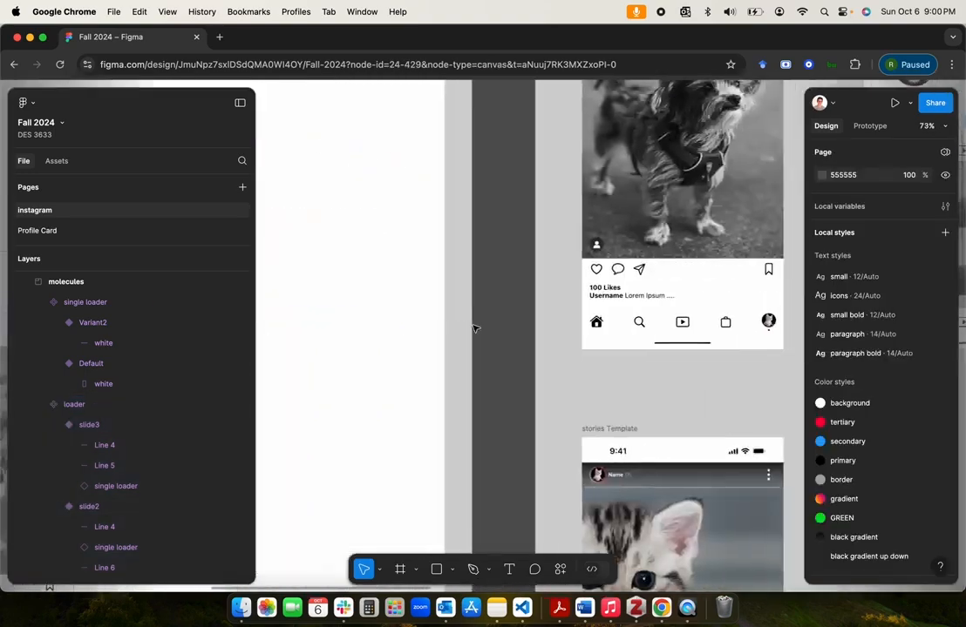
scroll(474, 327, "right", 2)
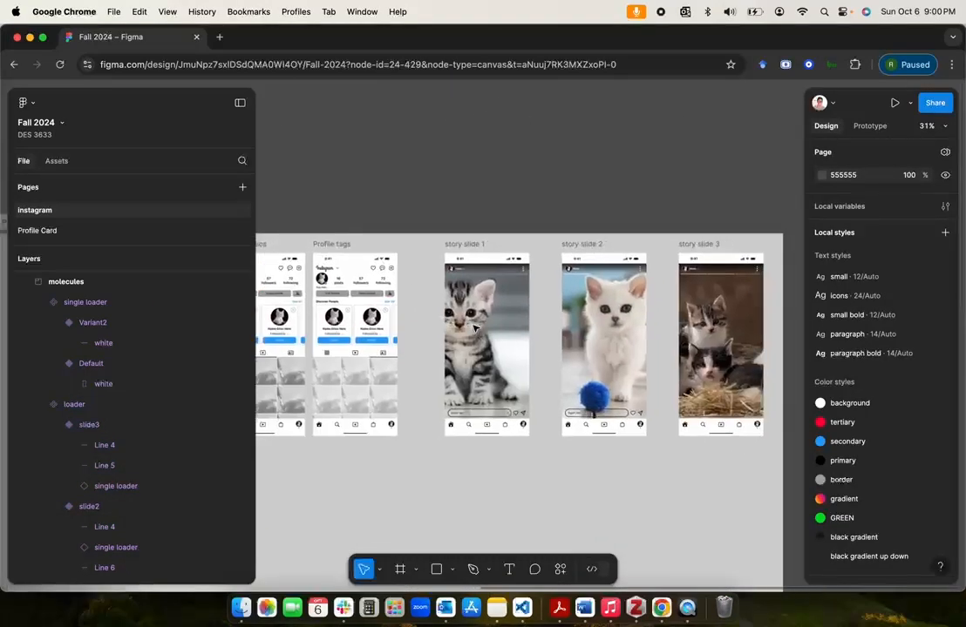
scroll(474, 328, "up", 10)
scroll(399, 192, "up", 5)
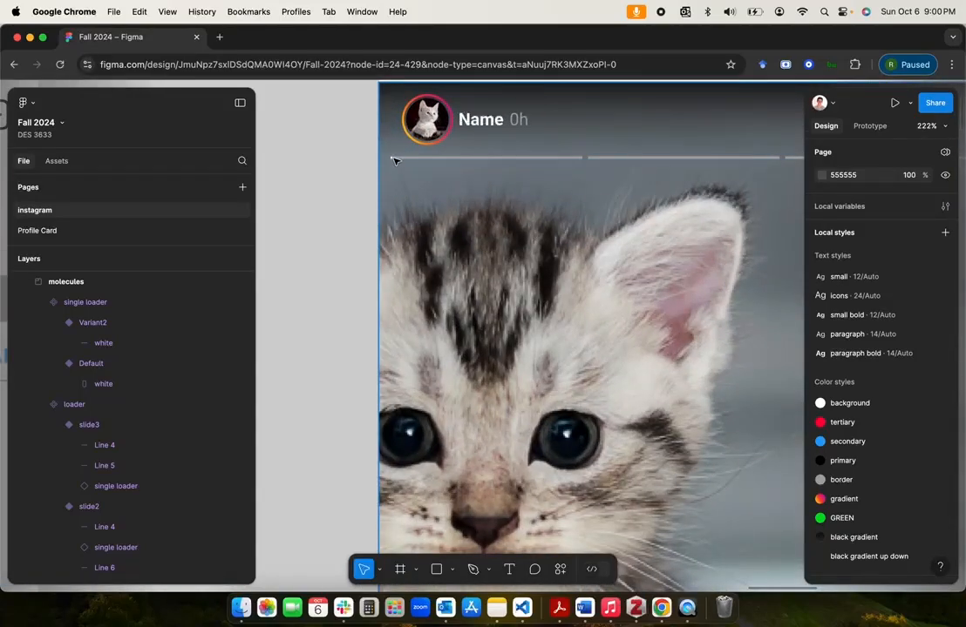
scroll(435, 163, "down", 5)
scroll(436, 163, "right", 6)
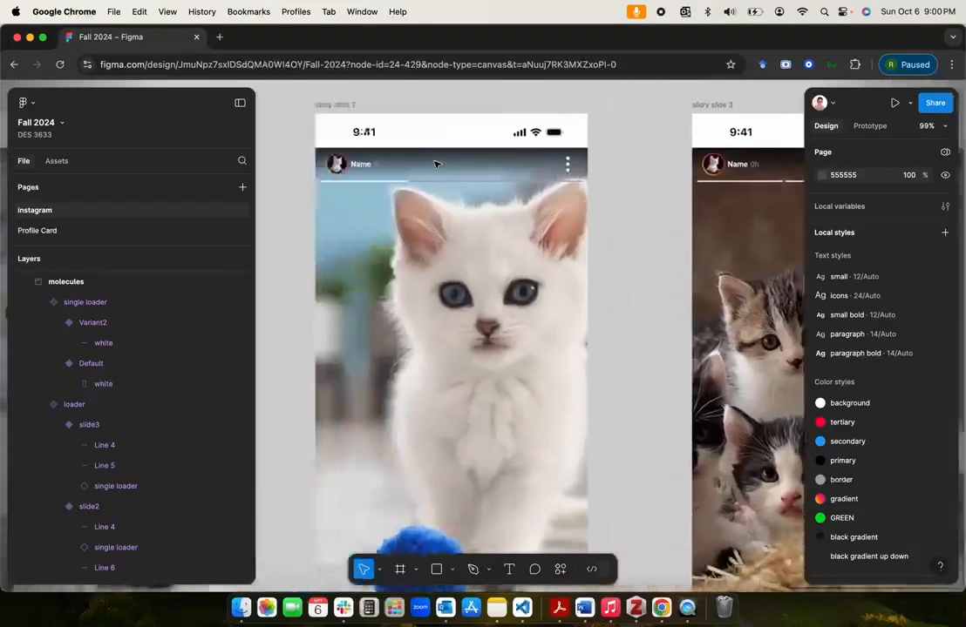
Step: Preview the prototype starting from the story slide 1 frame to check the animated loader and the automatic slide changes
scroll(436, 164, "down", 4)
scroll(433, 160, "left", 3)
left_click(377, 150)
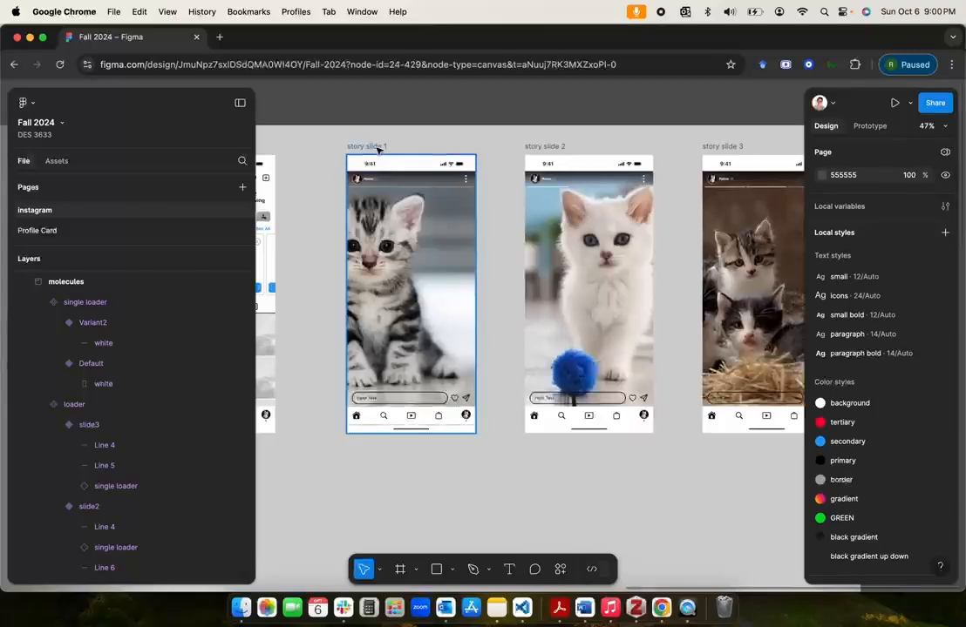
left_click(896, 104)
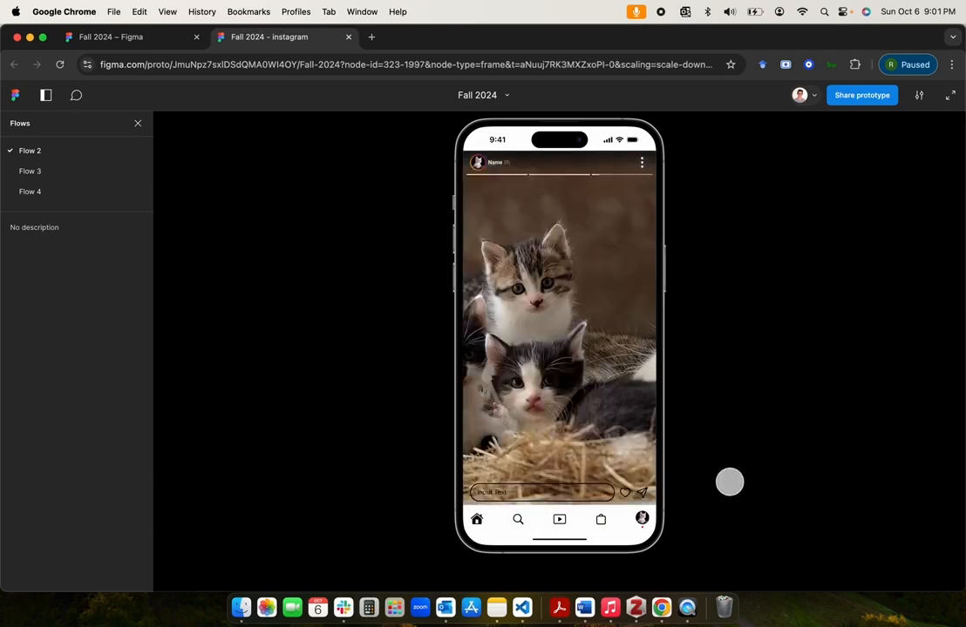
left_click(685, 608)
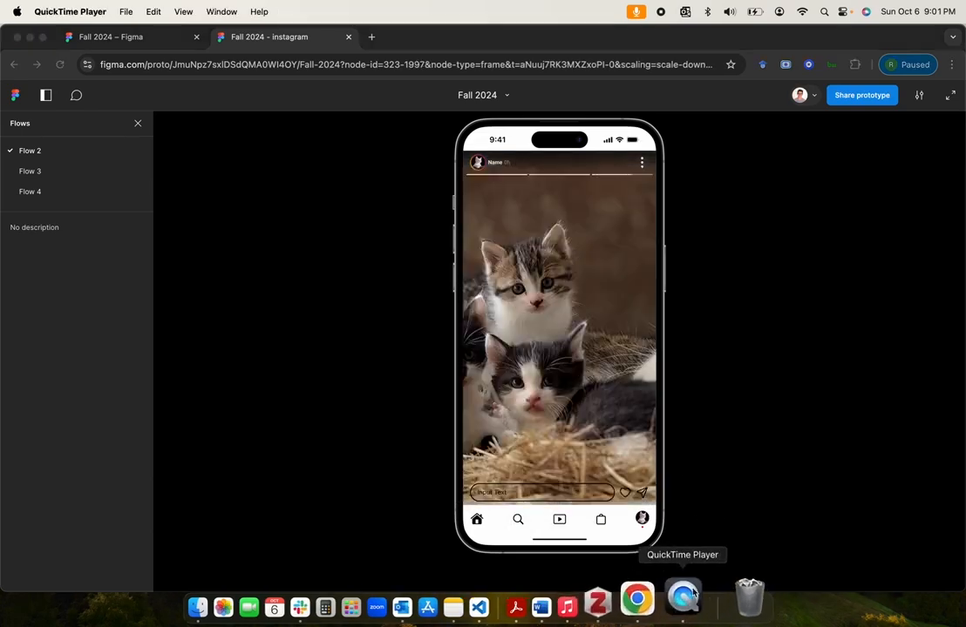